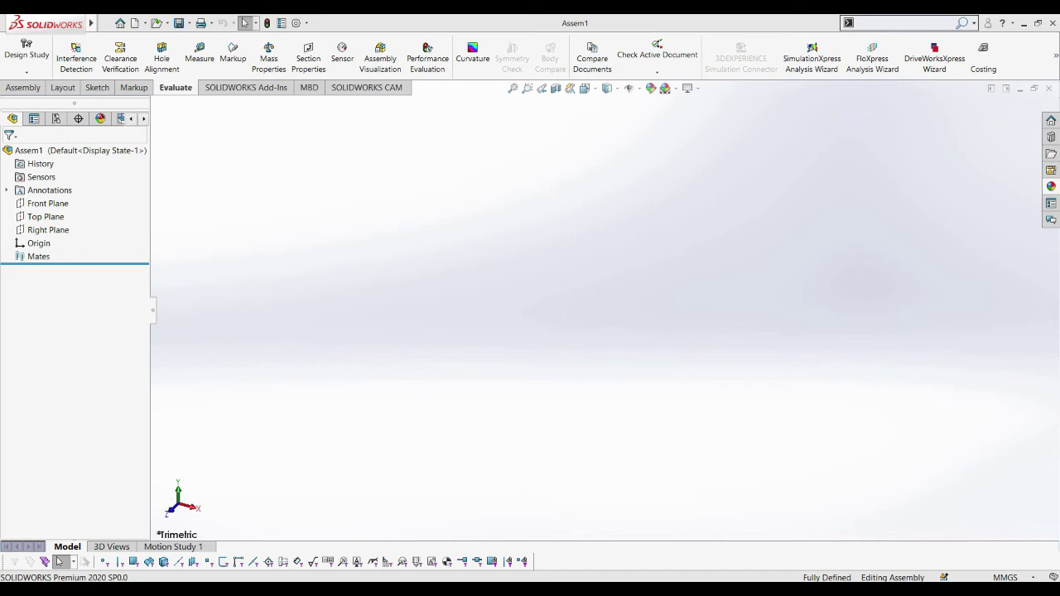
Step: Browse to july > 4 WHEEL AXLE in extra large icons and load axle part 4.1 for insertion
{"action": "left_click", "coordinate": [22, 87]}
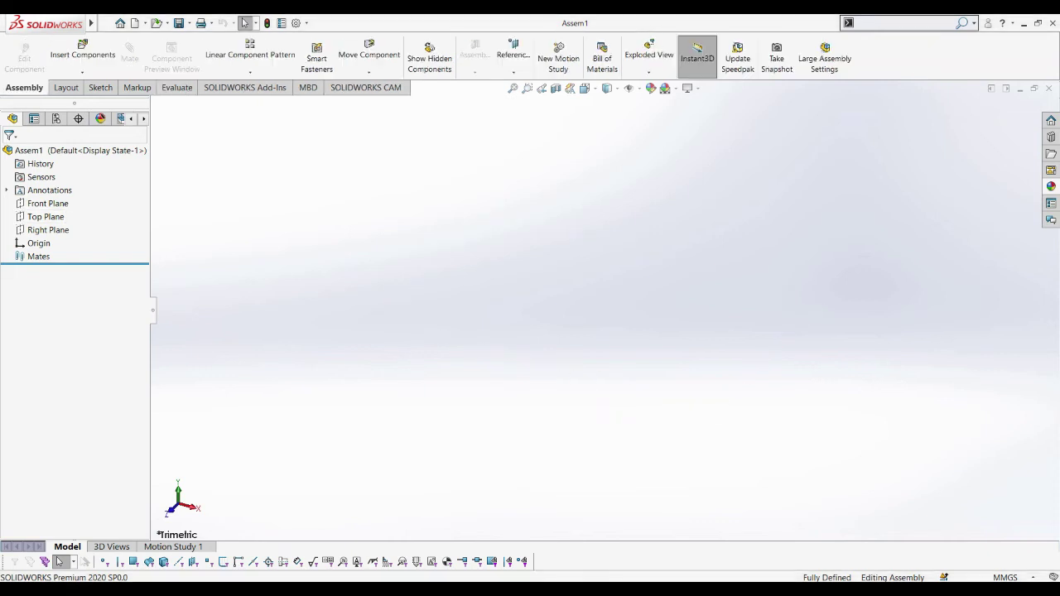
{"action": "left_click", "coordinate": [83, 51]}
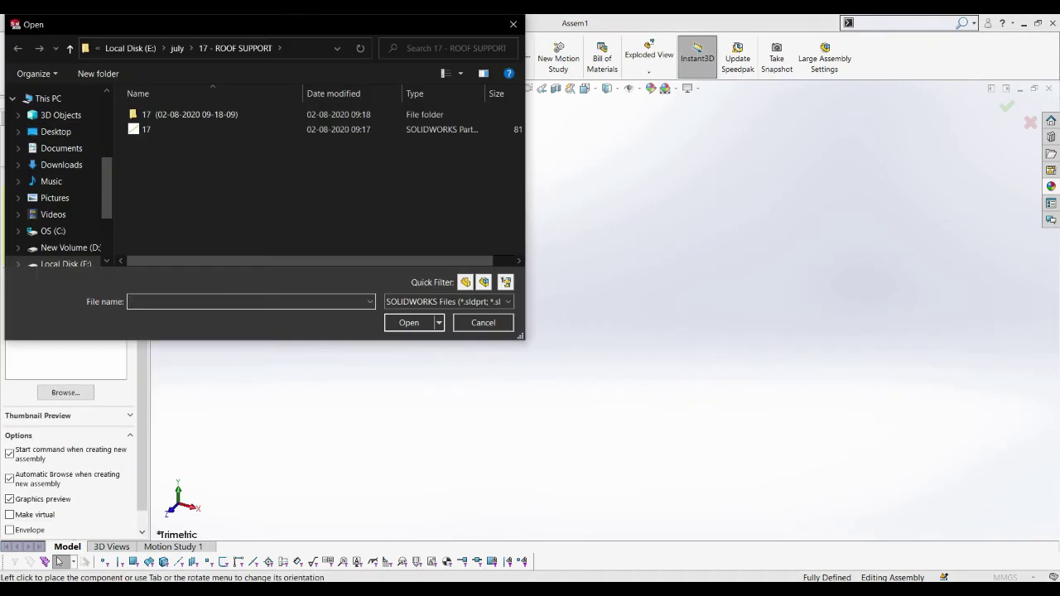
{"action": "left_click", "coordinate": [70, 48]}
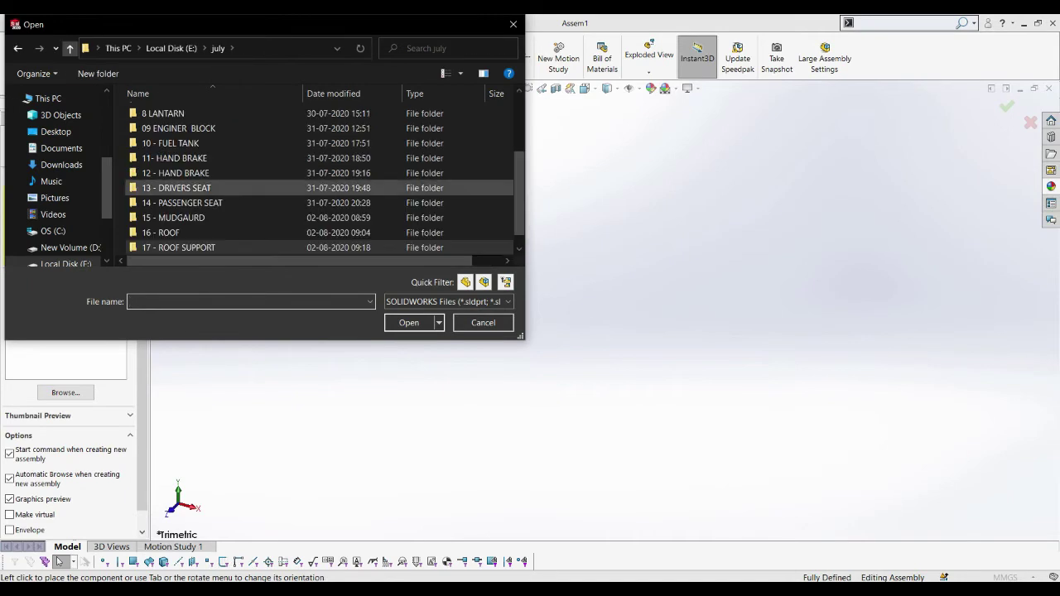
{"action": "scroll", "coordinate": [178, 174], "scroll_direction": "up", "scroll_amount": 3}
{"action": "double_click", "coordinate": [174, 159]}
{"action": "right_click", "coordinate": [182, 166]}
{"action": "left_click", "coordinate": [379, 178]}
{"action": "left_click", "coordinate": [395, 153]}
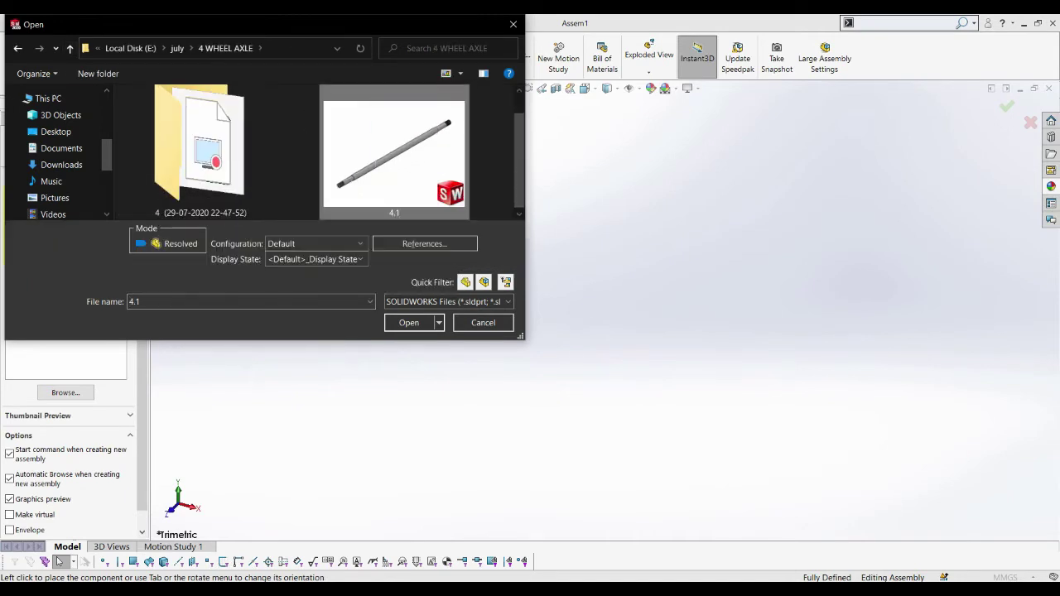
{"action": "left_click", "coordinate": [409, 323]}
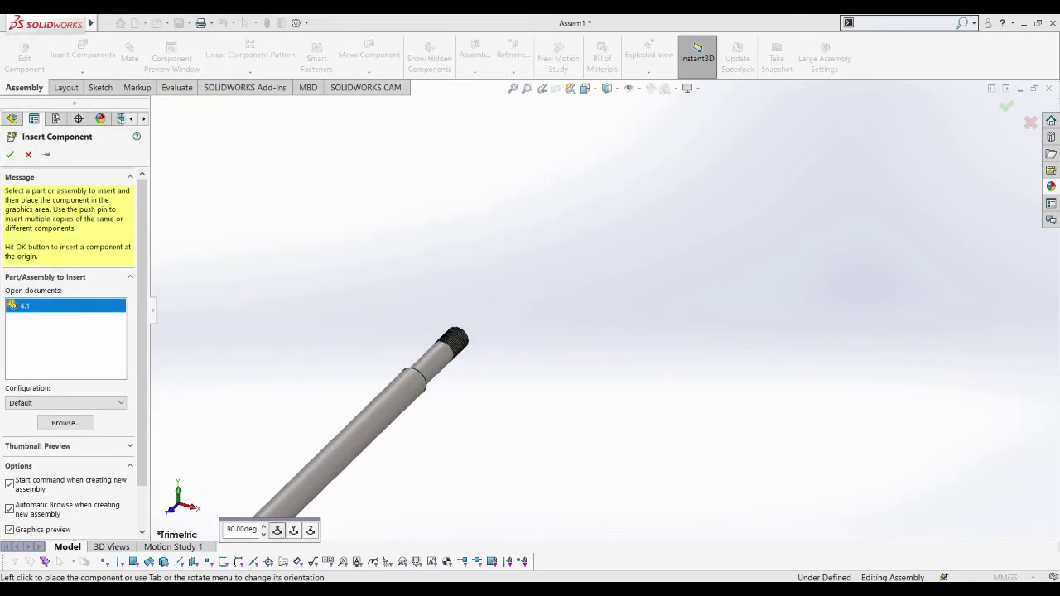
Step: Rotate the 4.1 shaft preview about X and Y, then place it at the assembly origin
{"action": "left_click", "coordinate": [277, 529]}
{"action": "left_click", "coordinate": [277, 529]}
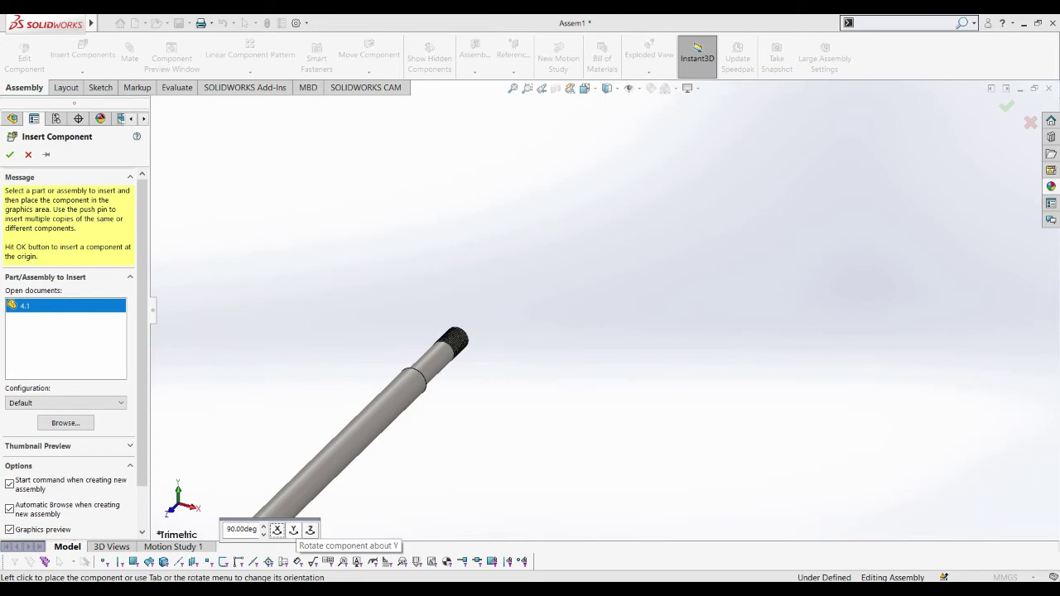
{"action": "left_click", "coordinate": [293, 529]}
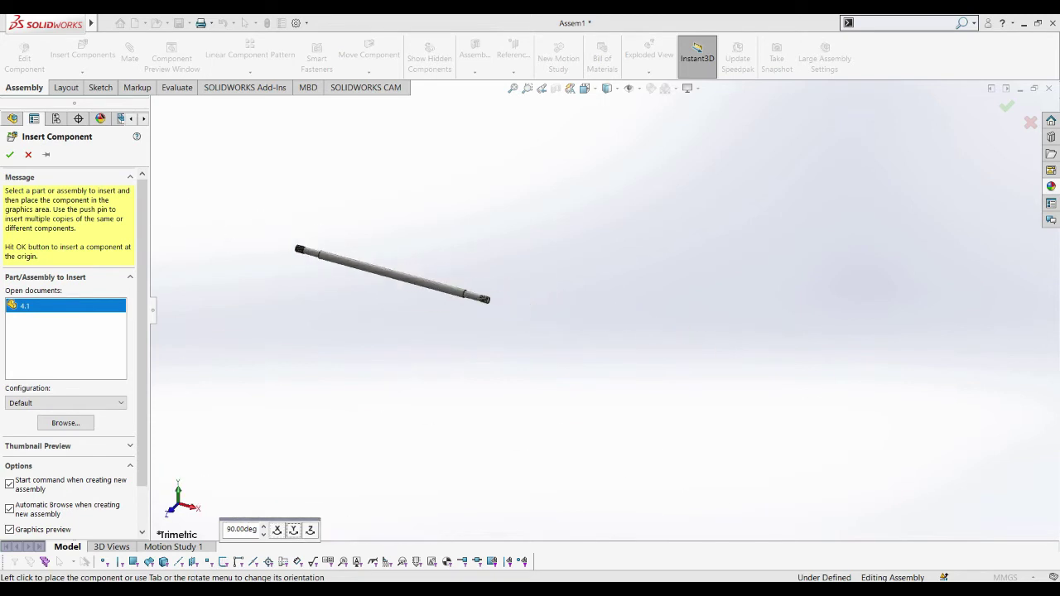
{"action": "left_click", "coordinate": [9, 154]}
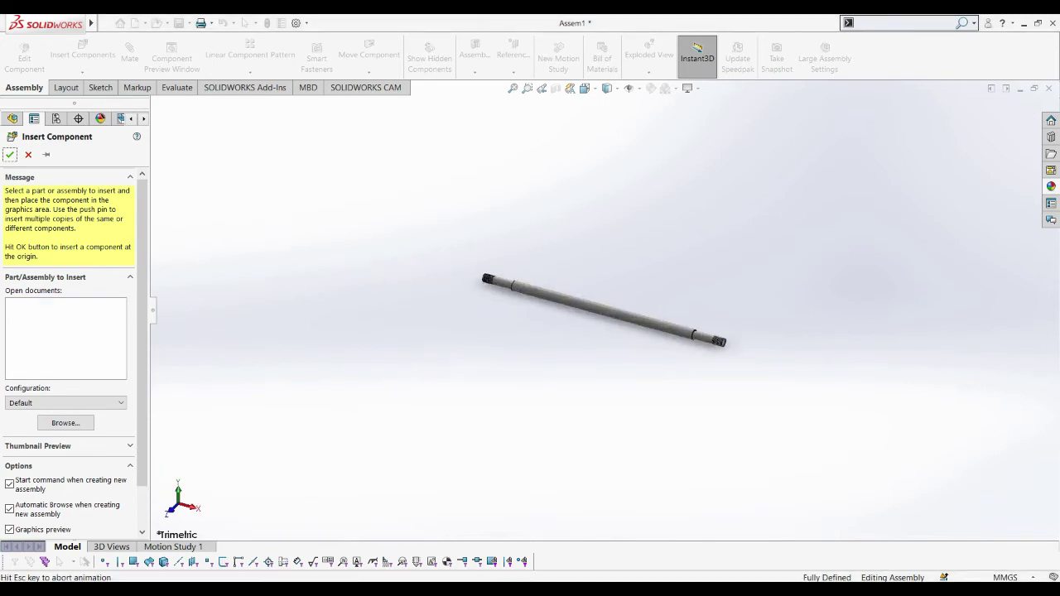
Step: Float the shaft, select its origin, then fix the component in place
{"action": "right_click", "coordinate": [655, 323]}
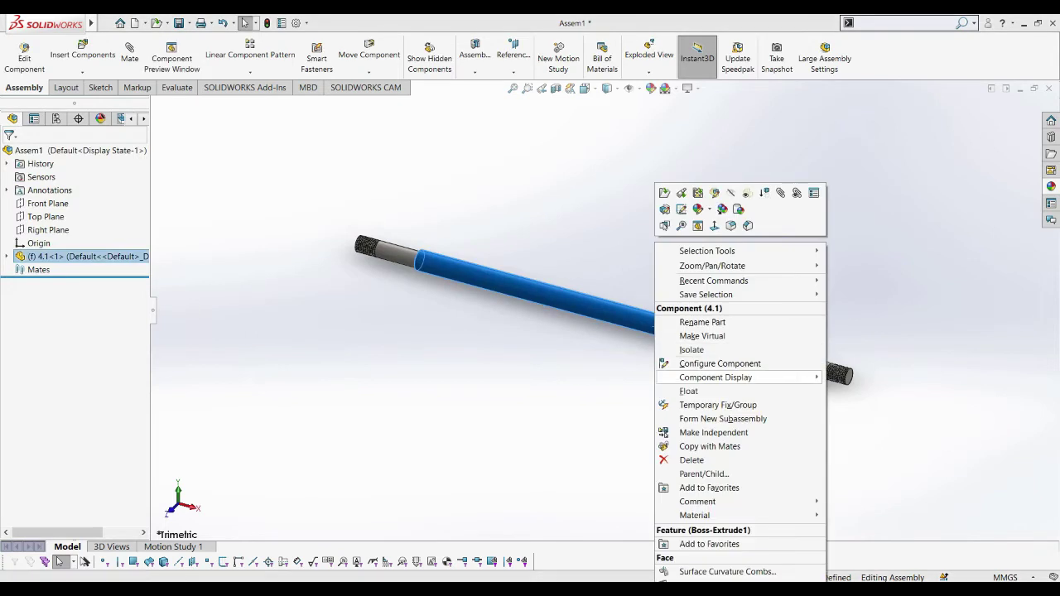
{"action": "left_click", "coordinate": [688, 391]}
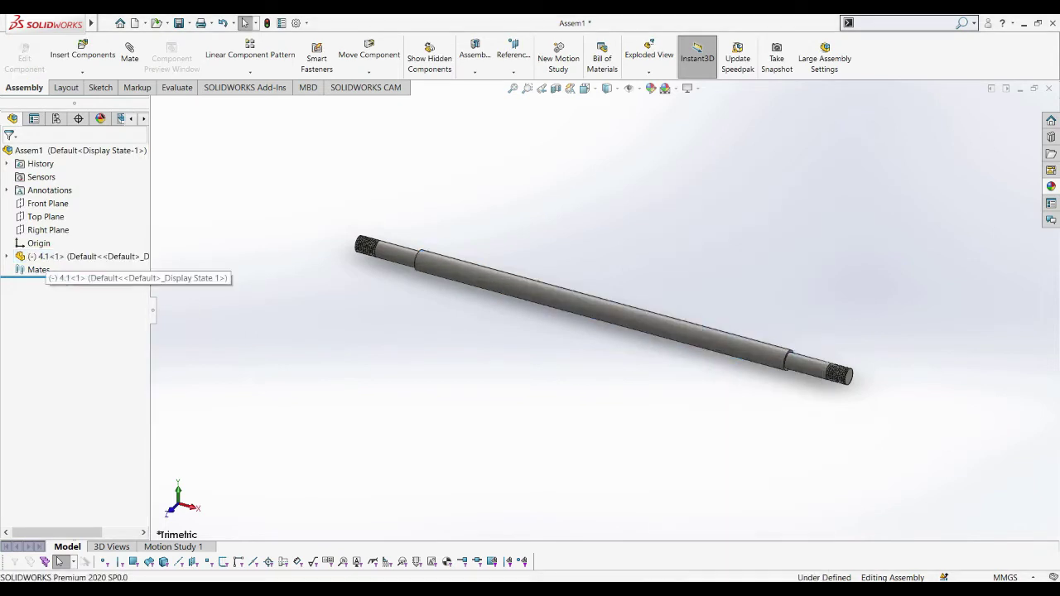
{"action": "left_click", "coordinate": [7, 256]}
{"action": "left_click", "coordinate": [51, 375]}
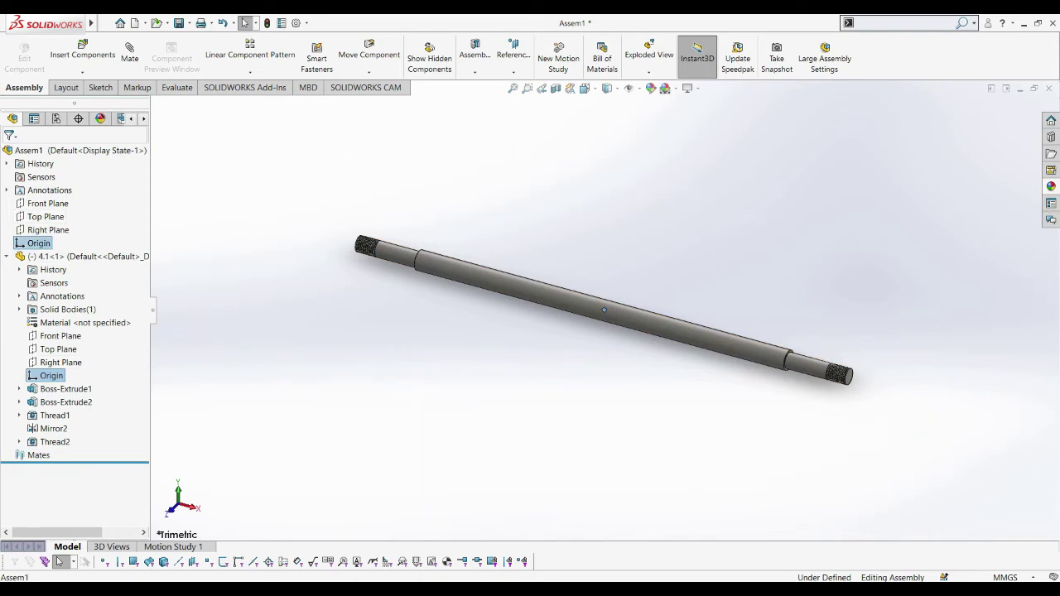
{"action": "right_click", "coordinate": [588, 303]}
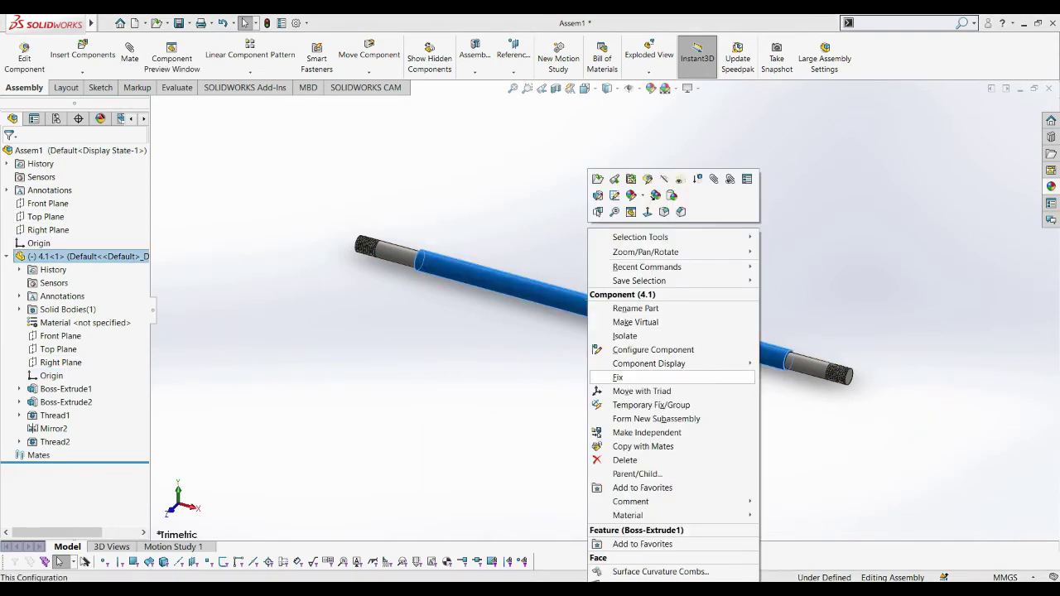
{"action": "left_click", "coordinate": [618, 377]}
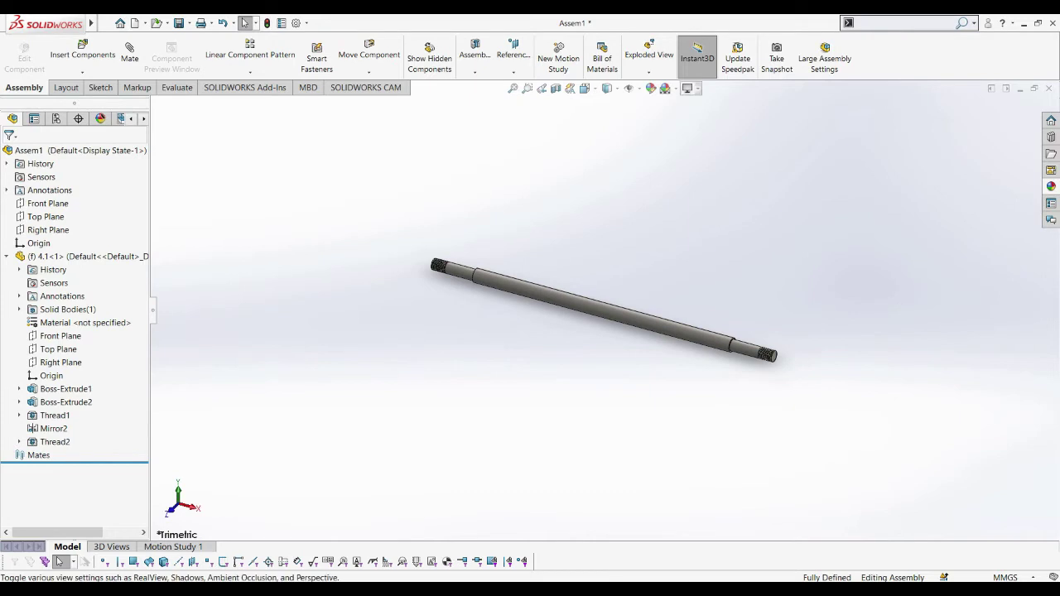
Step: Apply the Plain White scene and toggle shadows in shaded mode
{"action": "left_click", "coordinate": [687, 88]}
{"action": "left_click", "coordinate": [667, 88]}
{"action": "left_click", "coordinate": [699, 118]}
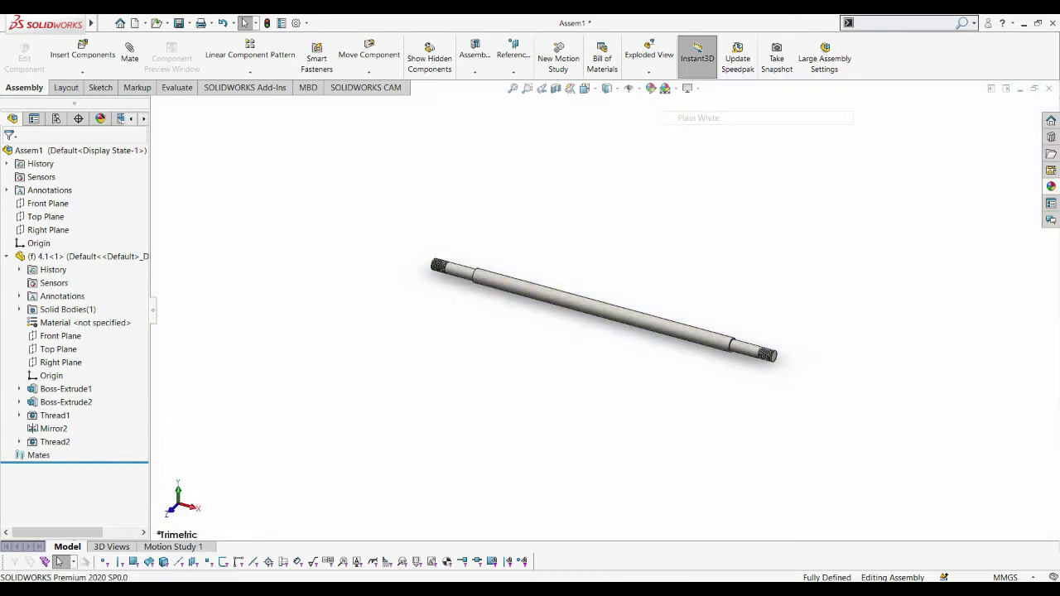
{"action": "left_click", "coordinate": [687, 88]}
{"action": "left_click", "coordinate": [729, 104]}
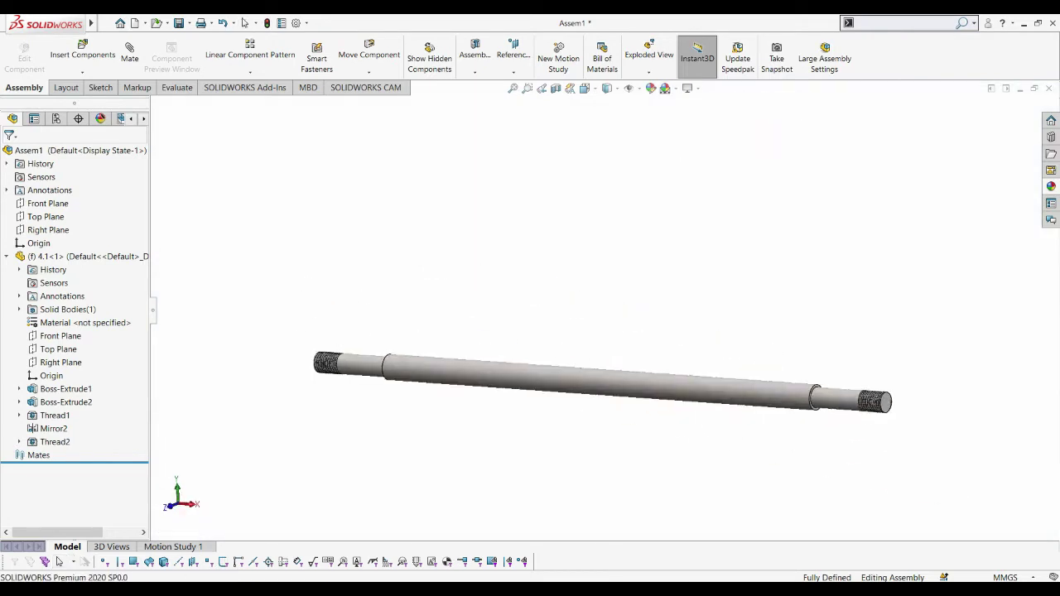
{"action": "left_click", "coordinate": [82, 50]}
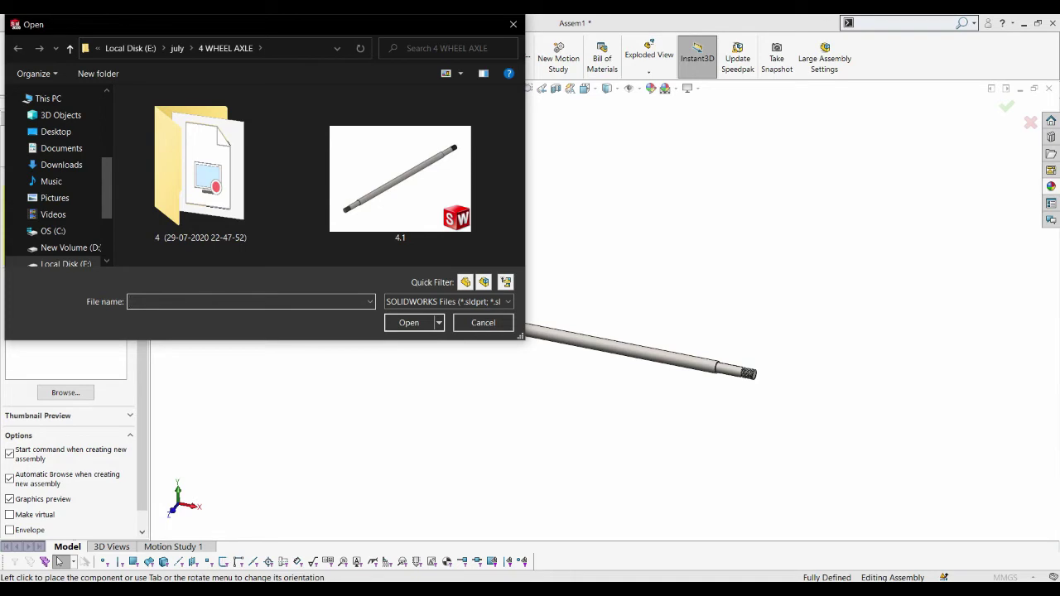
Step: Insert the WHEEL ASSEMBLY from the 3 WHEEL folder beside the axle and fit the view
{"action": "left_click", "coordinate": [70, 48]}
{"action": "double_click", "coordinate": [224, 144]}
{"action": "left_click", "coordinate": [239, 225]}
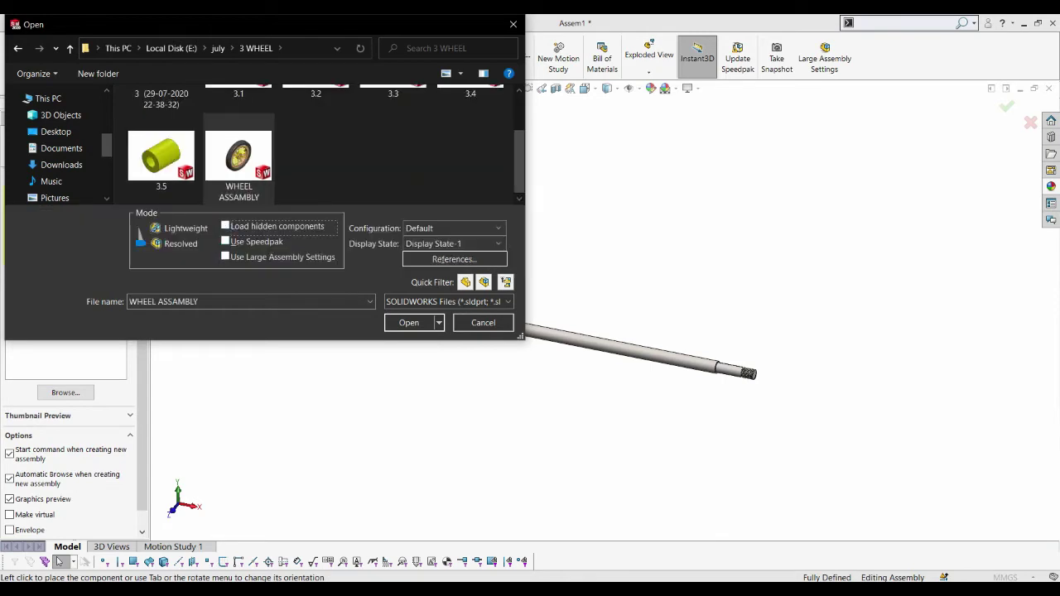
{"action": "left_click", "coordinate": [408, 322]}
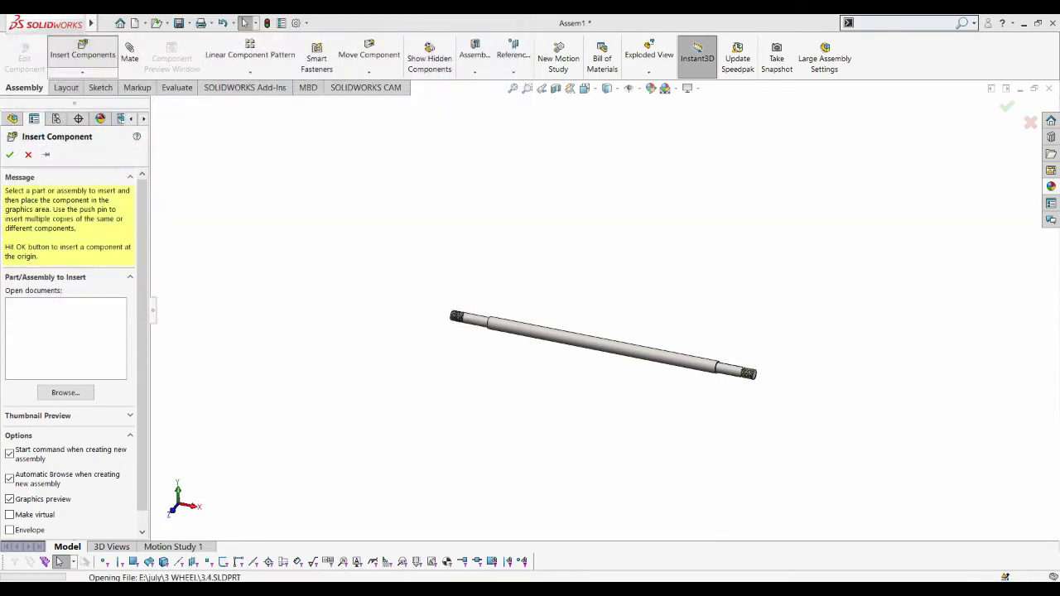
{"action": "scroll", "coordinate": [418, 282], "scroll_direction": "down", "scroll_amount": 3}
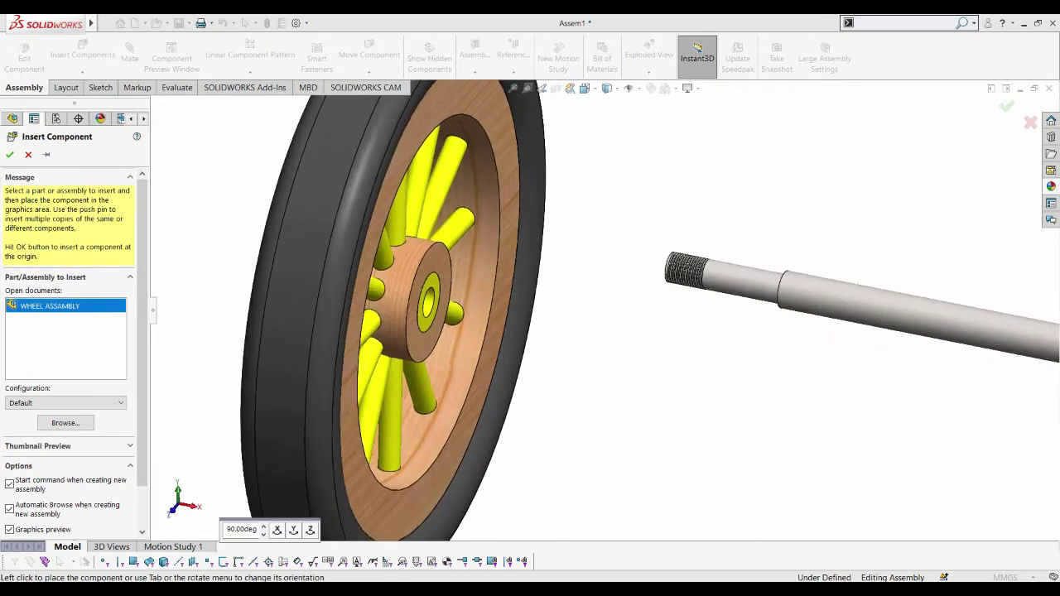
{"action": "left_click", "coordinate": [10, 154]}
{"action": "key", "text": "f"}
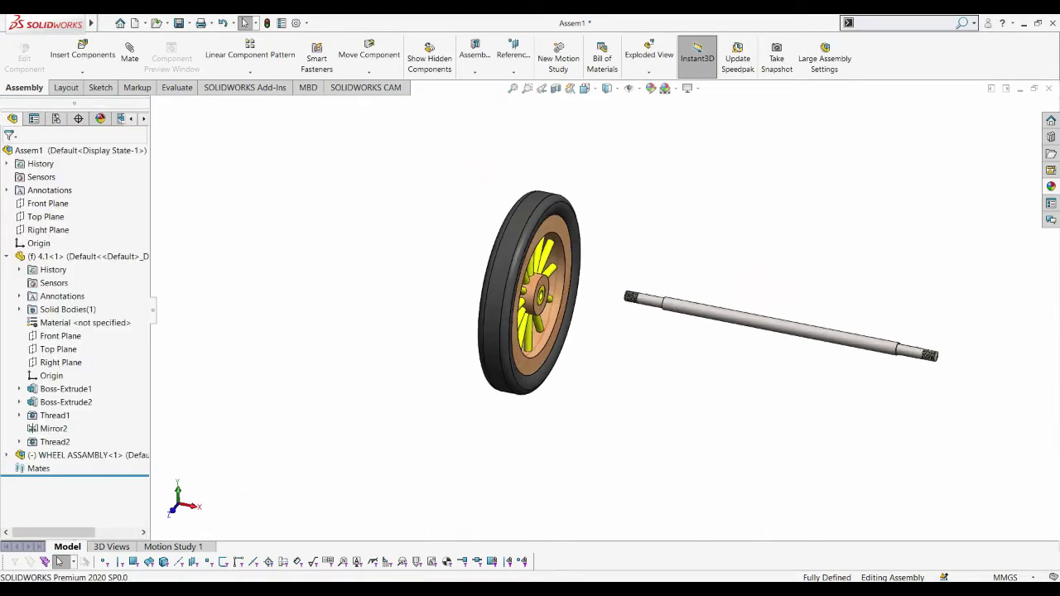
Step: Ctrl-drag a second wheel copy to the axle's other side and view from the front
{"action": "left_click", "coordinate": [83, 454]}
{"action": "mouse_move", "coordinate": [83, 455]}
{"action": "left_mouse_down", "text": "ctrl"}
{"action": "mouse_move", "coordinate": [994, 385]}
{"action": "mouse_move", "coordinate": [912, 355]}
{"action": "left_mouse_up", "text": "ctrl"}
{"action": "key", "text": "ctrl+1"}
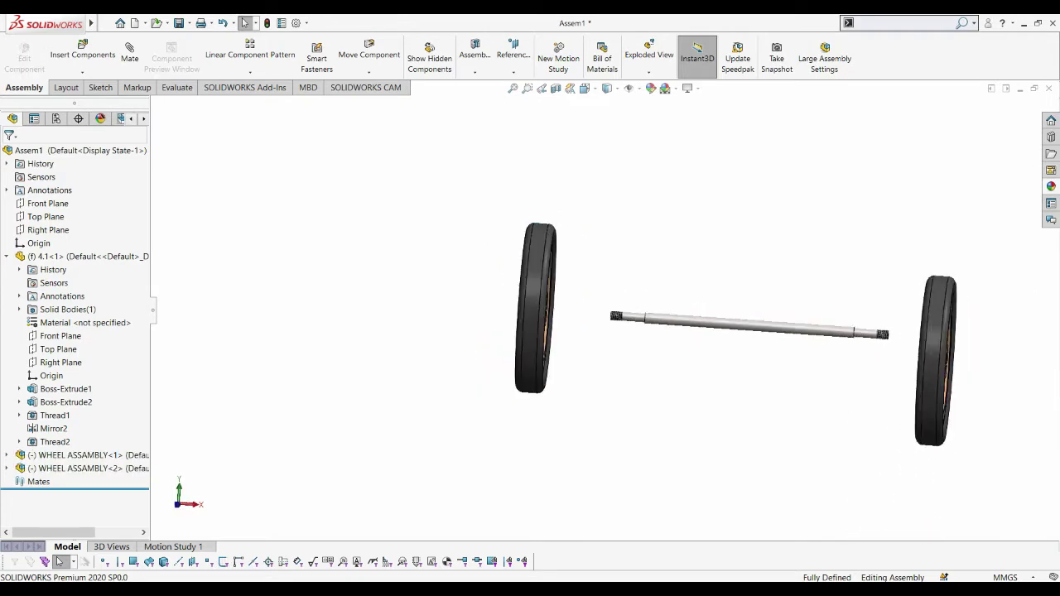
{"action": "left_click", "coordinate": [82, 50]}
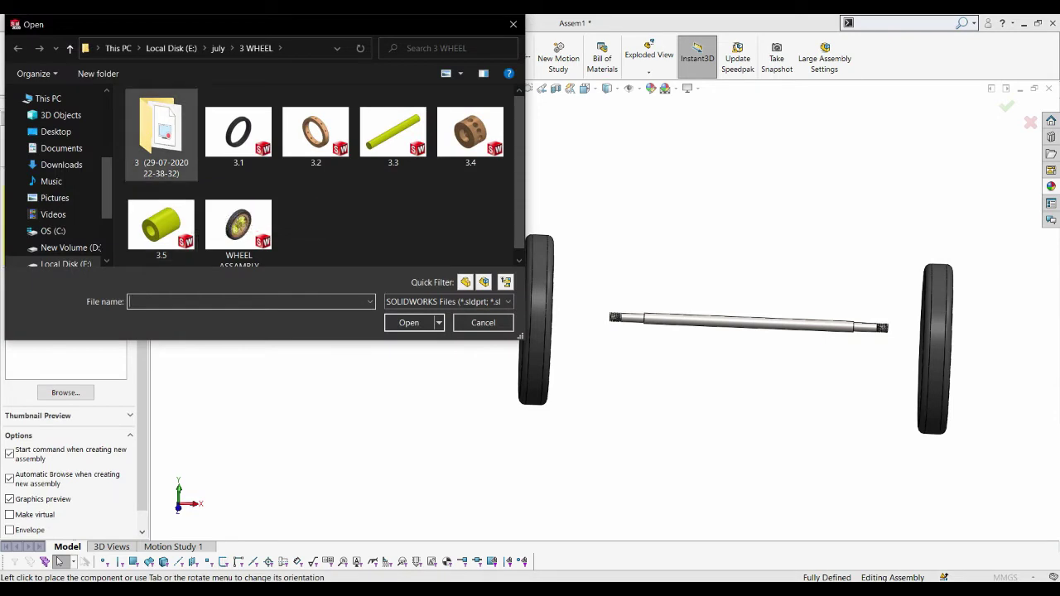
Step: Insert spacer part 5.1 from 5 WHEEL SPACER above the axle end
{"action": "left_click", "coordinate": [70, 48]}
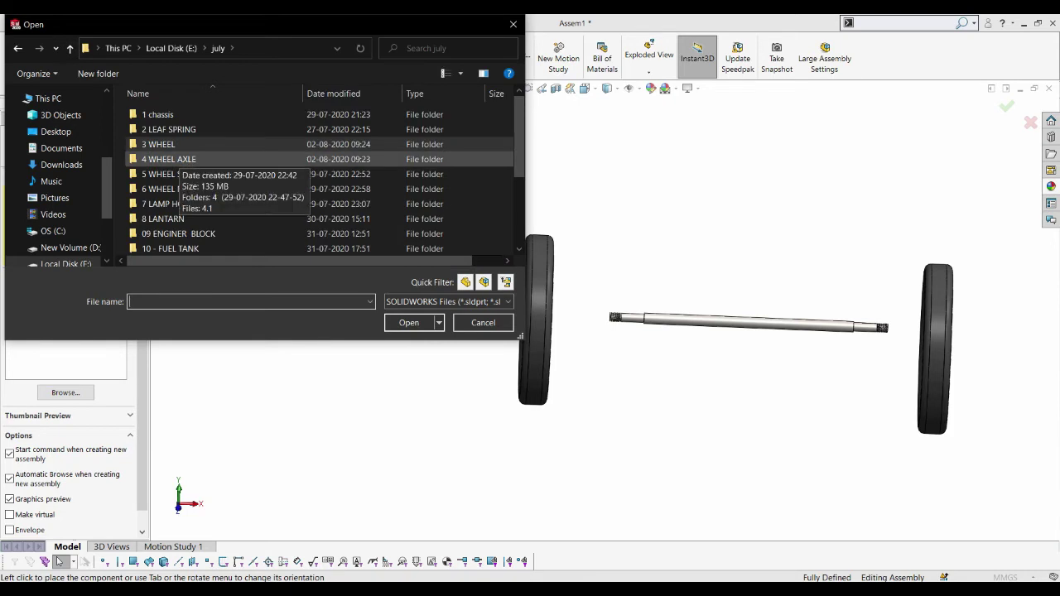
{"action": "double_click", "coordinate": [161, 174]}
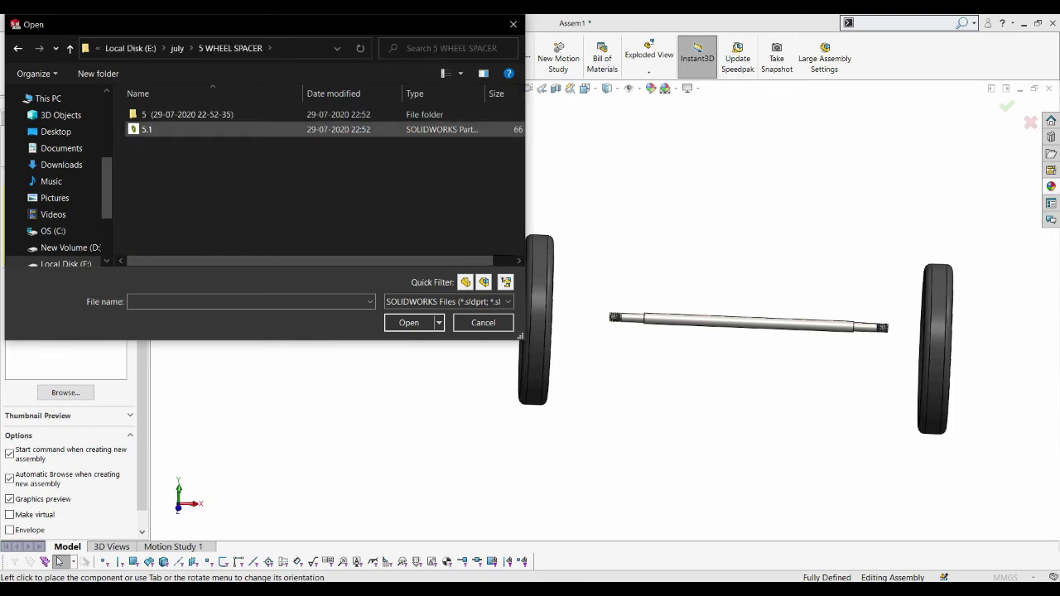
{"action": "double_click", "coordinate": [147, 129]}
{"action": "scroll", "coordinate": [626, 314], "scroll_direction": "down", "scroll_amount": 5}
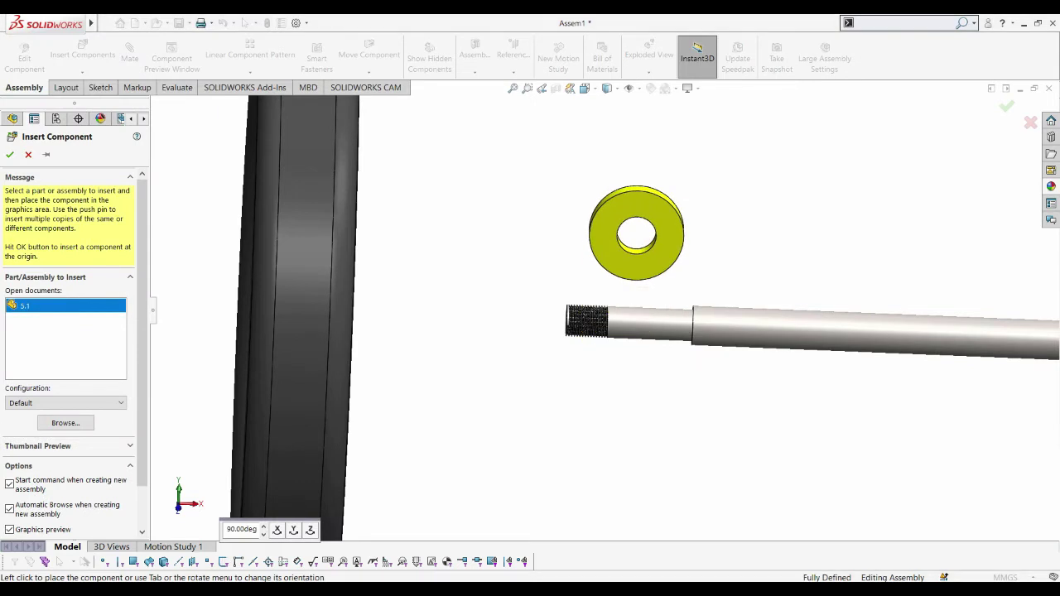
{"action": "left_click", "coordinate": [636, 233]}
{"action": "scroll", "coordinate": [604, 310], "scroll_direction": "up", "scroll_amount": 3}
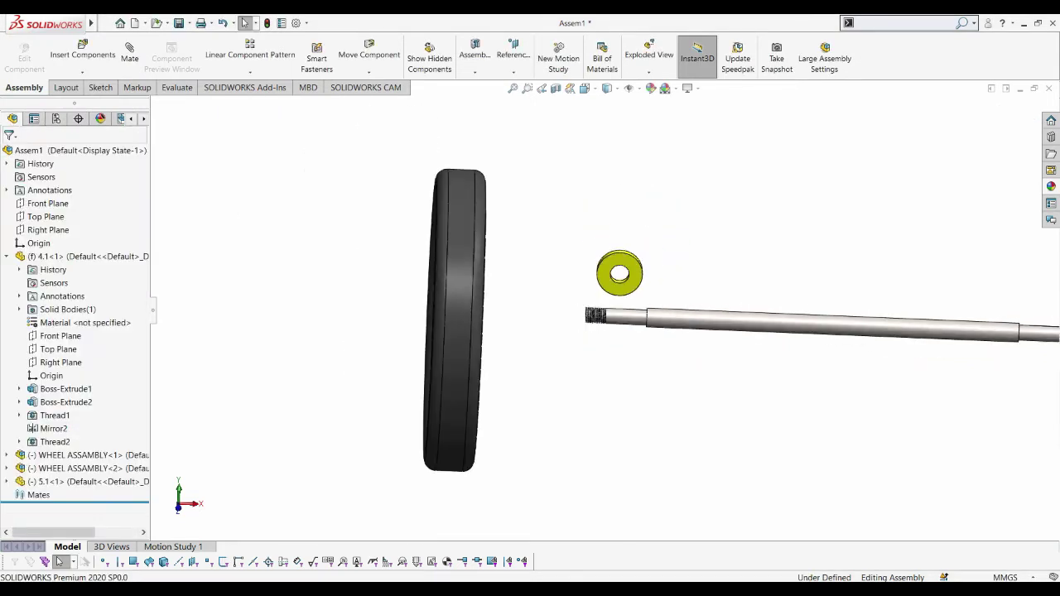
{"action": "left_click", "coordinate": [82, 51]}
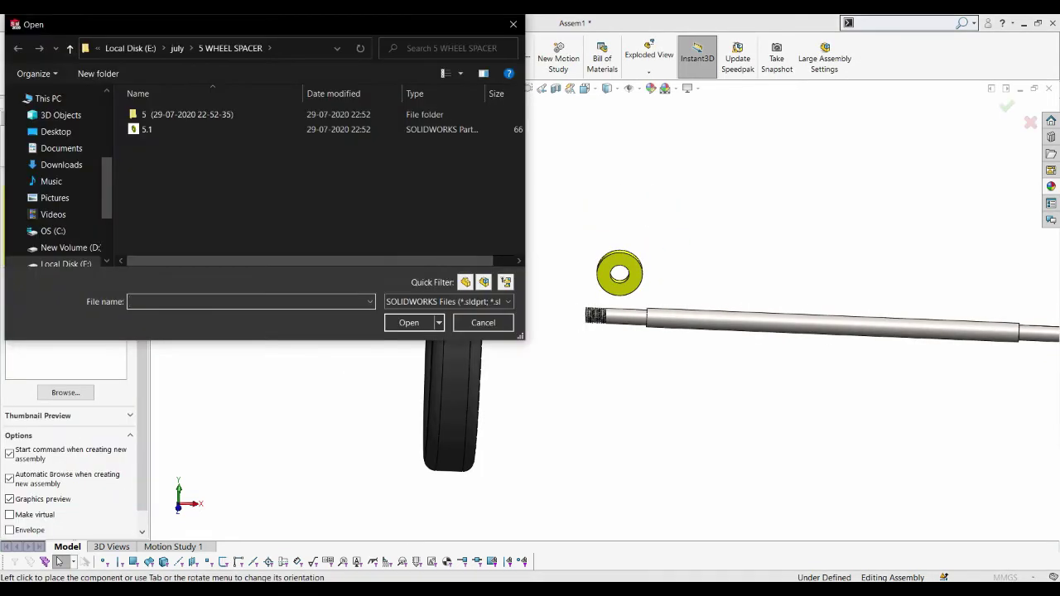
Step: Insert nut part 6.1 from 6 WHEEL NUT below the axle, then select the spacer's hole face
{"action": "left_click", "coordinate": [69, 48]}
{"action": "double_click", "coordinate": [165, 189]}
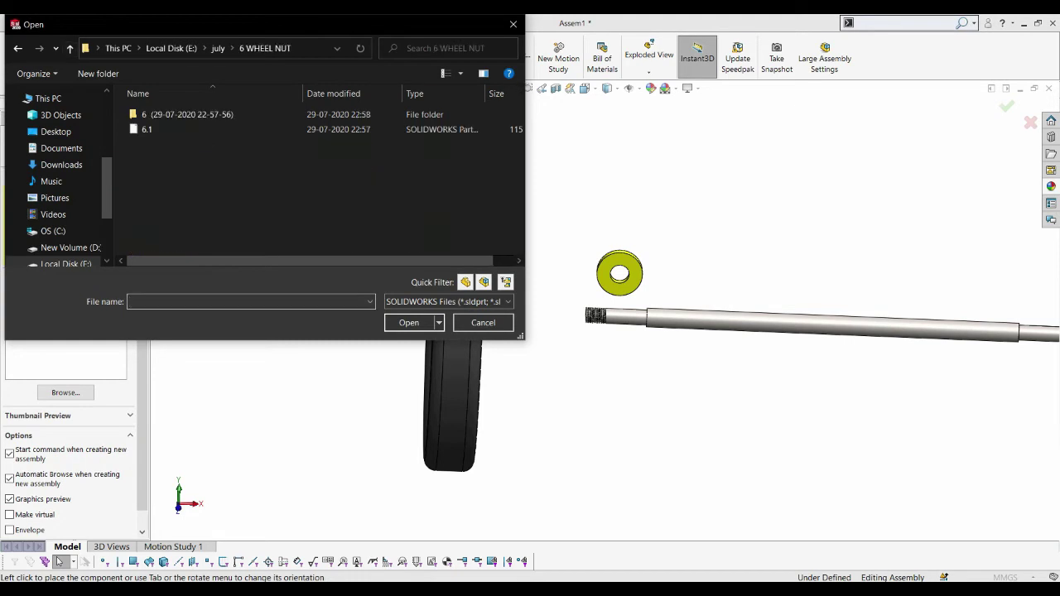
{"action": "double_click", "coordinate": [146, 129]}
{"action": "scroll", "coordinate": [609, 313], "scroll_direction": "up", "scroll_amount": 3}
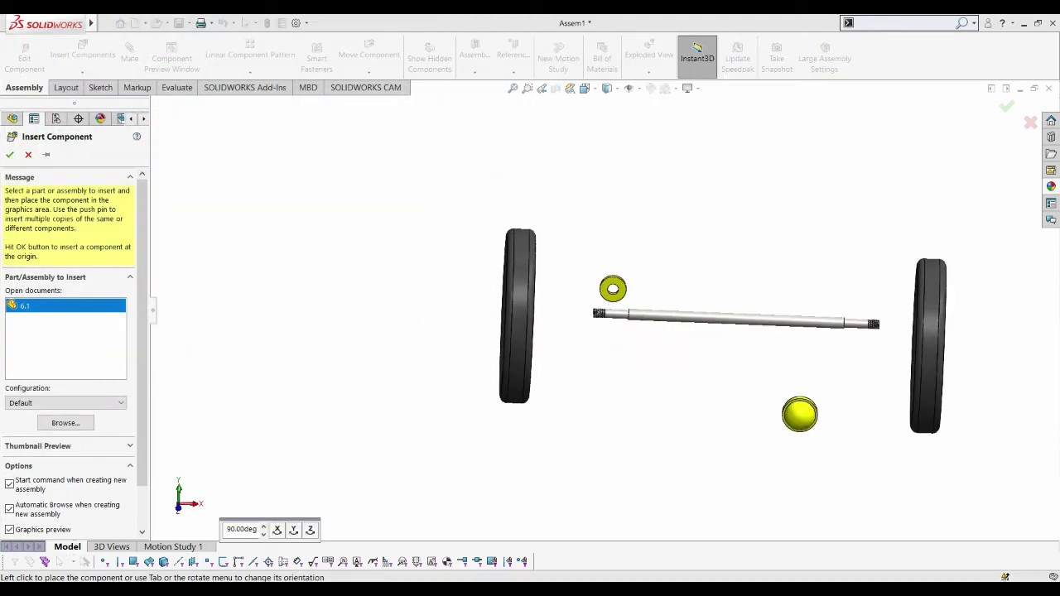
{"action": "left_click", "coordinate": [799, 414]}
{"action": "scroll", "coordinate": [613, 290], "scroll_direction": "down", "scroll_amount": 5}
{"action": "scroll", "coordinate": [613, 290], "scroll_direction": "down", "scroll_amount": 5}
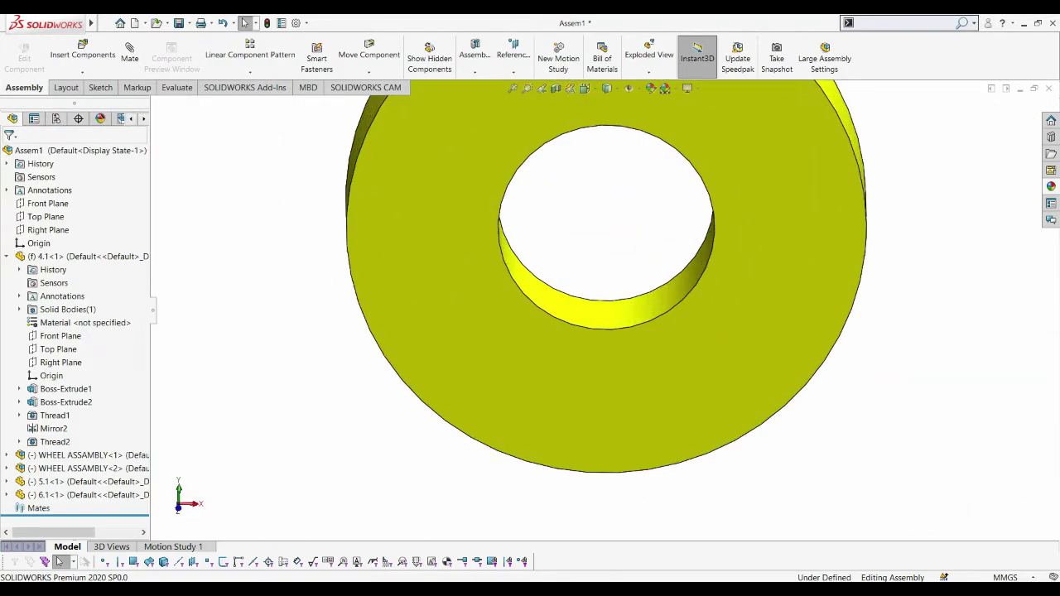
{"action": "left_click", "coordinate": [605, 313]}
{"action": "scroll", "coordinate": [604, 313], "scroll_direction": "up", "scroll_amount": 10}
Step: Mate the washer concentric to the shaft and coincident with the shaft shoulder
{"action": "left_click", "coordinate": [129, 51]}
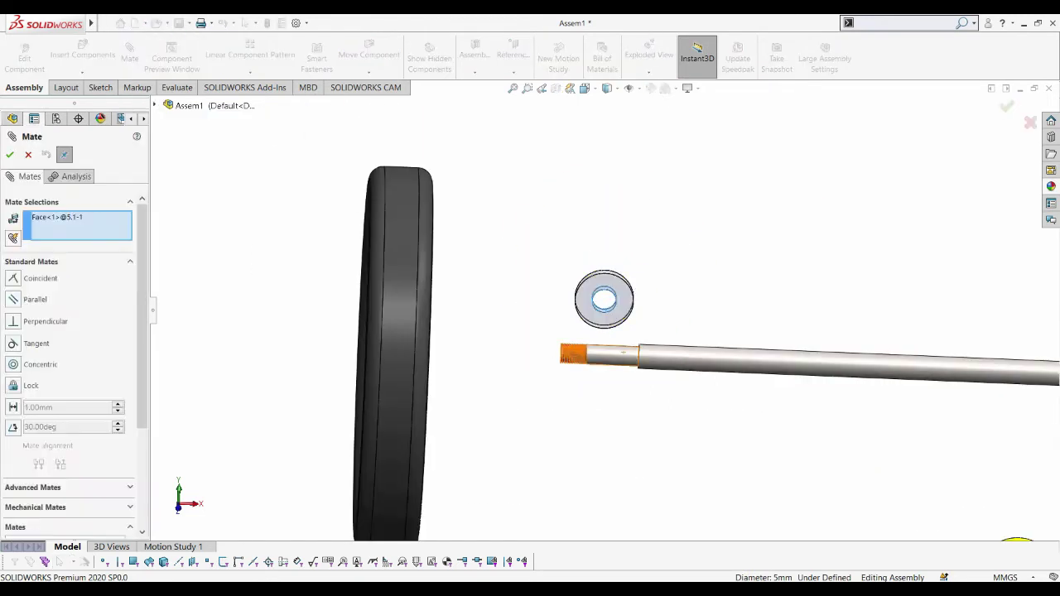
{"action": "left_click", "coordinate": [597, 354]}
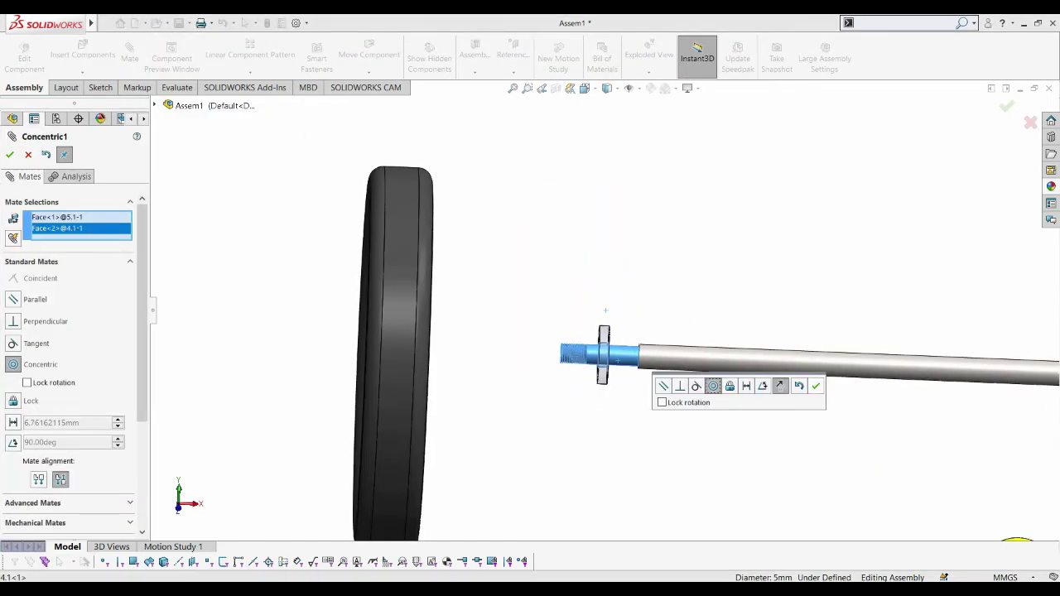
{"action": "left_click", "coordinate": [816, 386]}
{"action": "scroll", "coordinate": [575, 342], "scroll_direction": "down", "scroll_amount": 5}
{"action": "middle_click_drag", "start_coordinate": [575, 341], "coordinate": [704, 348]}
{"action": "left_click", "coordinate": [663, 348]}
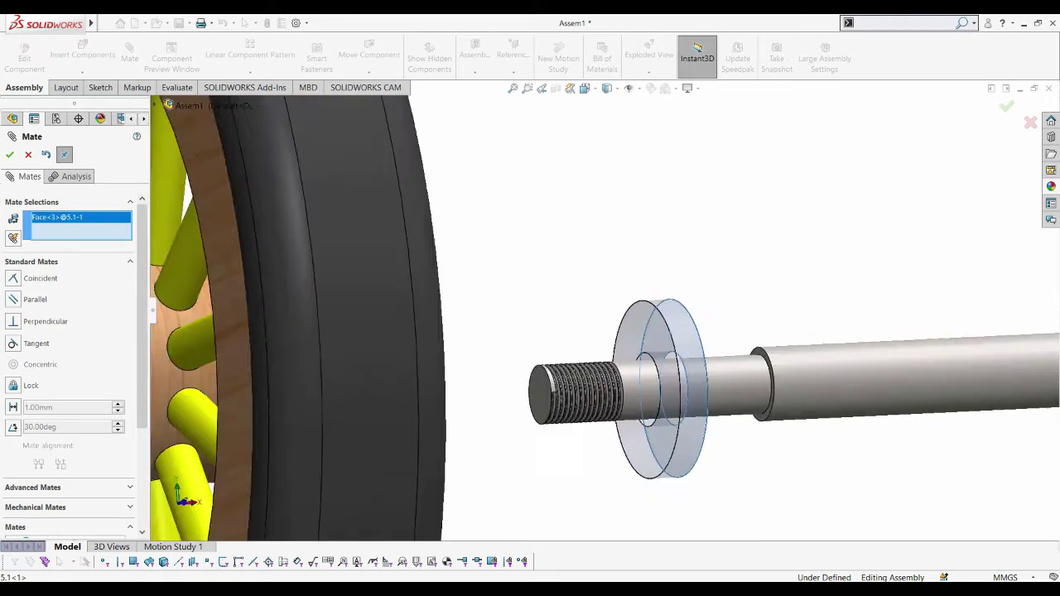
{"action": "scroll", "coordinate": [663, 373], "scroll_direction": "up", "scroll_amount": 5}
{"action": "left_click", "coordinate": [580, 331]}
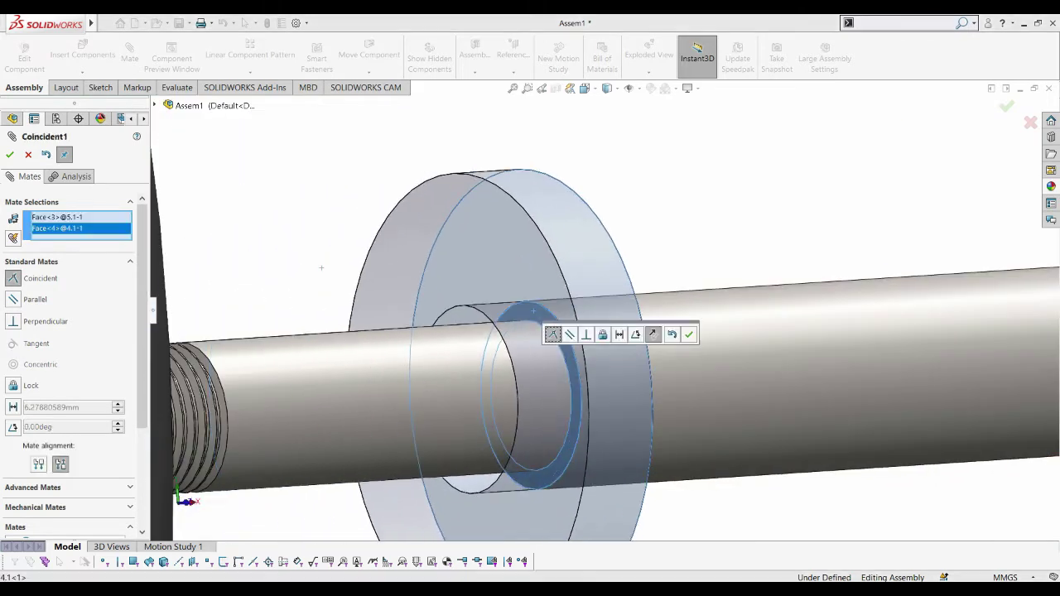
{"action": "left_click", "coordinate": [689, 333]}
Step: Centre the left wheel hub's bore on the shaft with a Concentric mate
{"action": "scroll", "coordinate": [458, 389], "scroll_direction": "down", "scroll_amount": 5}
{"action": "scroll", "coordinate": [458, 389], "scroll_direction": "up", "scroll_amount": 5}
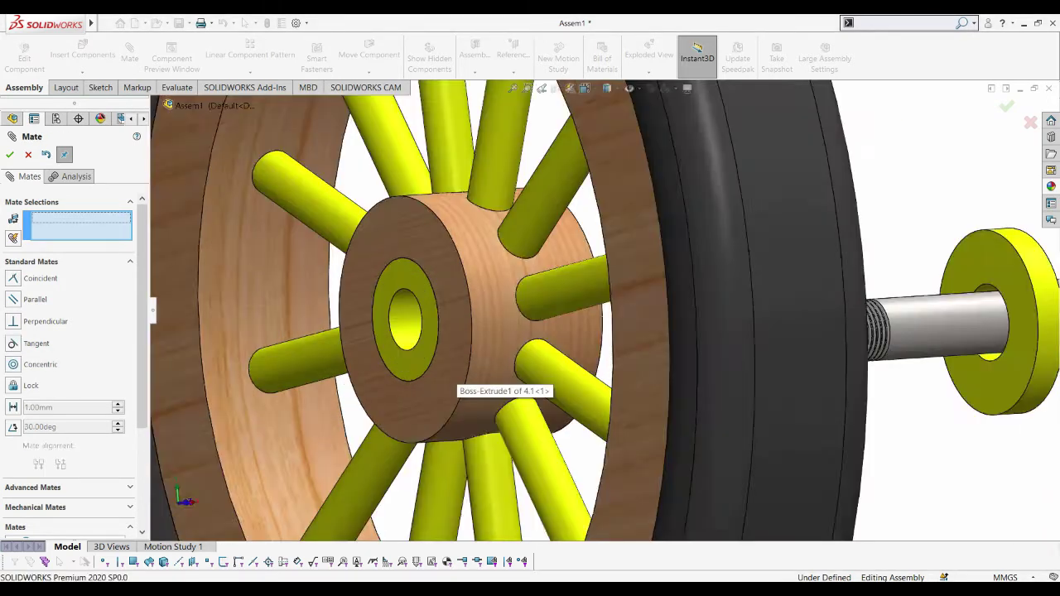
{"action": "scroll", "coordinate": [458, 389], "scroll_direction": "up", "scroll_amount": 5}
{"action": "left_click", "coordinate": [530, 331]}
{"action": "scroll", "coordinate": [597, 365], "scroll_direction": "down", "scroll_amount": 5}
{"action": "scroll", "coordinate": [704, 298], "scroll_direction": "up", "scroll_amount": 3}
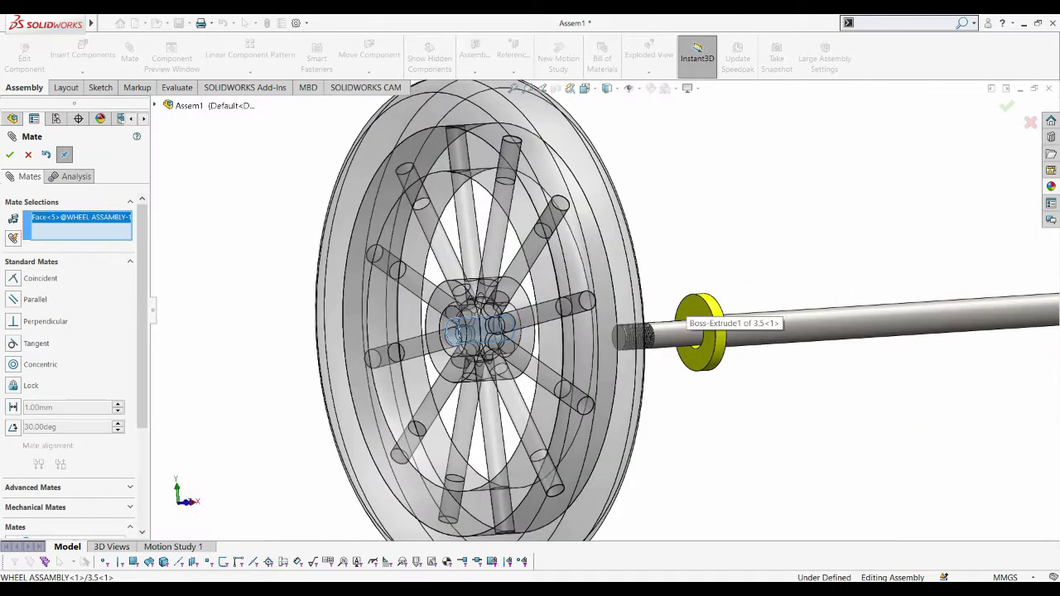
{"action": "scroll", "coordinate": [687, 307], "scroll_direction": "up", "scroll_amount": 3}
{"action": "left_click", "coordinate": [685, 313]}
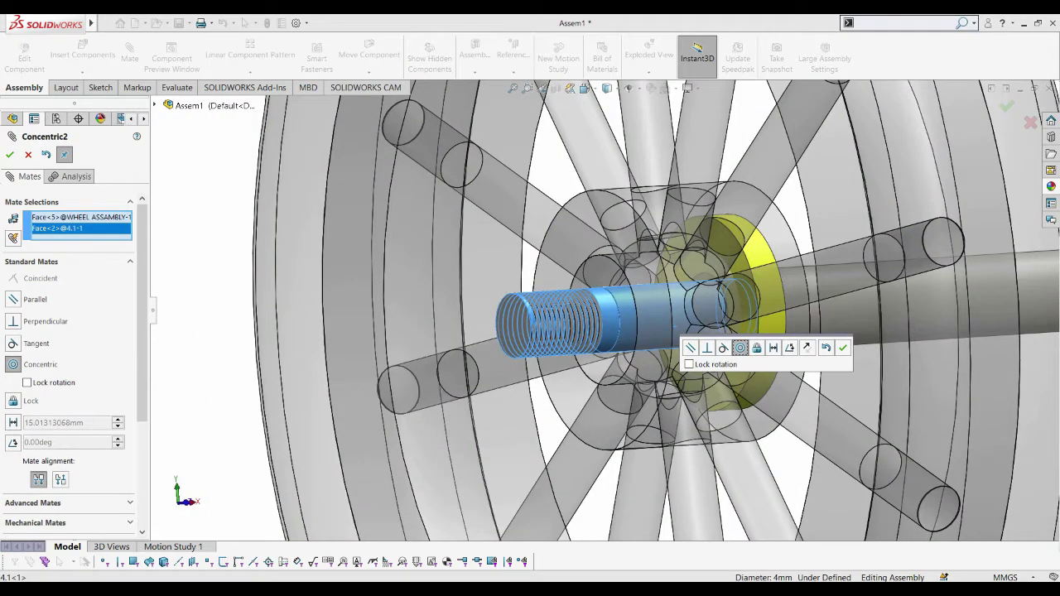
{"action": "left_click", "coordinate": [842, 348]}
{"action": "scroll", "coordinate": [663, 315], "scroll_direction": "down", "scroll_amount": 5}
{"action": "left_click", "coordinate": [9, 155]}
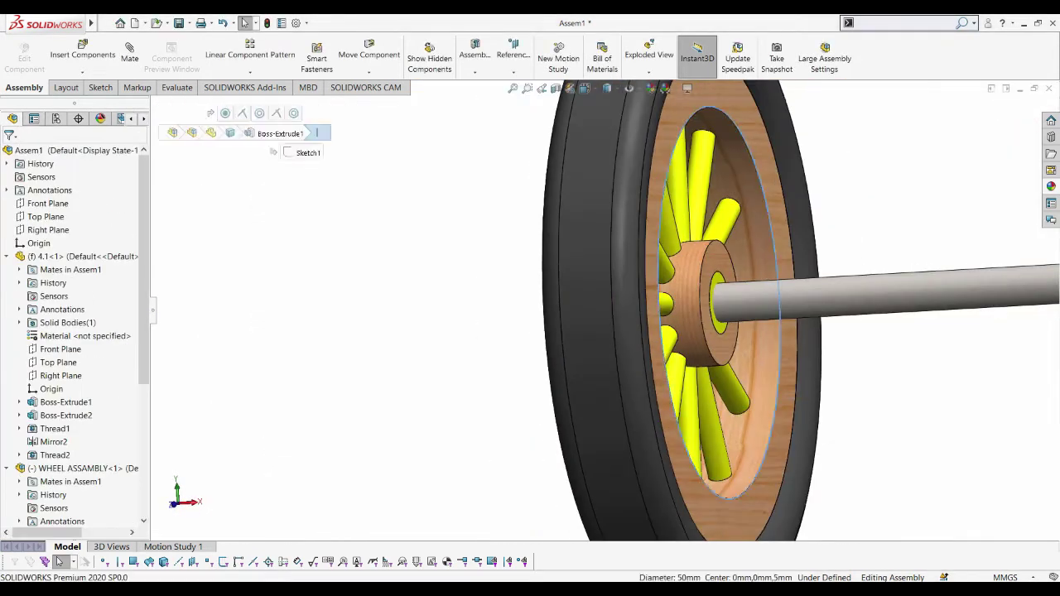
Step: Seat the wheel hub face against the washer with a Coincident mate
{"action": "scroll", "coordinate": [597, 315], "scroll_direction": "up", "scroll_amount": 2}
{"action": "scroll", "coordinate": [642, 375], "scroll_direction": "up", "scroll_amount": 2}
{"action": "left_click", "coordinate": [600, 332]}
{"action": "middle_click_drag", "start_coordinate": [600, 331], "coordinate": [595, 351]}
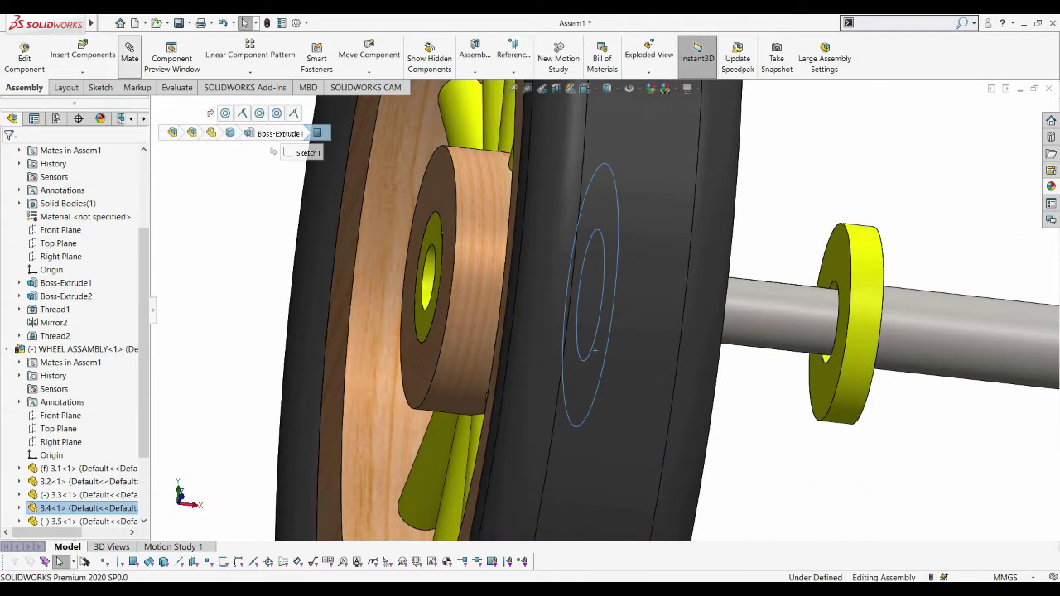
{"action": "left_click", "coordinate": [129, 54]}
{"action": "left_click", "coordinate": [831, 288]}
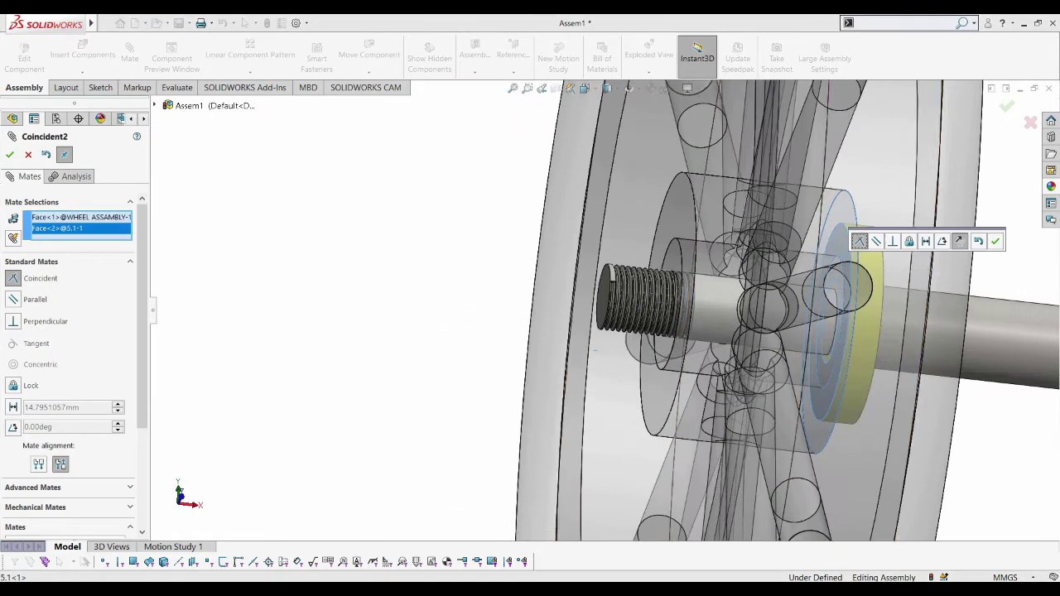
{"action": "left_click", "coordinate": [986, 241]}
{"action": "scroll", "coordinate": [608, 313], "scroll_direction": "up", "scroll_amount": 8}
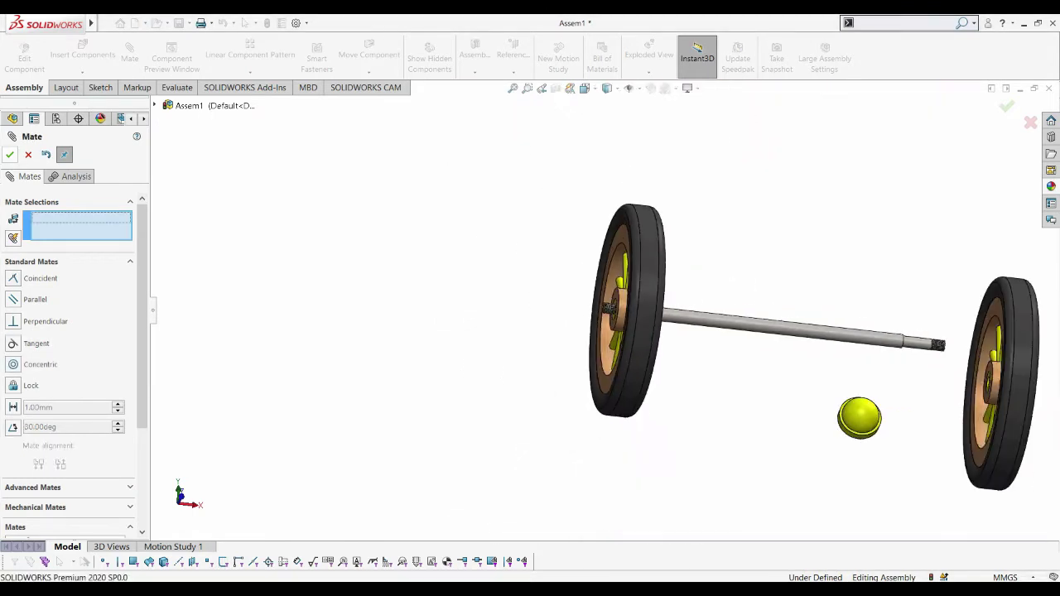
{"action": "left_click", "coordinate": [9, 155]}
Step: Centre the second washer's hole on the shaft with a Concentric mate
{"action": "middle_click_drag", "start_coordinate": [663, 331], "coordinate": [772, 380]}
{"action": "scroll", "coordinate": [772, 379], "scroll_direction": "down", "scroll_amount": 4}
{"action": "scroll", "coordinate": [772, 379], "scroll_direction": "up", "scroll_amount": 4}
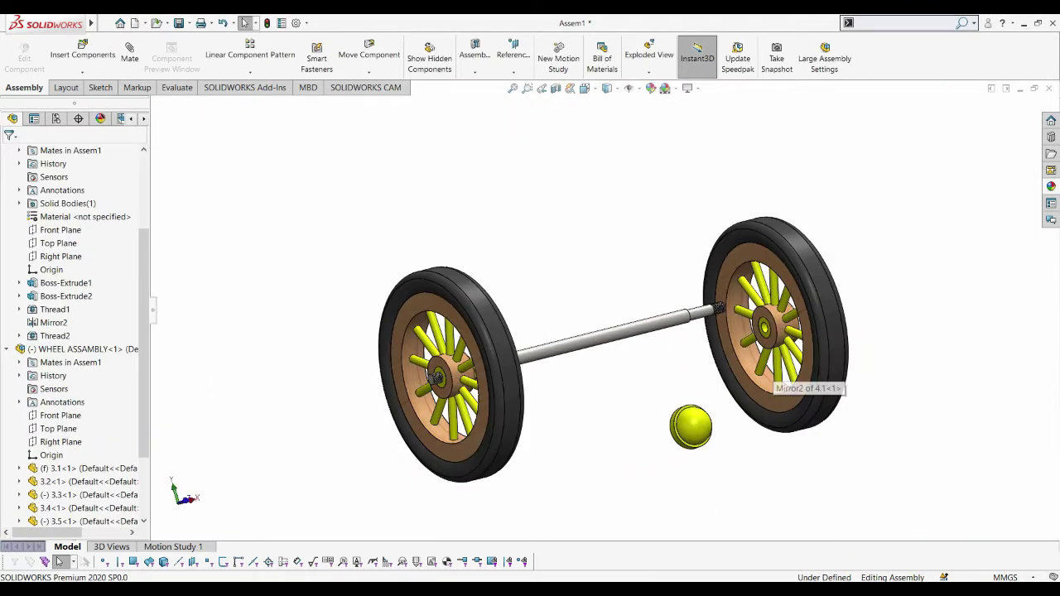
{"action": "scroll", "coordinate": [459, 399], "scroll_direction": "down", "scroll_amount": 5}
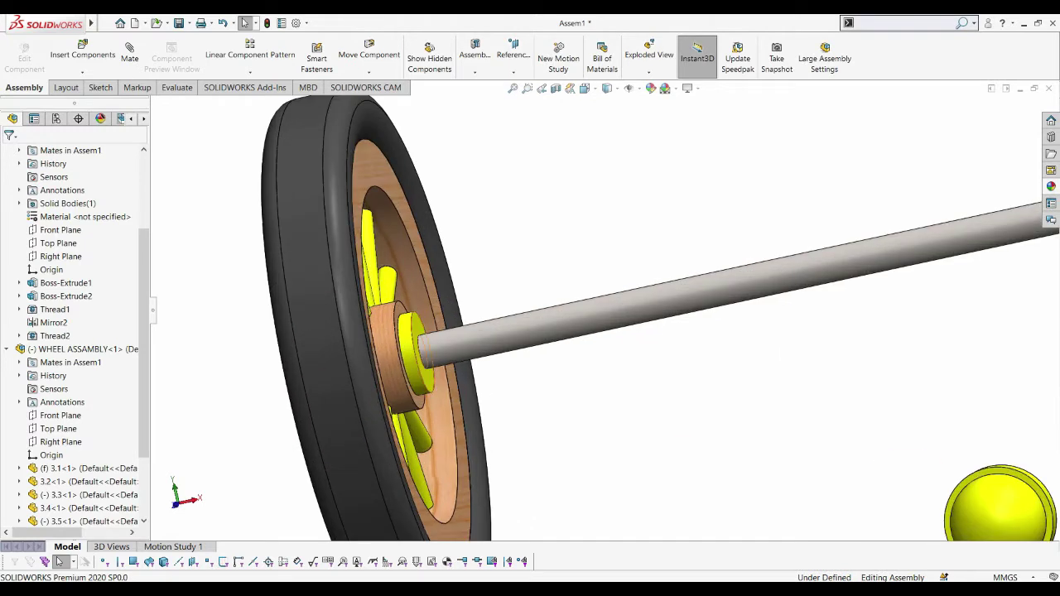
{"action": "left_click", "coordinate": [423, 352]}
{"action": "scroll", "coordinate": [531, 331], "scroll_direction": "up", "scroll_amount": 3}
{"action": "scroll", "coordinate": [572, 253], "scroll_direction": "down", "scroll_amount": 6}
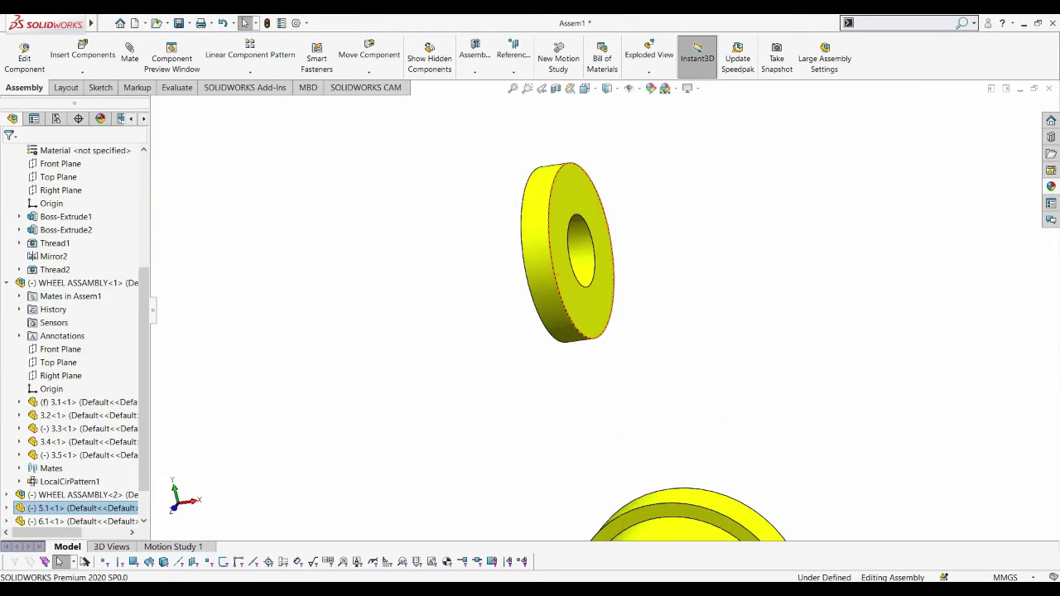
{"action": "left_click", "coordinate": [580, 249]}
{"action": "key", "text": "f"}
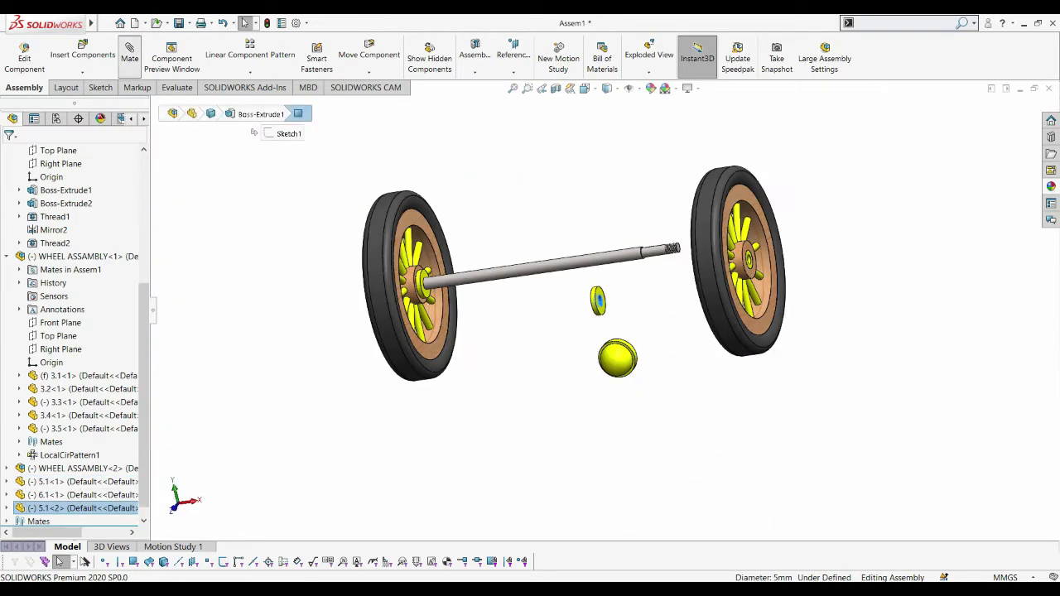
{"action": "left_click", "coordinate": [129, 52]}
{"action": "scroll", "coordinate": [663, 250], "scroll_direction": "down", "scroll_amount": 5}
{"action": "left_click", "coordinate": [872, 283]}
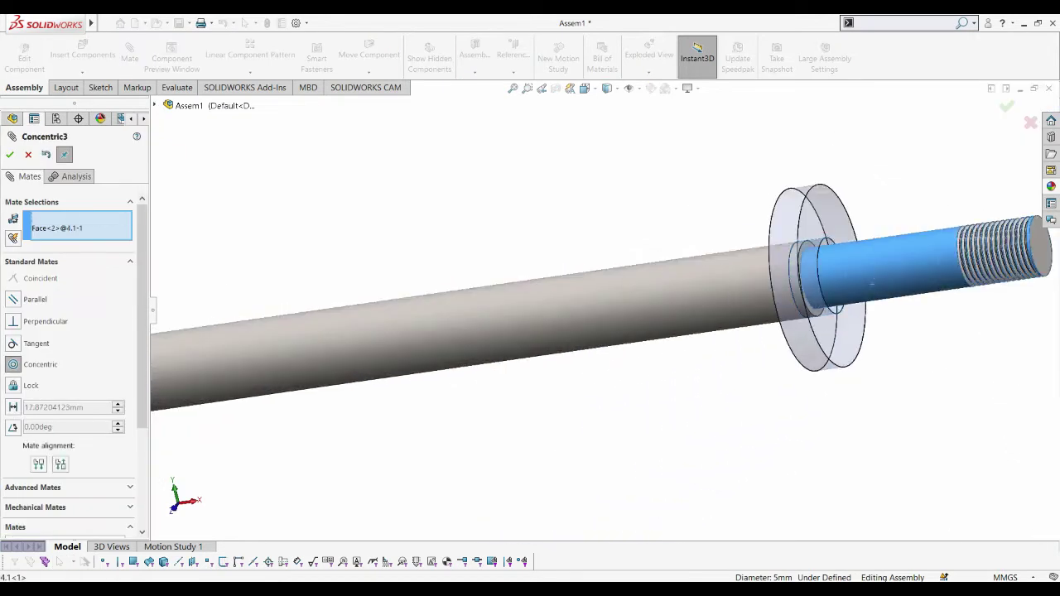
{"action": "left_click", "coordinate": [1037, 255]}
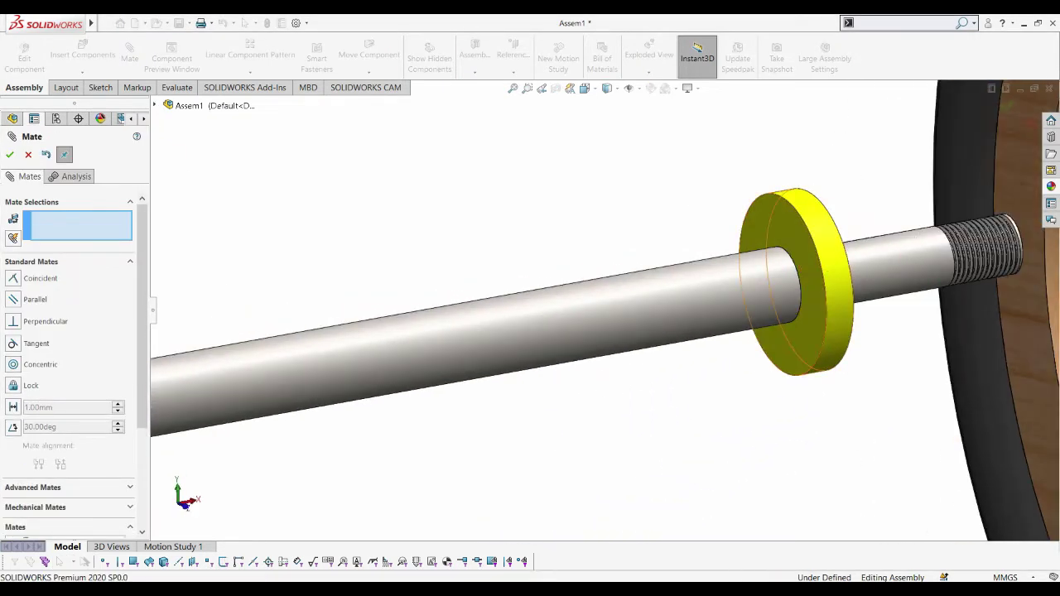
Step: Seat the second washer's side face against the shaft's far shoulder with a Coincident mate
{"action": "left_click", "coordinate": [866, 219]}
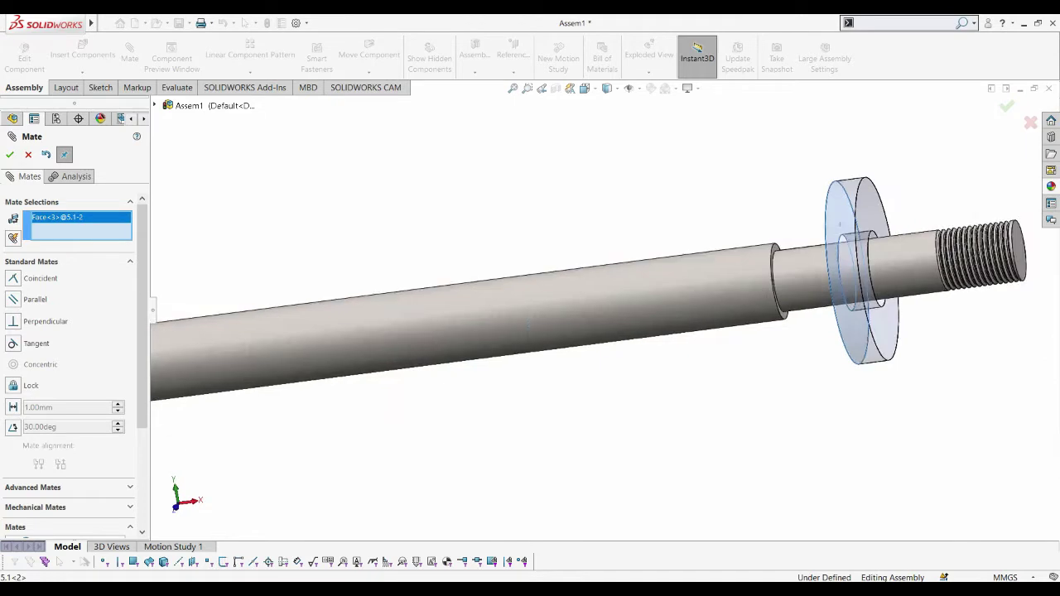
{"action": "scroll", "coordinate": [787, 252], "scroll_direction": "down", "scroll_amount": 3}
{"action": "left_click", "coordinate": [783, 257]}
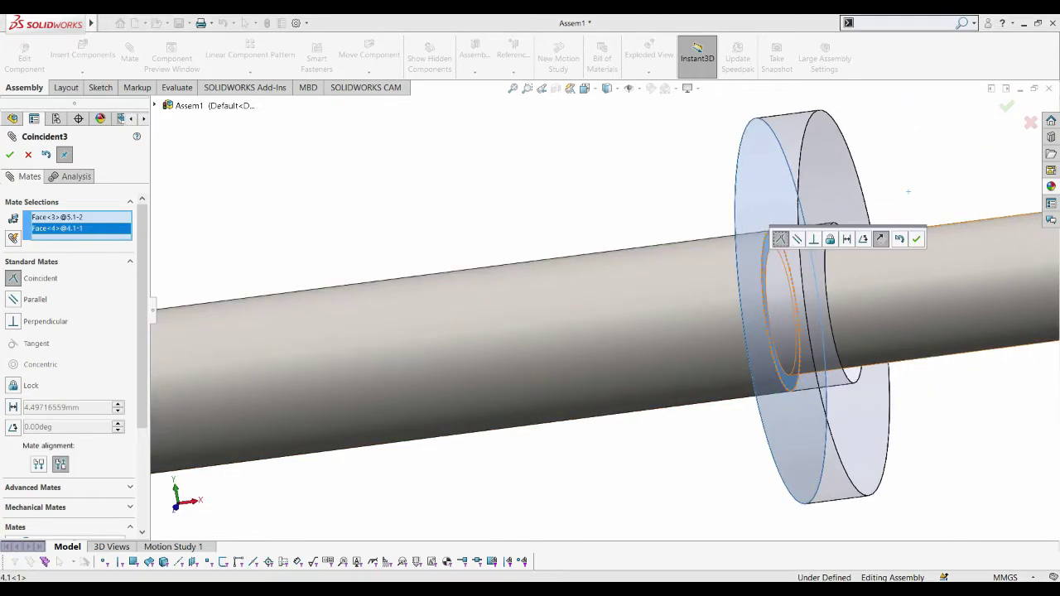
{"action": "left_click", "coordinate": [917, 239]}
Step: Centre the right wheel hub on the shaft's threaded end with a Concentric mate
{"action": "key", "text": "f"}
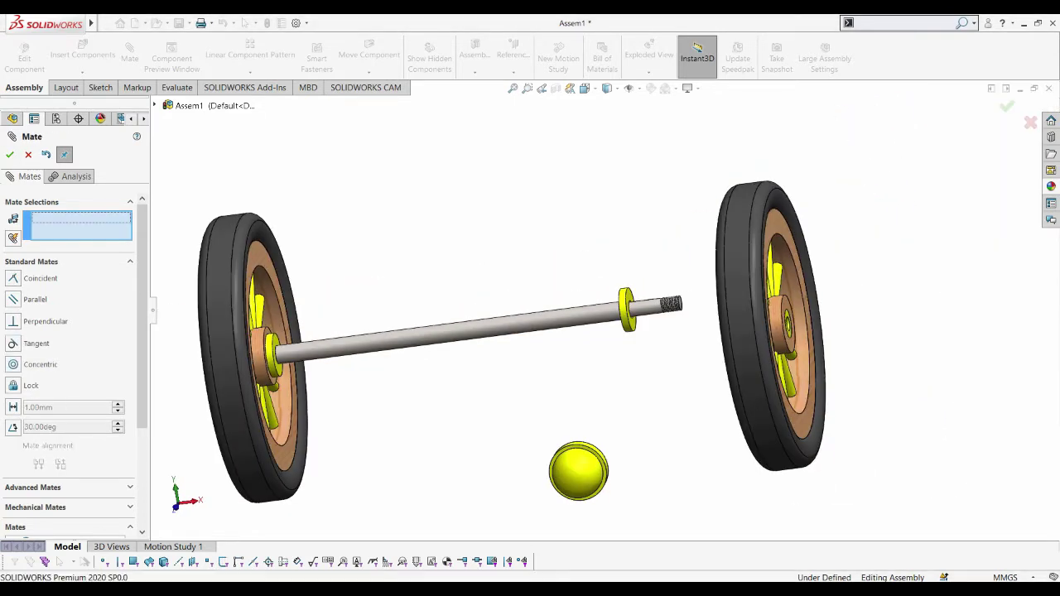
{"action": "key", "text": "Escape"}
{"action": "scroll", "coordinate": [397, 472], "scroll_direction": "down", "scroll_amount": 10}
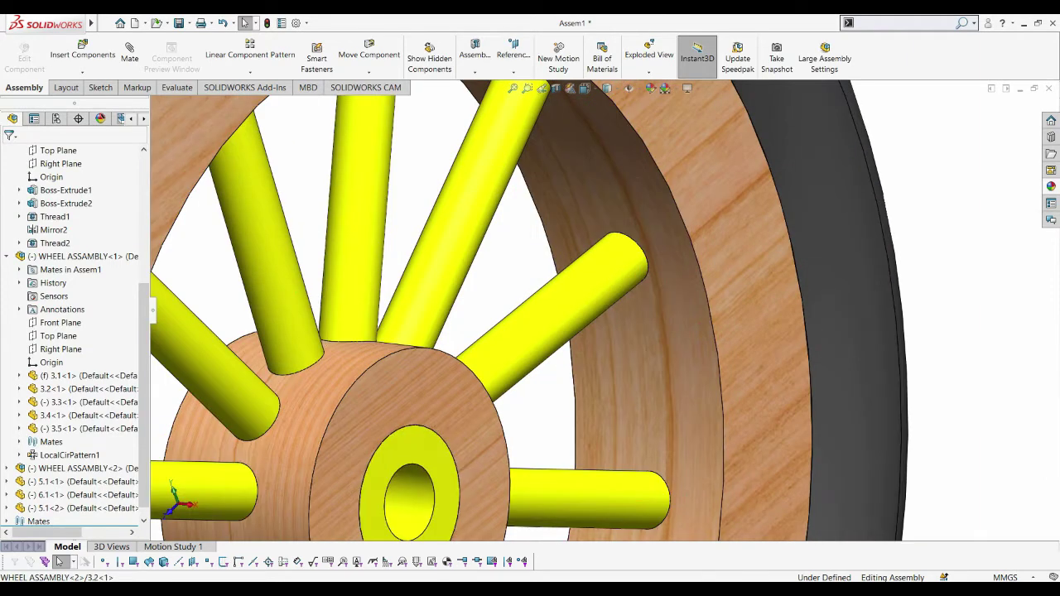
{"action": "left_click", "coordinate": [385, 479]}
{"action": "scroll", "coordinate": [497, 431], "scroll_direction": "up", "scroll_amount": 10}
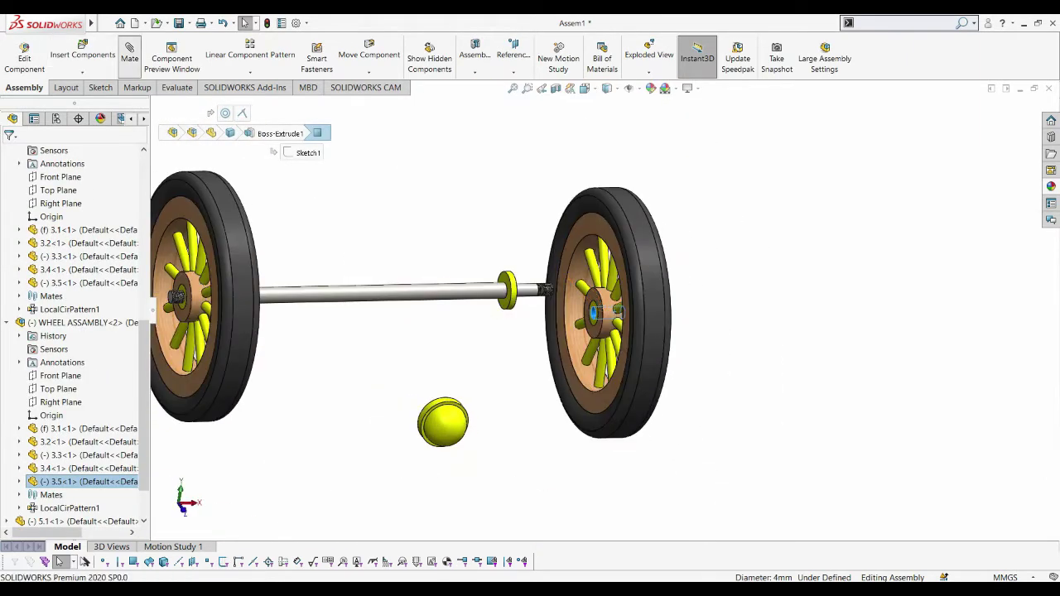
{"action": "left_click", "coordinate": [129, 54]}
{"action": "scroll", "coordinate": [501, 286], "scroll_direction": "down", "scroll_amount": 5}
{"action": "left_click", "coordinate": [605, 282]}
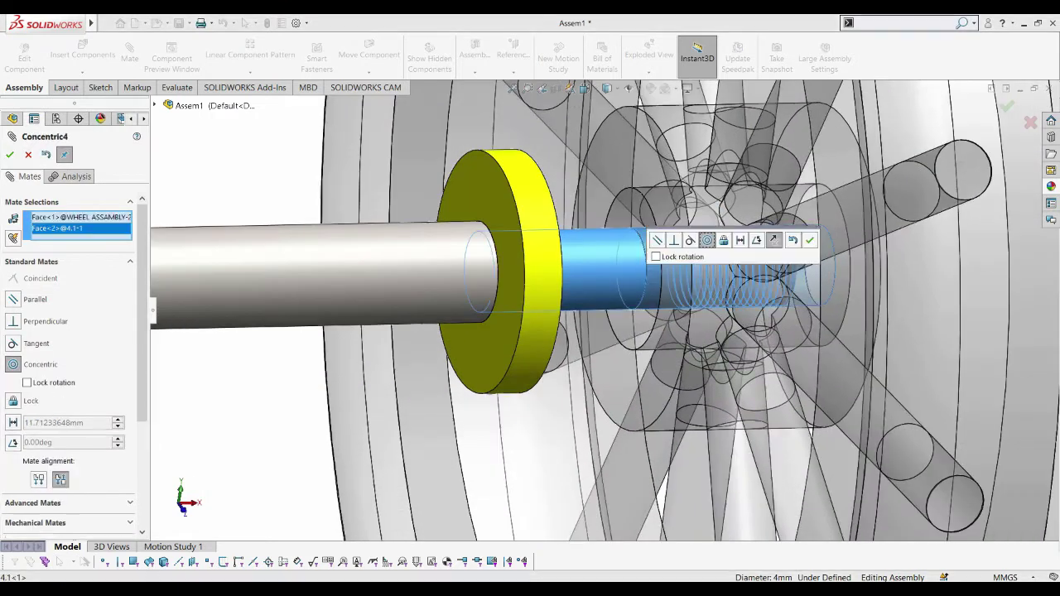
{"action": "left_click", "coordinate": [810, 241]}
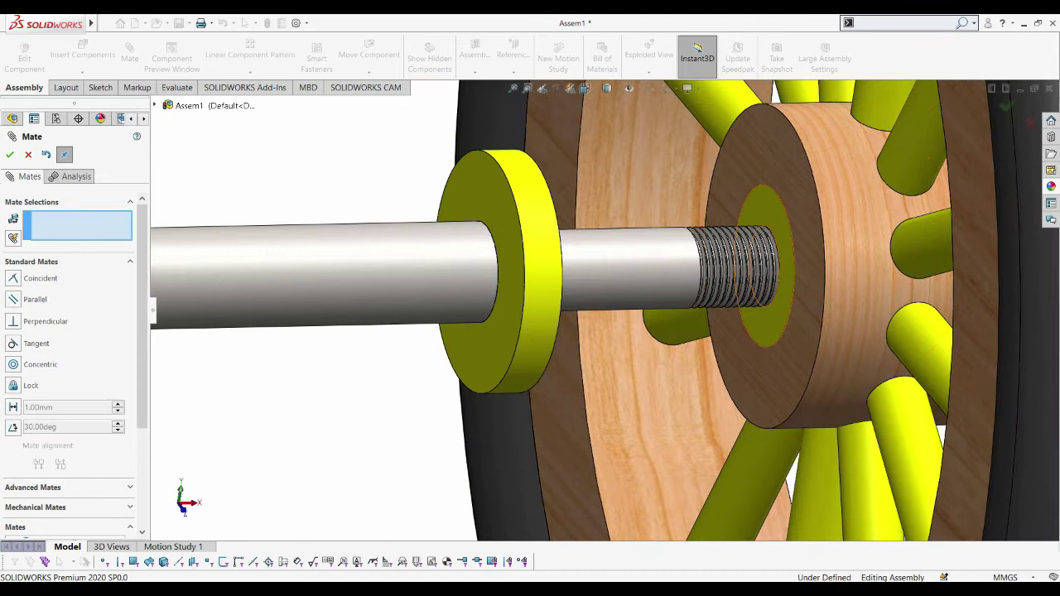
Step: Seat the right wheel hub's inner face against the second washer with a Coincident mate
{"action": "left_click", "coordinate": [774, 265]}
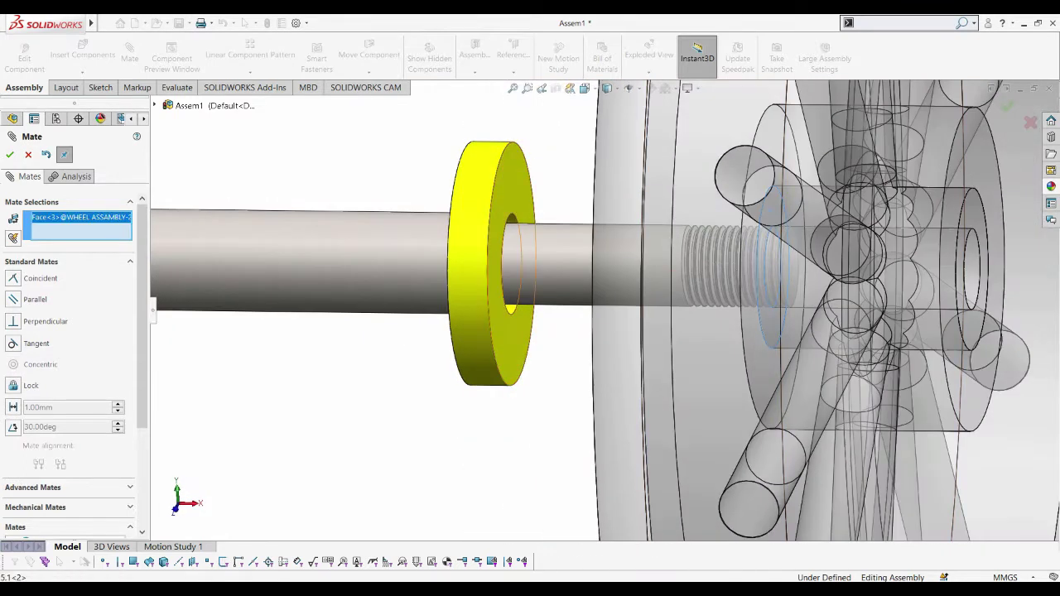
{"action": "left_click", "coordinate": [518, 248]}
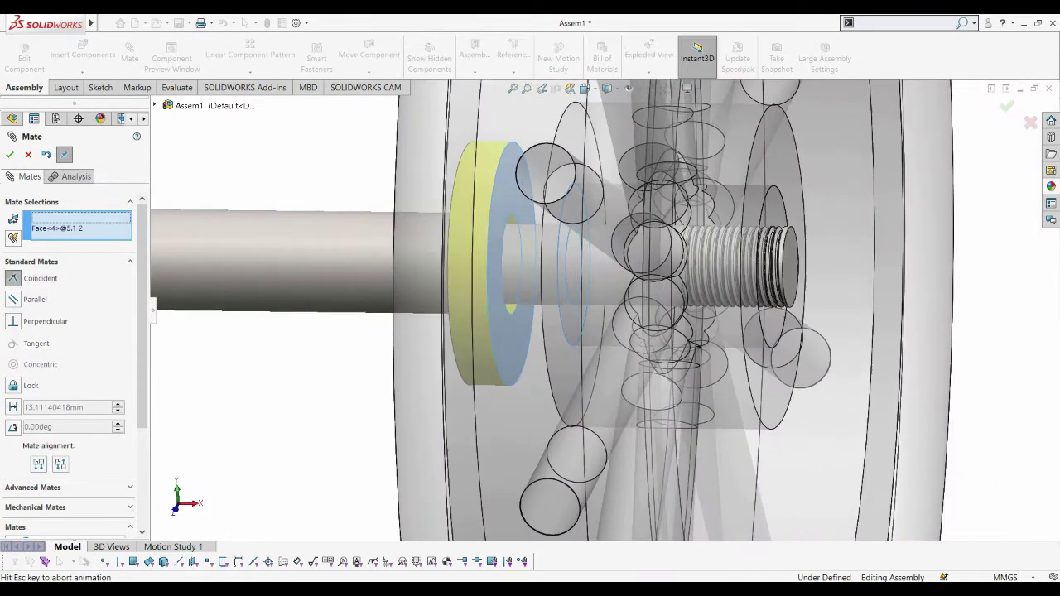
{"action": "key", "text": "Return"}
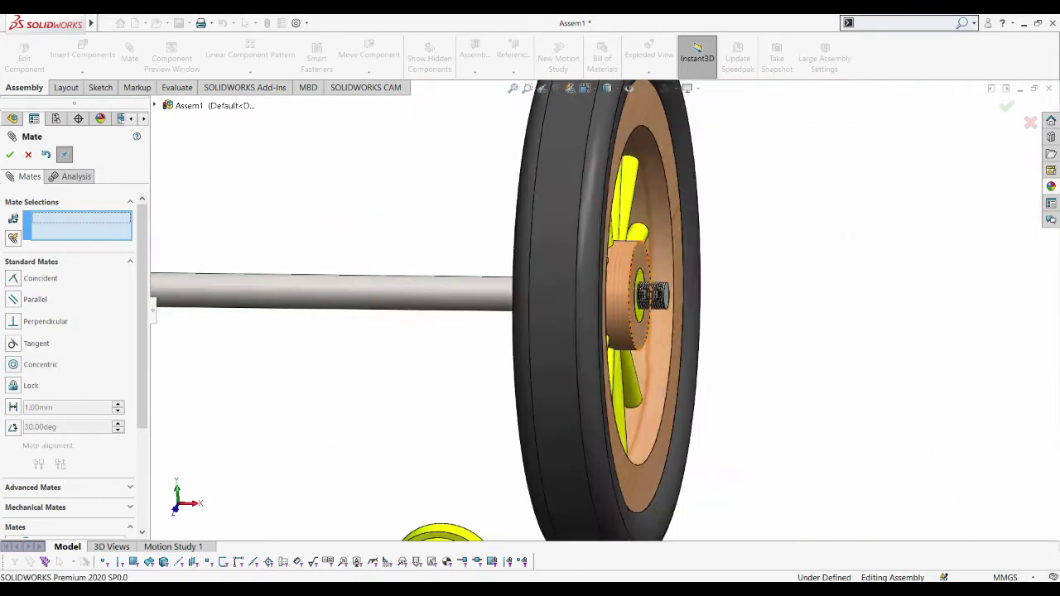
{"action": "key", "text": "Return"}
Step: Move the yellow cap beside the right wheel and mate it concentric to the pin edge
{"action": "left_click_drag", "start_coordinate": [516, 431], "coordinate": [784, 247]}
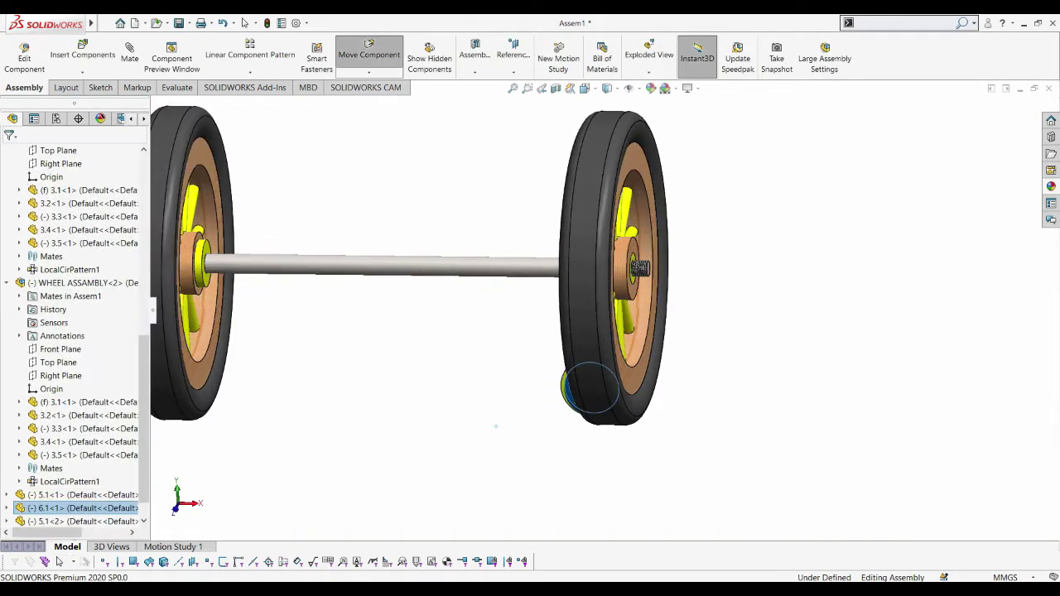
{"action": "left_click", "coordinate": [369, 72]}
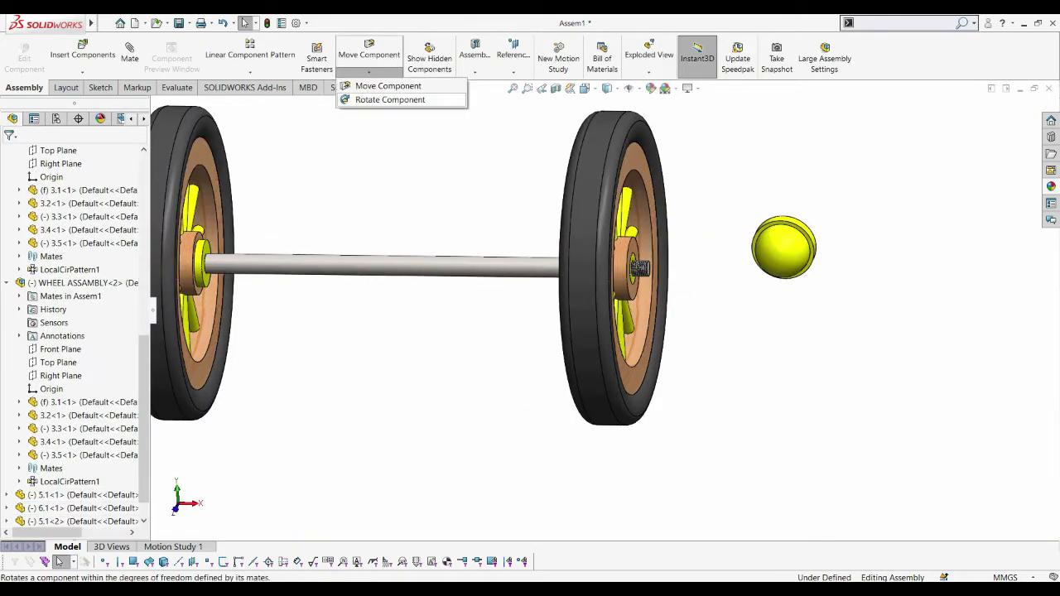
{"action": "left_click", "coordinate": [389, 97]}
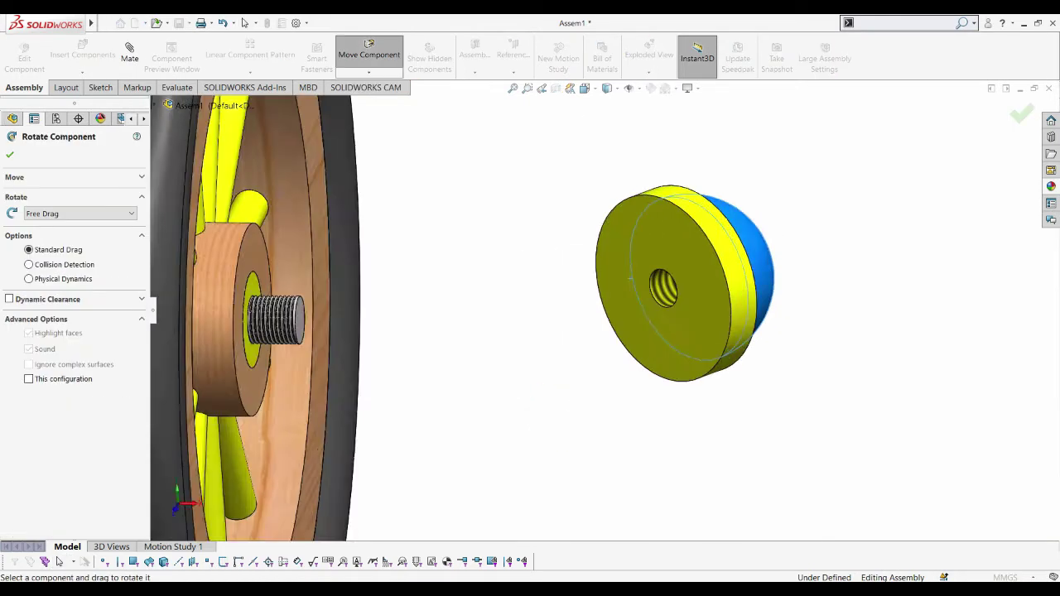
{"action": "scroll", "coordinate": [770, 257], "scroll_direction": "down", "scroll_amount": 10}
{"action": "key", "text": "Escape"}
{"action": "scroll", "coordinate": [605, 309], "scroll_direction": "up", "scroll_amount": 8}
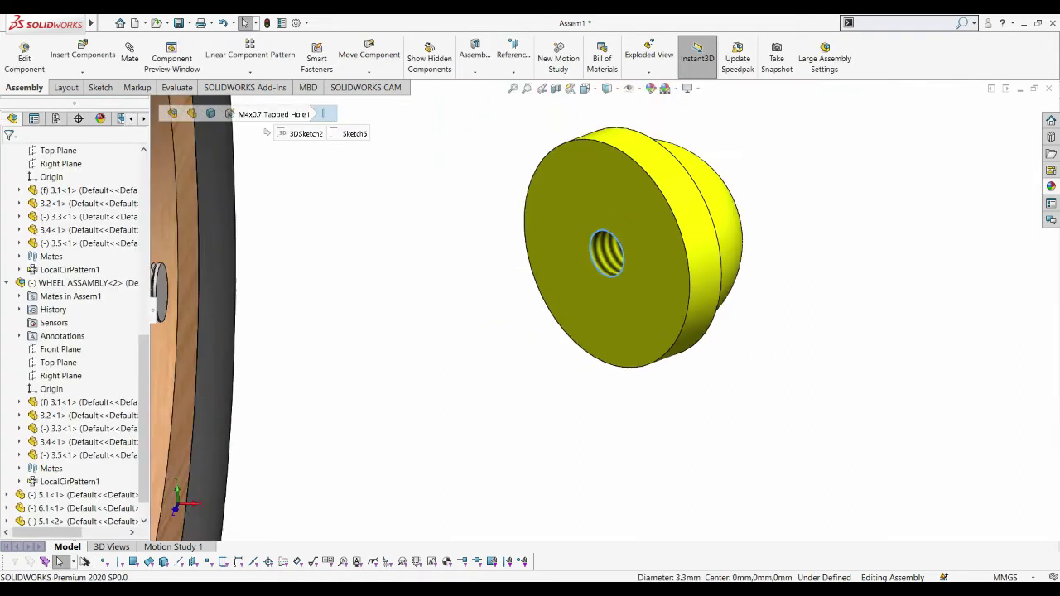
{"action": "left_click", "coordinate": [130, 53]}
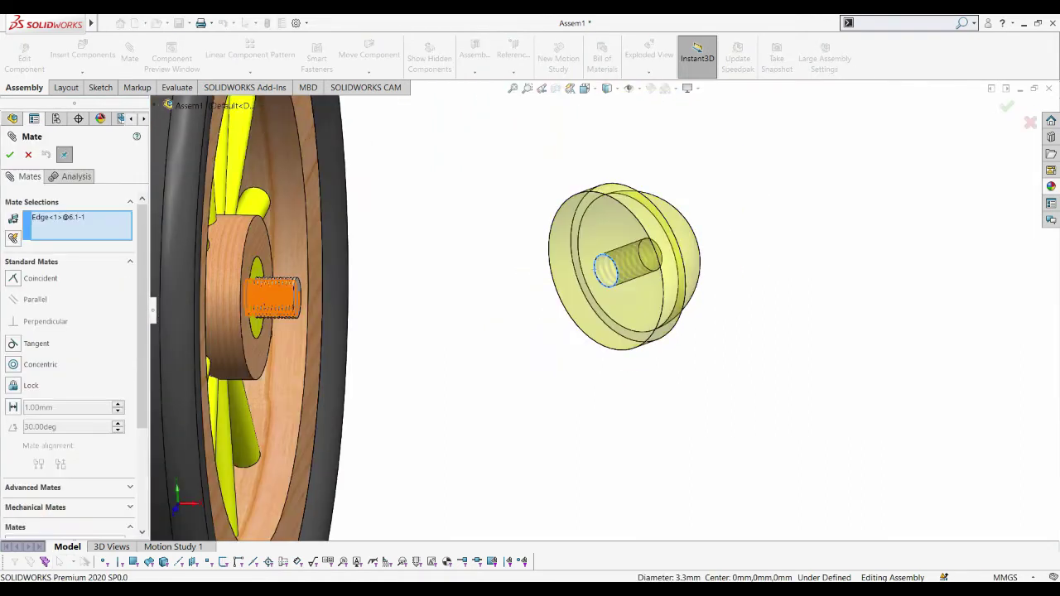
{"action": "left_click", "coordinate": [294, 299]}
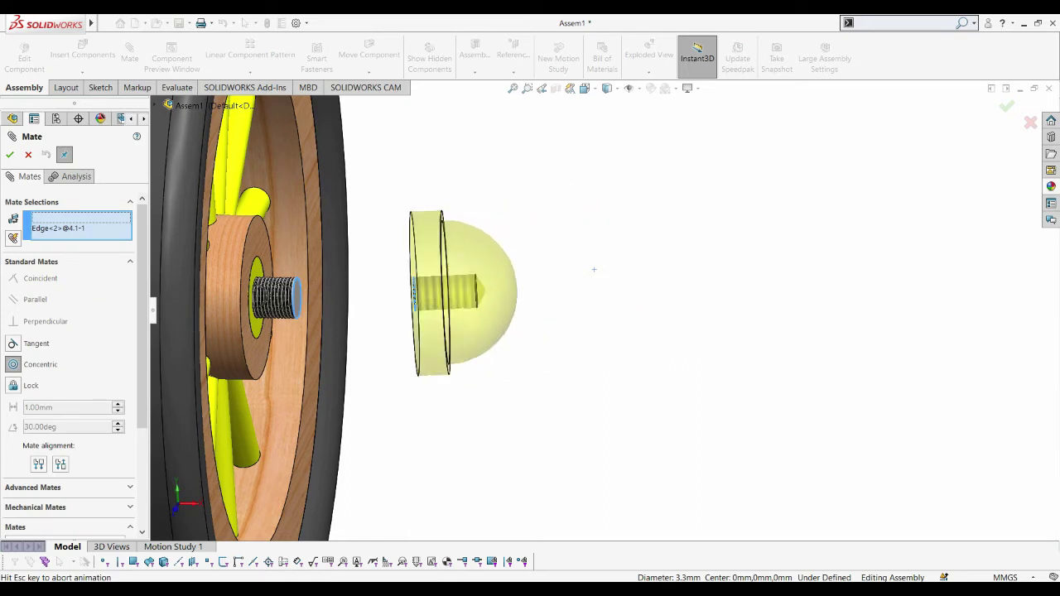
{"action": "left_click", "coordinate": [280, 251]}
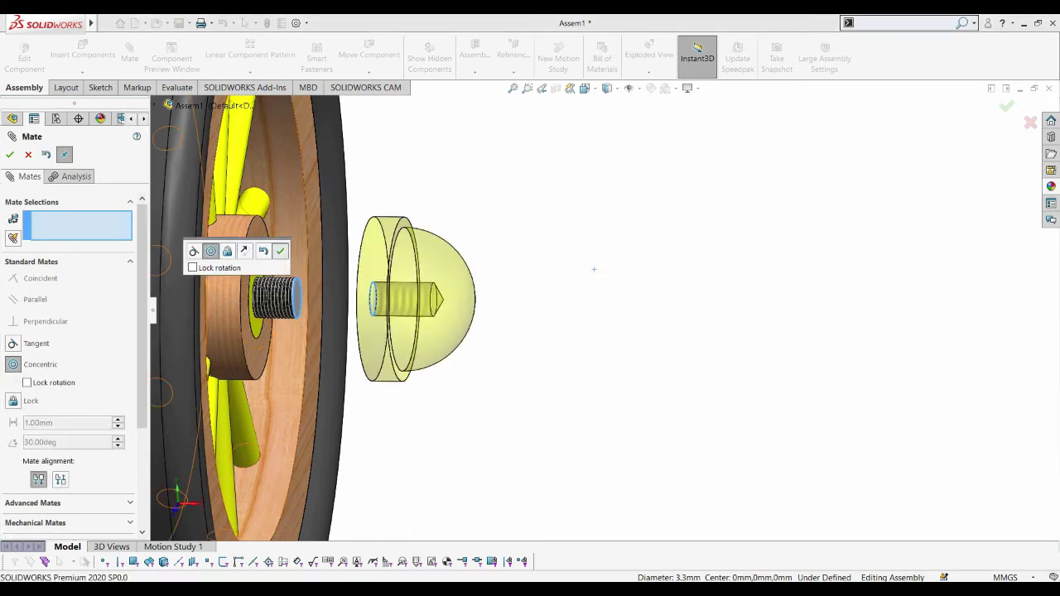
Step: Seat the cap's flat back face against the hub face with a Coincident mate
{"action": "middle_click_drag", "start_coordinate": [594, 269], "coordinate": [630, 273]}
{"action": "left_click", "coordinate": [537, 246]}
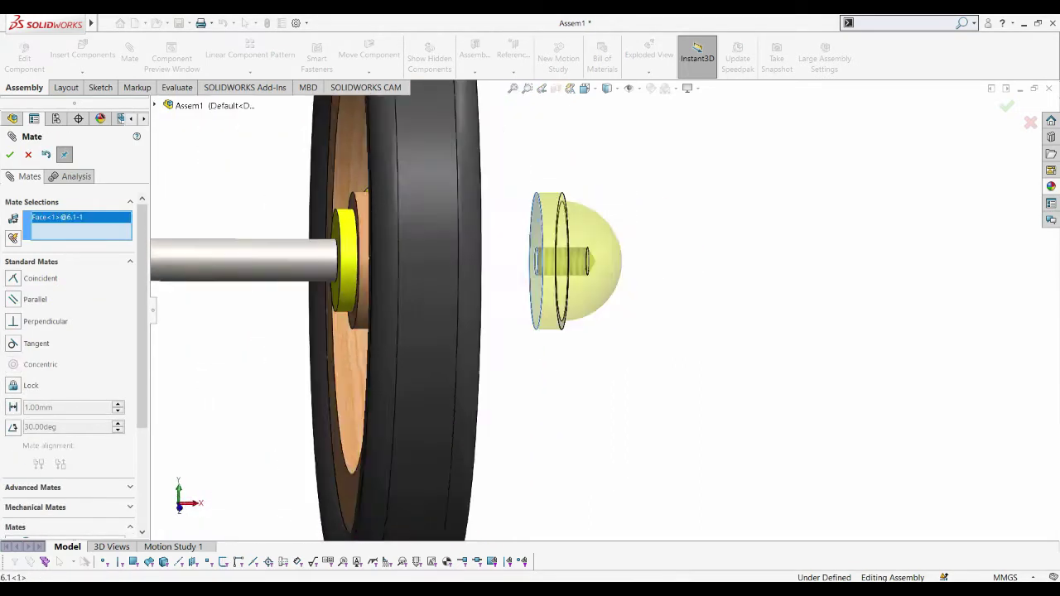
{"action": "scroll", "coordinate": [464, 249], "scroll_direction": "down", "scroll_amount": 2}
{"action": "scroll", "coordinate": [464, 249], "scroll_direction": "down", "scroll_amount": 2}
{"action": "scroll", "coordinate": [464, 249], "scroll_direction": "down", "scroll_amount": 1}
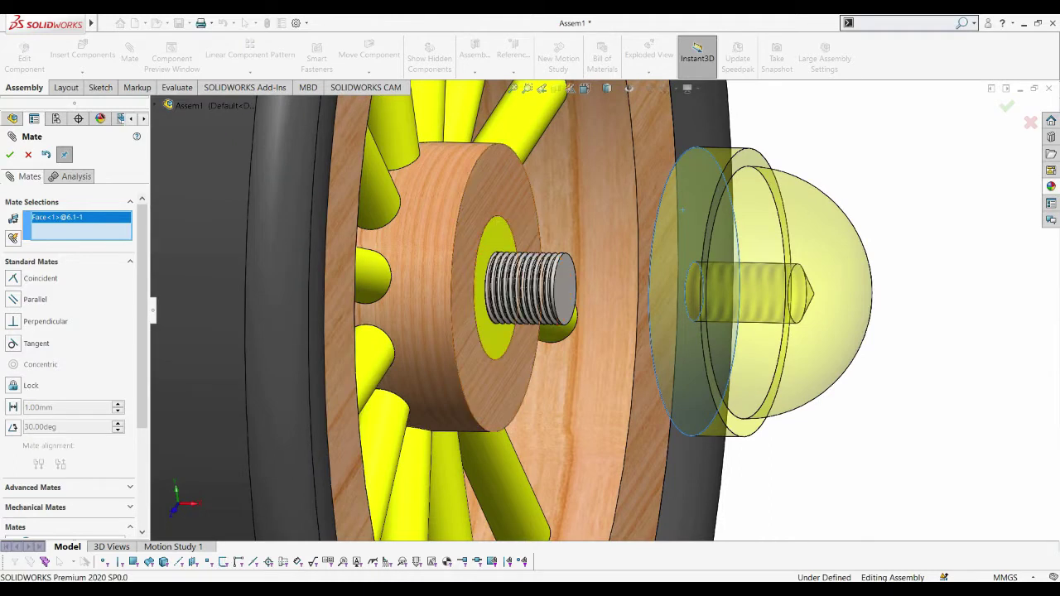
{"action": "left_click", "coordinate": [500, 196]}
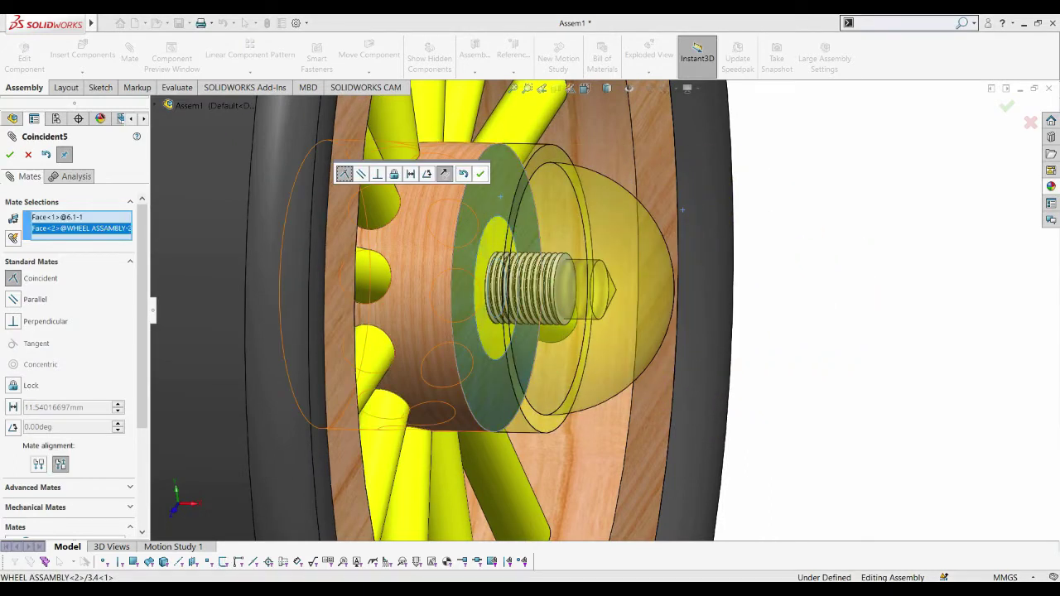
{"action": "left_click", "coordinate": [480, 173]}
{"action": "scroll", "coordinate": [598, 310], "scroll_direction": "up", "scroll_amount": 5}
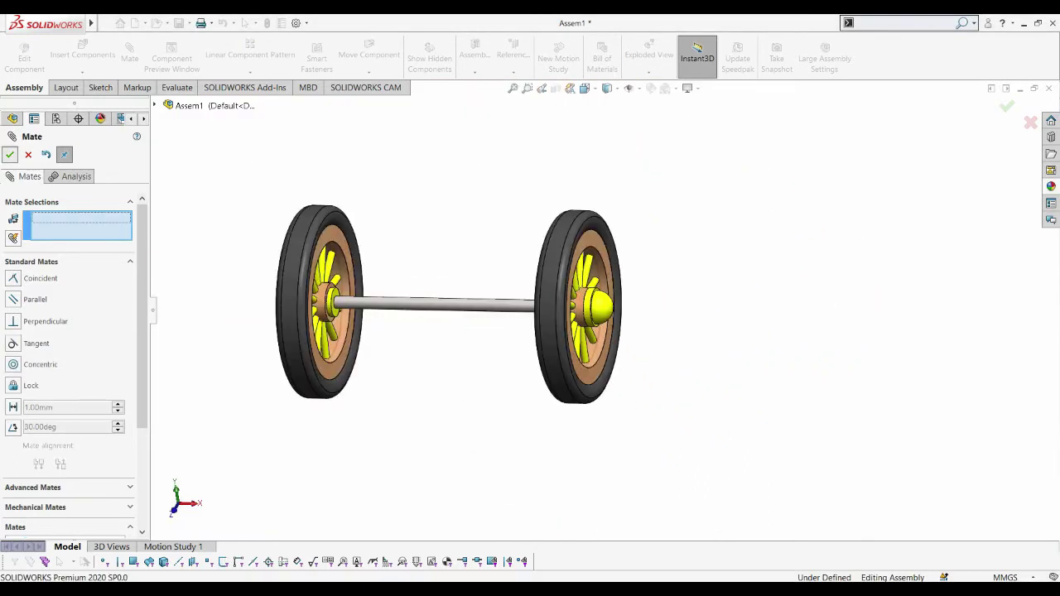
{"action": "key", "text": "Escape"}
Step: Drop a copy of the cap beside the left wheel and rotate it to face the wheel
{"action": "left_click_drag", "start_coordinate": [83, 508], "coordinate": [235, 315]}
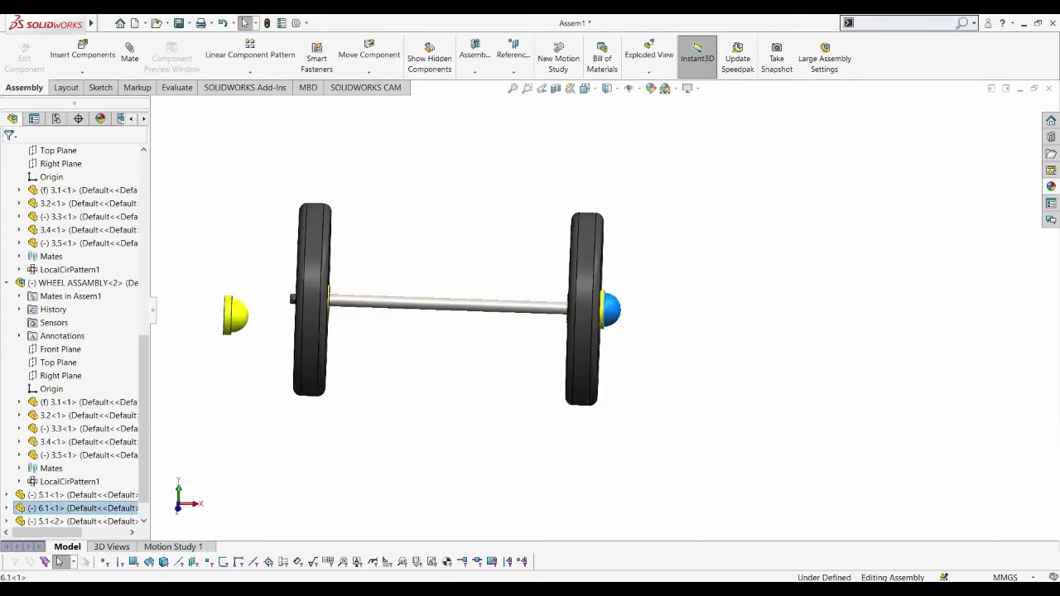
{"action": "middle_click_drag", "start_coordinate": [235, 315], "coordinate": [274, 315]}
{"action": "scroll", "coordinate": [232, 323], "scroll_direction": "up", "scroll_amount": 5}
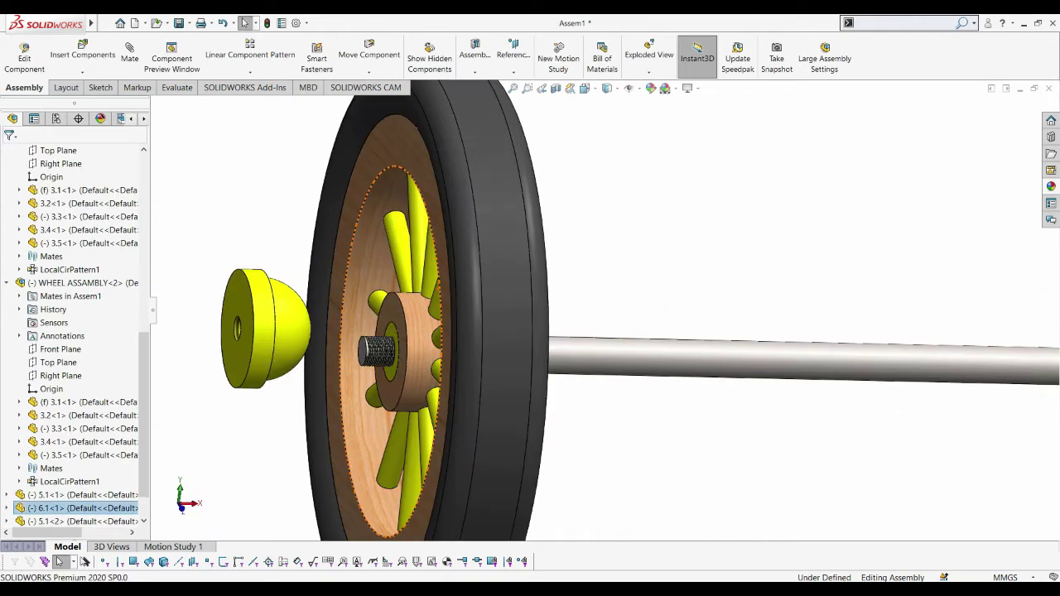
{"action": "left_click", "coordinate": [368, 72]}
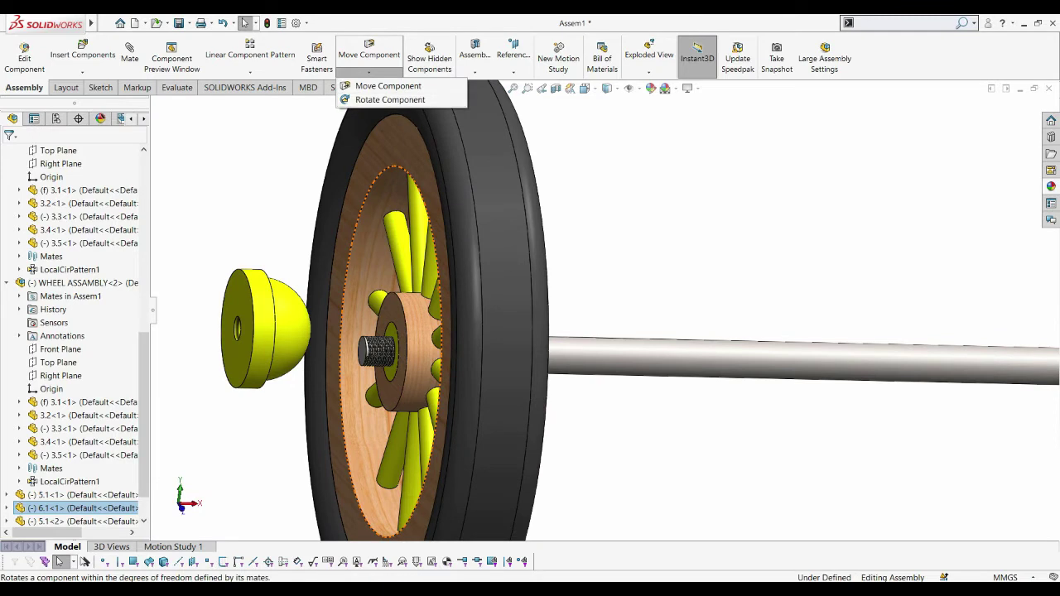
{"action": "left_click", "coordinate": [389, 100]}
{"action": "left_click_drag", "start_coordinate": [261, 332], "coordinate": [298, 331]}
{"action": "left_click", "coordinate": [10, 155]}
{"action": "scroll", "coordinate": [187, 332], "scroll_direction": "up", "scroll_amount": 3}
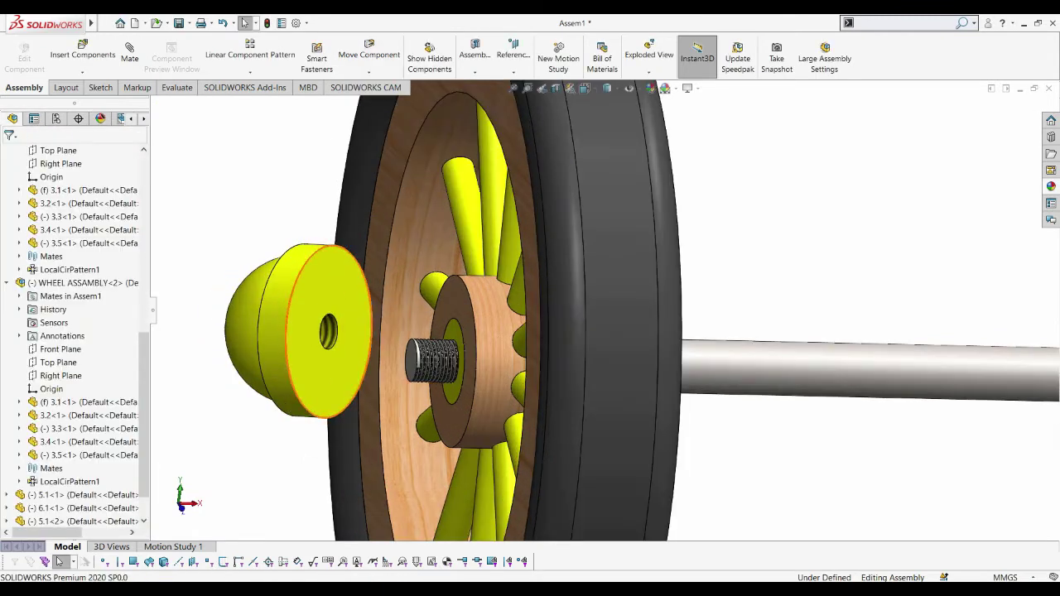
Step: Mate the cap's circular rim edge concentric with the bolt end's edge
{"action": "left_click", "coordinate": [370, 331]}
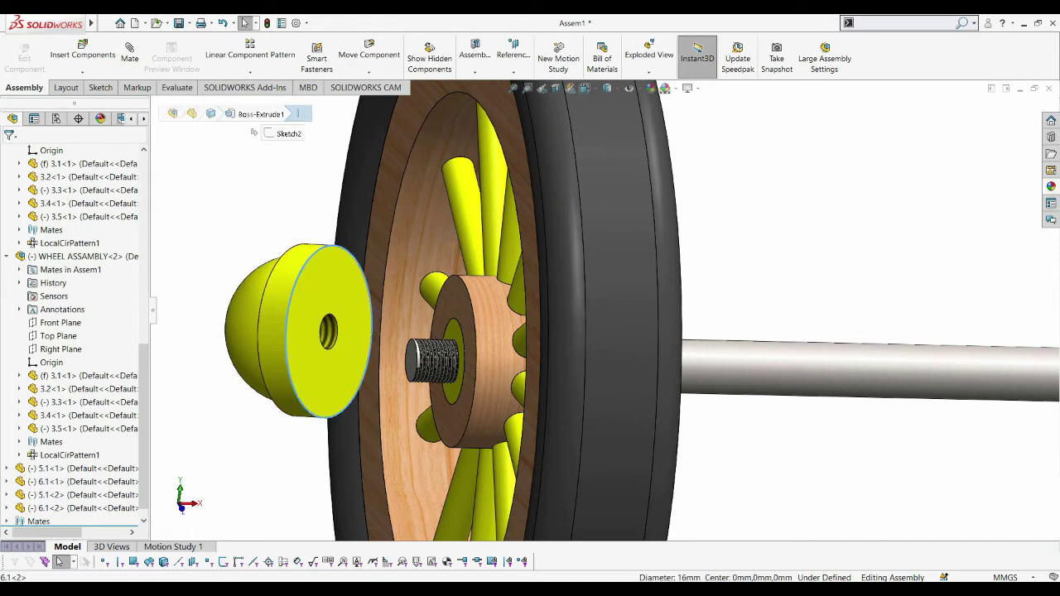
{"action": "left_click", "coordinate": [129, 53]}
{"action": "scroll", "coordinate": [375, 378], "scroll_direction": "up", "scroll_amount": 5}
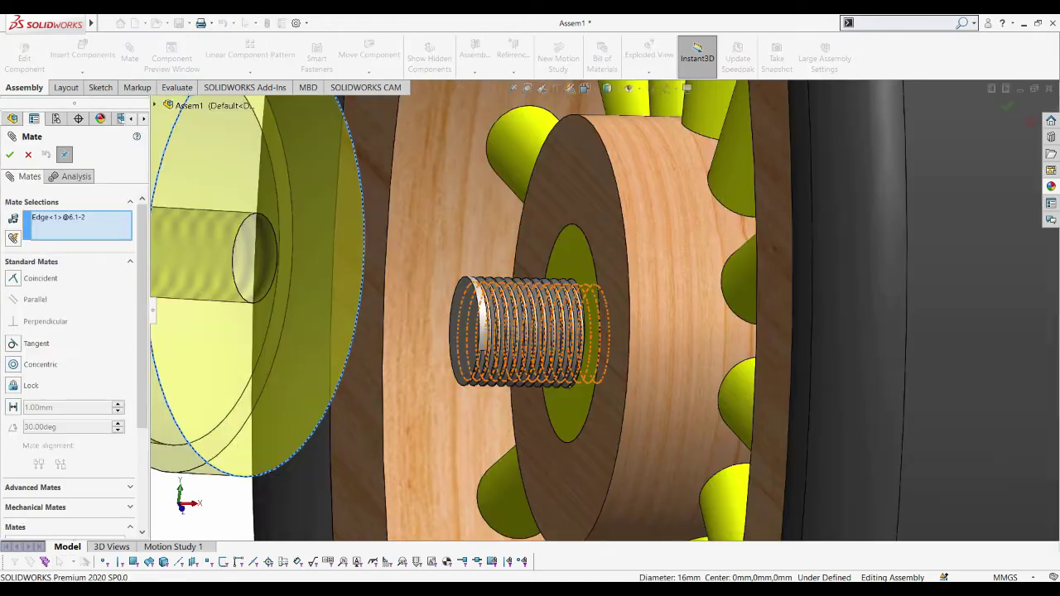
{"action": "left_click", "coordinate": [454, 340]}
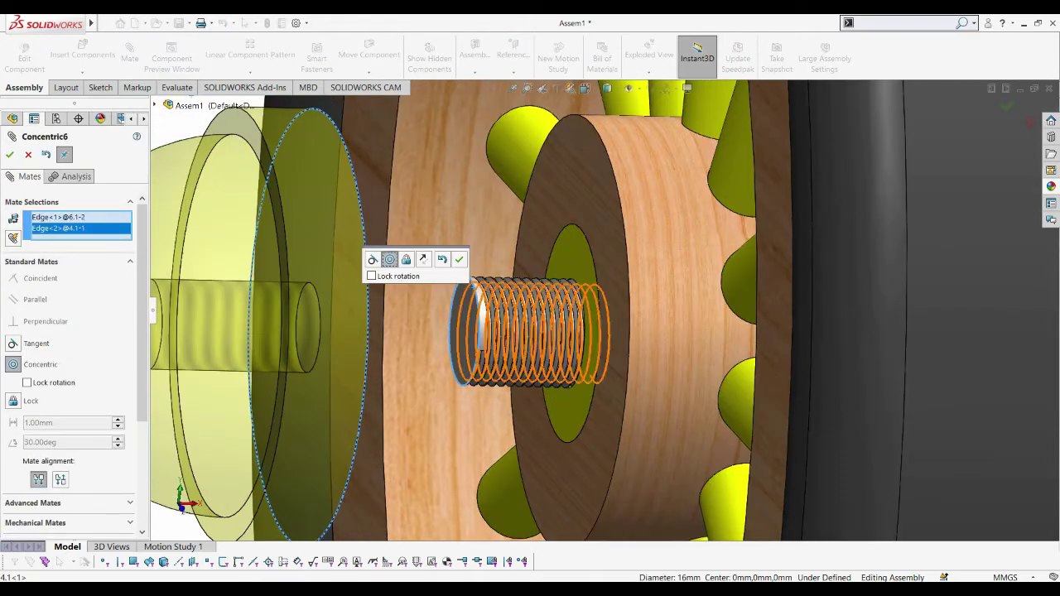
{"action": "left_click", "coordinate": [459, 259]}
Step: Mate the cap's flat back face coincident with the left wheel hub face
{"action": "scroll", "coordinate": [459, 259], "scroll_direction": "down", "scroll_amount": 5}
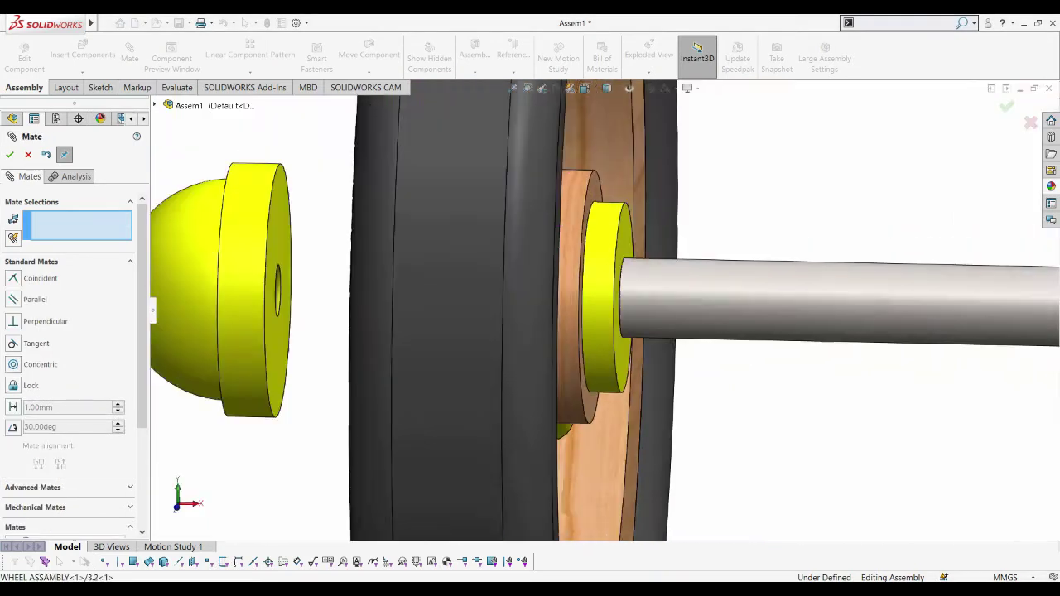
{"action": "scroll", "coordinate": [331, 249], "scroll_direction": "up", "scroll_amount": 2}
{"action": "left_click", "coordinate": [332, 243]}
{"action": "middle_click_drag", "start_coordinate": [333, 242], "coordinate": [430, 249]}
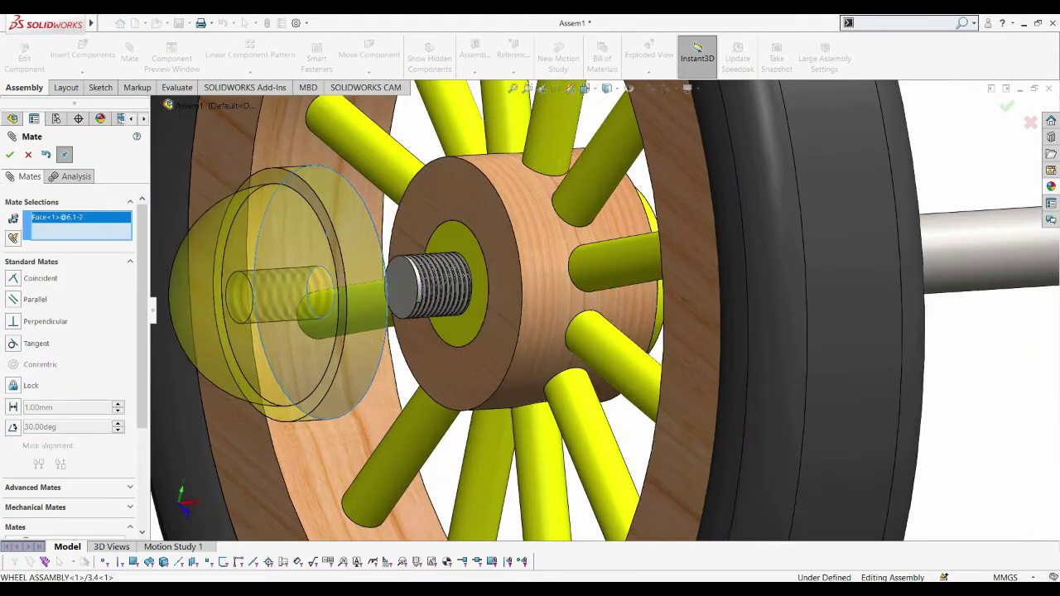
{"action": "left_click", "coordinate": [478, 219]}
{"action": "left_click", "coordinate": [461, 184]}
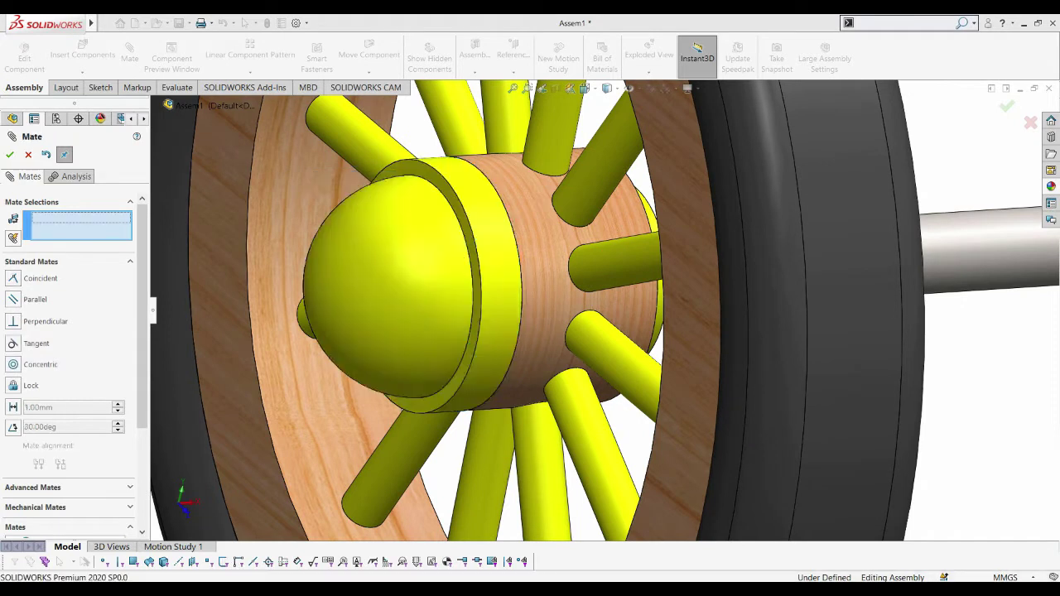
{"action": "scroll", "coordinate": [596, 331], "scroll_direction": "down", "scroll_amount": 10}
Step: Fit the axle assembly in view and spin the right wheel to check it turns
{"action": "left_click", "coordinate": [9, 155]}
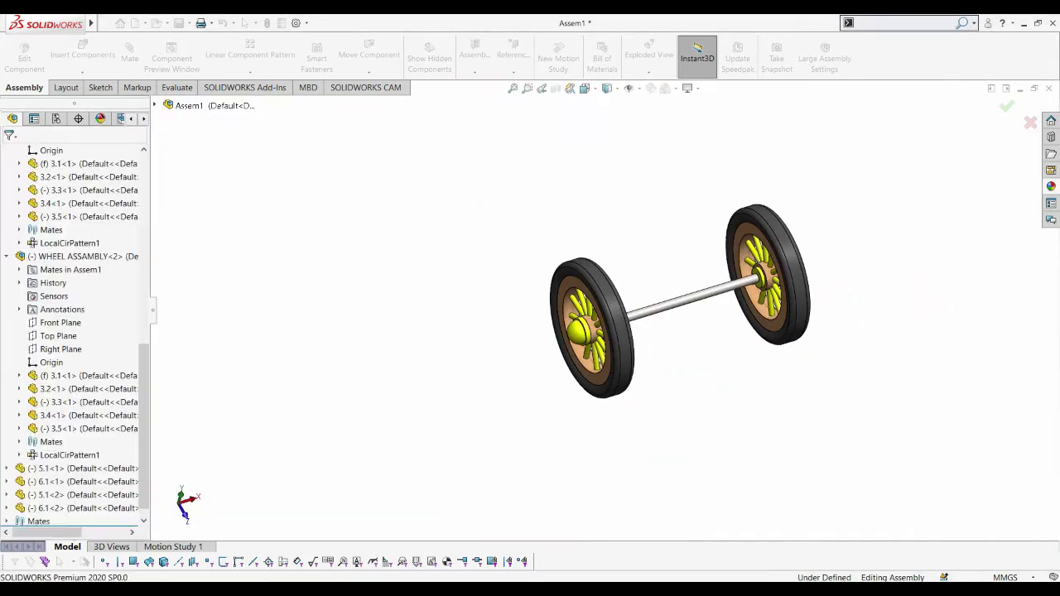
{"action": "key", "text": "f"}
{"action": "scroll", "coordinate": [669, 281], "scroll_direction": "up", "scroll_amount": 2}
{"action": "mouse_move", "coordinate": [669, 282]}
{"action": "left_mouse_down"}
{"action": "mouse_move", "coordinate": [806, 157]}
{"action": "mouse_move", "coordinate": [598, 308]}
{"action": "left_mouse_up"}
{"action": "scroll", "coordinate": [599, 307], "scroll_direction": "down", "scroll_amount": 5}
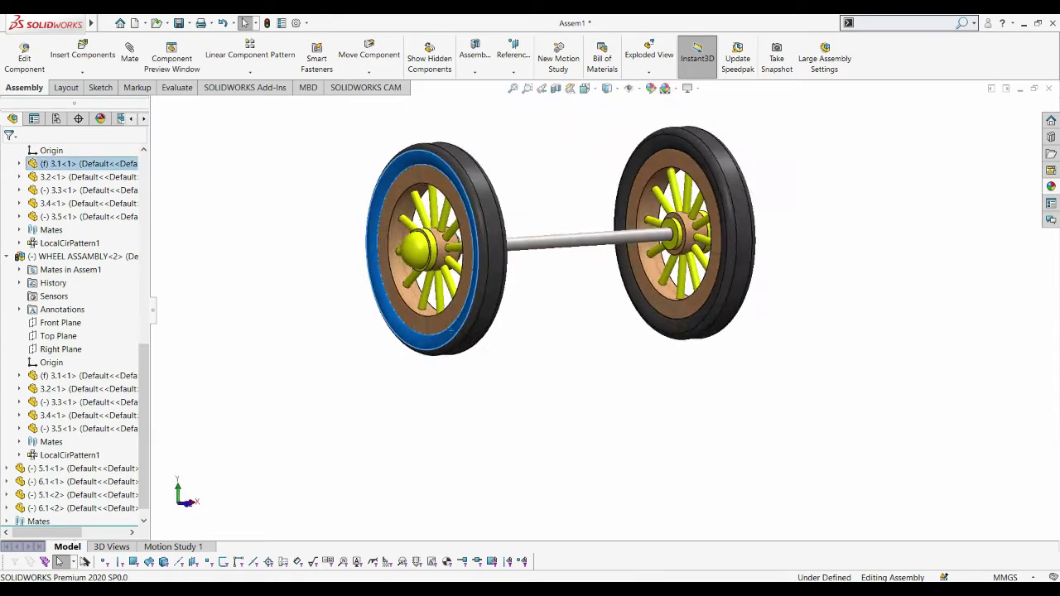
{"action": "left_click", "coordinate": [551, 242]}
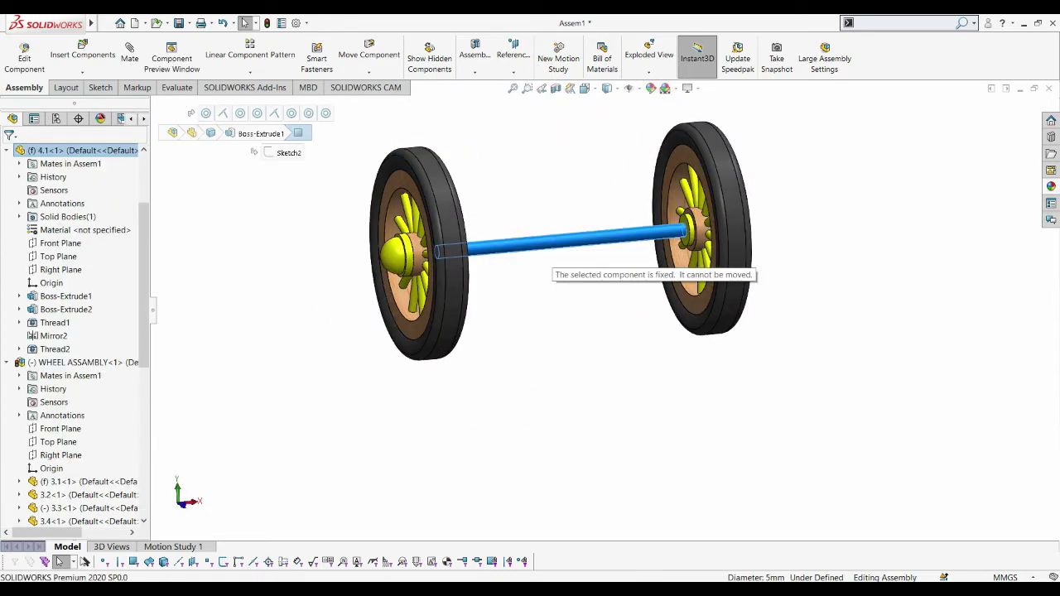
Step: Rebuild and save the assembly as SA-101 inside july > SUB ASSEMBLY
{"action": "key", "text": "Escape"}
{"action": "key", "text": "ctrl+s"}
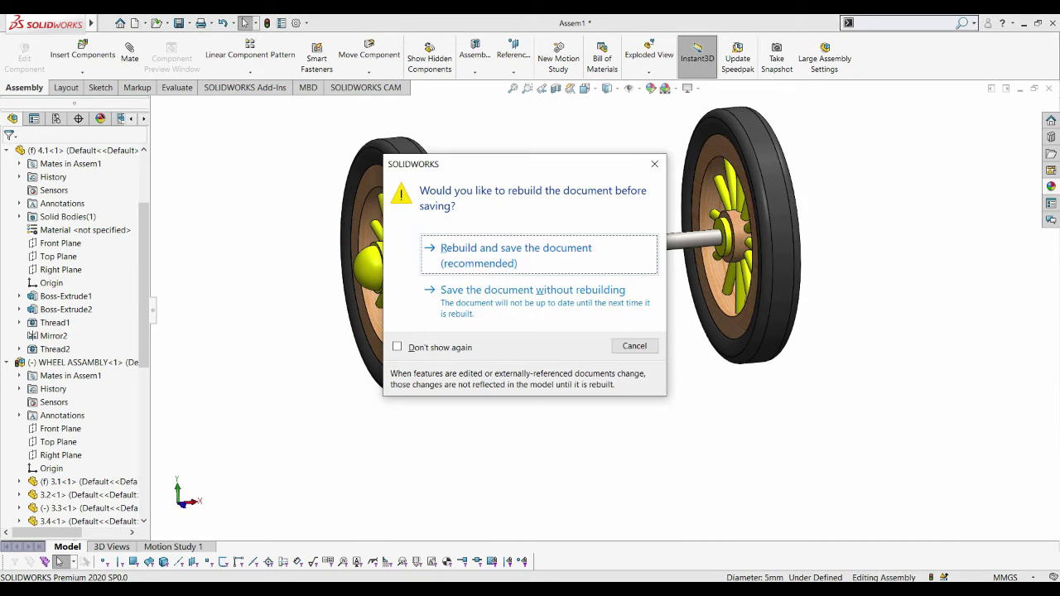
{"action": "key", "text": "Return"}
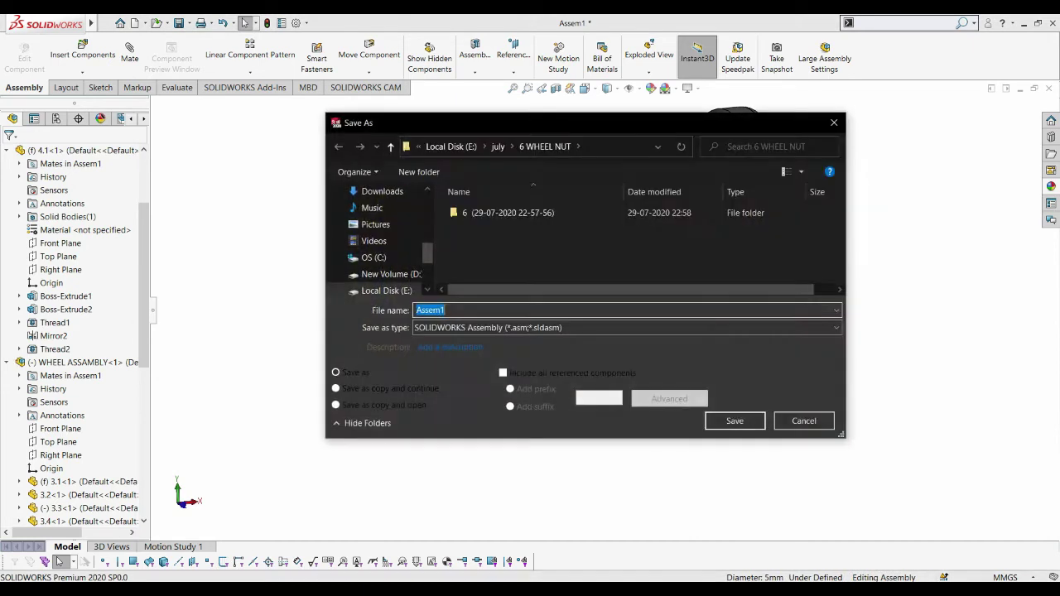
{"action": "left_click", "coordinate": [390, 146]}
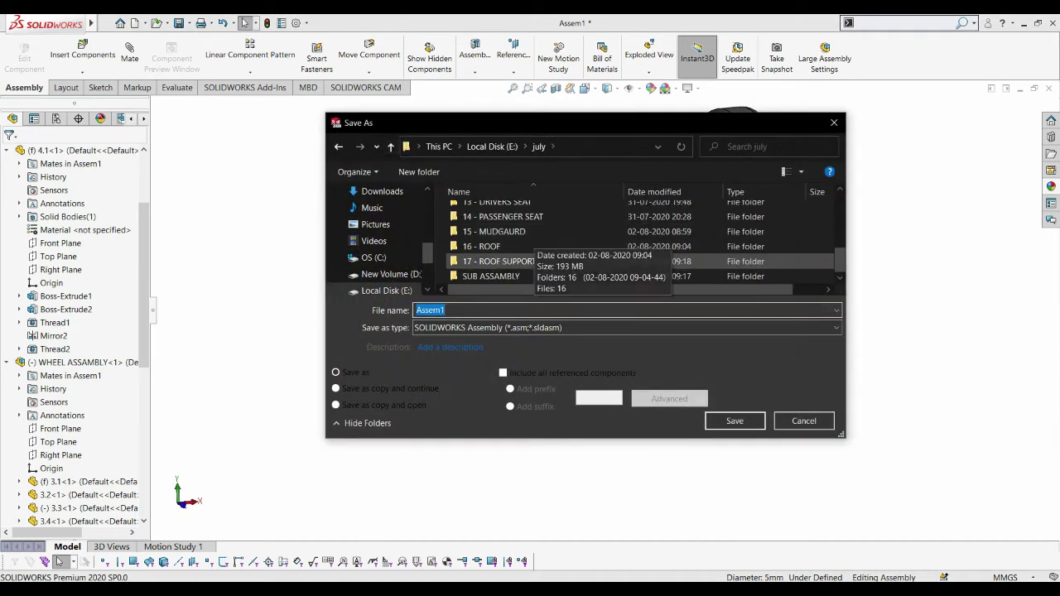
{"action": "double_click", "coordinate": [489, 279]}
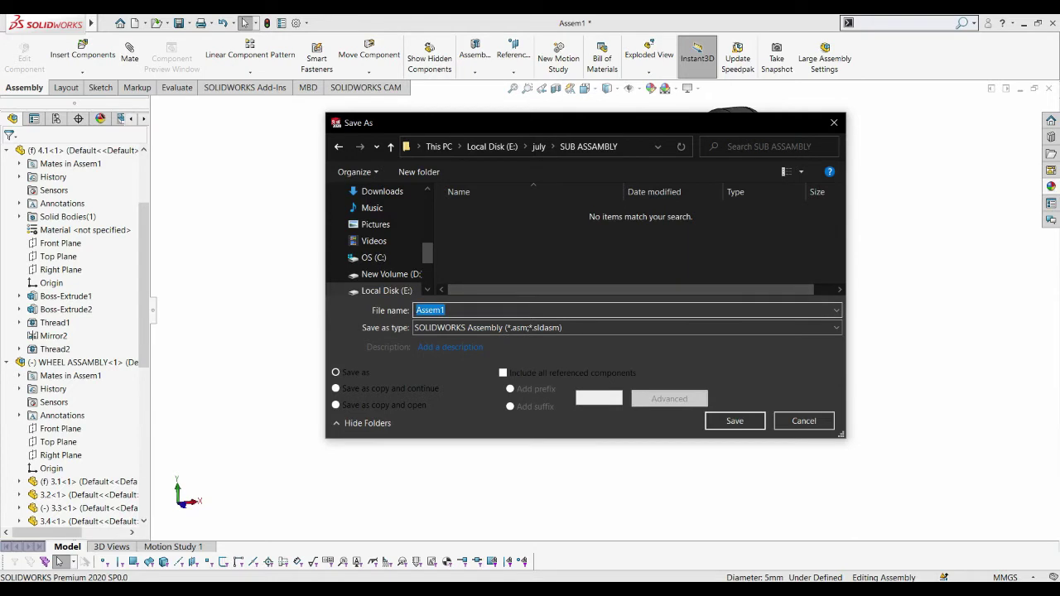
{"action": "type", "text": "101"}
{"action": "key", "text": "Return"}
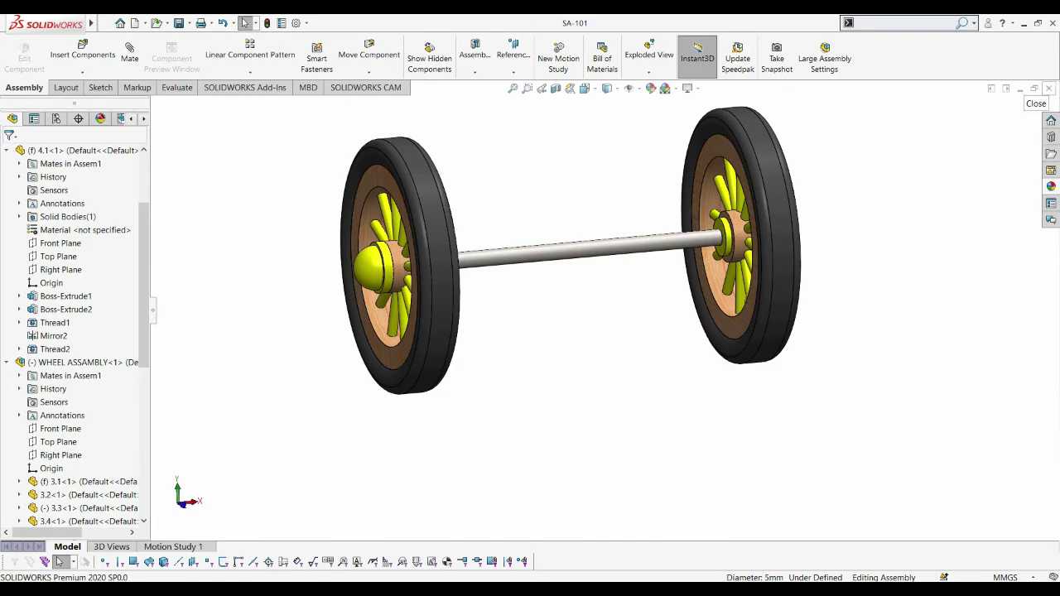
Step: Close the saved assembly and start a new empty assembly document
{"action": "left_click", "coordinate": [1049, 88]}
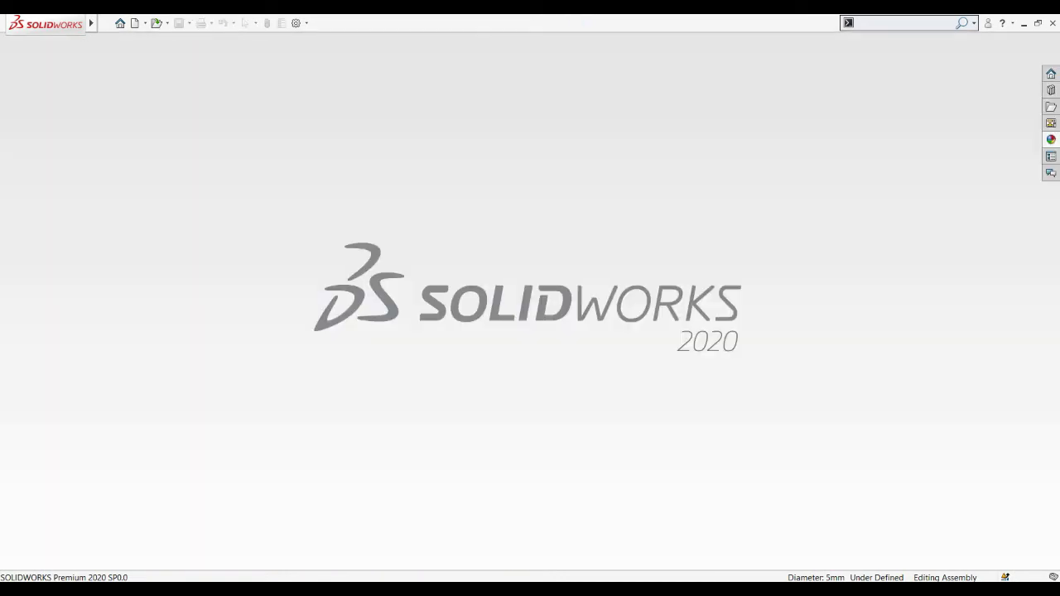
{"action": "key", "text": "ctrl+n"}
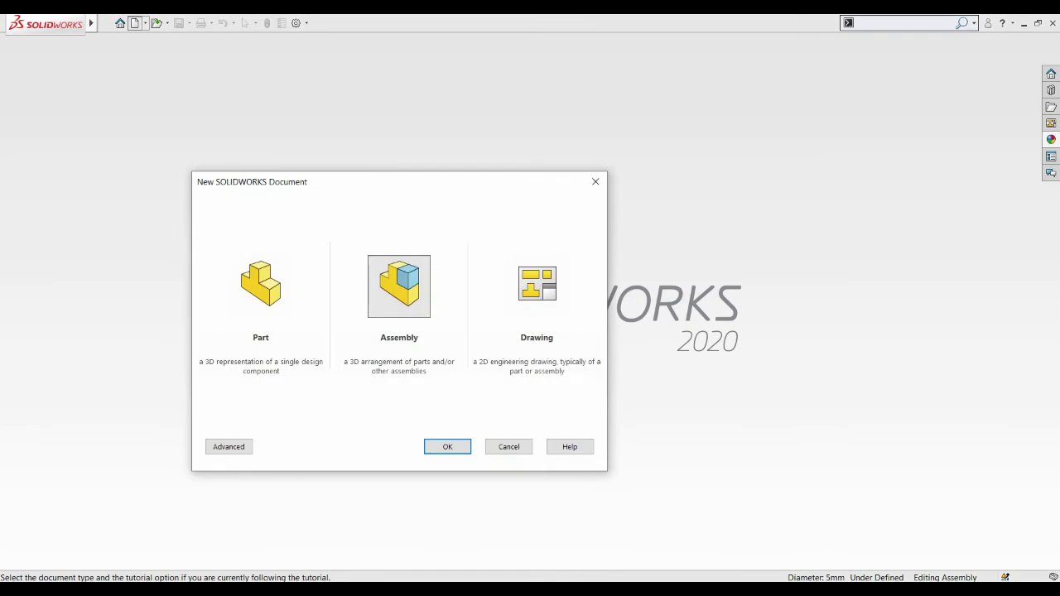
{"action": "key", "text": "Return"}
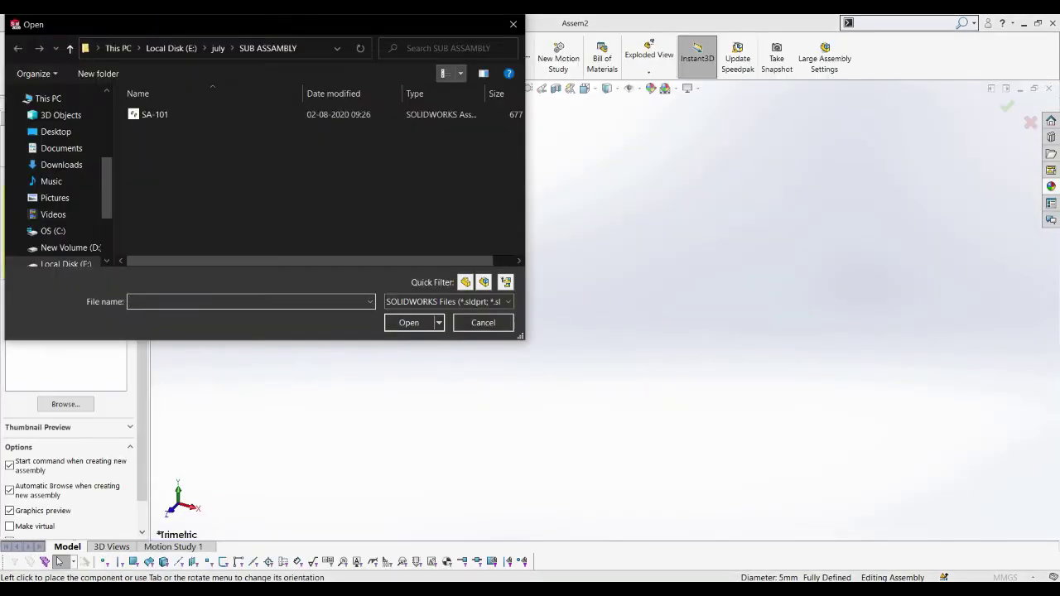
{"action": "left_click", "coordinate": [511, 21]}
{"action": "left_click", "coordinate": [28, 154]}
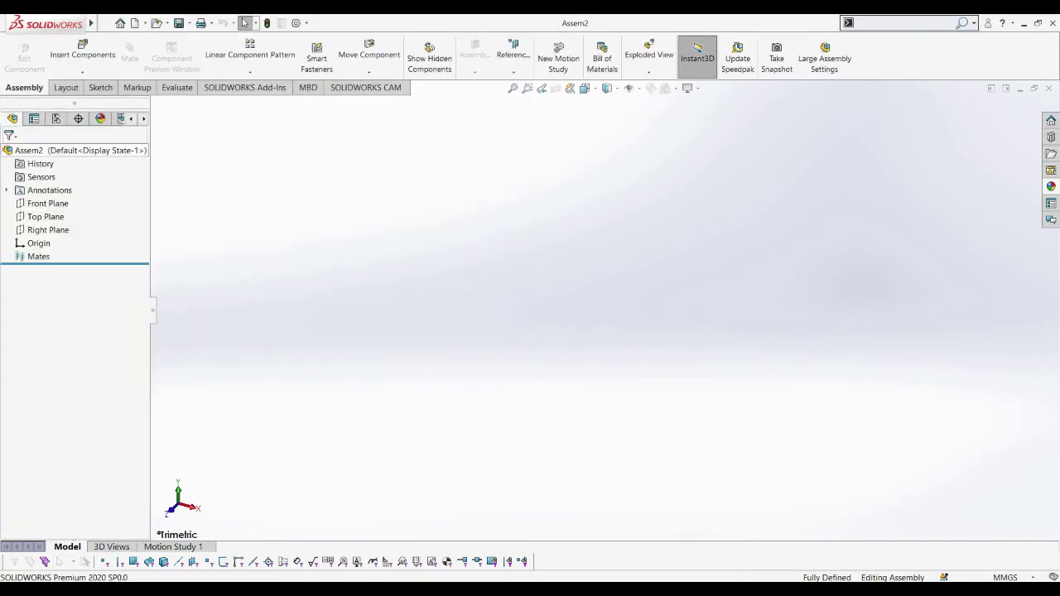
Step: Insert part 7.1 from july > 7 LAMP HOLDER and place it in the assembly
{"action": "left_click", "coordinate": [82, 50]}
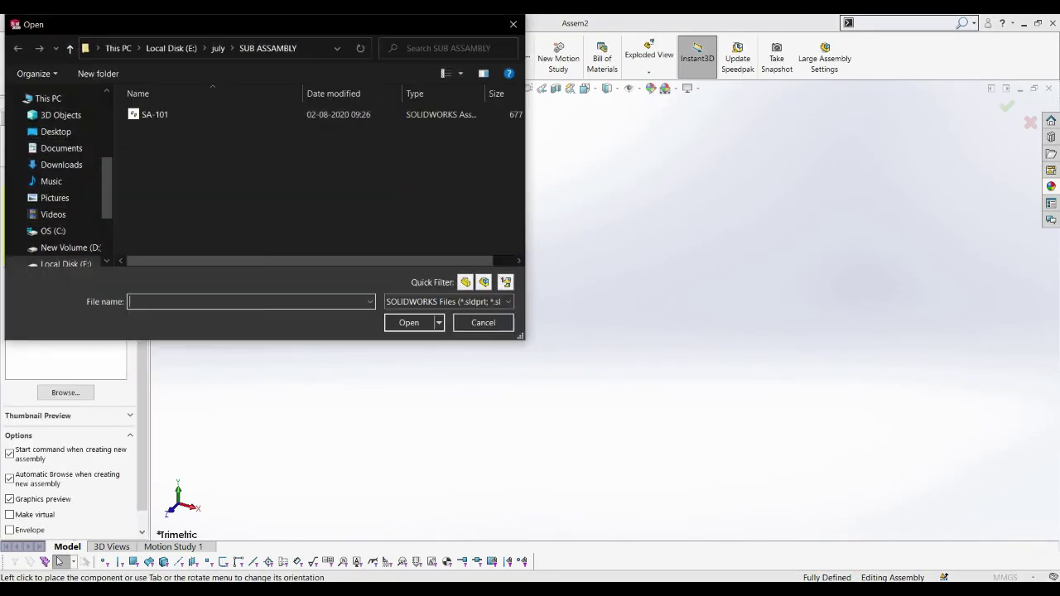
{"action": "left_click", "coordinate": [71, 48]}
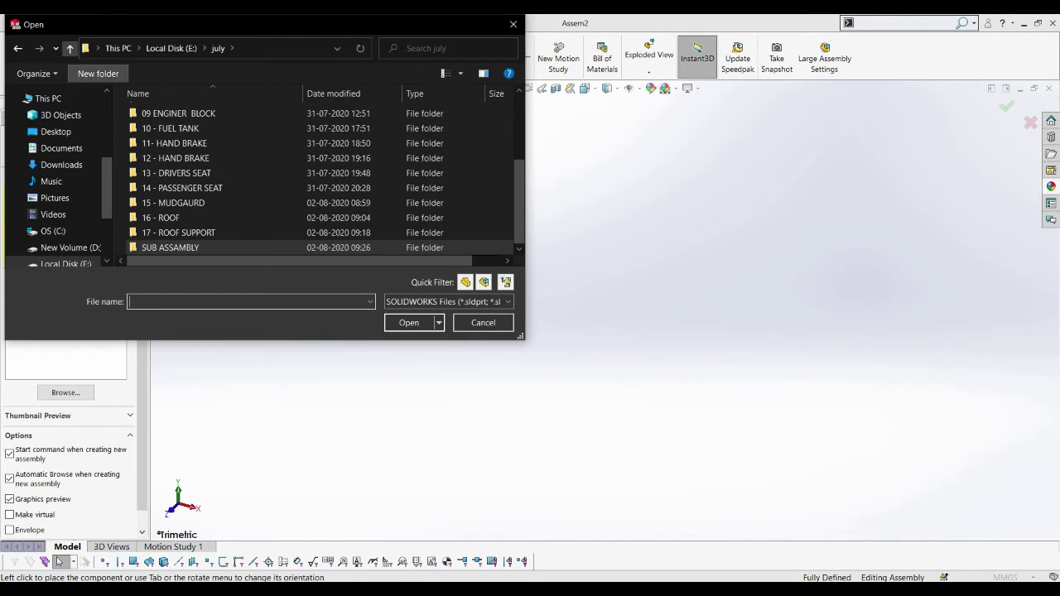
{"action": "scroll", "coordinate": [319, 178], "scroll_direction": "up", "scroll_amount": 2}
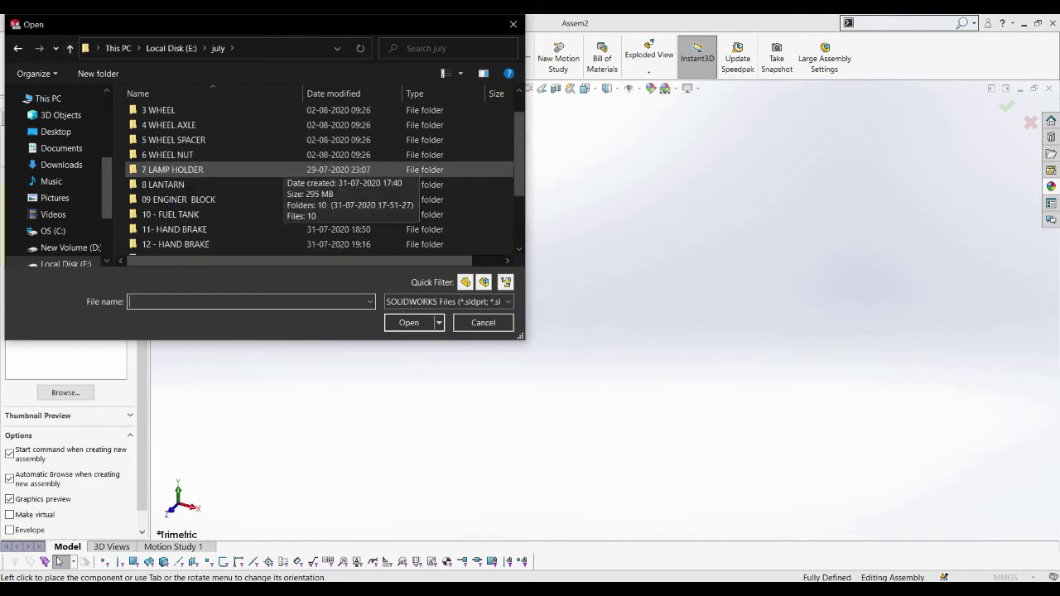
{"action": "double_click", "coordinate": [172, 170]}
{"action": "left_click", "coordinate": [165, 125]}
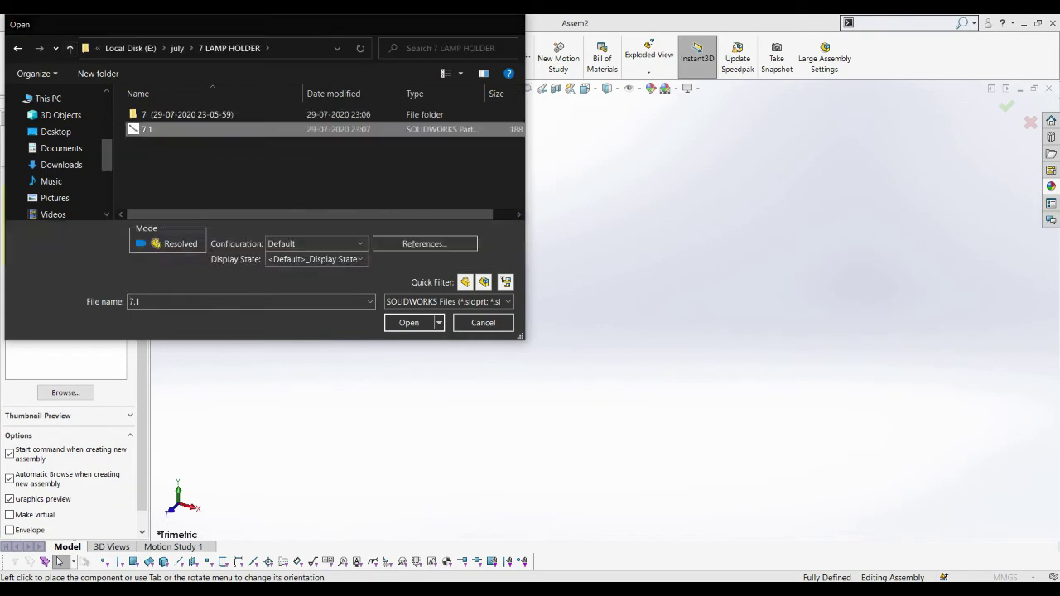
{"action": "left_click", "coordinate": [409, 322]}
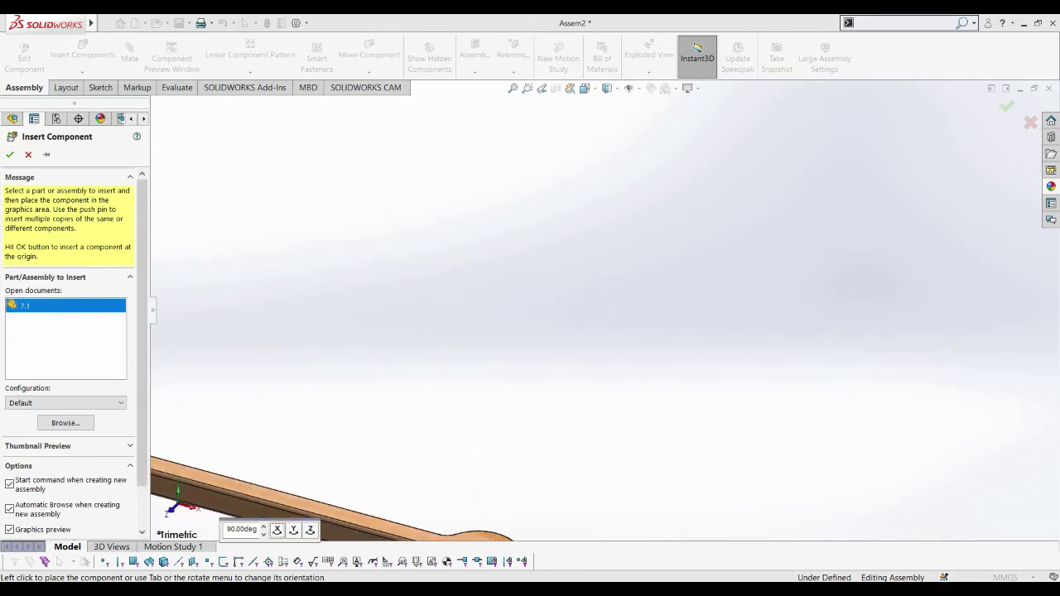
{"action": "left_click", "coordinate": [10, 154]}
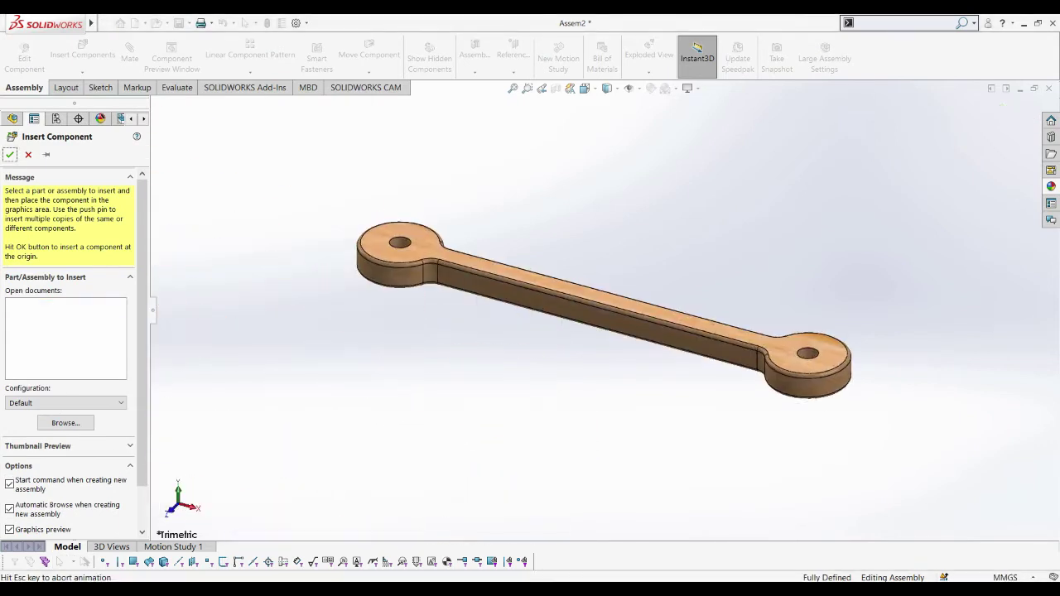
Step: Insert 8 ASSEMBLY from the 8 LANTARN folder, rebuilding it, and place it beside the rod
{"action": "left_click", "coordinate": [82, 51]}
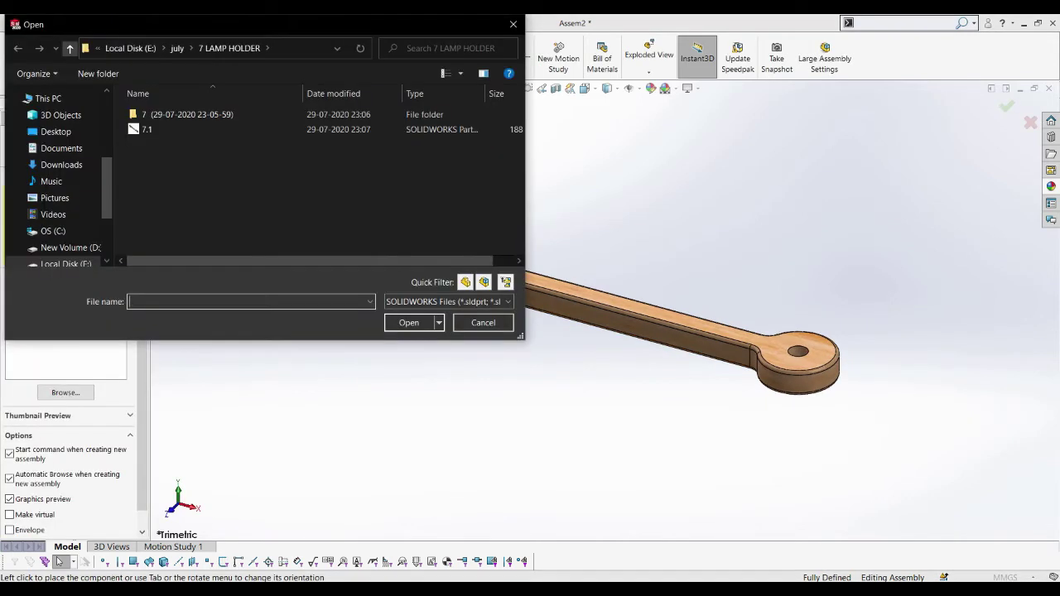
{"action": "left_click", "coordinate": [70, 48]}
{"action": "double_click", "coordinate": [163, 219]}
{"action": "left_click", "coordinate": [164, 129]}
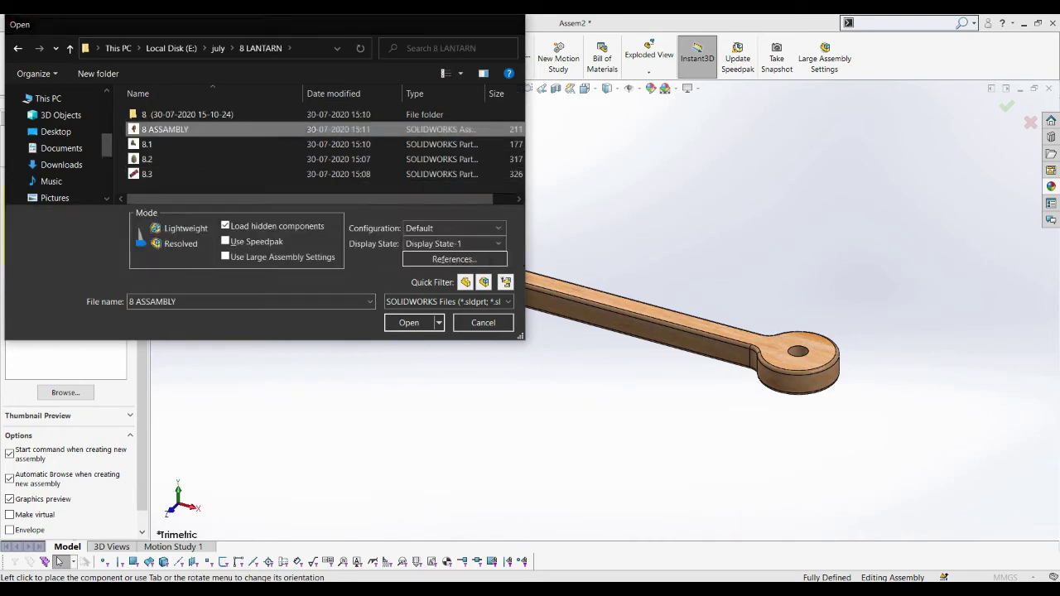
{"action": "key", "text": "Return"}
{"action": "left_click", "coordinate": [536, 317]}
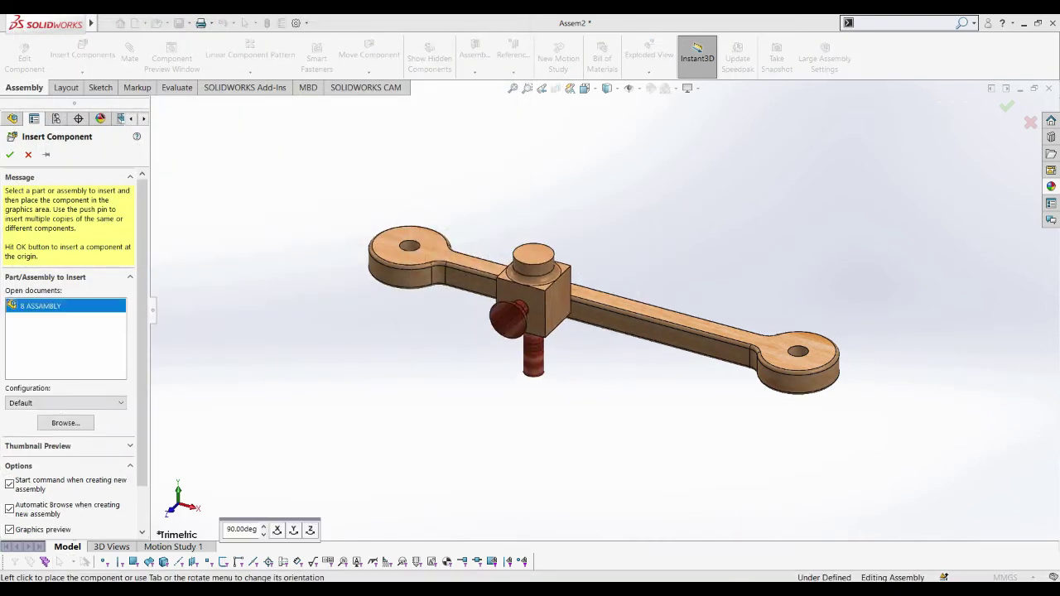
{"action": "scroll", "coordinate": [340, 191], "scroll_direction": "up", "scroll_amount": 3}
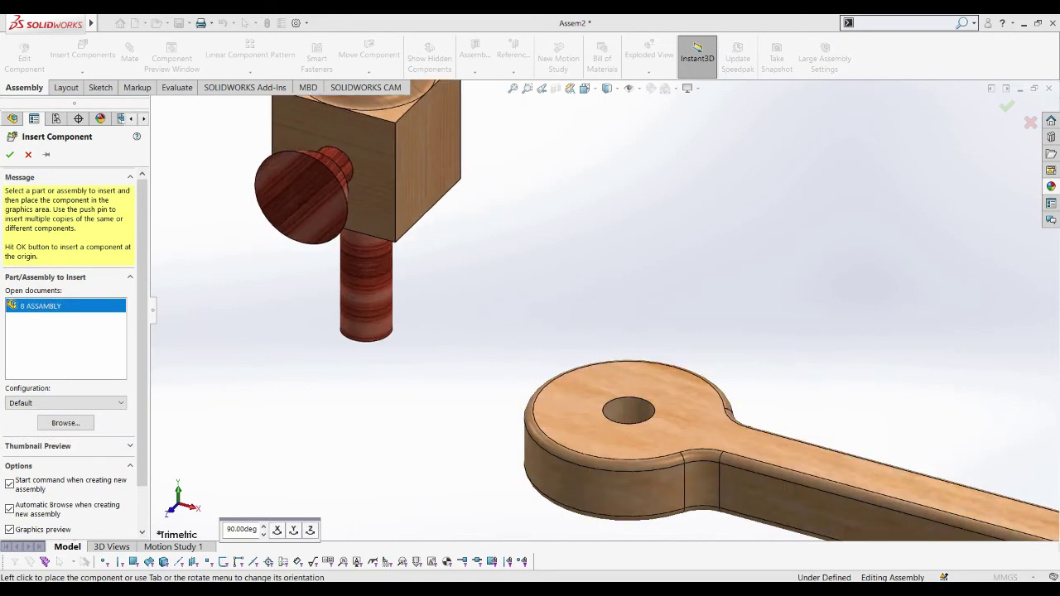
{"action": "left_click", "coordinate": [367, 274]}
{"action": "scroll", "coordinate": [471, 300], "scroll_direction": "down", "scroll_amount": 2}
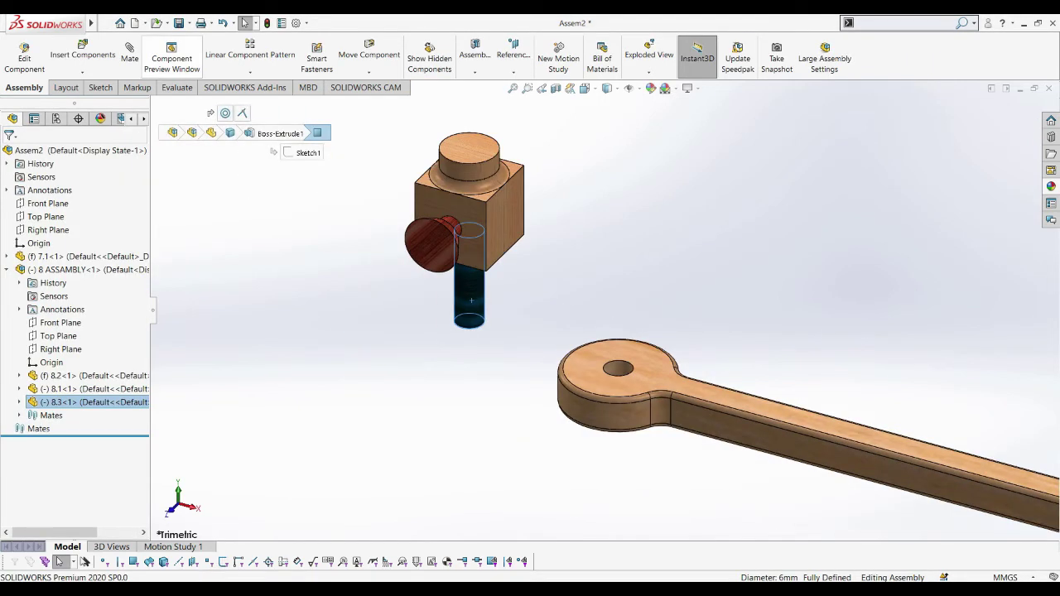
Step: Mate the pin's cylindrical face concentric with the rod's hole
{"action": "left_click", "coordinate": [130, 51]}
{"action": "scroll", "coordinate": [630, 377], "scroll_direction": "up", "scroll_amount": 3}
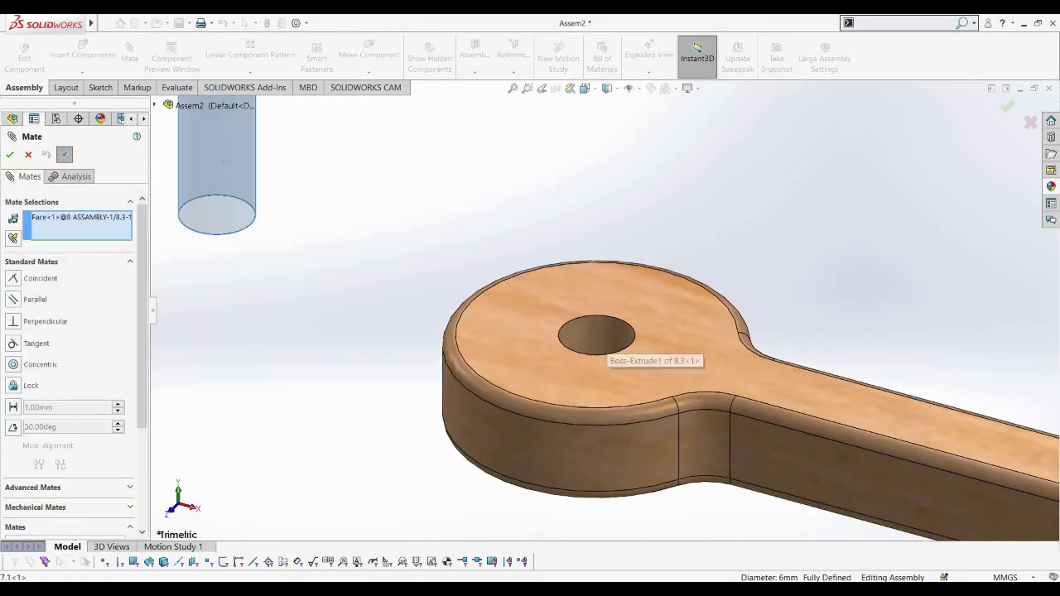
{"action": "left_click", "coordinate": [603, 352]}
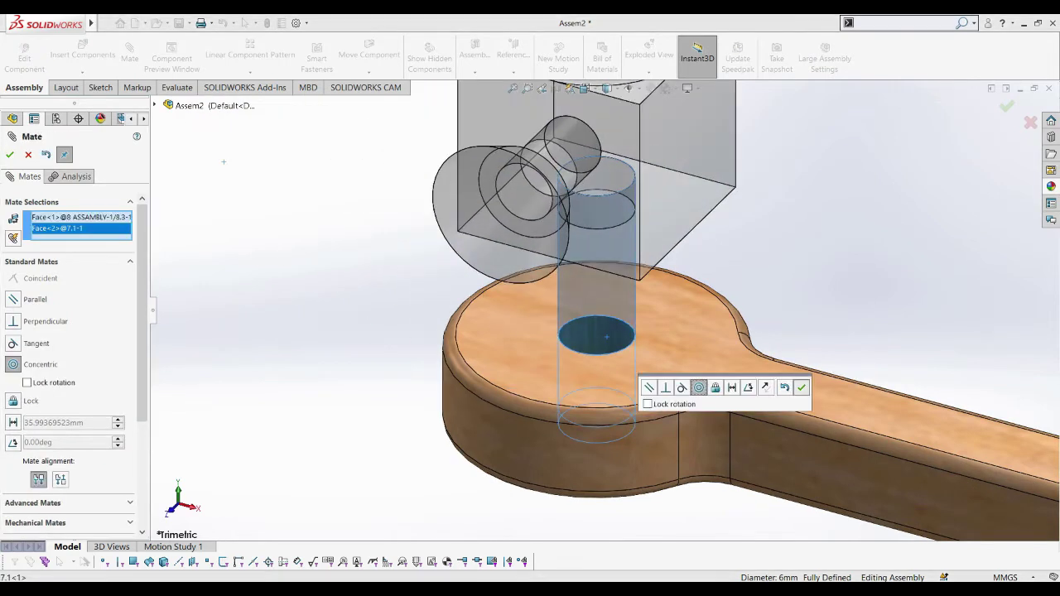
{"action": "left_click", "coordinate": [801, 387]}
Step: Mate the block's bottom face coincident with the rod's top face
{"action": "middle_click_drag", "start_coordinate": [802, 386], "coordinate": [695, 220]}
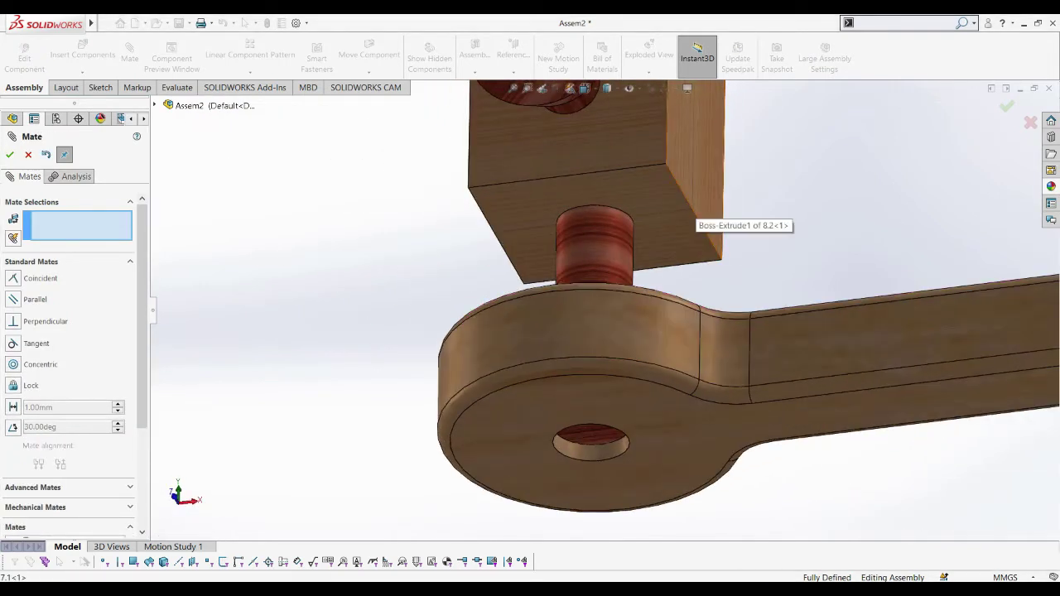
{"action": "left_click", "coordinate": [695, 219]}
{"action": "key", "text": "ctrl+7"}
{"action": "left_click", "coordinate": [630, 406]}
{"action": "left_click", "coordinate": [774, 421]}
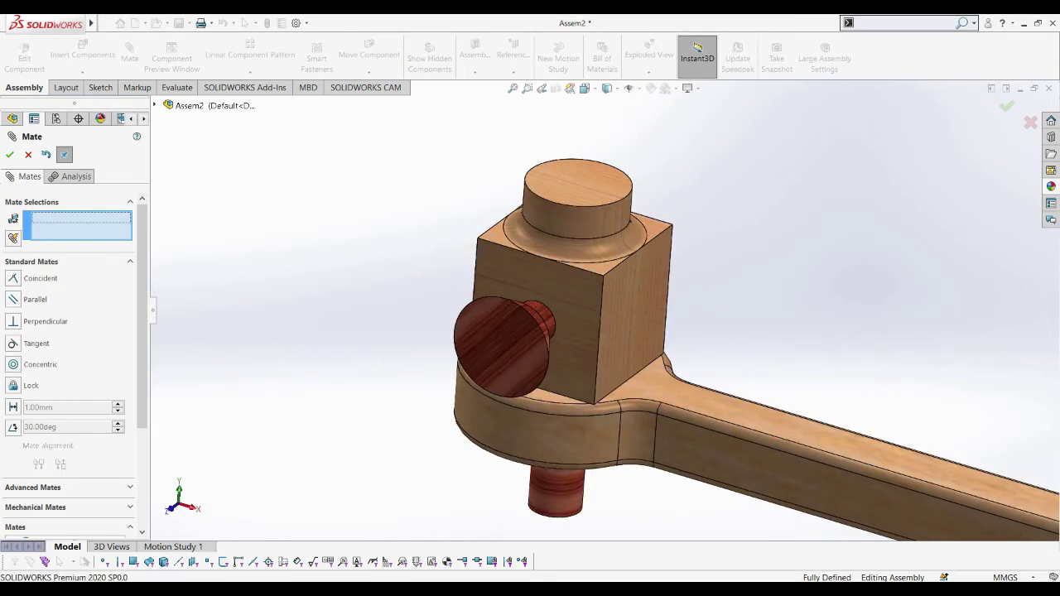
{"action": "left_click", "coordinate": [9, 155]}
{"action": "key", "text": "f"}
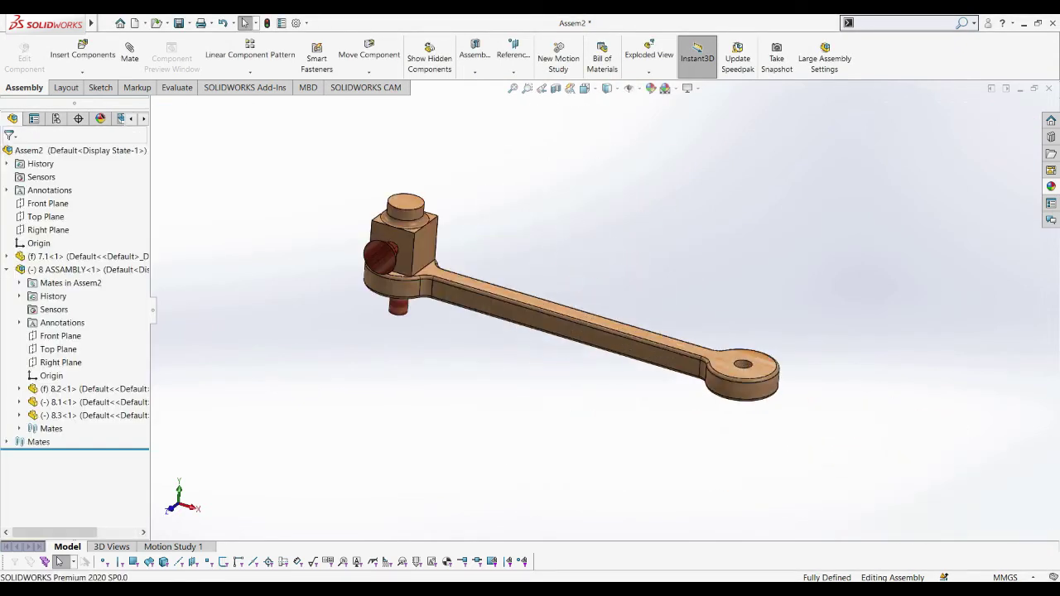
Step: Place a second copy of 8 ASSEMBLY to the right and select its pin's cylindrical face
{"action": "left_click_drag", "start_coordinate": [405, 241], "coordinate": [725, 244], "text": "ctrl"}
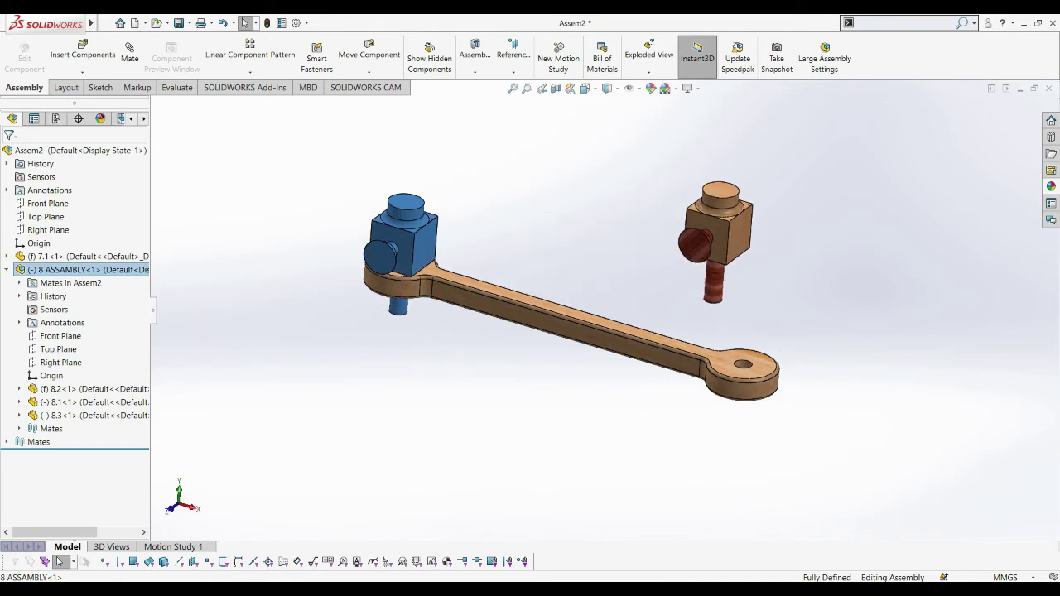
{"action": "scroll", "coordinate": [724, 273], "scroll_direction": "down", "scroll_amount": 3}
{"action": "scroll", "coordinate": [662, 257], "scroll_direction": "down", "scroll_amount": 2}
{"action": "left_click", "coordinate": [616, 251]}
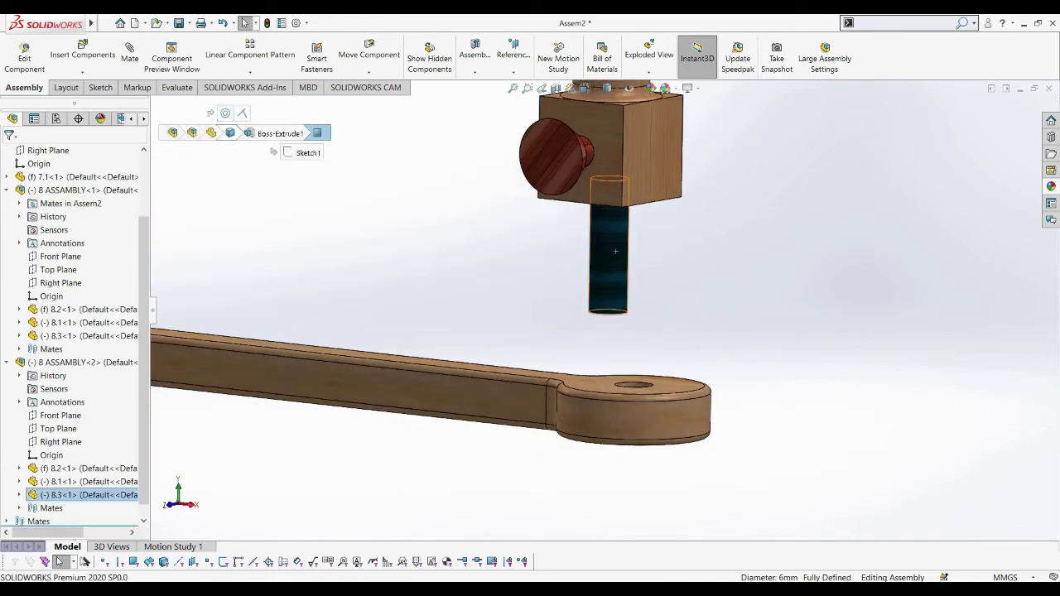
{"action": "left_click", "coordinate": [172, 58]}
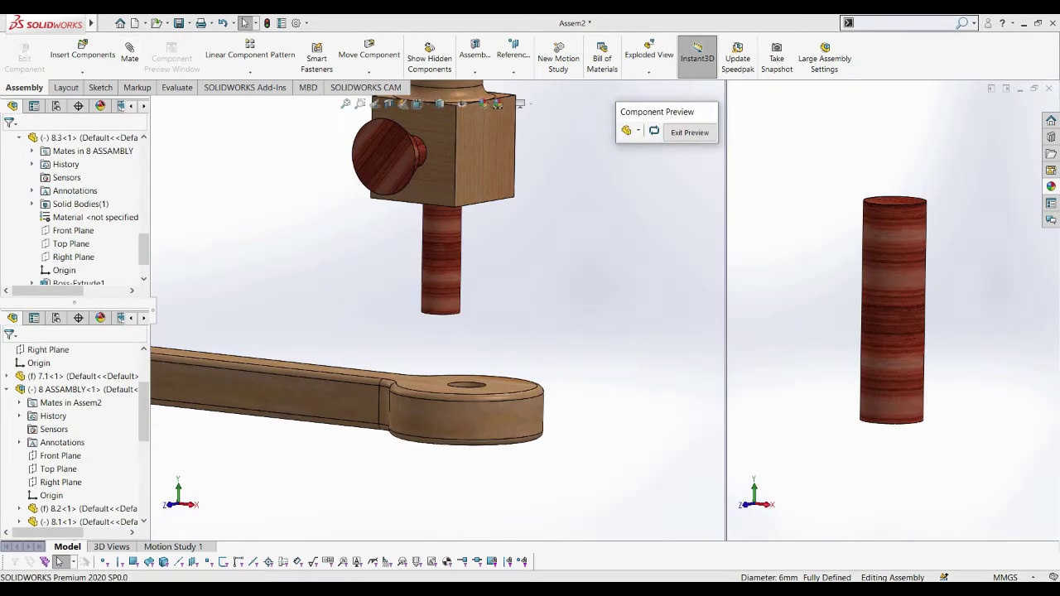
{"action": "middle_click_drag", "start_coordinate": [894, 331], "coordinate": [877, 355]}
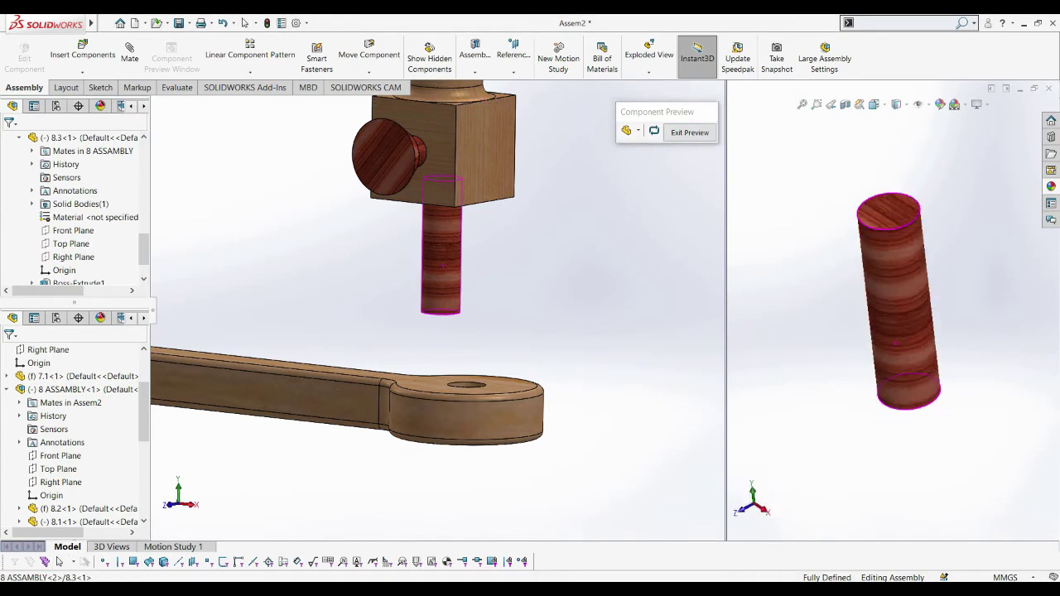
{"action": "left_click", "coordinate": [877, 354]}
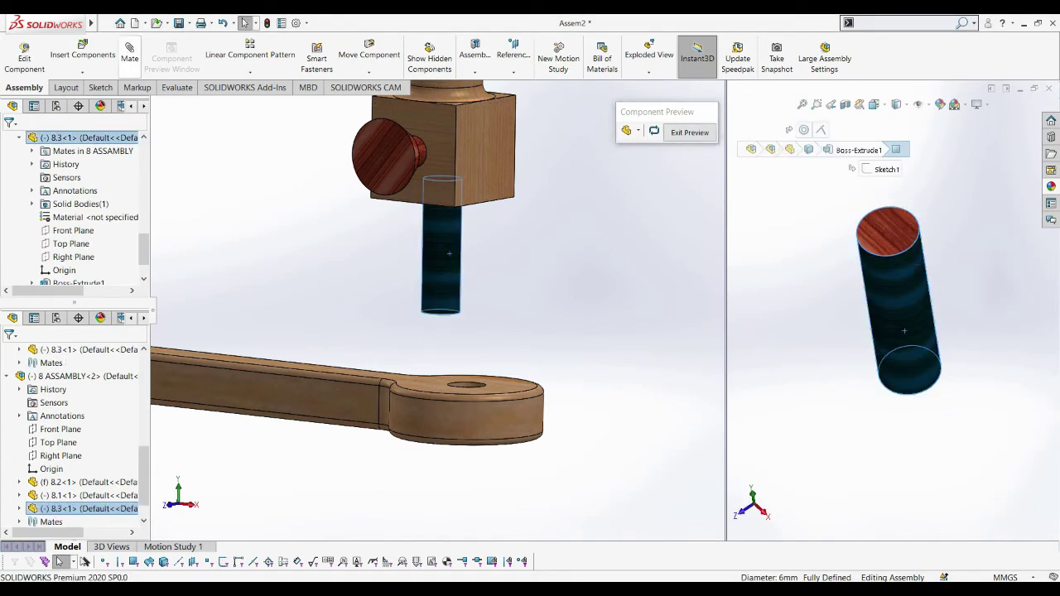
Step: Mate the copied pin concentric with the rod's free hole
{"action": "left_click", "coordinate": [129, 52]}
{"action": "middle_click_drag", "start_coordinate": [464, 381], "coordinate": [497, 431]}
{"action": "scroll", "coordinate": [501, 439], "scroll_direction": "down", "scroll_amount": 3}
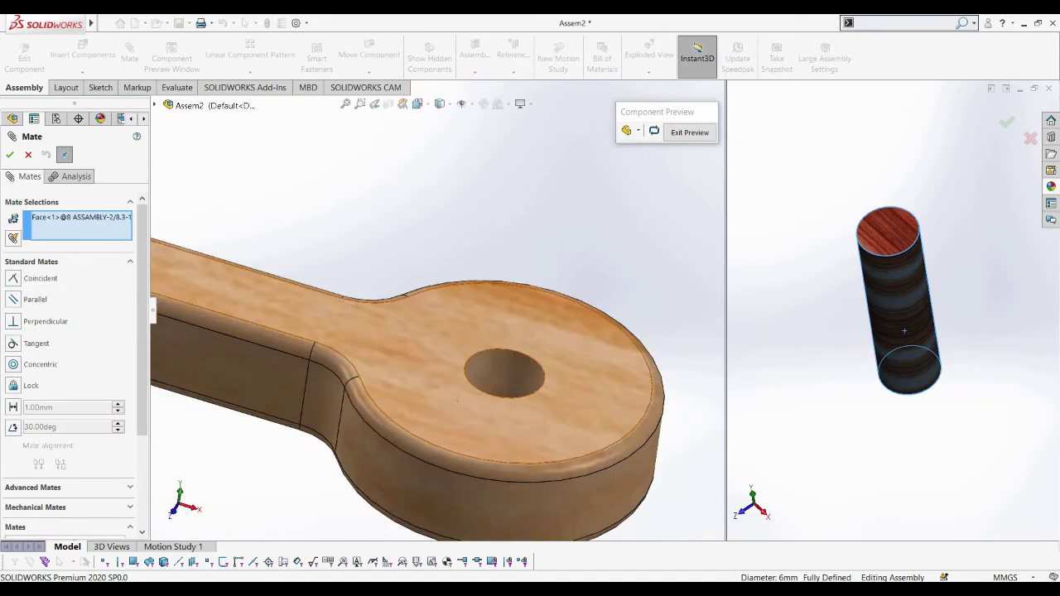
{"action": "left_click", "coordinate": [509, 380]}
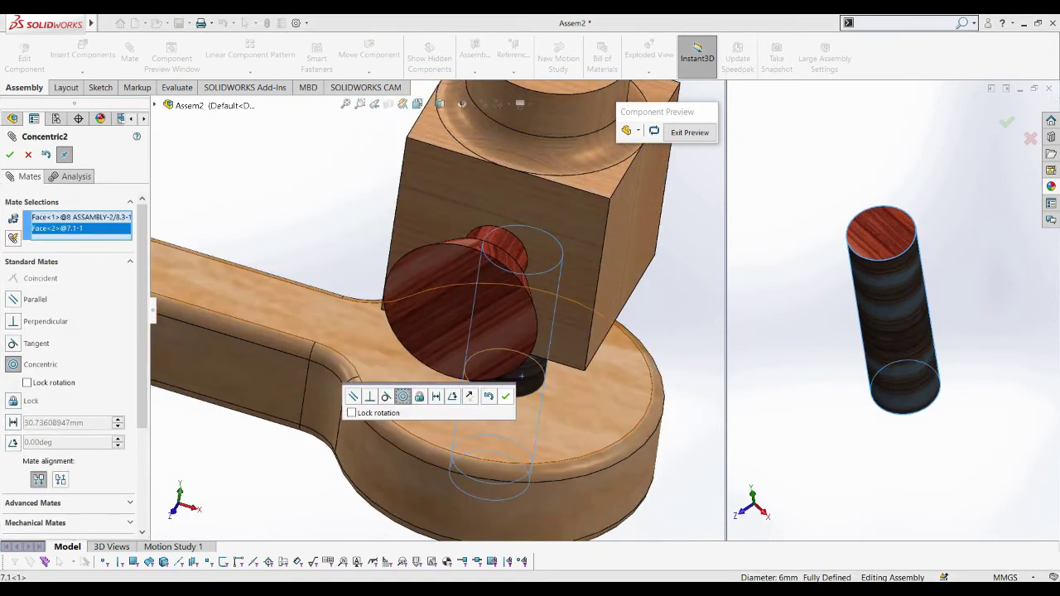
{"action": "key", "text": "Return"}
{"action": "middle_click_drag", "start_coordinate": [522, 376], "coordinate": [514, 273]}
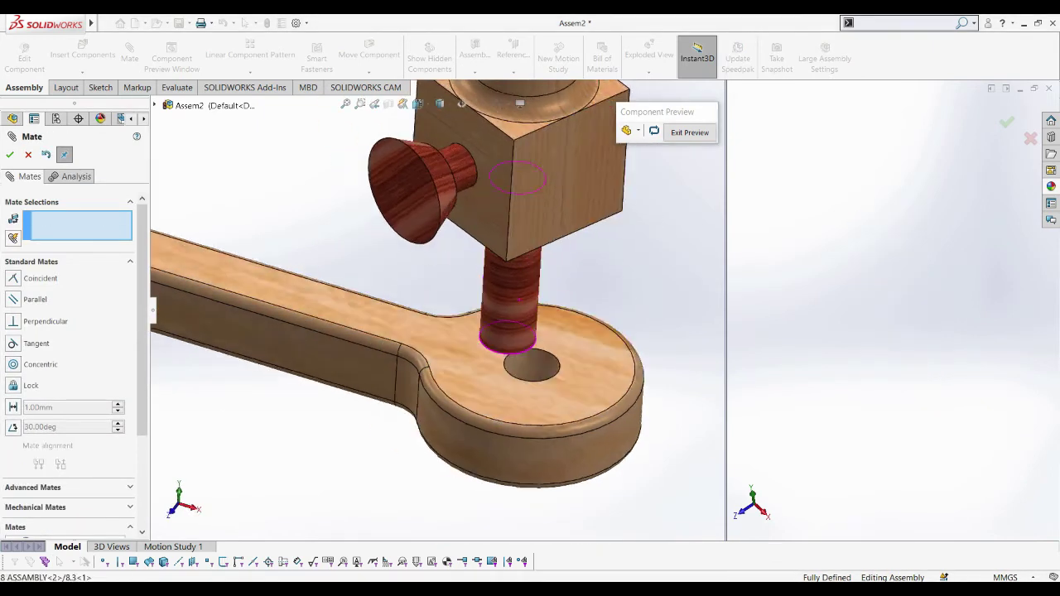
{"action": "key", "text": "Escape"}
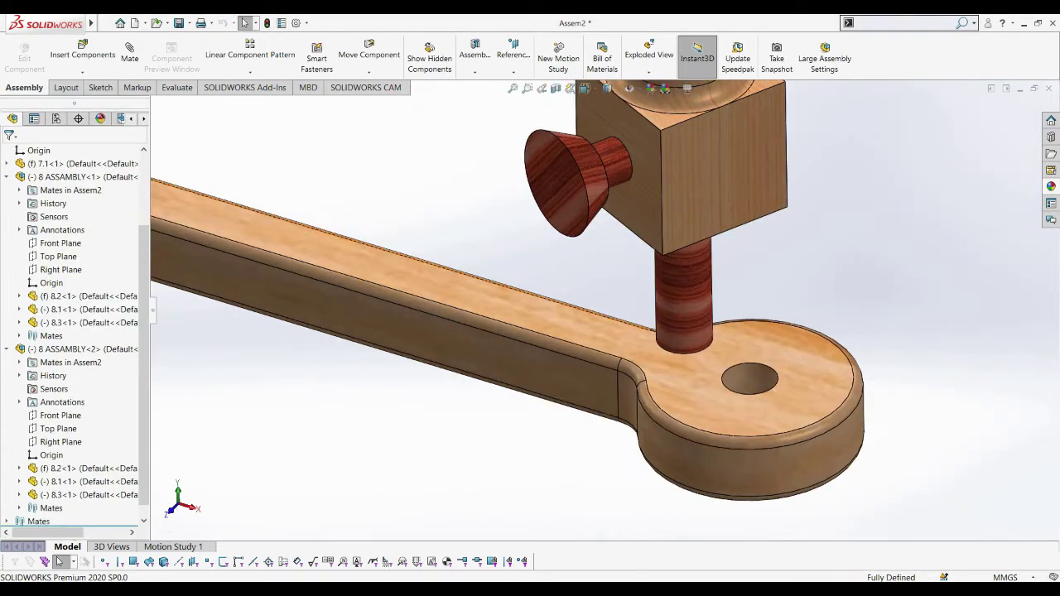
Step: Mate the copied block's bottom face coincident with the arm's top face
{"action": "middle_click_drag", "start_coordinate": [669, 300], "coordinate": [671, 249]}
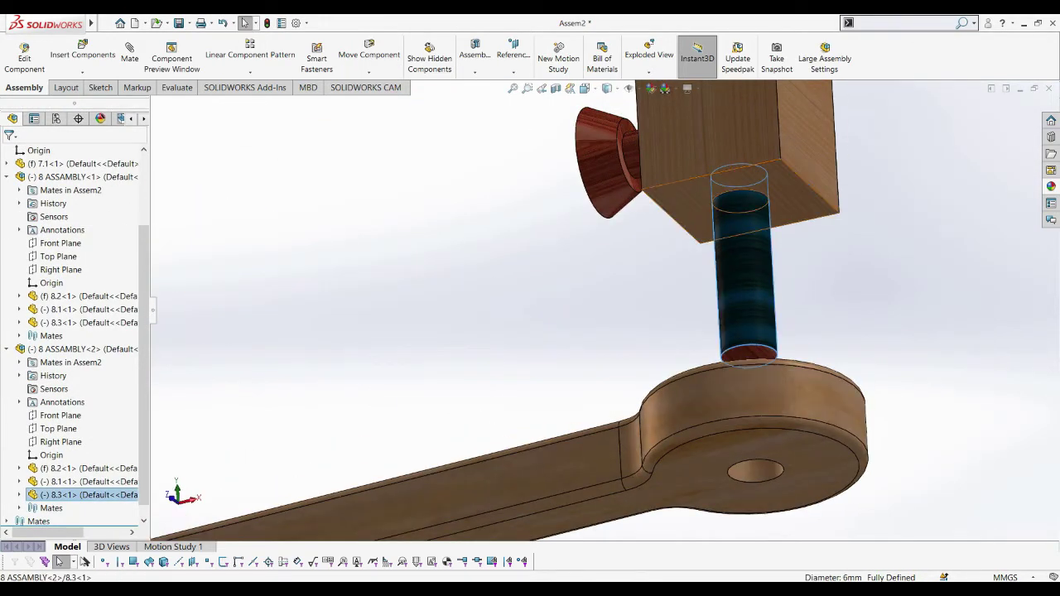
{"action": "left_click", "coordinate": [737, 219]}
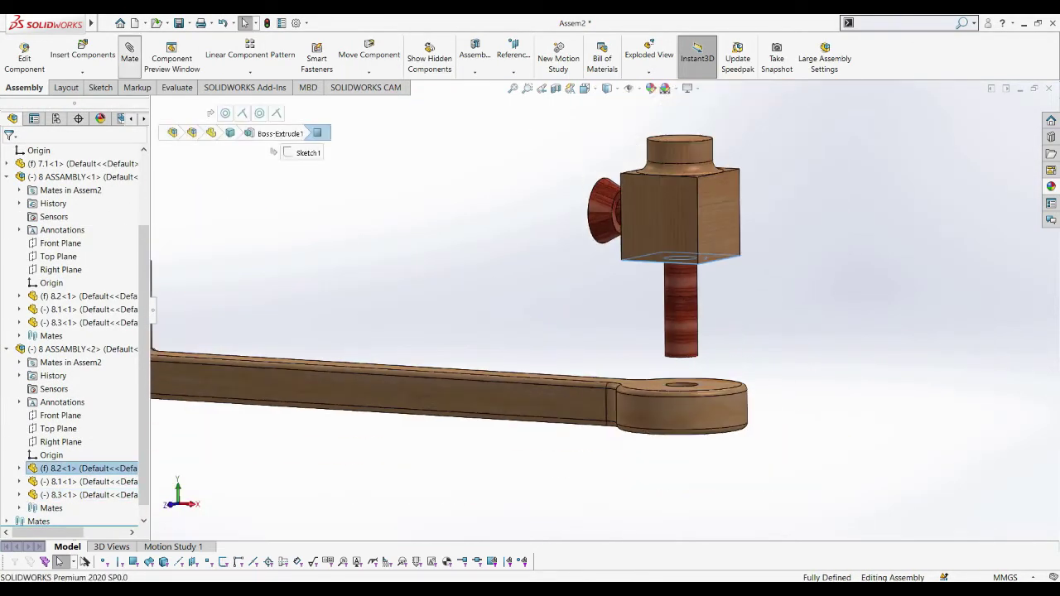
{"action": "left_click", "coordinate": [129, 51]}
{"action": "middle_click_drag", "start_coordinate": [497, 332], "coordinate": [497, 298]}
{"action": "left_click", "coordinate": [357, 348]}
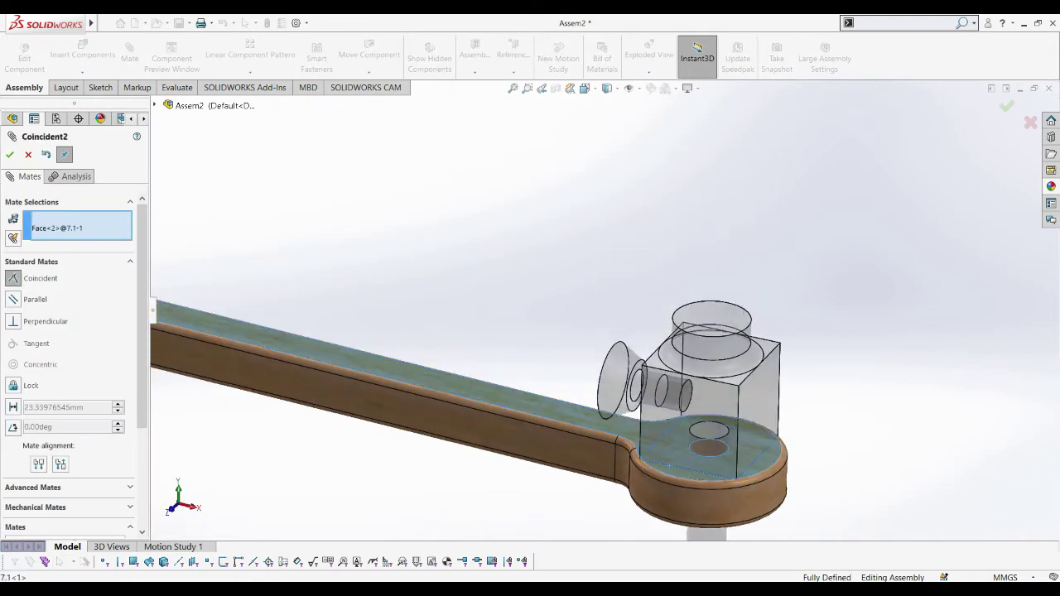
{"action": "left_click", "coordinate": [10, 154]}
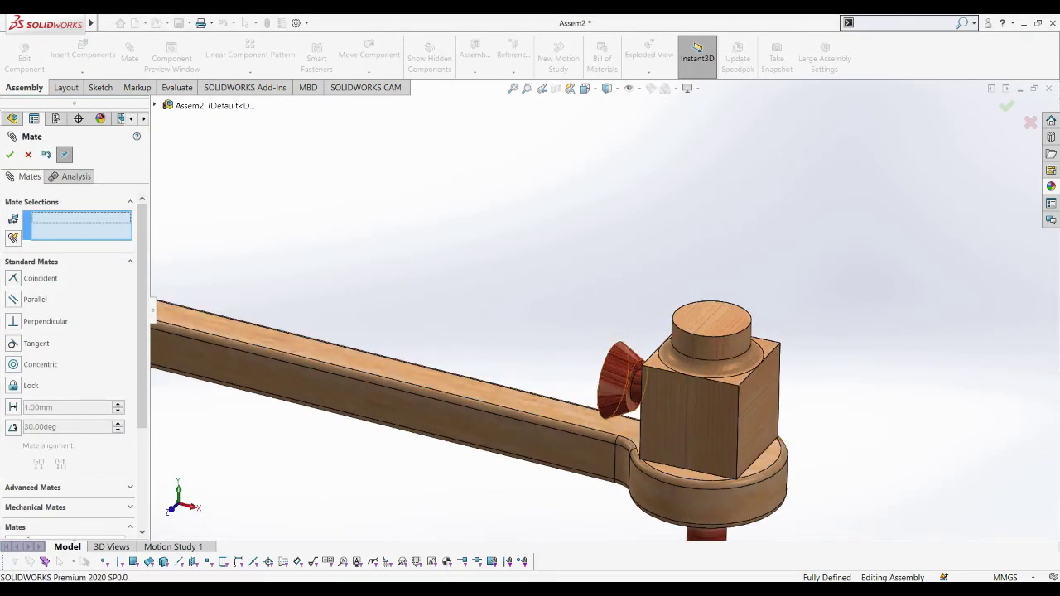
{"action": "key", "text": "Escape"}
{"action": "key", "text": "f"}
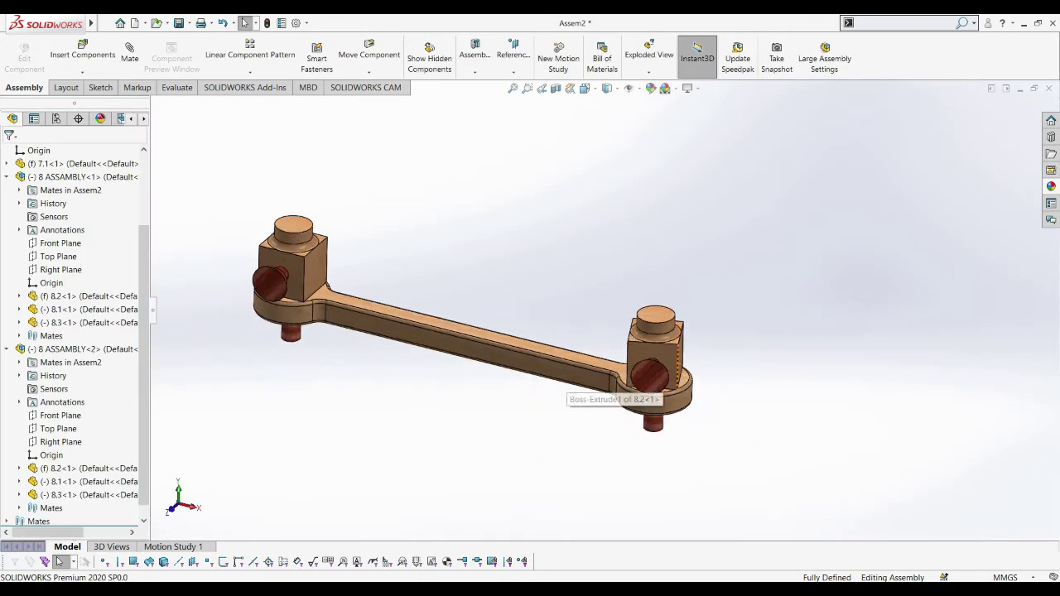
{"action": "scroll", "coordinate": [482, 317], "scroll_direction": "up", "scroll_amount": 5}
Step: Mate a face on the left block coincident with the matching right-block face, aligned
{"action": "key", "text": "Escape"}
{"action": "left_click", "coordinate": [130, 51]}
{"action": "left_click", "coordinate": [543, 282]}
{"action": "scroll", "coordinate": [580, 332], "scroll_direction": "down", "scroll_amount": 5}
{"action": "left_click", "coordinate": [907, 364]}
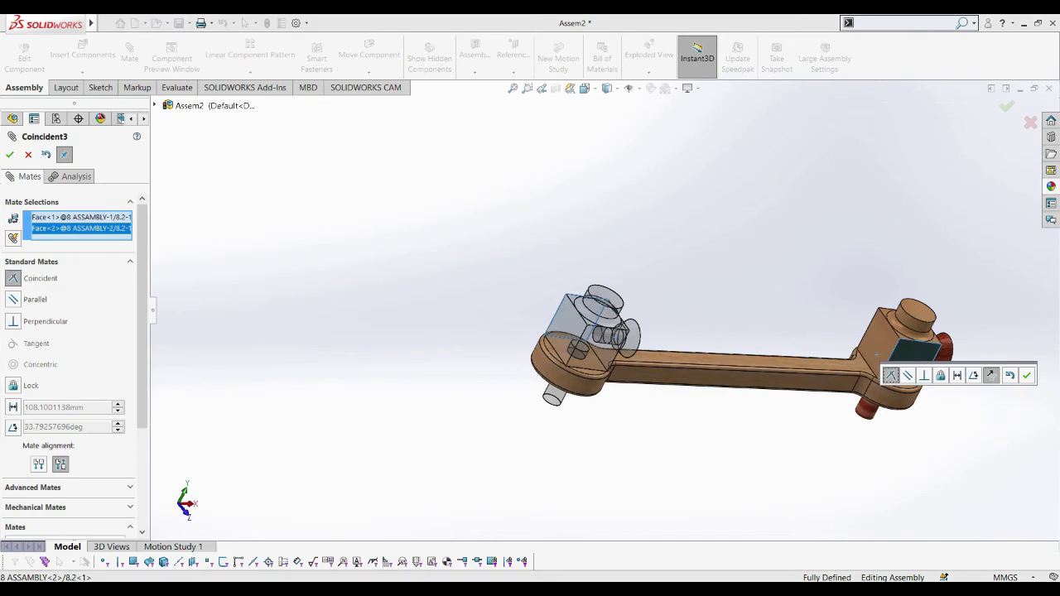
{"action": "left_click", "coordinate": [991, 376]}
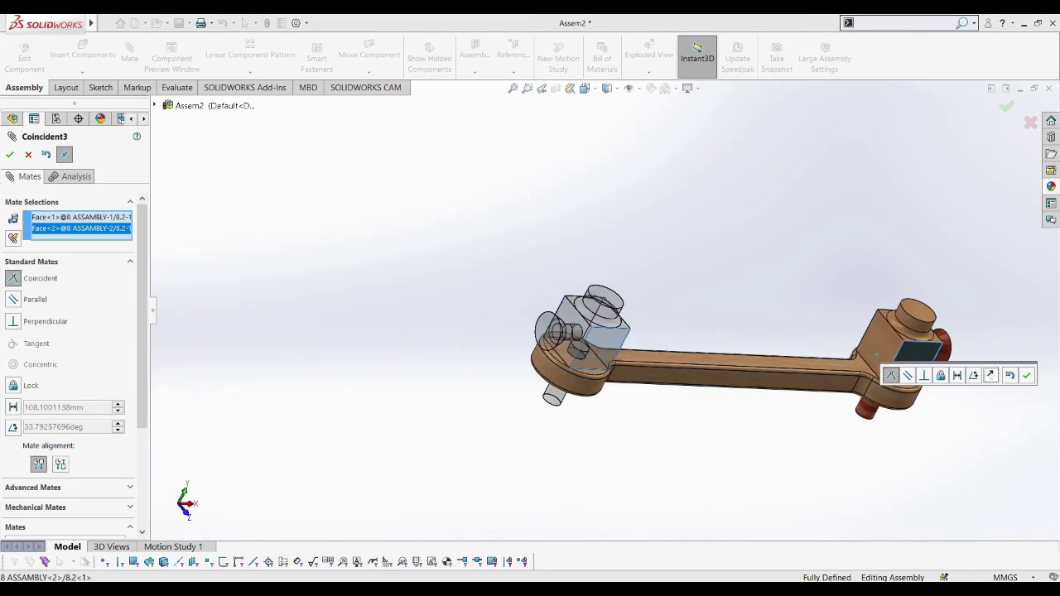
{"action": "left_click", "coordinate": [1026, 376]}
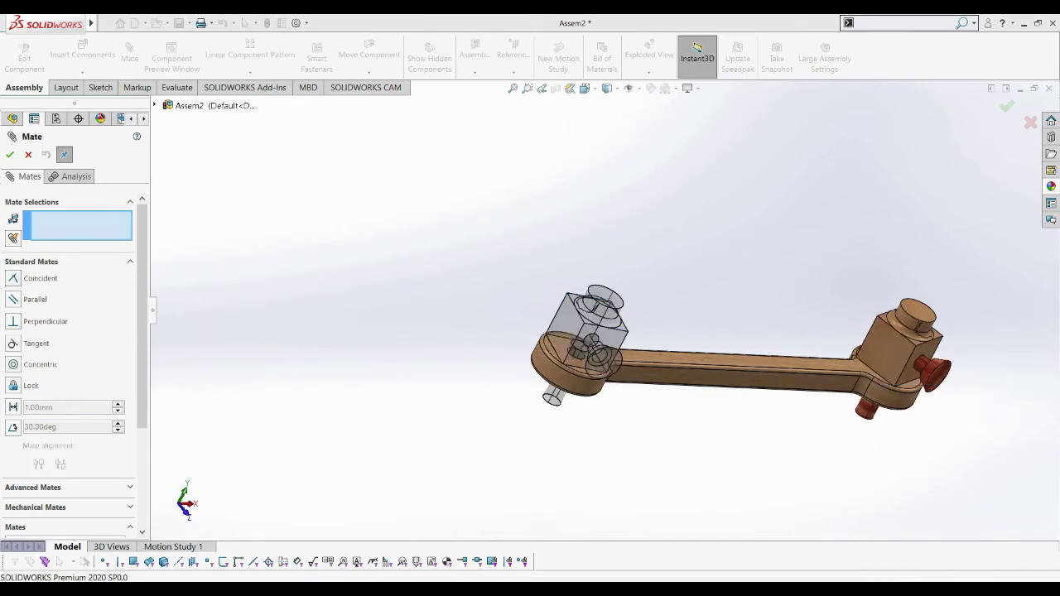
{"action": "left_click", "coordinate": [10, 155]}
Step: Add a Perpendicular mate between faces of the left and right blocks
{"action": "scroll", "coordinate": [602, 348], "scroll_direction": "up", "scroll_amount": 2}
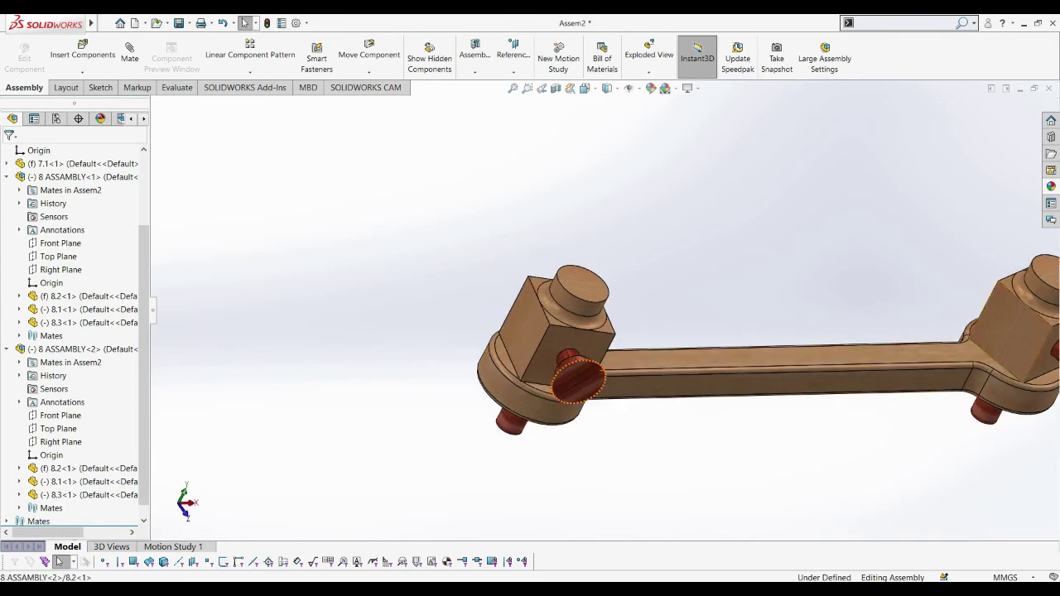
{"action": "left_click", "coordinate": [89, 468]}
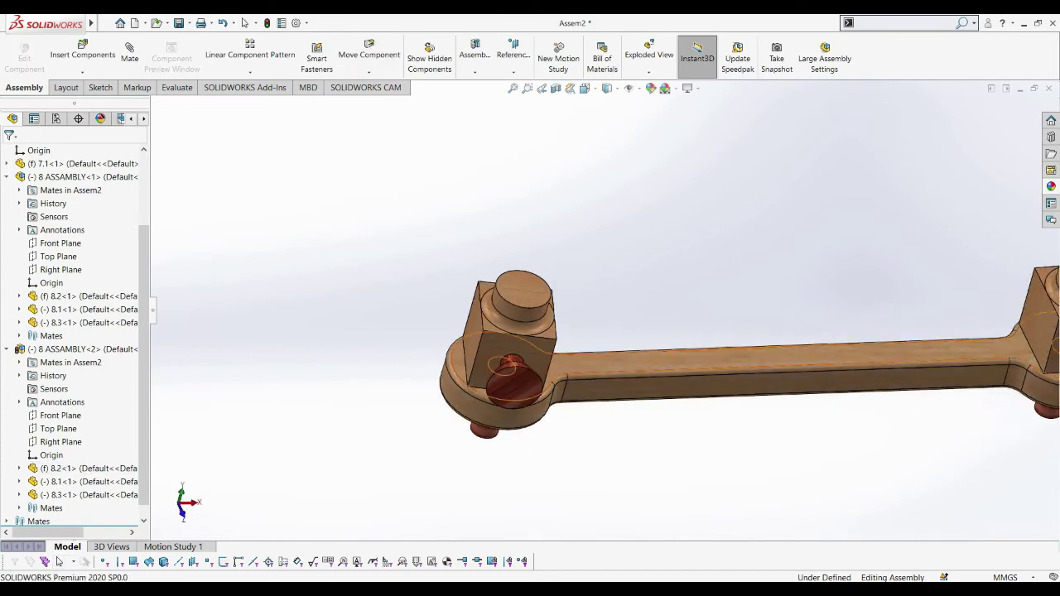
{"action": "left_click", "coordinate": [511, 389]}
{"action": "key", "text": "Escape"}
{"action": "key", "text": "ctrl+1"}
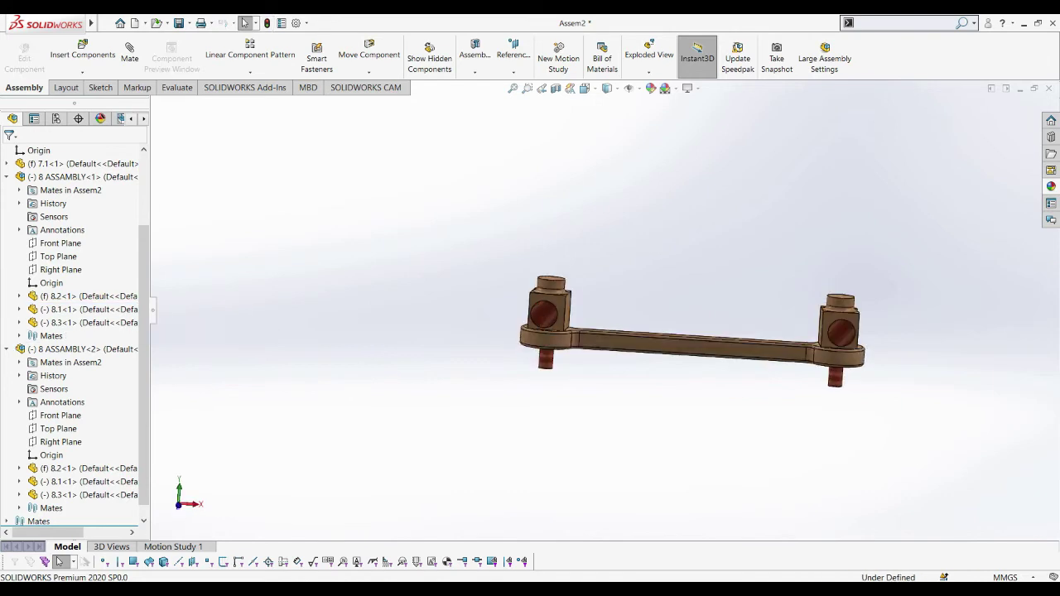
{"action": "key", "text": "ctrl+7"}
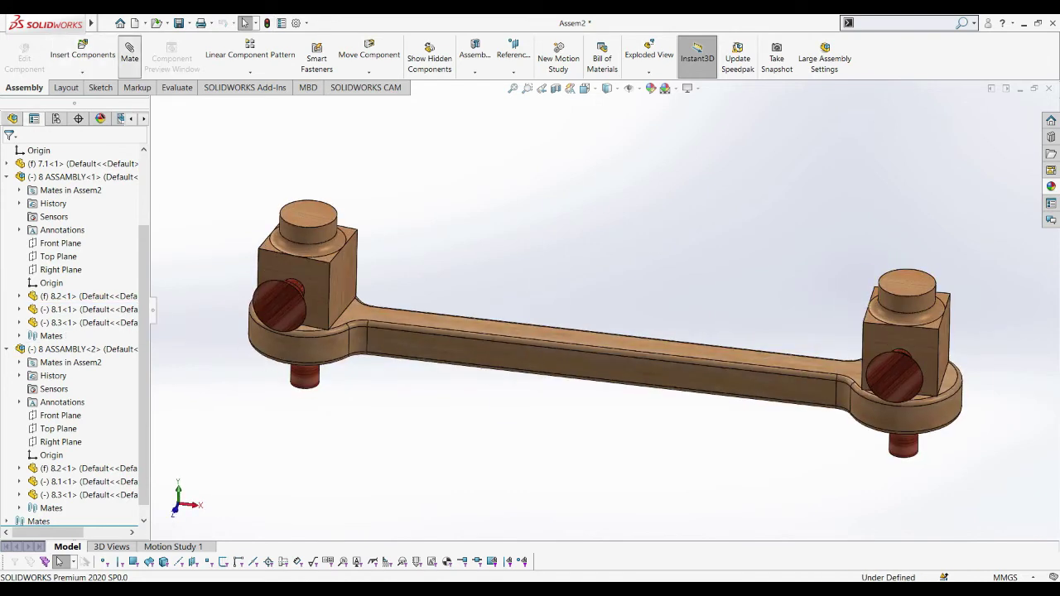
{"action": "left_click", "coordinate": [130, 51]}
{"action": "left_click", "coordinate": [348, 265]}
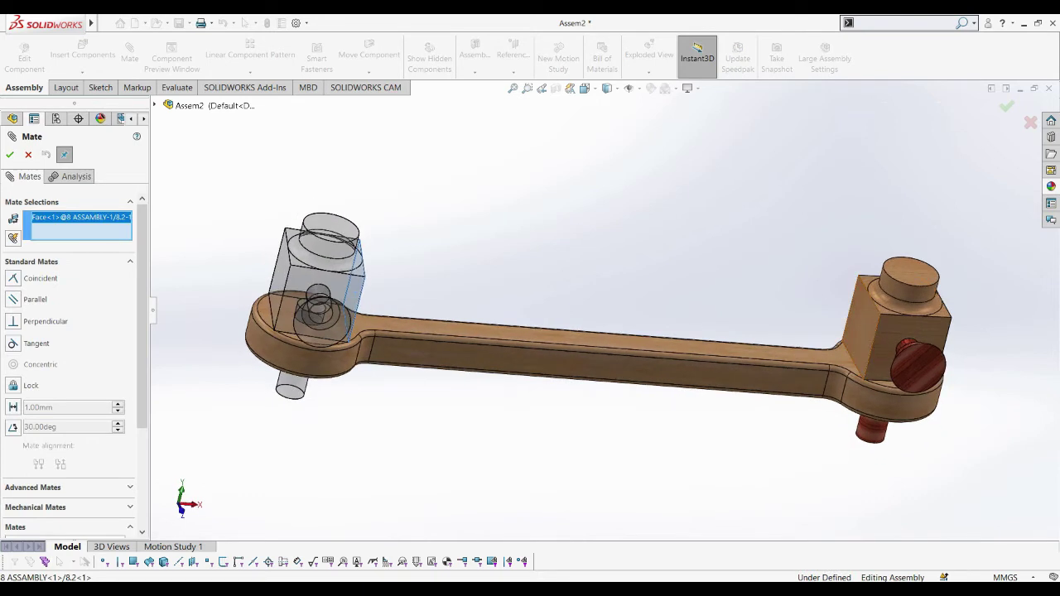
{"action": "left_click", "coordinate": [866, 331]}
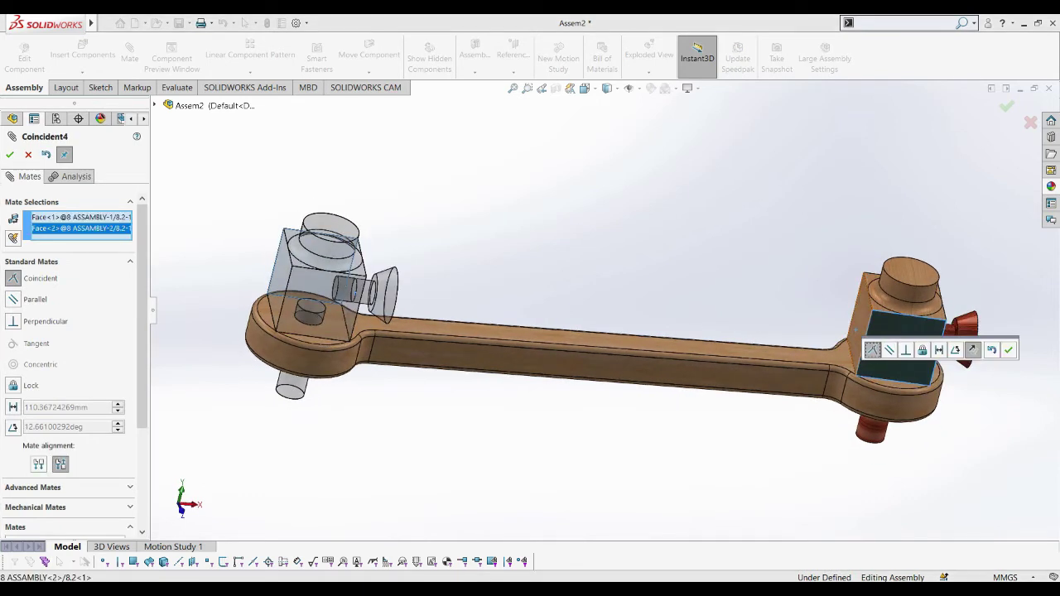
{"action": "left_click", "coordinate": [907, 350]}
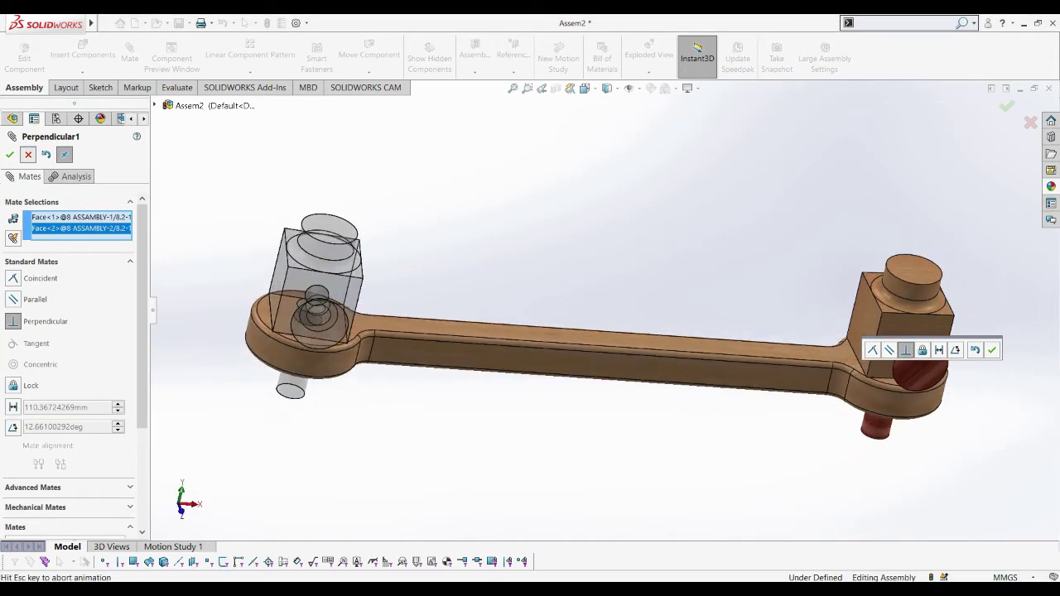
{"action": "left_click", "coordinate": [991, 349]}
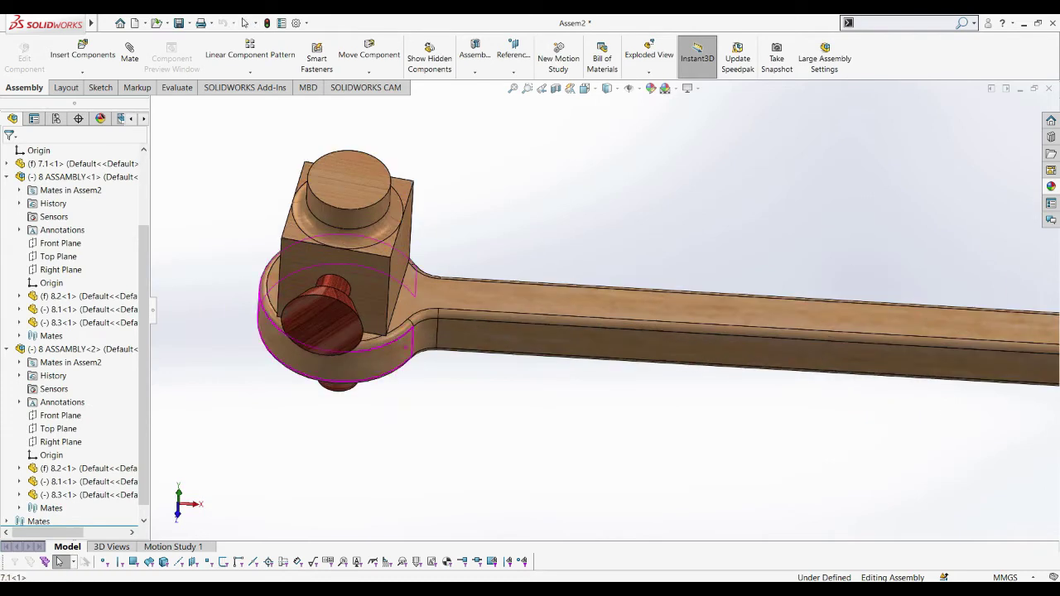
Step: In Top view, rotate the left red cone upright to match the right one
{"action": "key", "text": "ctrl+5"}
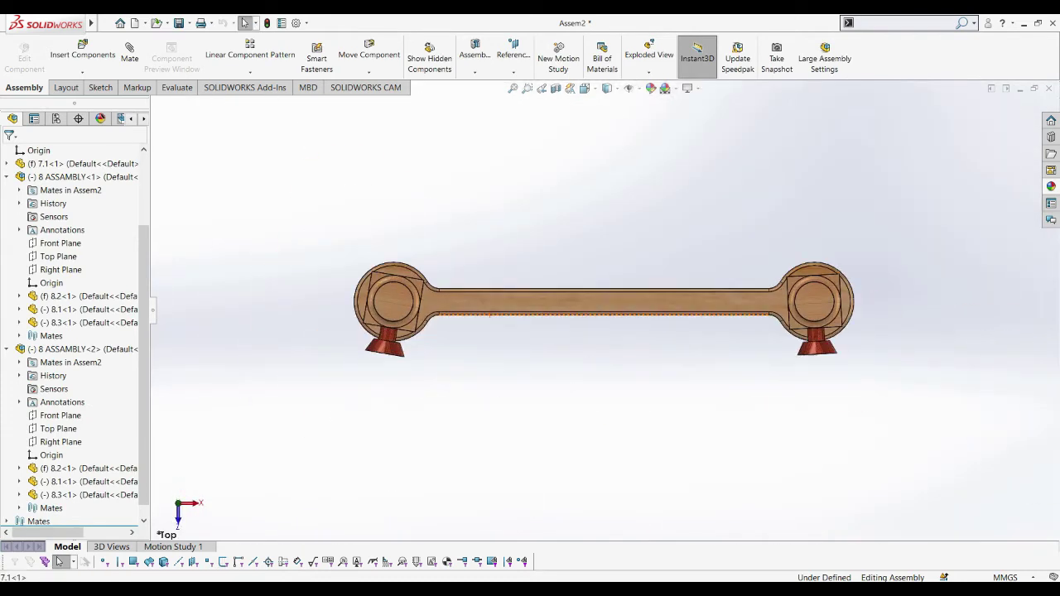
{"action": "left_click_drag", "start_coordinate": [195, 331], "coordinate": [207, 332]}
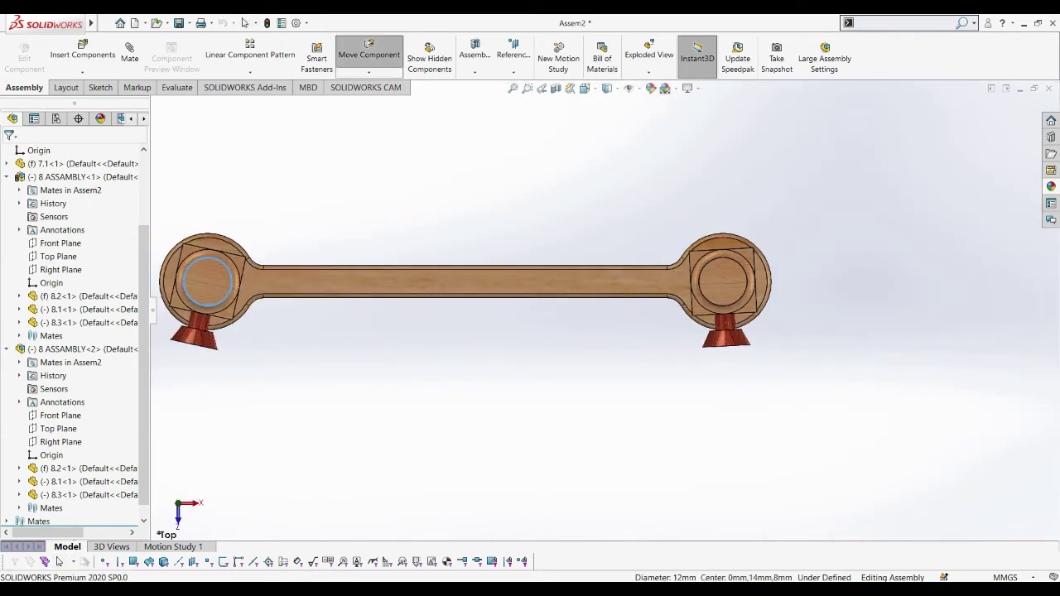
{"action": "key", "text": "ctrl+7"}
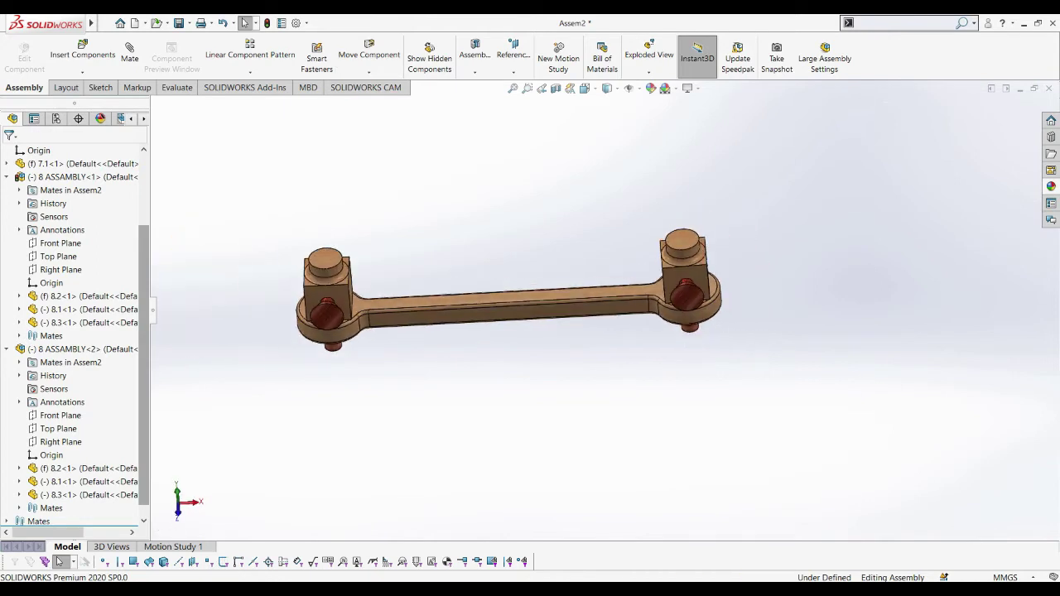
{"action": "key", "text": "ctrl+s"}
Step: Rebuild and save as SA-102 in the july SUB ASSEMBLY folder, then close the document
{"action": "key", "text": "Return"}
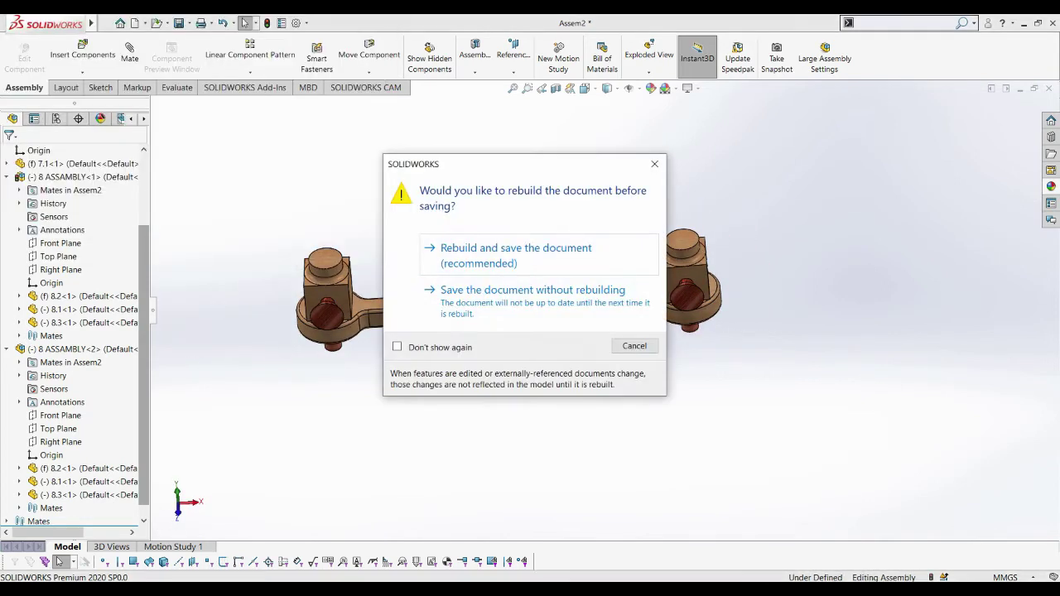
{"action": "key", "text": "Return"}
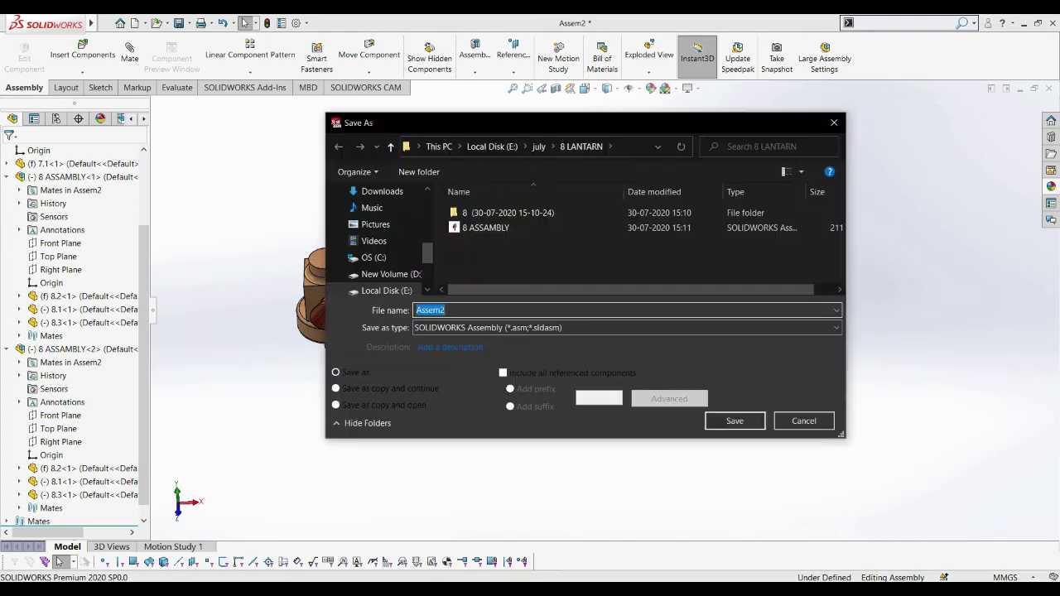
{"action": "left_click", "coordinate": [390, 147]}
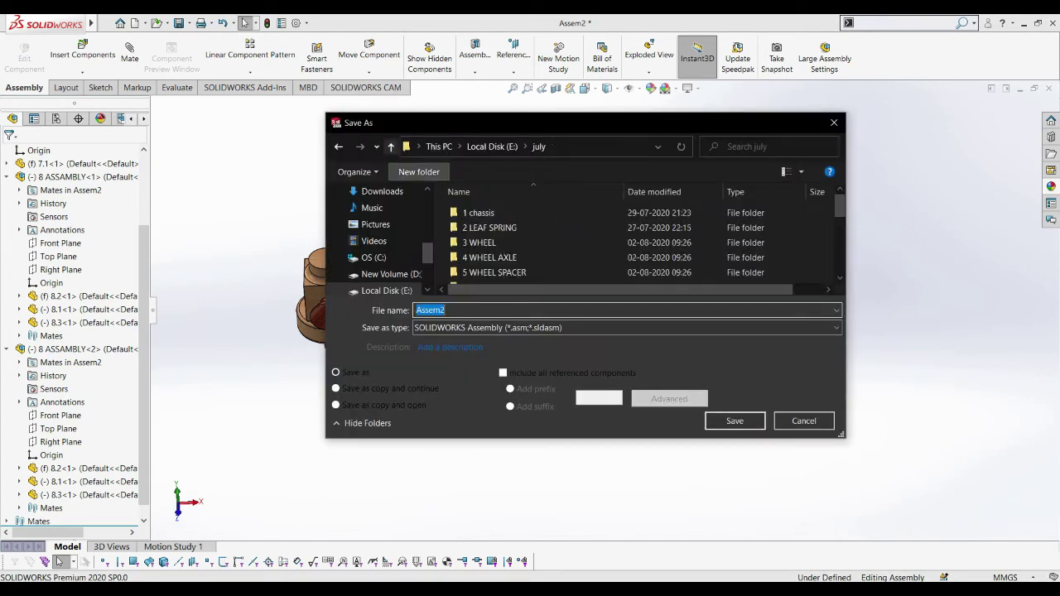
{"action": "scroll", "coordinate": [580, 249], "scroll_direction": "down", "scroll_amount": 3}
{"action": "double_click", "coordinate": [497, 277]}
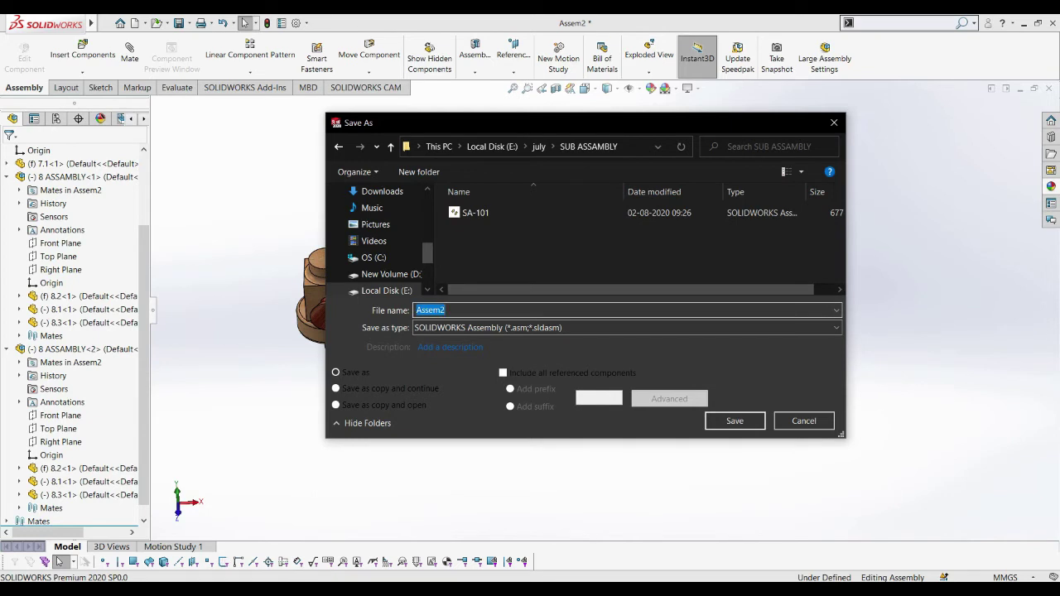
{"action": "type", "text": "SA"}
{"action": "type", "text": "02"}
{"action": "key", "text": "Return"}
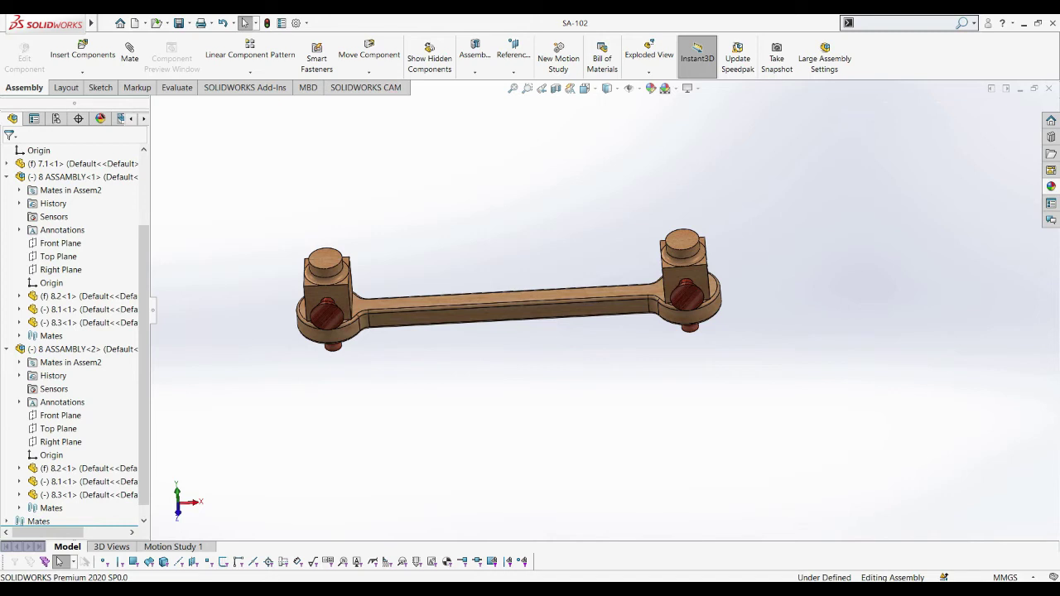
{"action": "scroll", "coordinate": [610, 306], "scroll_direction": "up", "scroll_amount": 2}
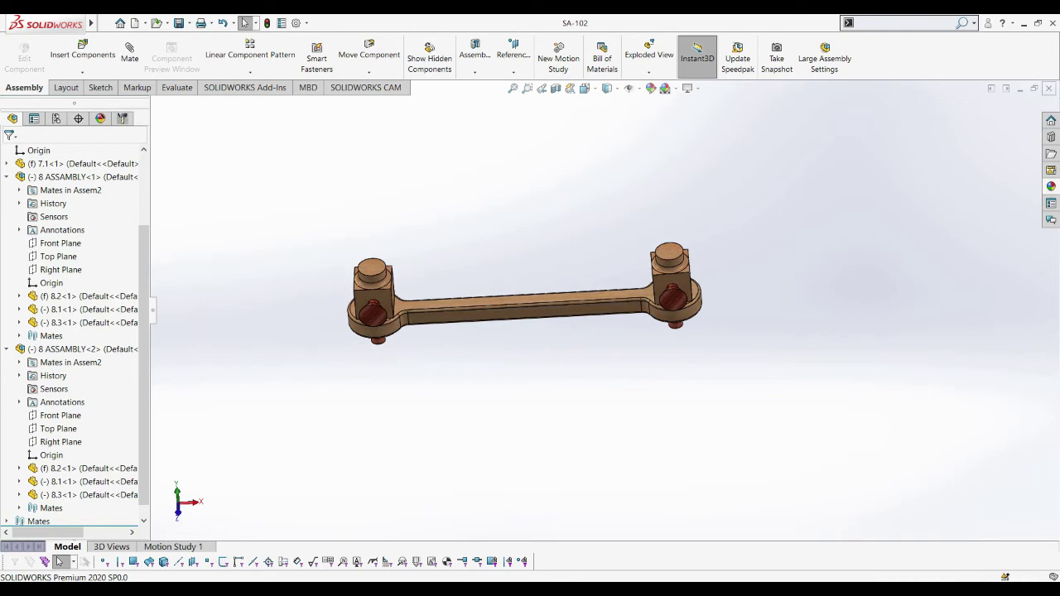
{"action": "key", "text": "ctrl+w"}
Step: Start a new assembly and show the file browser as extra large thumbnails
{"action": "left_click", "coordinate": [129, 23]}
{"action": "left_click", "coordinate": [154, 23]}
{"action": "left_click", "coordinate": [134, 22]}
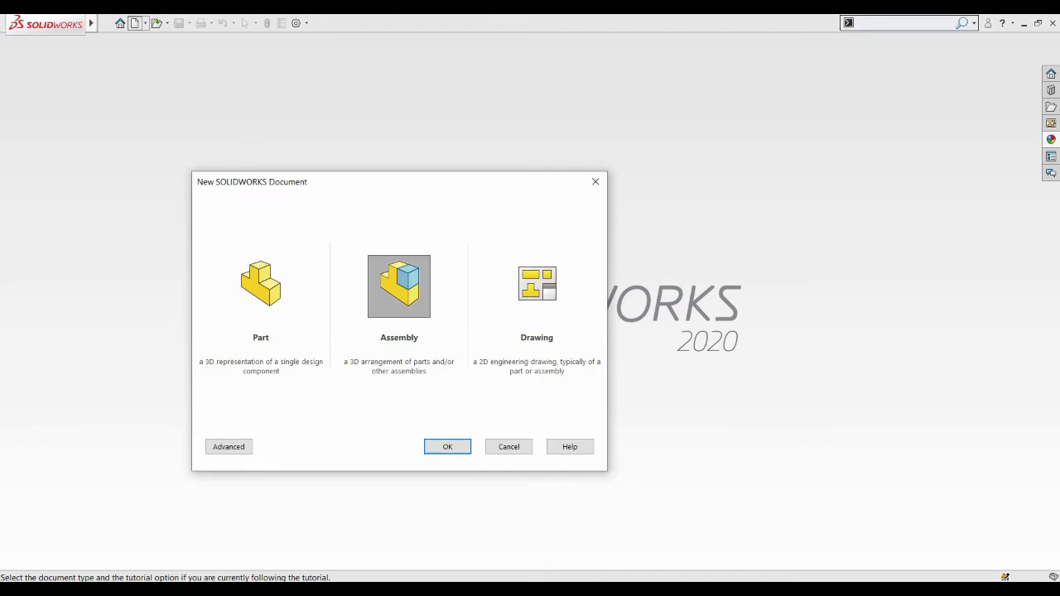
{"action": "key", "text": "Return"}
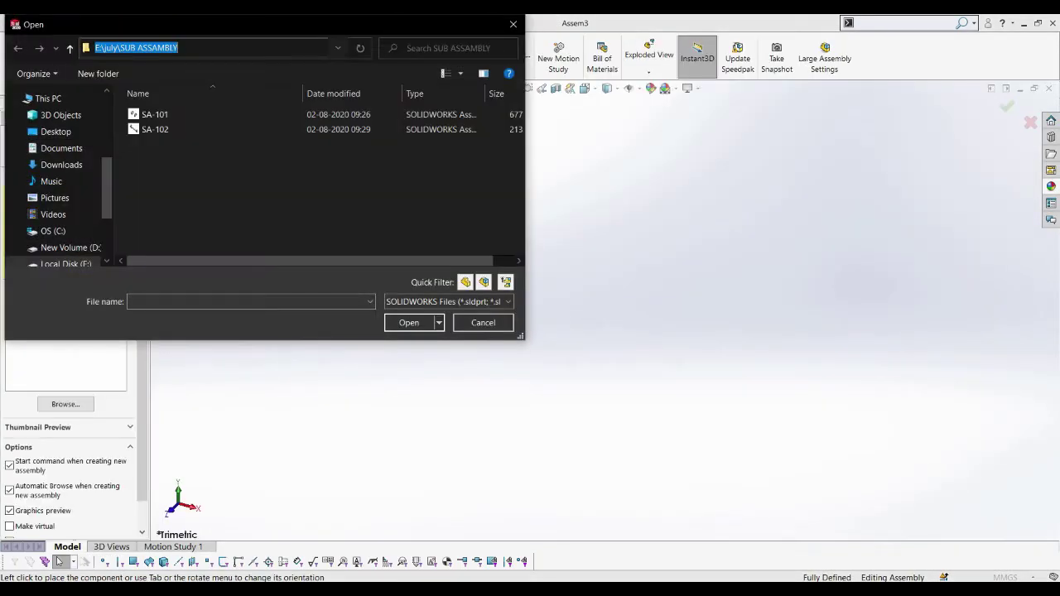
{"action": "right_click", "coordinate": [229, 218]}
{"action": "left_click", "coordinate": [423, 227]}
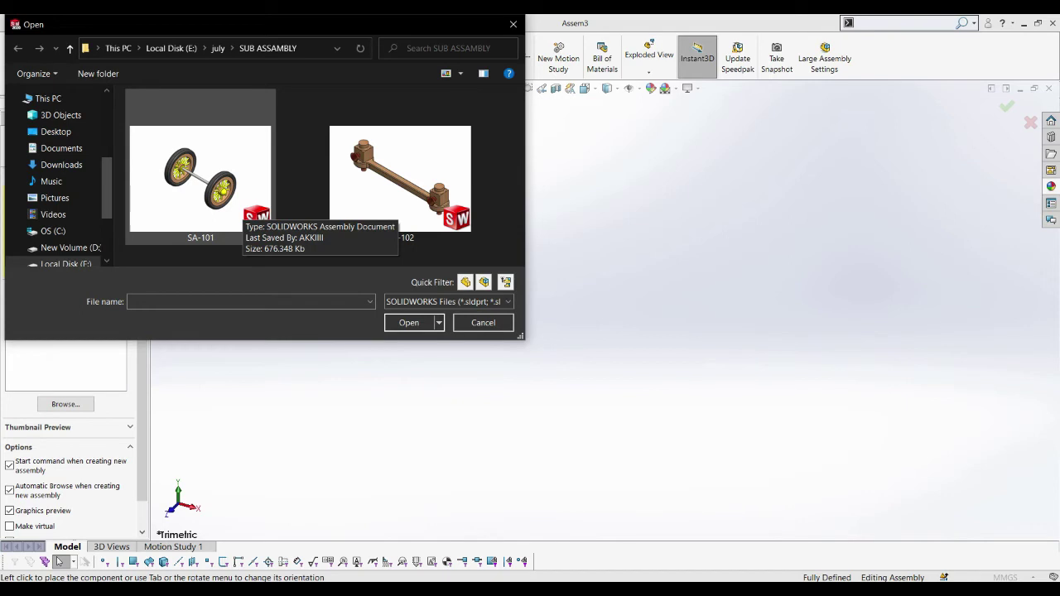
Step: Open chasis assembly from july > 1 chassis, place it at the origin, and view its cradles
{"action": "left_click", "coordinate": [69, 48]}
{"action": "scroll", "coordinate": [207, 174], "scroll_direction": "up", "scroll_amount": 5}
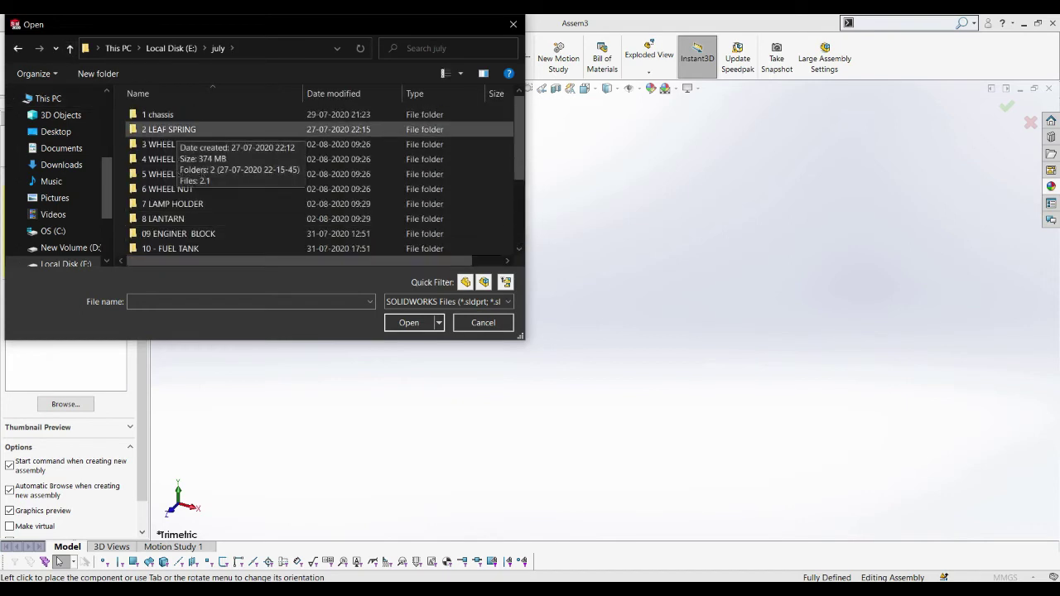
{"action": "double_click", "coordinate": [158, 115]}
{"action": "left_click", "coordinate": [239, 217]}
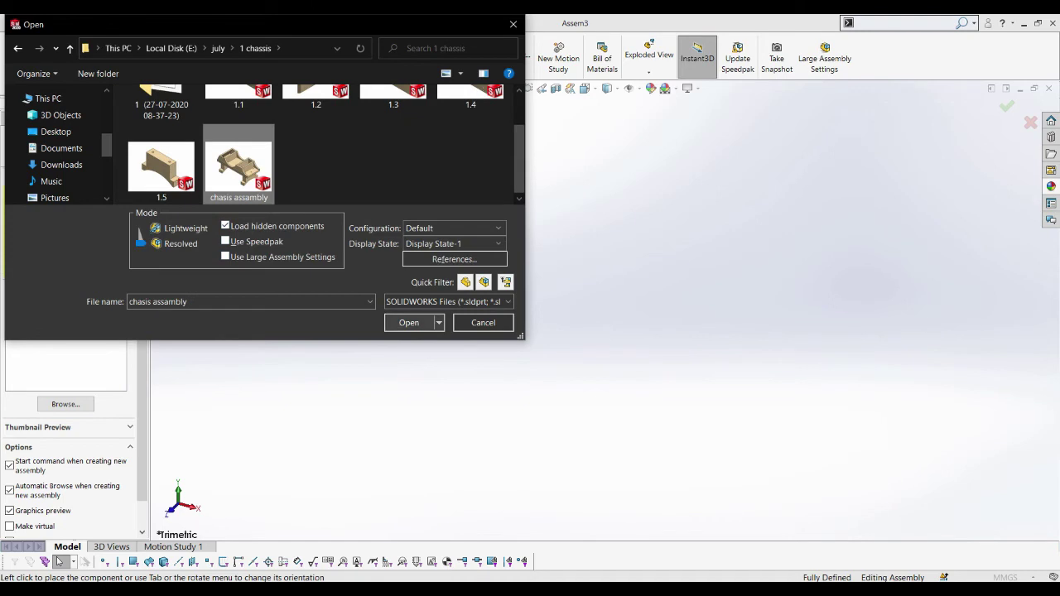
{"action": "key", "text": "Return"}
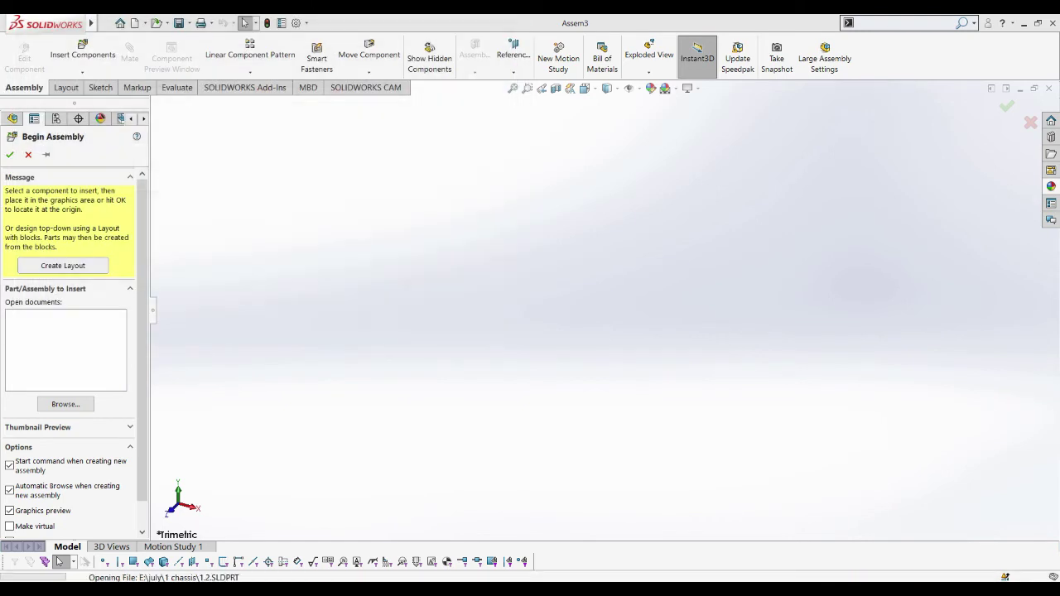
{"action": "key", "text": "Return"}
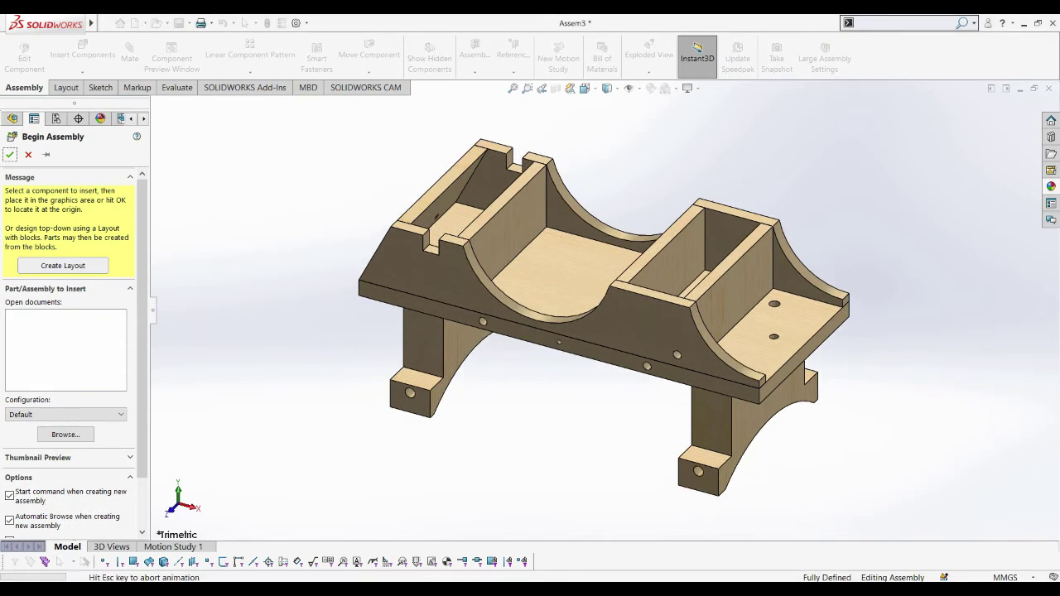
{"action": "key", "text": "Return"}
{"action": "key", "text": "Up"}
{"action": "key", "text": "Up"}
{"action": "key", "text": "Up"}
{"action": "key", "text": "Up"}
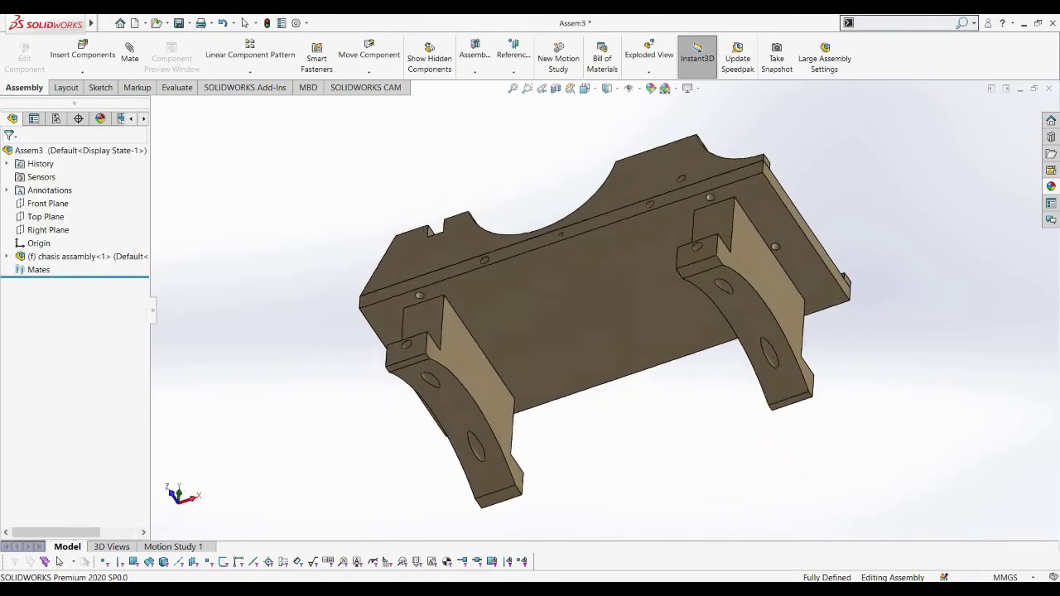
{"action": "key", "text": "Up"}
{"action": "key", "text": "Up"}
{"action": "key", "text": "Up"}
{"action": "key", "text": "Up"}
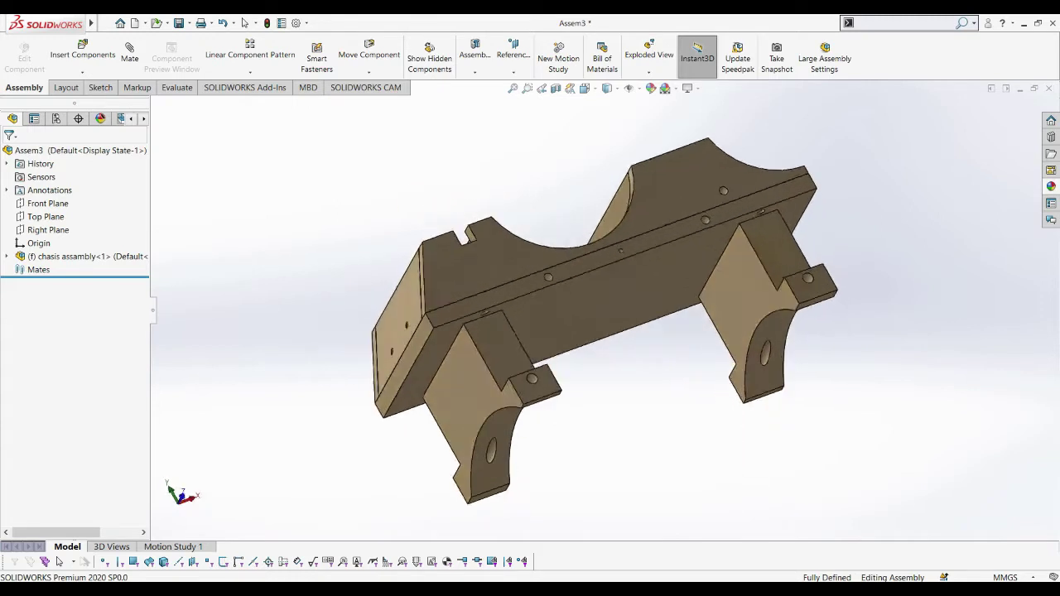
{"action": "key", "text": "Up"}
{"action": "key", "text": "Up"}
{"action": "key", "text": "Up"}
{"action": "key", "text": "Up"}
{"action": "key", "text": "Up"}
{"action": "key", "text": "Up"}
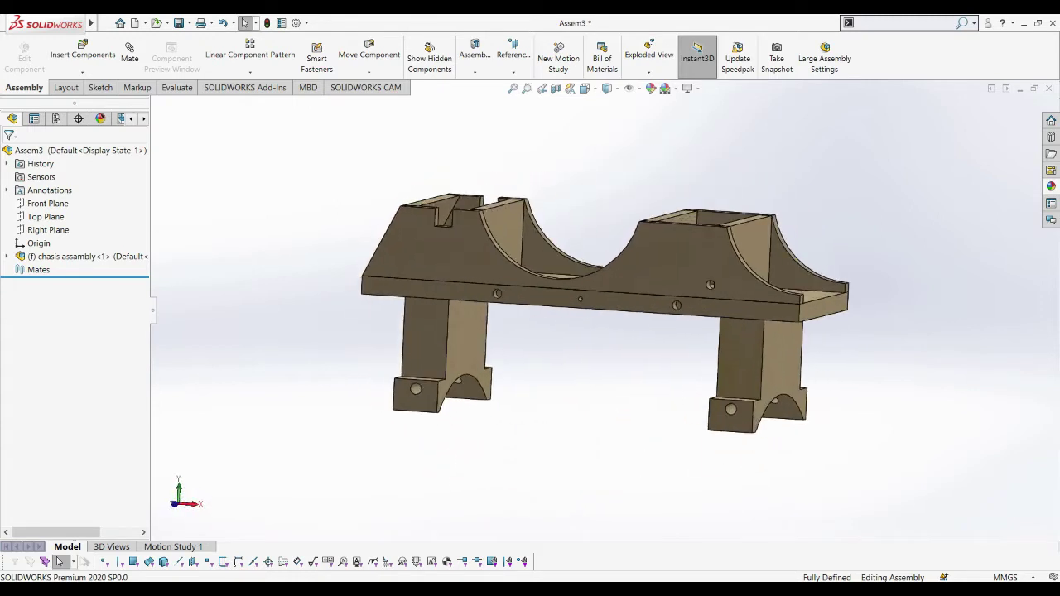
{"action": "key", "text": "z"}
{"action": "key", "text": "Up"}
{"action": "key", "text": "Up"}
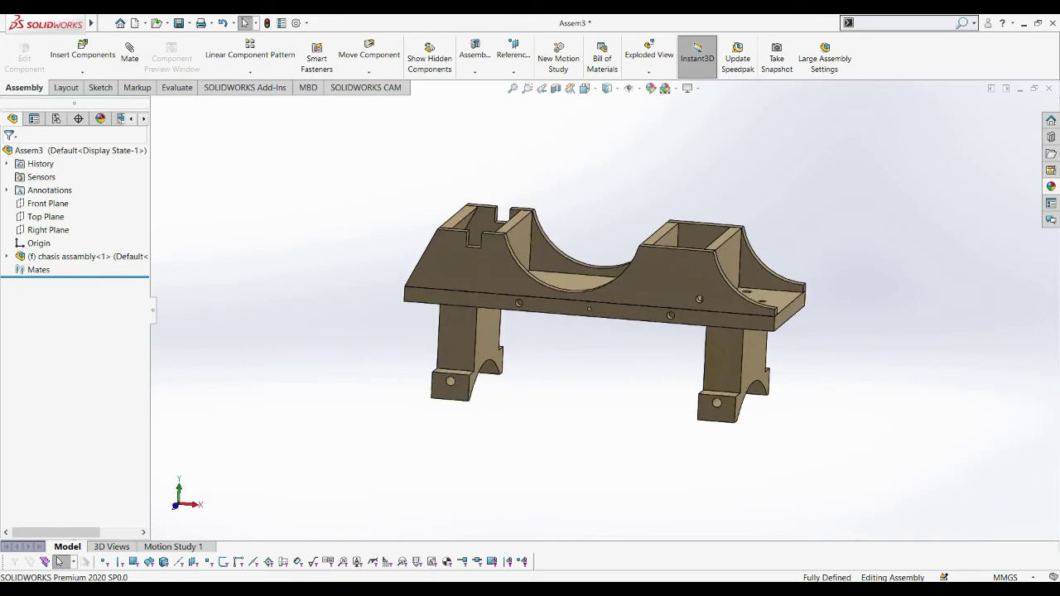
Step: Insert leaf spring part 2.1 from july > 2 LEAF SPRING and place it below the chassis
{"action": "left_click", "coordinate": [82, 50]}
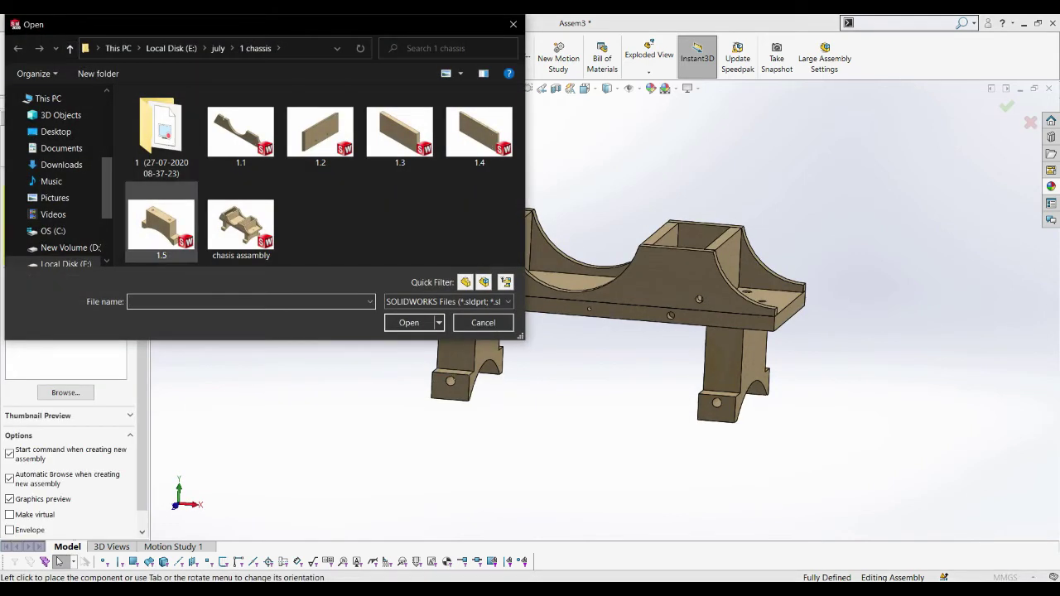
{"action": "left_click", "coordinate": [70, 48]}
{"action": "double_click", "coordinate": [149, 142]}
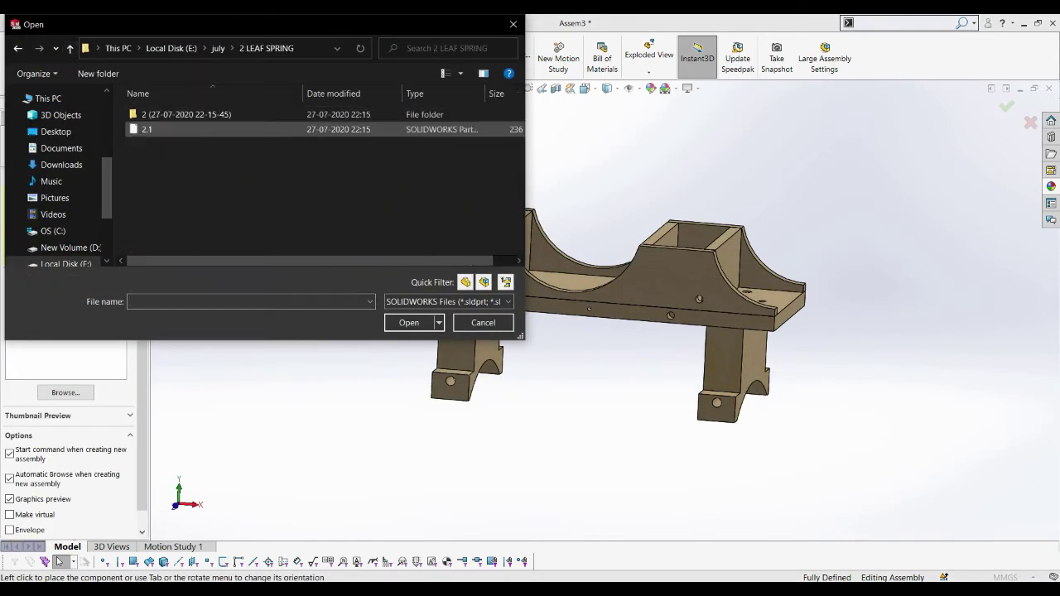
{"action": "double_click", "coordinate": [149, 127]}
{"action": "scroll", "coordinate": [431, 356], "scroll_direction": "down", "scroll_amount": 3}
{"action": "scroll", "coordinate": [431, 357], "scroll_direction": "down", "scroll_amount": 1}
{"action": "scroll", "coordinate": [430, 357], "scroll_direction": "down", "scroll_amount": 2}
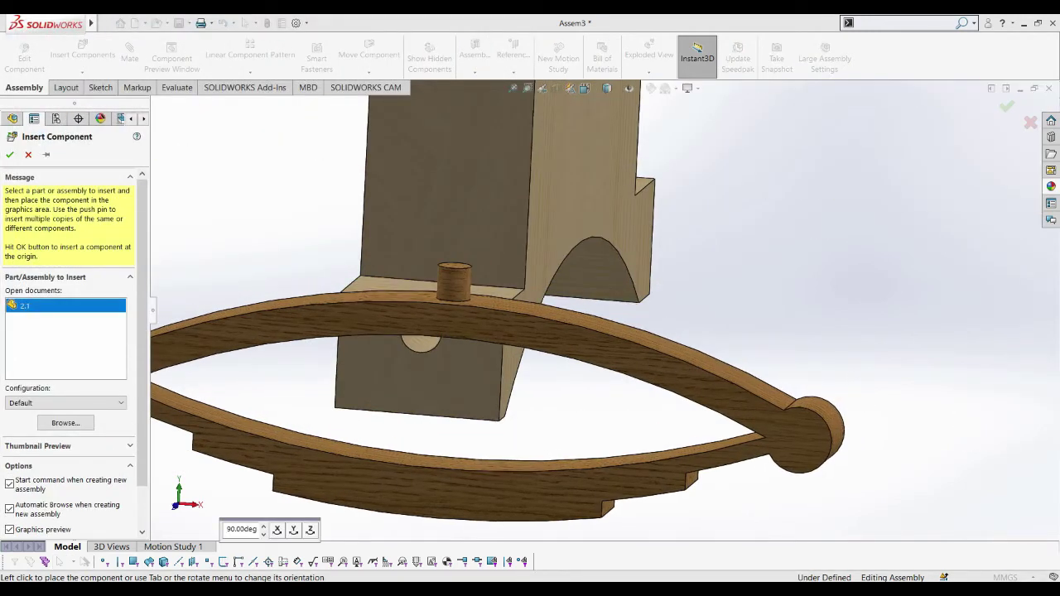
{"action": "scroll", "coordinate": [435, 365], "scroll_direction": "up", "scroll_amount": 2}
{"action": "scroll", "coordinate": [435, 364], "scroll_direction": "up", "scroll_amount": 2}
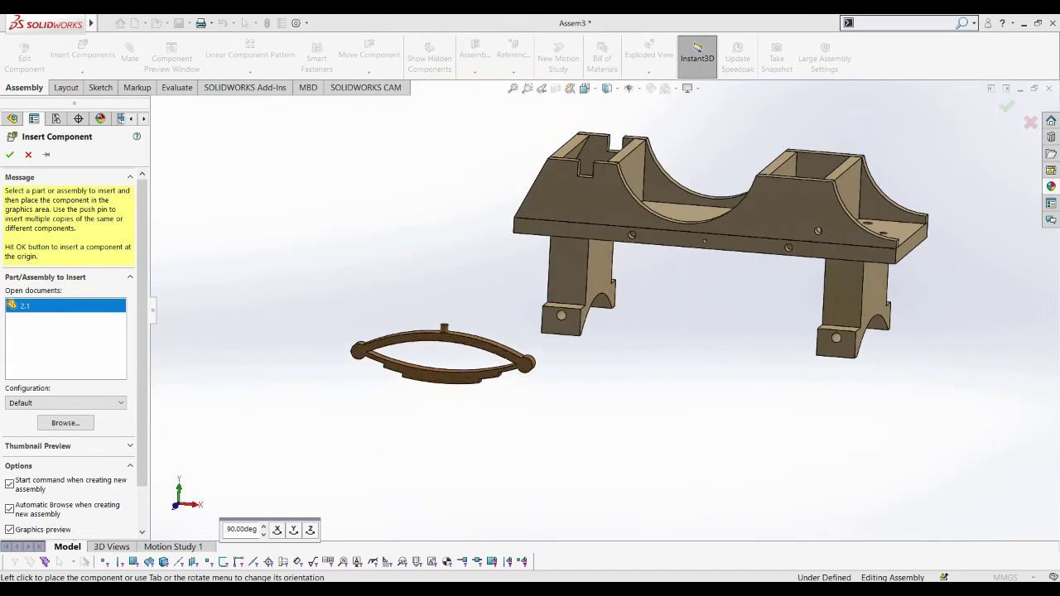
{"action": "scroll", "coordinate": [435, 365], "scroll_direction": "up", "scroll_amount": 1}
{"action": "scroll", "coordinate": [439, 360], "scroll_direction": "up", "scroll_amount": 1}
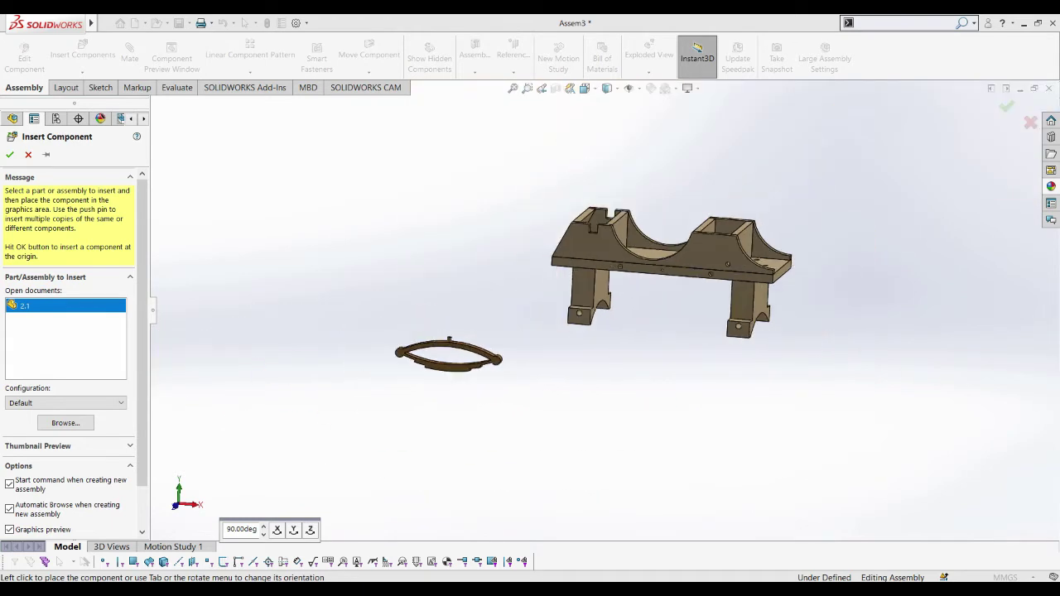
{"action": "left_click", "coordinate": [640, 381]}
{"action": "scroll", "coordinate": [663, 294], "scroll_direction": "down", "scroll_amount": 3}
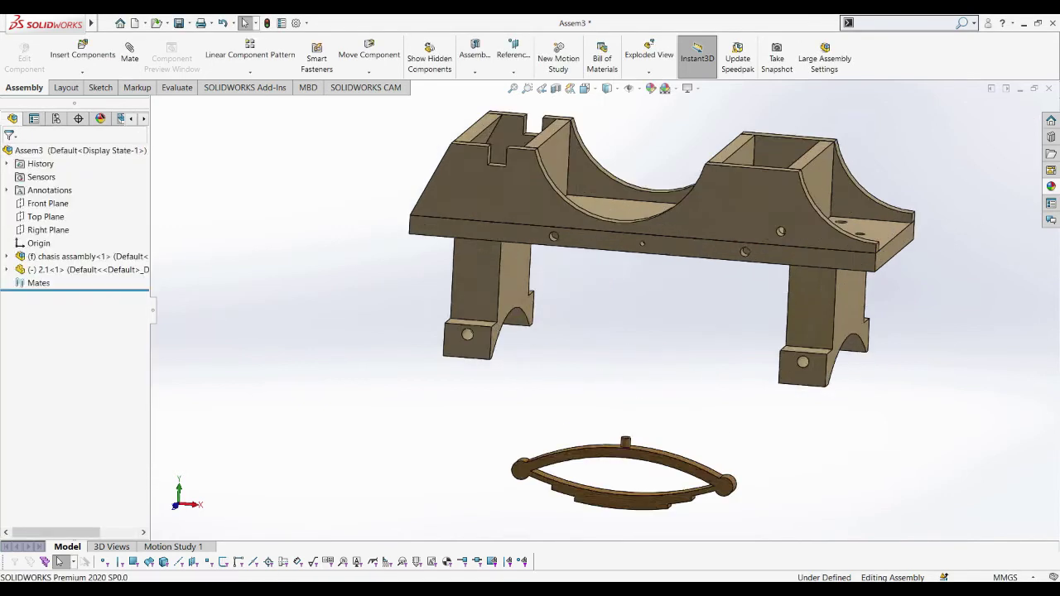
{"action": "middle_click_drag", "start_coordinate": [663, 290], "coordinate": [663, 339]}
Step: Insert the SA-102 subassembly from the SUB ASSEMBLY folder and place it above the chassis
{"action": "left_click", "coordinate": [82, 51]}
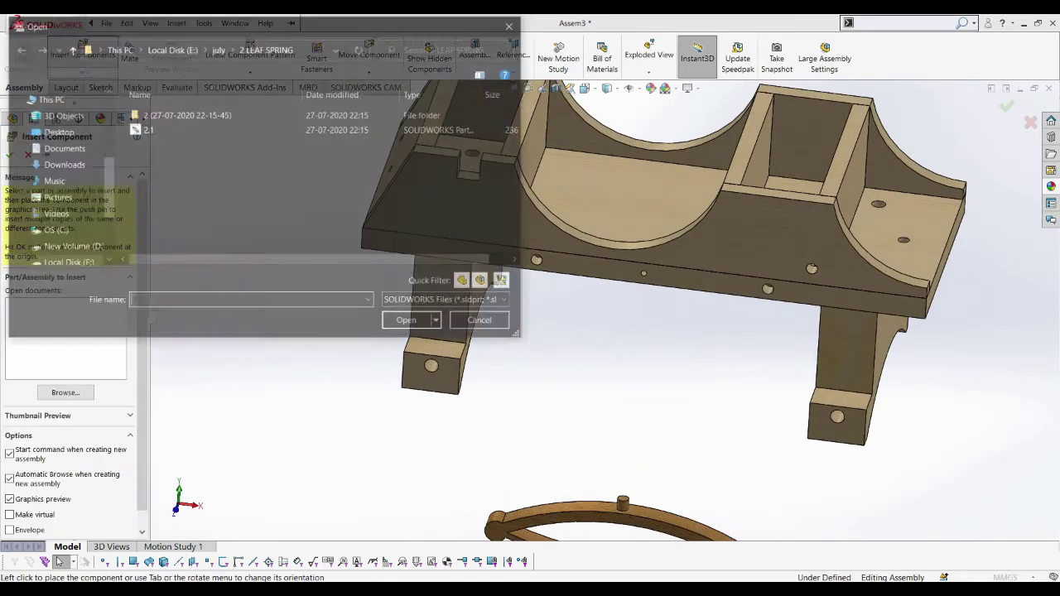
{"action": "left_click", "coordinate": [70, 48]}
{"action": "scroll", "coordinate": [315, 182], "scroll_direction": "down", "scroll_amount": 3}
{"action": "double_click", "coordinate": [158, 246]}
{"action": "left_click", "coordinate": [400, 178]}
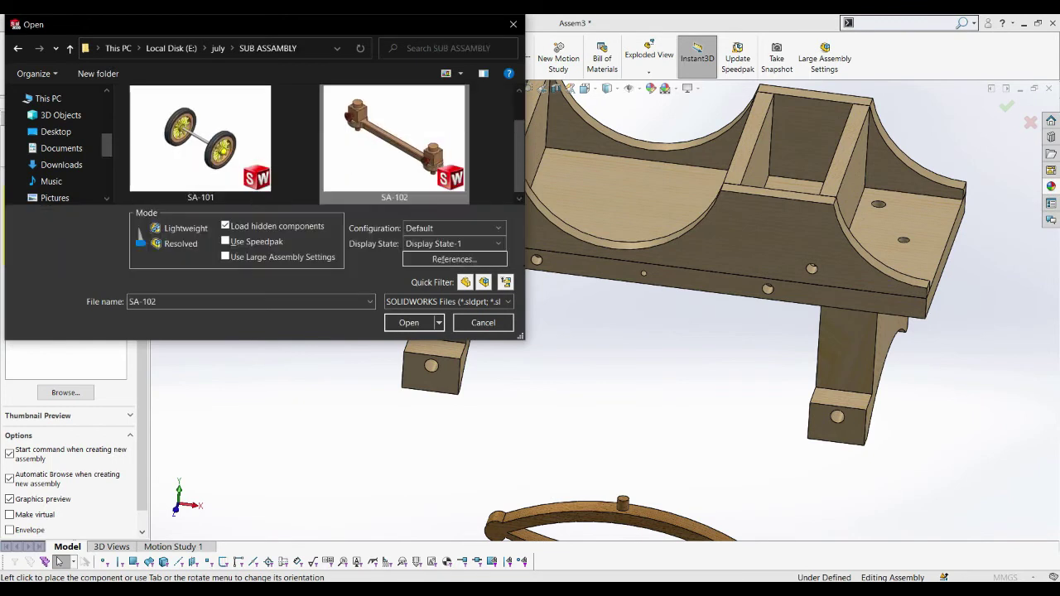
{"action": "left_click", "coordinate": [408, 322]}
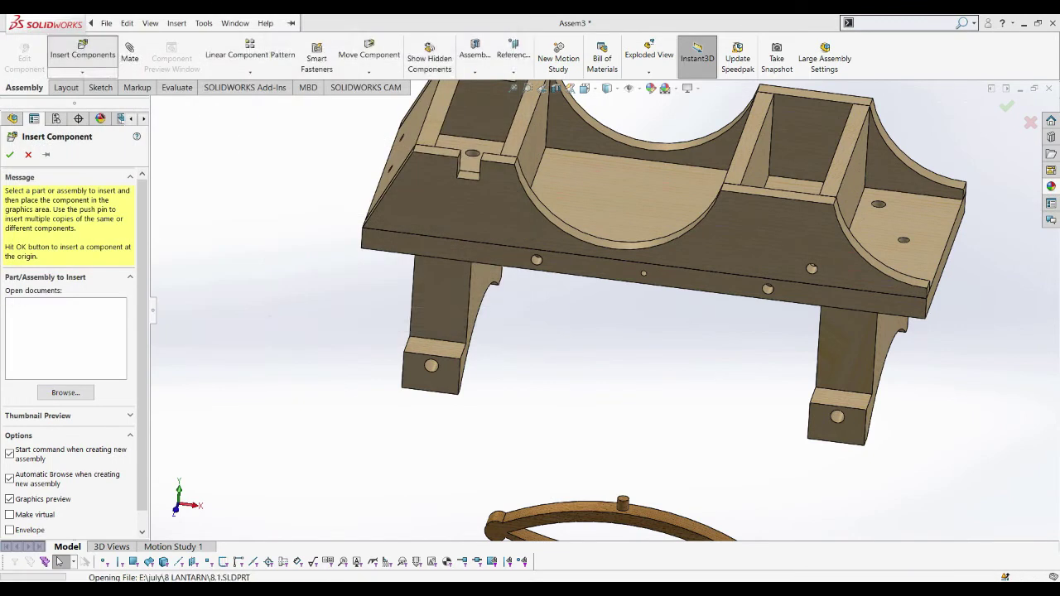
{"action": "left_click", "coordinate": [546, 186]}
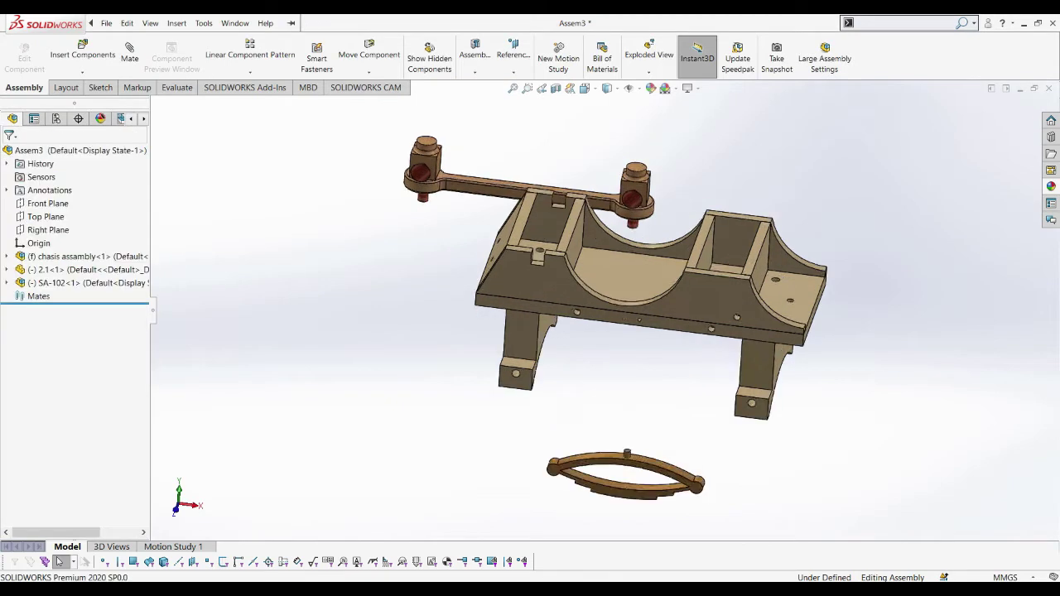
{"action": "scroll", "coordinate": [554, 178], "scroll_direction": "down", "scroll_amount": 5}
Step: Rotate the SA-102 bar into position over the chassis slot
{"action": "left_click", "coordinate": [369, 72]}
{"action": "left_click", "coordinate": [390, 97]}
{"action": "mouse_move", "coordinate": [514, 207]}
{"action": "left_mouse_down"}
{"action": "mouse_move", "coordinate": [447, 245]}
{"action": "mouse_move", "coordinate": [452, 274]}
{"action": "mouse_move", "coordinate": [440, 228]}
{"action": "left_mouse_up"}
{"action": "key", "text": "Escape"}
{"action": "scroll", "coordinate": [471, 280], "scroll_direction": "down", "scroll_amount": 3}
{"action": "scroll", "coordinate": [470, 279], "scroll_direction": "down", "scroll_amount": 2}
{"action": "middle_click_drag", "start_coordinate": [470, 279], "coordinate": [498, 321]}
Step: Mate a face of the bar's 7.1 part coincident to the chassis notch face
{"action": "left_click", "coordinate": [471, 274]}
{"action": "scroll", "coordinate": [471, 273], "scroll_direction": "up", "scroll_amount": 5}
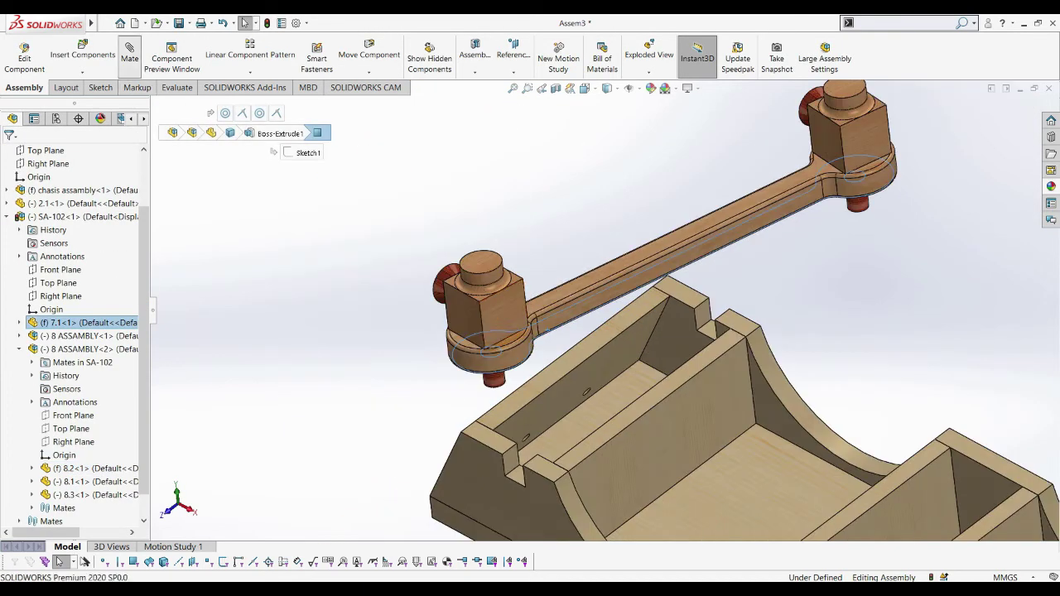
{"action": "left_click", "coordinate": [129, 54]}
{"action": "scroll", "coordinate": [613, 443], "scroll_direction": "down", "scroll_amount": 5}
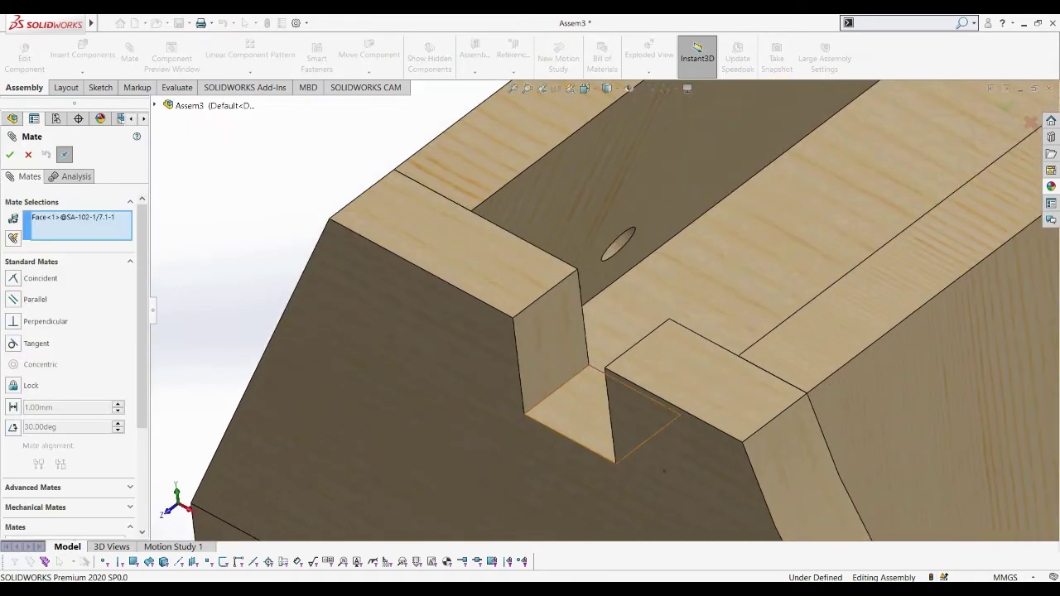
{"action": "left_click", "coordinate": [611, 439]}
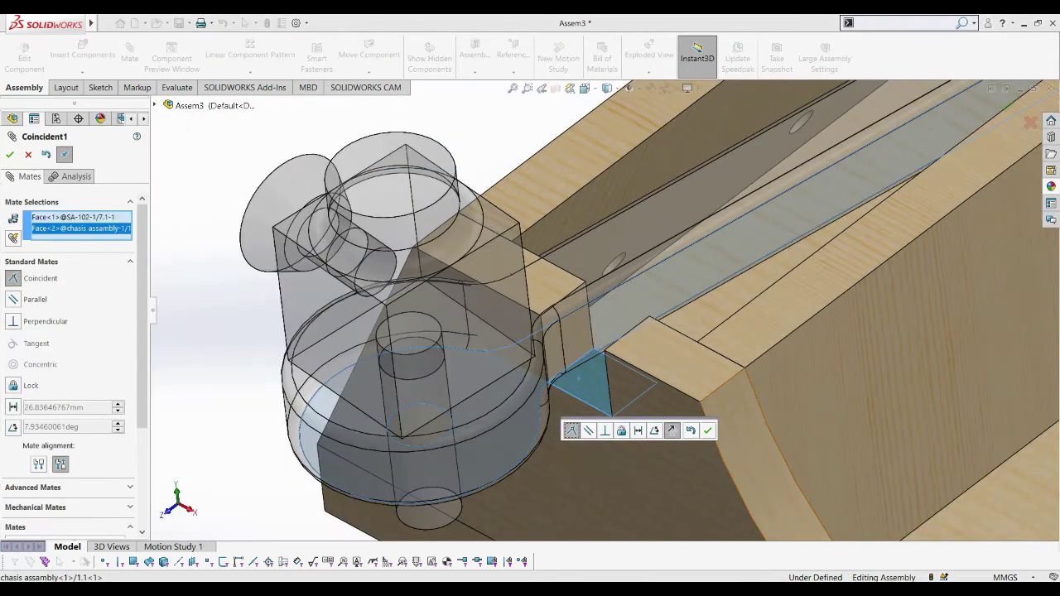
{"action": "left_click", "coordinate": [708, 430]}
Step: Add a second coincident mate between another bar face and the slot wall
{"action": "left_click", "coordinate": [684, 303]}
{"action": "scroll", "coordinate": [684, 303], "scroll_direction": "down", "scroll_amount": 5}
{"action": "middle_click_drag", "start_coordinate": [683, 303], "coordinate": [712, 249]}
{"action": "scroll", "coordinate": [746, 191], "scroll_direction": "down", "scroll_amount": 5}
{"action": "left_click", "coordinate": [756, 178]}
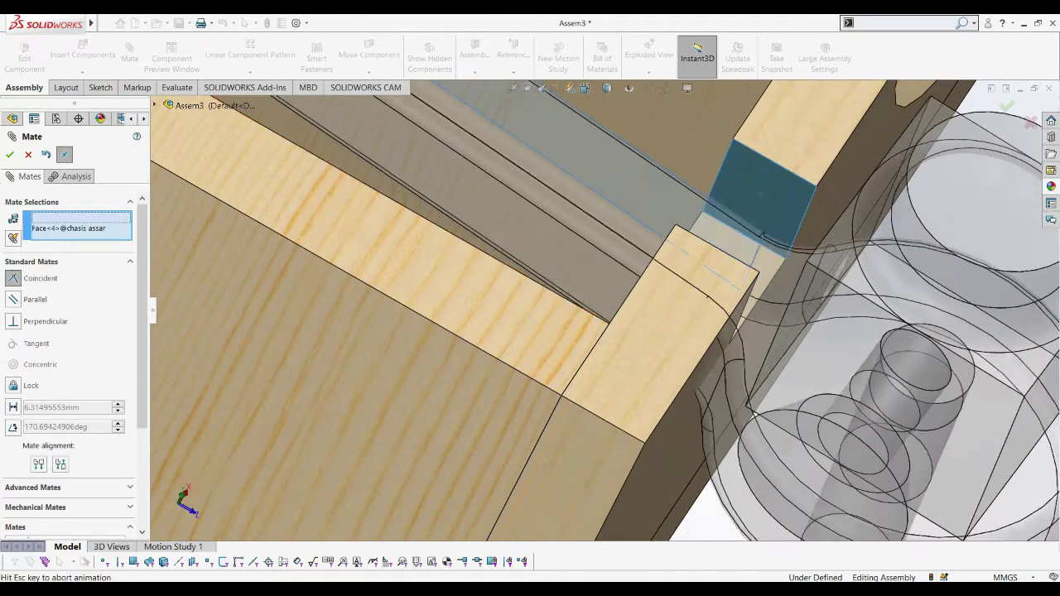
{"action": "left_click", "coordinate": [919, 179]}
{"action": "middle_click_drag", "start_coordinate": [919, 180], "coordinate": [580, 249]}
{"action": "scroll", "coordinate": [507, 209], "scroll_direction": "down", "scroll_amount": 5}
{"action": "middle_click_drag", "start_coordinate": [507, 208], "coordinate": [580, 290]}
{"action": "scroll", "coordinate": [580, 290], "scroll_direction": "up", "scroll_amount": 5}
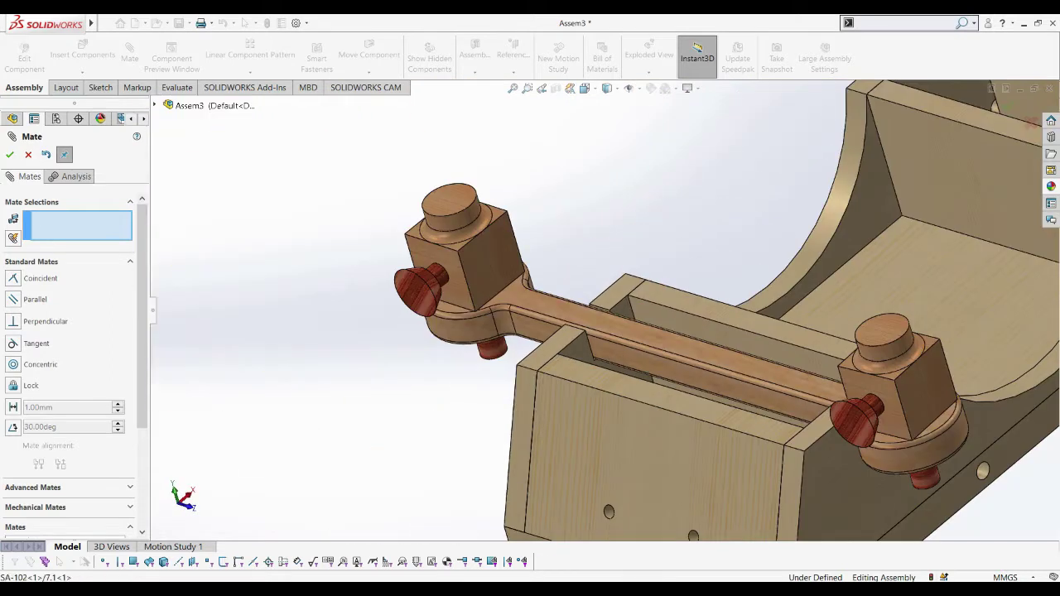
{"action": "key", "text": "Escape"}
Step: Select the long rail edge to check its length and inspect the assembly's opposite side
{"action": "middle_click_drag", "start_coordinate": [580, 332], "coordinate": [629, 249]}
{"action": "left_click", "coordinate": [746, 334]}
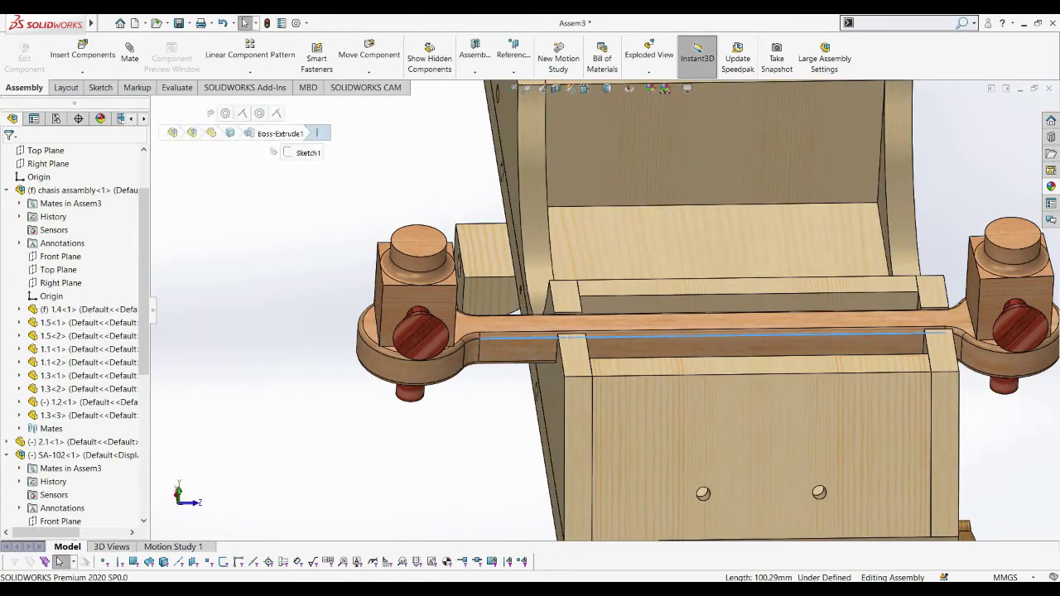
{"action": "scroll", "coordinate": [663, 348], "scroll_direction": "up", "scroll_amount": 5}
{"action": "scroll", "coordinate": [673, 371], "scroll_direction": "down", "scroll_amount": 5}
{"action": "scroll", "coordinate": [670, 326], "scroll_direction": "up", "scroll_amount": 5}
{"action": "mouse_move", "coordinate": [669, 326]}
{"action": "middle_mouse_down"}
{"action": "mouse_move", "coordinate": [700, 274]}
{"action": "mouse_move", "coordinate": [579, 290]}
{"action": "mouse_move", "coordinate": [538, 365]}
{"action": "middle_mouse_up"}
{"action": "scroll", "coordinate": [700, 274], "scroll_direction": "down", "scroll_amount": 3}
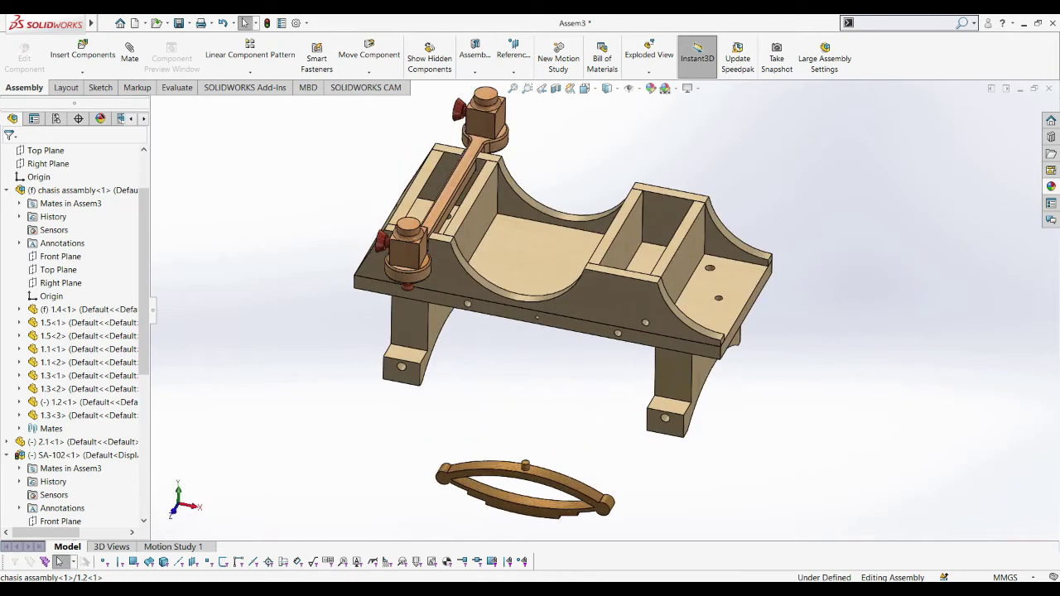
Step: Insert 9 ASSAMBLY from july\09 ENGINER BLOCK and place it beside the chassis
{"action": "left_click", "coordinate": [82, 72]}
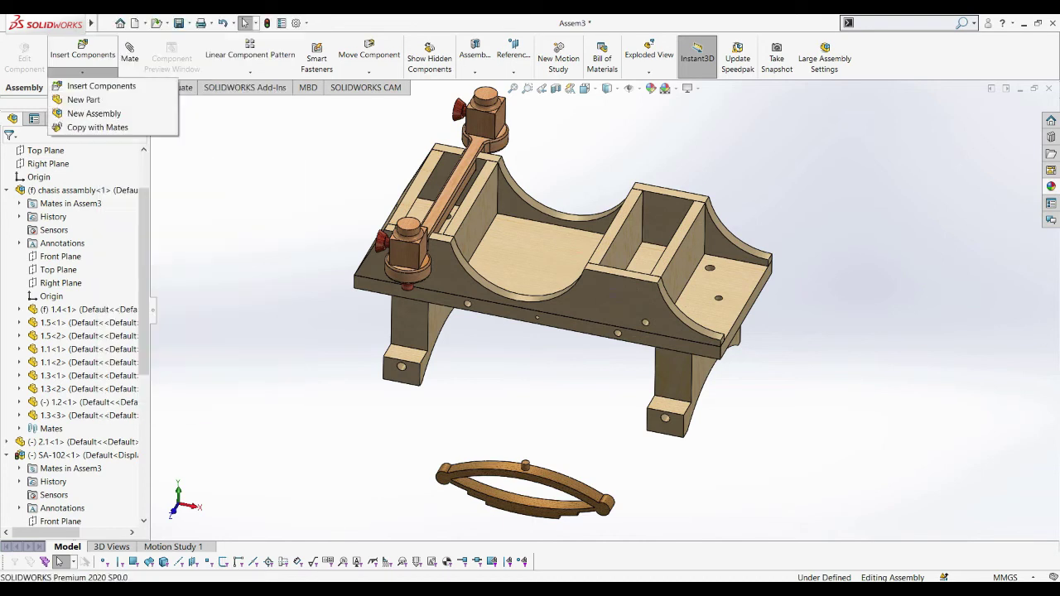
{"action": "left_click", "coordinate": [91, 85]}
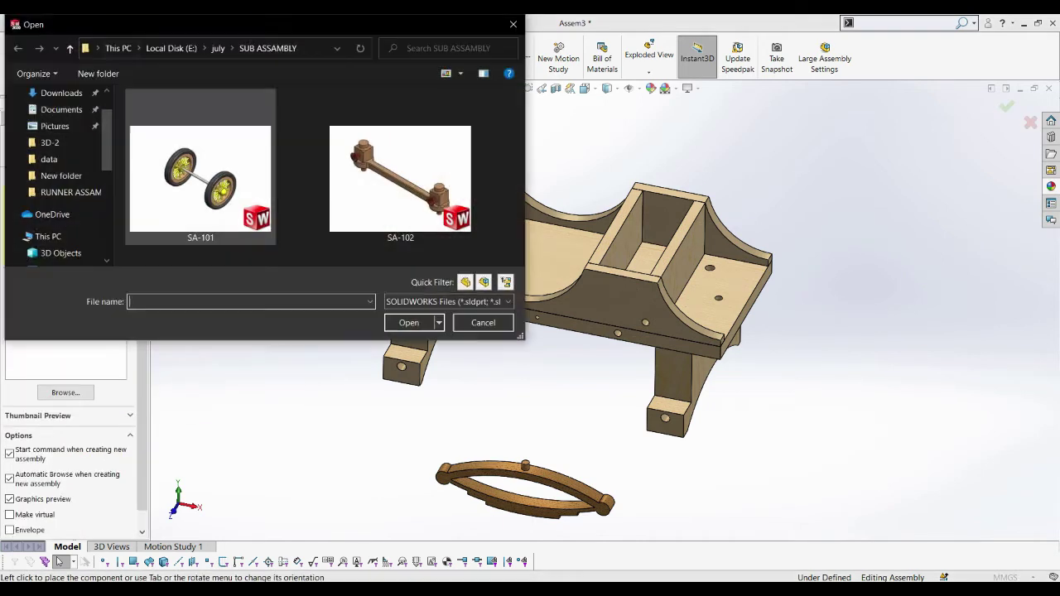
{"action": "left_click", "coordinate": [69, 48]}
{"action": "scroll", "coordinate": [162, 217], "scroll_direction": "up", "scroll_amount": 2}
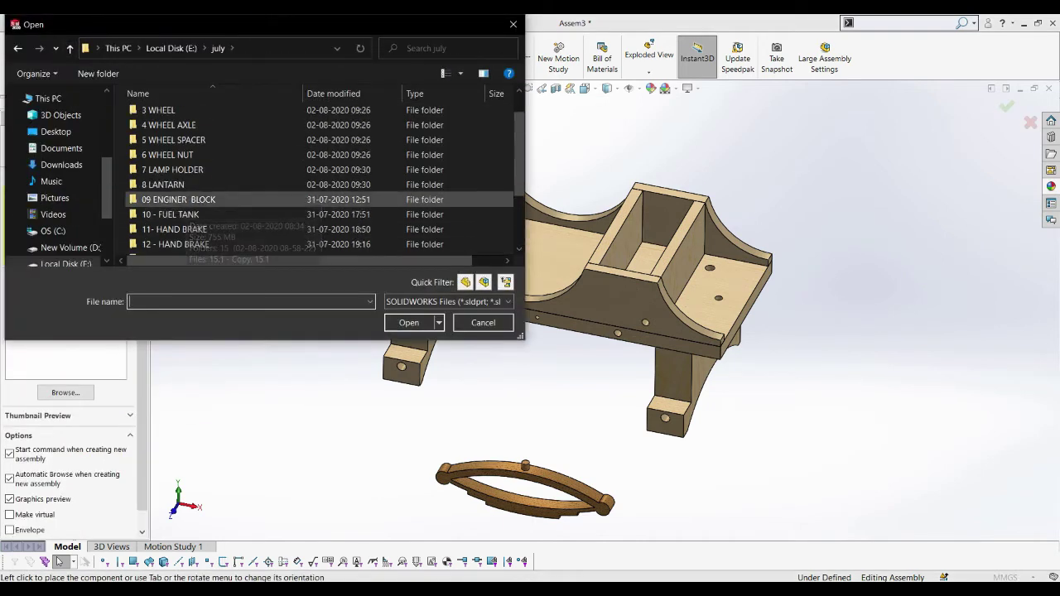
{"action": "double_click", "coordinate": [162, 199]}
{"action": "double_click", "coordinate": [394, 178]}
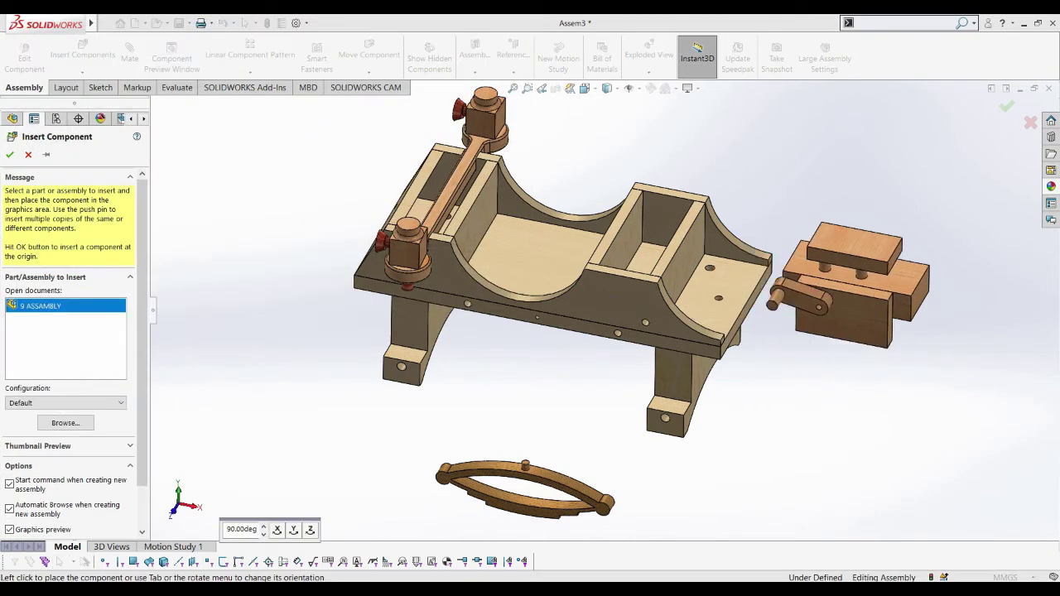
{"action": "left_click", "coordinate": [858, 286]}
Step: Rotate the engine block upright with Rotate Component
{"action": "left_click", "coordinate": [369, 72]}
{"action": "left_click", "coordinate": [390, 97]}
{"action": "left_click_drag", "start_coordinate": [857, 285], "coordinate": [832, 315]}
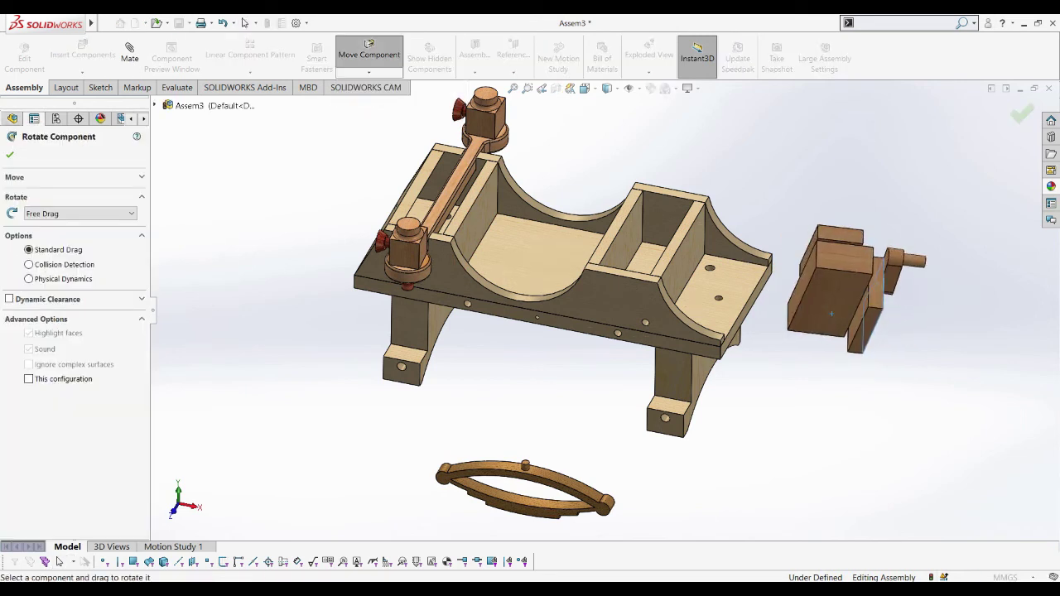
{"action": "key", "text": "Escape"}
Step: Mate the engine block's bottom face to the chassis floor and a side face to the chassis wall
{"action": "left_click", "coordinate": [831, 301]}
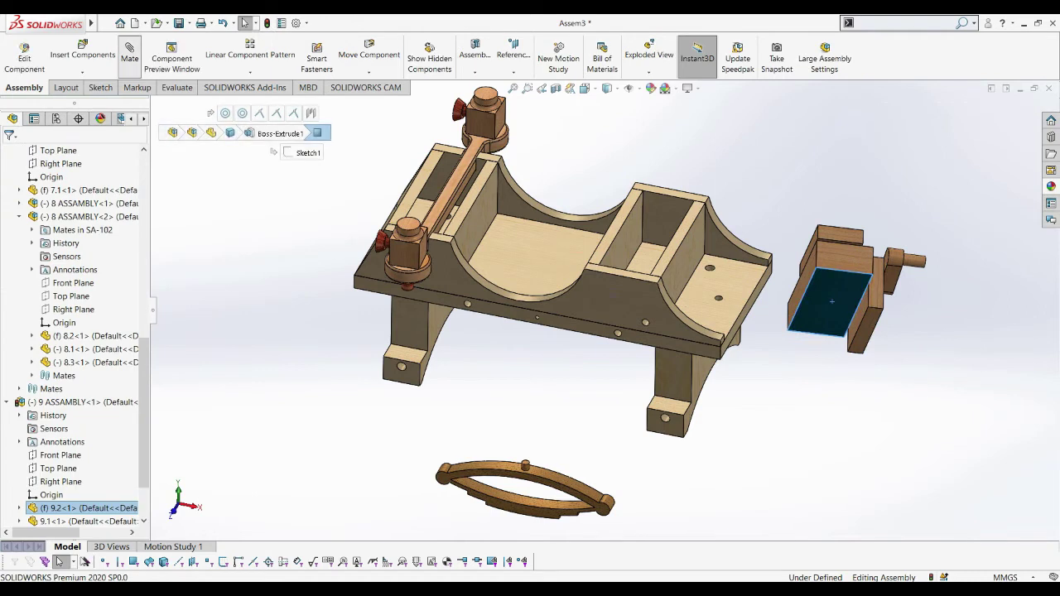
{"action": "left_click", "coordinate": [837, 282]}
{"action": "left_click", "coordinate": [712, 282]}
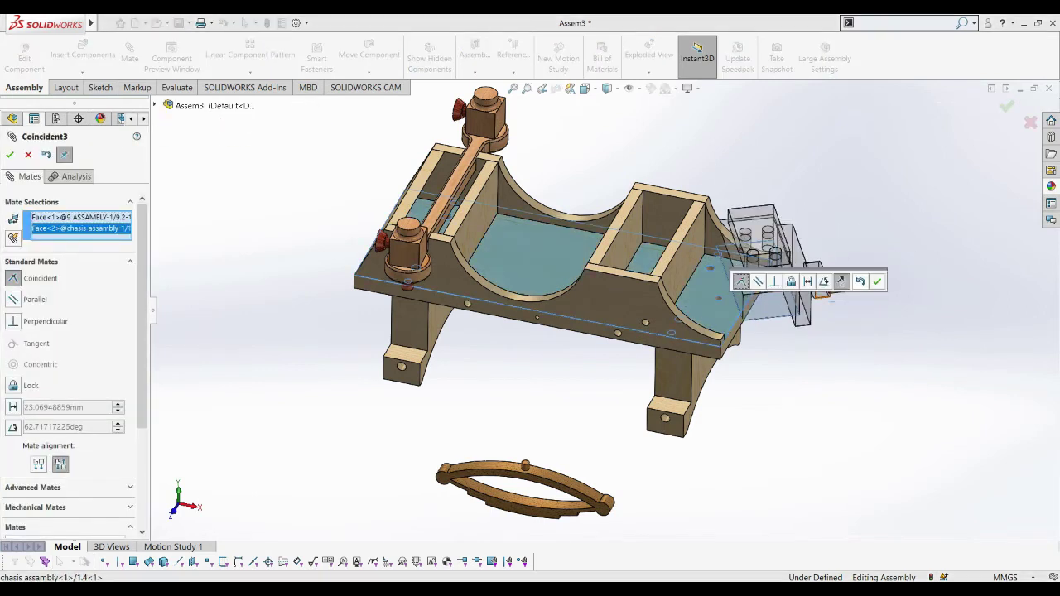
{"action": "left_click", "coordinate": [878, 282]}
{"action": "scroll", "coordinate": [779, 273], "scroll_direction": "down", "scroll_amount": 10}
{"action": "left_click", "coordinate": [704, 274]}
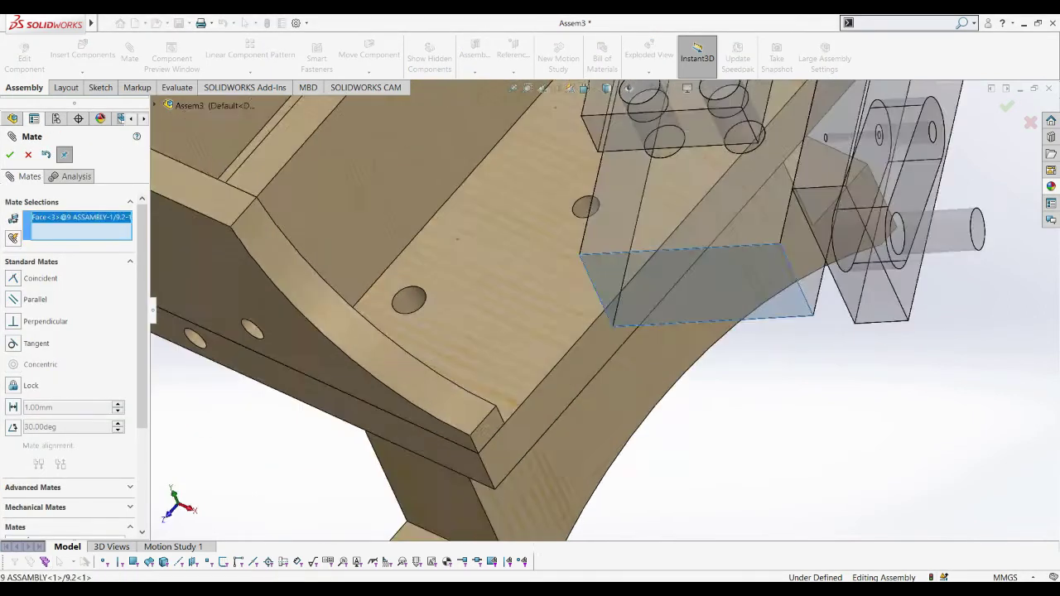
{"action": "left_click", "coordinate": [718, 282]}
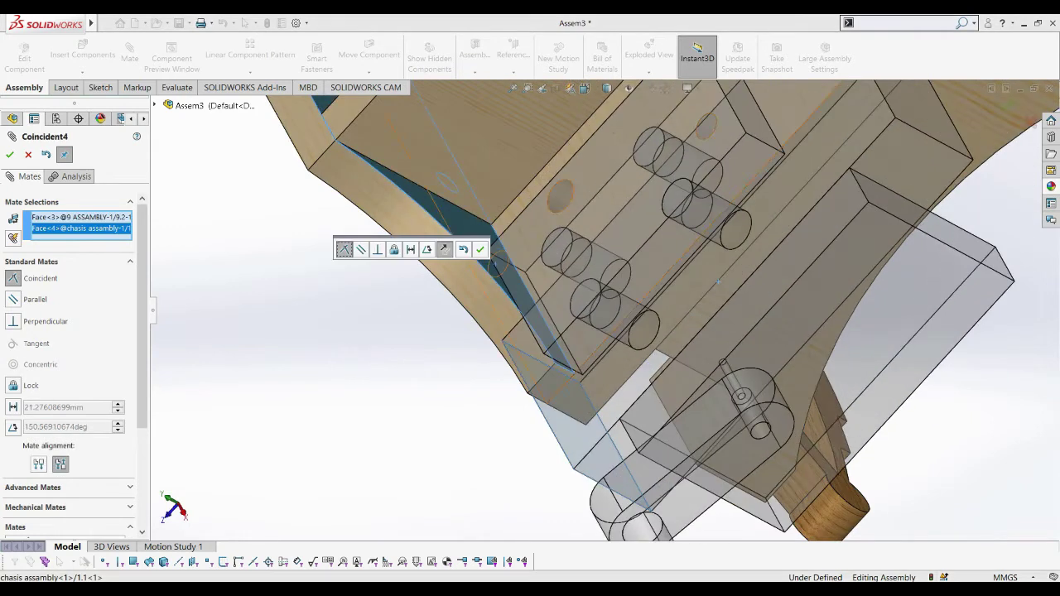
{"action": "left_click", "coordinate": [480, 249]}
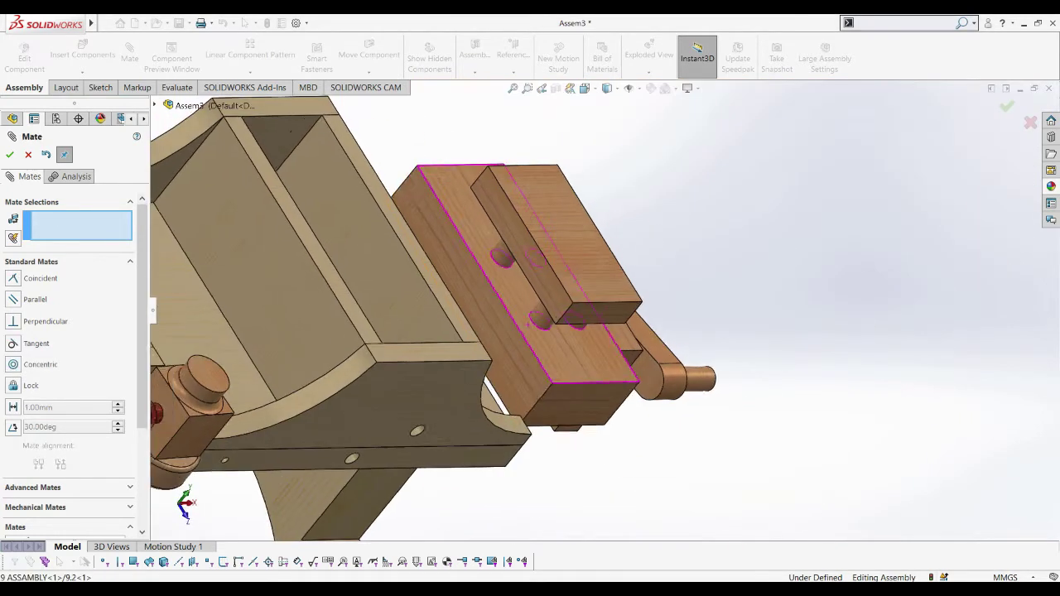
Step: Add a third coincident mate between another engine block face and the chassis
{"action": "left_click", "coordinate": [480, 250]}
{"action": "middle_click_drag", "start_coordinate": [480, 250], "coordinate": [395, 276]}
{"action": "left_click", "coordinate": [396, 275]}
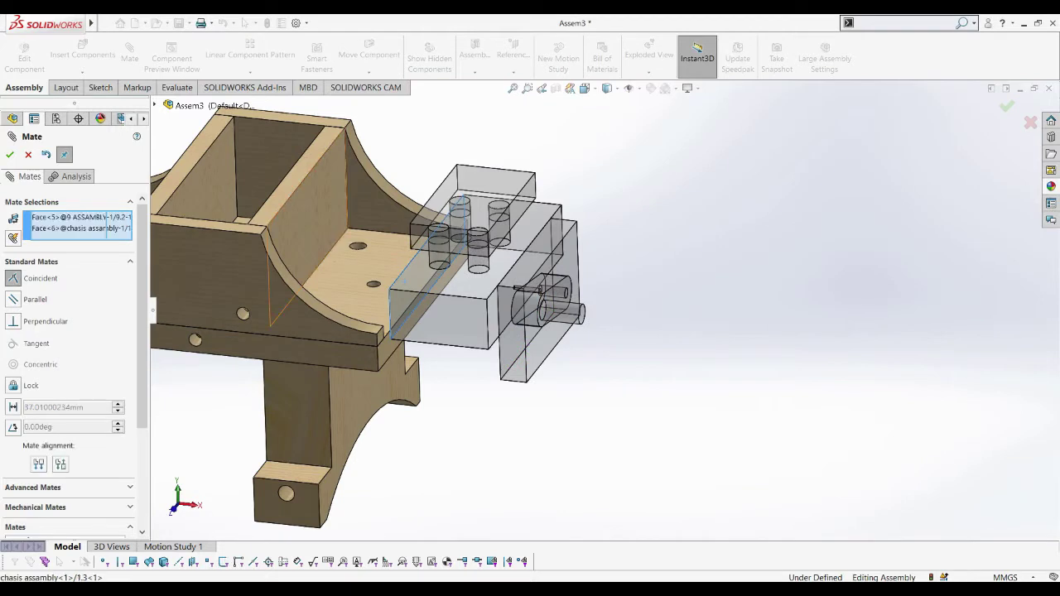
{"action": "left_click", "coordinate": [210, 216]}
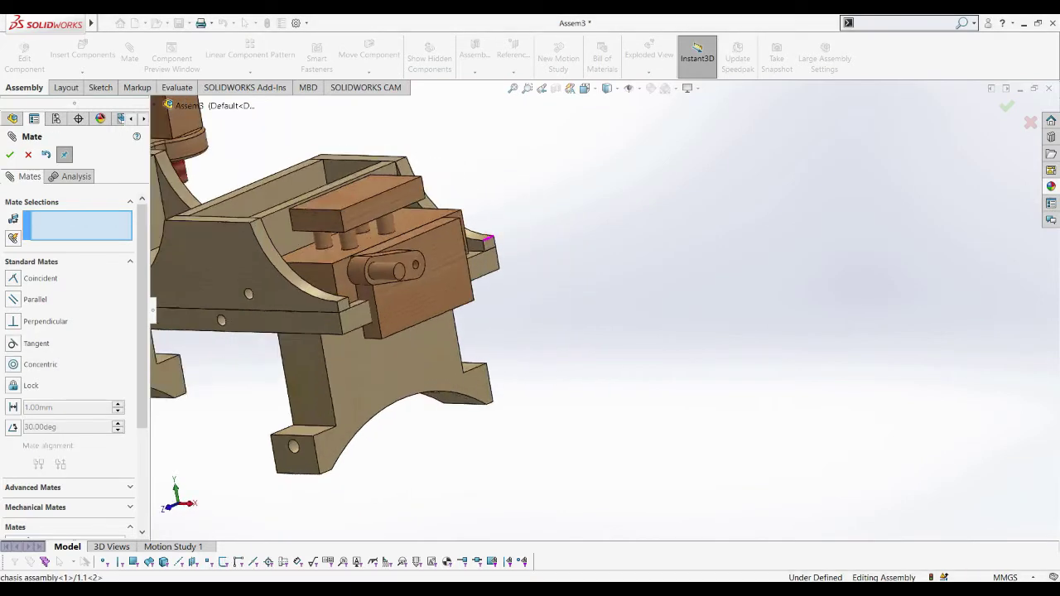
{"action": "middle_click_drag", "start_coordinate": [211, 216], "coordinate": [489, 241]}
{"action": "scroll", "coordinate": [231, 315], "scroll_direction": "down", "scroll_amount": 5}
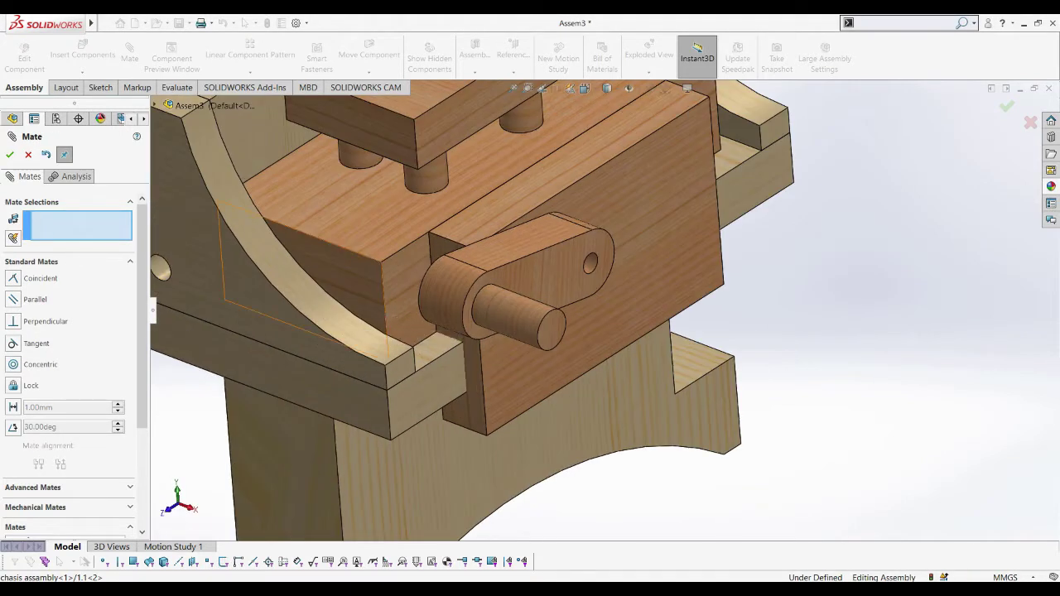
{"action": "middle_click_drag", "start_coordinate": [388, 311], "coordinate": [452, 290]}
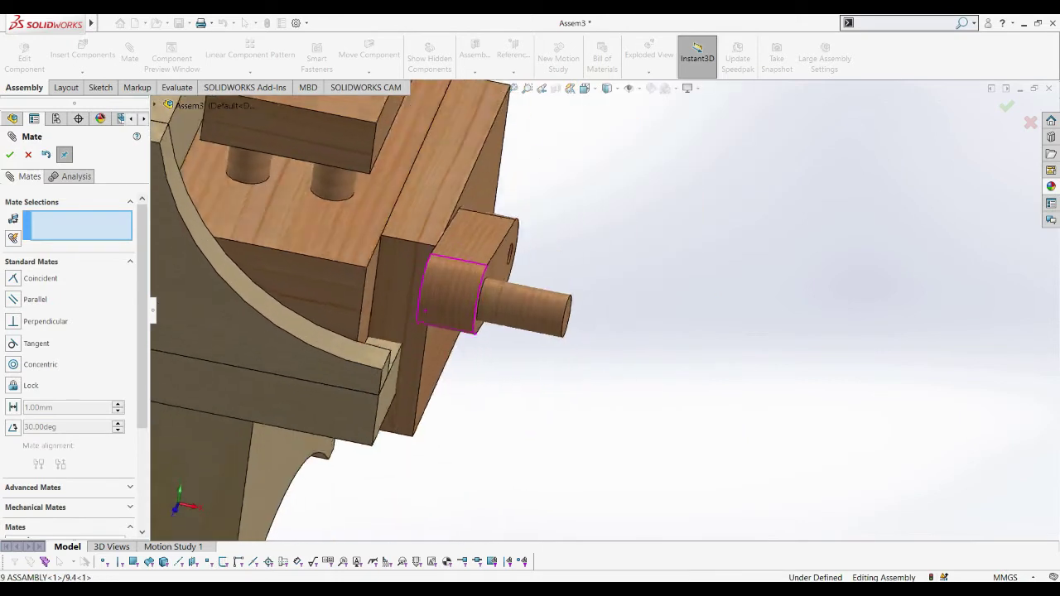
{"action": "key", "text": "Escape"}
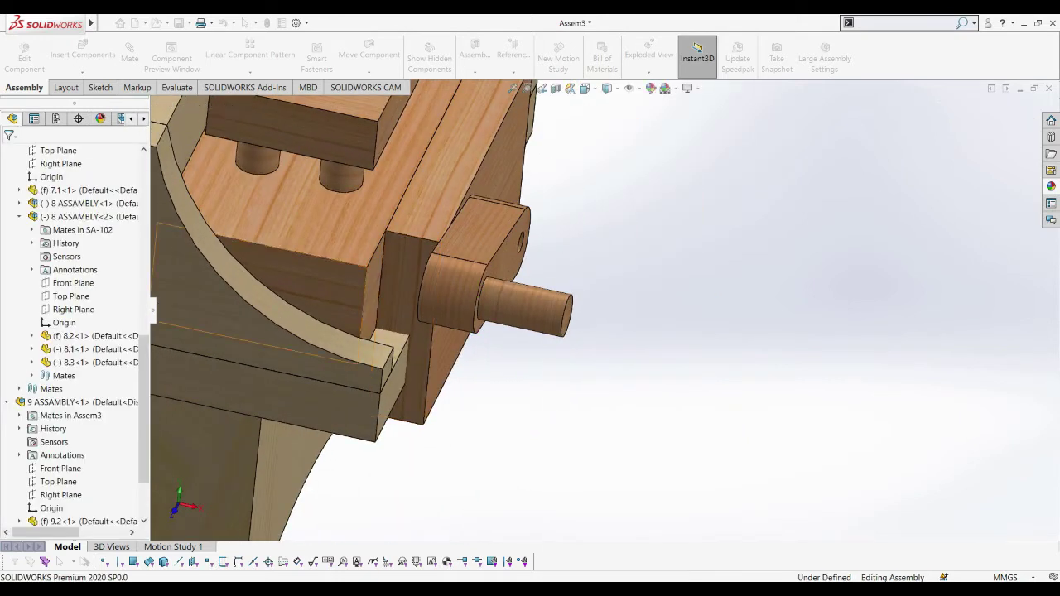
Step: Delete the wrong Coincident5 mate from the engine block's mates
{"action": "left_click", "coordinate": [340, 276]}
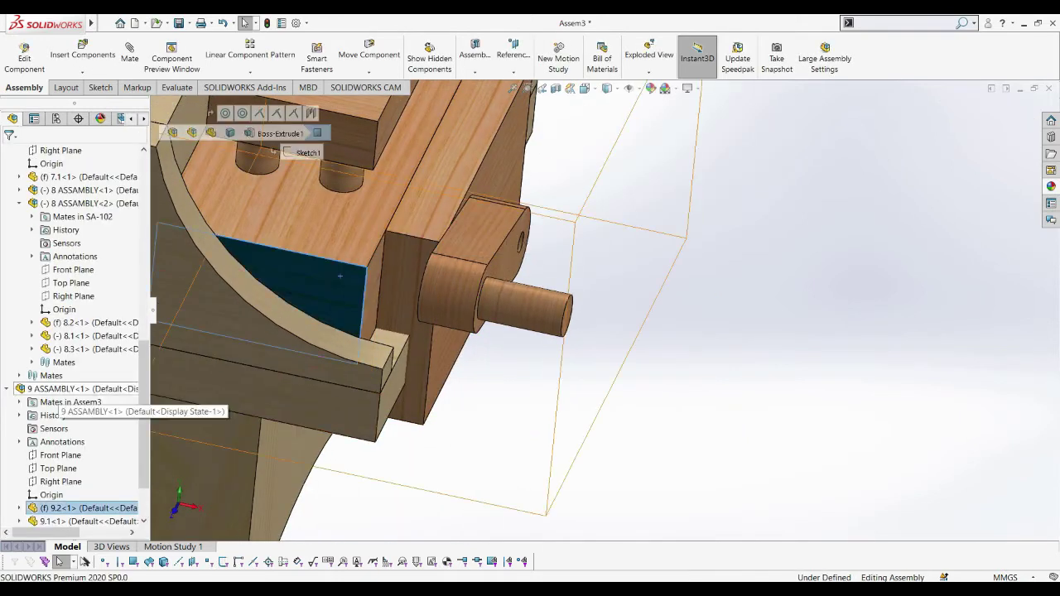
{"action": "left_click", "coordinate": [74, 388]}
{"action": "left_click", "coordinate": [92, 442]}
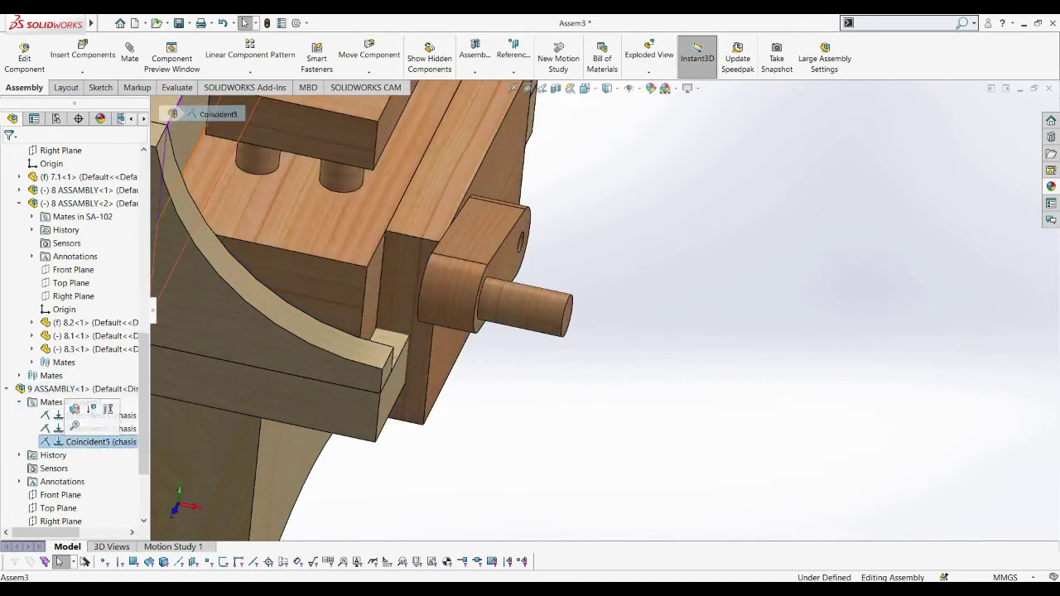
{"action": "right_click", "coordinate": [58, 442]}
{"action": "key", "text": "Escape"}
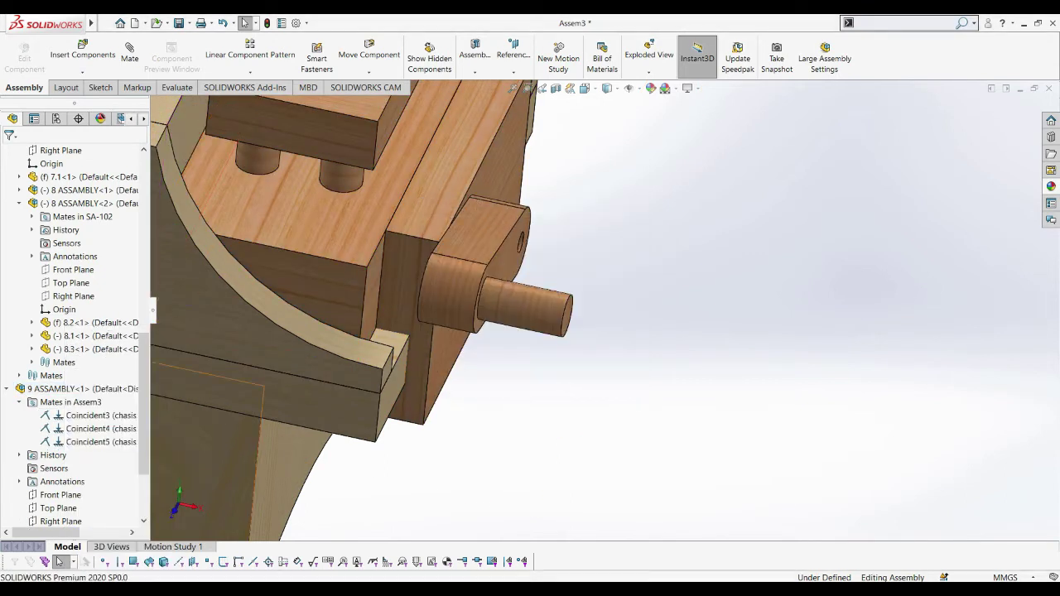
{"action": "right_click", "coordinate": [79, 441]}
{"action": "left_click", "coordinate": [122, 418]}
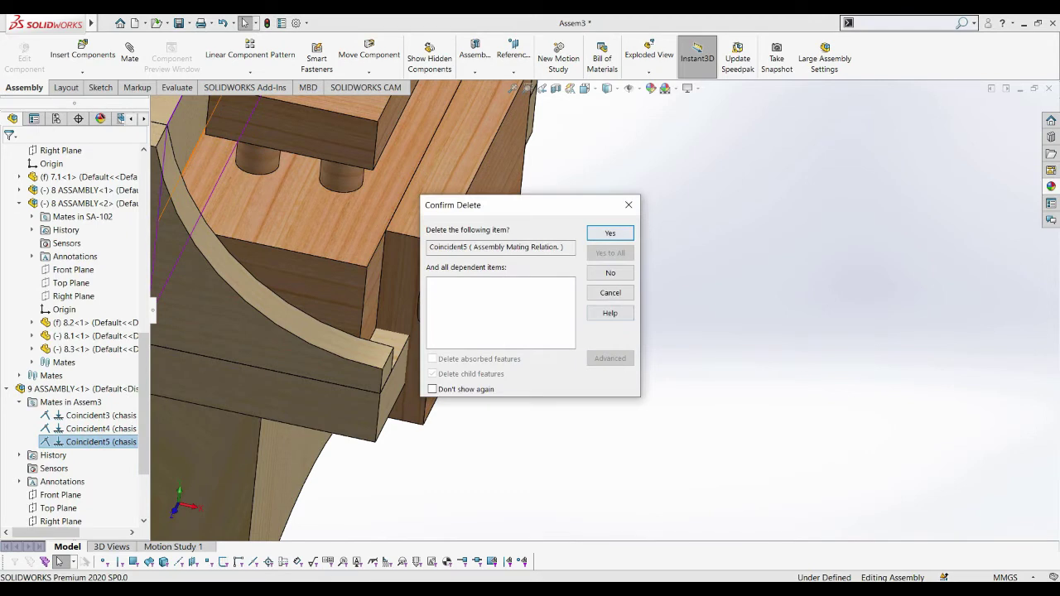
{"action": "left_click", "coordinate": [609, 233]}
Step: Add Coincident6 between a face of the 9.3 part and the chassis face
{"action": "left_click", "coordinate": [414, 249]}
{"action": "scroll", "coordinate": [450, 230], "scroll_direction": "down", "scroll_amount": 3}
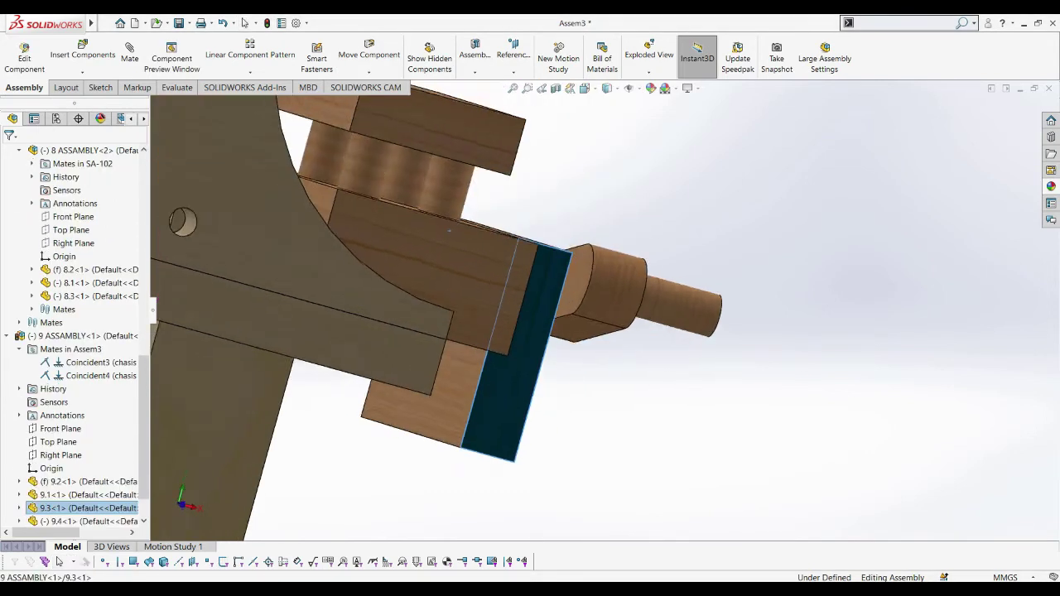
{"action": "middle_click_drag", "start_coordinate": [450, 230], "coordinate": [457, 388]}
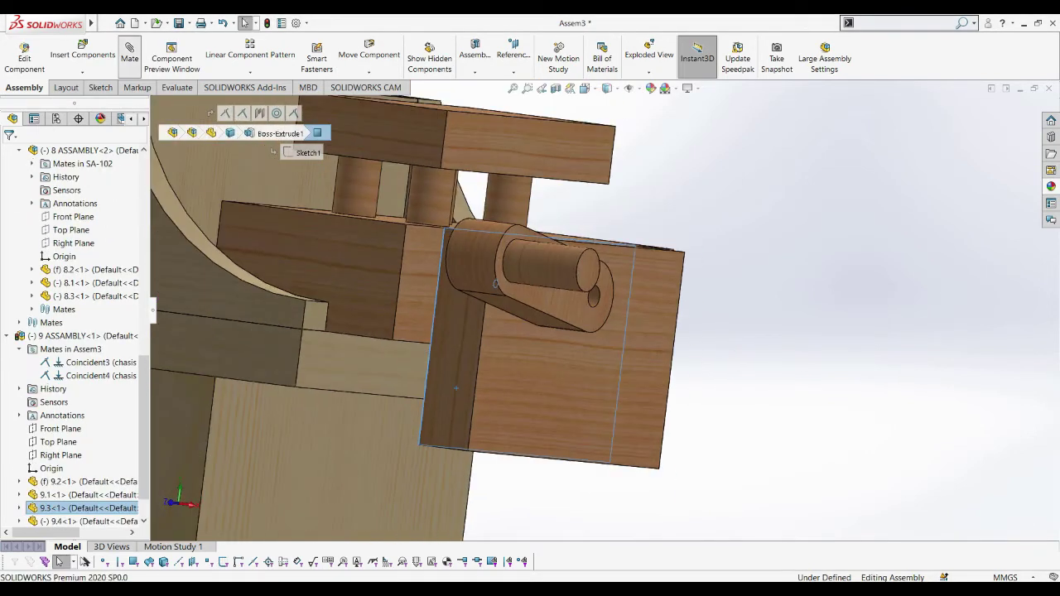
{"action": "left_click", "coordinate": [130, 51]}
{"action": "left_click", "coordinate": [327, 352]}
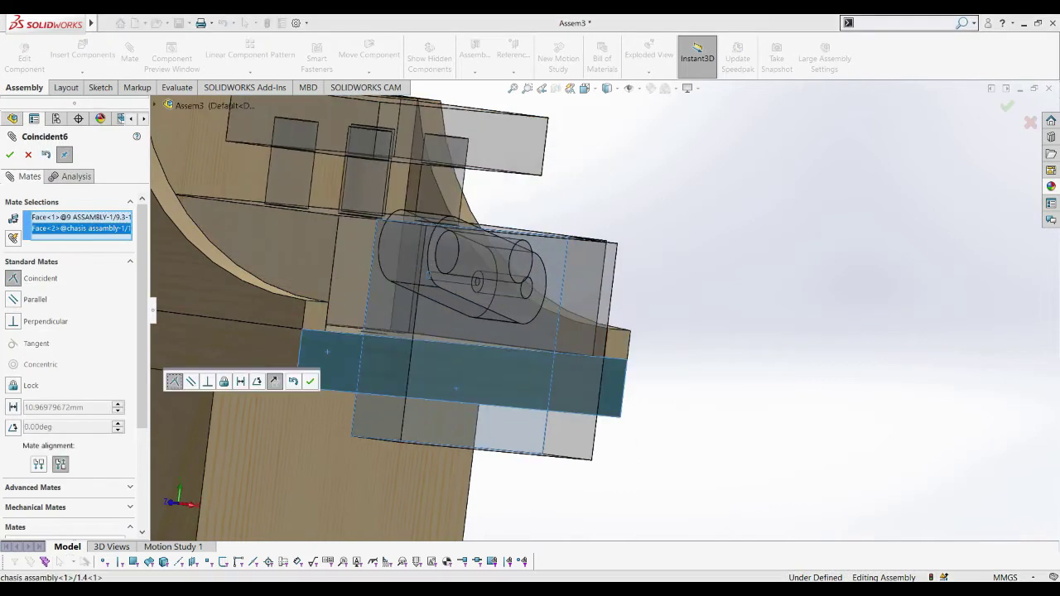
{"action": "key", "text": "Return"}
{"action": "scroll", "coordinate": [601, 368], "scroll_direction": "up", "scroll_amount": 5}
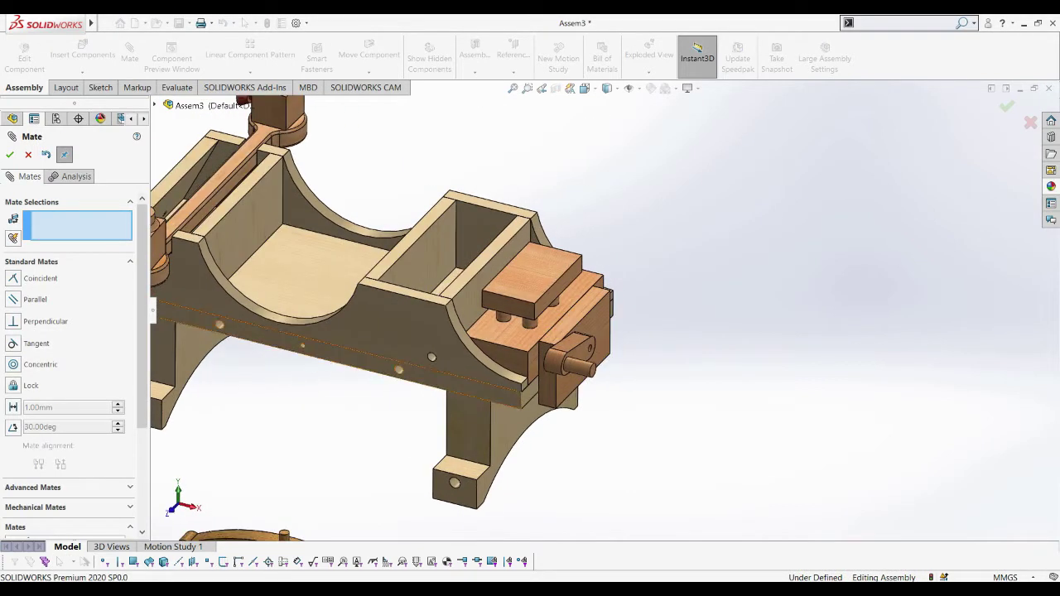
{"action": "key", "text": "Escape"}
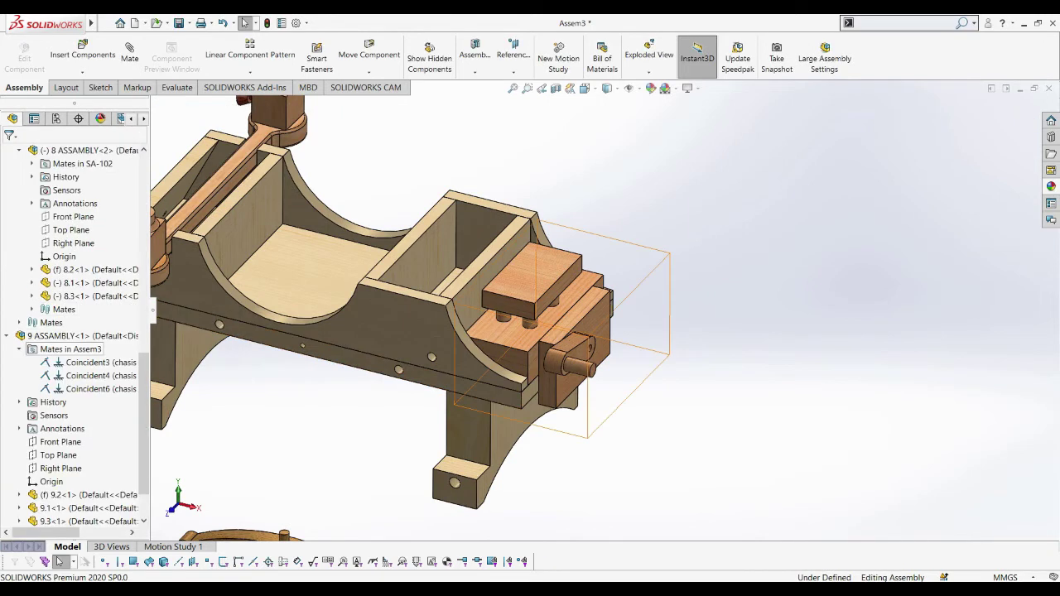
Step: Make the 9 ASSEMBLY subassembly flexible and drag the bracket pin to confirm it moves
{"action": "right_click", "coordinate": [72, 335]}
{"action": "left_click", "coordinate": [151, 171]}
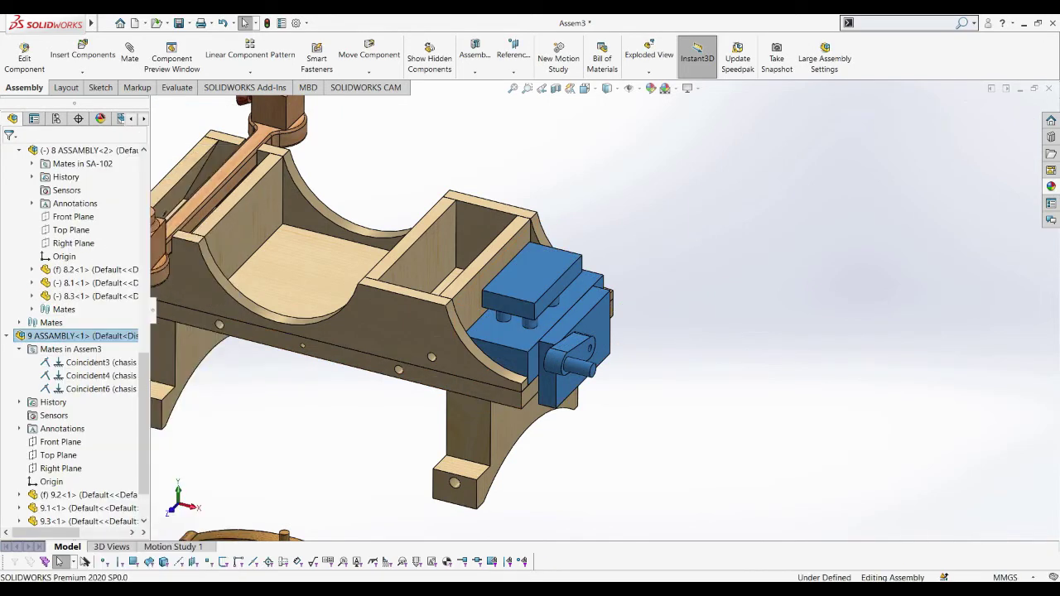
{"action": "left_click_drag", "start_coordinate": [580, 365], "coordinate": [584, 341]}
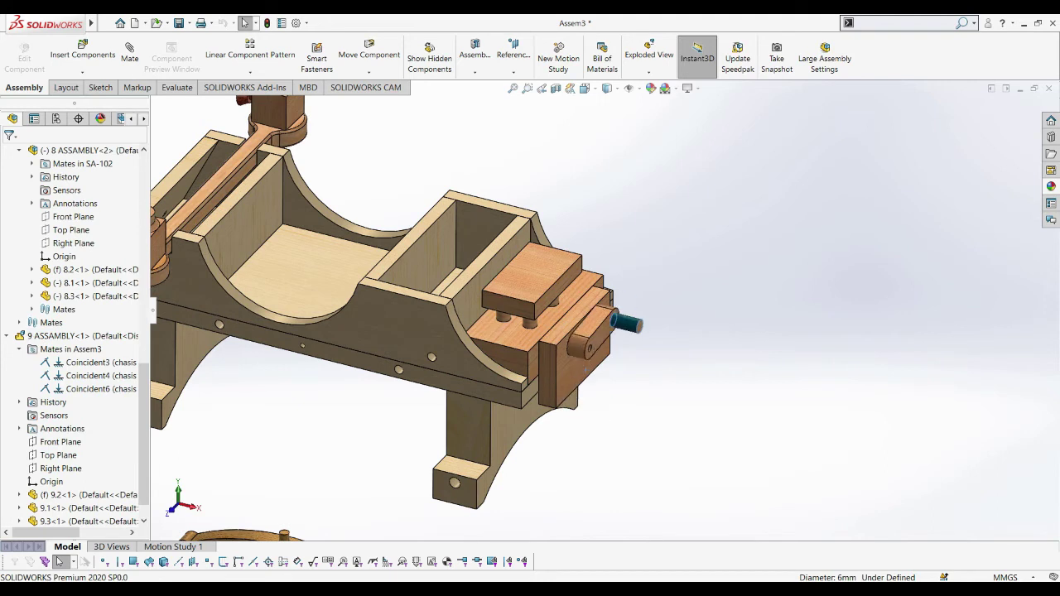
{"action": "right_click", "coordinate": [45, 309]}
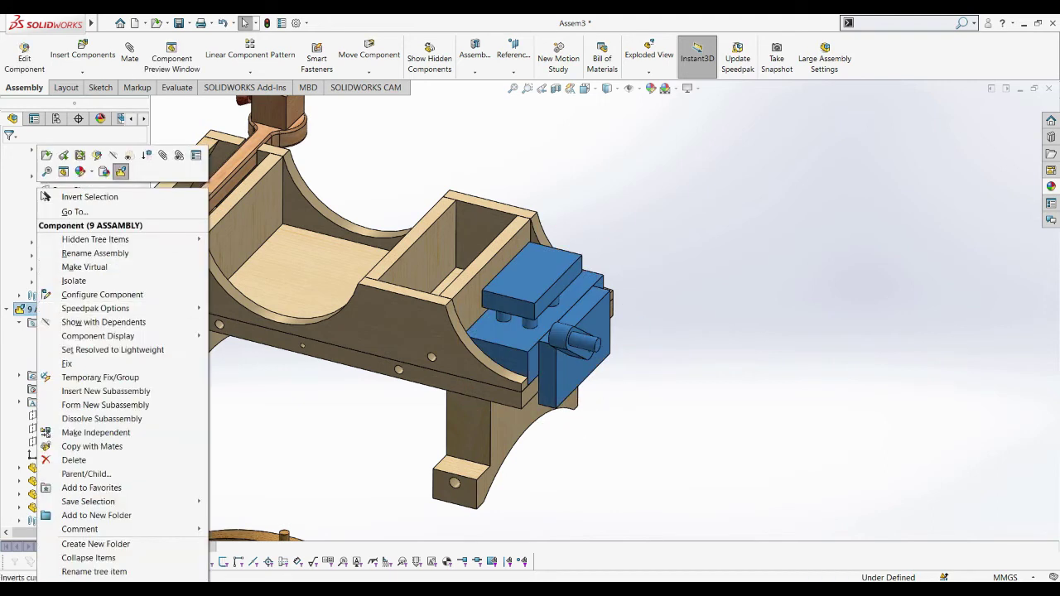
{"action": "key", "text": "Escape"}
{"action": "key", "text": "Escape"}
Step: Switch to isometric, then front view, and select the leaf spring
{"action": "key", "text": "ctrl+7"}
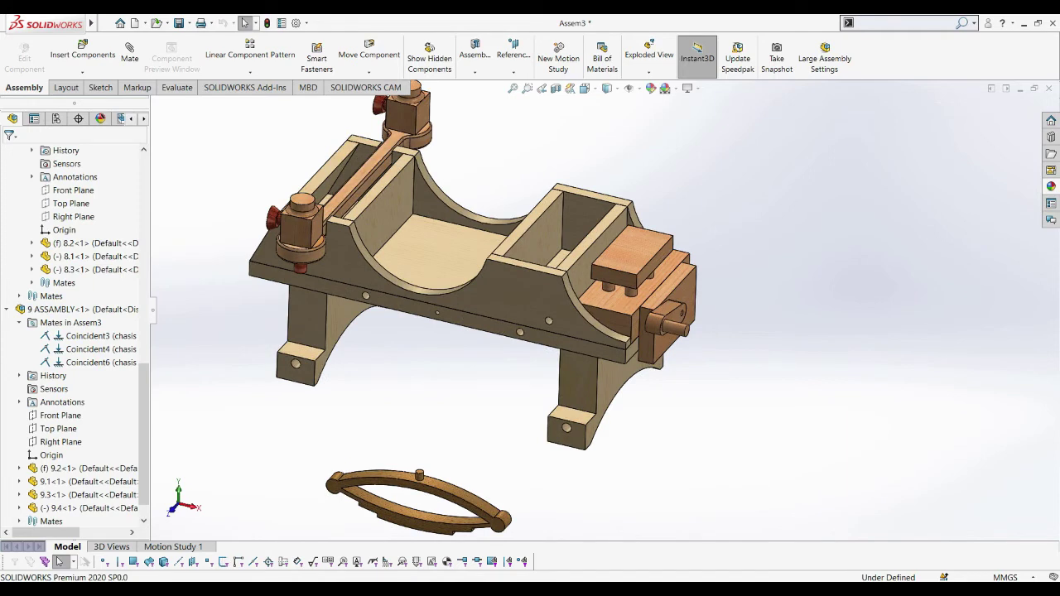
{"action": "key", "text": "ctrl+8"}
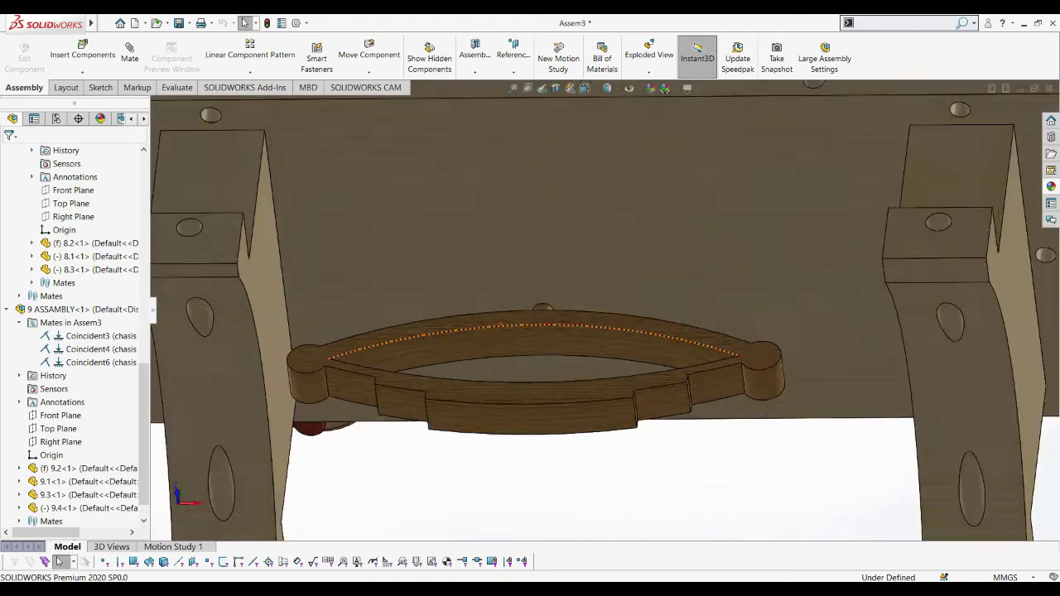
{"action": "scroll", "coordinate": [486, 364], "scroll_direction": "down", "scroll_amount": 10}
{"action": "left_click", "coordinate": [579, 300]}
{"action": "scroll", "coordinate": [578, 300], "scroll_direction": "up", "scroll_amount": 3}
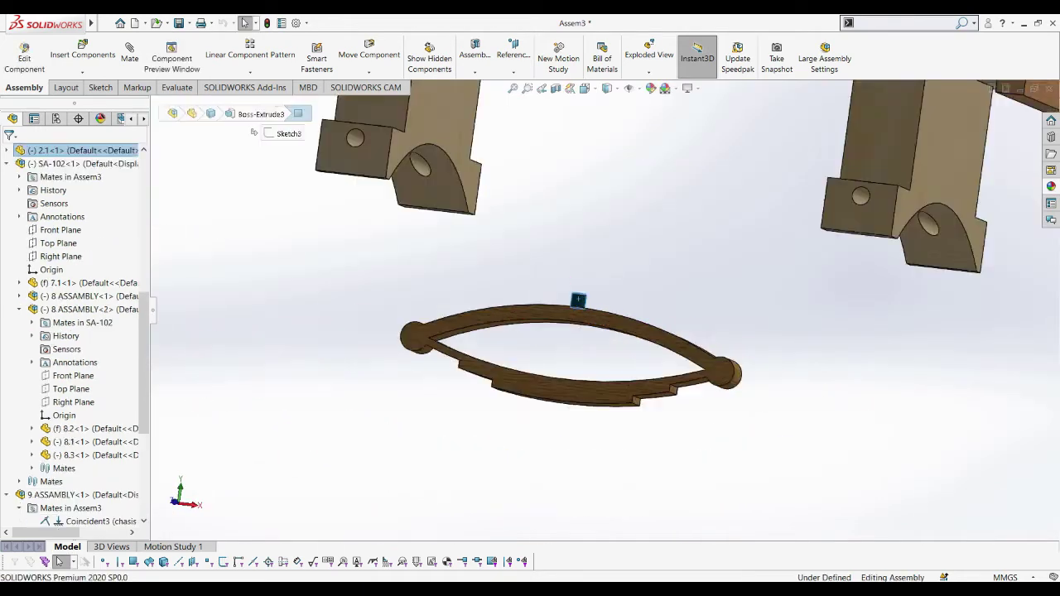
{"action": "scroll", "coordinate": [579, 299], "scroll_direction": "up", "scroll_amount": 5}
Step: Mate a leaf spring face parallel to the chassis hole face and drag the spring beside the chassis
{"action": "left_click", "coordinate": [129, 52]}
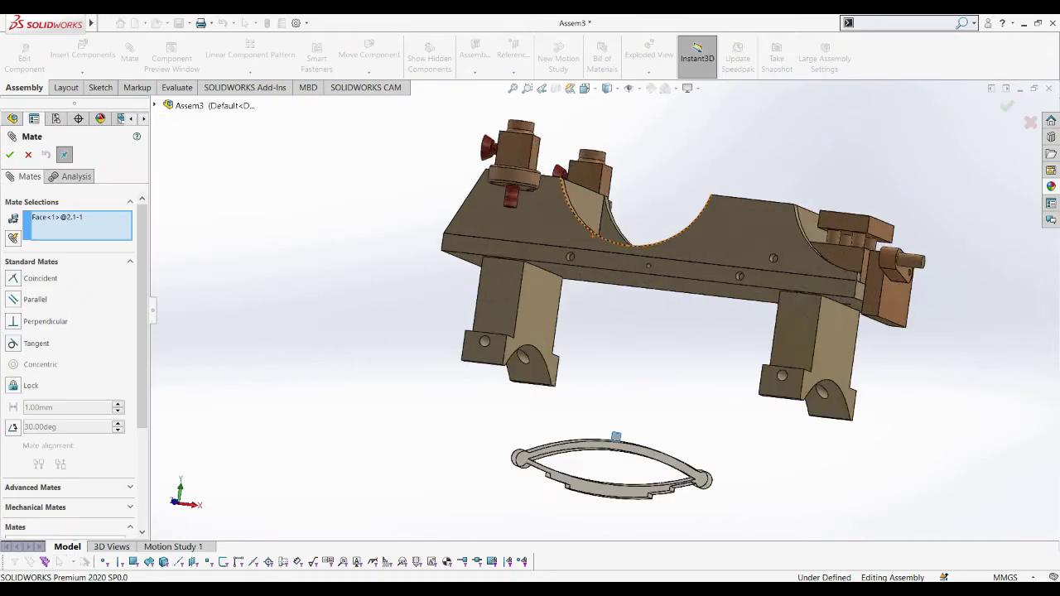
{"action": "scroll", "coordinate": [454, 354], "scroll_direction": "down", "scroll_amount": 5}
{"action": "scroll", "coordinate": [454, 355], "scroll_direction": "down", "scroll_amount": 5}
{"action": "left_click", "coordinate": [483, 317]}
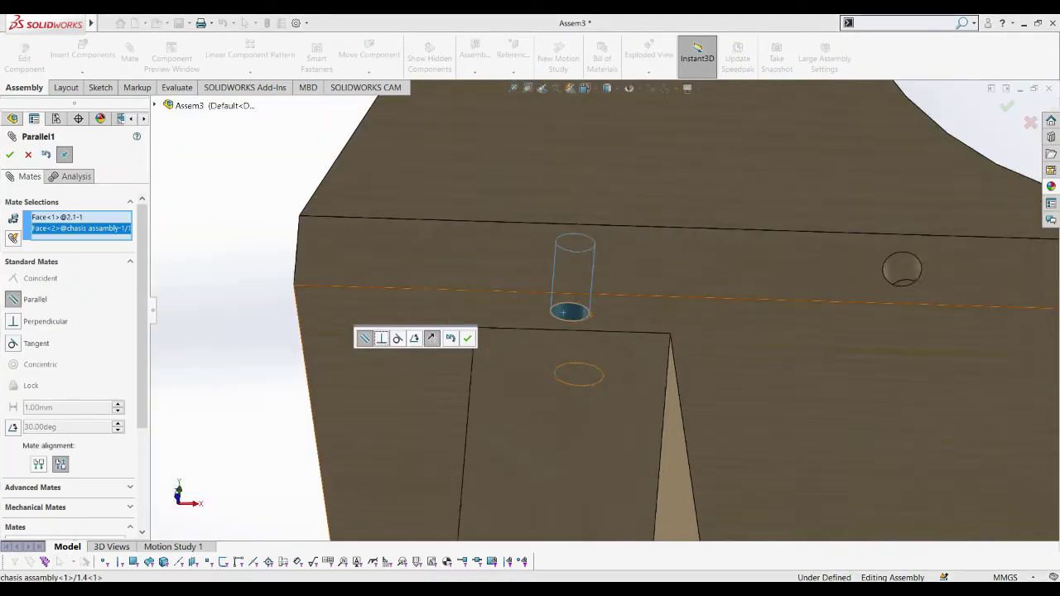
{"action": "key", "text": "Return"}
{"action": "key", "text": "Return"}
{"action": "scroll", "coordinate": [630, 357], "scroll_direction": "up", "scroll_amount": 5}
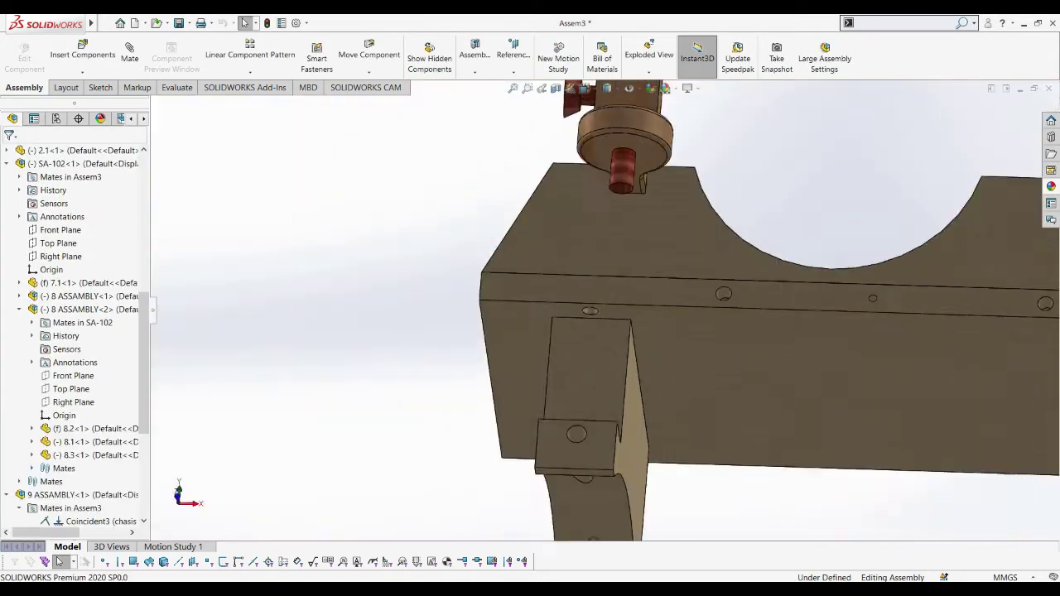
{"action": "scroll", "coordinate": [630, 356], "scroll_direction": "up", "scroll_amount": 5}
{"action": "left_click_drag", "start_coordinate": [605, 479], "coordinate": [531, 381]}
{"action": "scroll", "coordinate": [531, 381], "scroll_direction": "up", "scroll_amount": 3}
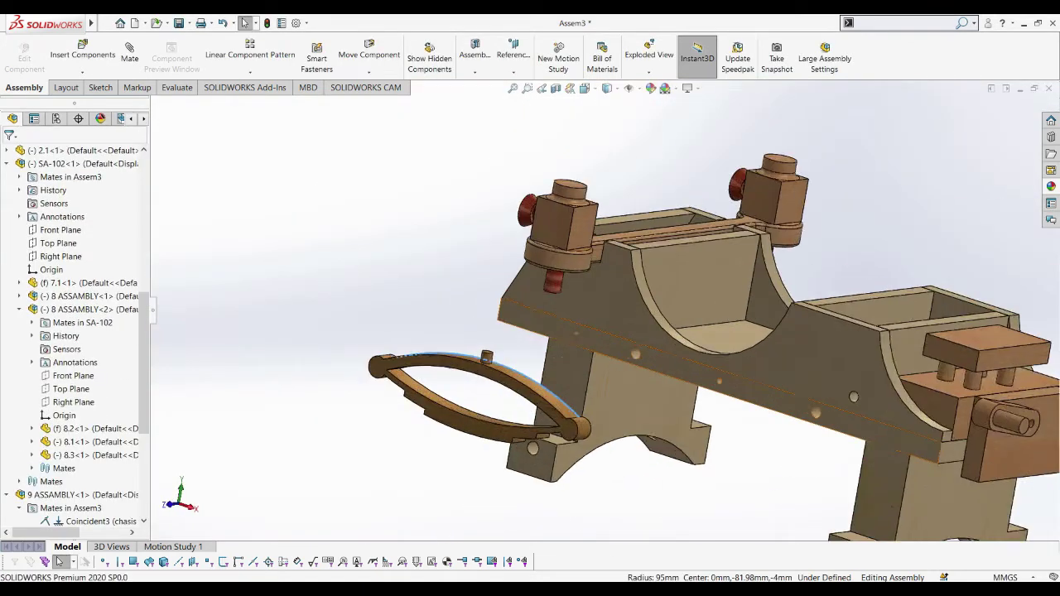
{"action": "scroll", "coordinate": [531, 381], "scroll_direction": "up", "scroll_amount": 3}
{"action": "scroll", "coordinate": [530, 381], "scroll_direction": "up", "scroll_amount": 3}
Step: Make the pin parallel to the chassis hole face, replacing a wrongly picked chassis face
{"action": "left_click", "coordinate": [400, 270]}
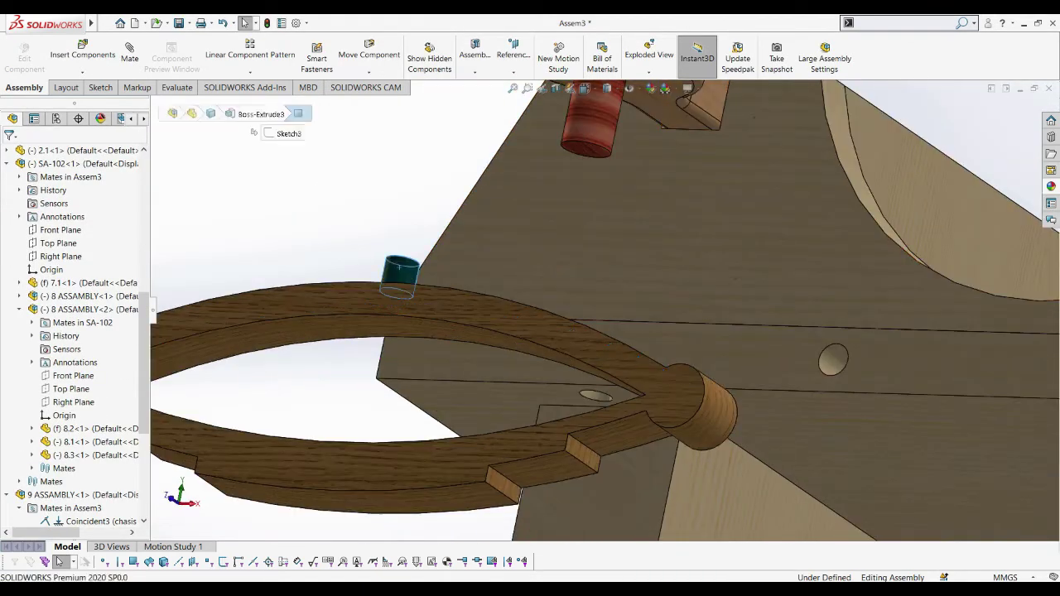
{"action": "left_click", "coordinate": [129, 51]}
{"action": "scroll", "coordinate": [597, 396], "scroll_direction": "up", "scroll_amount": 5}
{"action": "scroll", "coordinate": [596, 396], "scroll_direction": "up", "scroll_amount": 3}
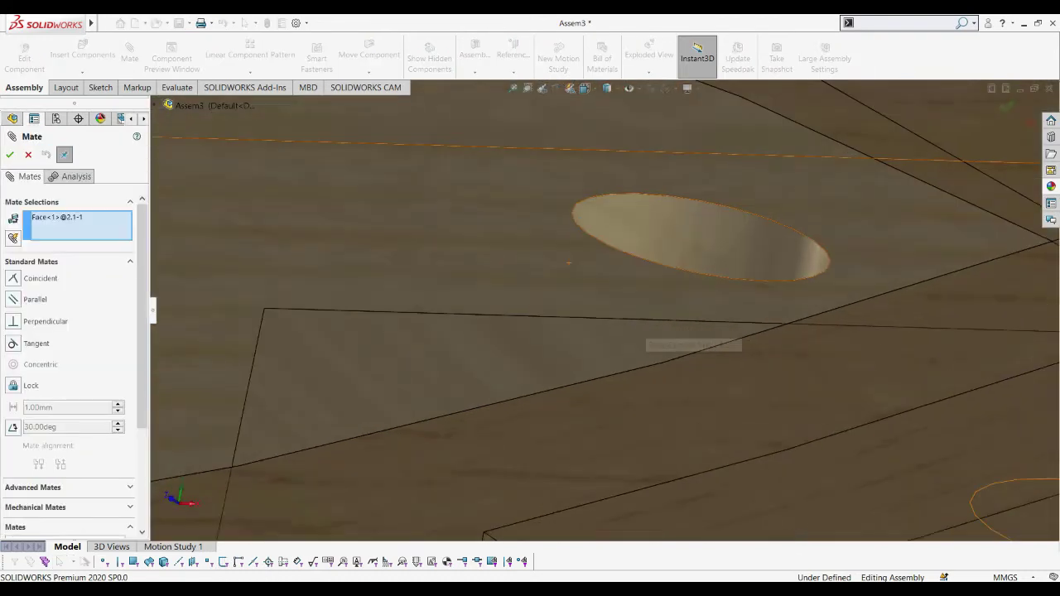
{"action": "left_click", "coordinate": [659, 267]}
{"action": "right_click", "coordinate": [96, 227]}
{"action": "left_click", "coordinate": [116, 250]}
{"action": "left_click", "coordinate": [664, 256]}
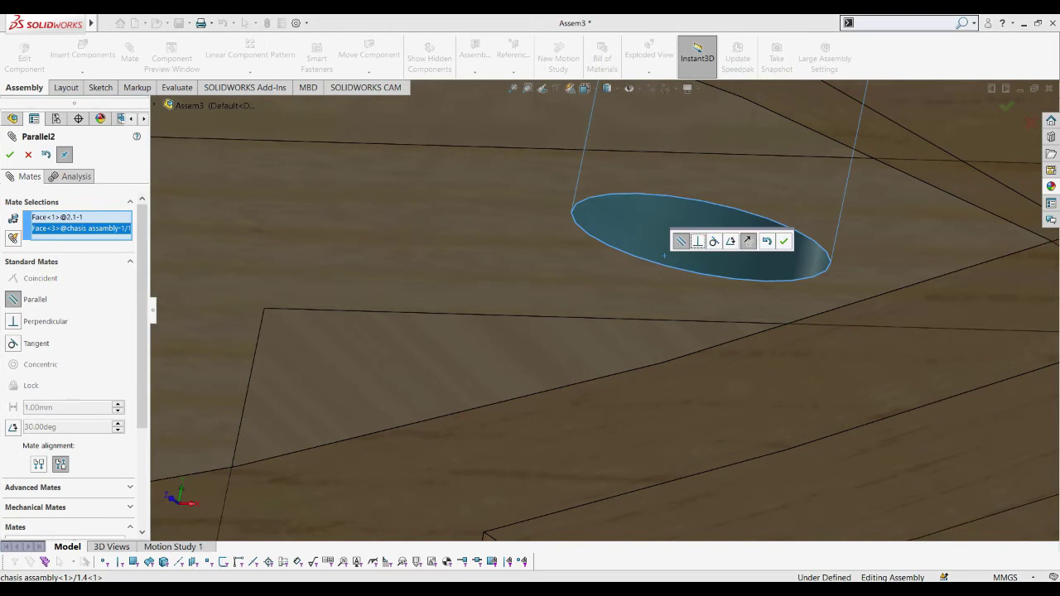
{"action": "scroll", "coordinate": [665, 256], "scroll_direction": "down", "scroll_amount": 5}
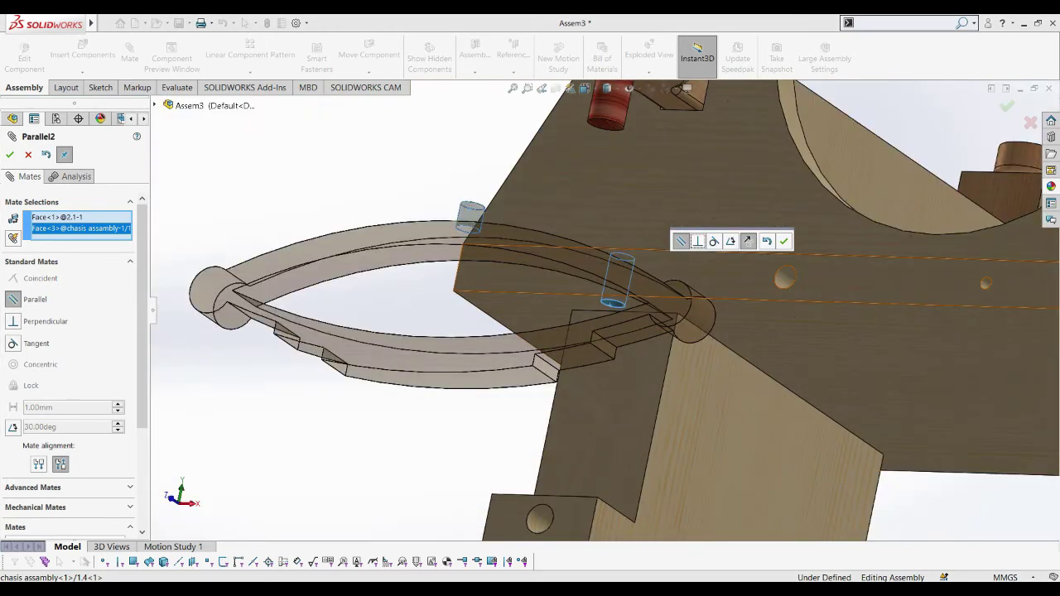
{"action": "key", "text": "Return"}
{"action": "key", "text": "Return"}
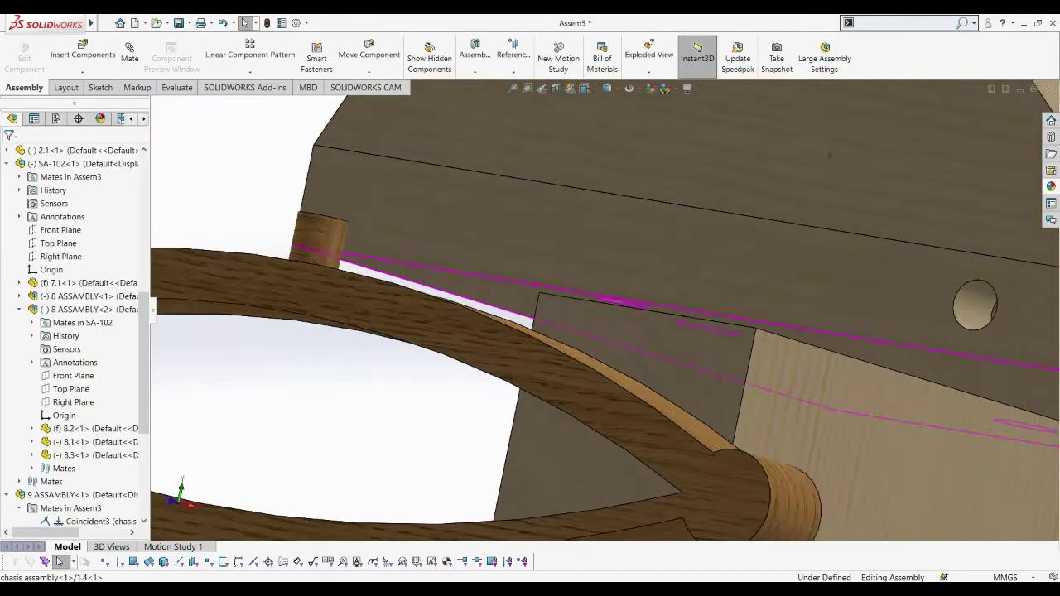
{"action": "key", "text": "Return"}
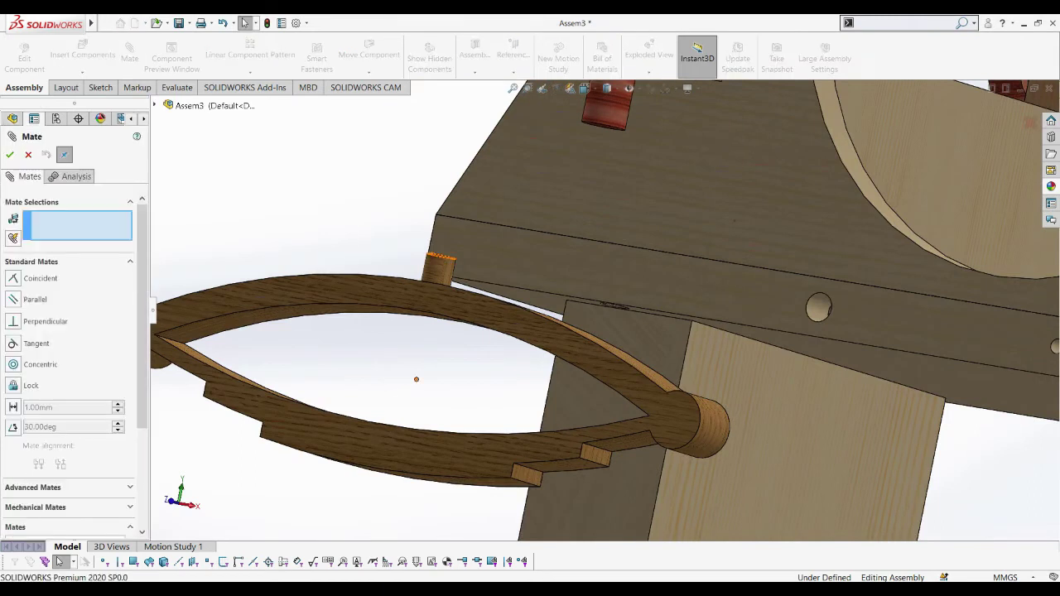
Step: Make a point on the pin coincident with the chassis hole edge
{"action": "left_click", "coordinate": [414, 377]}
{"action": "scroll", "coordinate": [183, 400], "scroll_direction": "down", "scroll_amount": 5}
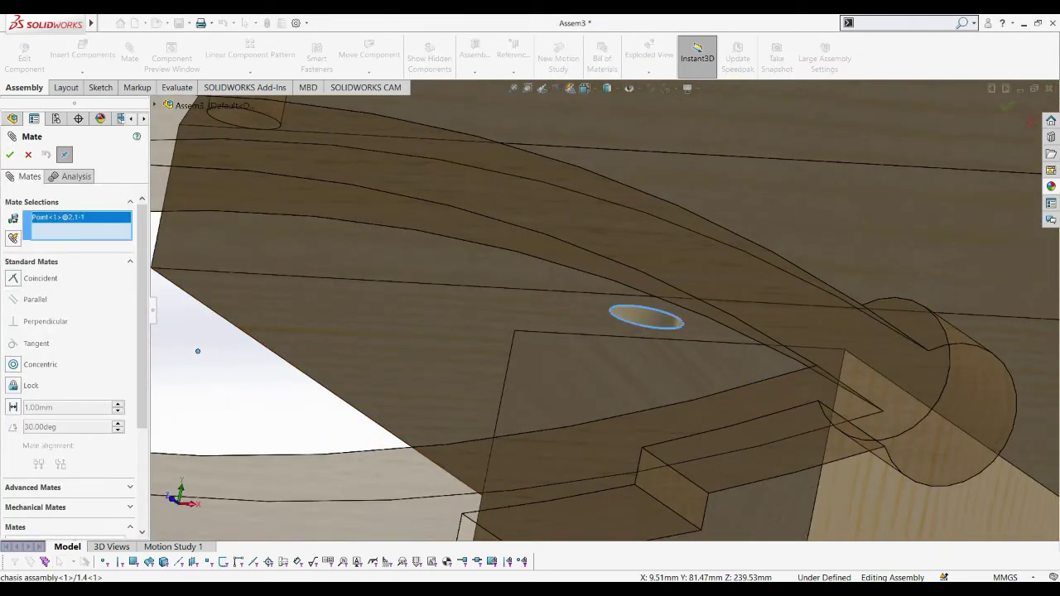
{"action": "scroll", "coordinate": [646, 319], "scroll_direction": "up", "scroll_amount": 2}
{"action": "left_click", "coordinate": [647, 328]}
{"action": "scroll", "coordinate": [646, 323], "scroll_direction": "up", "scroll_amount": 5}
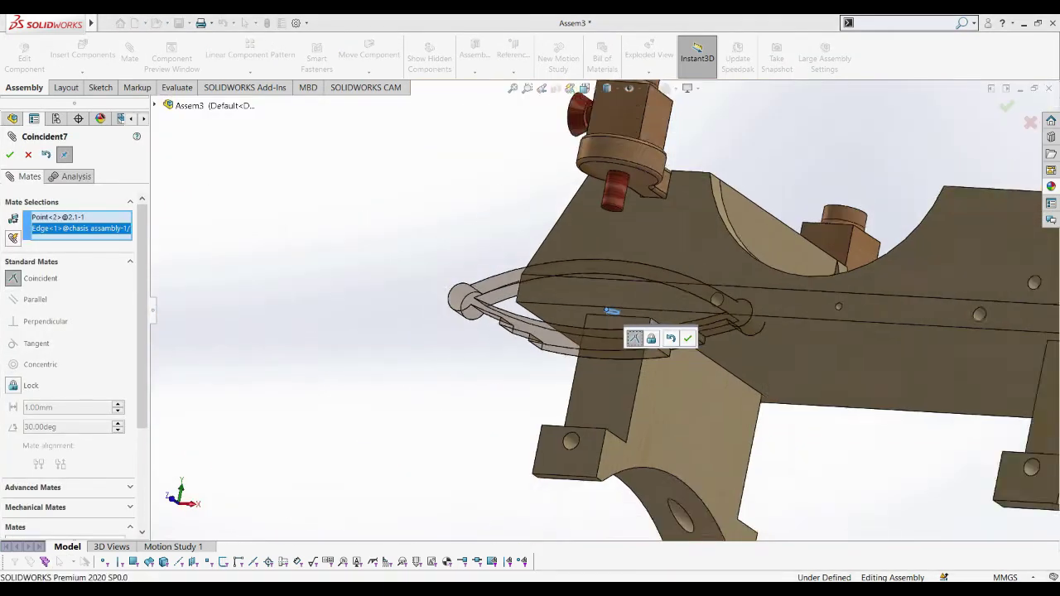
{"action": "scroll", "coordinate": [629, 323], "scroll_direction": "down", "scroll_amount": 2}
{"action": "scroll", "coordinate": [655, 331], "scroll_direction": "down", "scroll_amount": 2}
{"action": "left_click", "coordinate": [688, 338]}
{"action": "scroll", "coordinate": [667, 343], "scroll_direction": "down", "scroll_amount": 5}
{"action": "key", "text": "Escape"}
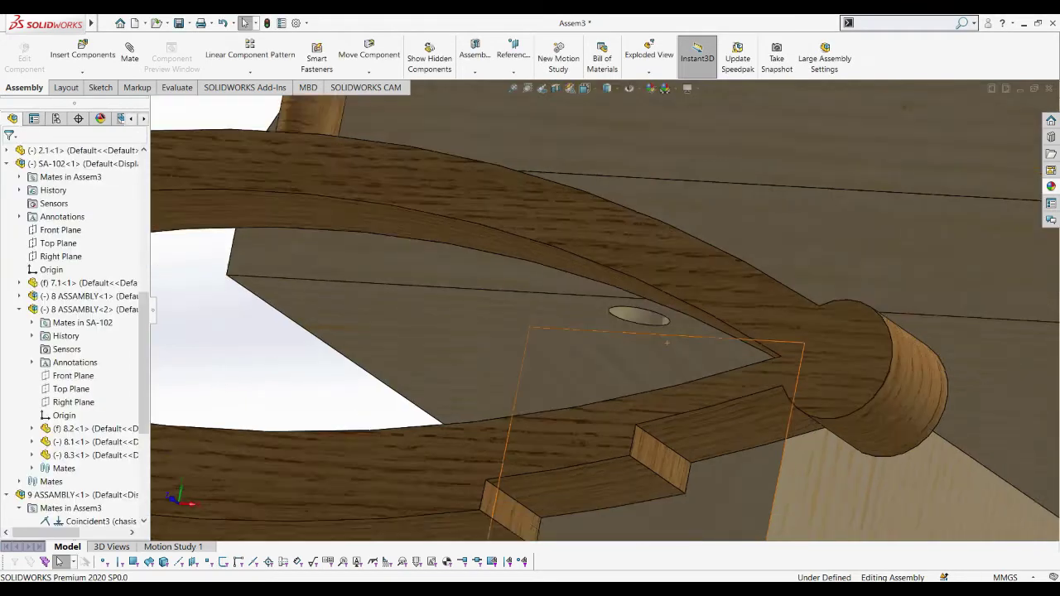
Step: Drag the leaf spring to a new position and select the pin's top edge
{"action": "scroll", "coordinate": [667, 342], "scroll_direction": "up", "scroll_amount": 5}
{"action": "left_click_drag", "start_coordinate": [542, 331], "coordinate": [539, 427]}
{"action": "scroll", "coordinate": [538, 426], "scroll_direction": "down", "scroll_amount": 5}
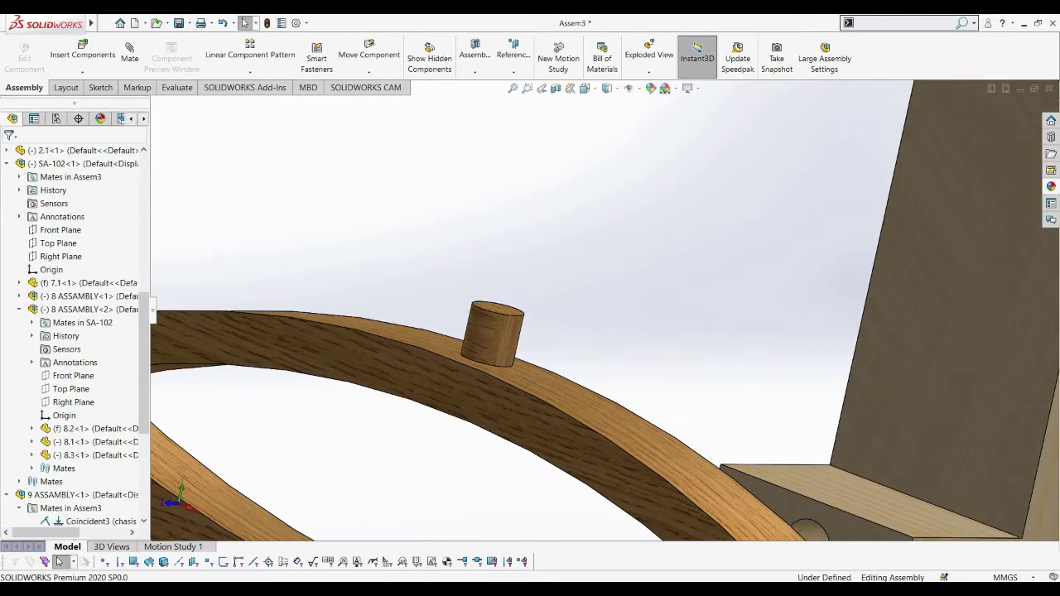
{"action": "left_click", "coordinate": [497, 308]}
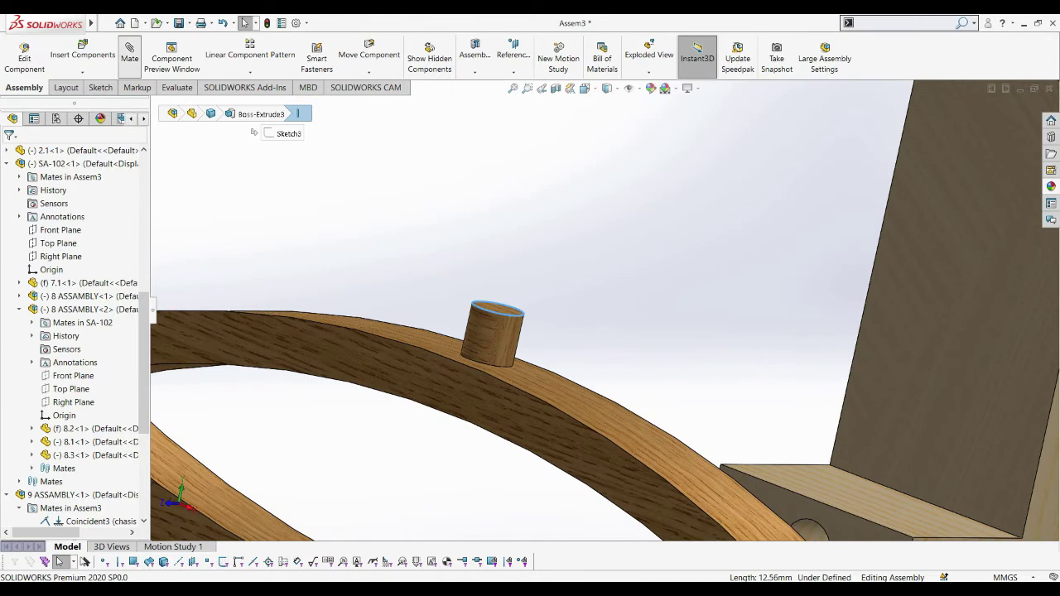
Step: Try mating the pin's top edge with the hole face under the chassis
{"action": "left_click", "coordinate": [130, 52]}
{"action": "scroll", "coordinate": [729, 249], "scroll_direction": "up", "scroll_amount": 5}
{"action": "scroll", "coordinate": [729, 249], "scroll_direction": "down", "scroll_amount": 5}
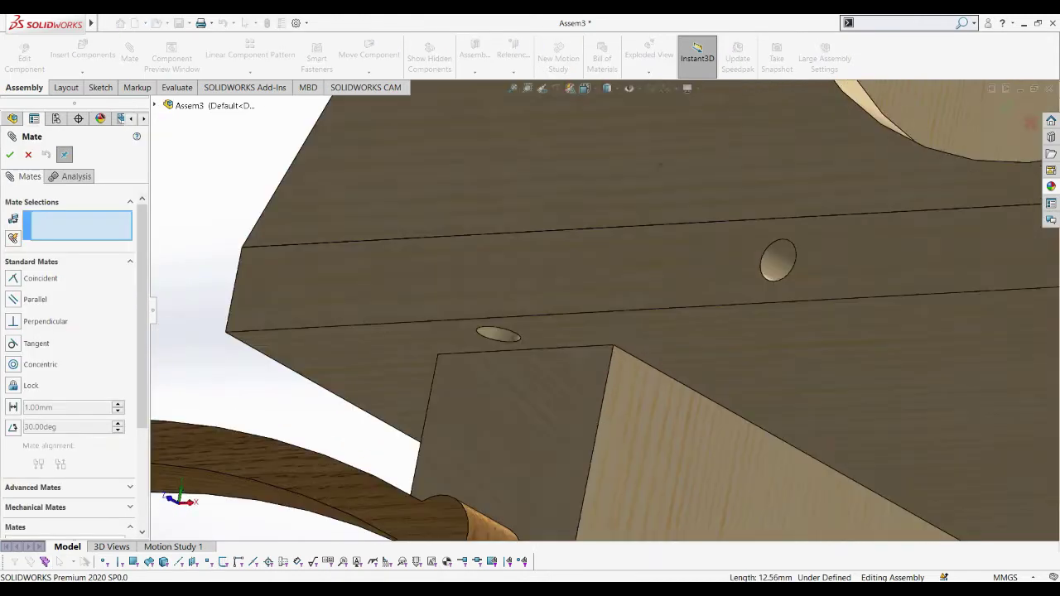
{"action": "left_click", "coordinate": [499, 334]}
{"action": "scroll", "coordinate": [499, 333], "scroll_direction": "up", "scroll_amount": 2}
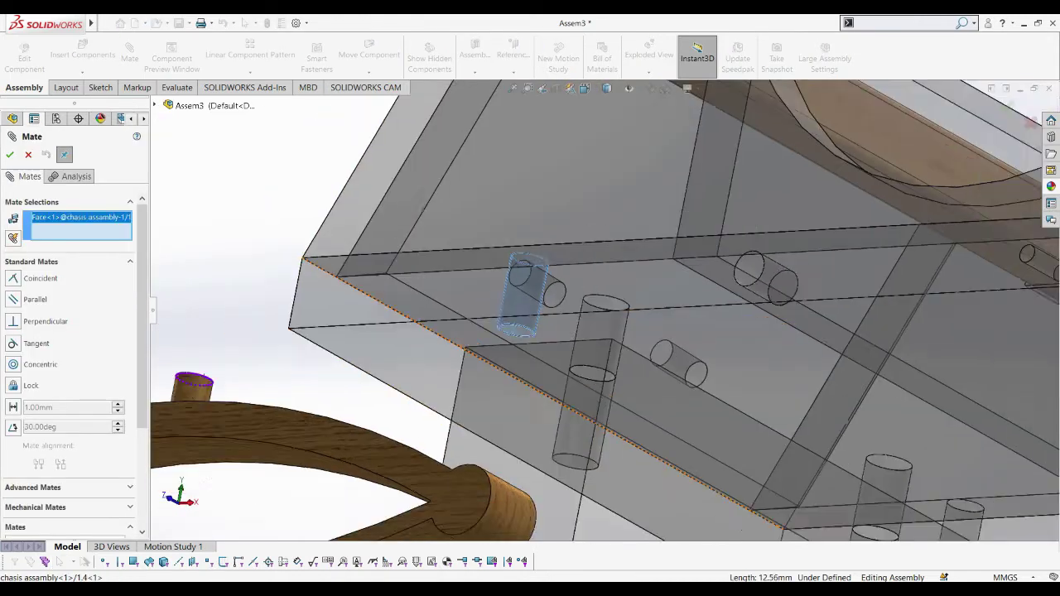
{"action": "scroll", "coordinate": [606, 314], "scroll_direction": "up", "scroll_amount": 3}
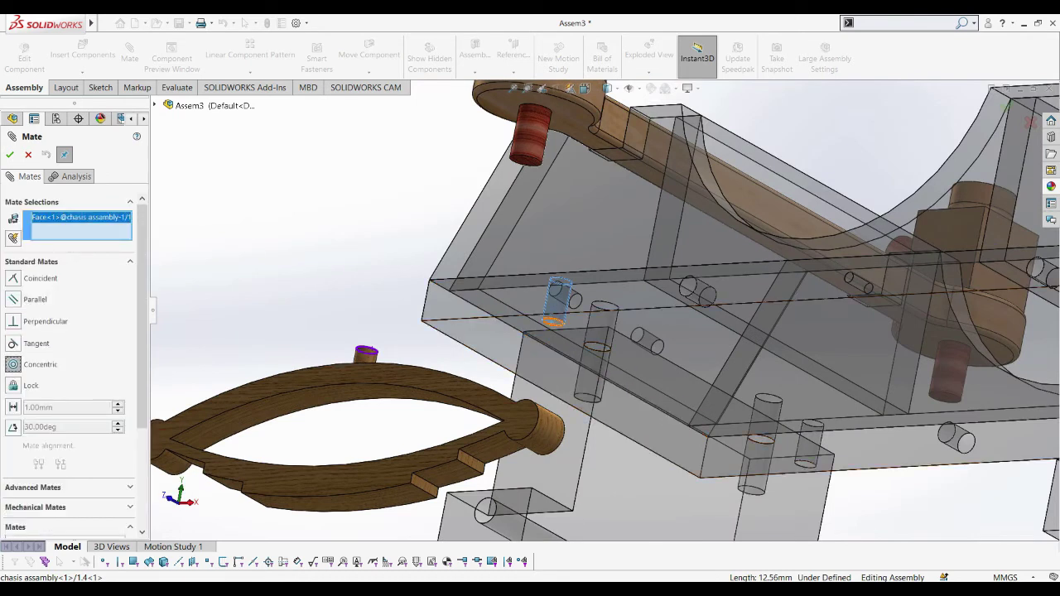
{"action": "scroll", "coordinate": [529, 334], "scroll_direction": "down", "scroll_amount": 3}
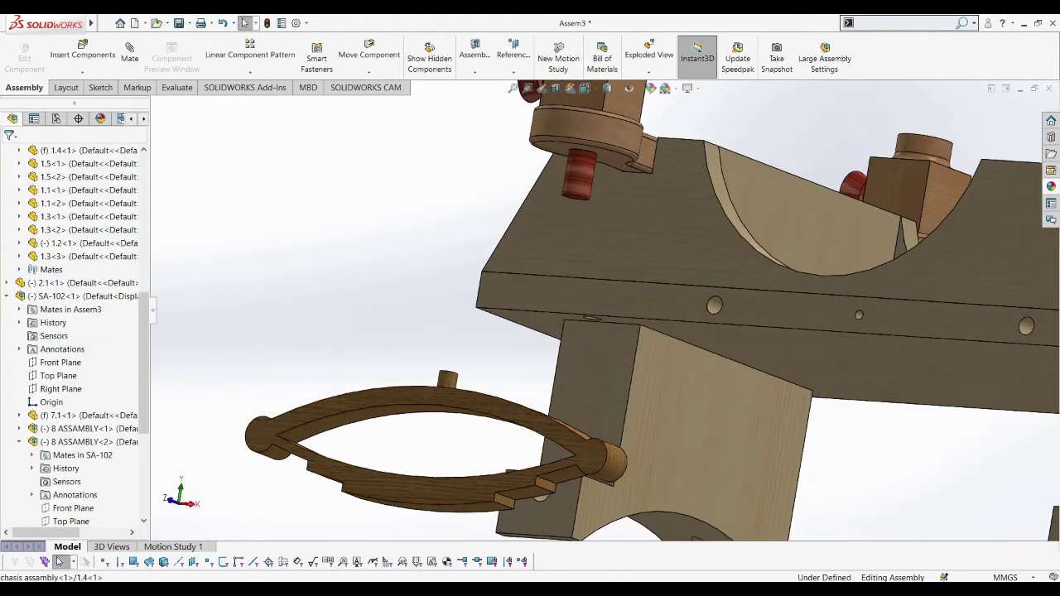
Step: Mate the pin's top face coincident with the chassis hole edge
{"action": "left_click_drag", "start_coordinate": [460, 379], "coordinate": [508, 397]}
{"action": "scroll", "coordinate": [401, 406], "scroll_direction": "down", "scroll_amount": 5}
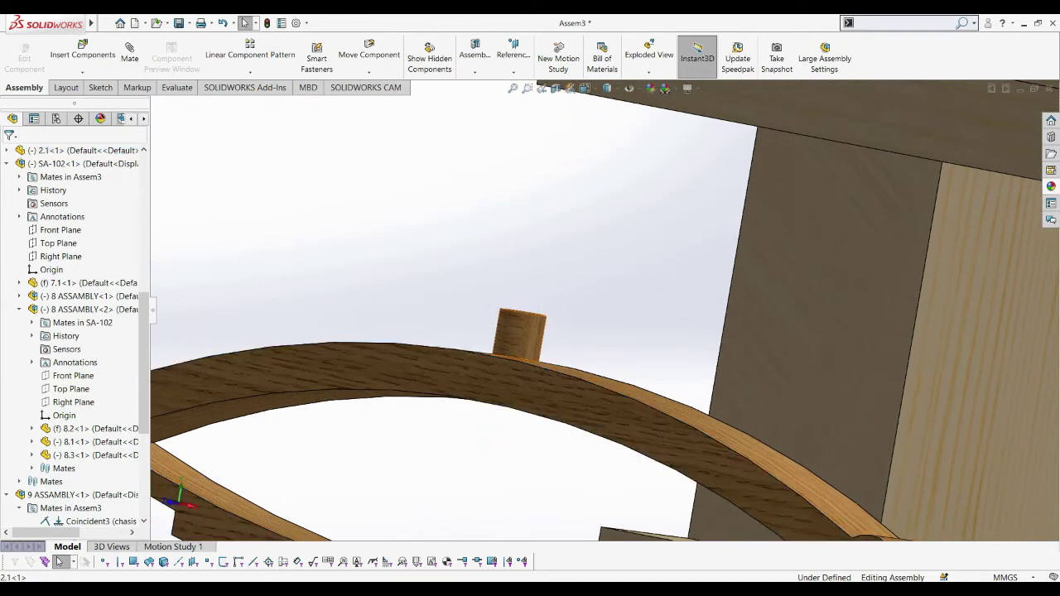
{"action": "left_click", "coordinate": [522, 313]}
{"action": "scroll", "coordinate": [530, 319], "scroll_direction": "up", "scroll_amount": 3}
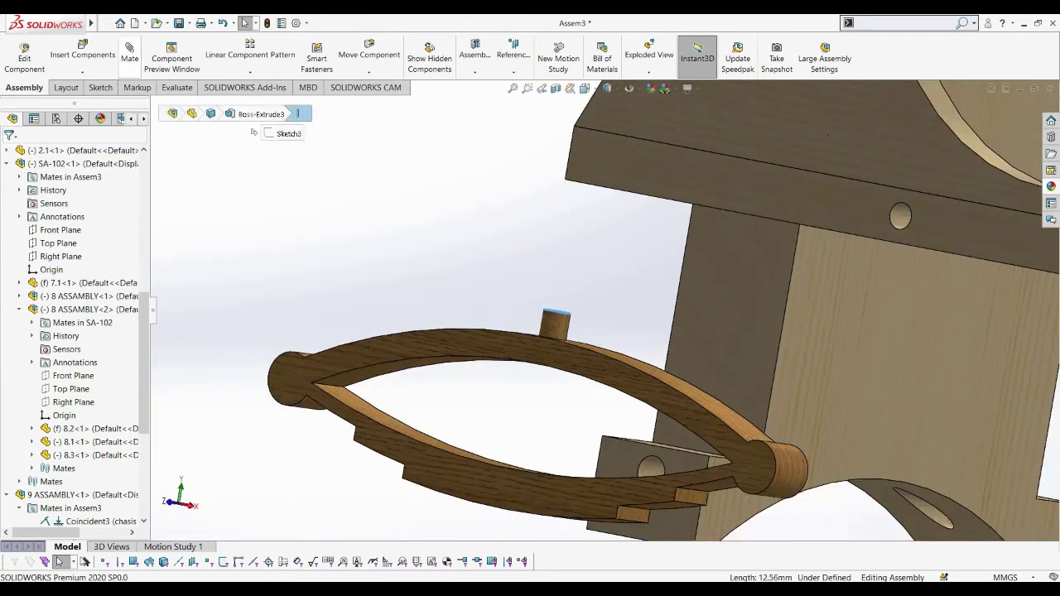
{"action": "left_click", "coordinate": [130, 52]}
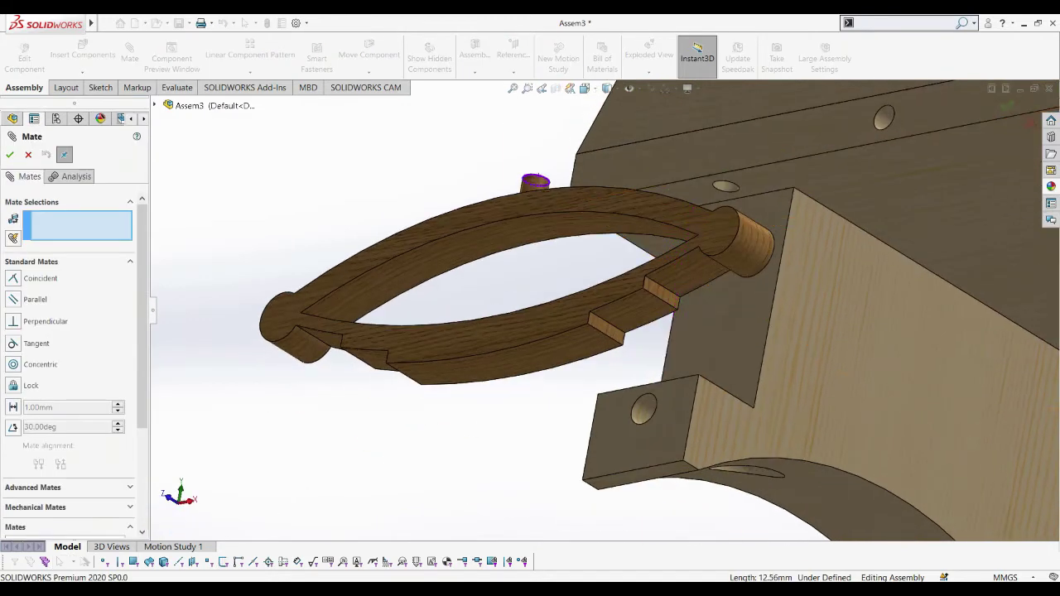
{"action": "left_click", "coordinate": [726, 187]}
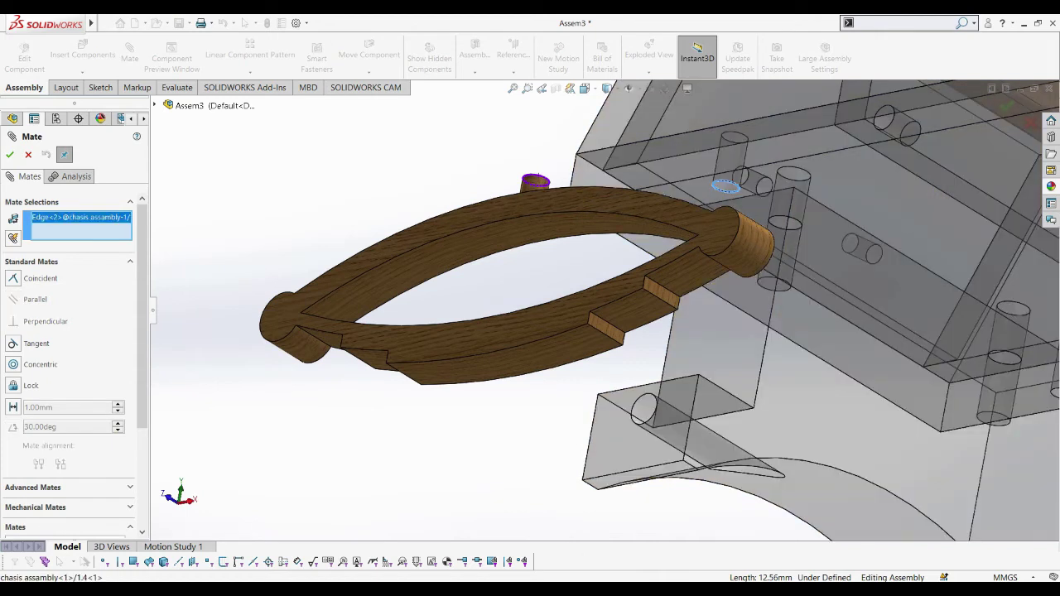
{"action": "key", "text": "Return"}
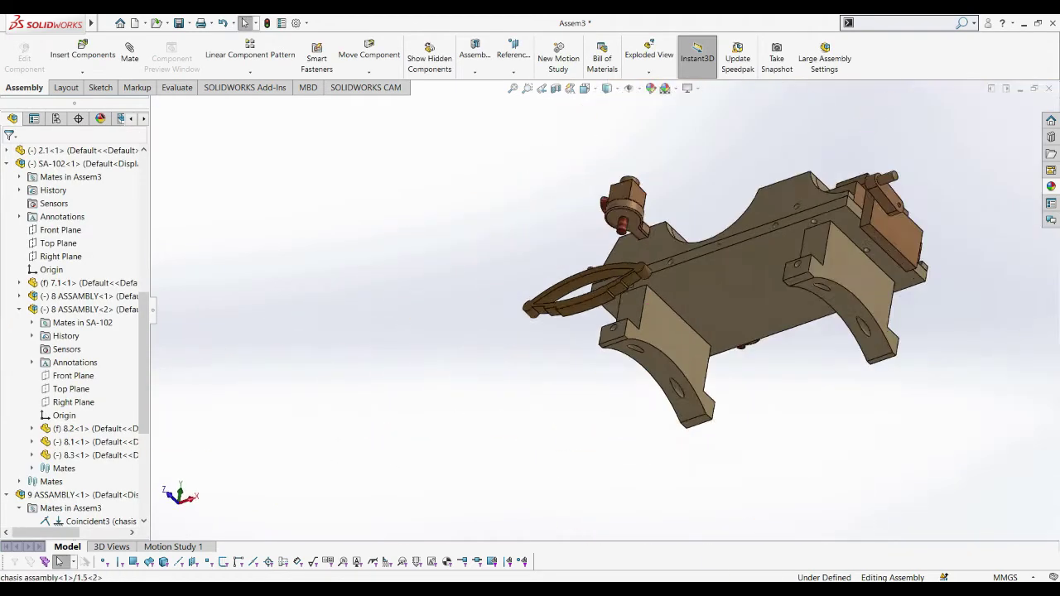
Step: Orbit beneath the chassis to the leaf spring pin and open part 2.1 on its own
{"action": "middle_click_drag", "start_coordinate": [662, 315], "coordinate": [716, 318]}
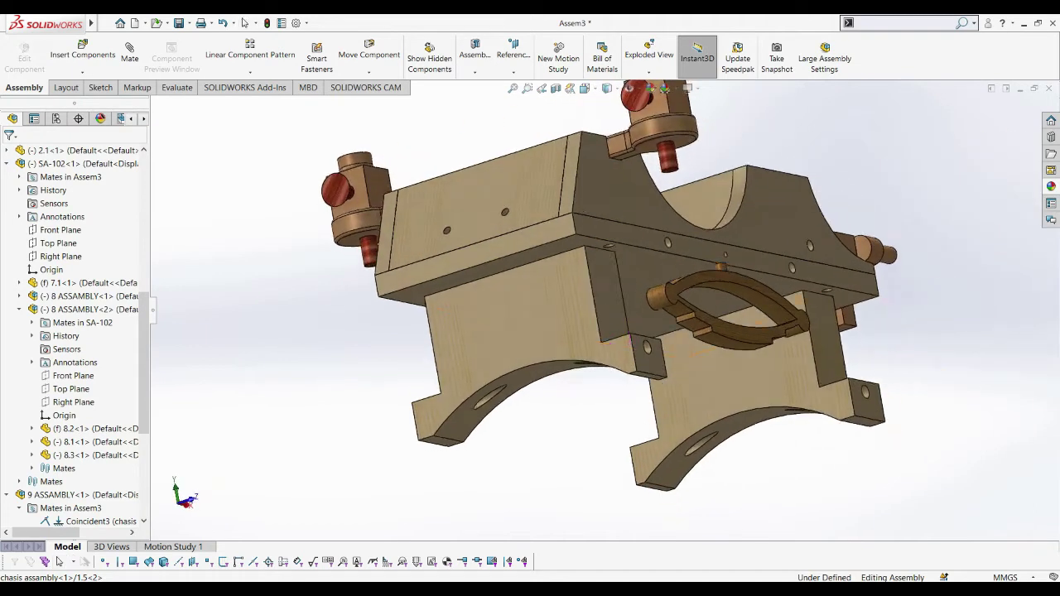
{"action": "scroll", "coordinate": [716, 317], "scroll_direction": "down", "scroll_amount": 2}
{"action": "scroll", "coordinate": [717, 318], "scroll_direction": "down", "scroll_amount": 2}
{"action": "scroll", "coordinate": [717, 317], "scroll_direction": "down", "scroll_amount": 2}
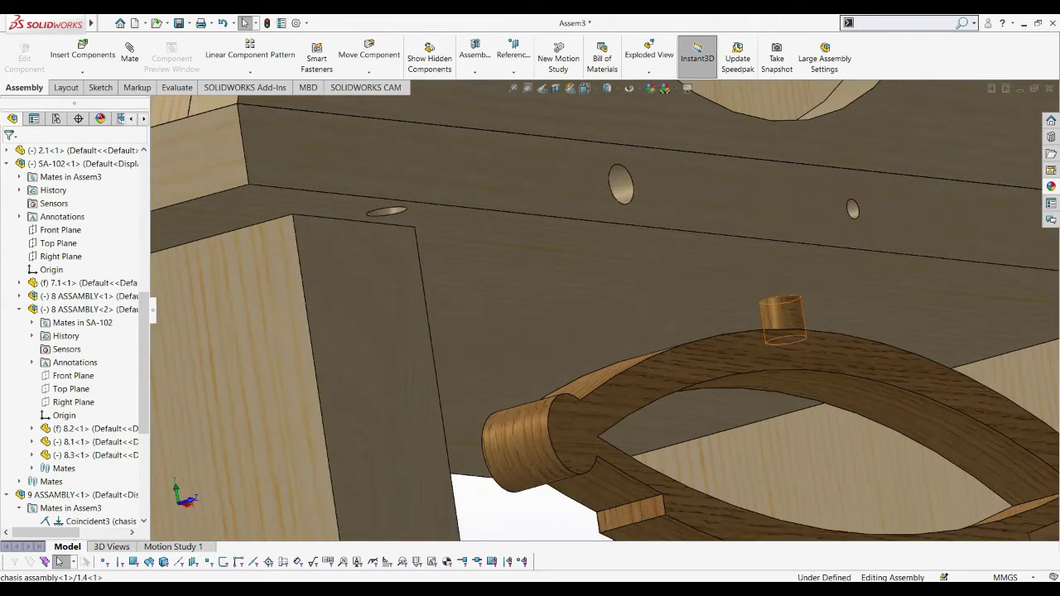
{"action": "left_click", "coordinate": [629, 89]}
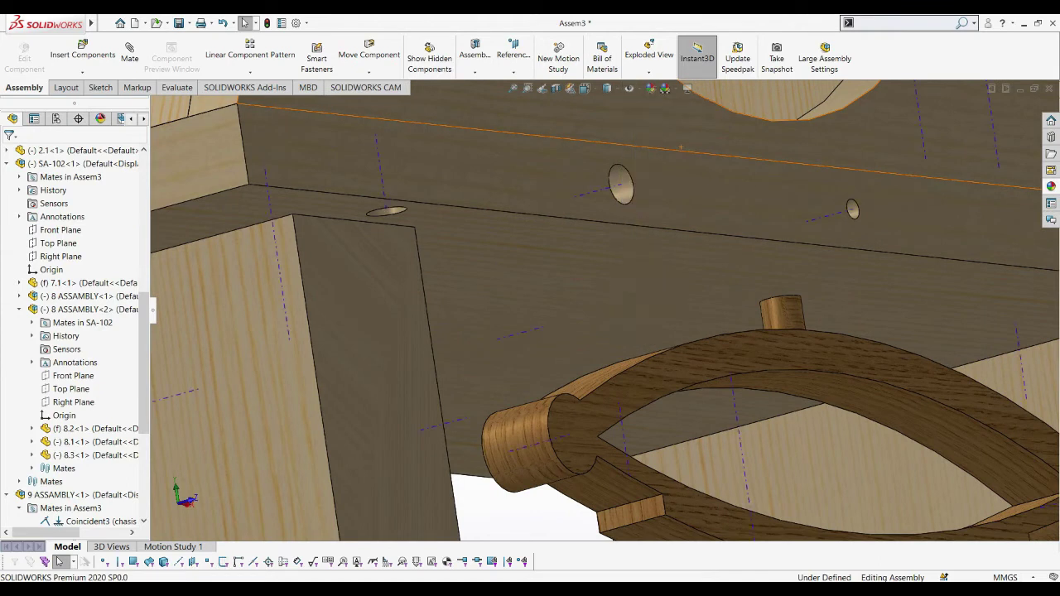
{"action": "mouse_move", "coordinate": [654, 149]}
{"action": "middle_mouse_down"}
{"action": "mouse_move", "coordinate": [667, 156]}
{"action": "mouse_move", "coordinate": [646, 489]}
{"action": "middle_mouse_up"}
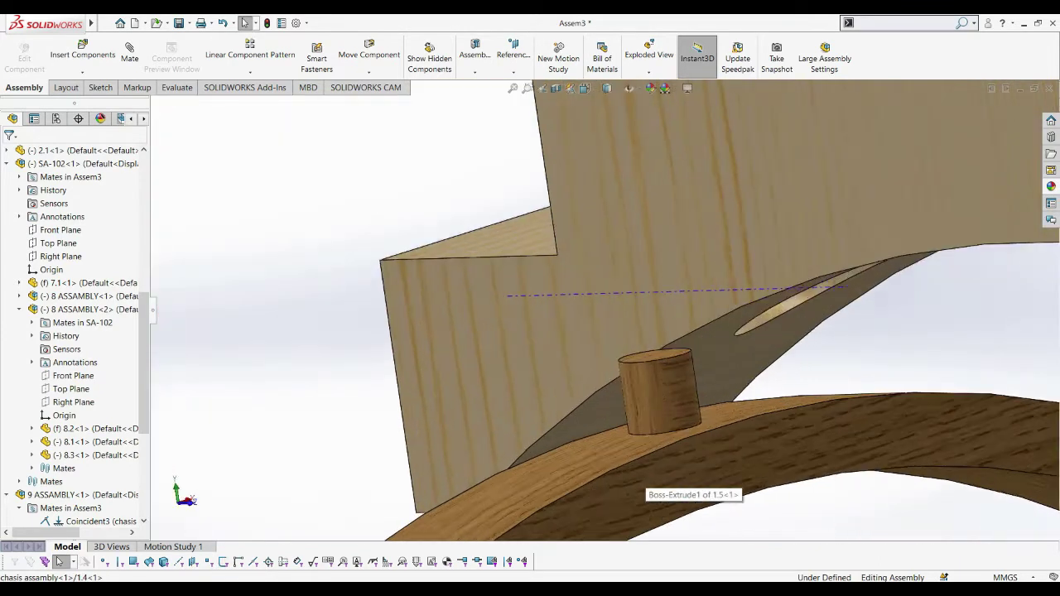
{"action": "scroll", "coordinate": [642, 415], "scroll_direction": "down", "scroll_amount": 3}
{"action": "left_click", "coordinate": [631, 354]}
{"action": "scroll", "coordinate": [631, 353], "scroll_direction": "up", "scroll_amount": 2}
{"action": "middle_click_drag", "start_coordinate": [631, 354], "coordinate": [655, 391]}
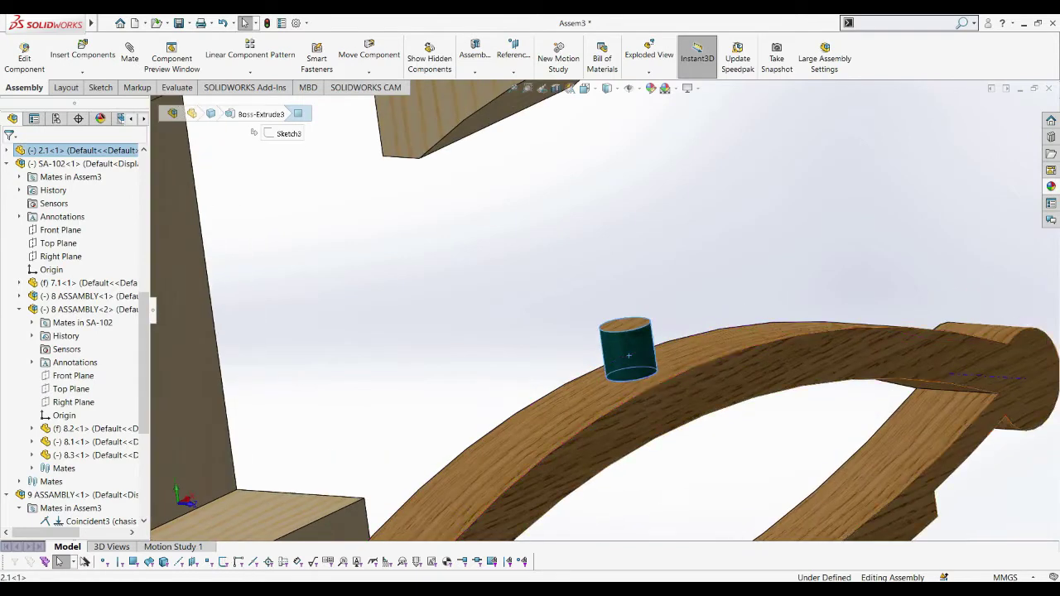
{"action": "right_click", "coordinate": [654, 391]}
{"action": "key", "text": "Escape"}
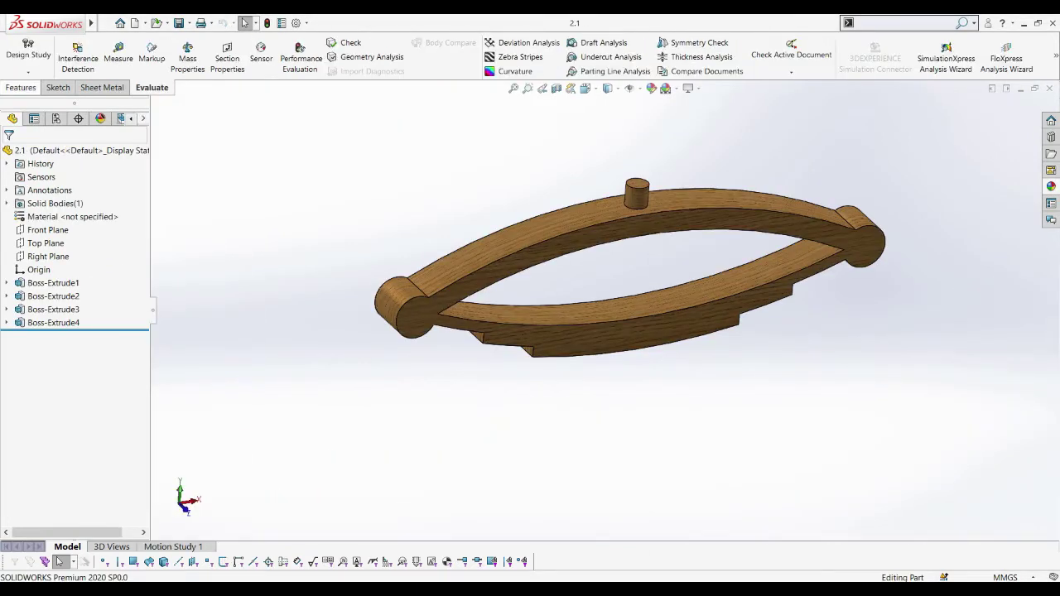
Step: Try adding a reference axis through the pin's cylindrical face, then cancel it
{"action": "left_click", "coordinate": [22, 87]}
{"action": "left_click", "coordinate": [543, 57]}
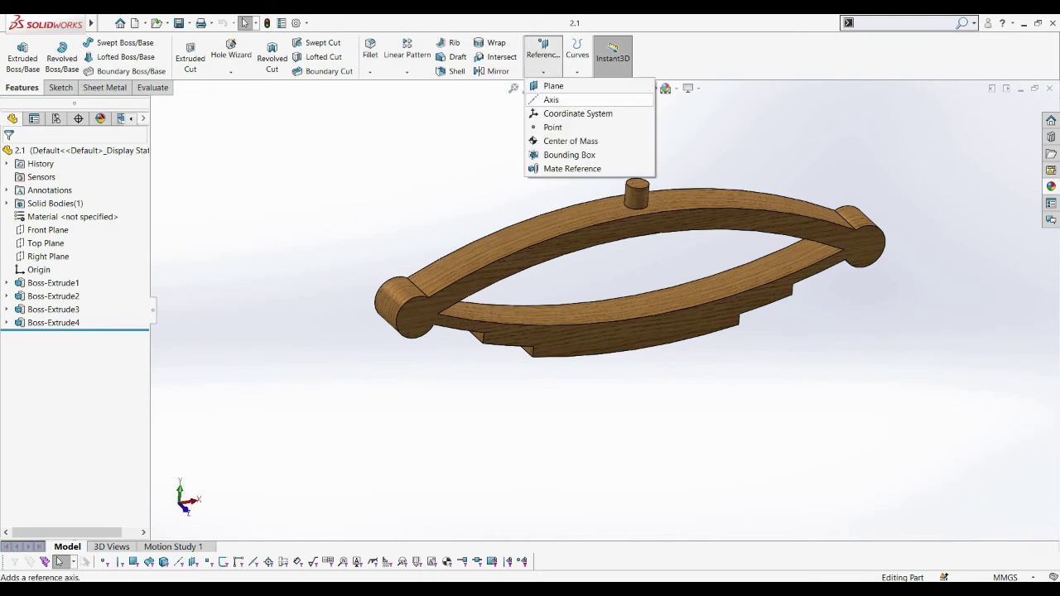
{"action": "left_click", "coordinate": [551, 99]}
{"action": "left_click", "coordinate": [635, 195]}
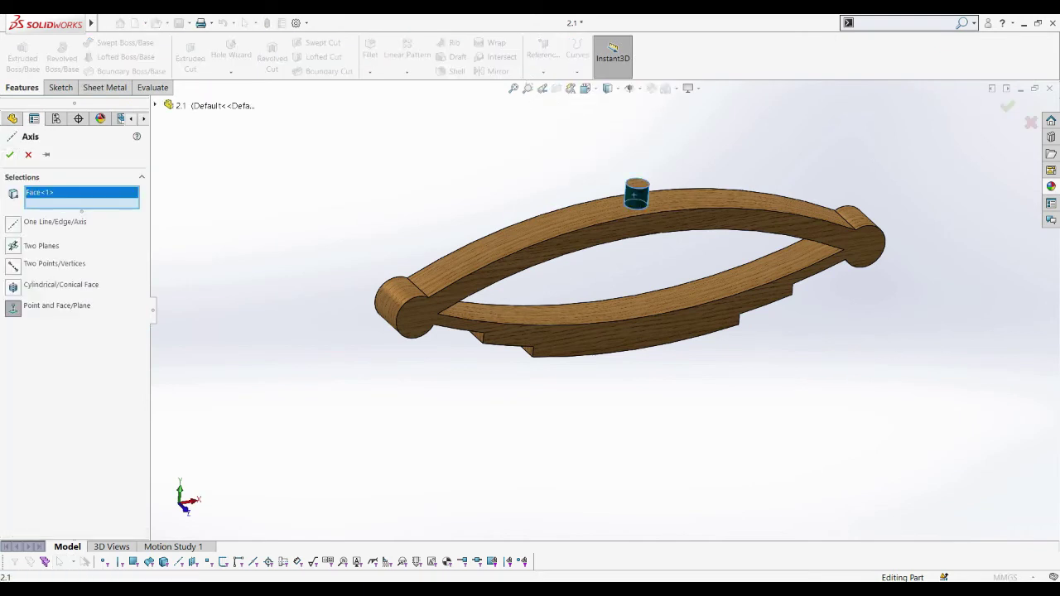
{"action": "left_click", "coordinate": [155, 105]}
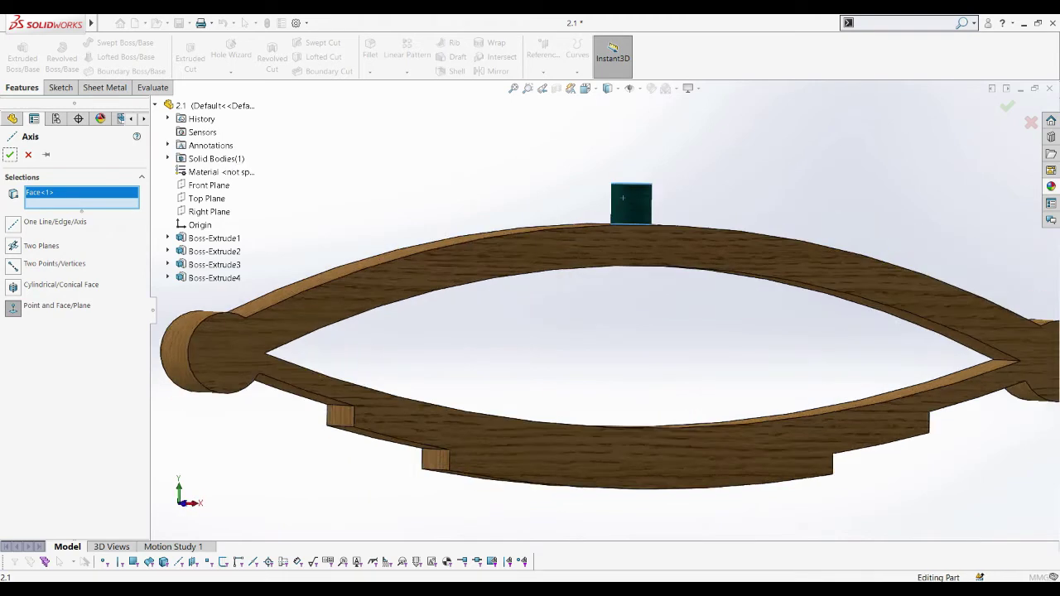
{"action": "scroll", "coordinate": [600, 238], "scroll_direction": "down", "scroll_amount": 2}
{"action": "scroll", "coordinate": [600, 238], "scroll_direction": "down", "scroll_amount": 2}
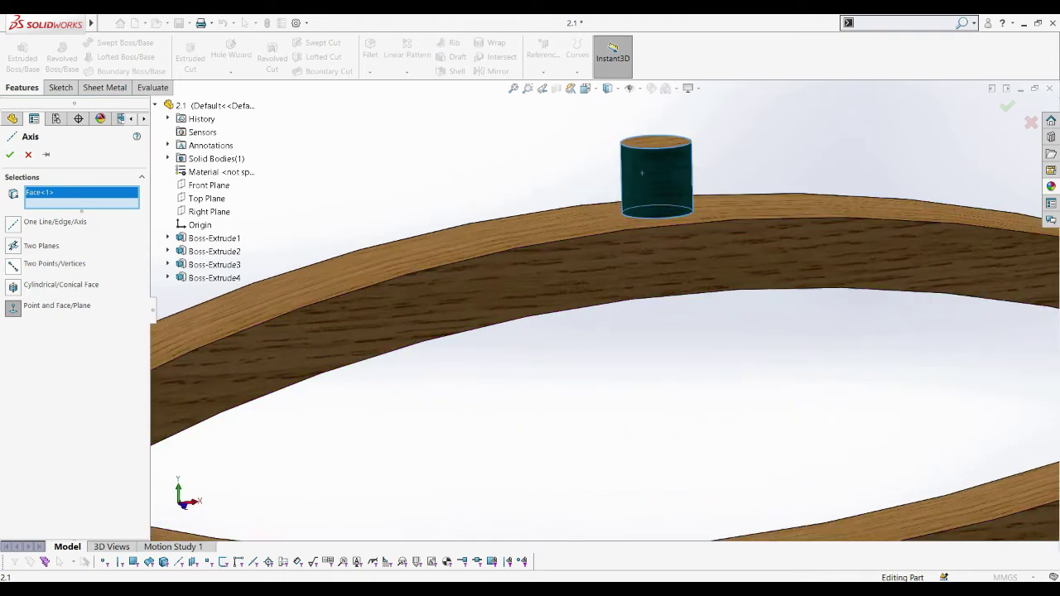
{"action": "left_click", "coordinate": [642, 172]}
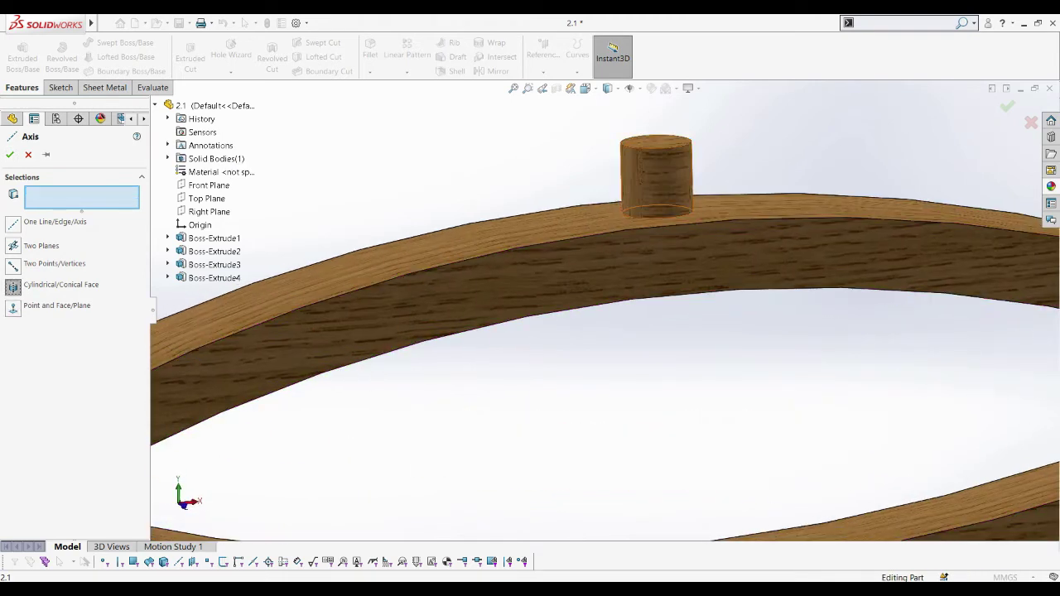
{"action": "left_click", "coordinate": [666, 190]}
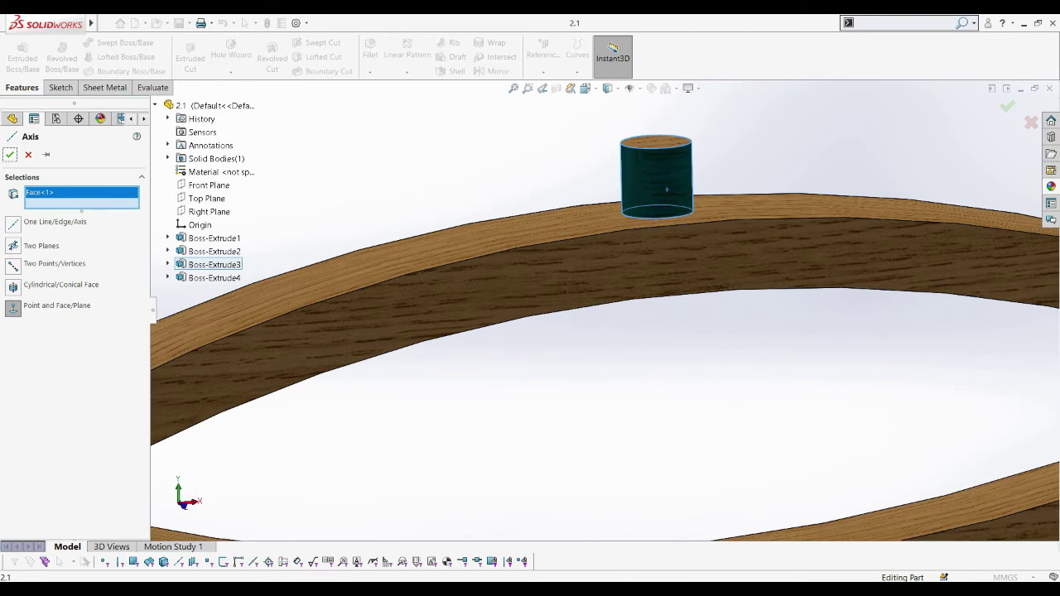
{"action": "left_click", "coordinate": [29, 155]}
Step: Retry the reference axis on the pin's cylindrical face and abandon it again
{"action": "left_click", "coordinate": [544, 71]}
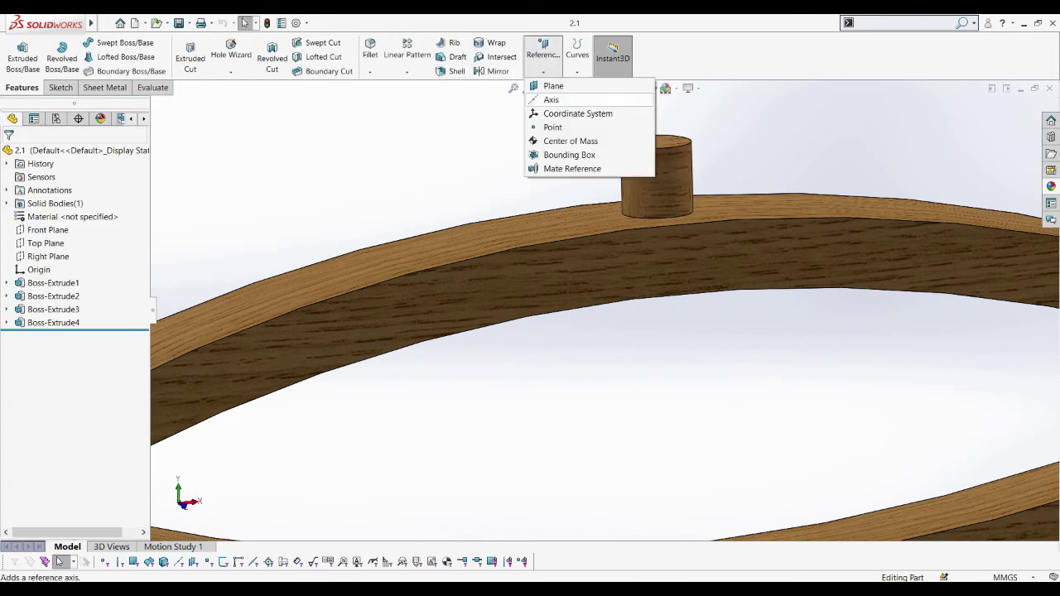
{"action": "left_click", "coordinate": [547, 97]}
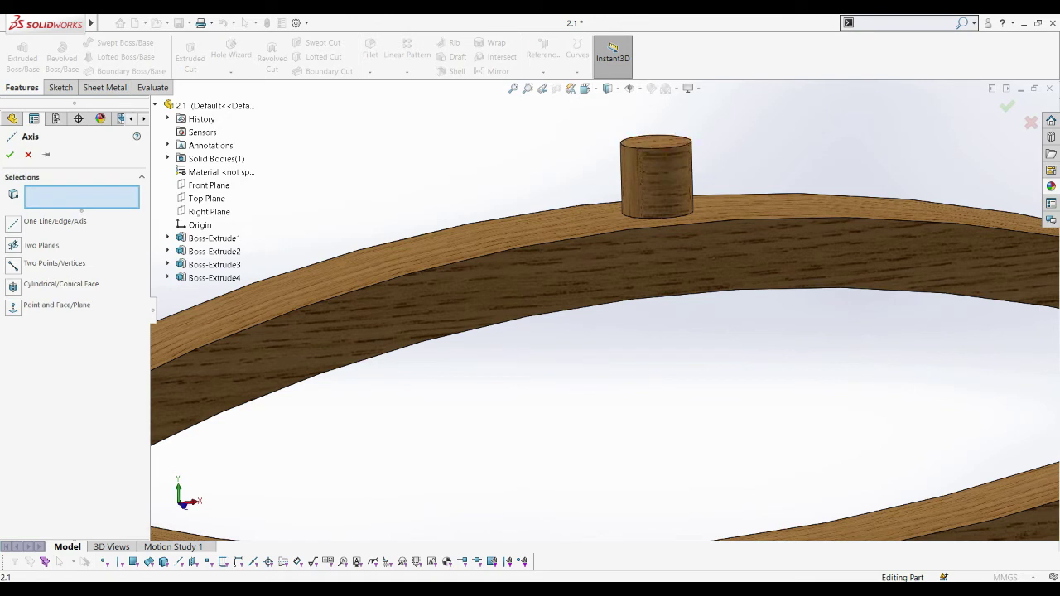
{"action": "left_click", "coordinate": [655, 150]}
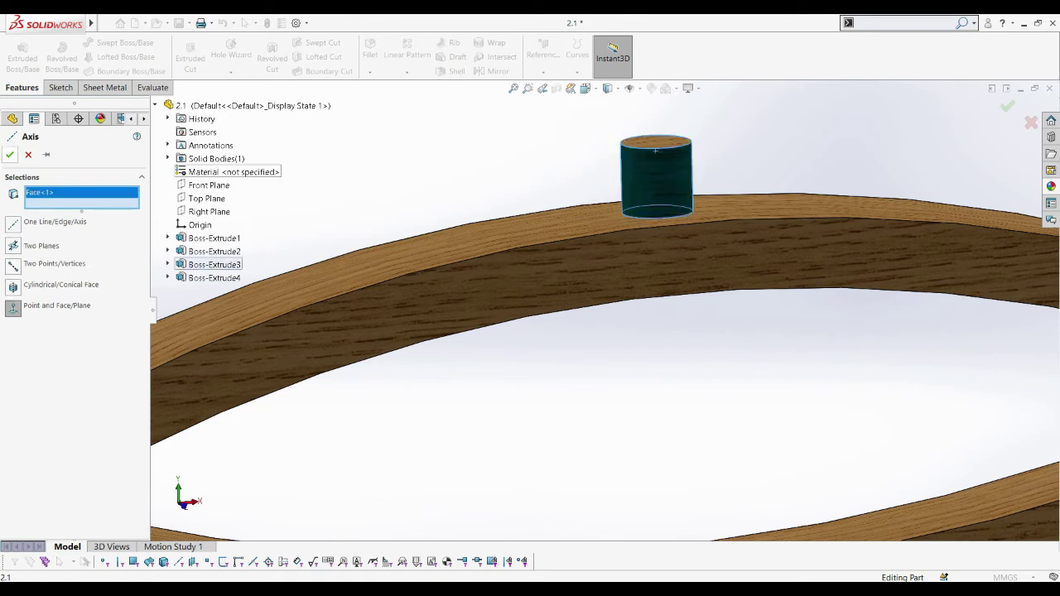
{"action": "key", "text": "Escape"}
{"action": "right_click", "coordinate": [657, 209]}
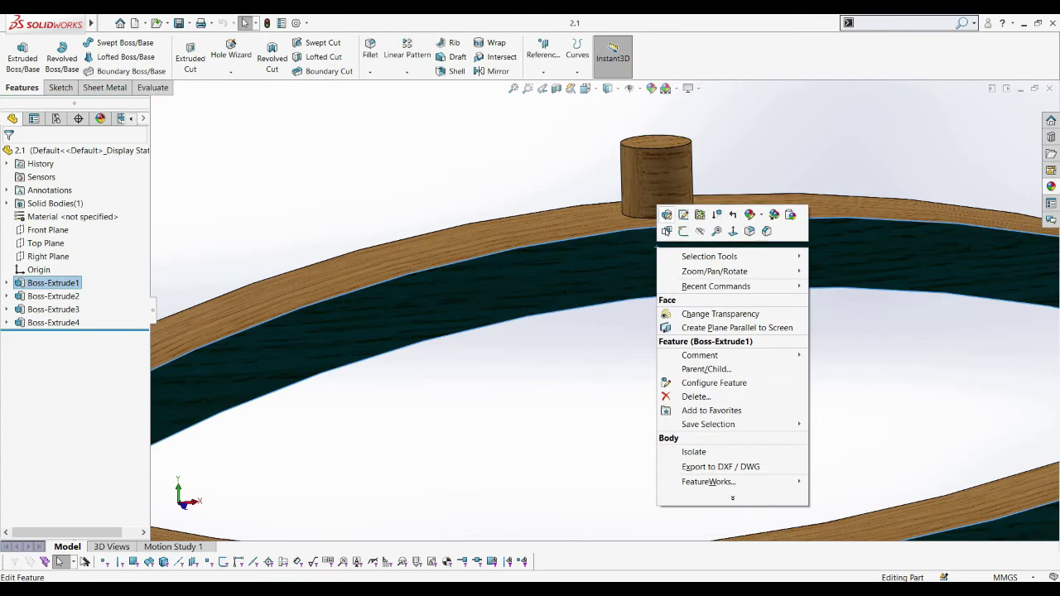
{"action": "key", "text": "Escape"}
Step: Edit Boss-Extrude3 so the pin extrusion no longer merges, making a separate body
{"action": "left_click", "coordinate": [53, 322]}
{"action": "key", "text": "f"}
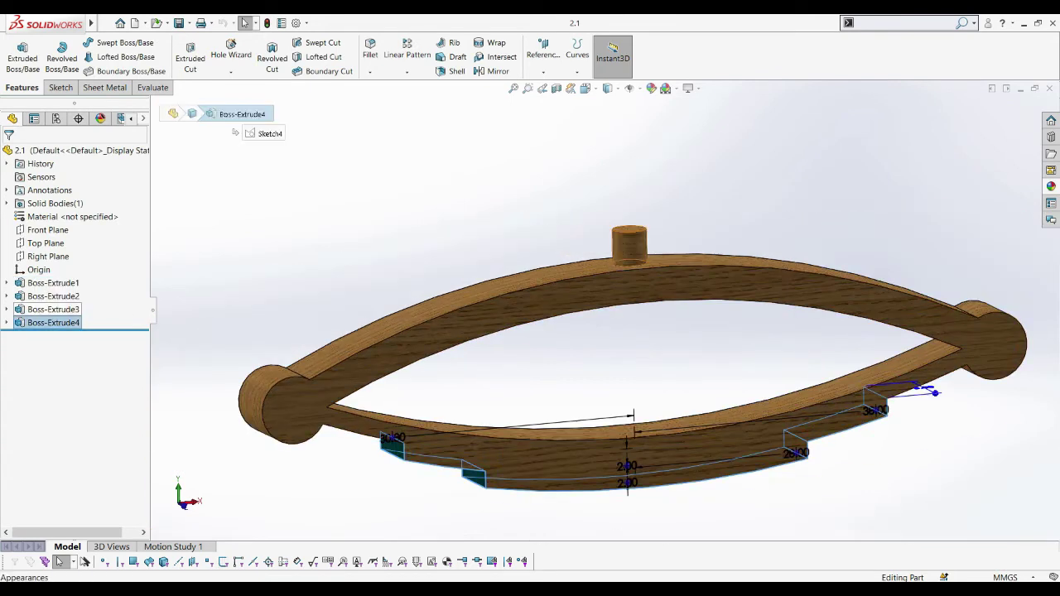
{"action": "left_click", "coordinate": [53, 309]}
{"action": "left_click", "coordinate": [45, 272]}
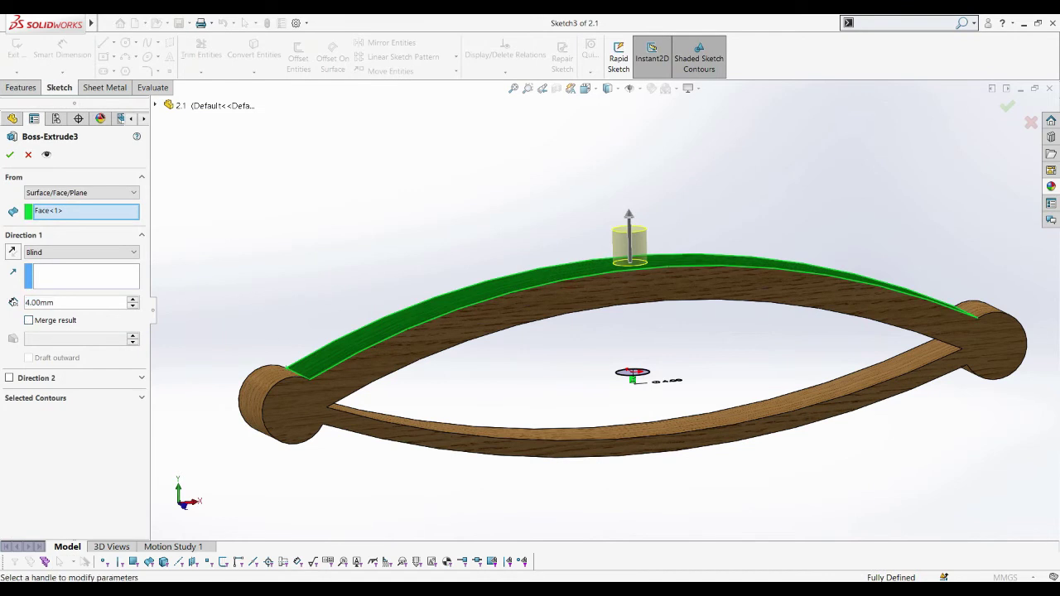
{"action": "left_click", "coordinate": [9, 154]}
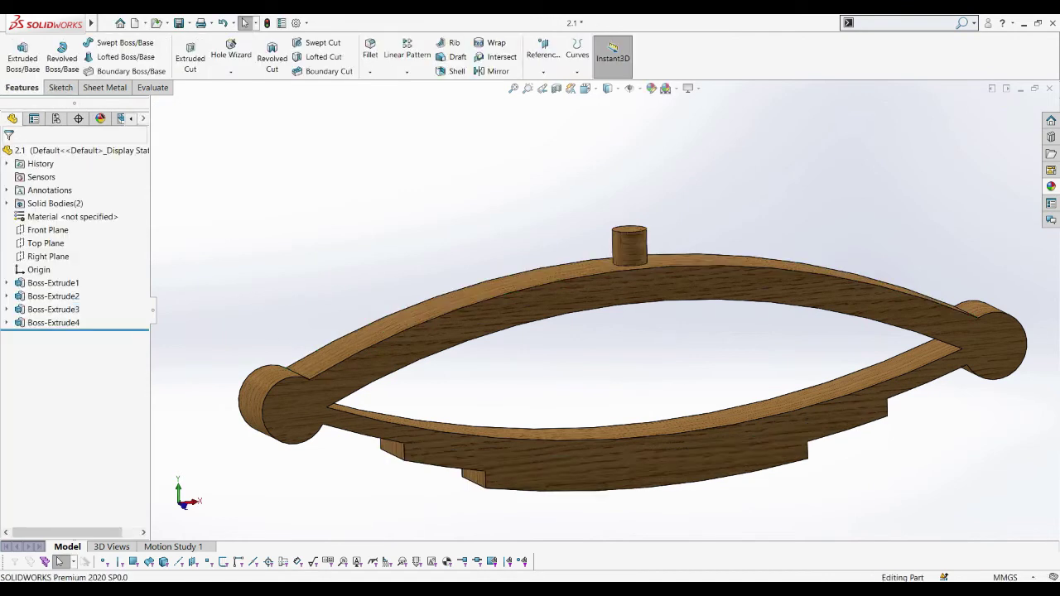
{"action": "scroll", "coordinate": [554, 249], "scroll_direction": "down", "scroll_amount": 3}
Step: Attempt the reference axis on the pin's cylindrical and top faces, then cancel
{"action": "left_click", "coordinate": [544, 46]}
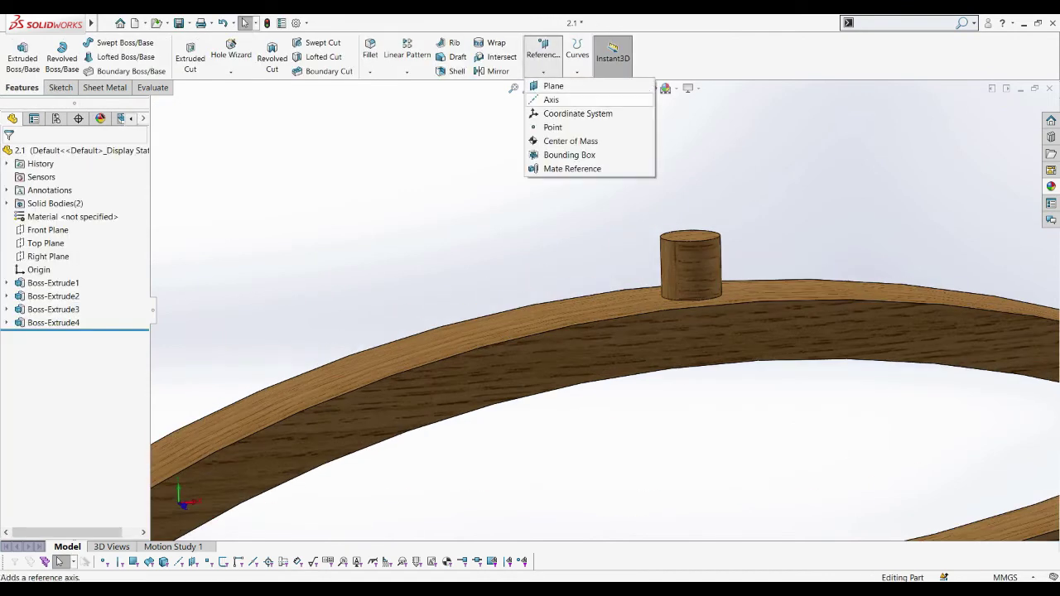
{"action": "left_click", "coordinate": [555, 100]}
{"action": "left_click", "coordinate": [687, 265]}
{"action": "left_click", "coordinate": [9, 154]}
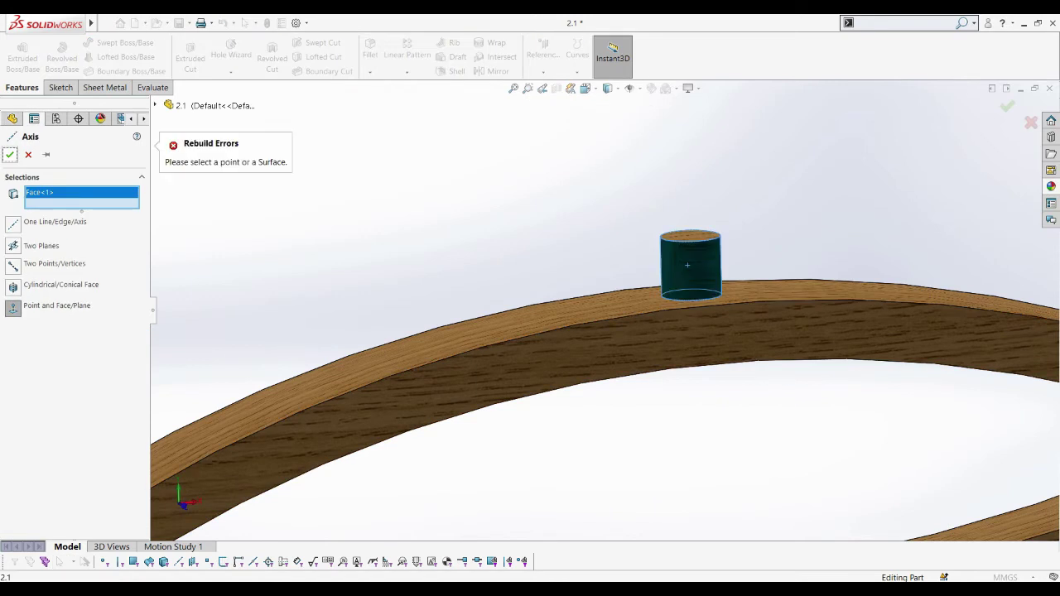
{"action": "scroll", "coordinate": [687, 265], "scroll_direction": "down", "scroll_amount": 1}
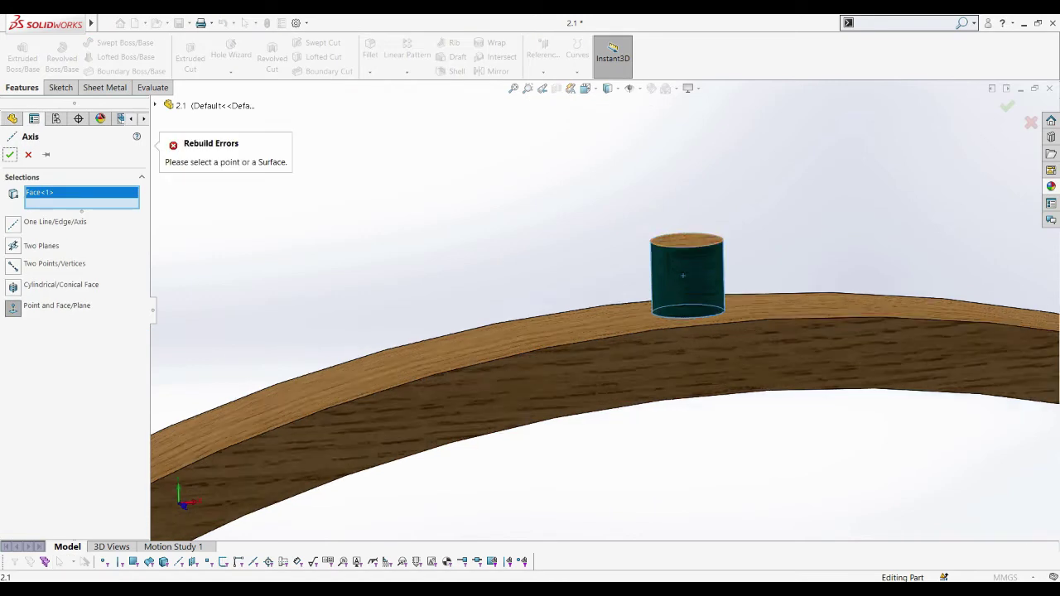
{"action": "scroll", "coordinate": [684, 252], "scroll_direction": "down", "scroll_amount": 3}
{"action": "left_click", "coordinate": [681, 247]}
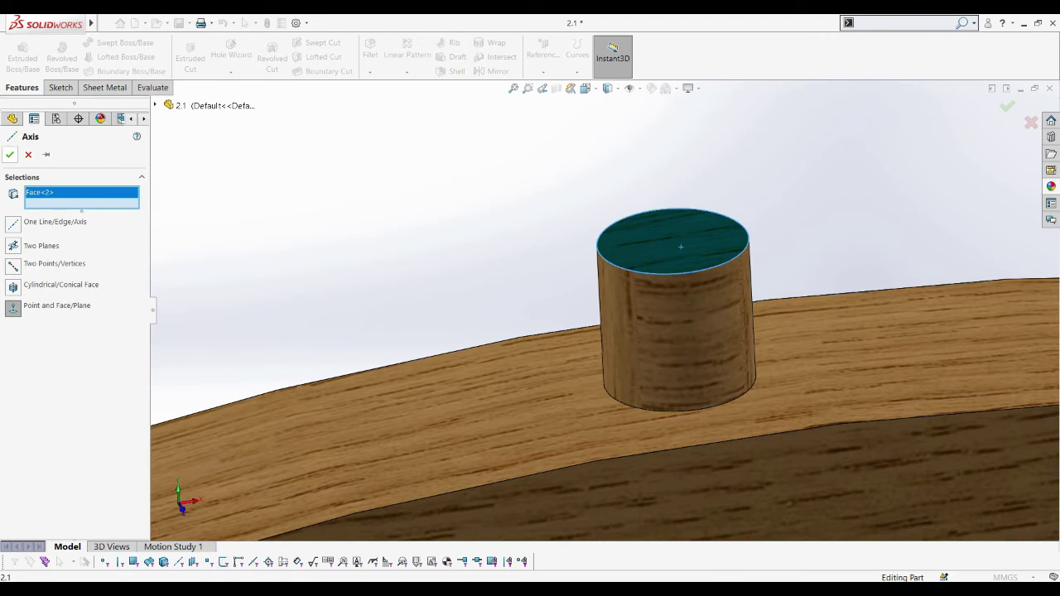
{"action": "left_click", "coordinate": [9, 154]}
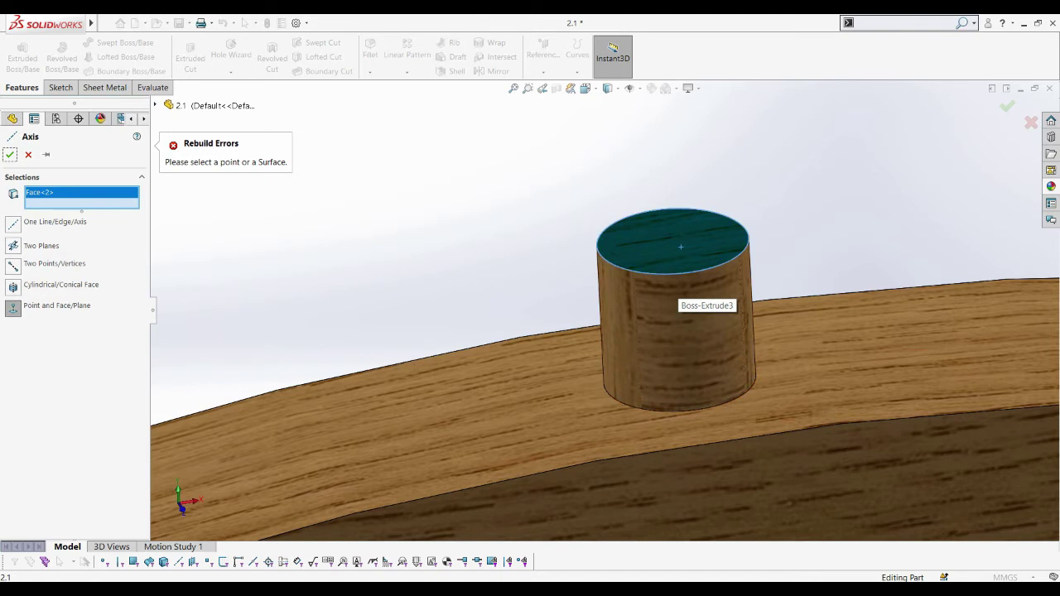
{"action": "scroll", "coordinate": [681, 247], "scroll_direction": "up", "scroll_amount": 1}
{"action": "key", "text": "Escape"}
{"action": "scroll", "coordinate": [654, 266], "scroll_direction": "up", "scroll_amount": 2}
{"action": "scroll", "coordinate": [638, 278], "scroll_direction": "up", "scroll_amount": 1}
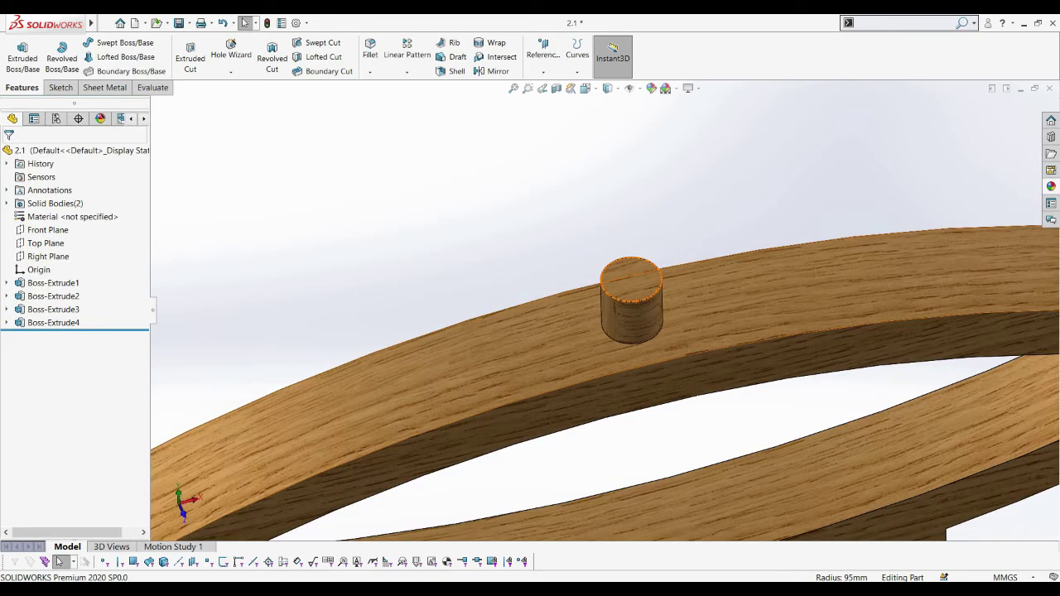
Step: Rebuild Assem3 and mate the pin face parallel to the chassis hole face
{"action": "key", "text": "ctrl+Tab"}
{"action": "left_click", "coordinate": [106, 92]}
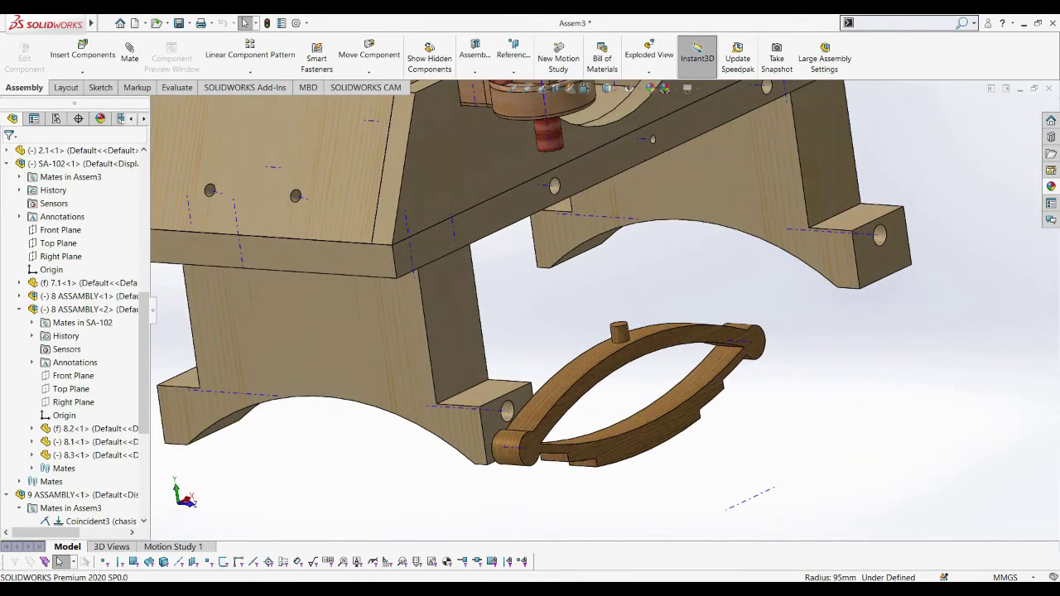
{"action": "mouse_move", "coordinate": [530, 314]}
{"action": "middle_mouse_down"}
{"action": "mouse_move", "coordinate": [497, 298]}
{"action": "mouse_move", "coordinate": [464, 315]}
{"action": "mouse_move", "coordinate": [514, 331]}
{"action": "mouse_move", "coordinate": [563, 323]}
{"action": "mouse_move", "coordinate": [497, 331]}
{"action": "mouse_move", "coordinate": [530, 348]}
{"action": "middle_mouse_up"}
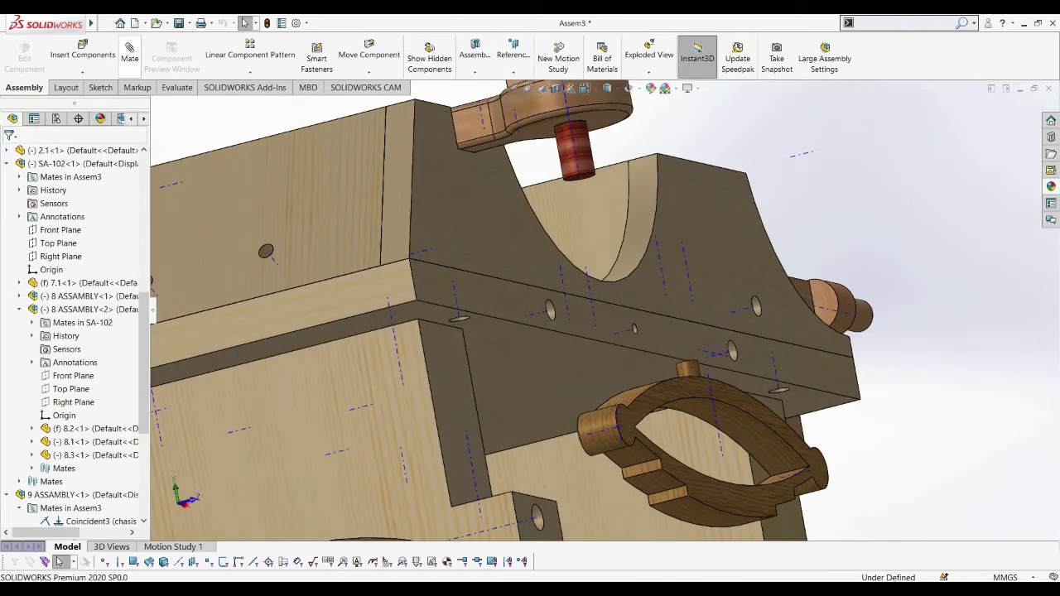
{"action": "left_click", "coordinate": [129, 51]}
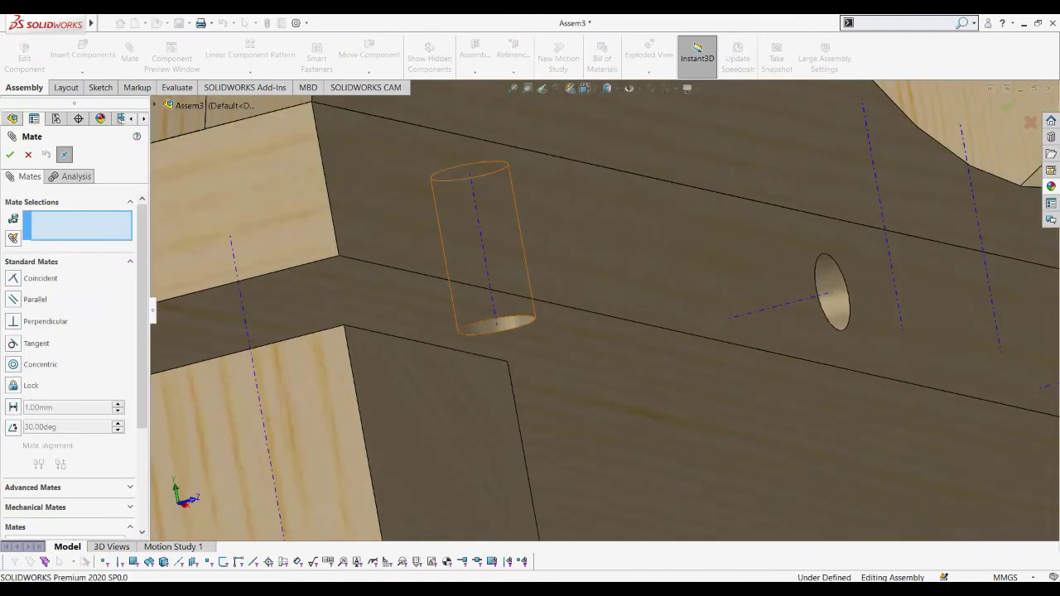
{"action": "left_click", "coordinate": [485, 249]}
{"action": "scroll", "coordinate": [484, 248], "scroll_direction": "up", "scroll_amount": 3}
{"action": "scroll", "coordinate": [530, 299], "scroll_direction": "up", "scroll_amount": 3}
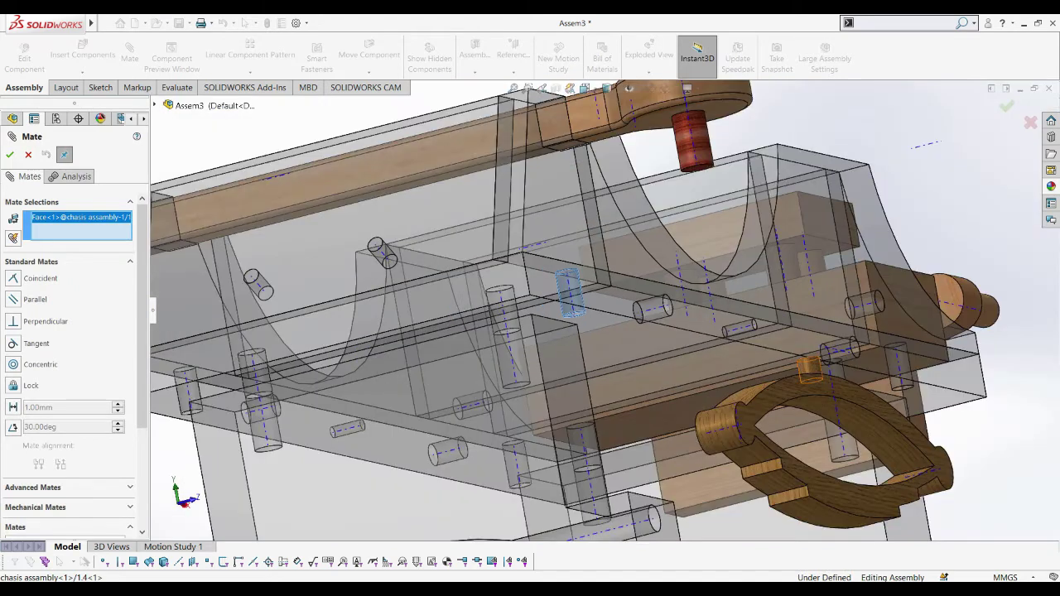
{"action": "left_click", "coordinate": [810, 369]}
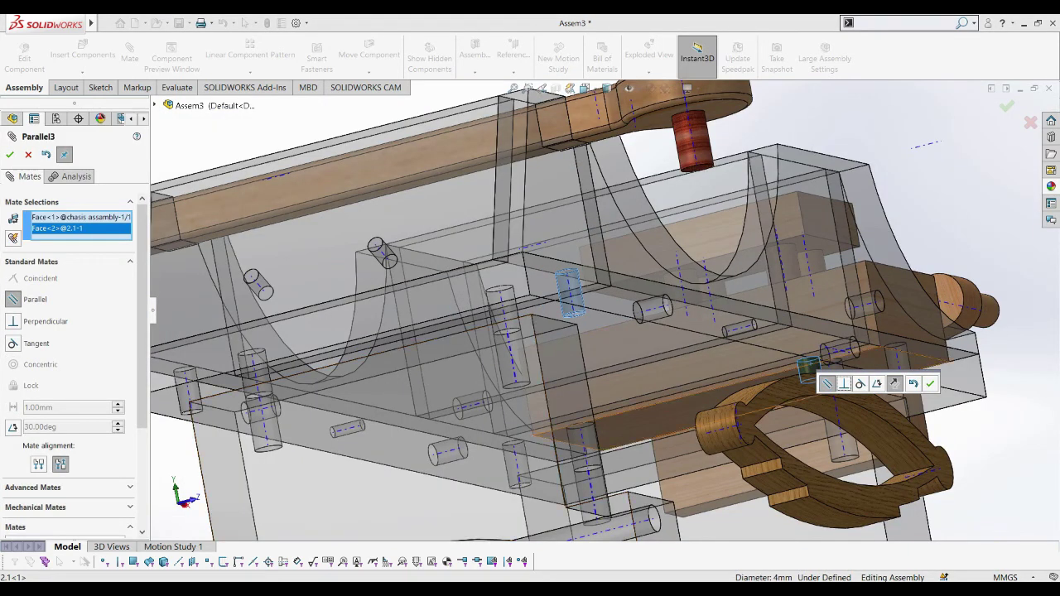
{"action": "key", "text": "Return"}
{"action": "key", "text": "Return"}
Step: Select the small chassis hole edge and start another mate, then close it
{"action": "scroll", "coordinate": [575, 298], "scroll_direction": "down", "scroll_amount": 3}
{"action": "scroll", "coordinate": [576, 298], "scroll_direction": "down", "scroll_amount": 3}
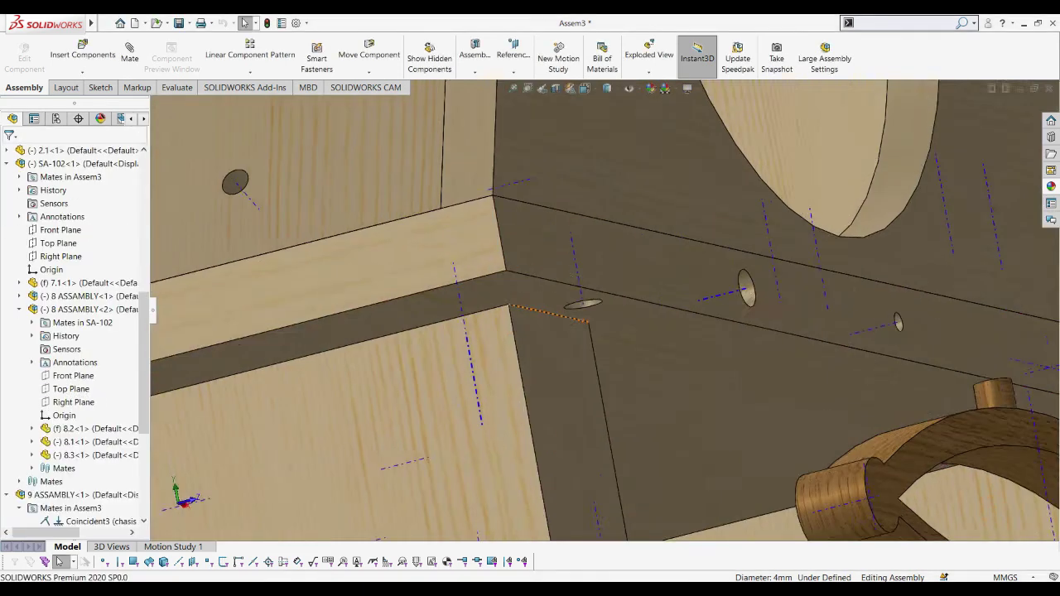
{"action": "scroll", "coordinate": [576, 299], "scroll_direction": "down", "scroll_amount": 2}
{"action": "left_click", "coordinate": [575, 299]}
{"action": "middle_click_drag", "start_coordinate": [575, 300], "coordinate": [584, 348]}
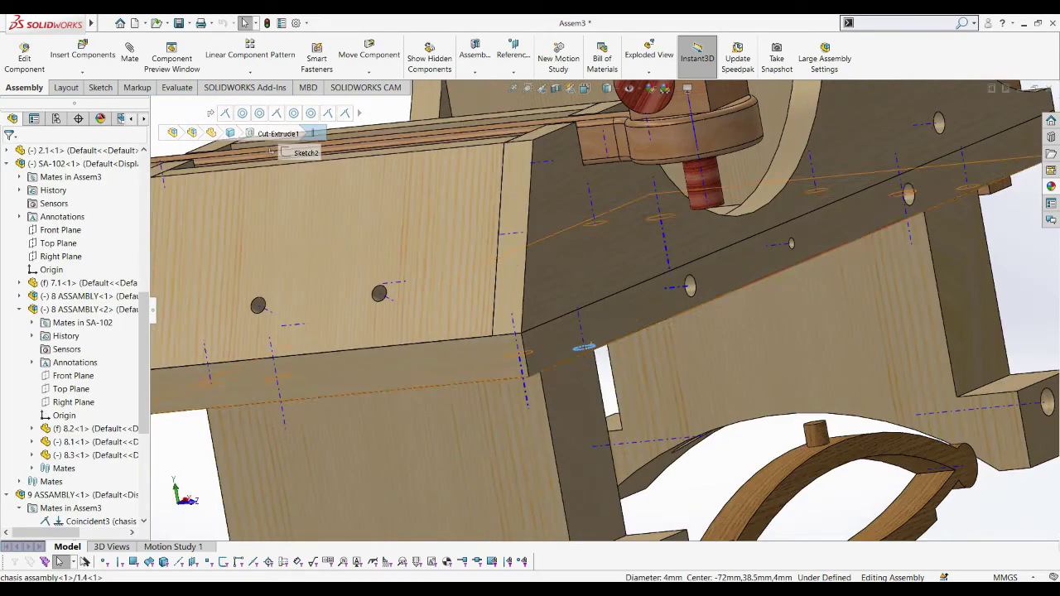
{"action": "left_click", "coordinate": [129, 51]}
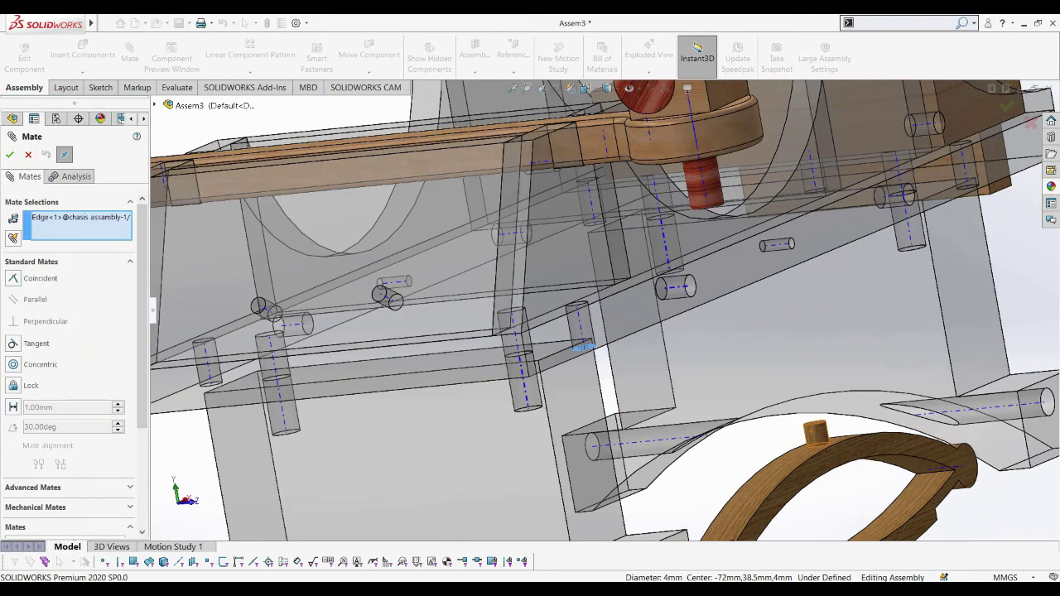
{"action": "key", "text": "Escape"}
Step: Open part 2.1 and edit the Ø4 pin sketch, moving its centre point off the origin
{"action": "right_click", "coordinate": [813, 433]}
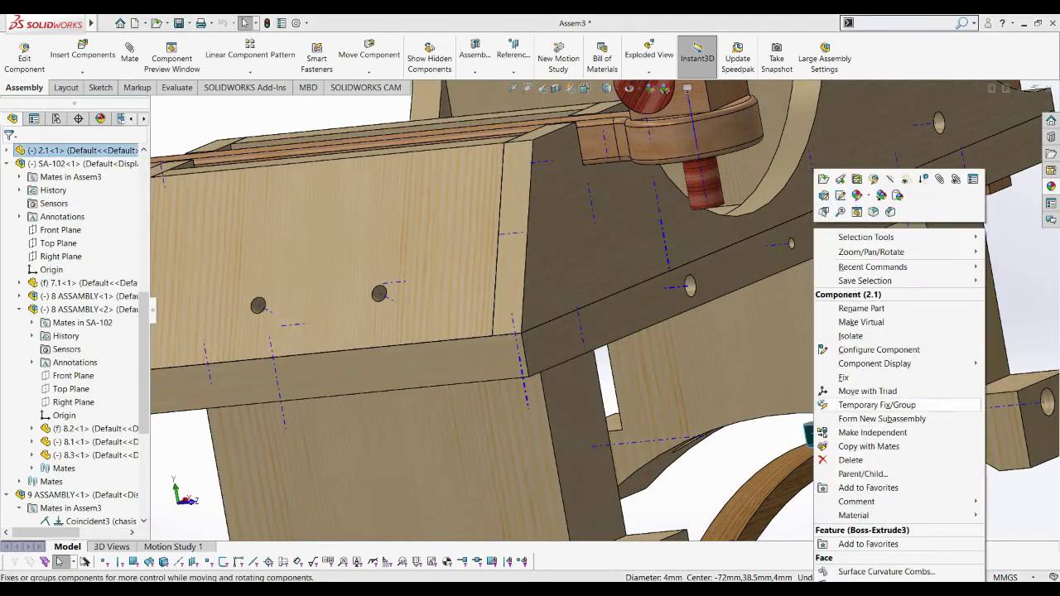
{"action": "left_click", "coordinate": [823, 195]}
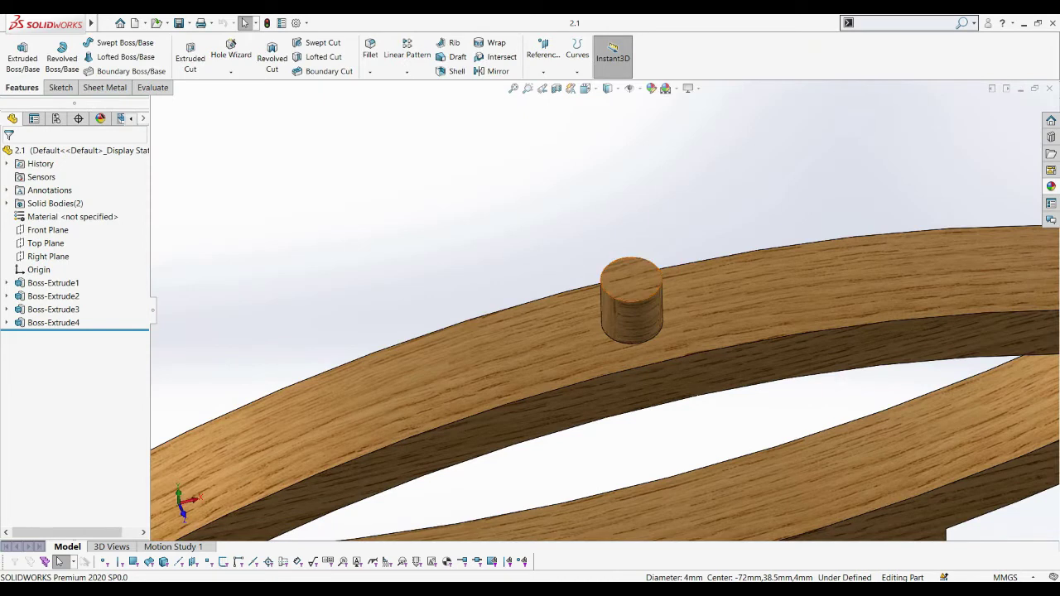
{"action": "right_click", "coordinate": [636, 267]}
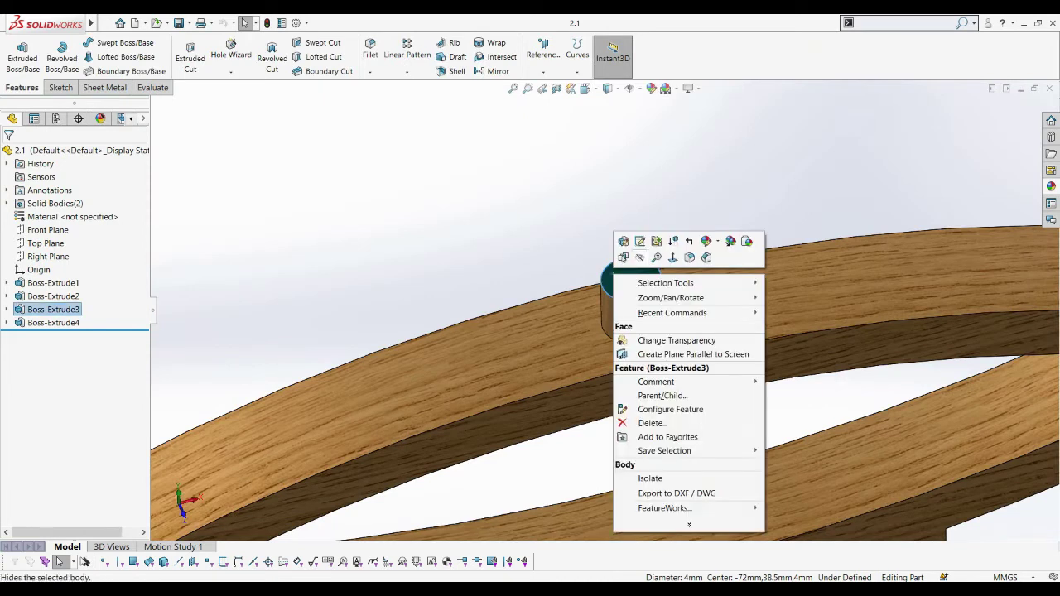
{"action": "left_click", "coordinate": [640, 241]}
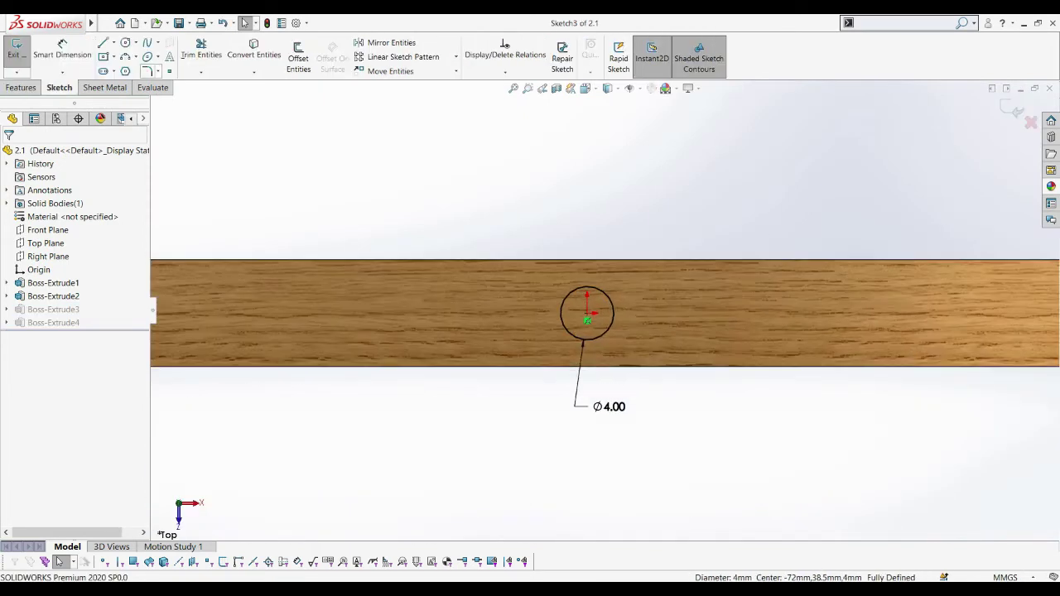
{"action": "left_click", "coordinate": [587, 315]}
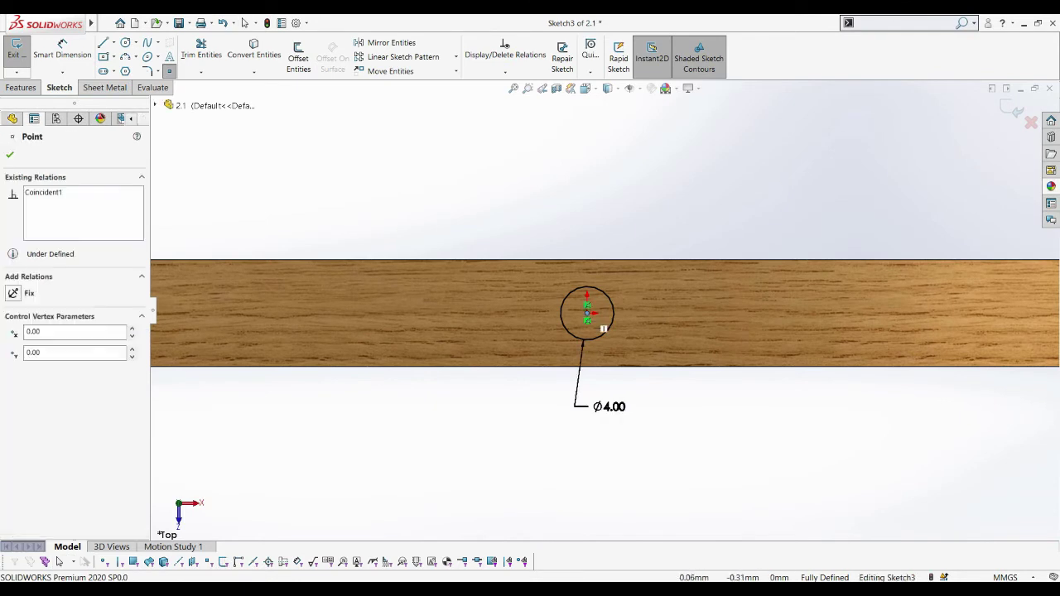
{"action": "middle_click_drag", "start_coordinate": [580, 315], "coordinate": [527, 311]}
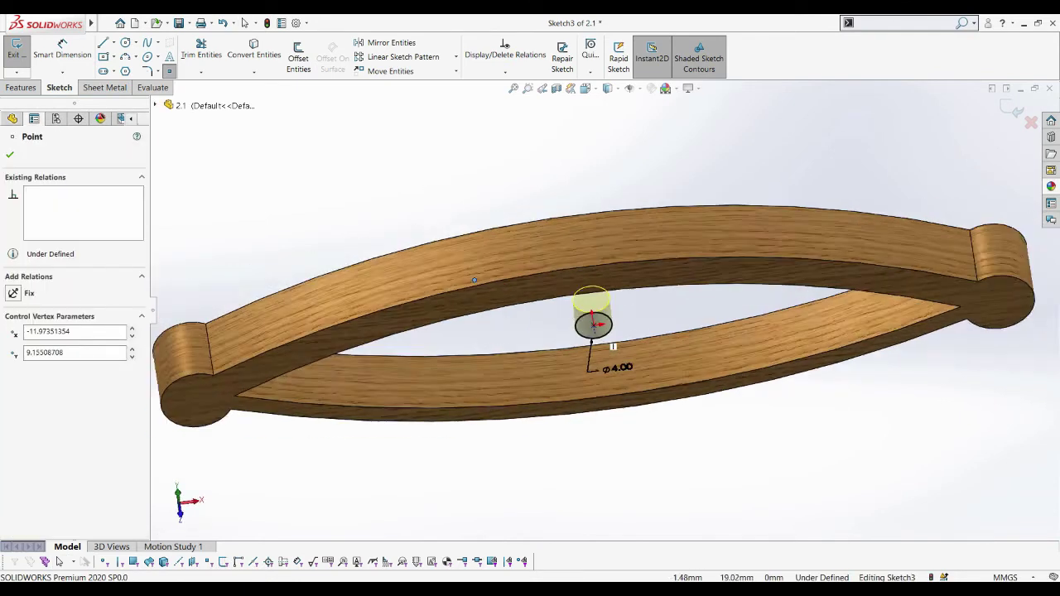
{"action": "left_click", "coordinate": [1012, 108]}
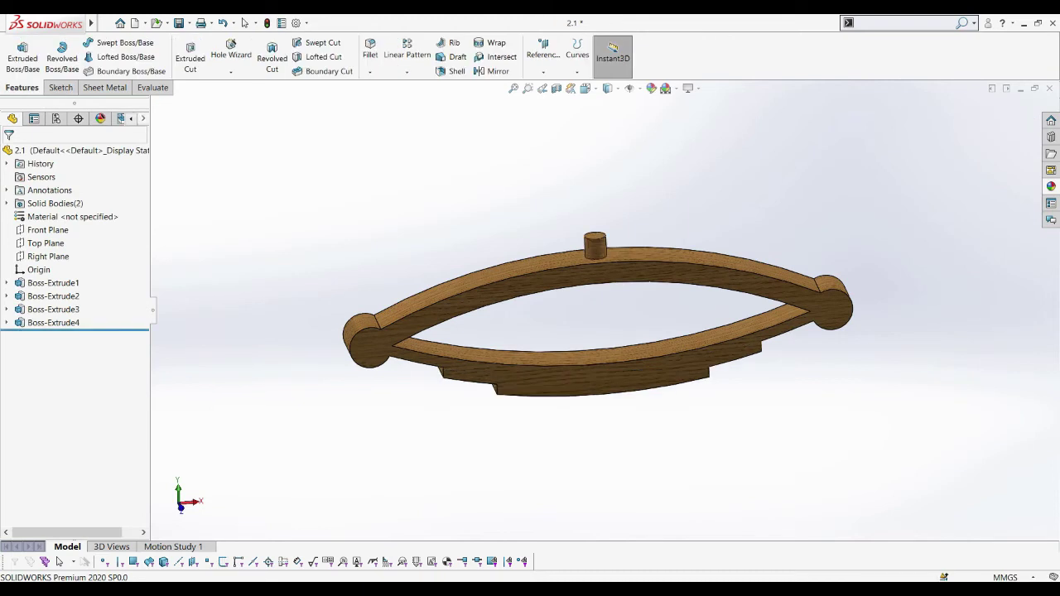
Step: Begin a reference axis and browse the part's feature tree, then cancel and clear the selection
{"action": "left_click", "coordinate": [544, 55]}
{"action": "left_click", "coordinate": [551, 98]}
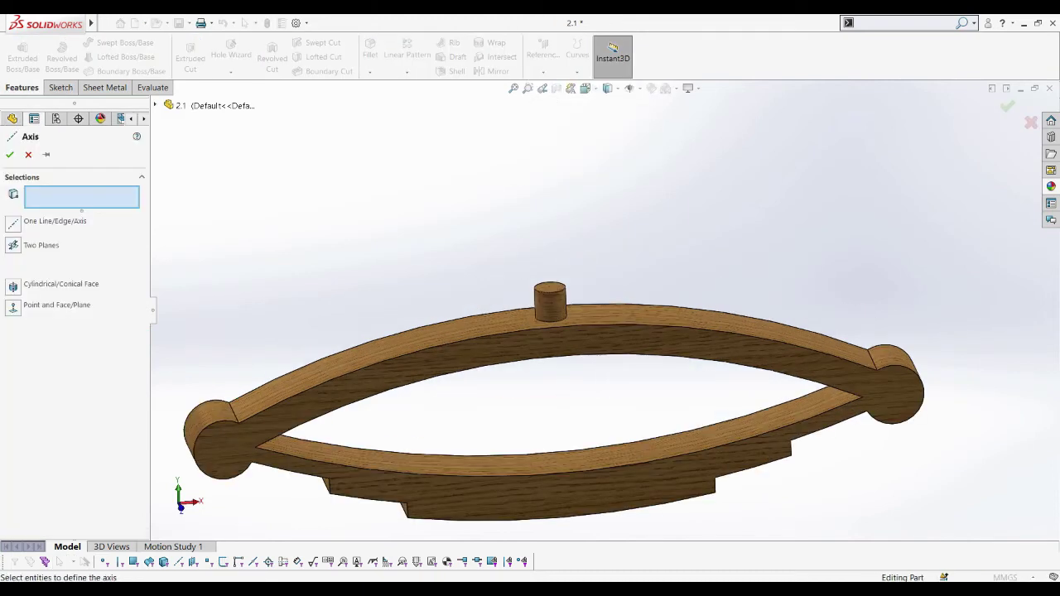
{"action": "scroll", "coordinate": [531, 302], "scroll_direction": "down", "scroll_amount": 3}
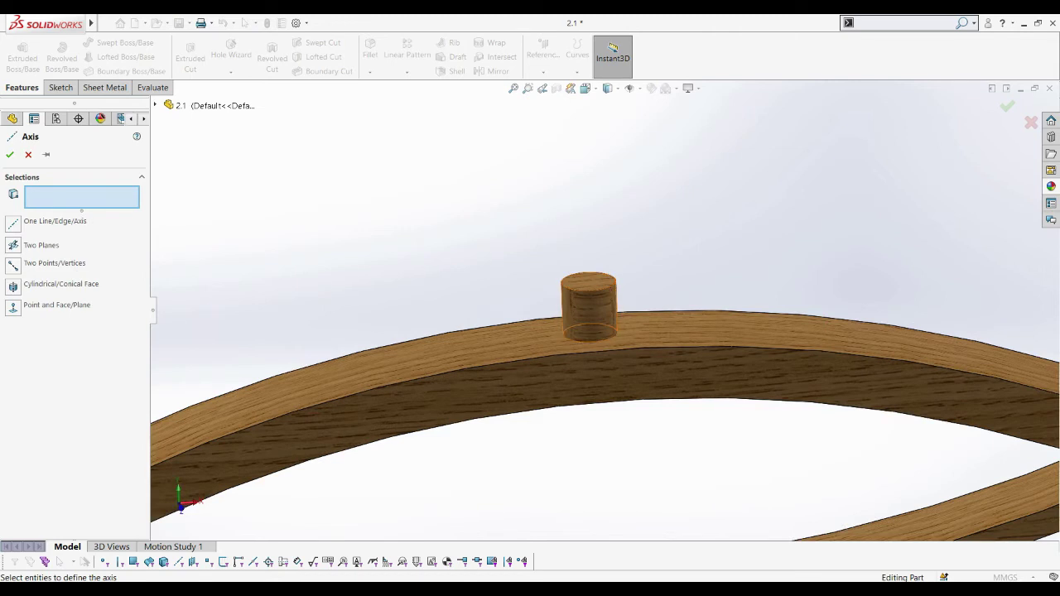
{"action": "scroll", "coordinate": [588, 273], "scroll_direction": "down", "scroll_amount": 1}
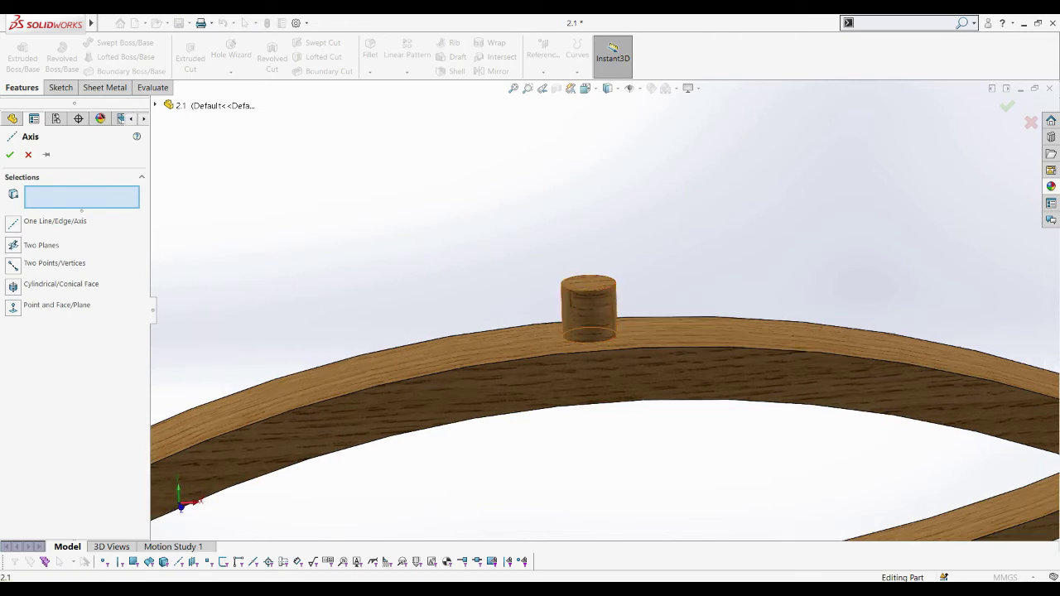
{"action": "scroll", "coordinate": [592, 307], "scroll_direction": "up", "scroll_amount": 3}
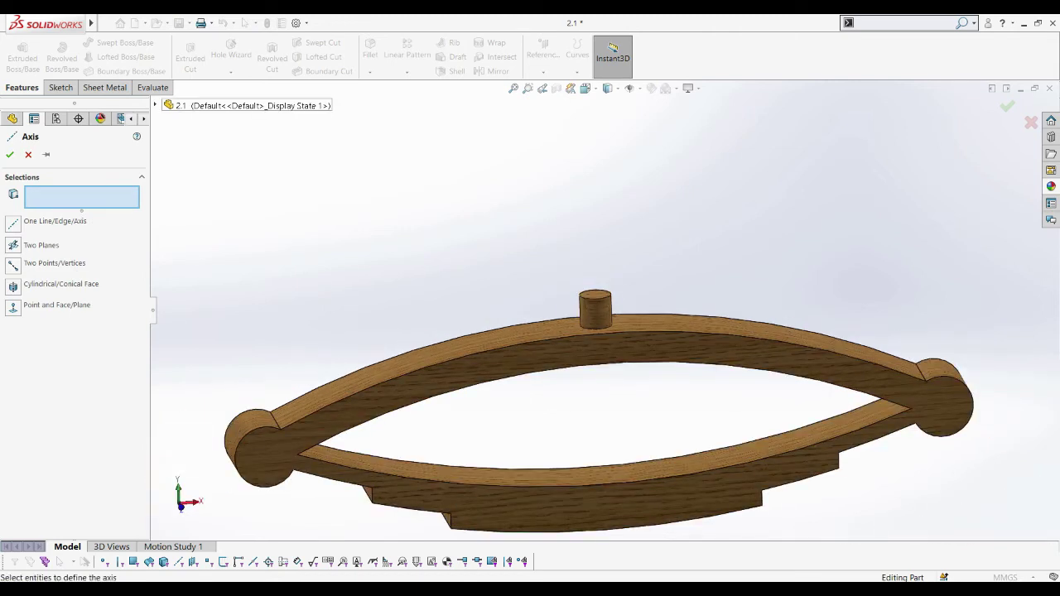
{"action": "key", "text": "Up"}
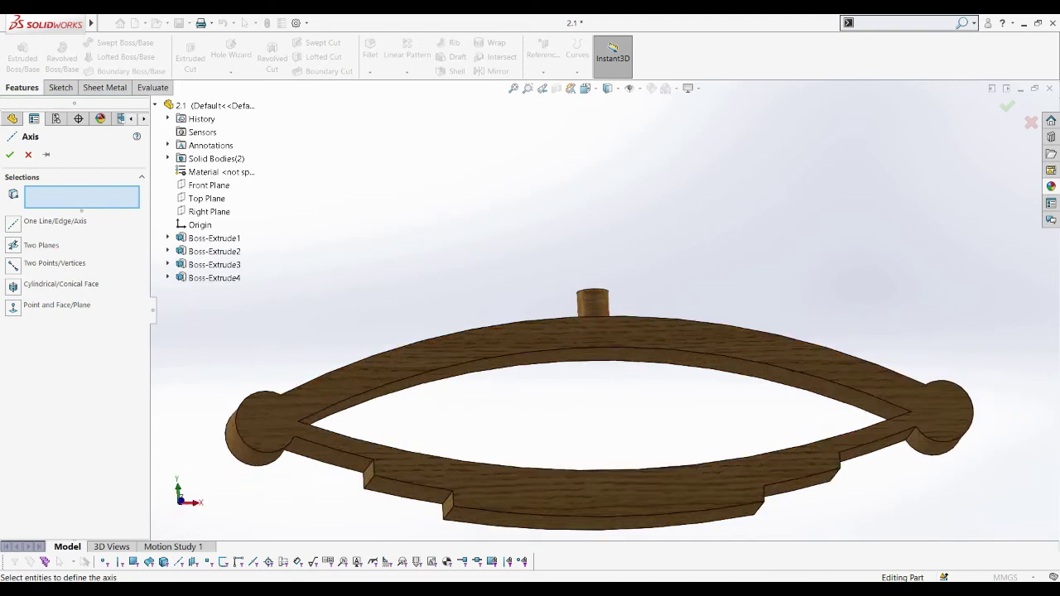
{"action": "scroll", "coordinate": [592, 305], "scroll_direction": "down", "scroll_amount": 3}
{"action": "scroll", "coordinate": [585, 303], "scroll_direction": "down", "scroll_amount": 2}
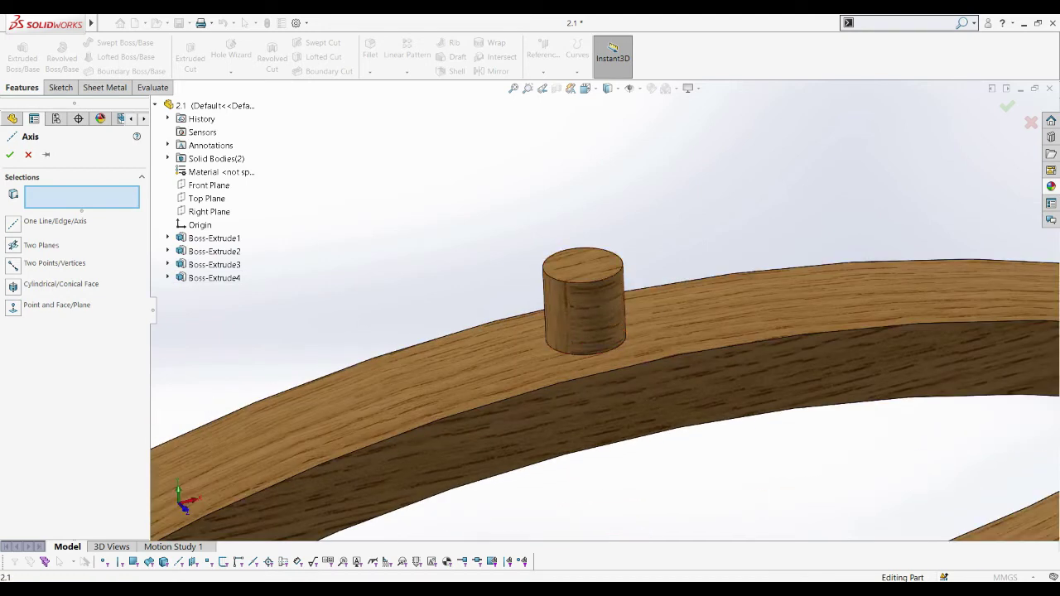
{"action": "key", "text": "Down"}
{"action": "key", "text": "Escape"}
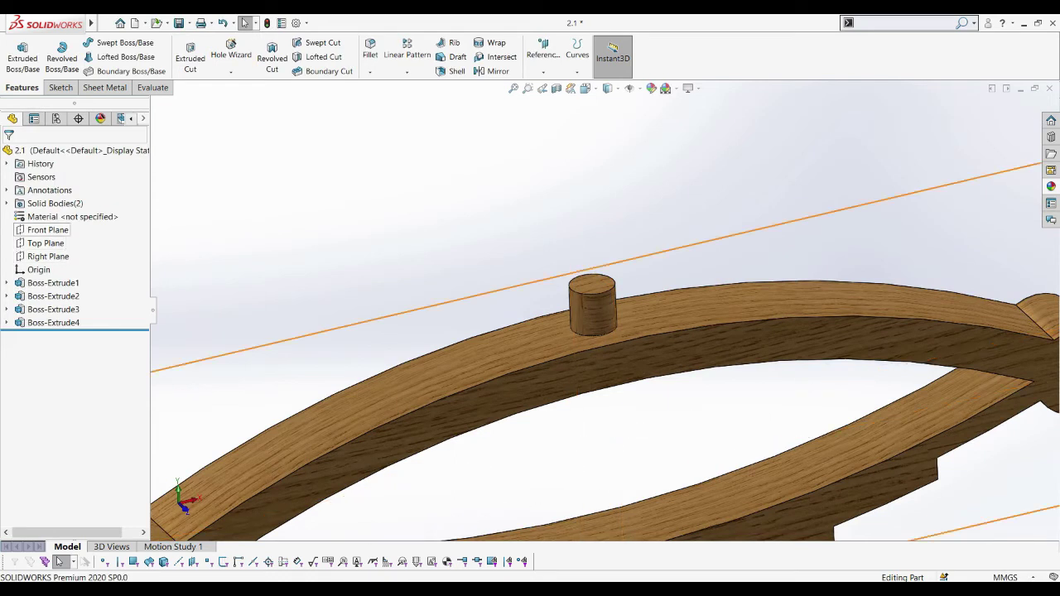
{"action": "left_click", "coordinate": [48, 256]}
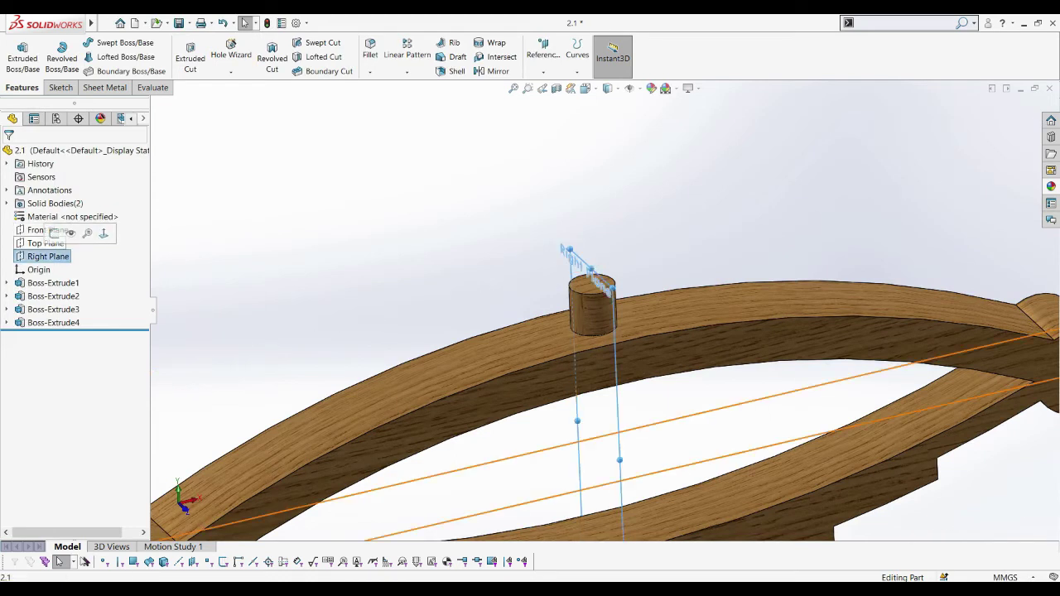
{"action": "key", "text": "Escape"}
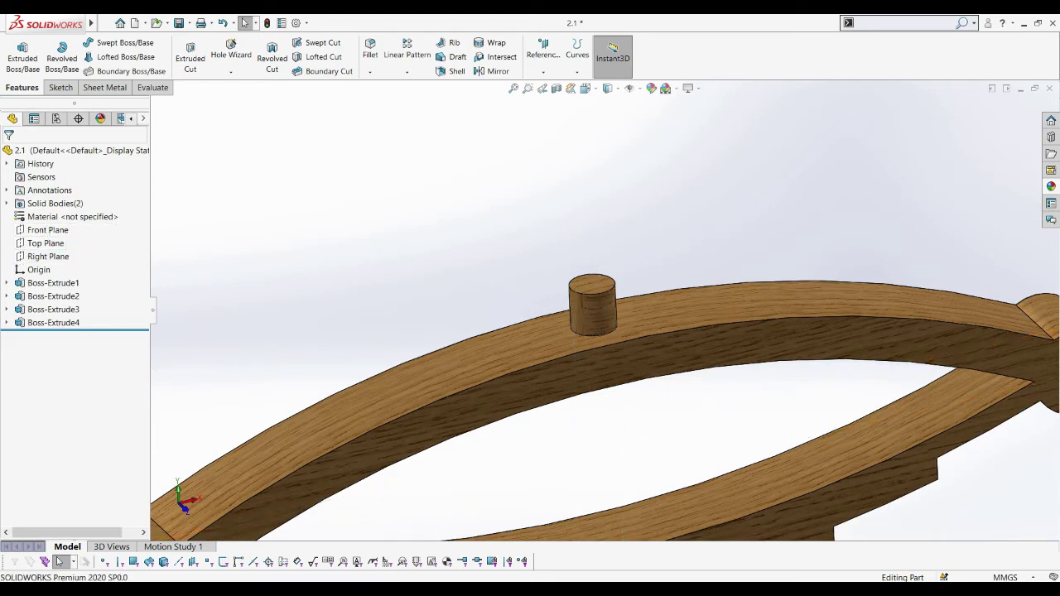
Step: Try the axis with Right Plane and Top Plane, preview it, then clear those references
{"action": "left_click", "coordinate": [544, 54]}
{"action": "left_click", "coordinate": [556, 97]}
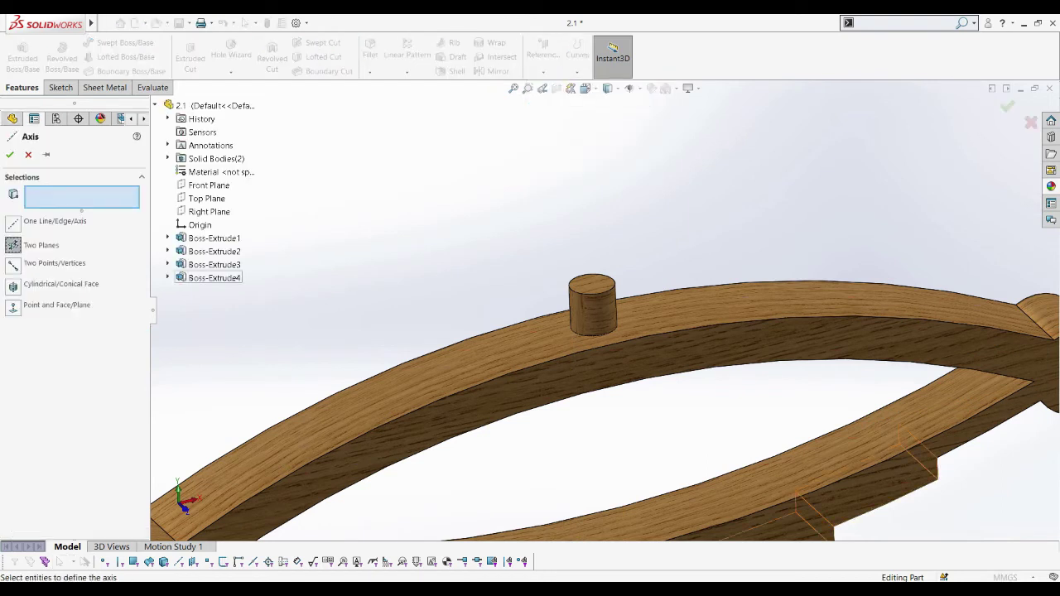
{"action": "left_click", "coordinate": [599, 462]}
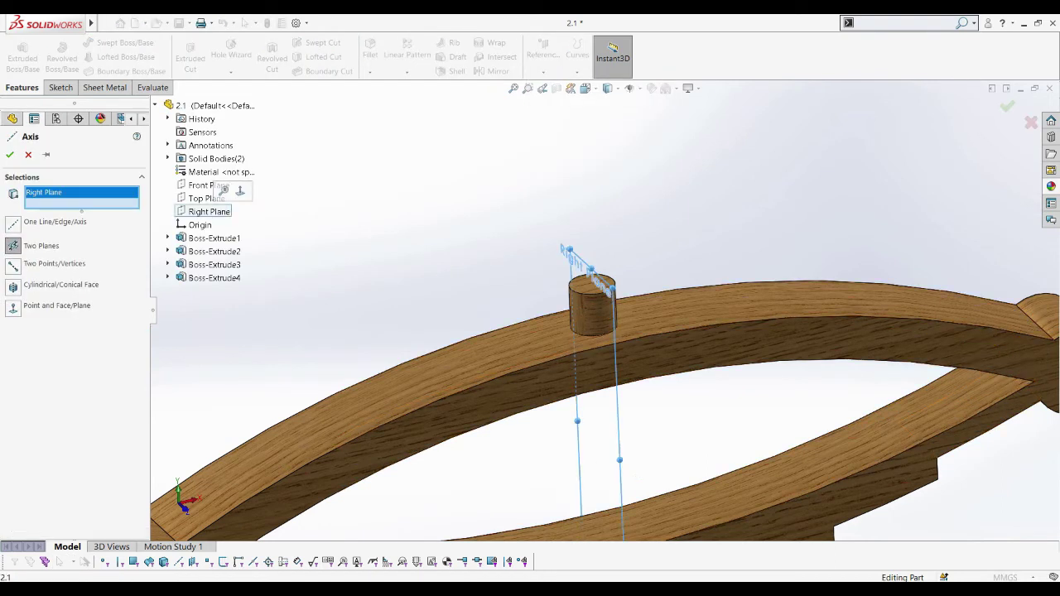
{"action": "left_click", "coordinate": [207, 199]}
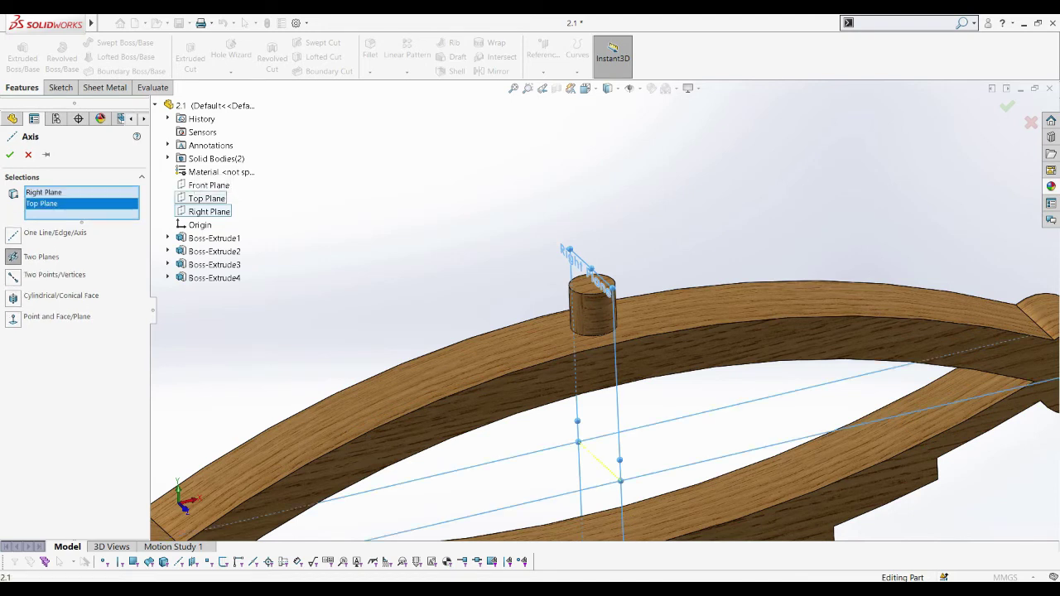
{"action": "middle_click_drag", "start_coordinate": [596, 447], "coordinate": [591, 454]}
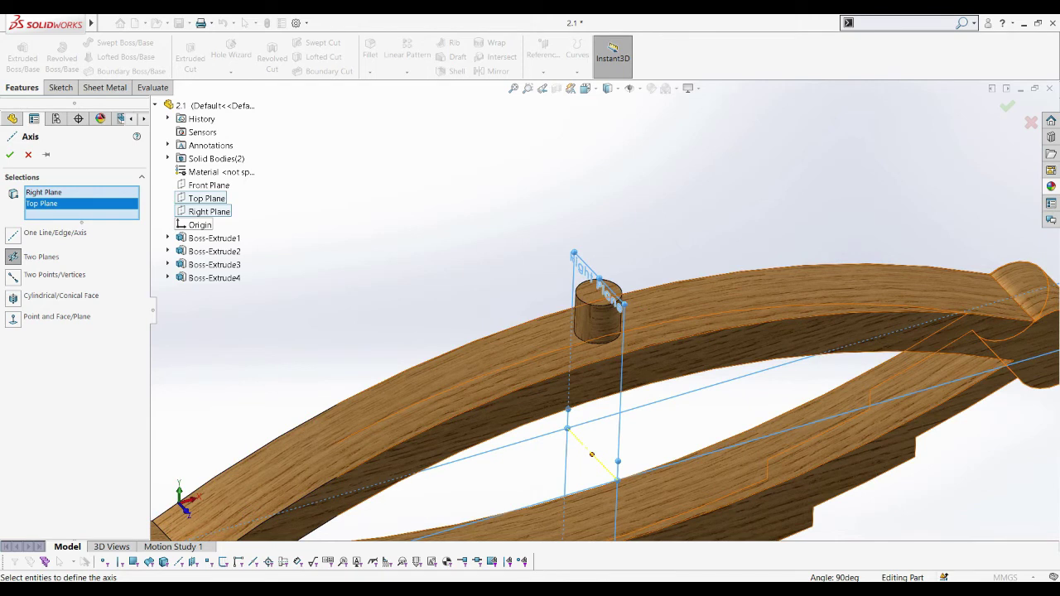
{"action": "right_click", "coordinate": [86, 199]}
{"action": "left_click", "coordinate": [125, 208]}
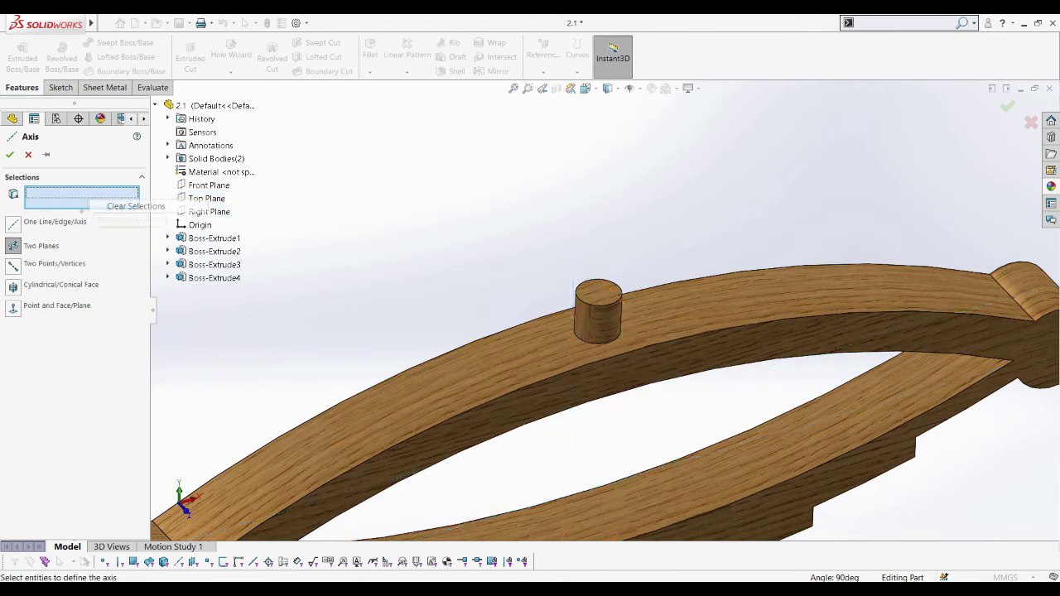
Step: Create Axis1 from the Front and Right planes and return to Assem3
{"action": "left_click", "coordinate": [207, 185]}
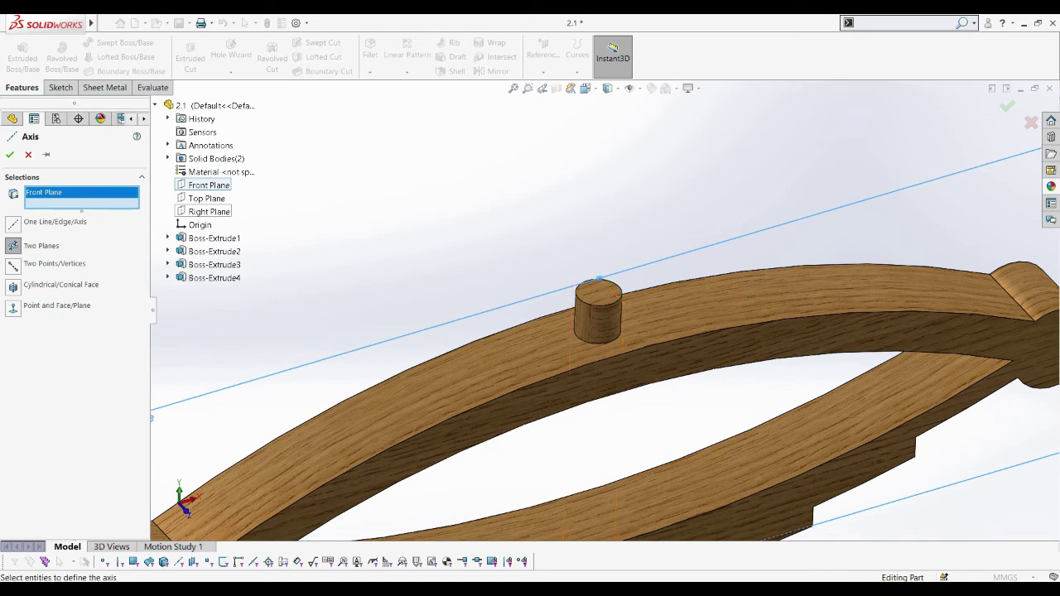
{"action": "left_click", "coordinate": [209, 212]}
{"action": "left_click", "coordinate": [9, 155]}
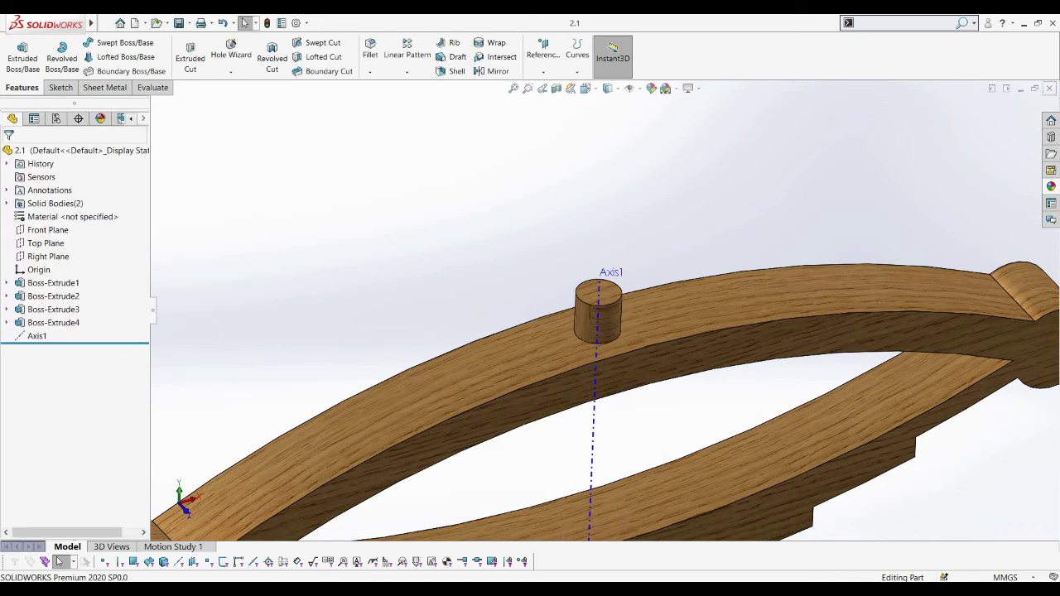
{"action": "key", "text": "ctrl+Tab"}
Step: Mate spring part 2.1's Axis1 coincident with the chassis hole axis
{"action": "left_click", "coordinate": [107, 91]}
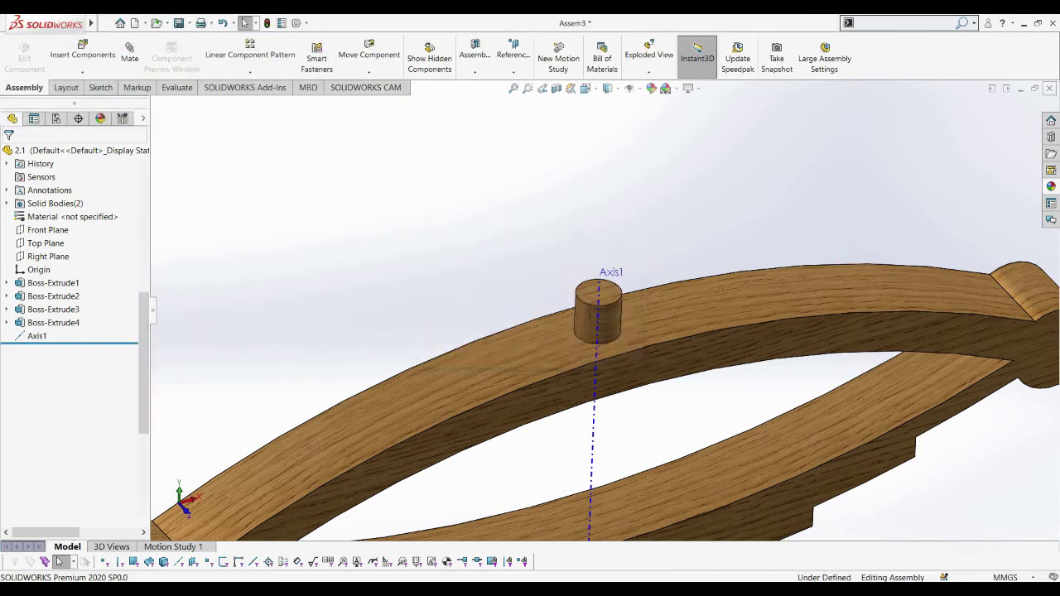
{"action": "key", "text": "f"}
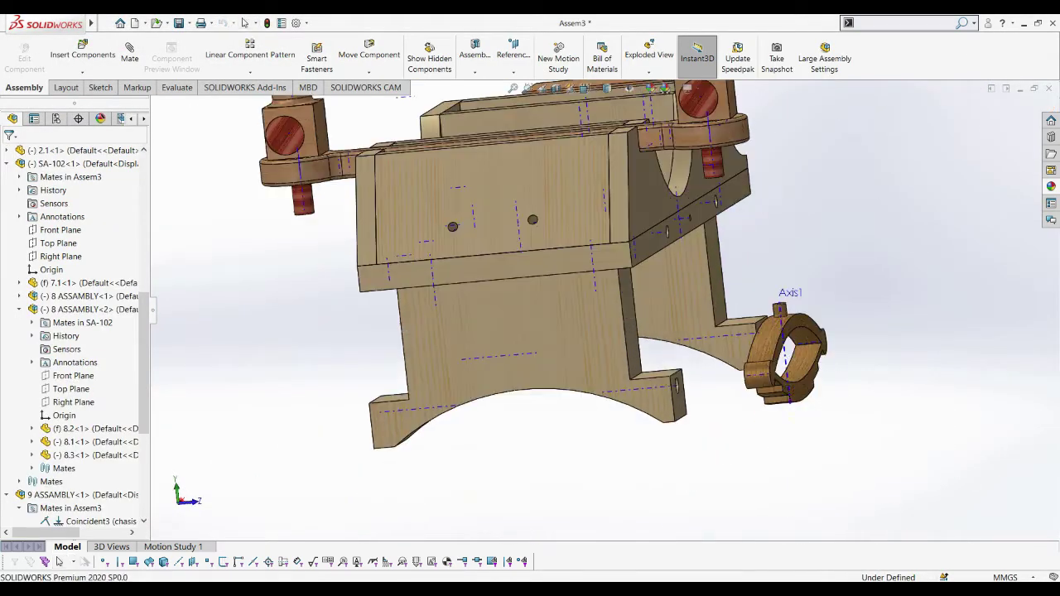
{"action": "left_click", "coordinate": [83, 150]}
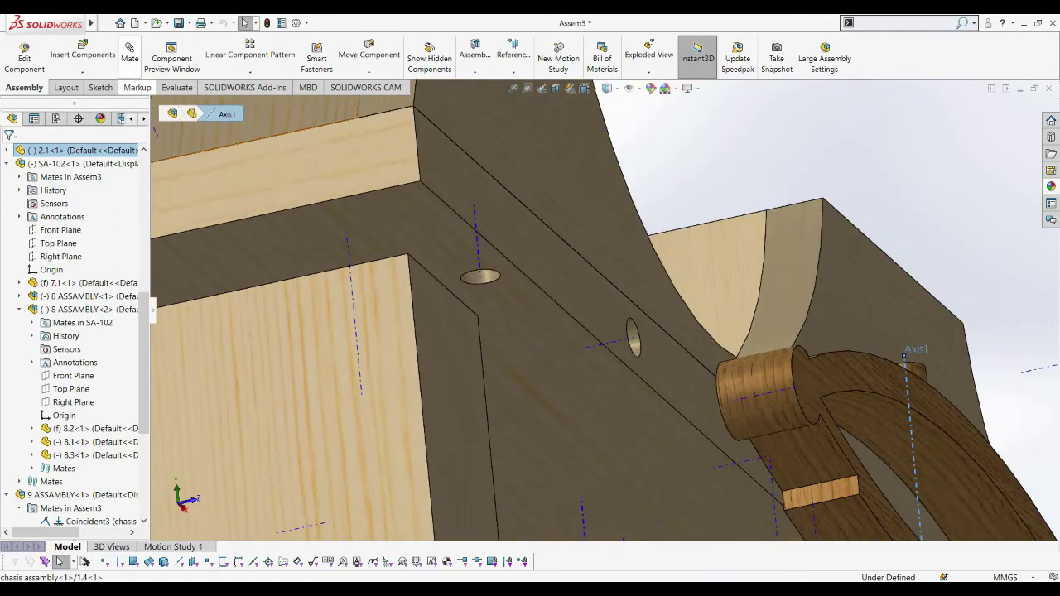
{"action": "left_click", "coordinate": [129, 51]}
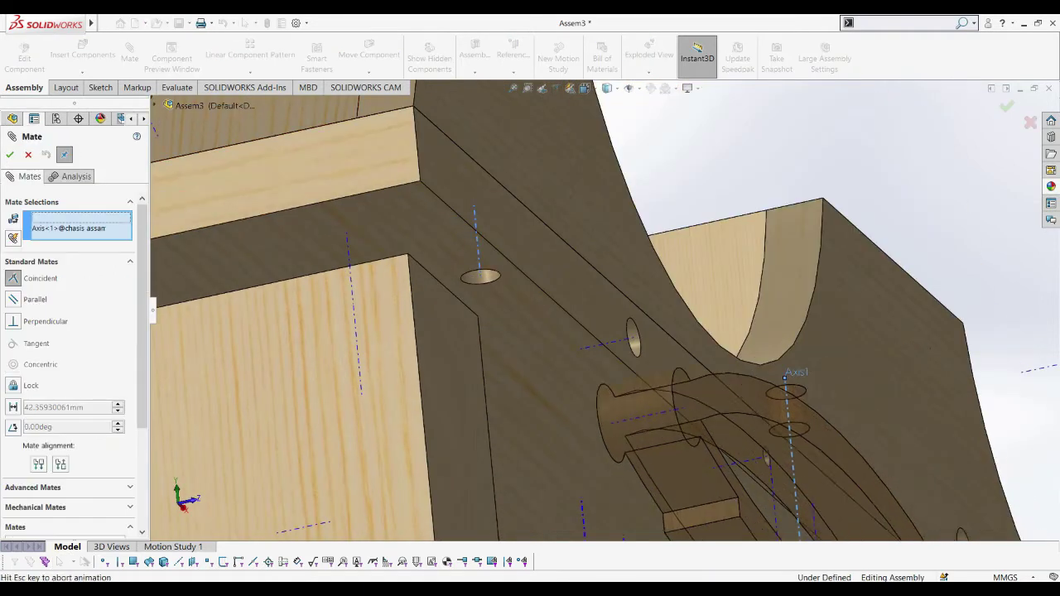
{"action": "left_click", "coordinate": [476, 257]}
{"action": "left_click", "coordinate": [463, 247]}
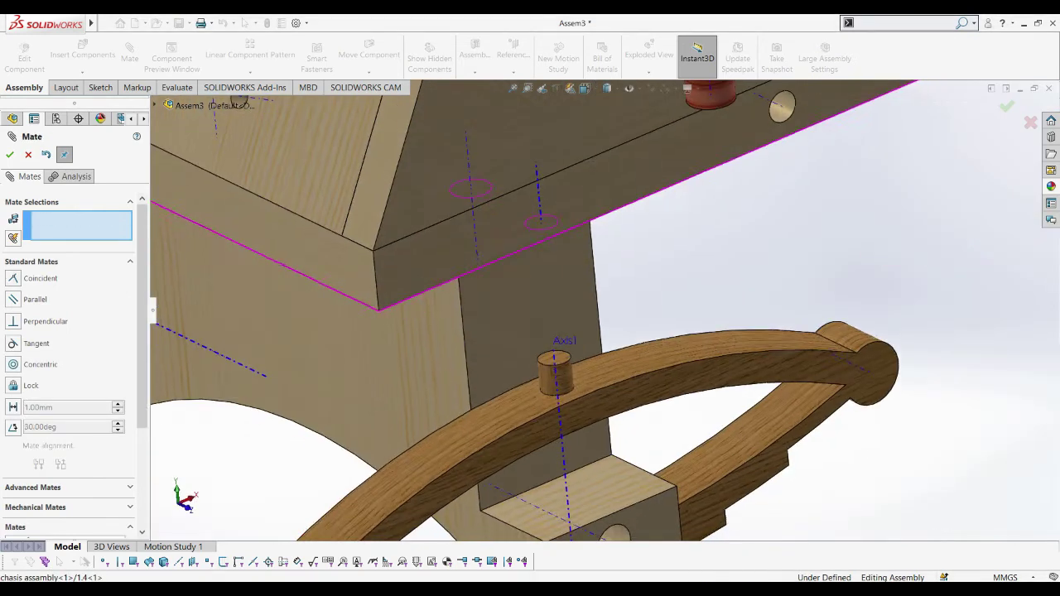
Step: Orbit around the mated spring to check the pin fit, then select the leaf spring
{"action": "left_click", "coordinate": [609, 325]}
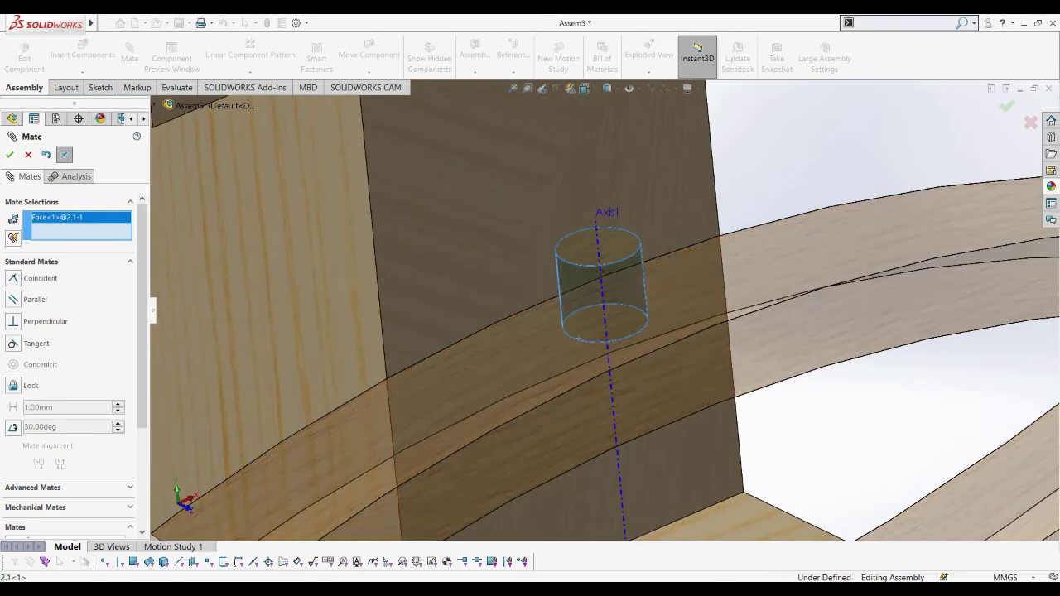
{"action": "key", "text": "Escape"}
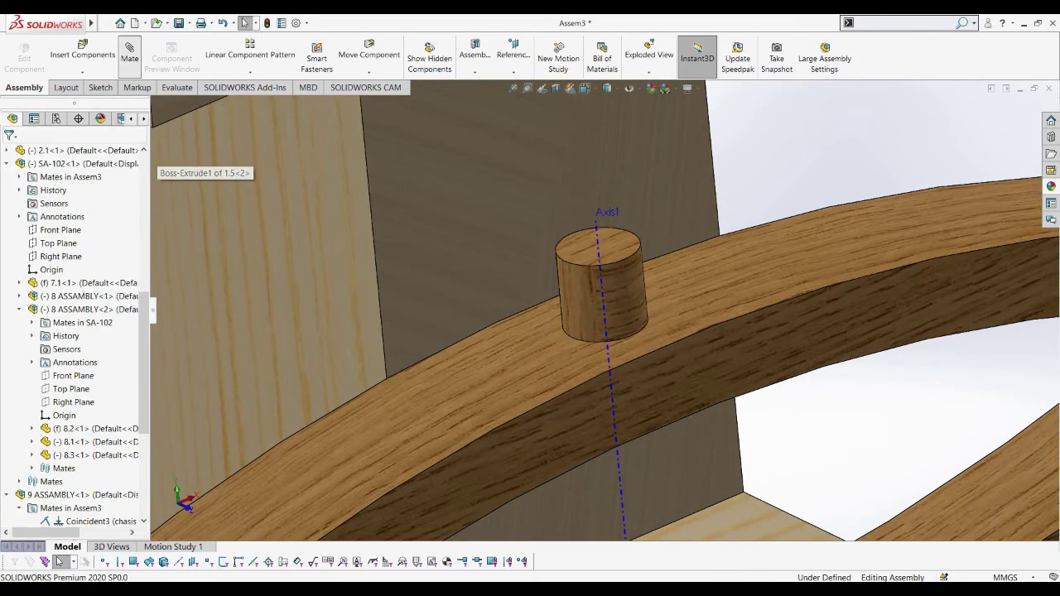
{"action": "key", "text": "Return"}
{"action": "mouse_move", "coordinate": [605, 331]}
{"action": "middle_mouse_down"}
{"action": "mouse_move", "coordinate": [630, 315]}
{"action": "mouse_move", "coordinate": [651, 336]}
{"action": "middle_mouse_up"}
{"action": "key", "text": "Escape"}
{"action": "left_click", "coordinate": [629, 340]}
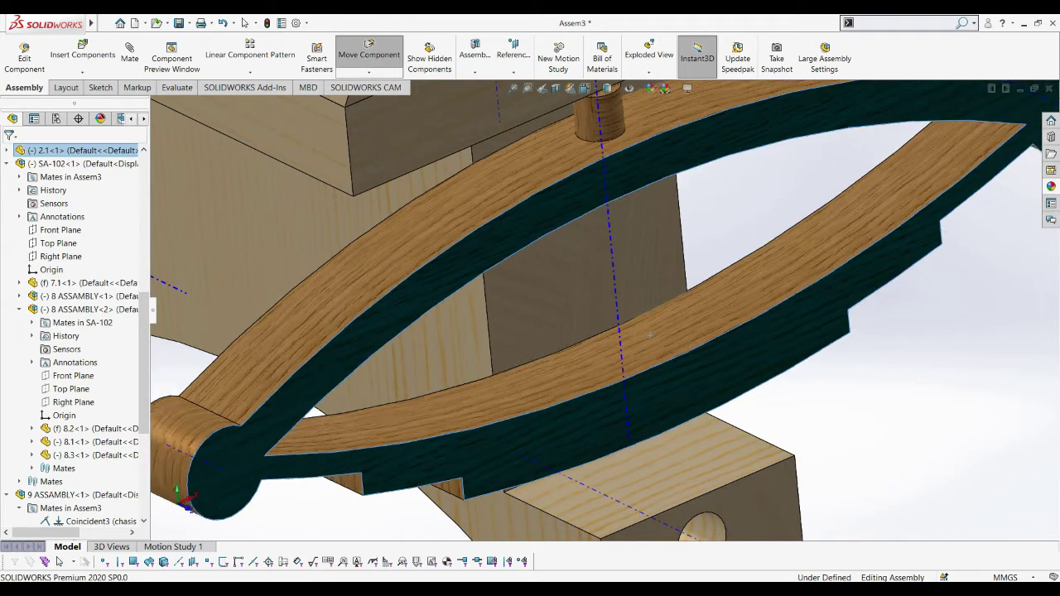
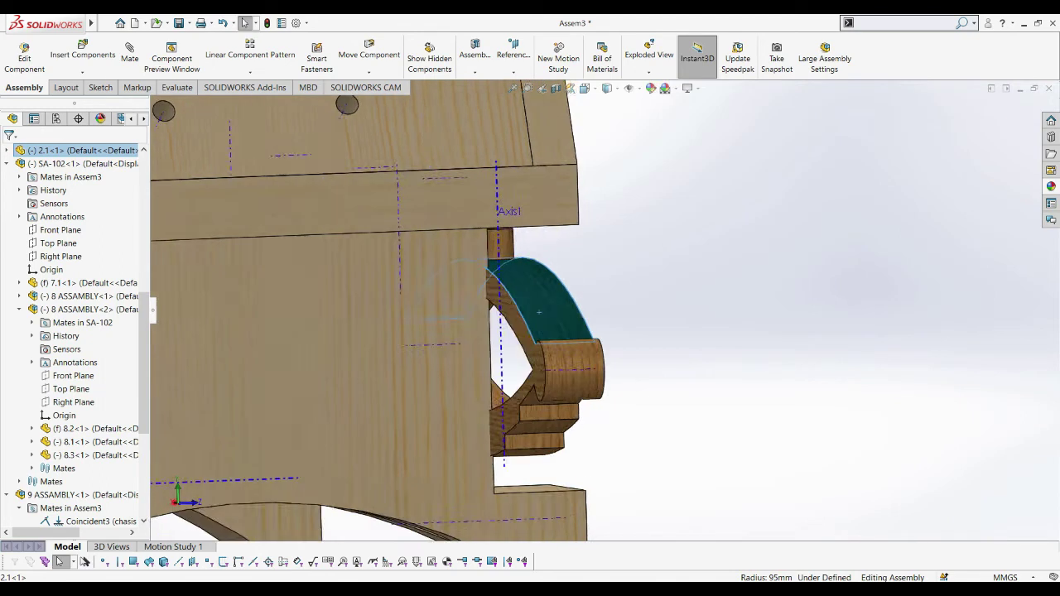
Step: Mate the leaf-spring clamp face coincident with the chassis leg face
{"action": "left_click", "coordinate": [507, 113]}
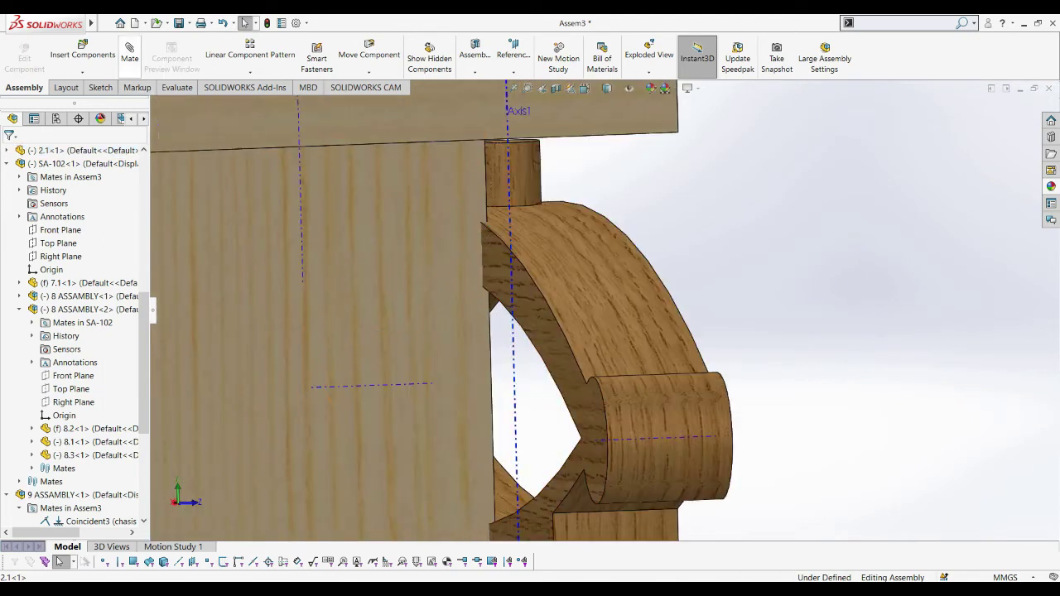
{"action": "left_click", "coordinate": [129, 54]}
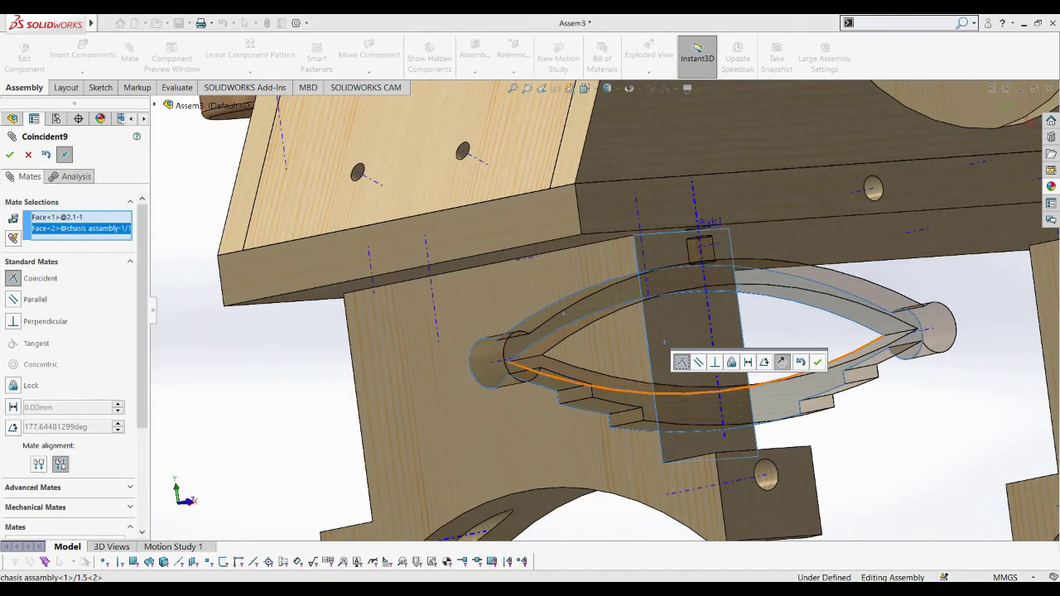
{"action": "left_click", "coordinate": [818, 362]}
{"action": "scroll", "coordinate": [818, 362], "scroll_direction": "up", "scroll_amount": 5}
{"action": "scroll", "coordinate": [745, 332], "scroll_direction": "down", "scroll_amount": 6}
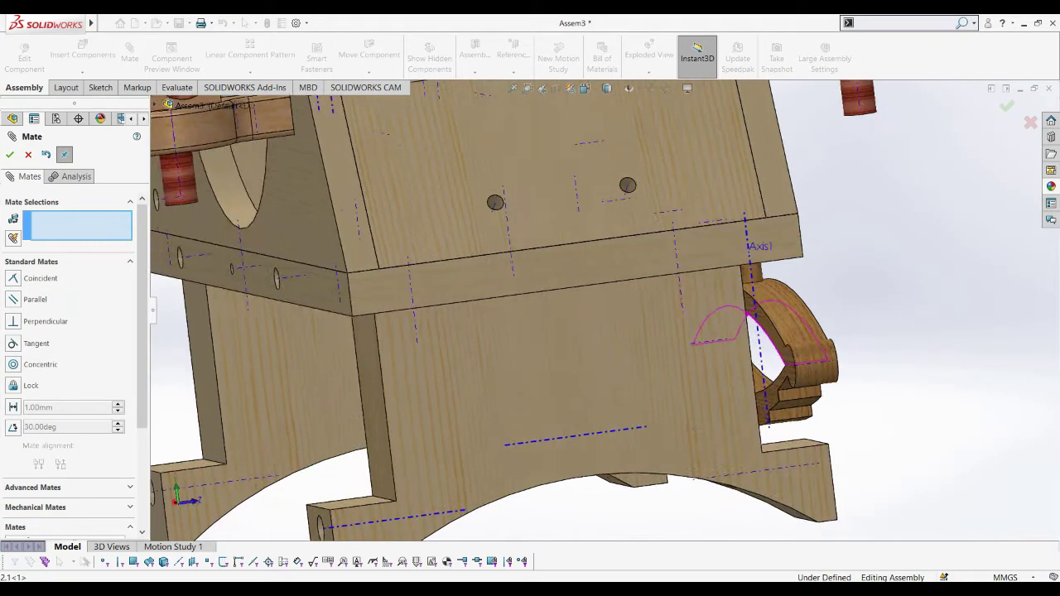
{"action": "scroll", "coordinate": [754, 348], "scroll_direction": "down", "scroll_amount": 4}
{"action": "scroll", "coordinate": [754, 348], "scroll_direction": "down", "scroll_amount": 2}
{"action": "scroll", "coordinate": [754, 348], "scroll_direction": "down", "scroll_amount": 2}
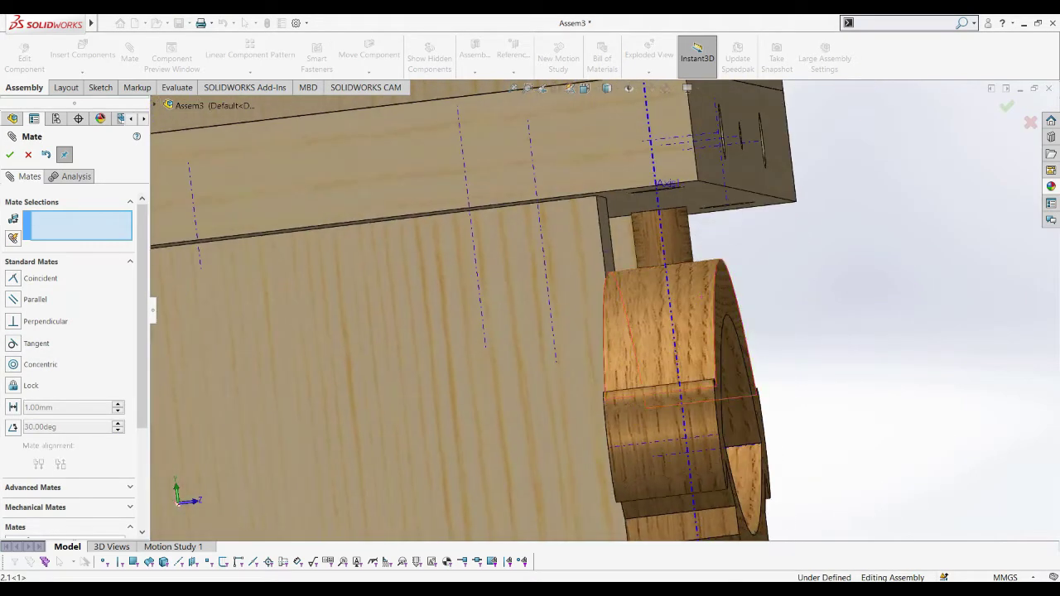
{"action": "scroll", "coordinate": [669, 211], "scroll_direction": "down", "scroll_amount": 4}
{"action": "scroll", "coordinate": [667, 252], "scroll_direction": "up", "scroll_amount": 2}
{"action": "scroll", "coordinate": [667, 253], "scroll_direction": "up", "scroll_amount": 3}
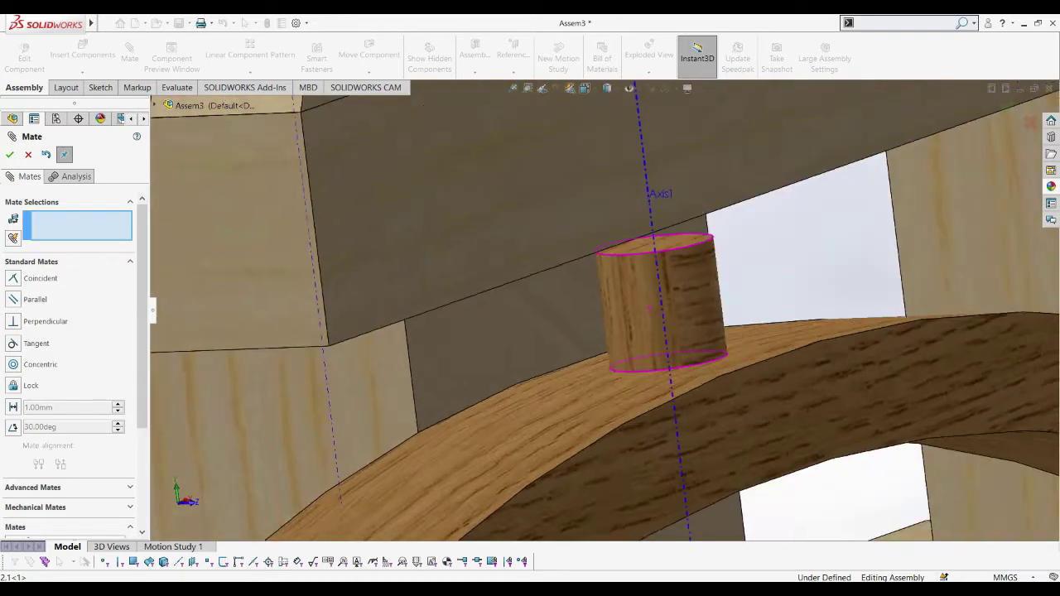
{"action": "scroll", "coordinate": [667, 253], "scroll_direction": "up", "scroll_amount": 1}
{"action": "left_click", "coordinate": [9, 154]}
{"action": "scroll", "coordinate": [698, 361], "scroll_direction": "down", "scroll_amount": 2}
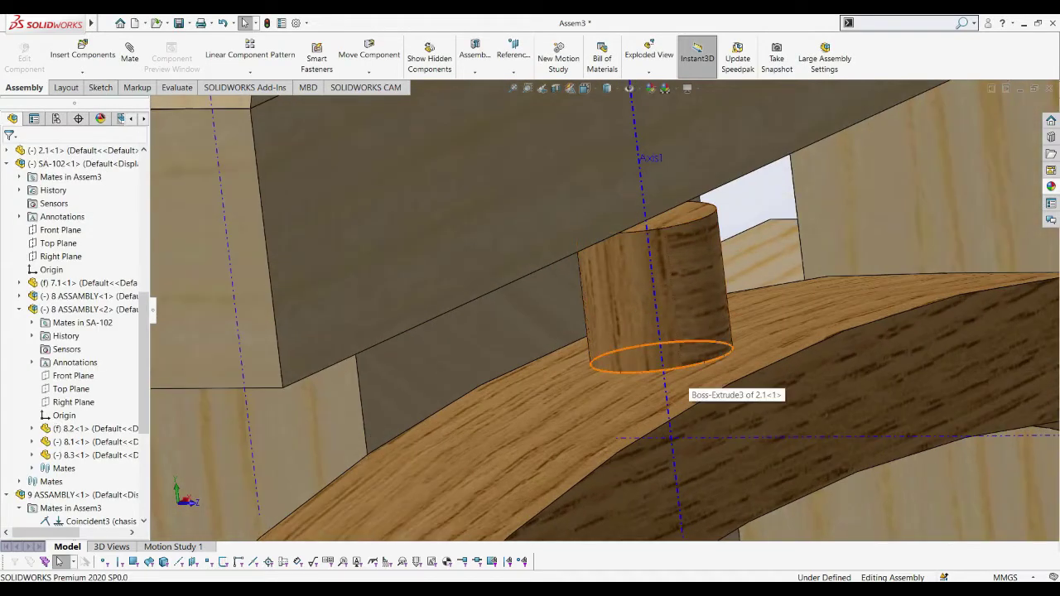
Step: Attempt a mate between the peg's circular edge and the board hole, then cancel it
{"action": "left_click", "coordinate": [675, 365]}
{"action": "middle_click_drag", "start_coordinate": [675, 368], "coordinate": [688, 448]}
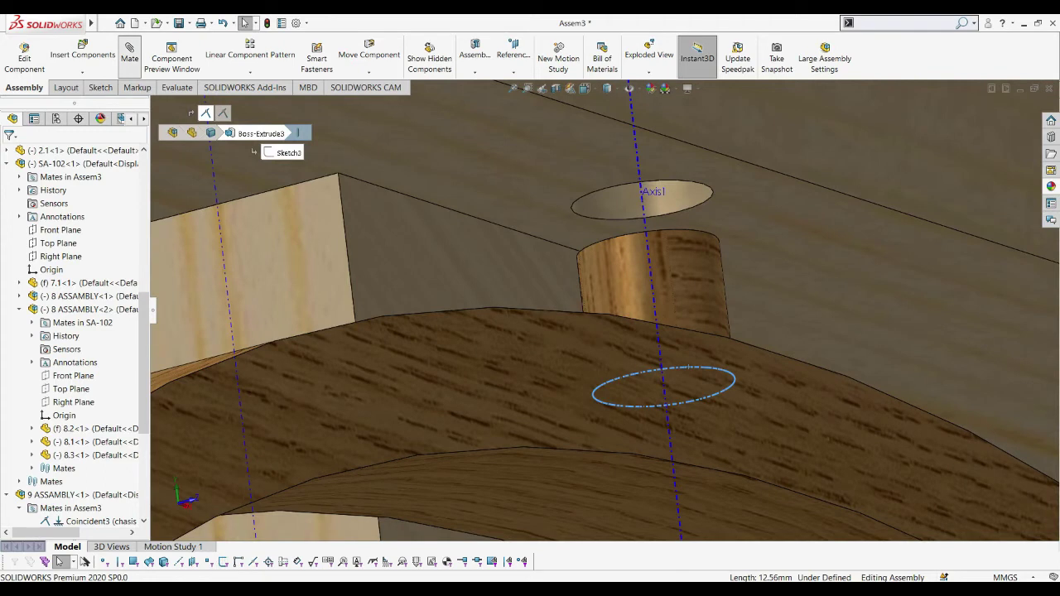
{"action": "left_click", "coordinate": [129, 52]}
{"action": "left_click", "coordinate": [642, 199]}
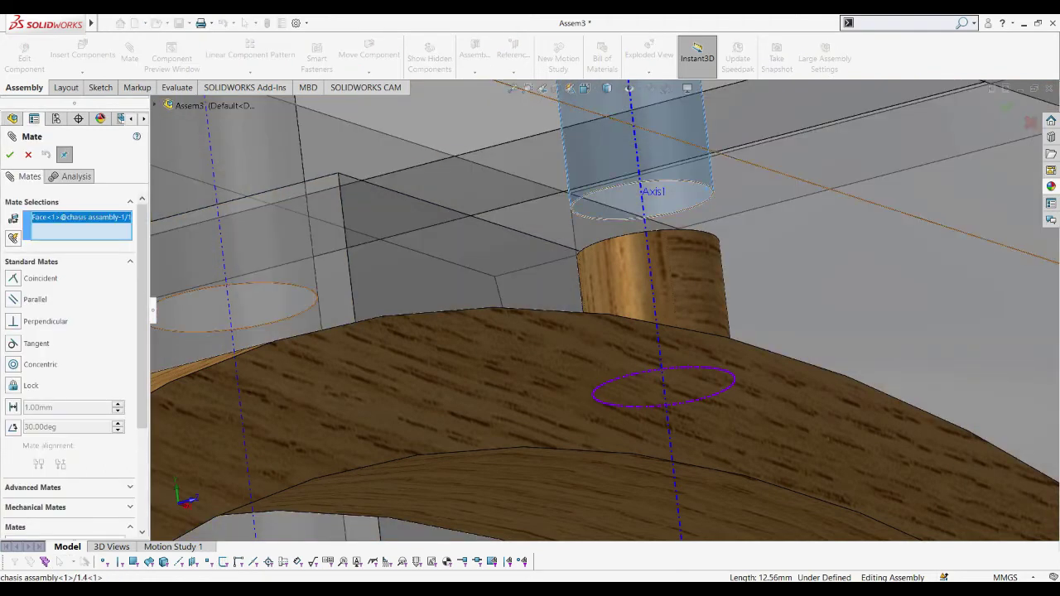
{"action": "left_click", "coordinate": [147, 237]}
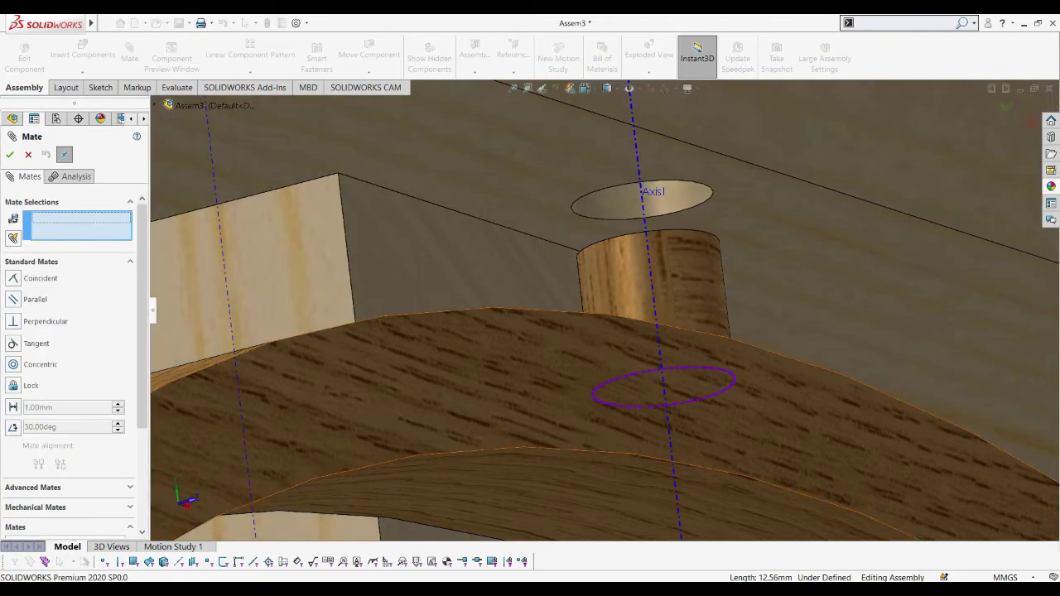
{"action": "left_click", "coordinate": [706, 205]}
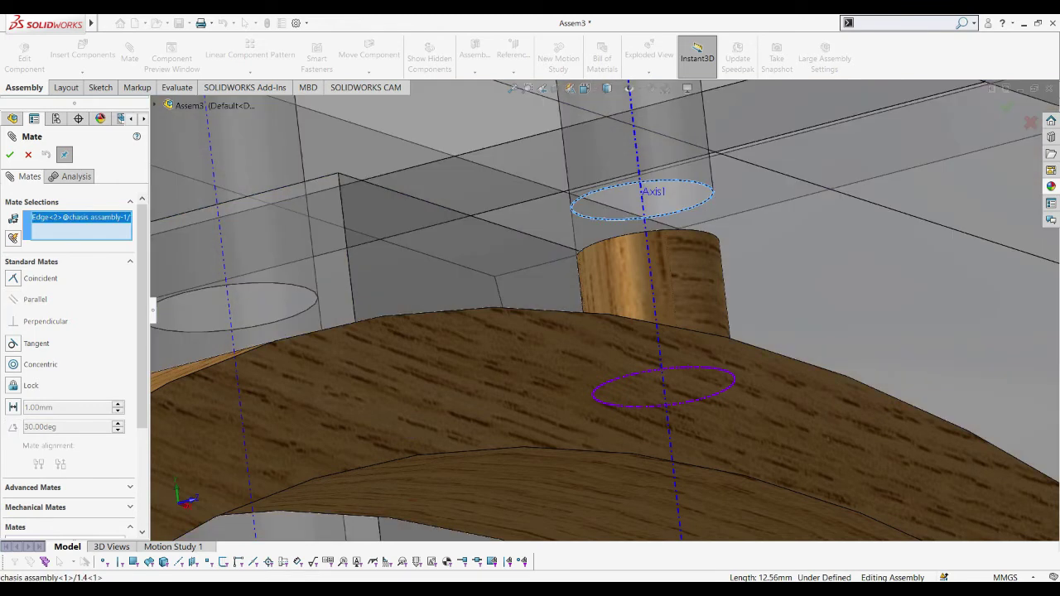
{"action": "middle_click_drag", "start_coordinate": [630, 414], "coordinate": [666, 364]}
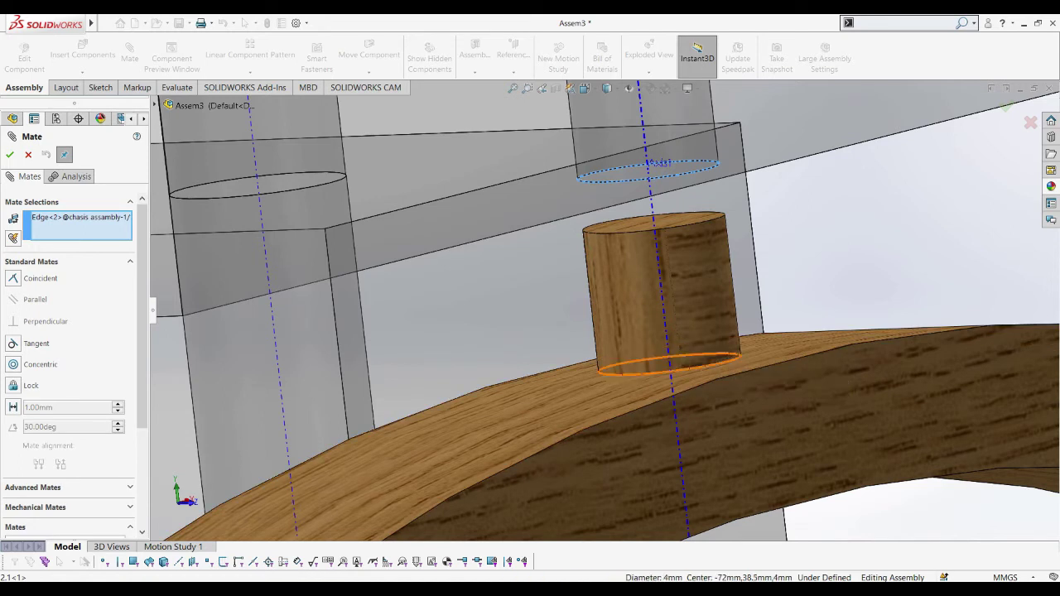
{"action": "key", "text": "Escape"}
Step: From the front view, slide the leaf spring up the leg to sit beneath the board
{"action": "key", "text": "ctrl+1"}
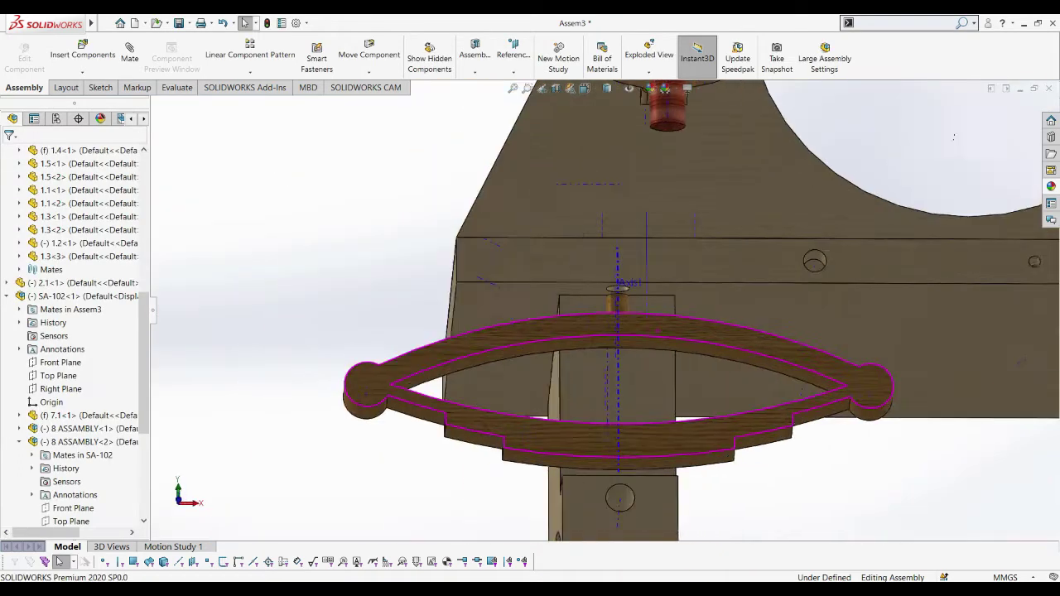
{"action": "key", "text": "ctrl+1"}
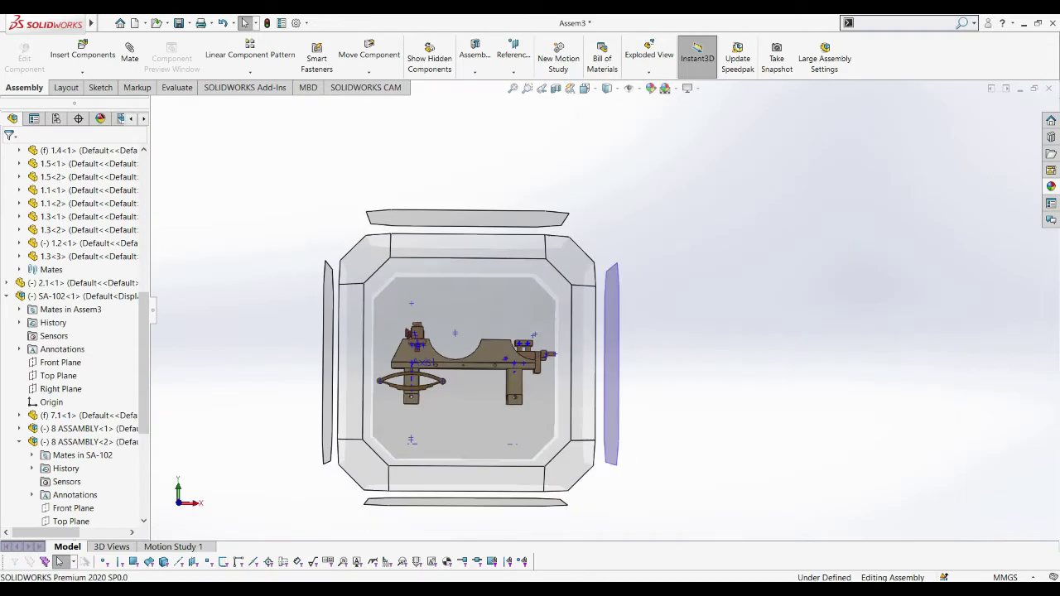
{"action": "scroll", "coordinate": [545, 332], "scroll_direction": "up", "scroll_amount": 5}
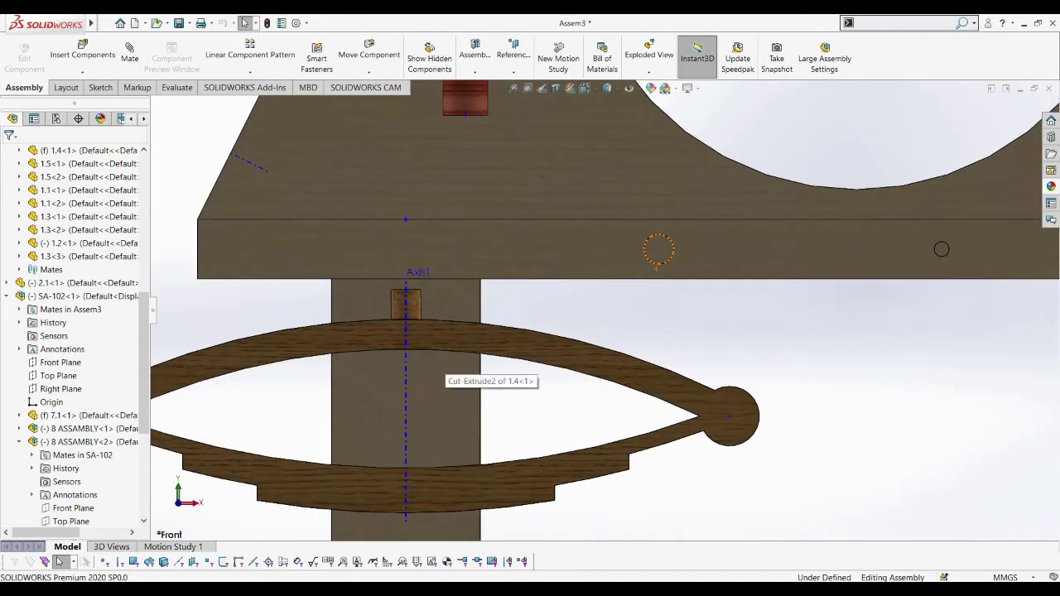
{"action": "left_click_drag", "start_coordinate": [468, 394], "coordinate": [468, 328]}
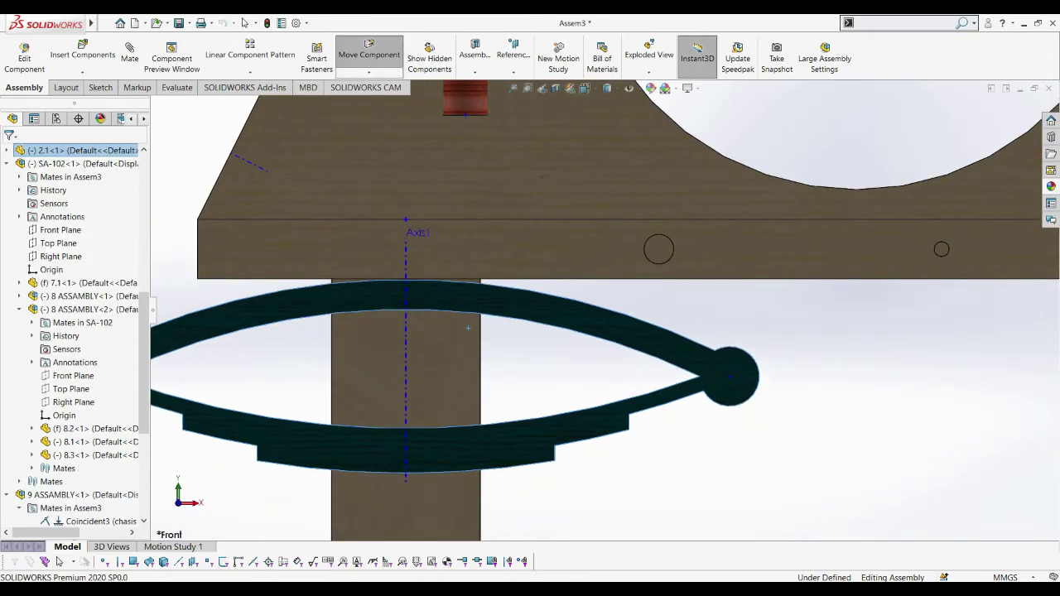
{"action": "key", "text": "Escape"}
{"action": "scroll", "coordinate": [601, 307], "scroll_direction": "down", "scroll_amount": 2}
{"action": "key", "text": "ctrl+7"}
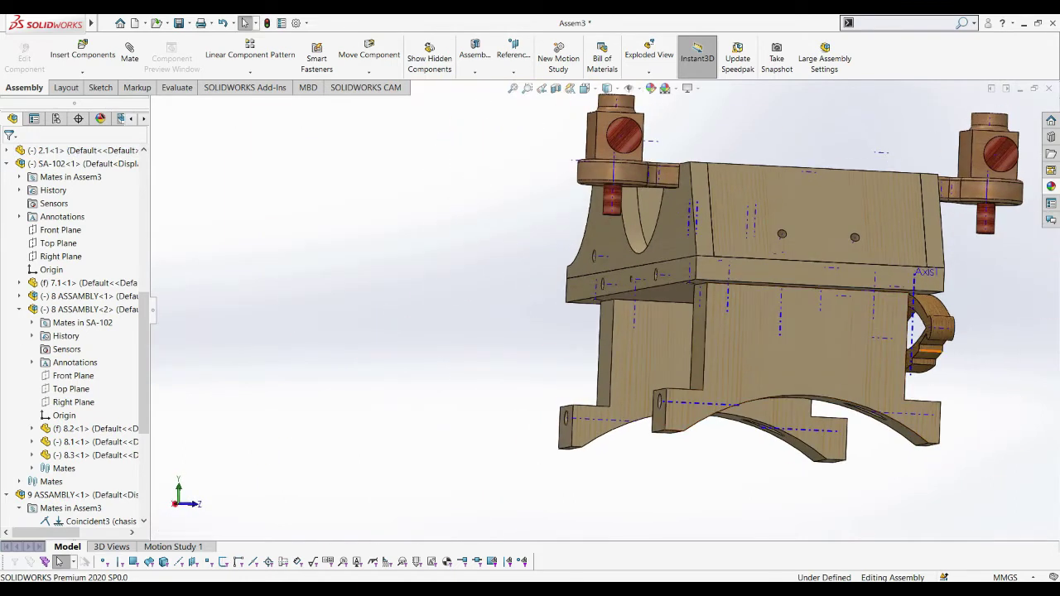
Step: Ctrl-drag a copy of the clamp and mate its axis coincident with the other chassis leg's axis
{"action": "mouse_move", "coordinate": [733, 430]}
{"action": "left_mouse_down"}
{"action": "mouse_move", "coordinate": [473, 379]}
{"action": "mouse_move", "coordinate": [515, 364]}
{"action": "left_mouse_up"}
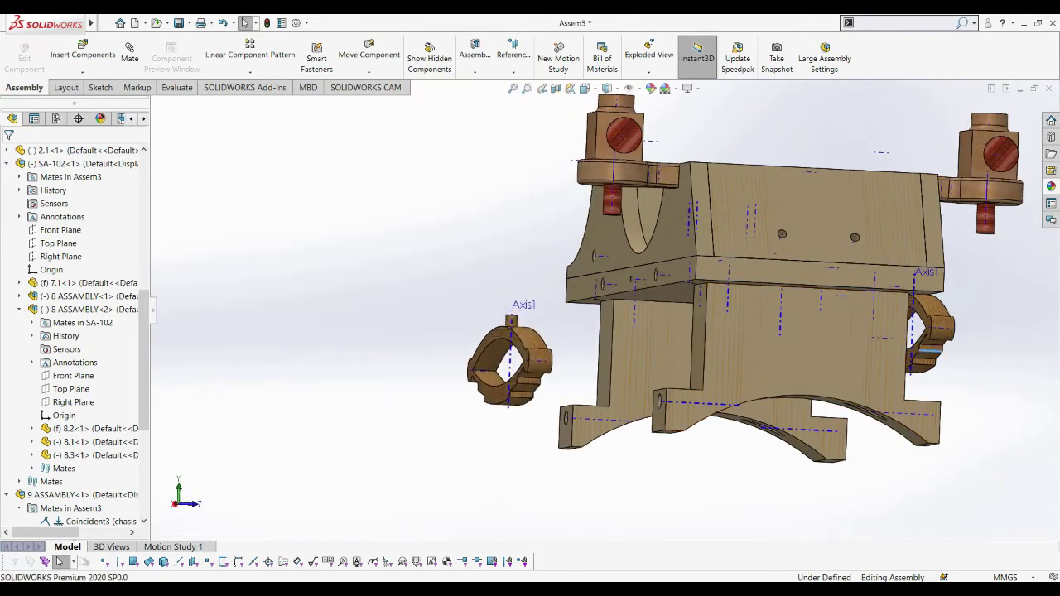
{"action": "scroll", "coordinate": [489, 339], "scroll_direction": "down", "scroll_amount": 1}
{"action": "scroll", "coordinate": [603, 312], "scroll_direction": "up", "scroll_amount": 2}
{"action": "scroll", "coordinate": [603, 311], "scroll_direction": "up", "scroll_amount": 1}
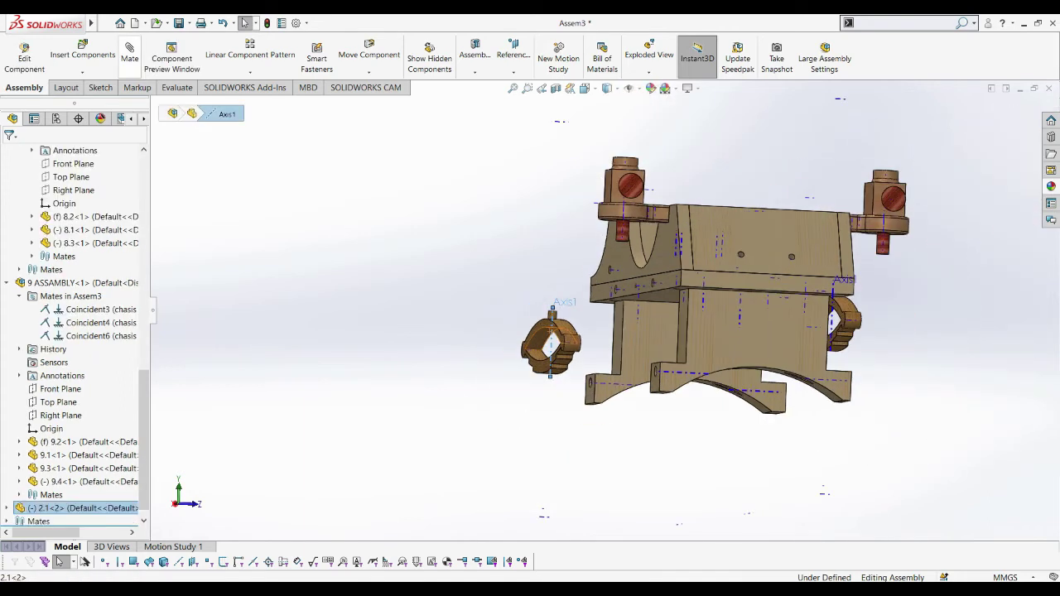
{"action": "left_click", "coordinate": [129, 51]}
{"action": "scroll", "coordinate": [699, 262], "scroll_direction": "down", "scroll_amount": 3}
{"action": "scroll", "coordinate": [627, 359], "scroll_direction": "down", "scroll_amount": 2}
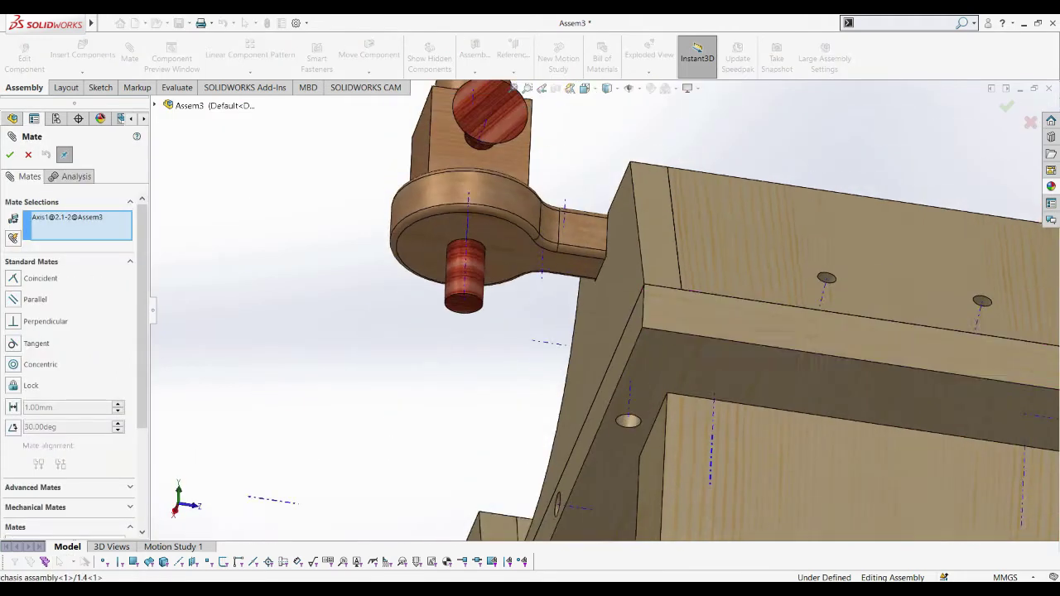
{"action": "left_click", "coordinate": [630, 423]}
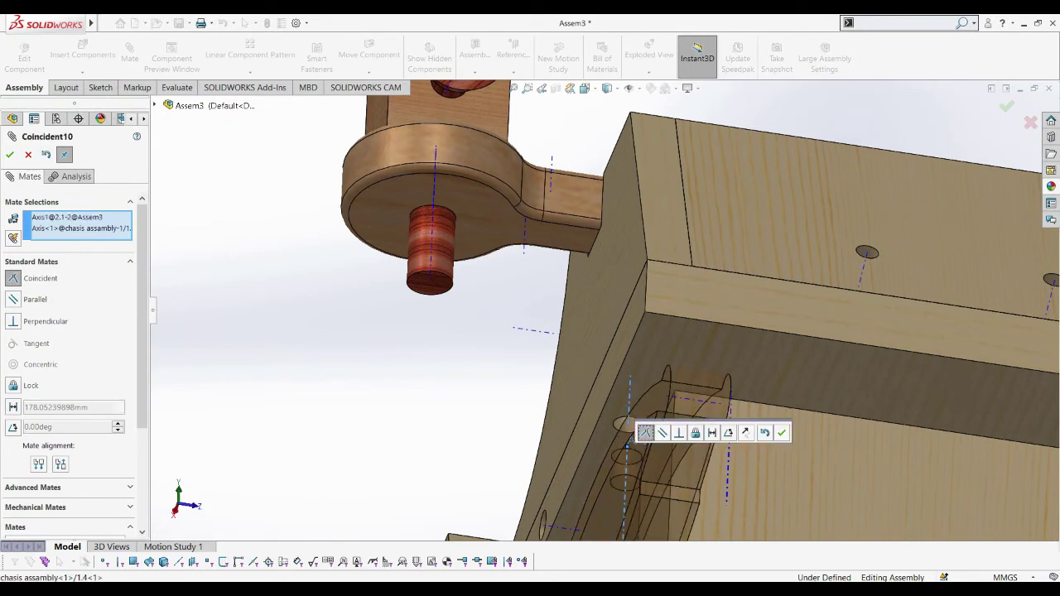
{"action": "left_click", "coordinate": [776, 433]}
{"action": "scroll", "coordinate": [720, 263], "scroll_direction": "up", "scroll_amount": 5}
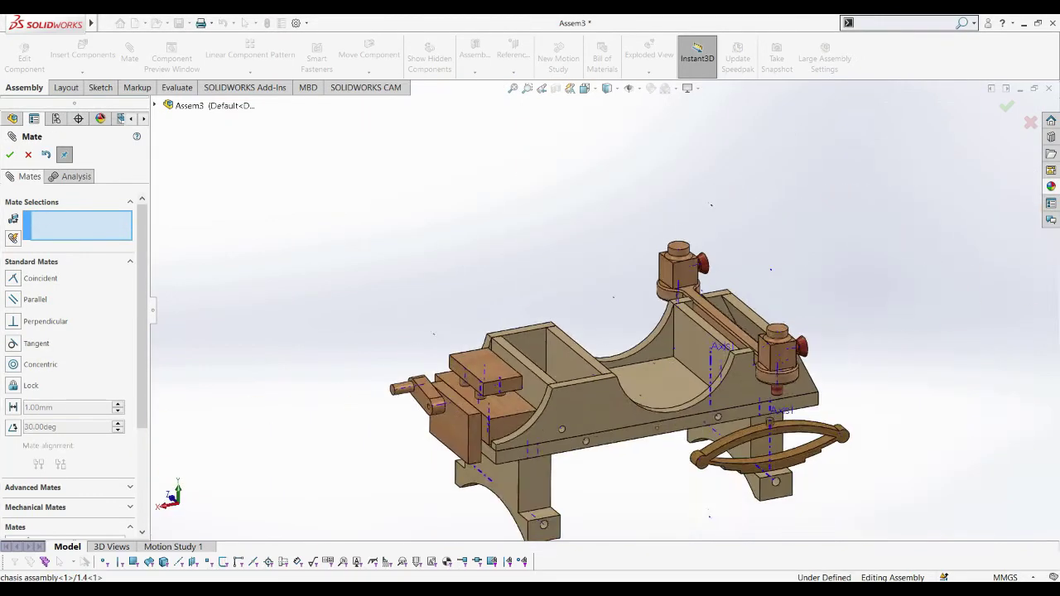
{"action": "scroll", "coordinate": [662, 373], "scroll_direction": "down", "scroll_amount": 3}
{"action": "scroll", "coordinate": [613, 289], "scroll_direction": "up", "scroll_amount": 2}
{"action": "scroll", "coordinate": [603, 324], "scroll_direction": "up", "scroll_amount": 2}
{"action": "key", "text": "Escape"}
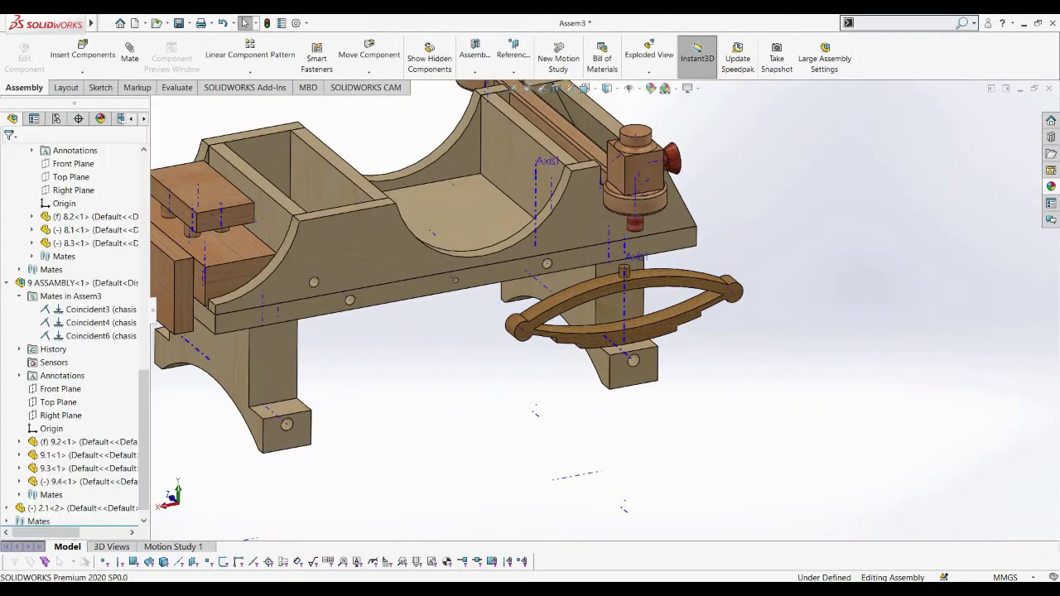
Step: Swing the new clamp around its axis and mate its face flush against the chassis leg
{"action": "left_click_drag", "start_coordinate": [624, 271], "coordinate": [638, 286]}
{"action": "mouse_move", "coordinate": [638, 286]}
{"action": "middle_mouse_down"}
{"action": "mouse_move", "coordinate": [787, 248]}
{"action": "mouse_move", "coordinate": [761, 329]}
{"action": "mouse_move", "coordinate": [688, 306]}
{"action": "middle_mouse_up"}
{"action": "scroll", "coordinate": [762, 266], "scroll_direction": "down", "scroll_amount": 3}
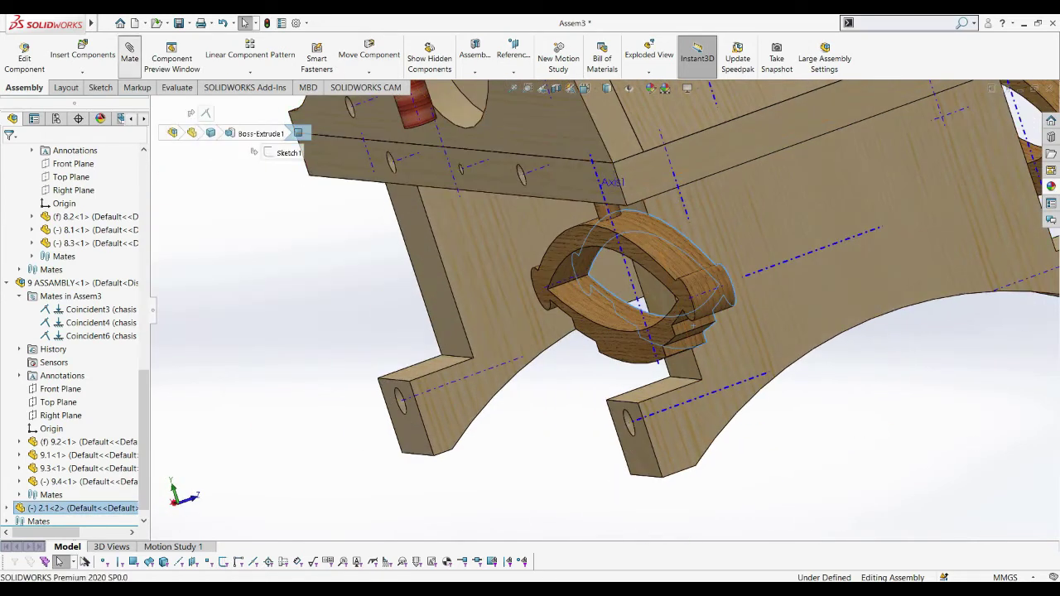
{"action": "left_click", "coordinate": [129, 52]}
{"action": "scroll", "coordinate": [580, 290], "scroll_direction": "down", "scroll_amount": 3}
{"action": "left_click", "coordinate": [656, 349]}
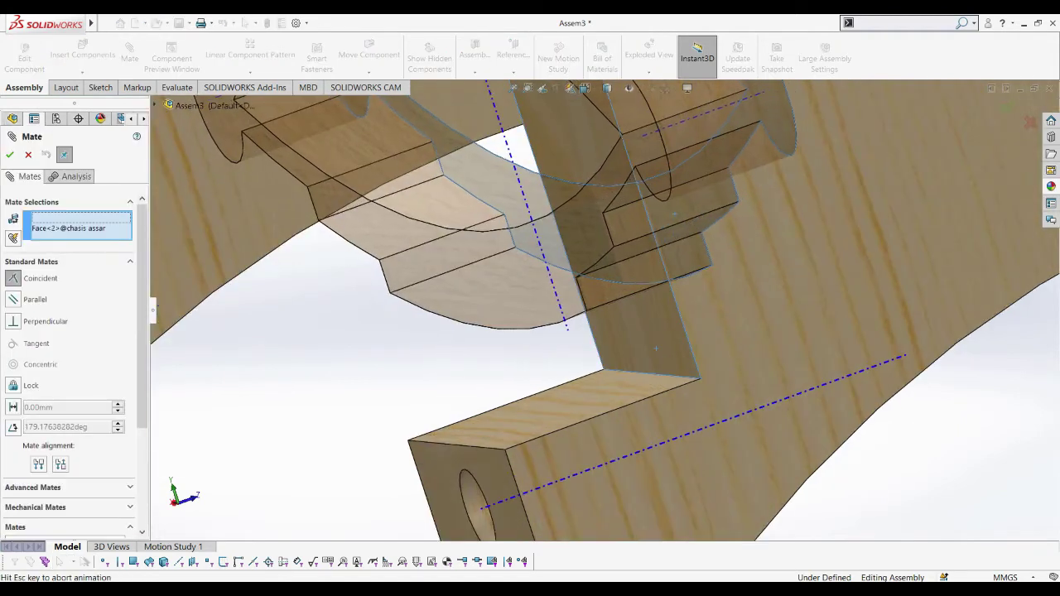
{"action": "left_click", "coordinate": [808, 372]}
{"action": "scroll", "coordinate": [580, 290], "scroll_direction": "up", "scroll_amount": 3}
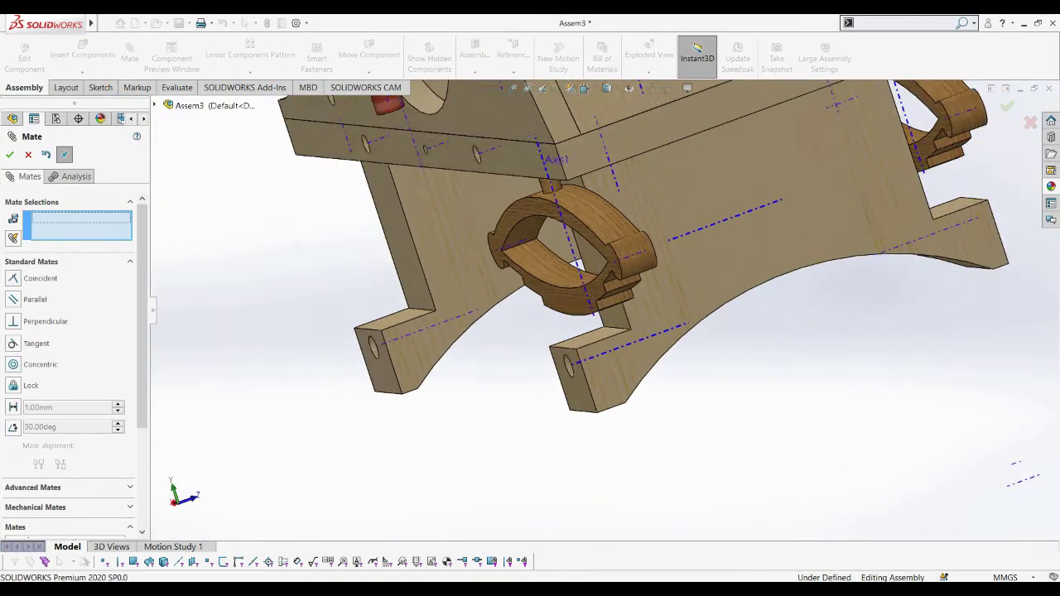
{"action": "key", "text": "Escape"}
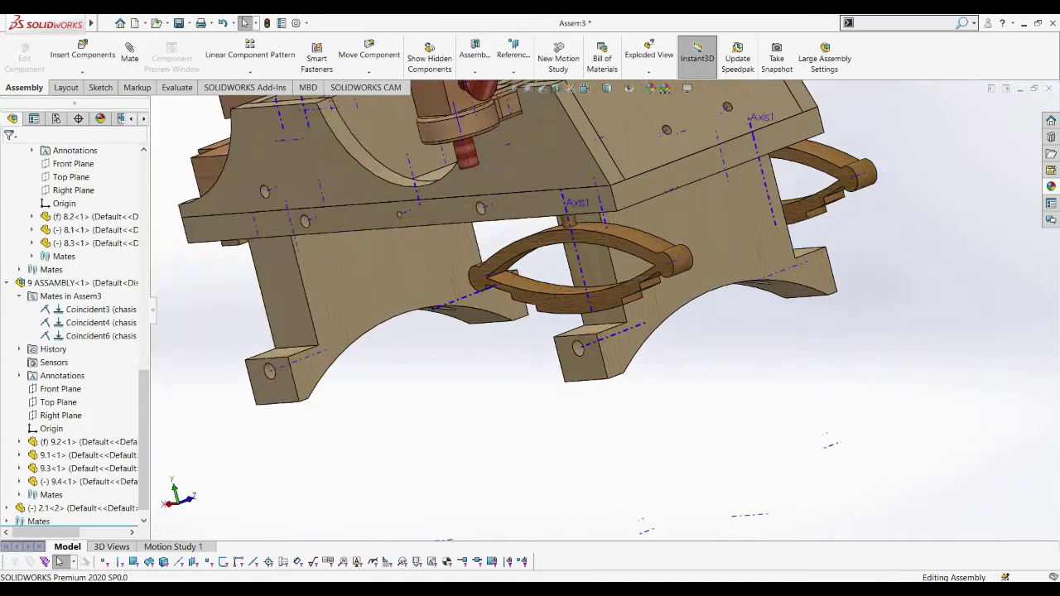
{"action": "key", "text": "ctrl+1"}
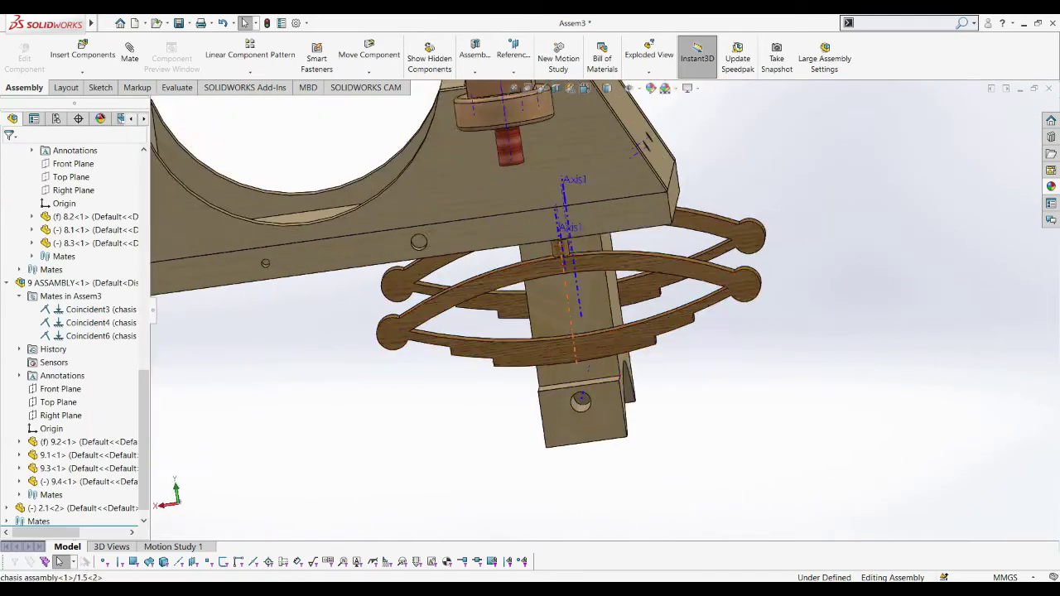
Step: Lay the second spring flat, copy the leaf spring below the model, and mate it parallel to the chassis axis
{"action": "scroll", "coordinate": [507, 312], "scroll_direction": "down", "scroll_amount": 3}
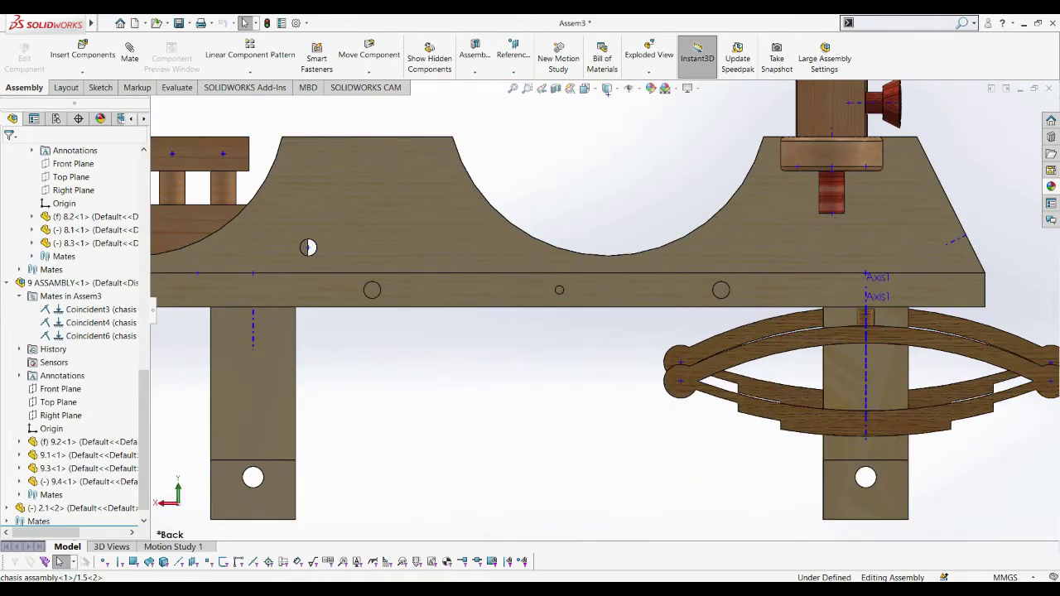
{"action": "left_click_drag", "start_coordinate": [672, 379], "coordinate": [679, 356]}
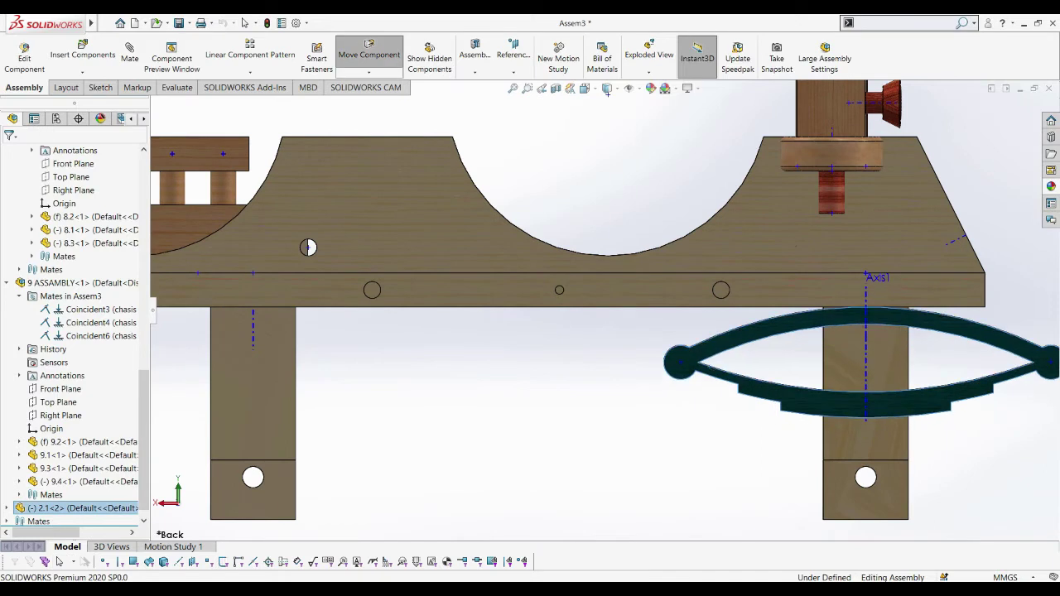
{"action": "scroll", "coordinate": [308, 247], "scroll_direction": "up", "scroll_amount": 2}
{"action": "left_click_drag", "start_coordinate": [663, 348], "coordinate": [514, 414], "text": "ctrl"}
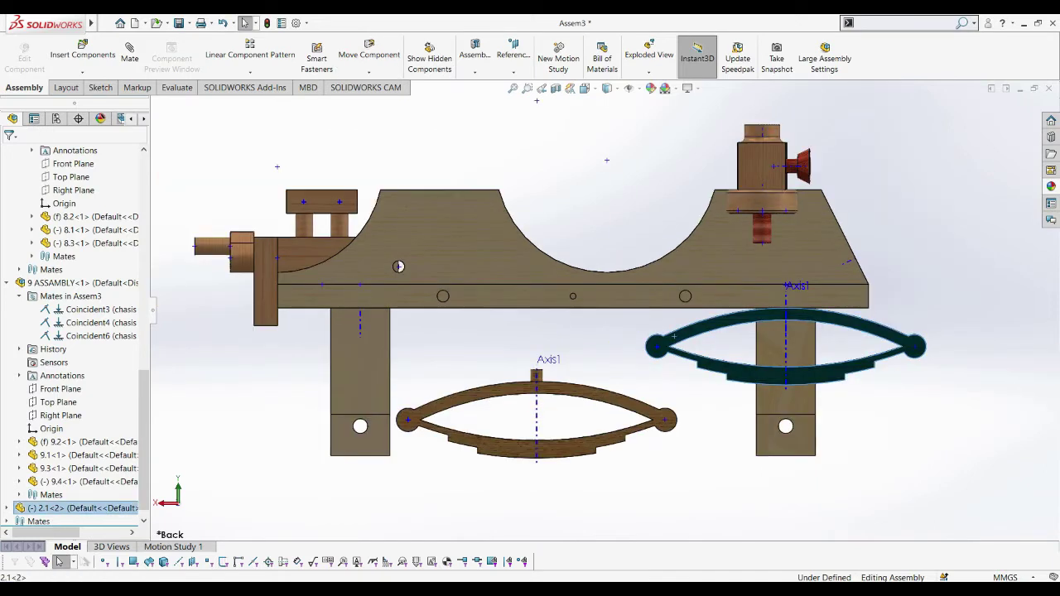
{"action": "mouse_move", "coordinate": [513, 398]}
{"action": "middle_mouse_down"}
{"action": "mouse_move", "coordinate": [588, 328]}
{"action": "mouse_move", "coordinate": [580, 298]}
{"action": "middle_mouse_up"}
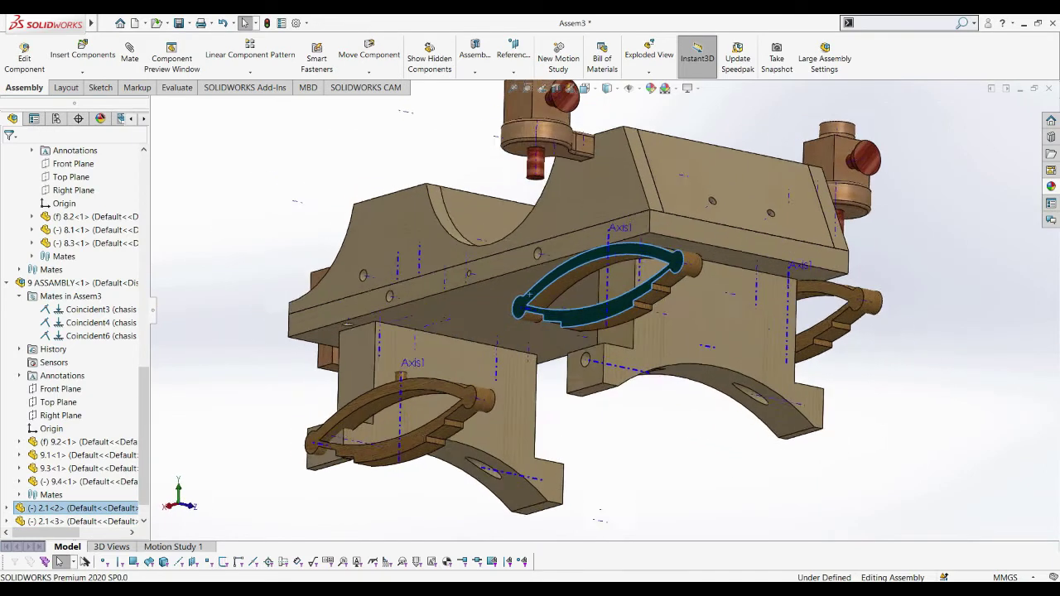
{"action": "scroll", "coordinate": [538, 331], "scroll_direction": "down", "scroll_amount": 5}
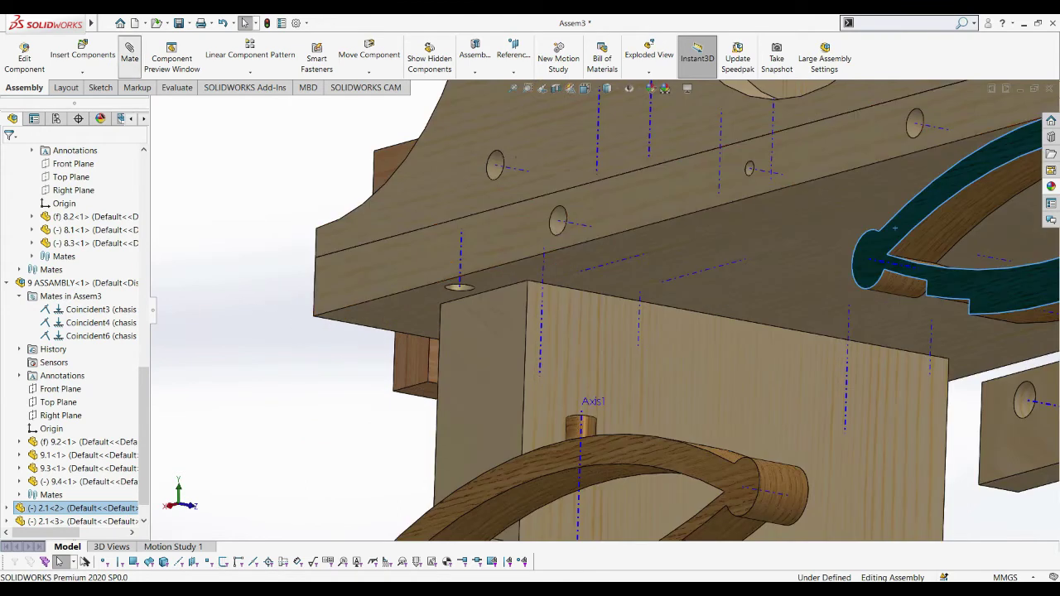
{"action": "left_click", "coordinate": [129, 52]}
{"action": "left_click", "coordinate": [462, 248]}
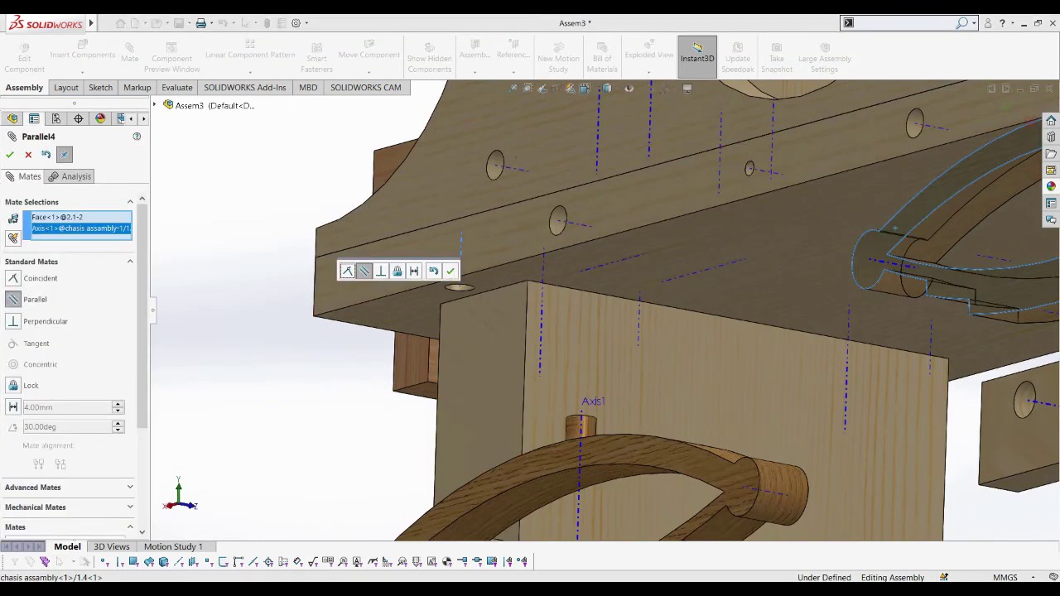
{"action": "left_click", "coordinate": [450, 271]}
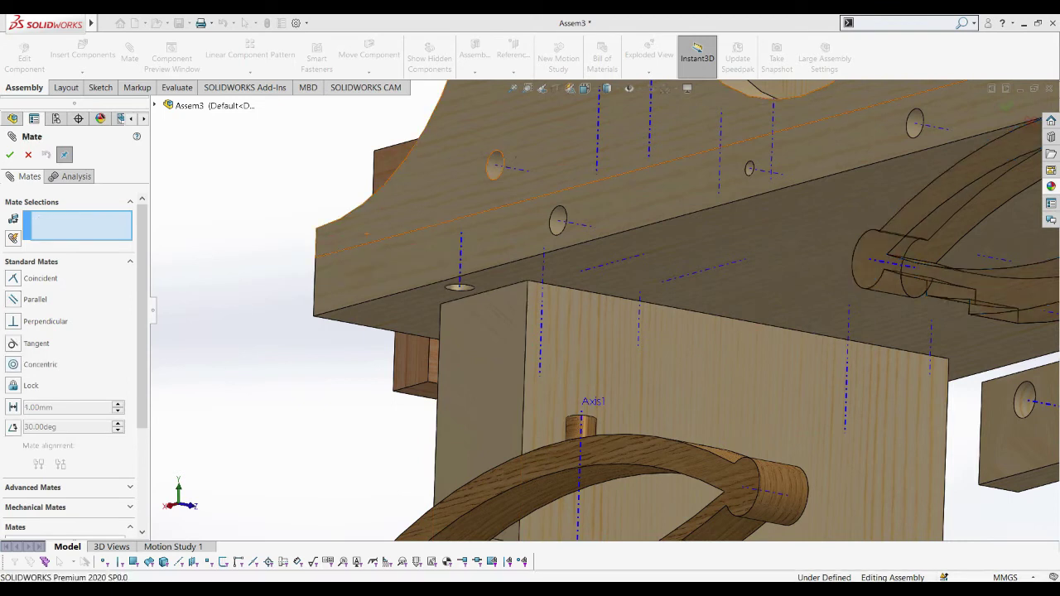
{"action": "left_click", "coordinate": [9, 155]}
Step: Add a coincident mate between the spring copy's axis and the chassis support axis
{"action": "middle_click_drag", "start_coordinate": [580, 332], "coordinate": [456, 232]}
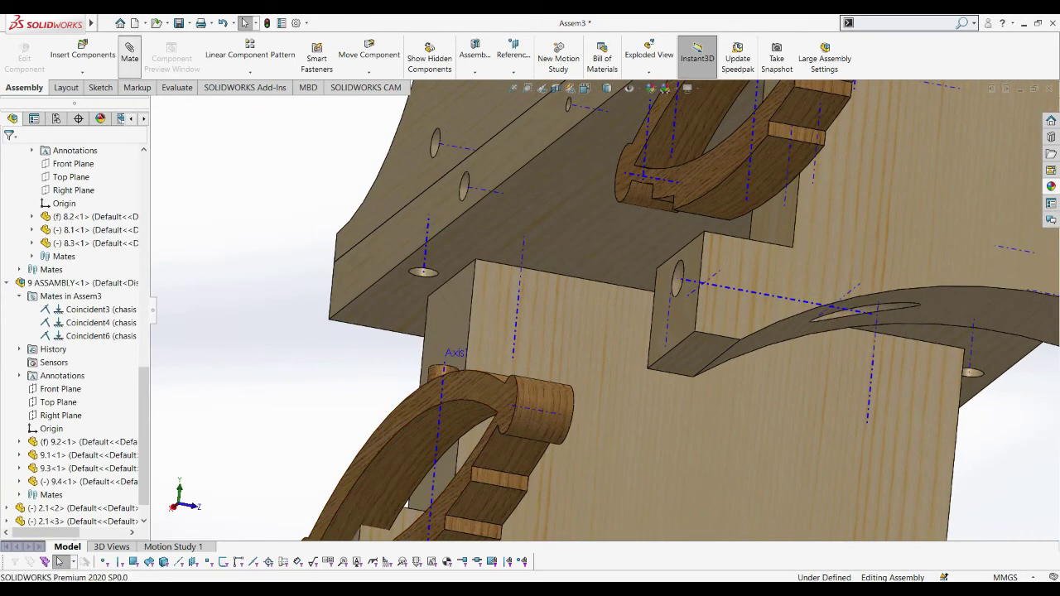
{"action": "left_click", "coordinate": [129, 51]}
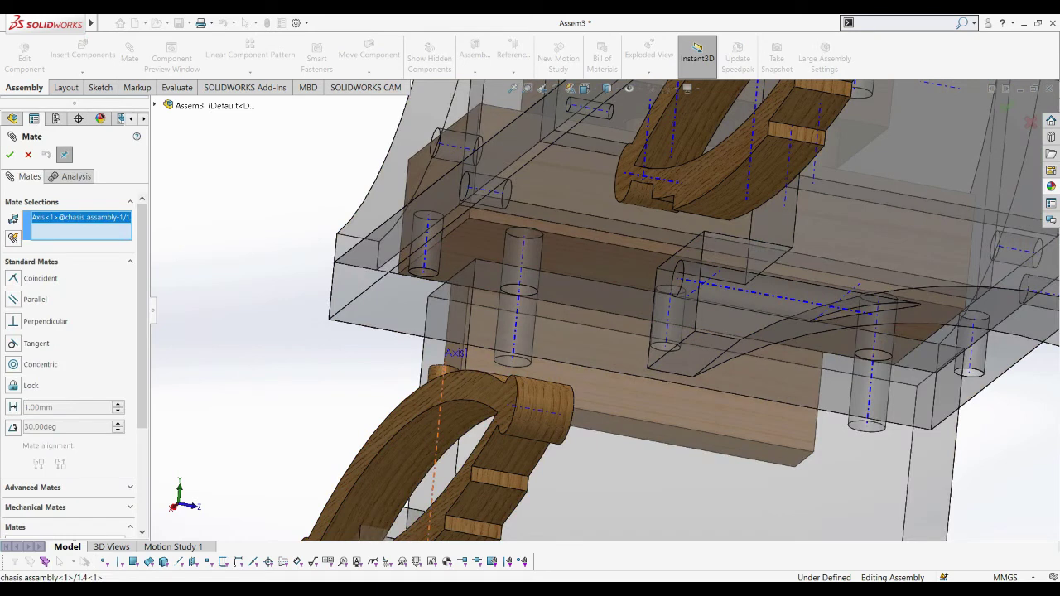
{"action": "left_click", "coordinate": [448, 357]}
{"action": "key", "text": "Return"}
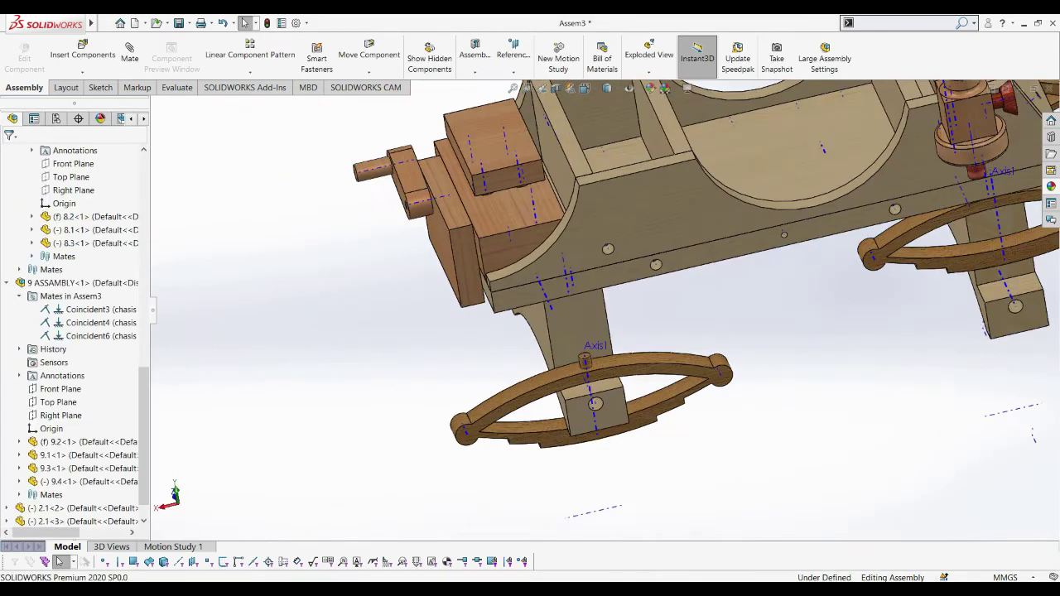
Step: In the back view, drag the left leaf spring up under the chassis bar
{"action": "key", "text": "space"}
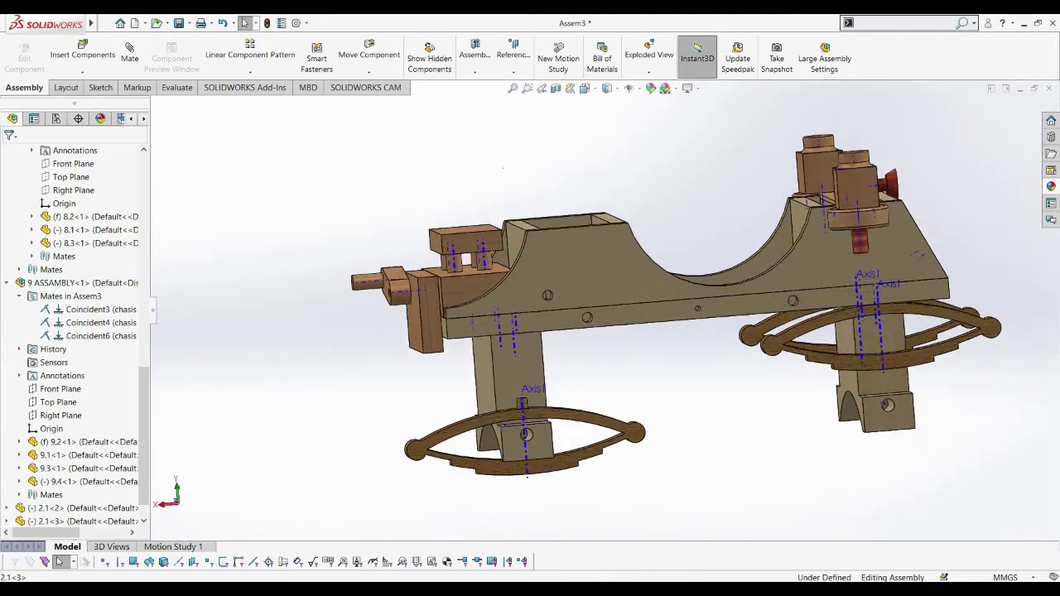
{"action": "key", "text": "ctrl+2"}
{"action": "left_click_drag", "start_coordinate": [452, 435], "coordinate": [457, 331]}
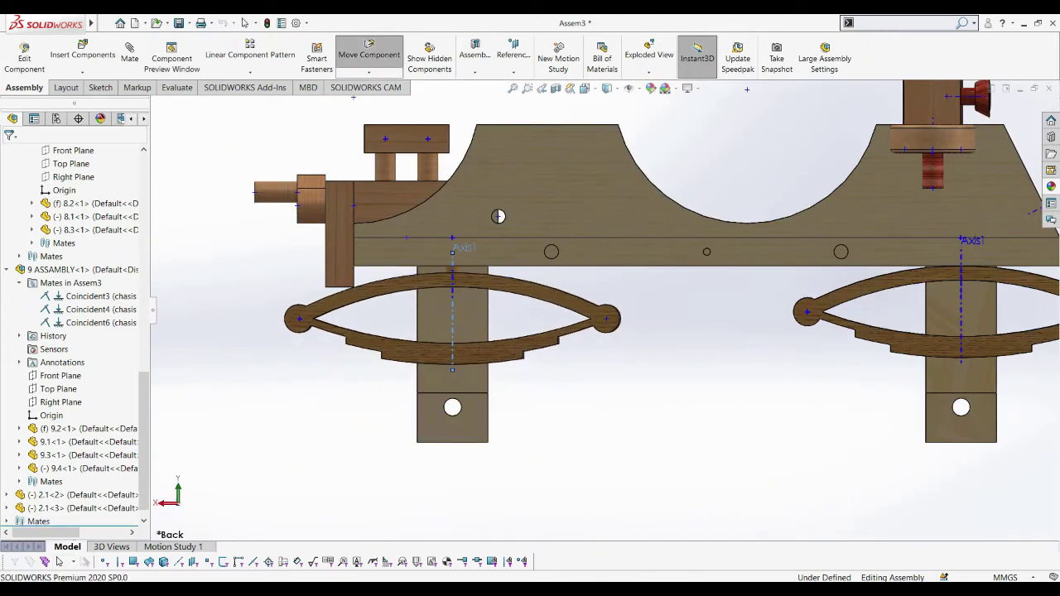
{"action": "key", "text": "f"}
{"action": "middle_click_drag", "start_coordinate": [647, 298], "coordinate": [580, 273]}
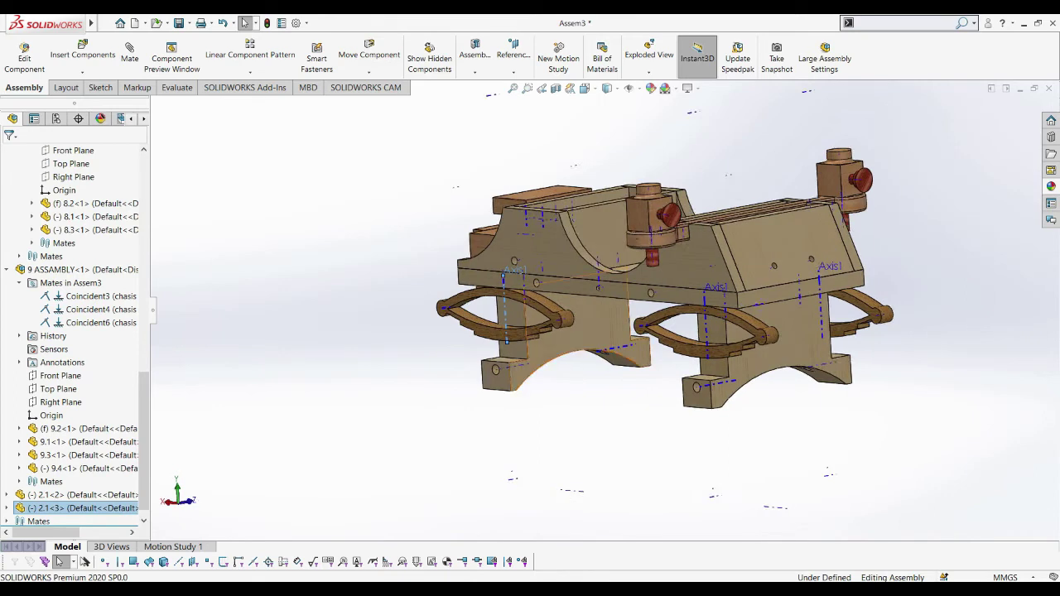
{"action": "scroll", "coordinate": [660, 274], "scroll_direction": "down", "scroll_amount": 5}
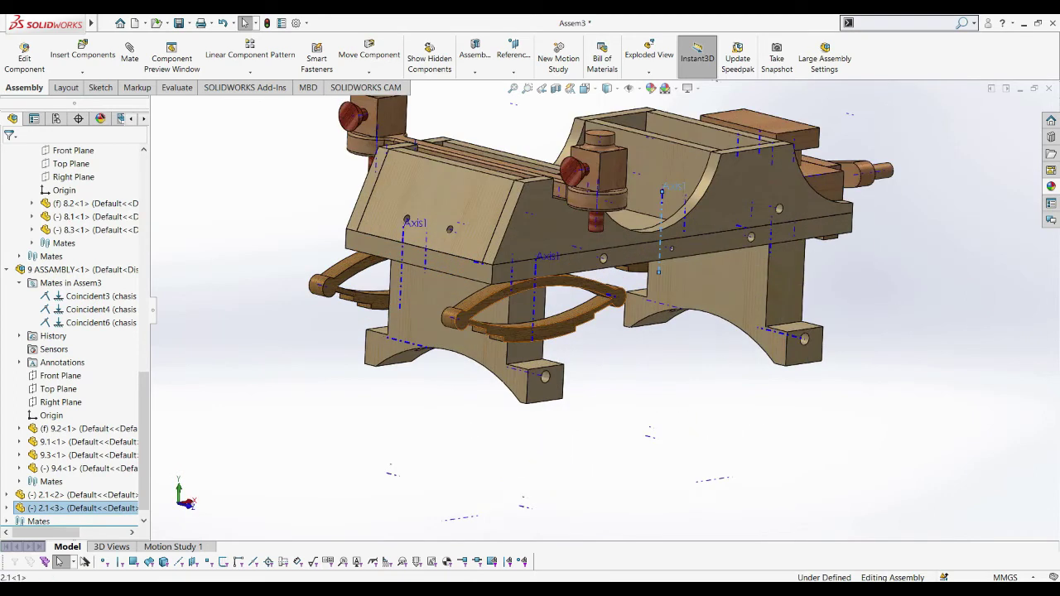
{"action": "left_click", "coordinate": [584, 315]}
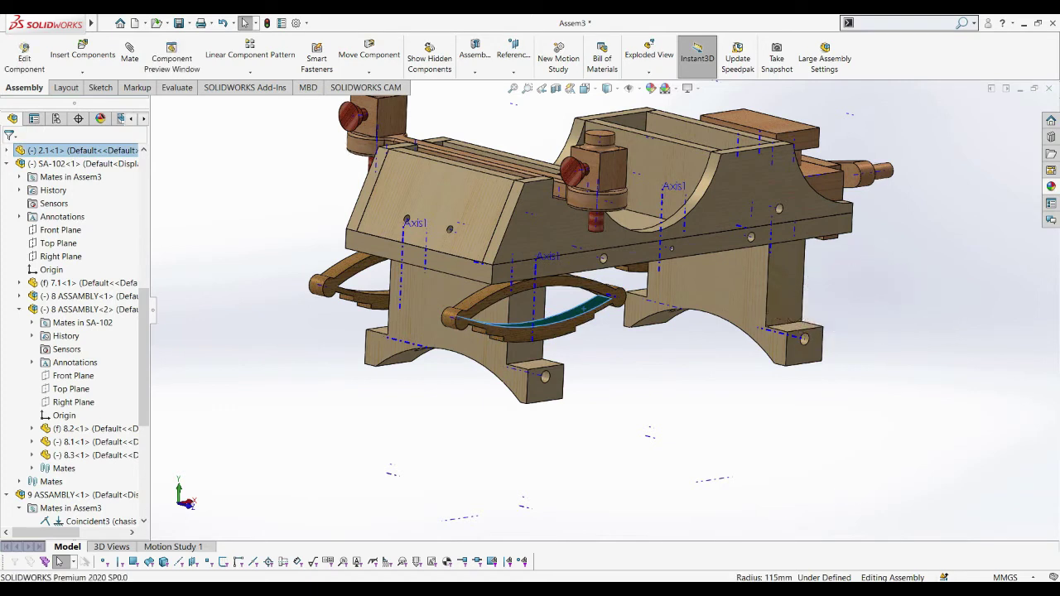
Step: In the front view, Ctrl-drag a fourth leaf-spring copy (2.1<4>) below the chassis
{"action": "key", "text": "space"}
{"action": "left_click", "coordinate": [564, 341]}
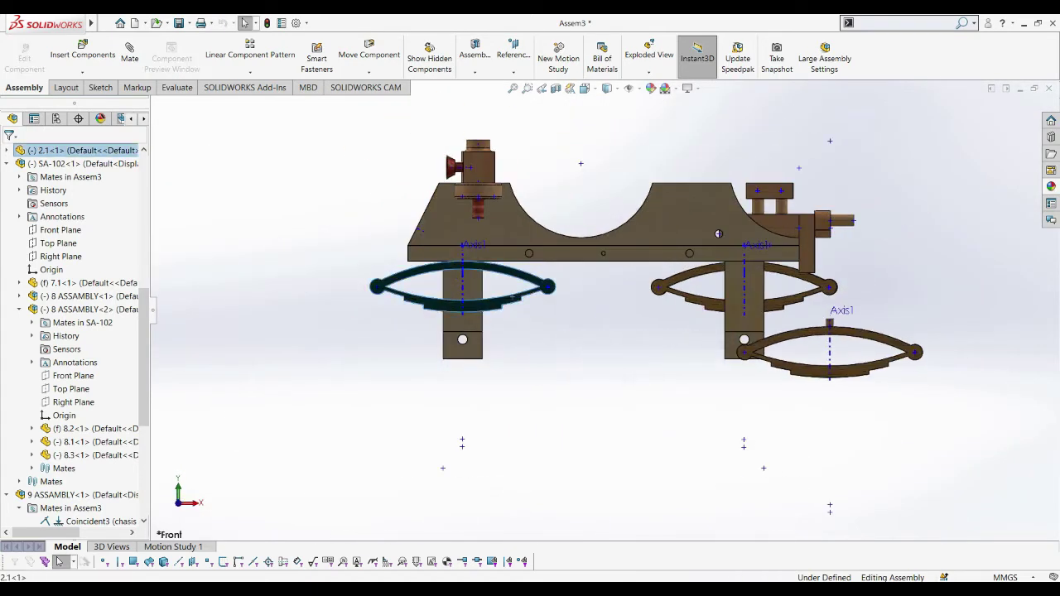
{"action": "left_click_drag", "start_coordinate": [719, 233], "coordinate": [764, 271]}
{"action": "middle_click_drag", "start_coordinate": [764, 270], "coordinate": [474, 311]}
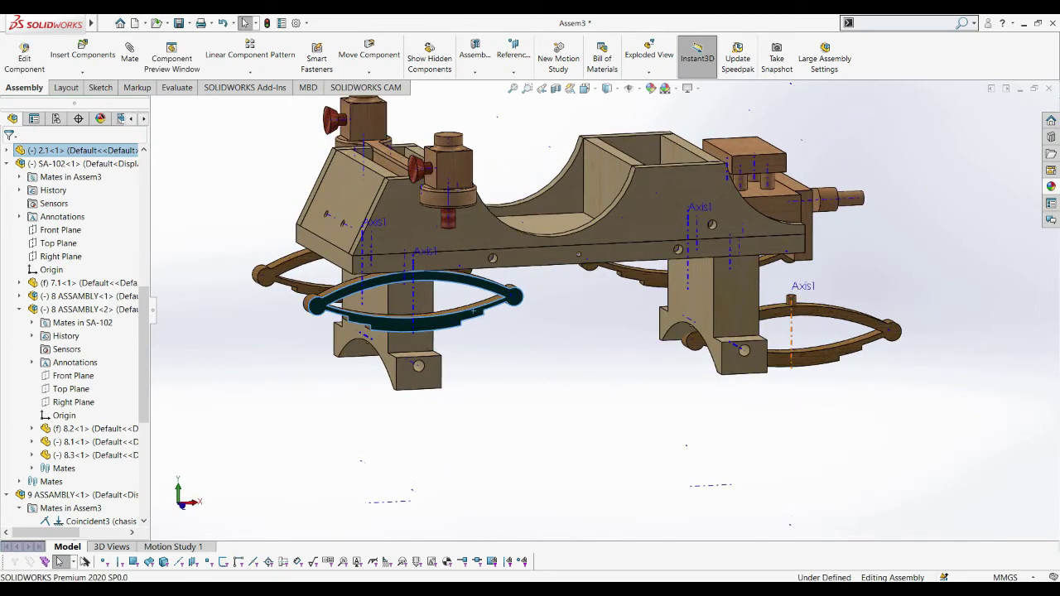
{"action": "key", "text": "Escape"}
{"action": "scroll", "coordinate": [605, 315], "scroll_direction": "down", "scroll_amount": 3}
{"action": "scroll", "coordinate": [605, 315], "scroll_direction": "up", "scroll_amount": 3}
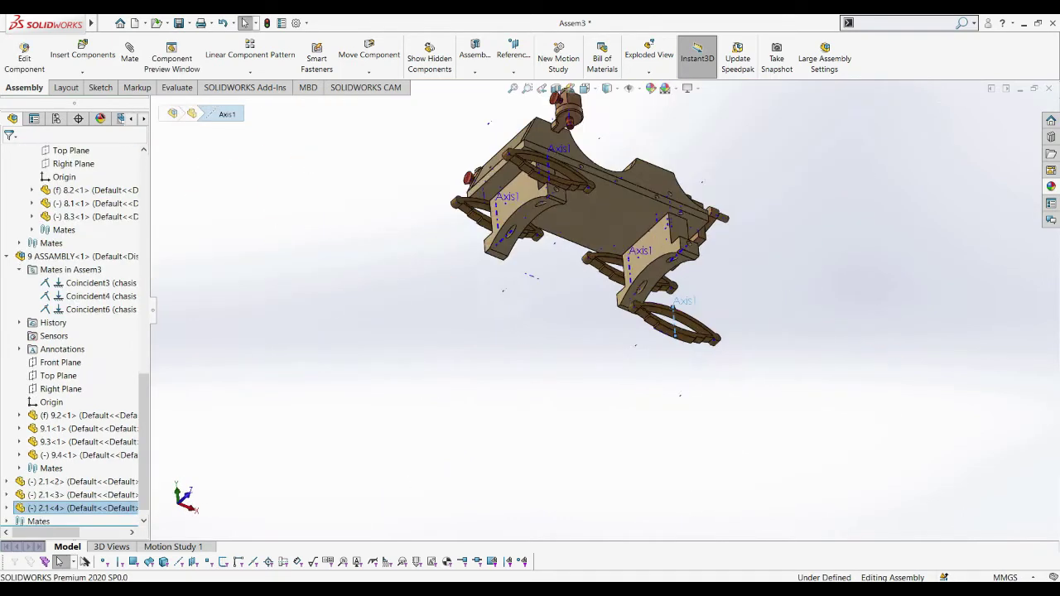
{"action": "scroll", "coordinate": [605, 315], "scroll_direction": "down", "scroll_amount": 5}
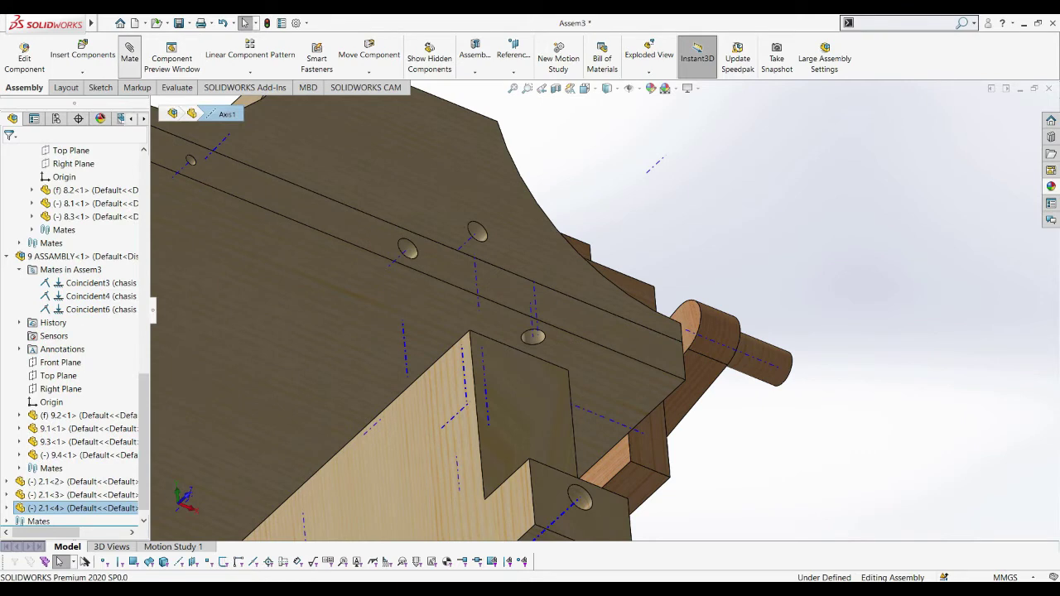
Step: Mate the fourth leaf spring's axis coincident with the chassis axis
{"action": "left_click", "coordinate": [172, 113]}
{"action": "scroll", "coordinate": [547, 331], "scroll_direction": "down", "scroll_amount": 3}
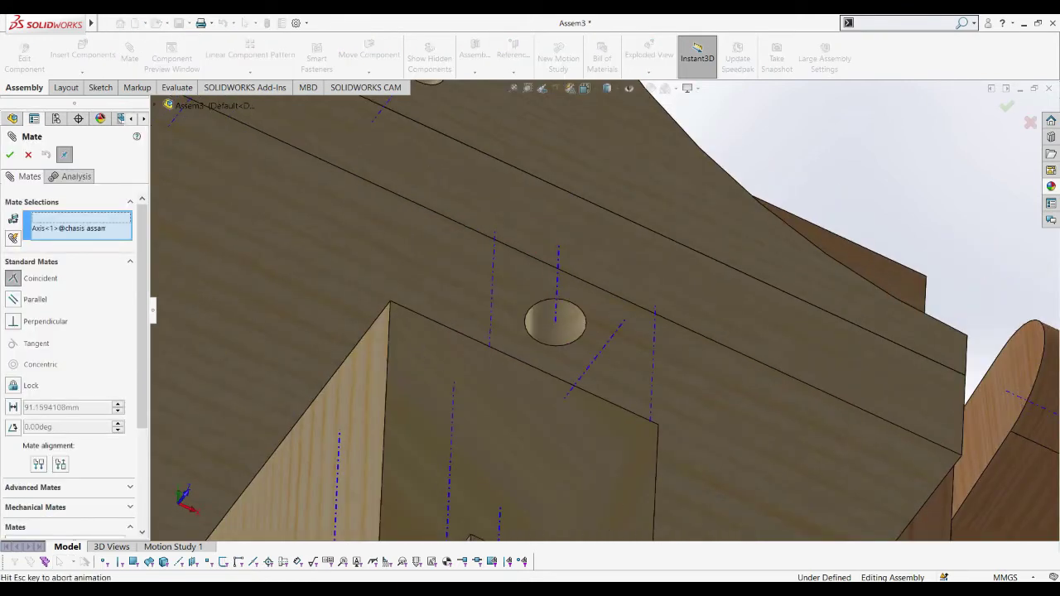
{"action": "key", "text": "Return"}
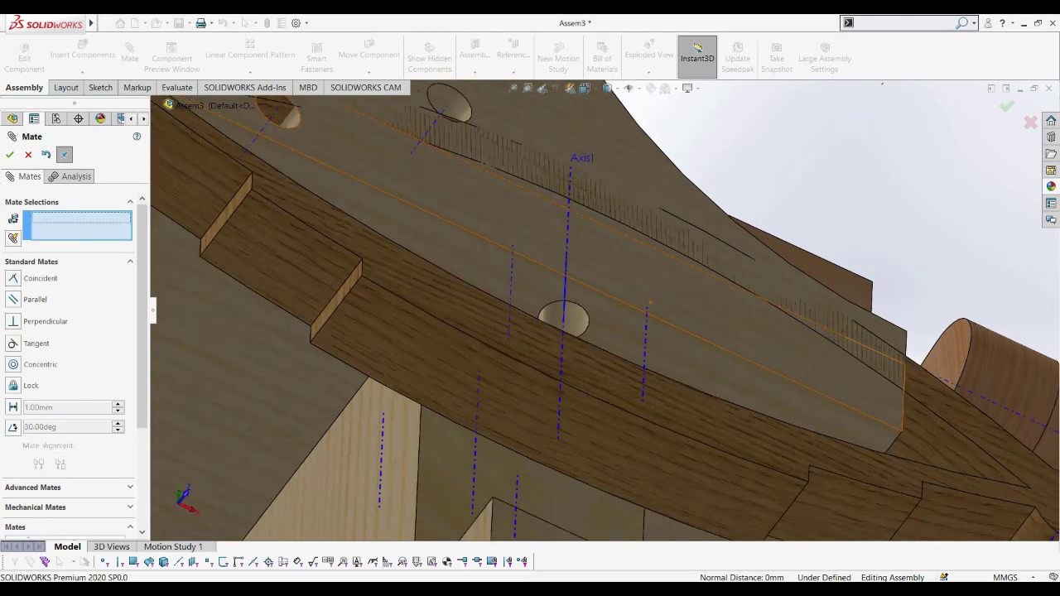
{"action": "key", "text": "Return"}
{"action": "scroll", "coordinate": [497, 331], "scroll_direction": "up", "scroll_amount": 5}
{"action": "scroll", "coordinate": [497, 331], "scroll_direction": "up", "scroll_amount": 5}
{"action": "scroll", "coordinate": [497, 331], "scroll_direction": "up", "scroll_amount": 5}
{"action": "scroll", "coordinate": [464, 365], "scroll_direction": "down", "scroll_amount": 5}
Step: From the front view, swing the fourth spring into line under the chassis
{"action": "key", "text": "ctrl+1"}
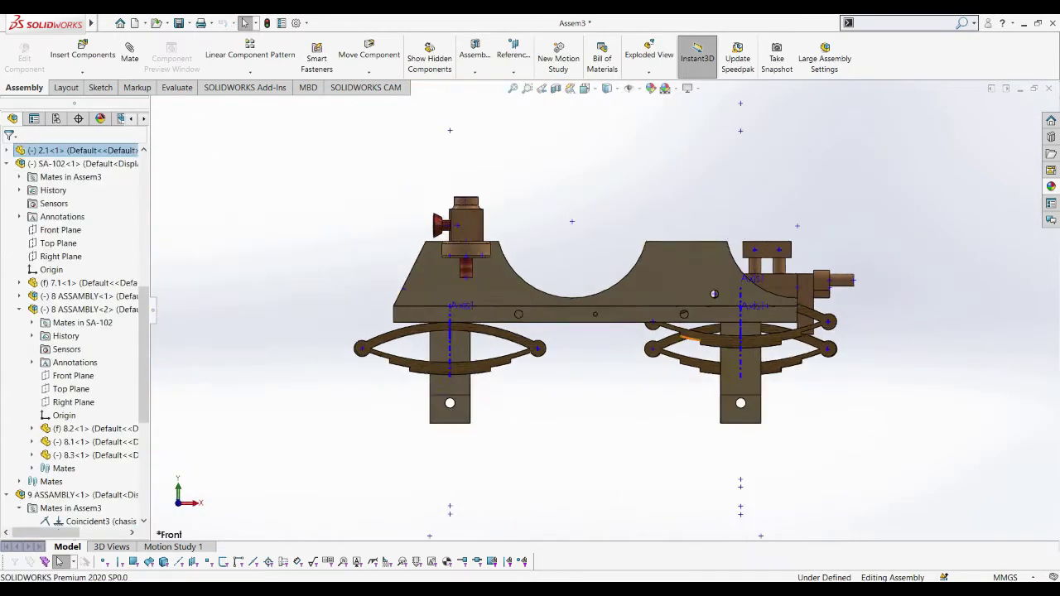
{"action": "left_click_drag", "start_coordinate": [651, 320], "coordinate": [654, 362]}
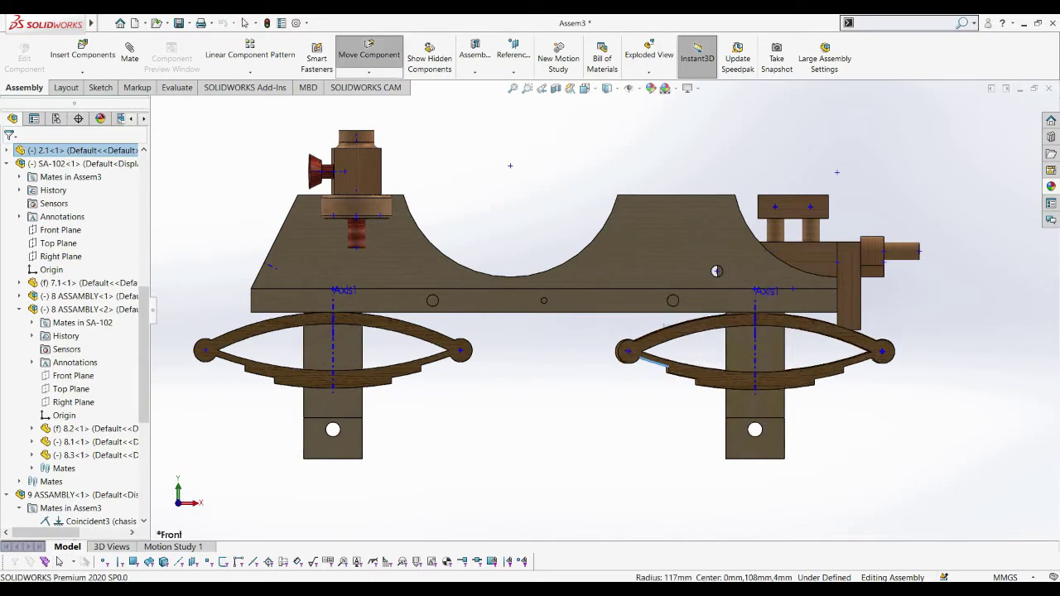
{"action": "key", "text": "Escape"}
{"action": "middle_click_drag", "start_coordinate": [717, 271], "coordinate": [791, 235]}
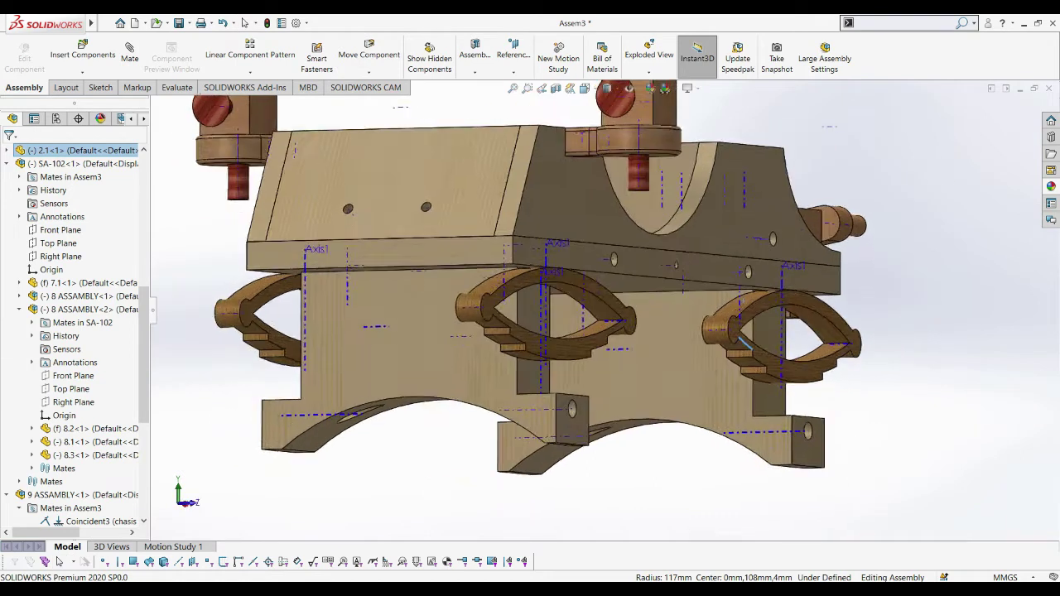
{"action": "scroll", "coordinate": [75, 331], "scroll_direction": "down", "scroll_amount": 6}
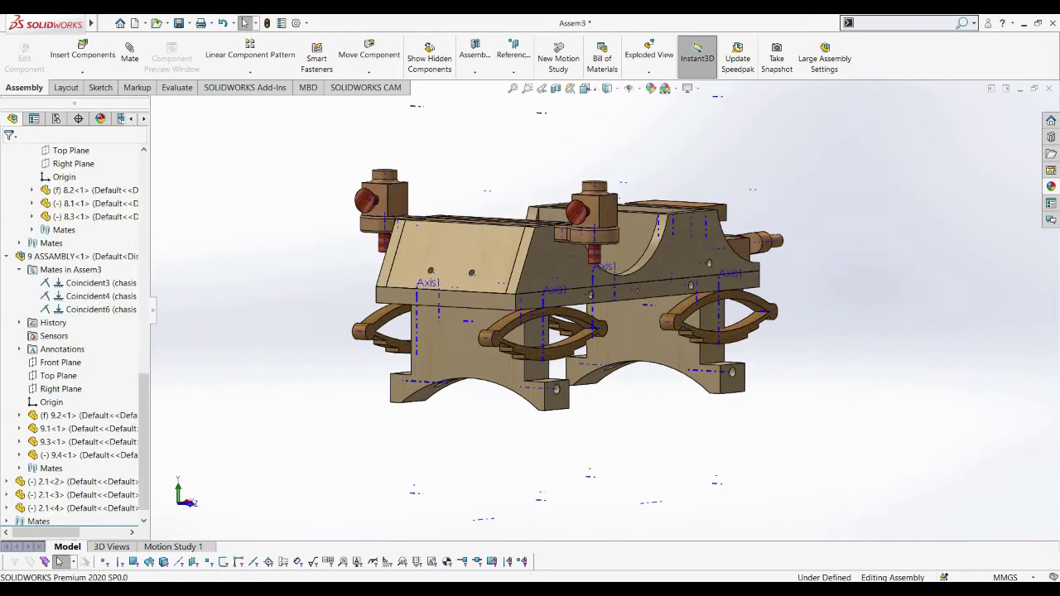
{"action": "middle_click_drag", "start_coordinate": [497, 248], "coordinate": [475, 173]}
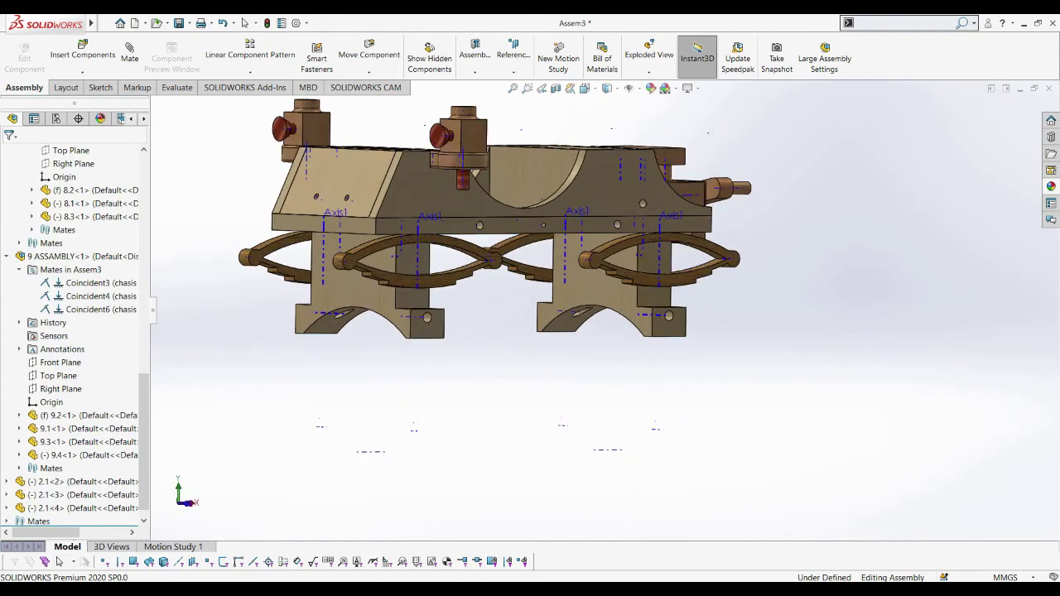
Step: Insert 4 WHEEL AXLE from july > SUB ASSEMBLY beside the chassis and hide the reference axes
{"action": "left_click", "coordinate": [82, 51]}
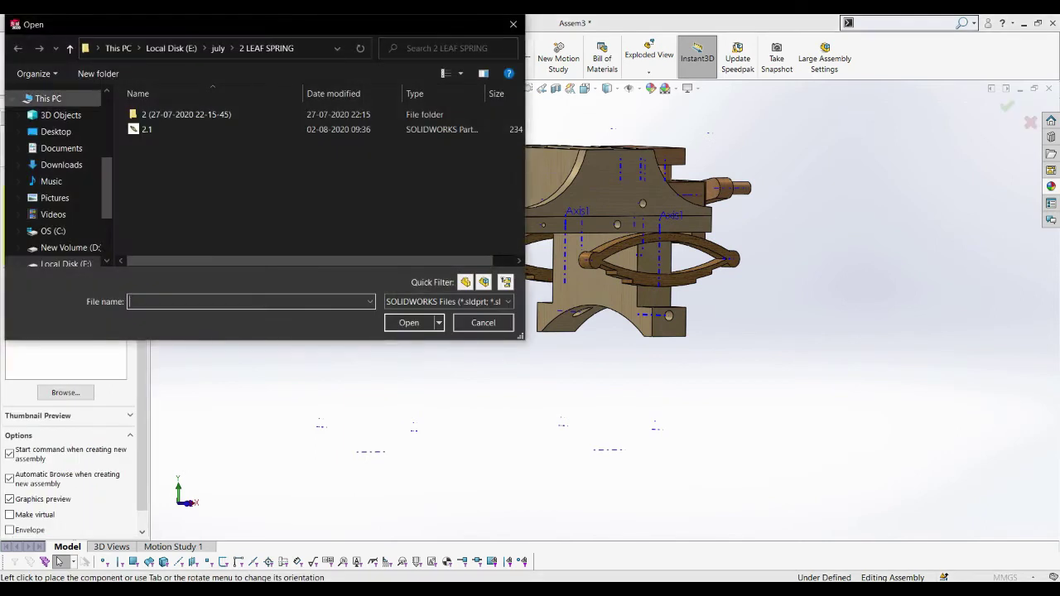
{"action": "left_click", "coordinate": [69, 49]}
{"action": "scroll", "coordinate": [249, 207], "scroll_direction": "down", "scroll_amount": 3}
{"action": "scroll", "coordinate": [248, 232], "scroll_direction": "down", "scroll_amount": 2}
{"action": "double_click", "coordinate": [170, 246]}
{"action": "double_click", "coordinate": [190, 186]}
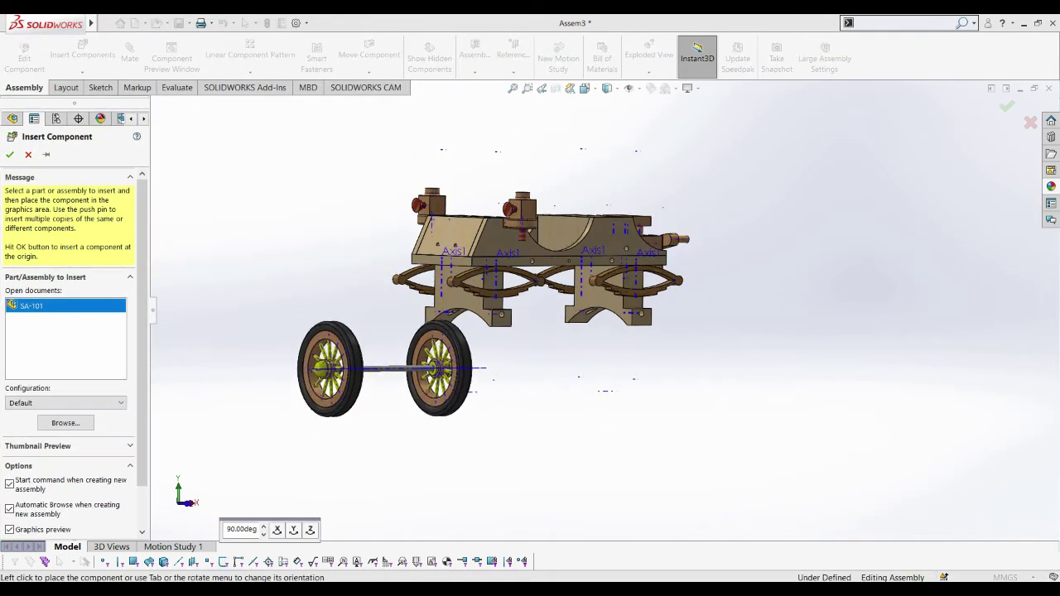
{"action": "left_click", "coordinate": [9, 155]}
{"action": "middle_click_drag", "start_coordinate": [580, 331], "coordinate": [630, 315]}
{"action": "scroll", "coordinate": [579, 290], "scroll_direction": "up", "scroll_amount": 3}
{"action": "left_click", "coordinate": [627, 88]}
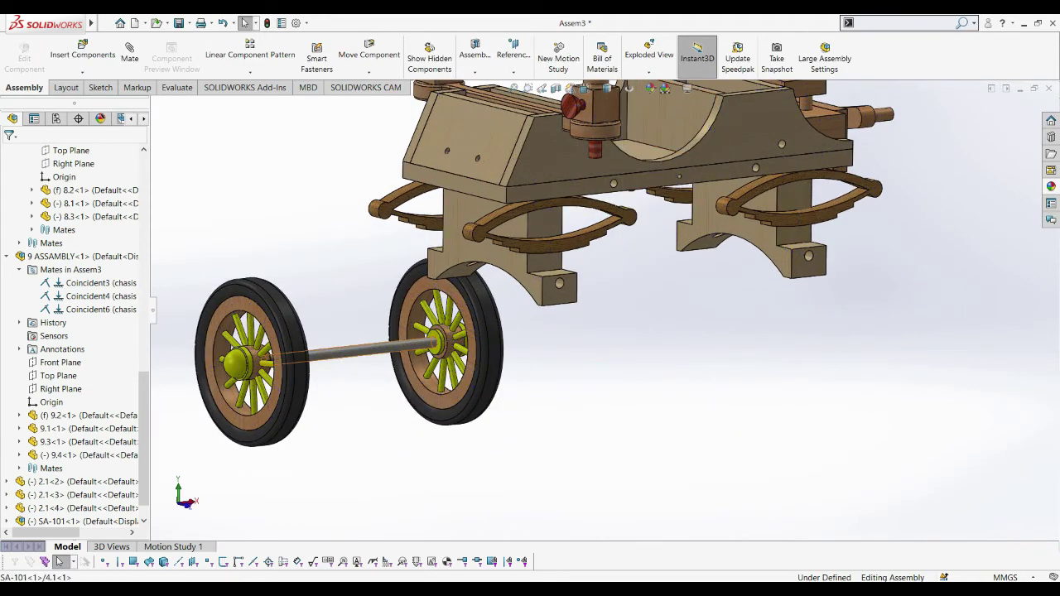
{"action": "left_click", "coordinate": [373, 350]}
Step: Mate the axle concentric with the hole in the chassis support block
{"action": "left_click", "coordinate": [129, 52]}
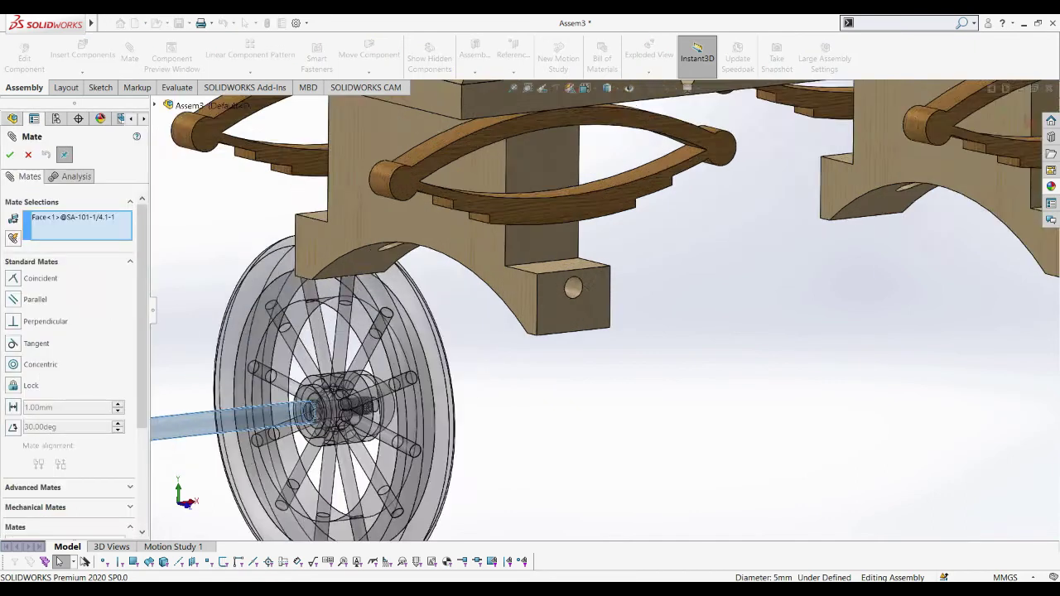
{"action": "scroll", "coordinate": [572, 290], "scroll_direction": "down", "scroll_amount": 5}
{"action": "left_click", "coordinate": [582, 300]}
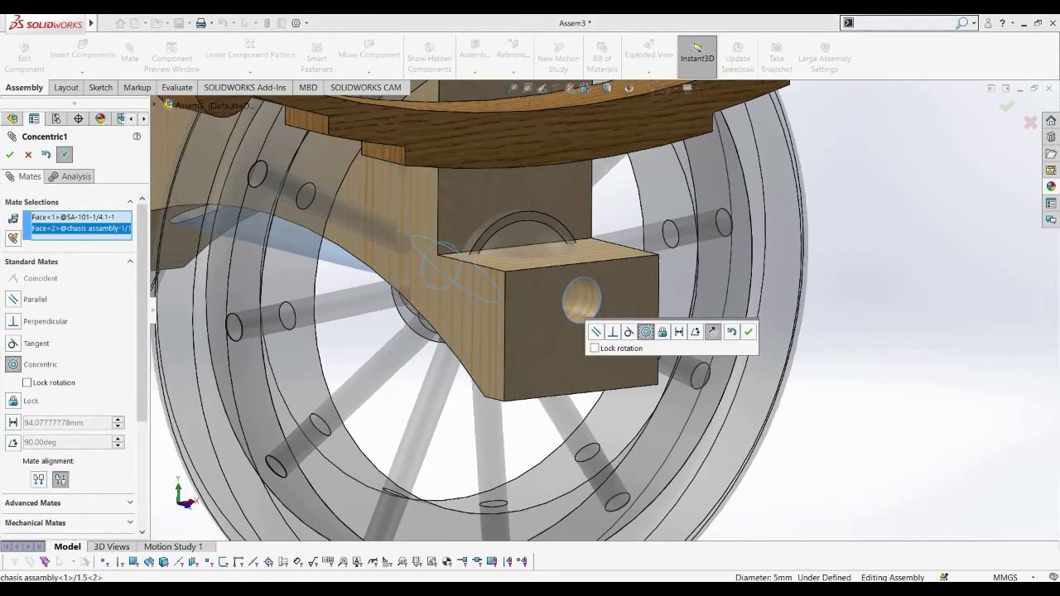
{"action": "key", "text": "Return"}
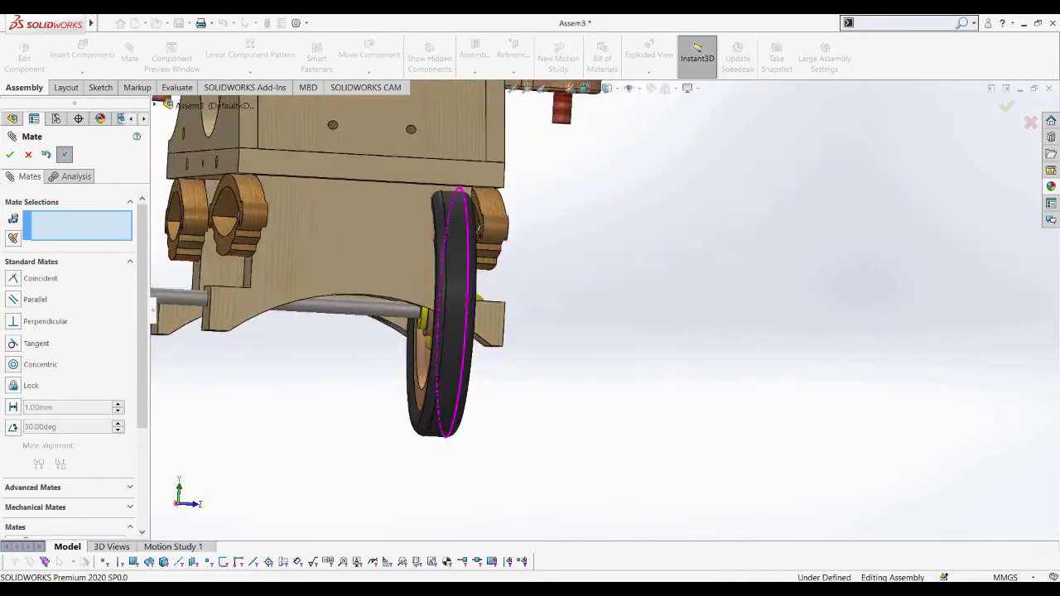
Step: Add a centred width mate between the hub faces and the chassis side faces
{"action": "middle_click_drag", "start_coordinate": [539, 331], "coordinate": [497, 331]}
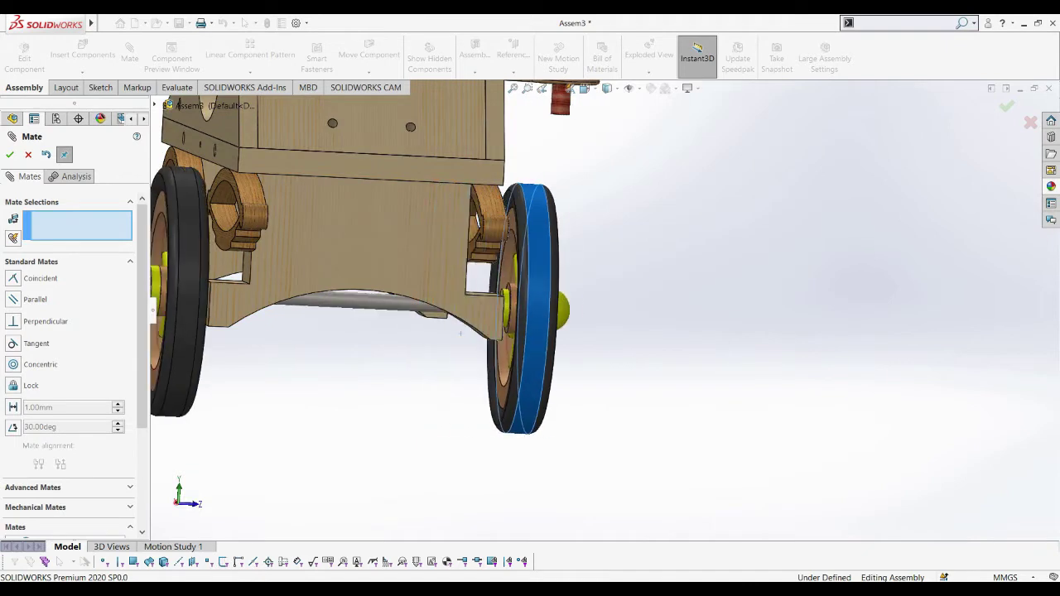
{"action": "scroll", "coordinate": [544, 331], "scroll_direction": "down", "scroll_amount": 3}
{"action": "scroll", "coordinate": [543, 331], "scroll_direction": "down", "scroll_amount": 3}
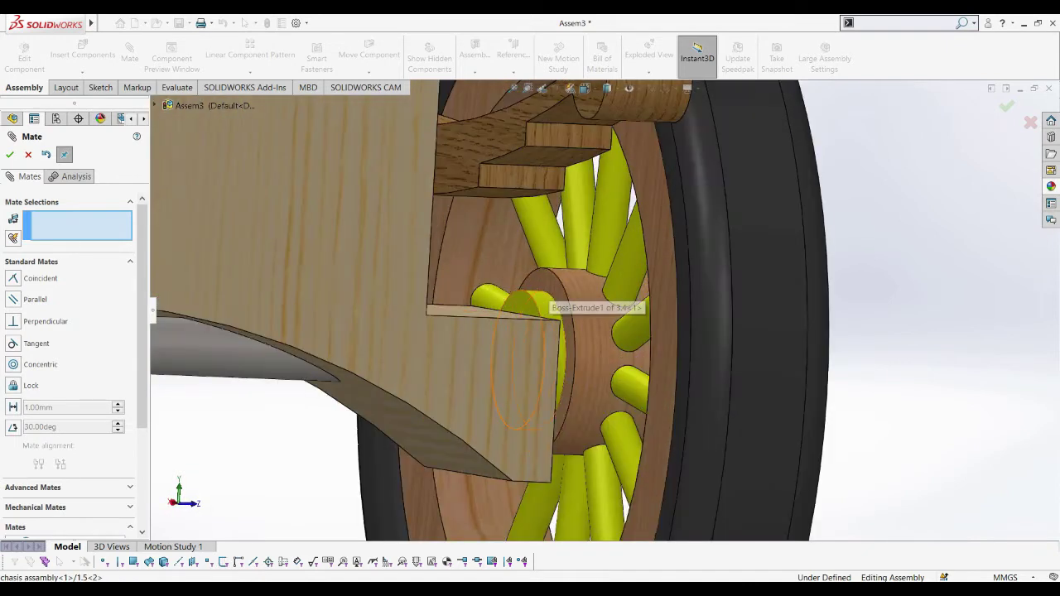
{"action": "scroll", "coordinate": [530, 319], "scroll_direction": "up", "scroll_amount": 5}
{"action": "middle_click_drag", "start_coordinate": [530, 319], "coordinate": [530, 323]}
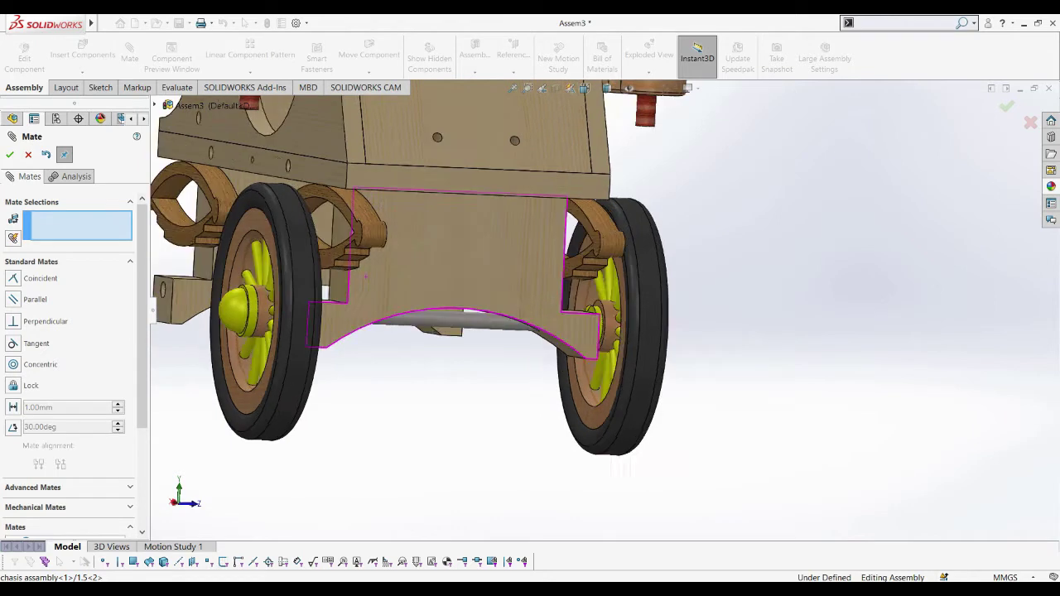
{"action": "scroll", "coordinate": [531, 323], "scroll_direction": "down", "scroll_amount": 2}
{"action": "scroll", "coordinate": [654, 331], "scroll_direction": "down", "scroll_amount": 5}
{"action": "left_click", "coordinate": [464, 253]}
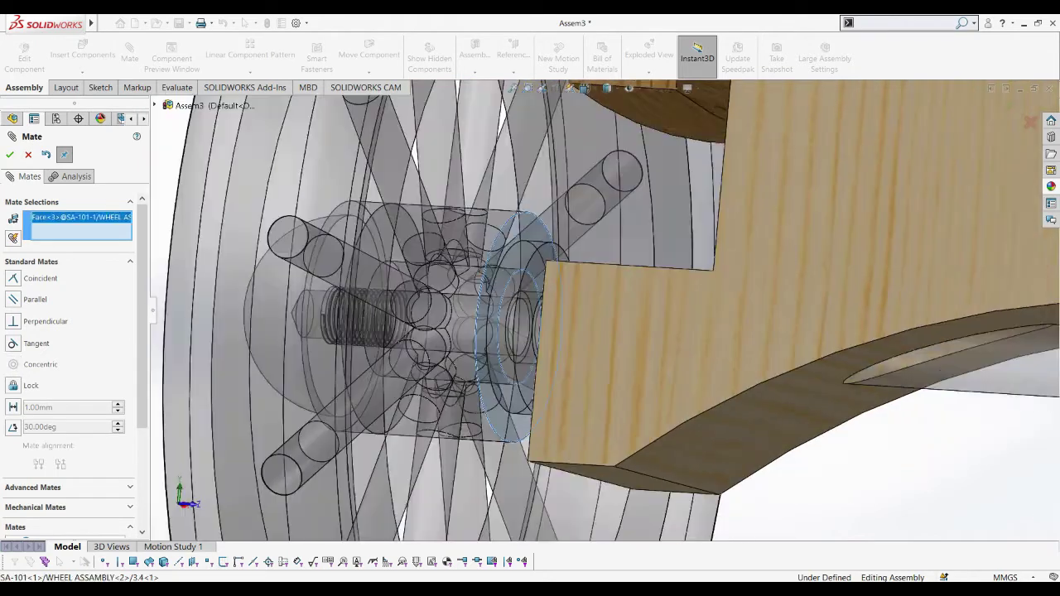
{"action": "scroll", "coordinate": [464, 252], "scroll_direction": "up", "scroll_amount": 3}
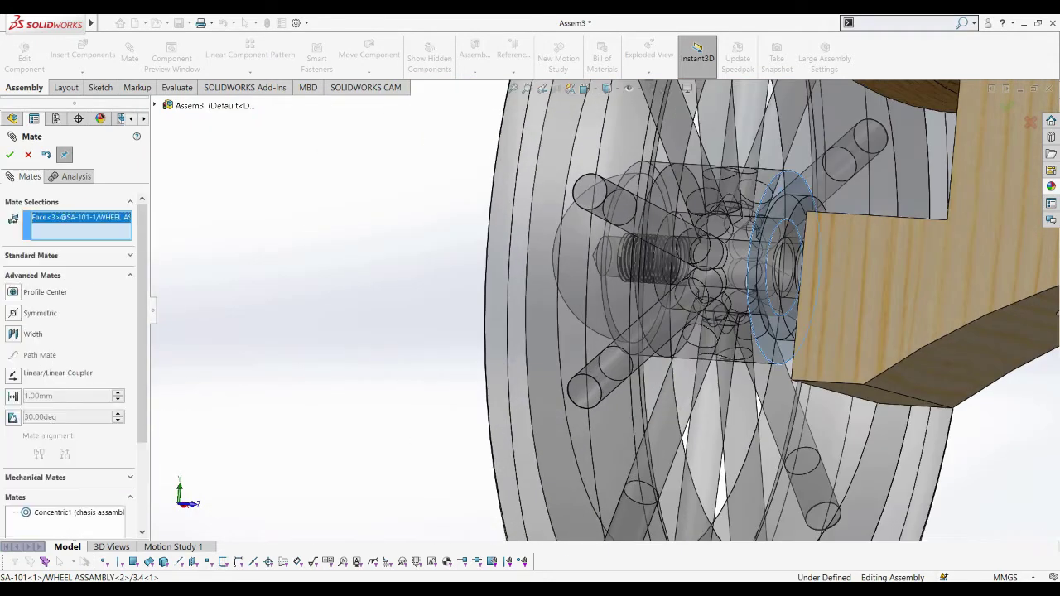
{"action": "left_click", "coordinate": [33, 334]}
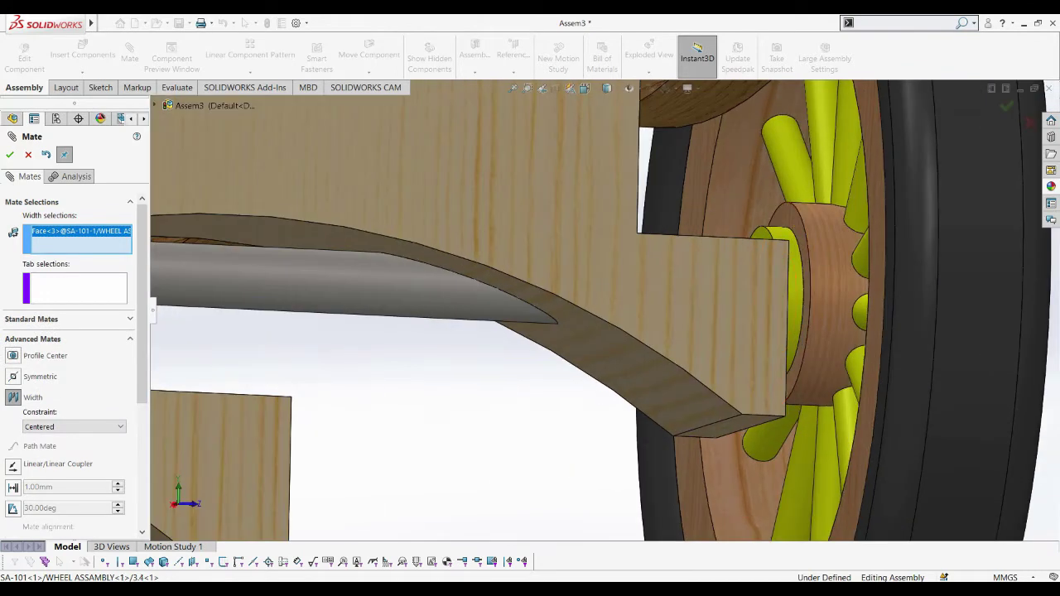
{"action": "left_click", "coordinate": [691, 242]}
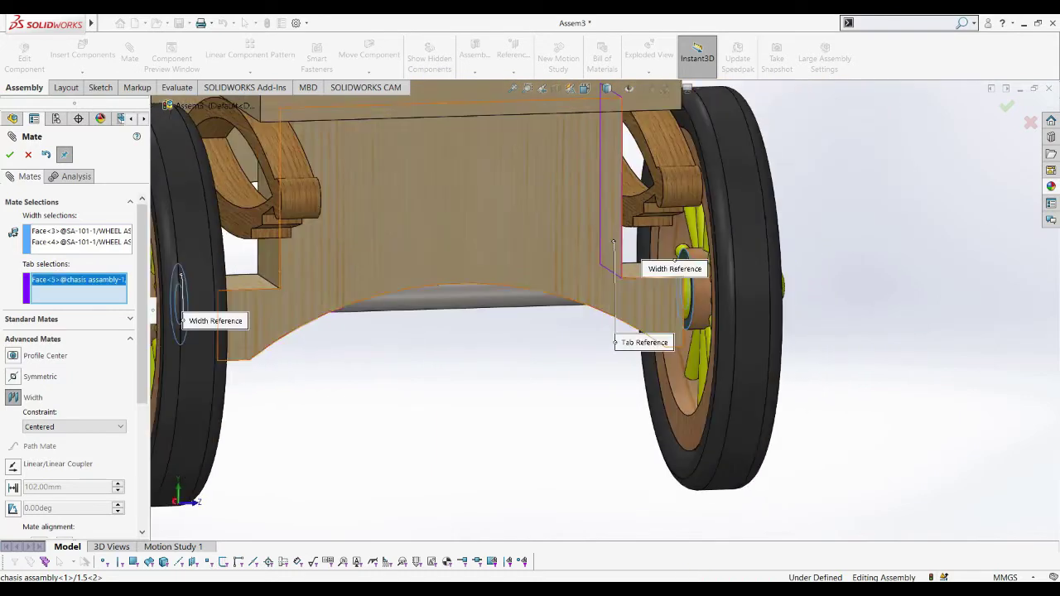
{"action": "left_click", "coordinate": [9, 155]}
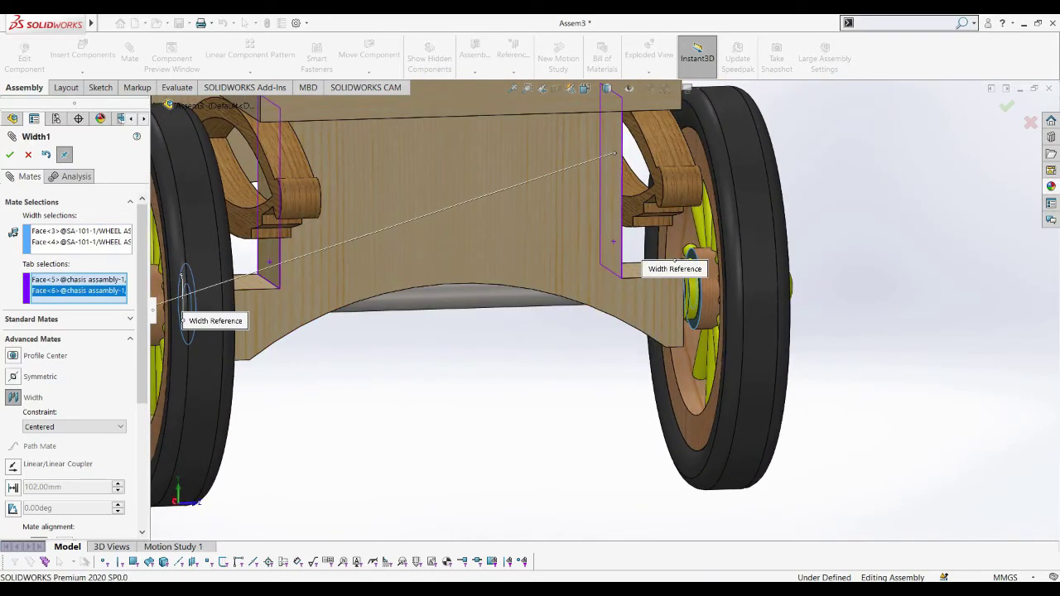
{"action": "key", "text": "Escape"}
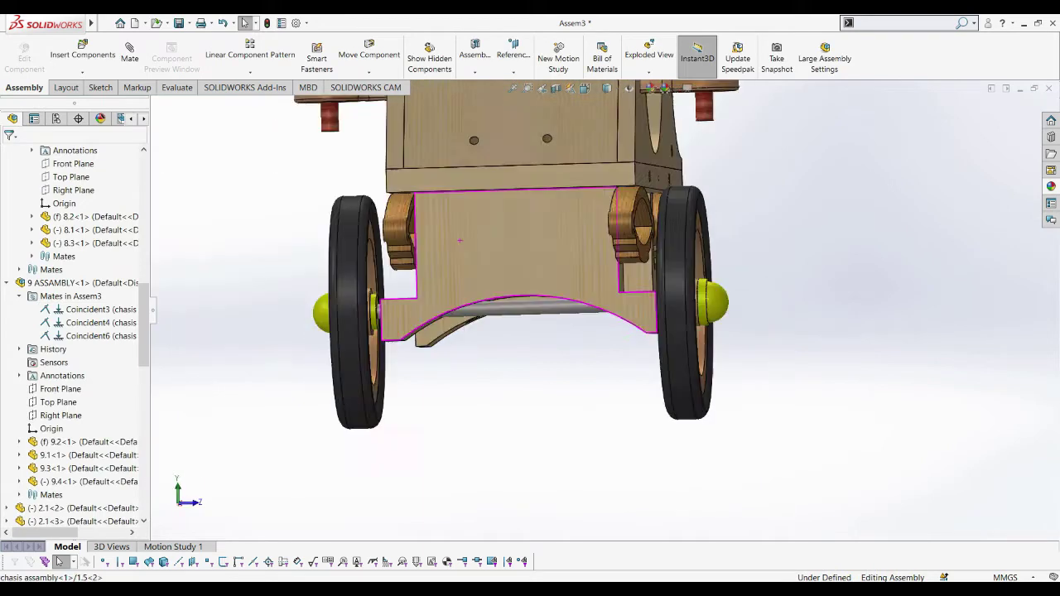
Step: Collapse the assembly tree and copy SA-101<1> into the assembly as SA-101<2>
{"action": "scroll", "coordinate": [580, 274], "scroll_direction": "up", "scroll_amount": 5}
{"action": "scroll", "coordinate": [580, 274], "scroll_direction": "down", "scroll_amount": 6}
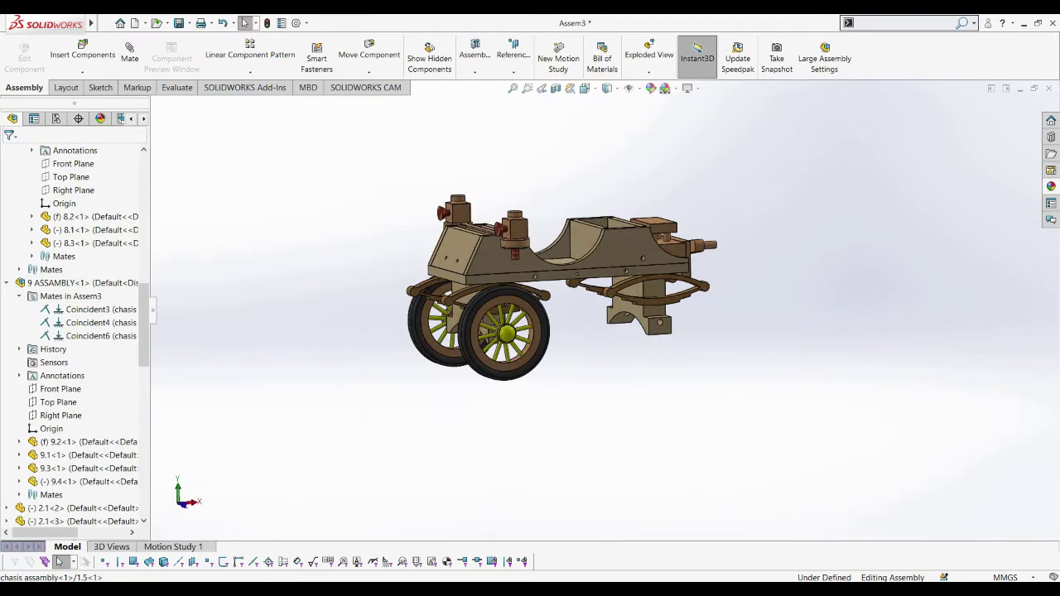
{"action": "middle_click_drag", "start_coordinate": [580, 274], "coordinate": [530, 282]}
{"action": "scroll", "coordinate": [82, 431], "scroll_direction": "down", "scroll_amount": 1}
{"action": "right_click", "coordinate": [618, 382]}
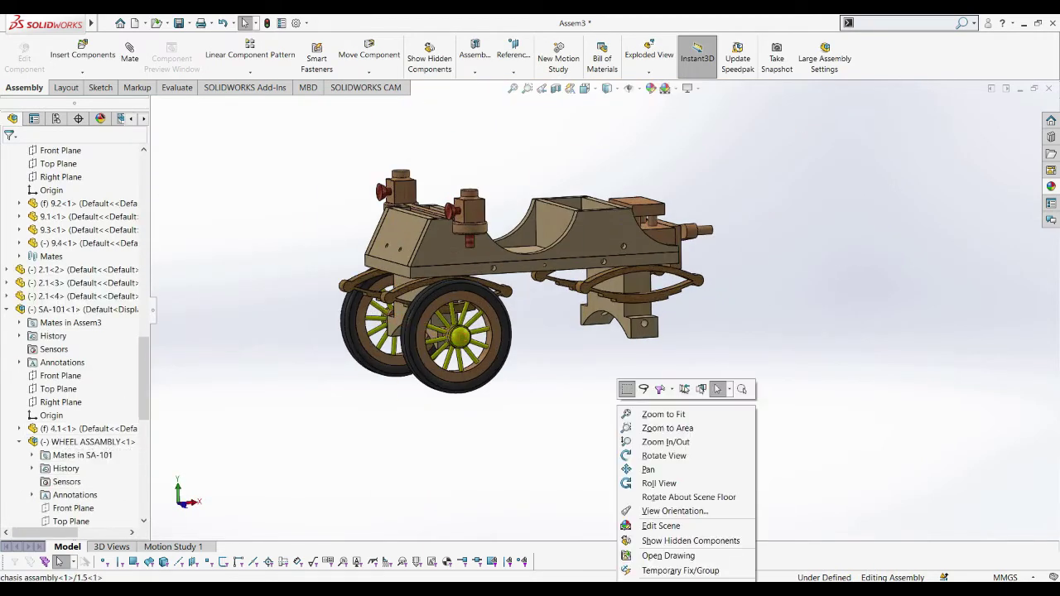
{"action": "key", "text": "Escape"}
{"action": "left_click", "coordinate": [154, 370]}
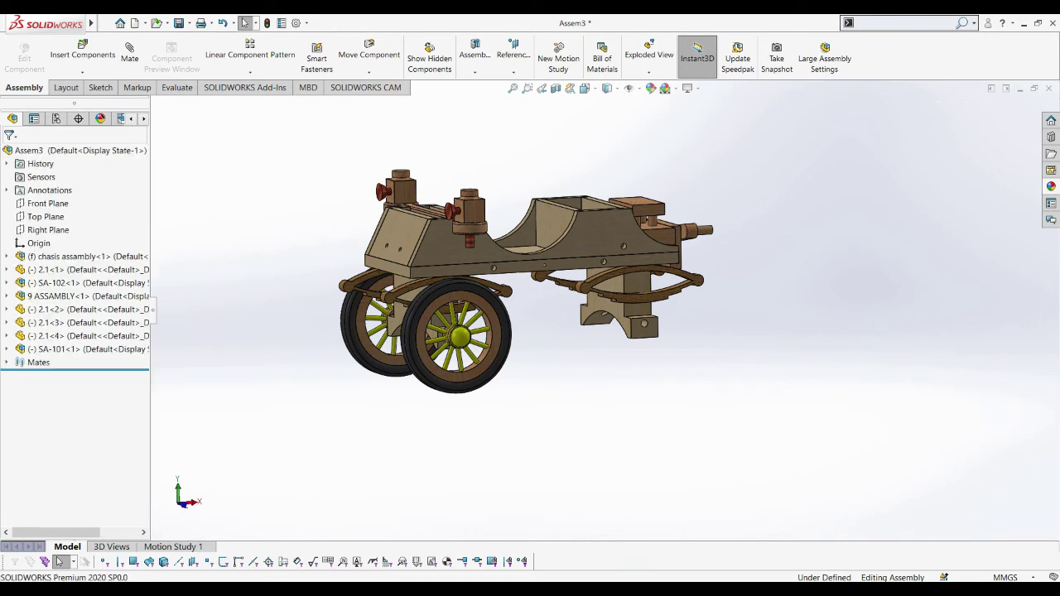
{"action": "left_click", "coordinate": [58, 349]}
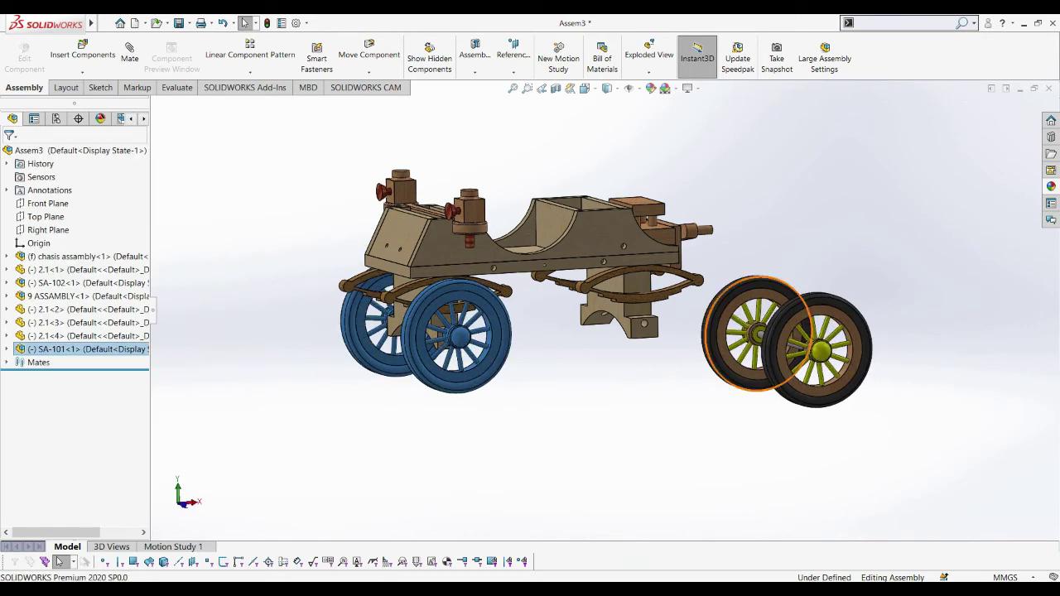
{"action": "left_click", "coordinate": [728, 342]}
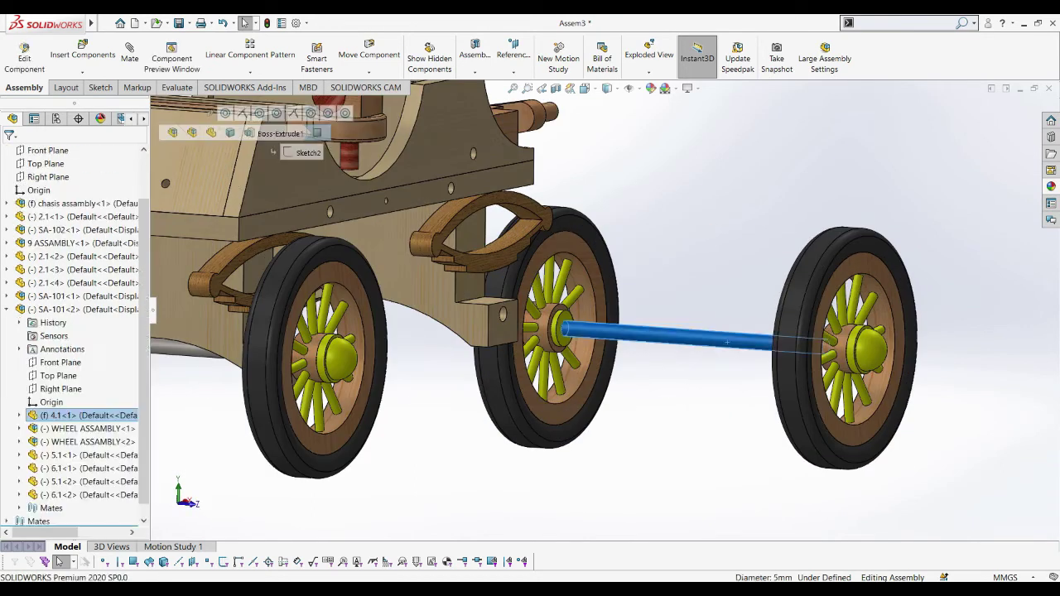
Step: Mate the second wheel set's axle concentric with the chassis block hole
{"action": "left_click", "coordinate": [129, 54]}
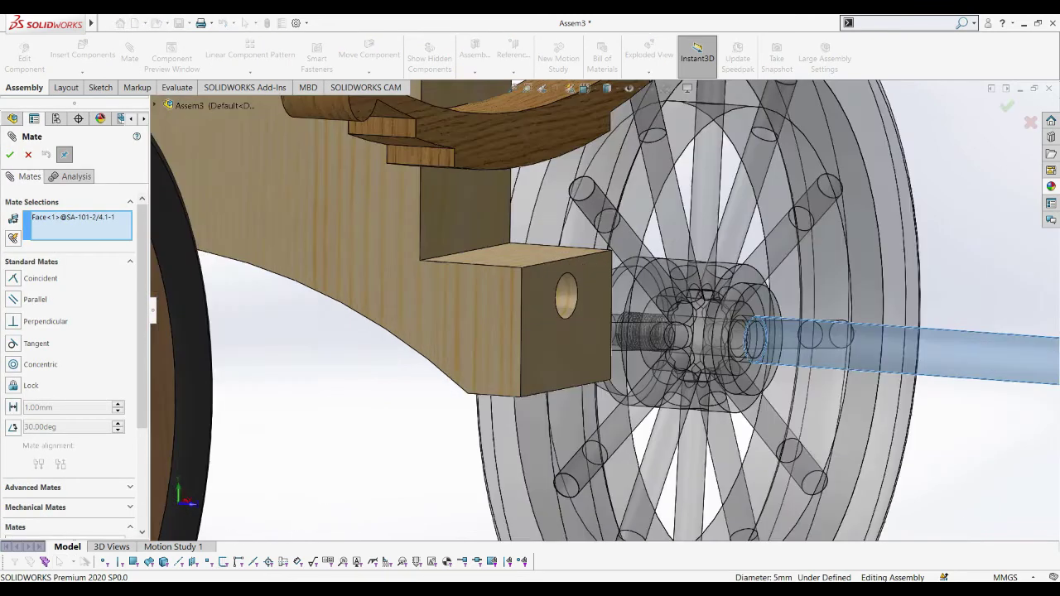
{"action": "scroll", "coordinate": [580, 315], "scroll_direction": "down", "scroll_amount": 5}
{"action": "left_click", "coordinate": [613, 282]}
{"action": "left_click", "coordinate": [621, 326]}
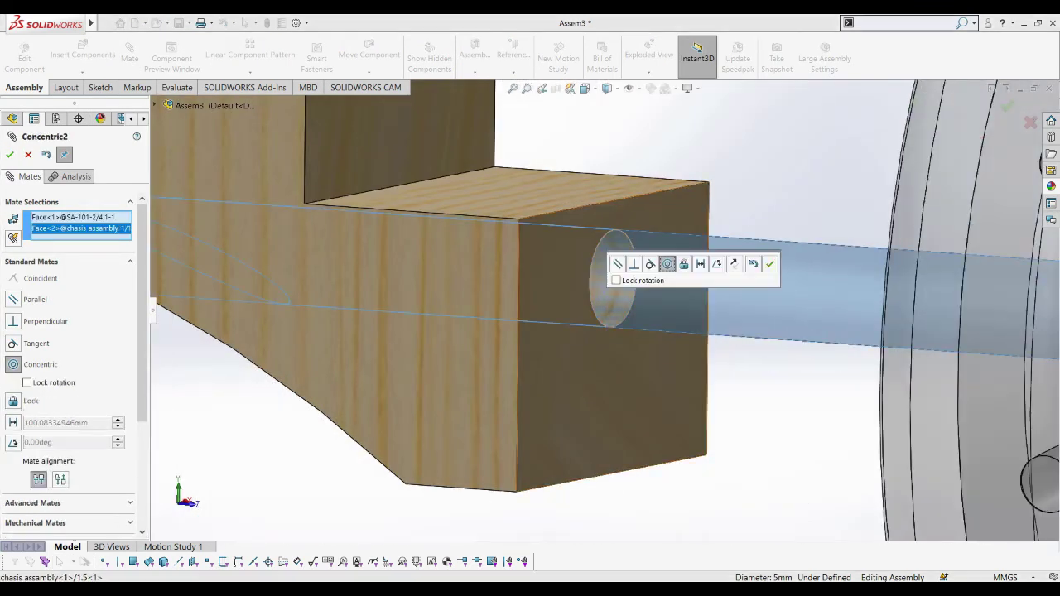
{"action": "left_click", "coordinate": [771, 263]}
{"action": "scroll", "coordinate": [770, 274], "scroll_direction": "up", "scroll_amount": 5}
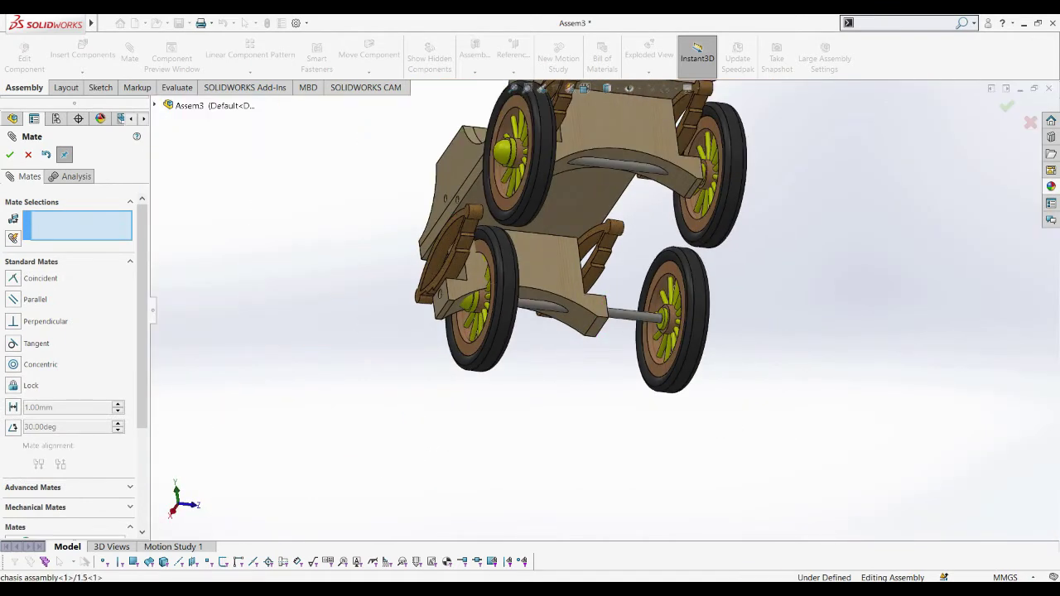
{"action": "mouse_move", "coordinate": [497, 331]}
{"action": "left_mouse_down"}
{"action": "mouse_move", "coordinate": [502, 339]}
{"action": "mouse_move", "coordinate": [437, 305]}
{"action": "left_mouse_up"}
Step: Centre the wheel set with a Width mate between its hub faces and both chassis side faces
{"action": "left_click", "coordinate": [33, 392]}
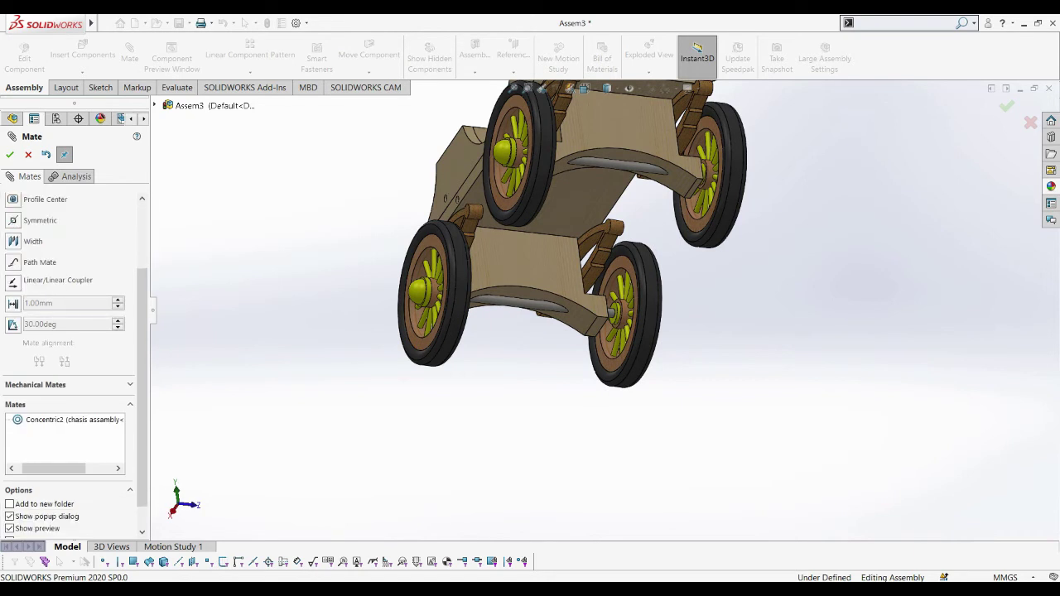
{"action": "left_click", "coordinate": [33, 334]}
{"action": "scroll", "coordinate": [617, 315], "scroll_direction": "down", "scroll_amount": 5}
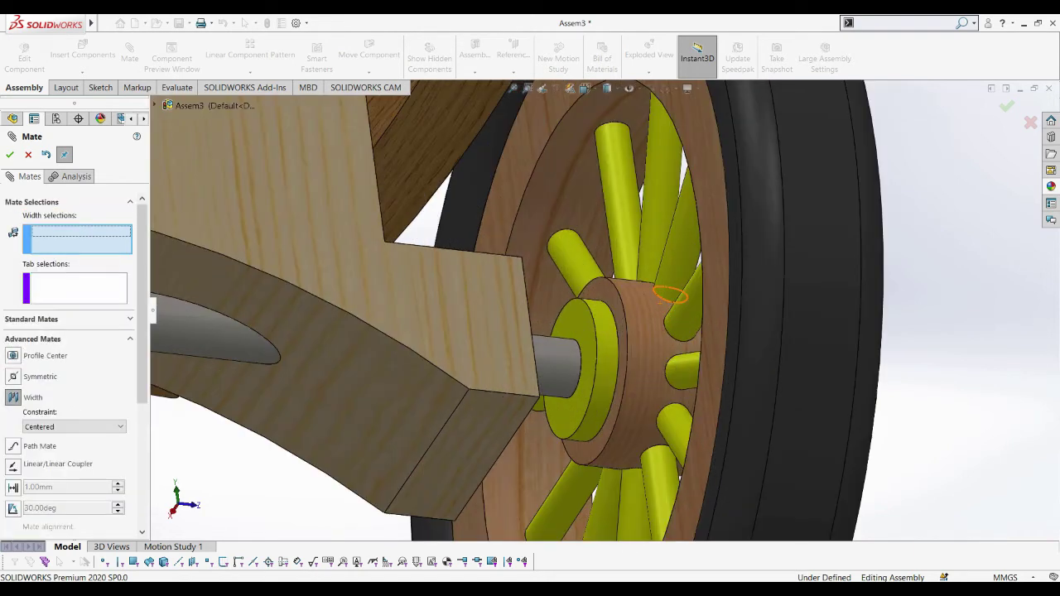
{"action": "left_click", "coordinate": [591, 364]}
{"action": "middle_click_drag", "start_coordinate": [616, 296], "coordinate": [497, 314]}
{"action": "scroll", "coordinate": [596, 315], "scroll_direction": "up", "scroll_amount": 5}
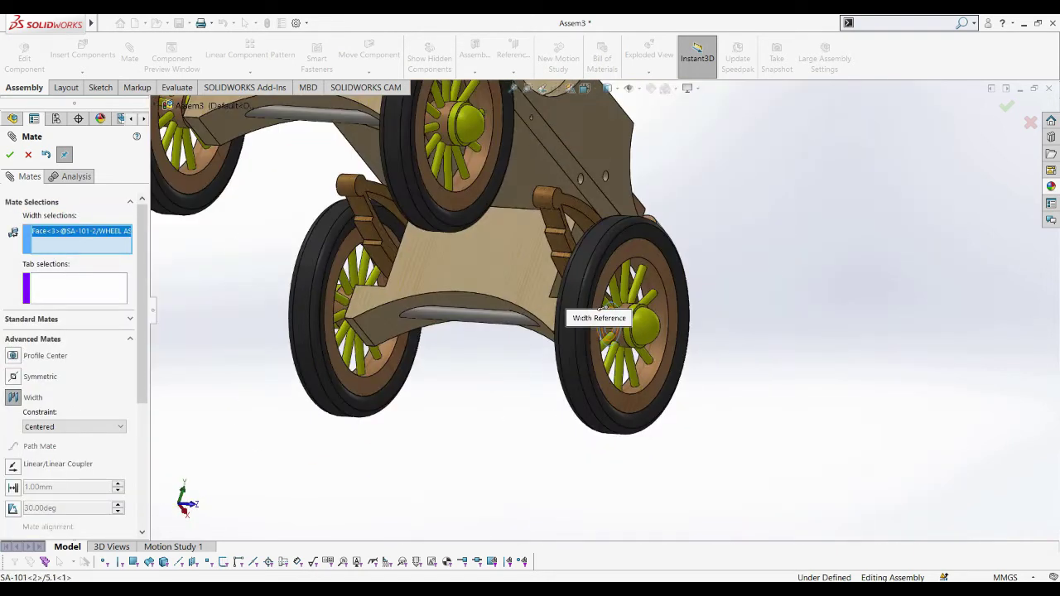
{"action": "middle_click_drag", "start_coordinate": [596, 315], "coordinate": [447, 315]}
{"action": "scroll", "coordinate": [431, 313], "scroll_direction": "down", "scroll_amount": 3}
{"action": "middle_click_drag", "start_coordinate": [369, 299], "coordinate": [530, 266]}
{"action": "left_click", "coordinate": [400, 304]}
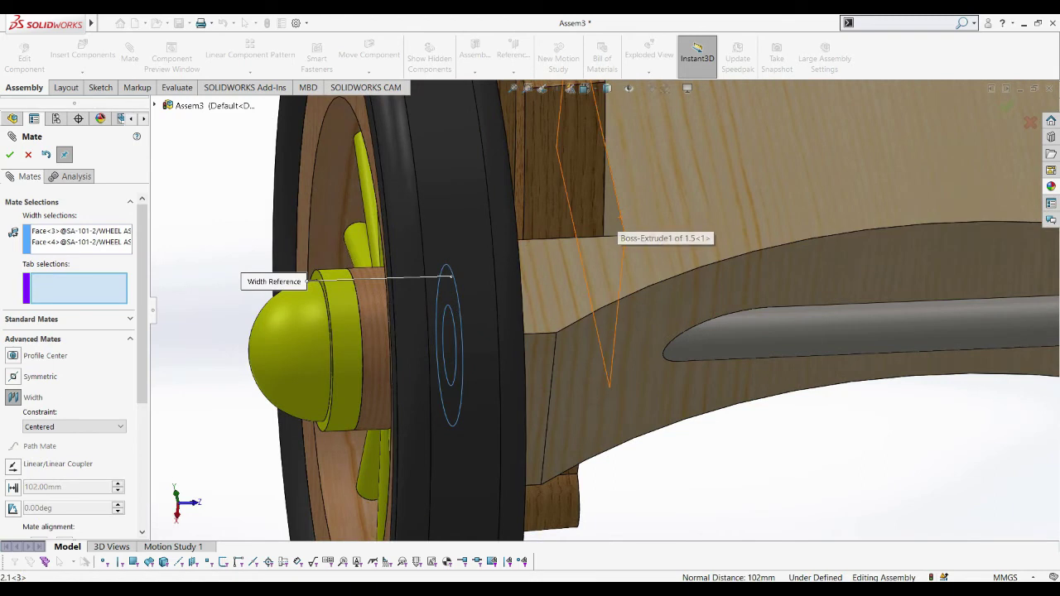
{"action": "left_click", "coordinate": [622, 241]}
{"action": "mouse_move", "coordinate": [621, 240]}
{"action": "middle_mouse_down"}
{"action": "mouse_move", "coordinate": [724, 247]}
{"action": "mouse_move", "coordinate": [719, 259]}
{"action": "middle_mouse_up"}
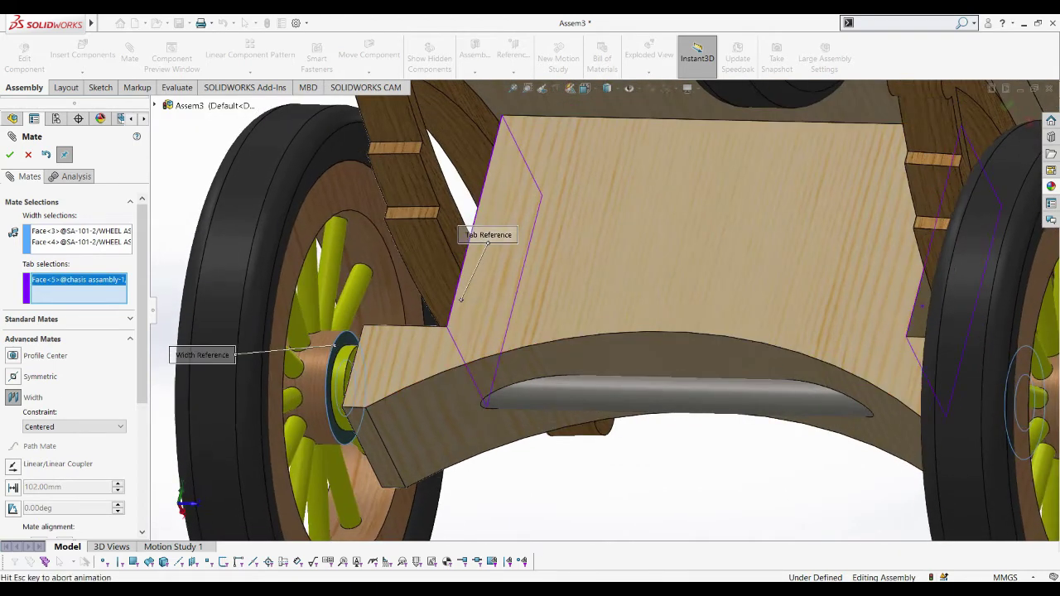
{"action": "left_click", "coordinate": [461, 300]}
{"action": "left_click", "coordinate": [9, 154]}
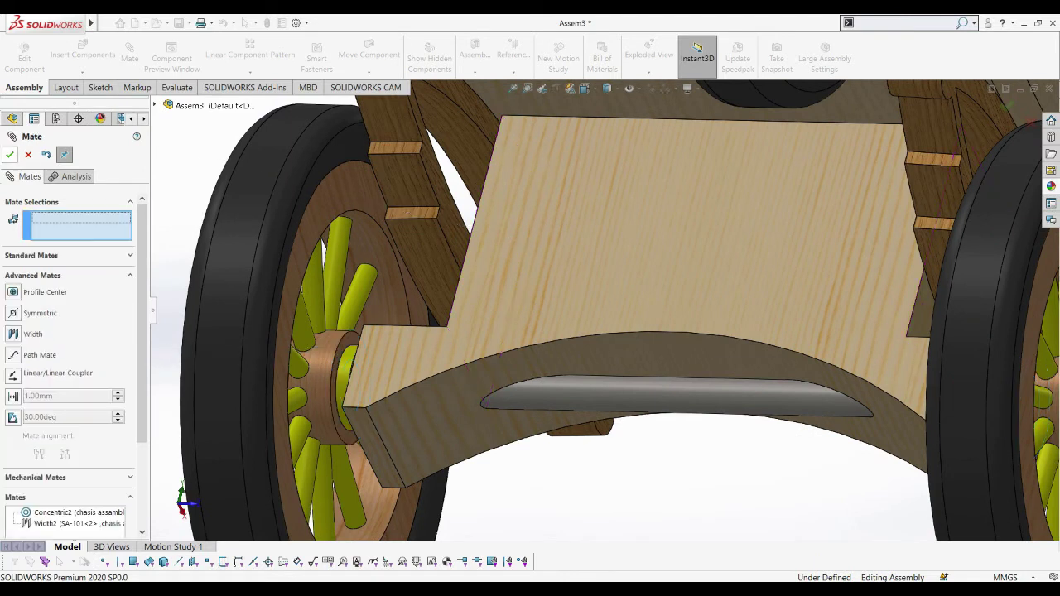
Step: Close the Mate editor and zoom out to inspect the whole four-wheeled cart
{"action": "key", "text": "Escape"}
{"action": "key", "text": "ctrl+1"}
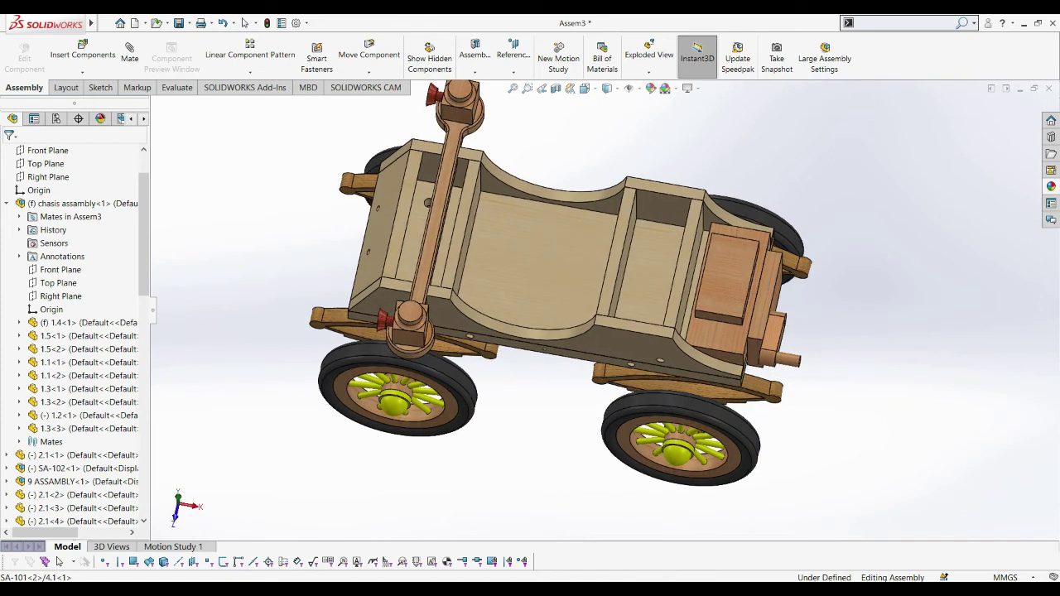
{"action": "left_click", "coordinate": [59, 562]}
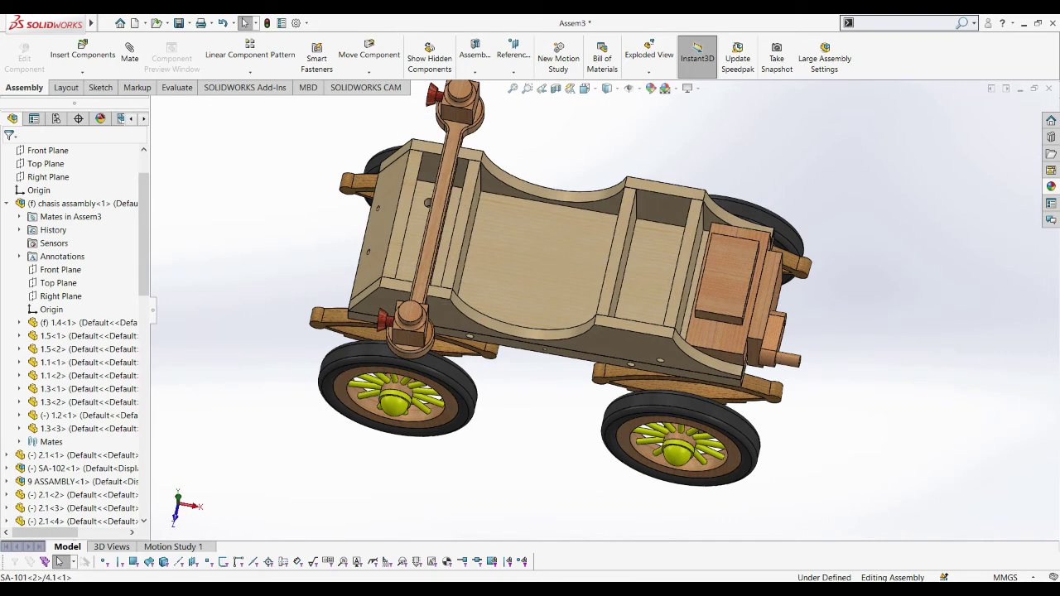
{"action": "key", "text": "z"}
{"action": "key", "text": "z"}
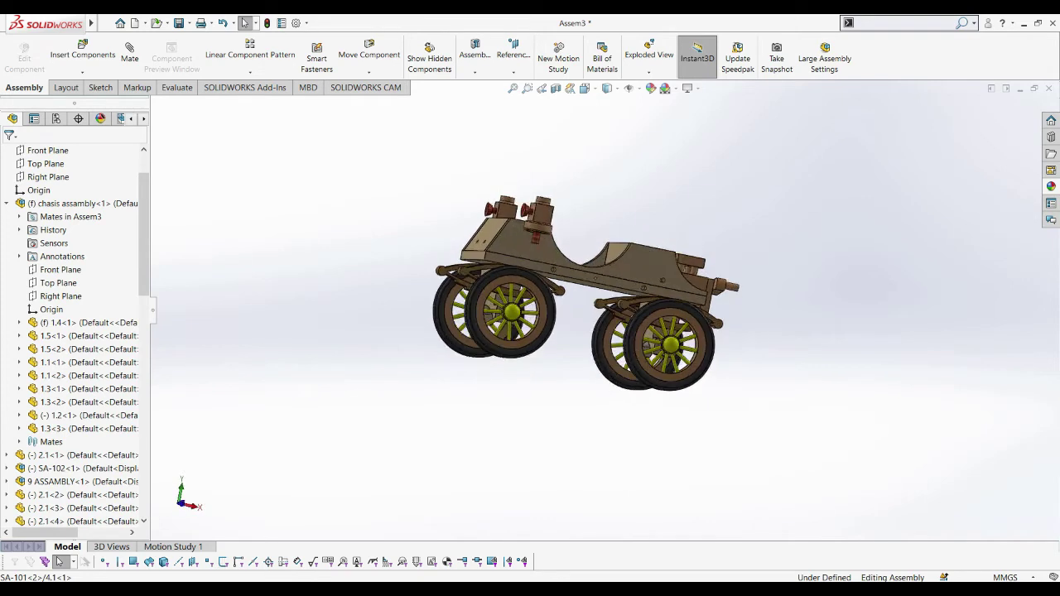
{"action": "middle_click_drag", "start_coordinate": [580, 290], "coordinate": [630, 273]}
{"action": "scroll", "coordinate": [580, 290], "scroll_direction": "down", "scroll_amount": 5}
Step: Save all modified documents, naming the assembly FINAL ASSEMBLY
{"action": "key", "text": "ctrl+s"}
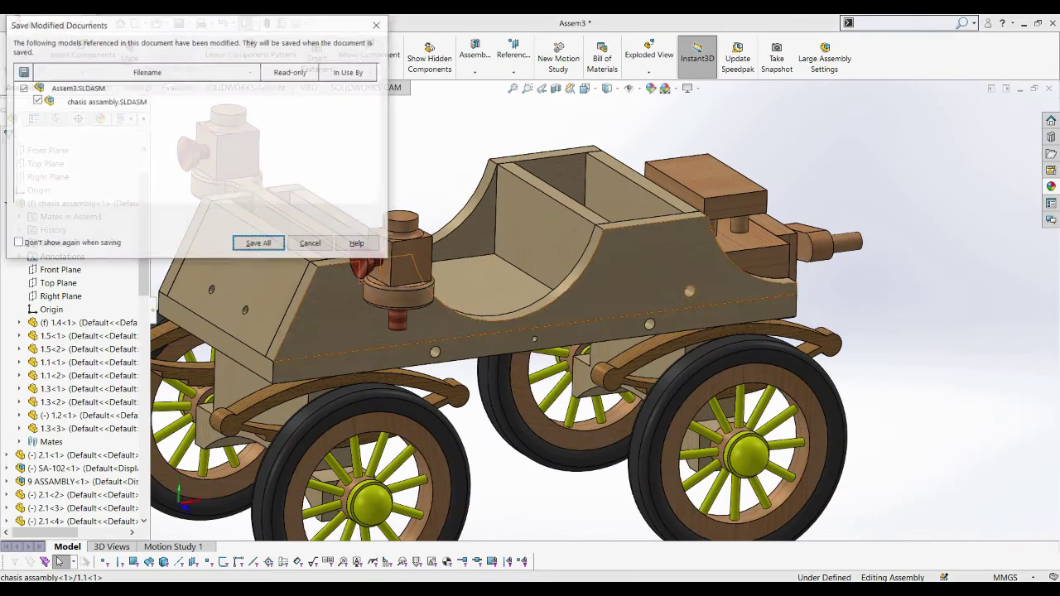
{"action": "left_click", "coordinate": [257, 242]}
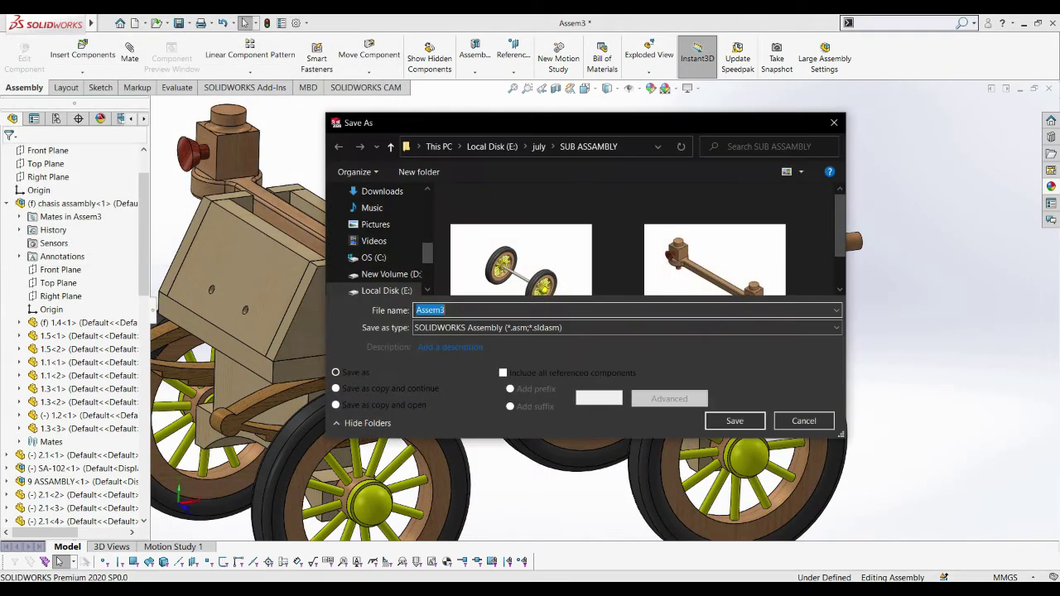
{"action": "type", "text": "INAL ASSAMBLY"}
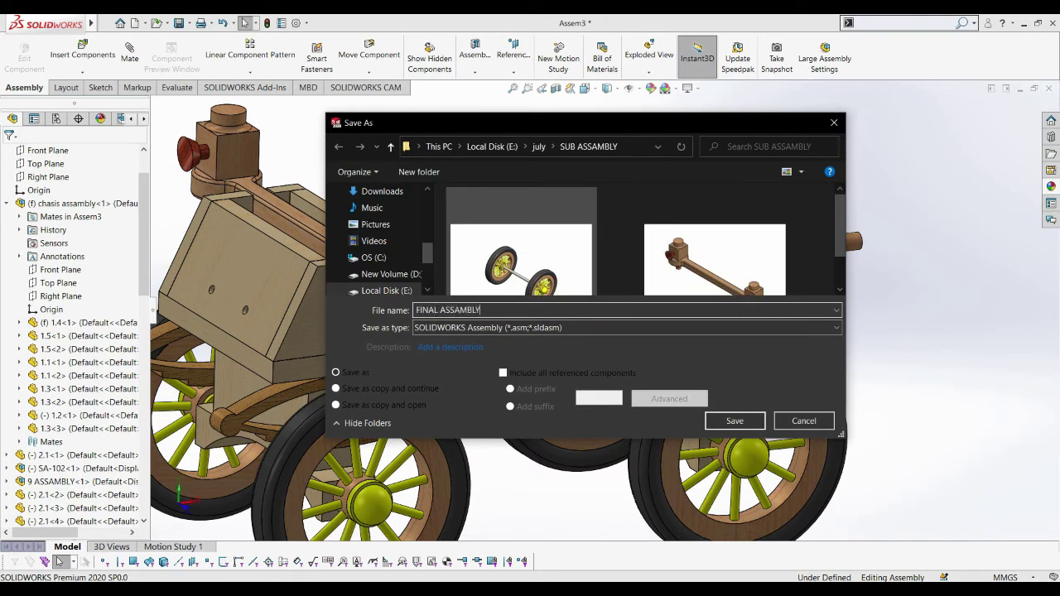
{"action": "key", "text": "Return"}
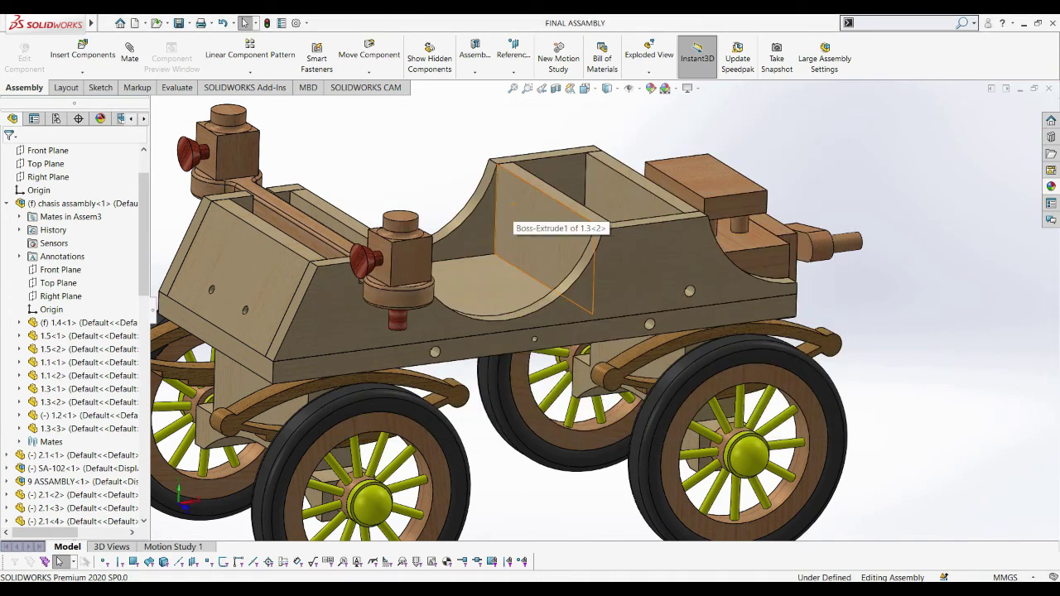
{"action": "mouse_move", "coordinate": [507, 217]}
{"action": "middle_mouse_down"}
{"action": "mouse_move", "coordinate": [553, 248]}
{"action": "mouse_move", "coordinate": [553, 232]}
{"action": "middle_mouse_up"}
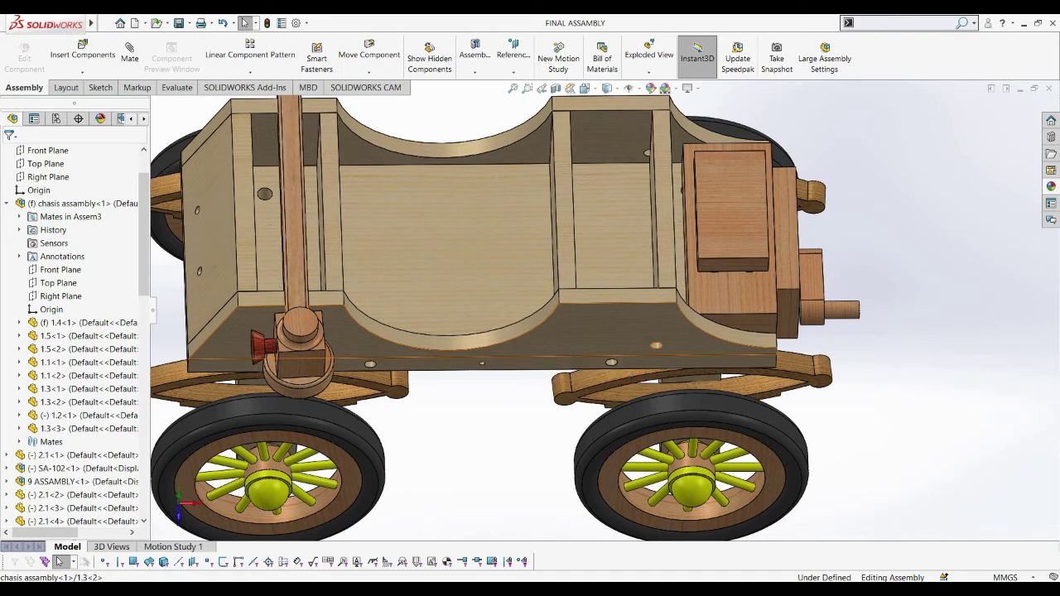
{"action": "middle_click_drag", "start_coordinate": [657, 346], "coordinate": [655, 347]}
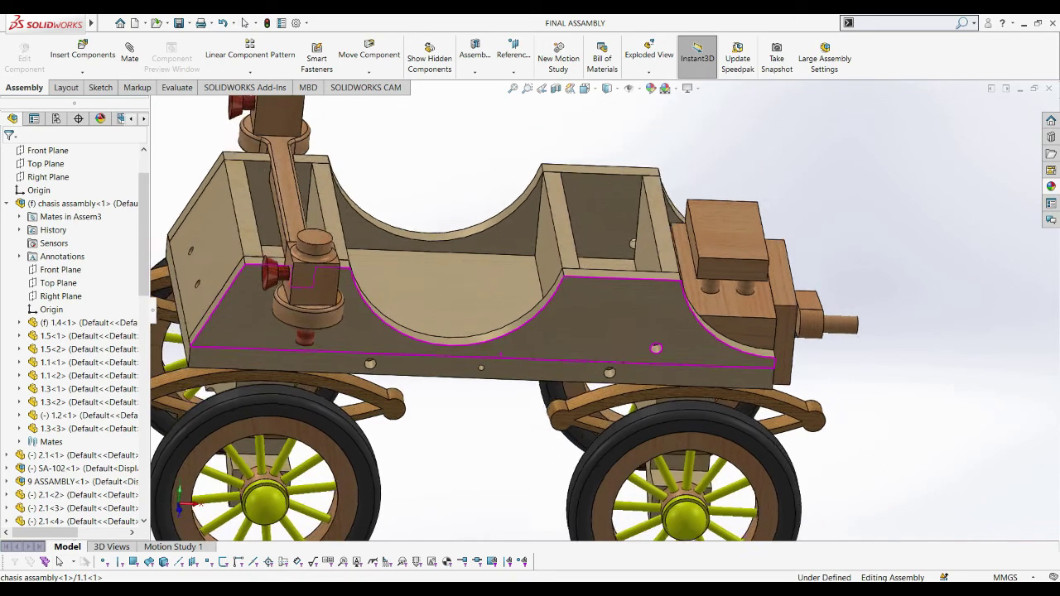
{"action": "key", "text": "ctrl+1"}
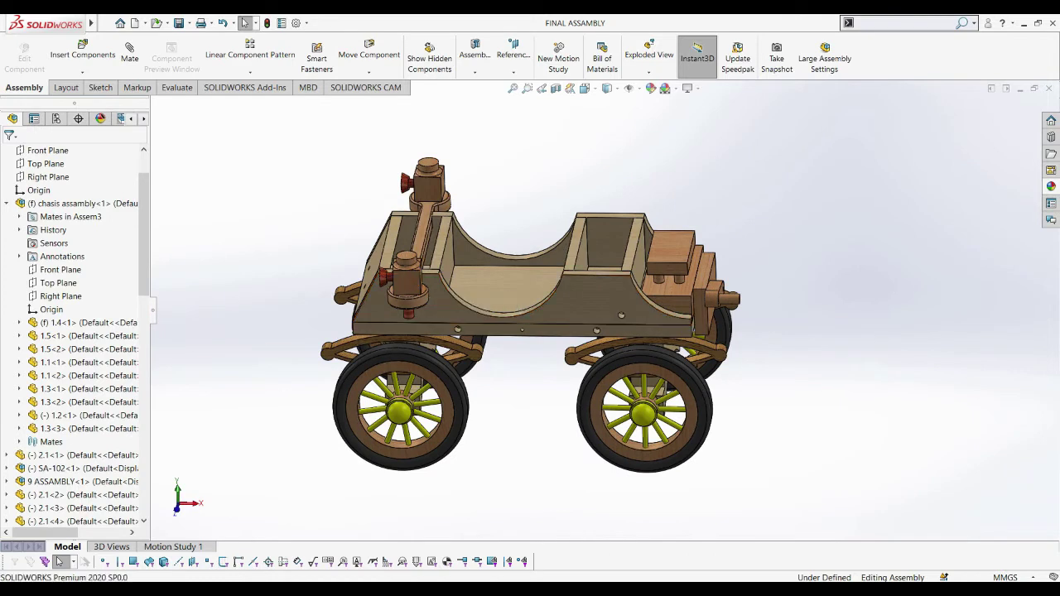
Step: Insert 13 ASSEMBLY from the 13 - DRIVERS SEAT folder and place it above the carriage
{"action": "left_click", "coordinate": [82, 52]}
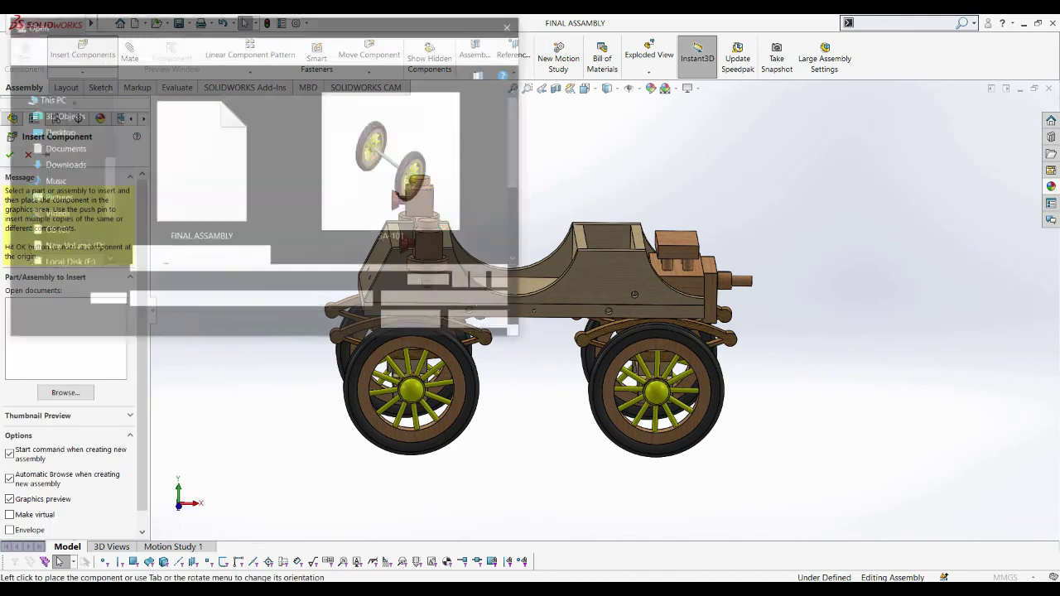
{"action": "left_click", "coordinate": [70, 48]}
{"action": "scroll", "coordinate": [249, 154], "scroll_direction": "up", "scroll_amount": 2}
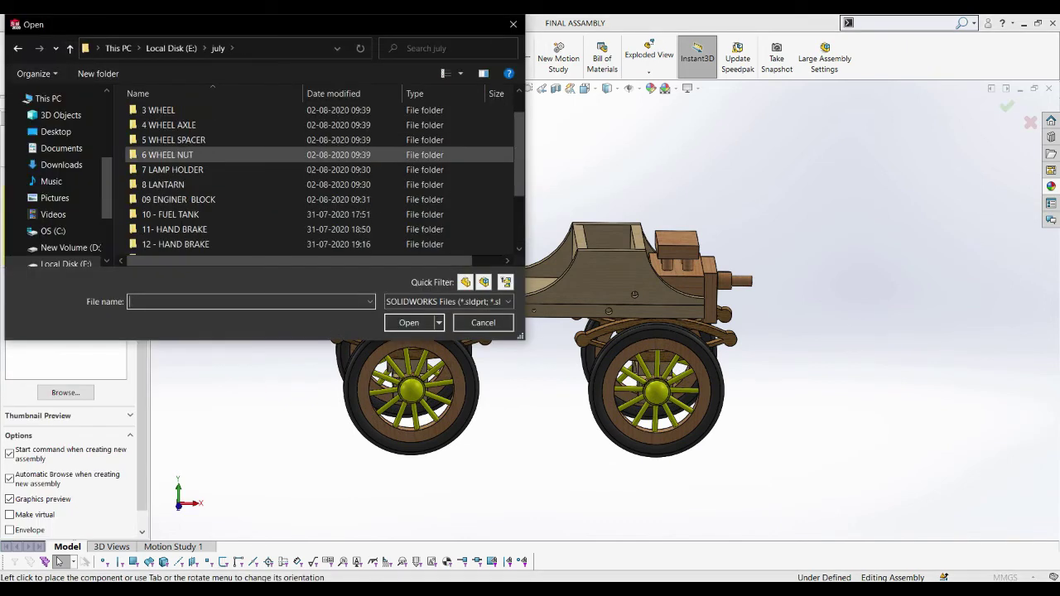
{"action": "scroll", "coordinate": [182, 231], "scroll_direction": "down", "scroll_amount": 1}
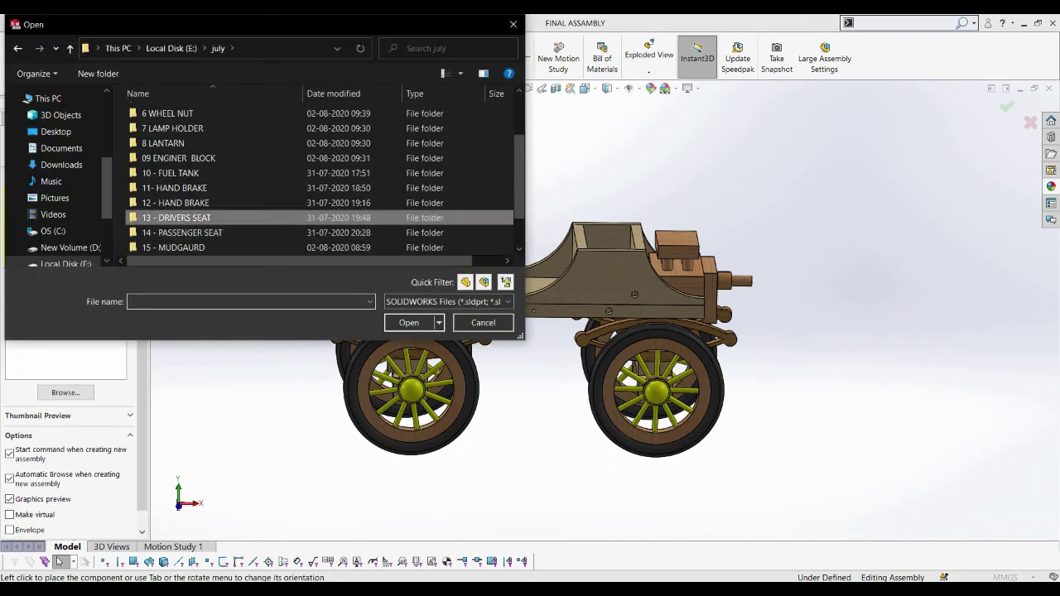
{"action": "double_click", "coordinate": [176, 217]}
{"action": "right_click", "coordinate": [180, 189]}
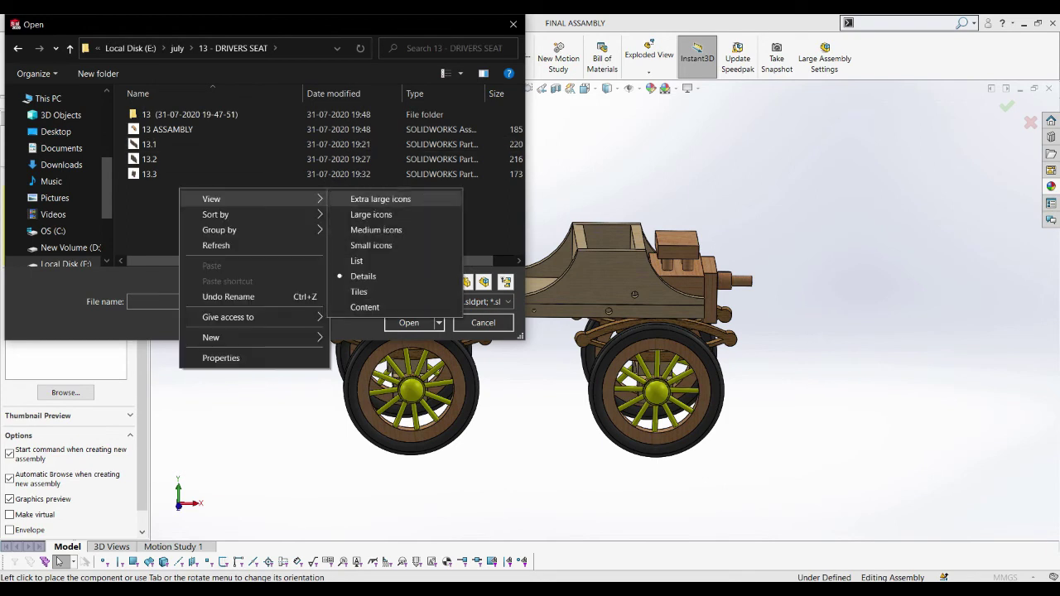
{"action": "left_click", "coordinate": [380, 199]}
{"action": "scroll", "coordinate": [377, 190], "scroll_direction": "up", "scroll_amount": 1}
{"action": "scroll", "coordinate": [375, 189], "scroll_direction": "up", "scroll_amount": 1}
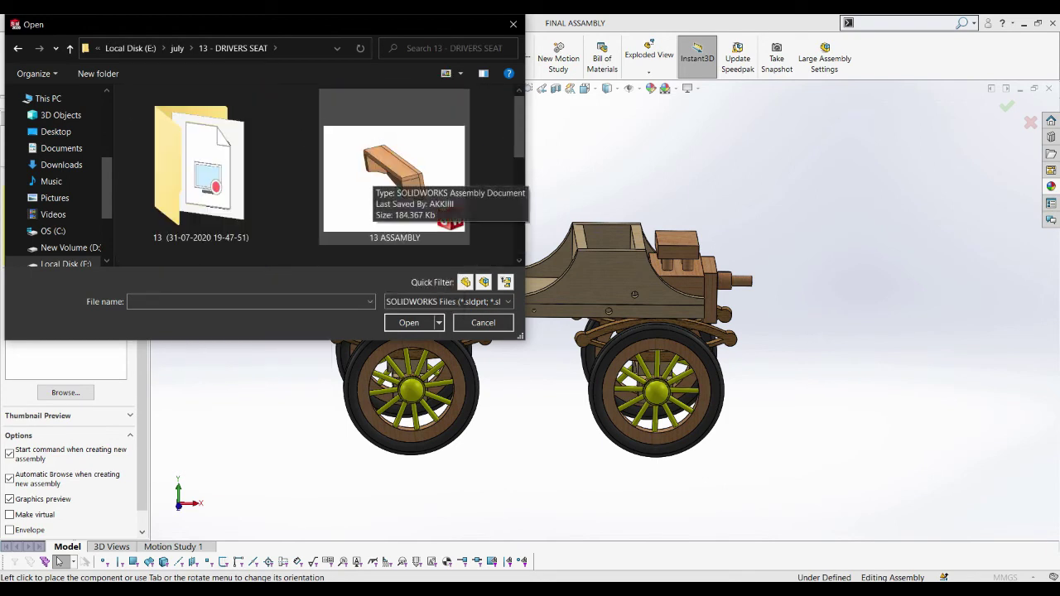
{"action": "double_click", "coordinate": [374, 178]}
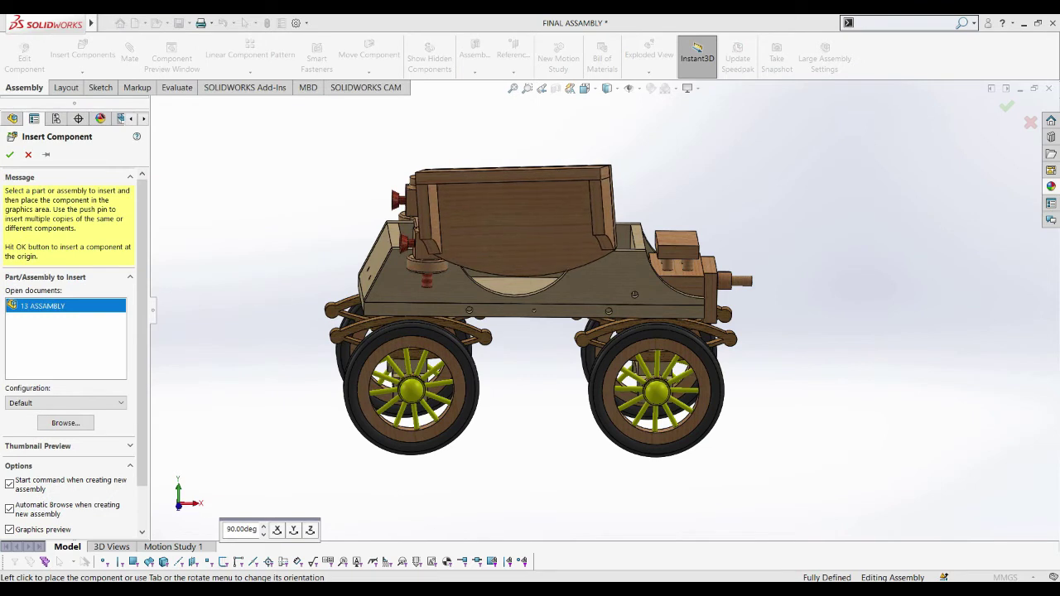
{"action": "left_click", "coordinate": [620, 170]}
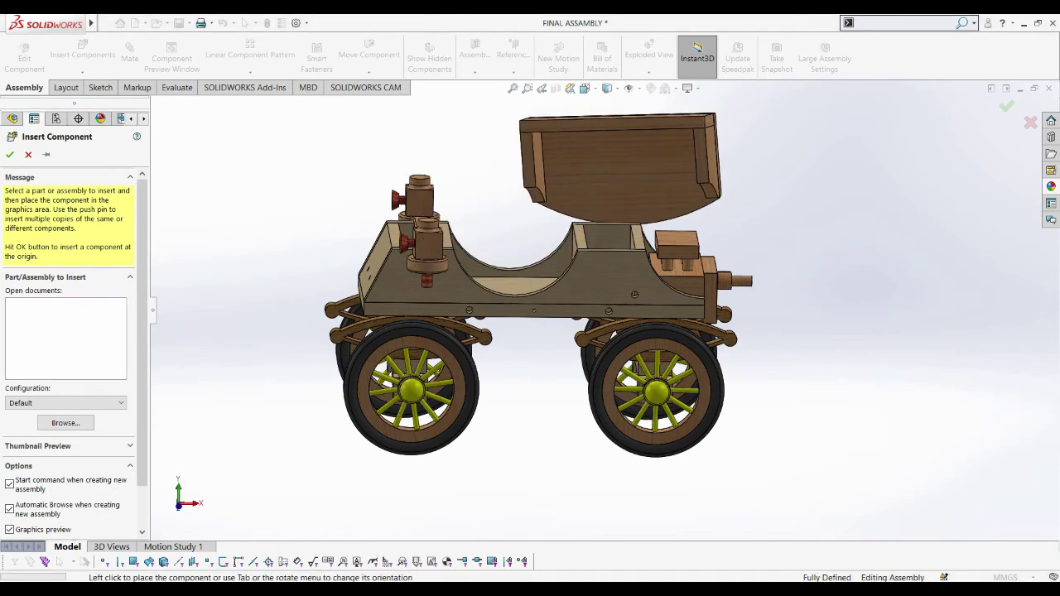
Step: Rotate the driver's seat toward an upright position
{"action": "left_click", "coordinate": [368, 72]}
{"action": "left_click", "coordinate": [377, 100]}
{"action": "left_click_drag", "start_coordinate": [619, 165], "coordinate": [603, 193]}
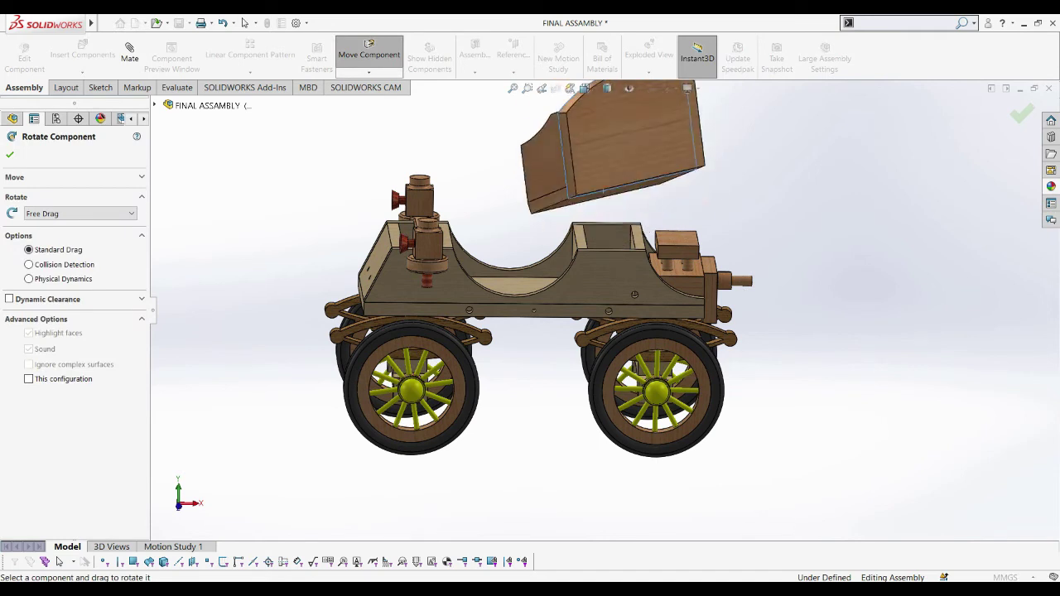
{"action": "key", "text": "Escape"}
{"action": "middle_click_drag", "start_coordinate": [603, 191], "coordinate": [630, 208]}
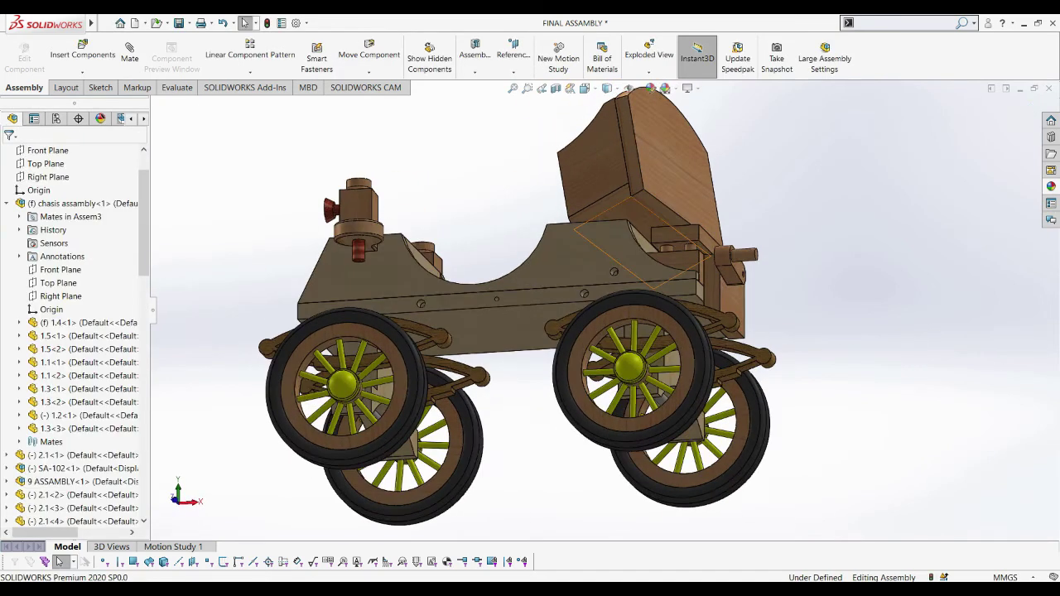
Step: Mate the seat's bottom face coincident with the chassis middle box face
{"action": "left_click", "coordinate": [129, 52]}
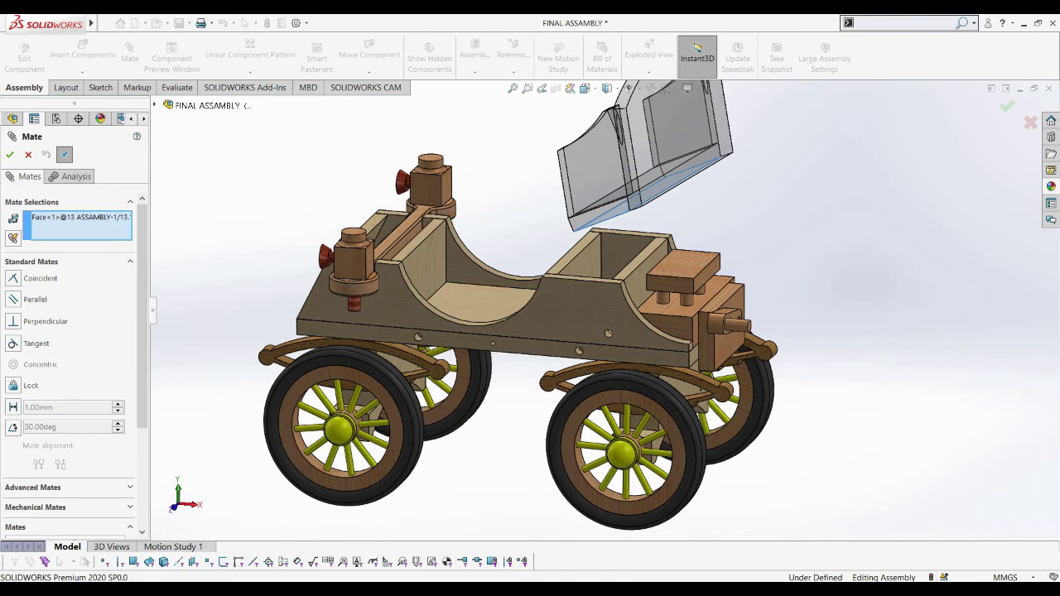
{"action": "scroll", "coordinate": [591, 274], "scroll_direction": "up", "scroll_amount": 5}
{"action": "left_click", "coordinate": [808, 377]}
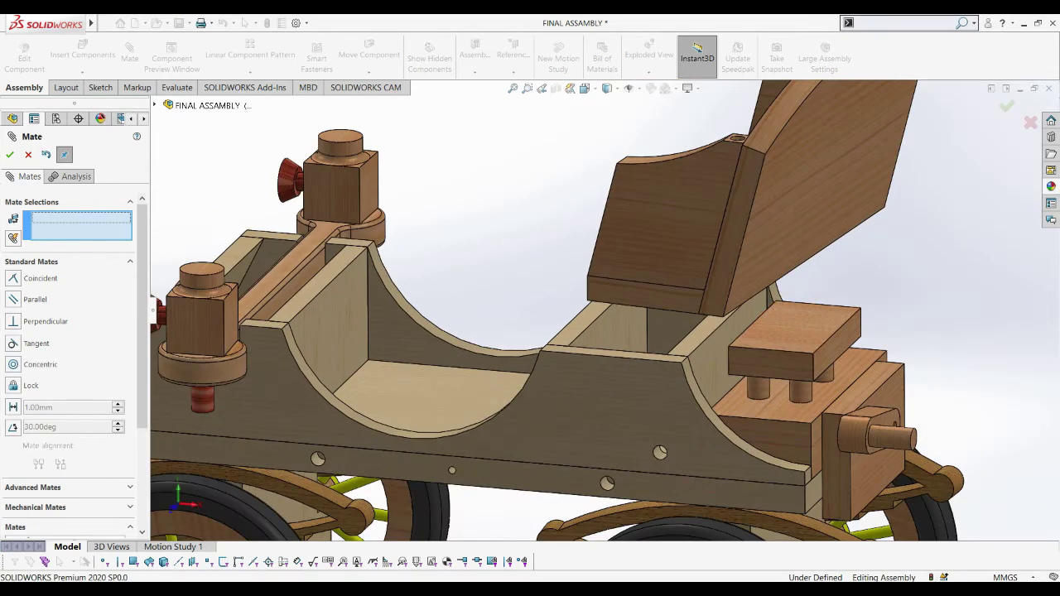
{"action": "scroll", "coordinate": [766, 336], "scroll_direction": "up", "scroll_amount": 3}
{"action": "middle_click_drag", "start_coordinate": [766, 335], "coordinate": [712, 315]}
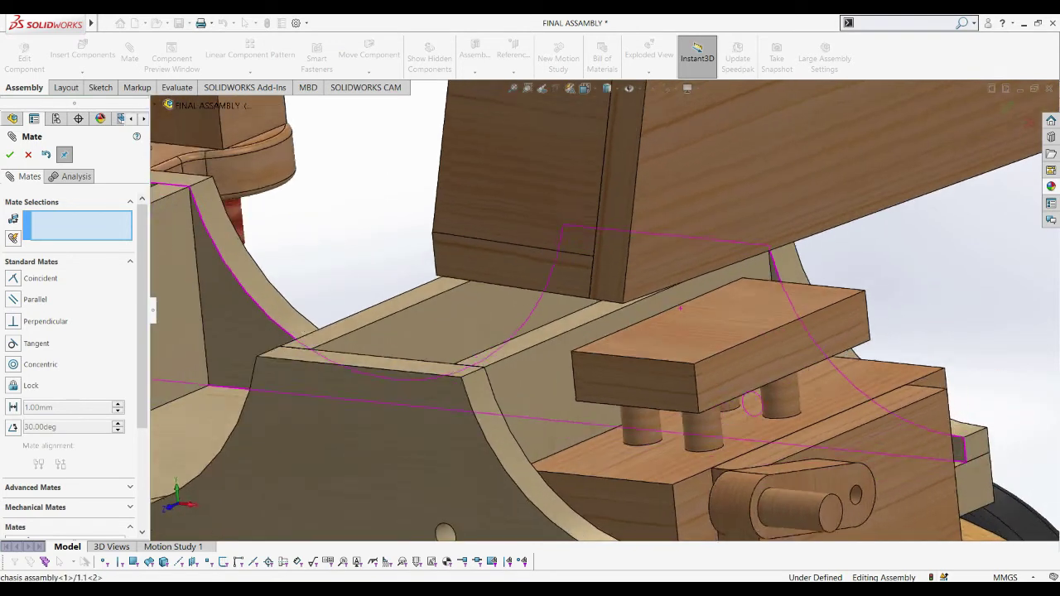
{"action": "scroll", "coordinate": [712, 315], "scroll_direction": "down", "scroll_amount": 3}
{"action": "scroll", "coordinate": [75, 348], "scroll_direction": "down", "scroll_amount": 3}
Step: Centre the seat with a Width mate between its side faces and the chassis sides
{"action": "left_click", "coordinate": [34, 395]}
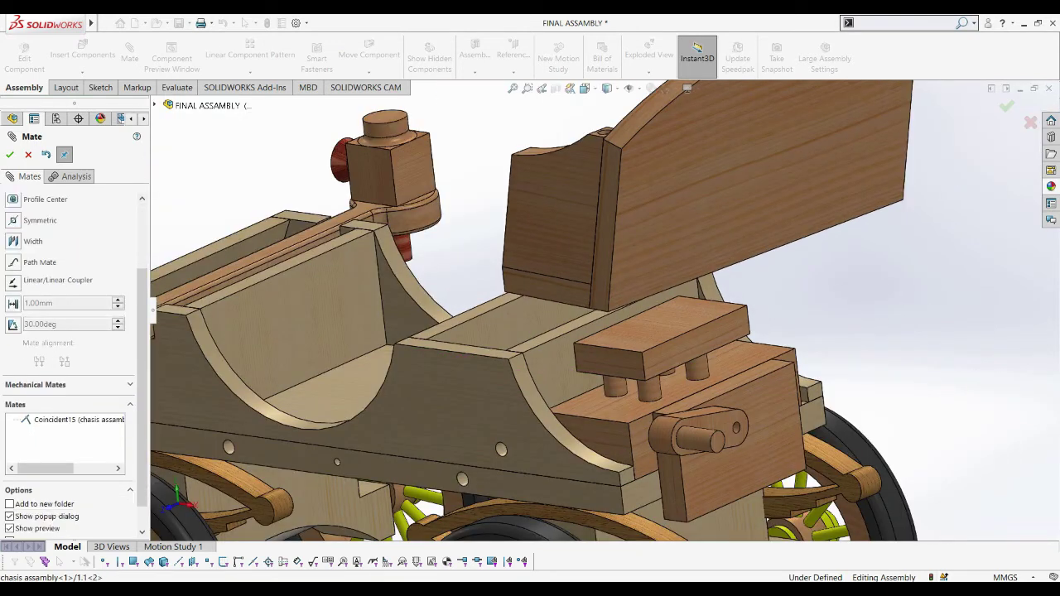
{"action": "left_click", "coordinate": [33, 333]}
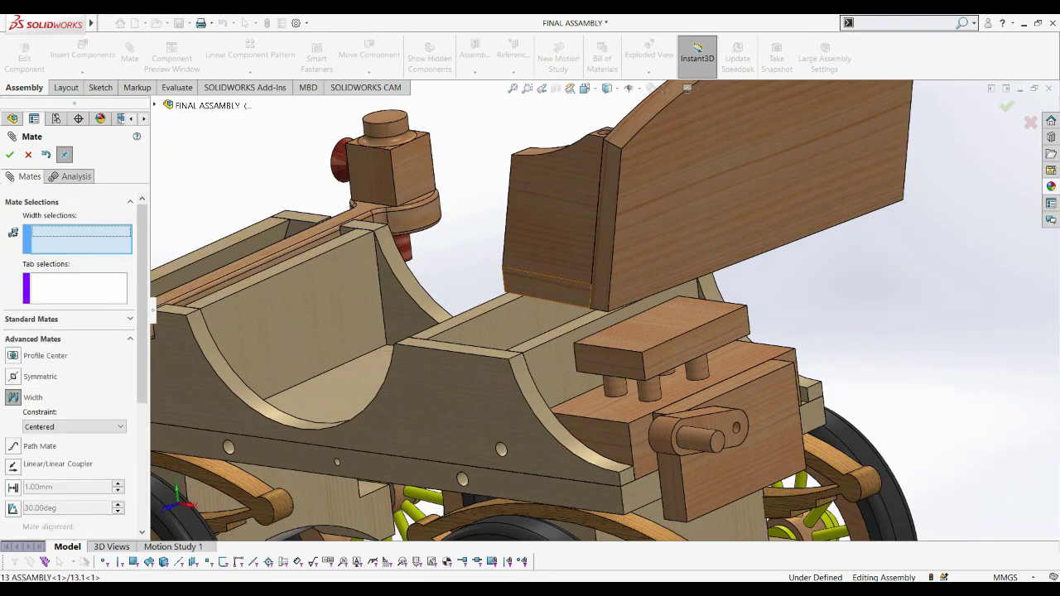
{"action": "left_click", "coordinate": [551, 288]}
{"action": "middle_click_drag", "start_coordinate": [551, 288], "coordinate": [629, 348]}
{"action": "left_click", "coordinate": [782, 205]}
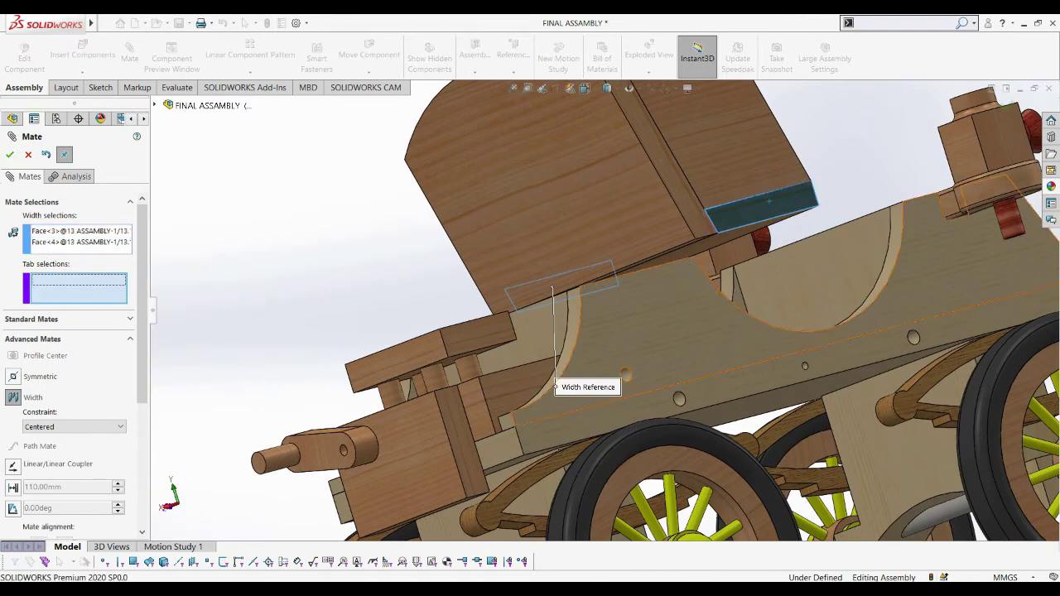
{"action": "middle_click_drag", "start_coordinate": [769, 201], "coordinate": [507, 385]}
{"action": "left_click", "coordinate": [508, 385]}
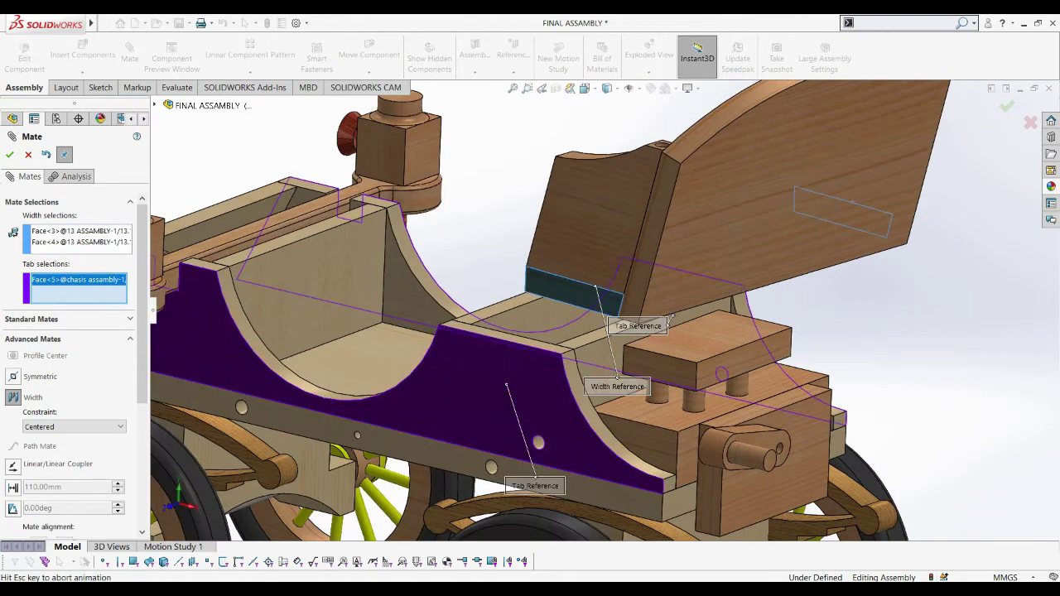
{"action": "left_click", "coordinate": [555, 344]}
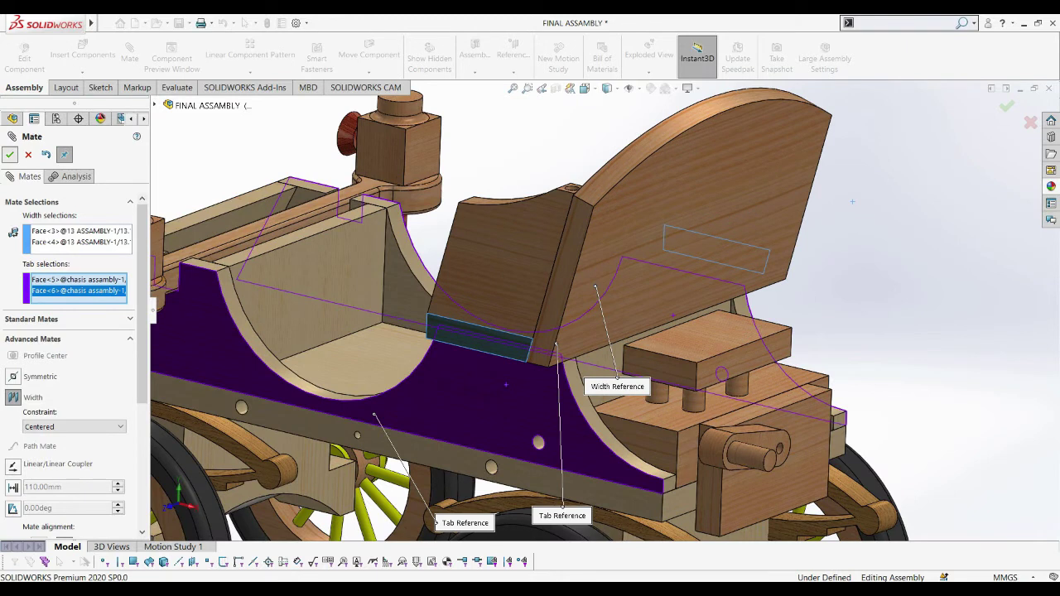
{"action": "key", "text": "Return"}
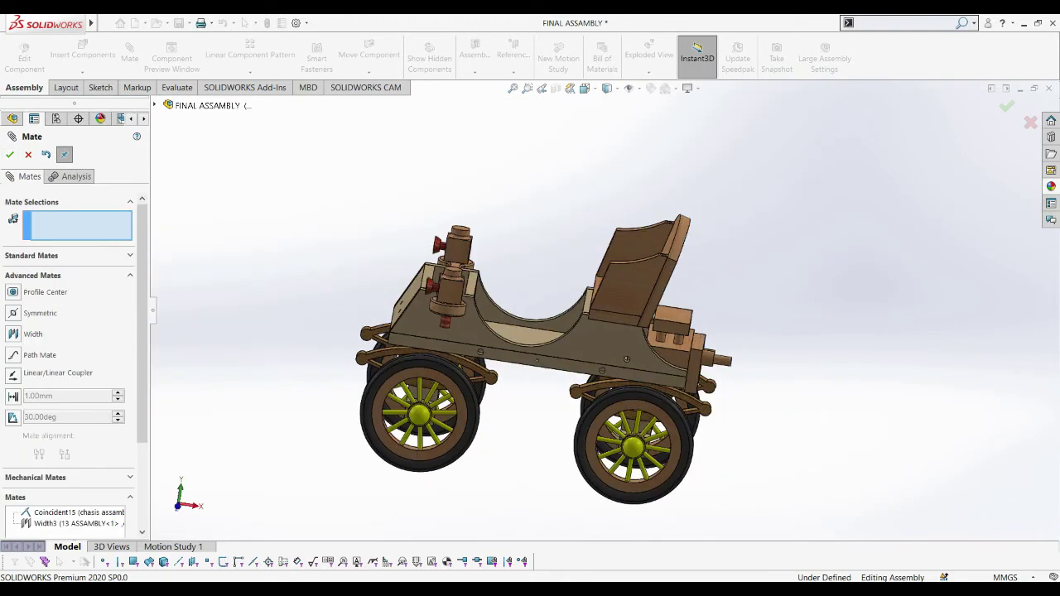
{"action": "key", "text": "Escape"}
{"action": "middle_click_drag", "start_coordinate": [579, 248], "coordinate": [489, 346]}
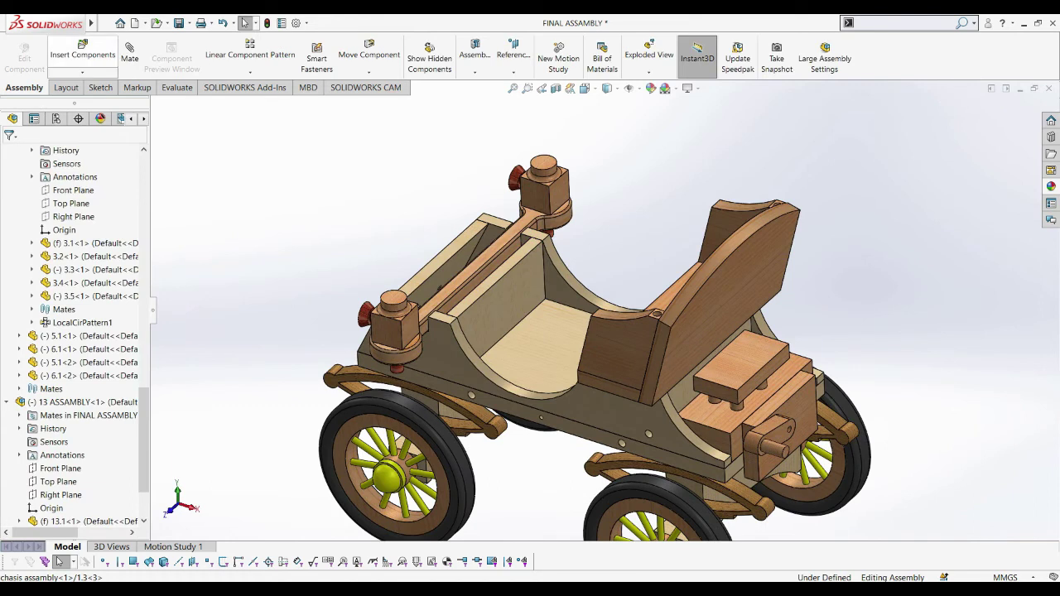
Step: Insert 14 ASSEMBLY from the 14 - PASSENGER SEAT folder above the carriage
{"action": "left_click", "coordinate": [82, 51]}
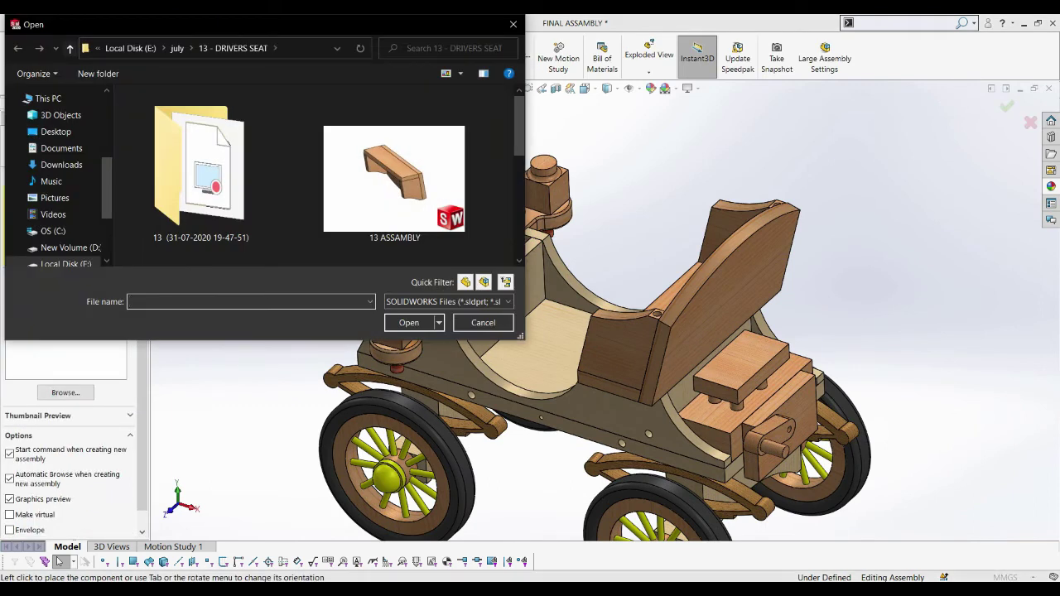
{"action": "left_click", "coordinate": [69, 48]}
{"action": "scroll", "coordinate": [187, 223], "scroll_direction": "down", "scroll_amount": 1}
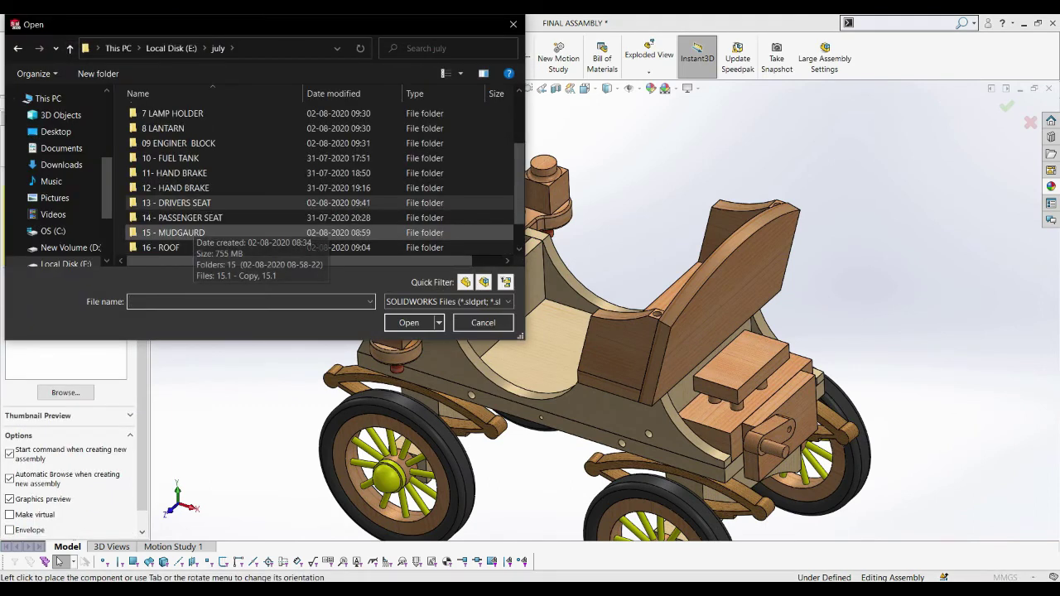
{"action": "double_click", "coordinate": [178, 218]}
{"action": "double_click", "coordinate": [391, 165]}
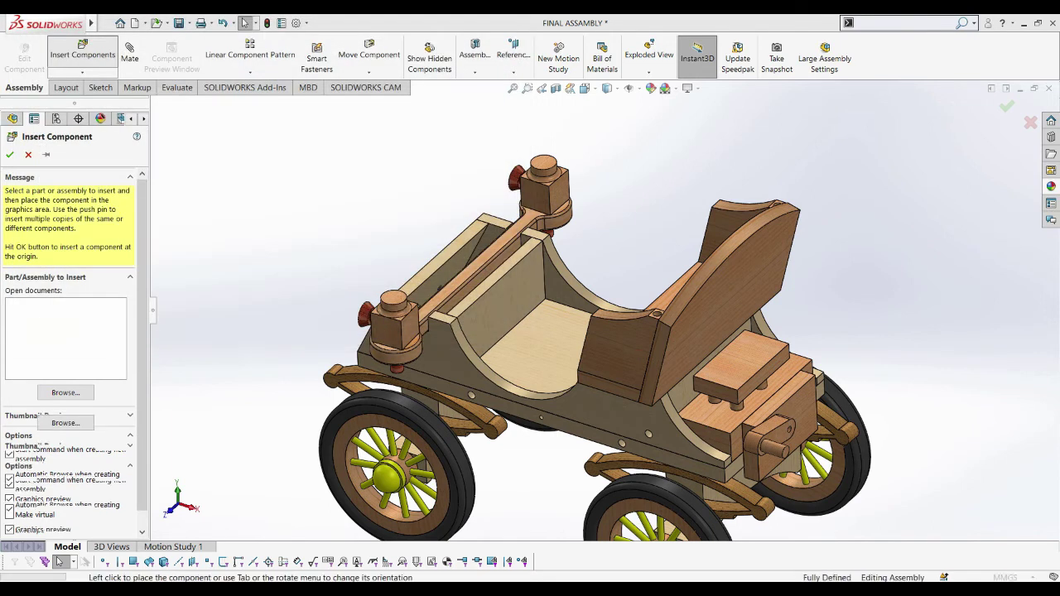
{"action": "left_click", "coordinate": [454, 203]}
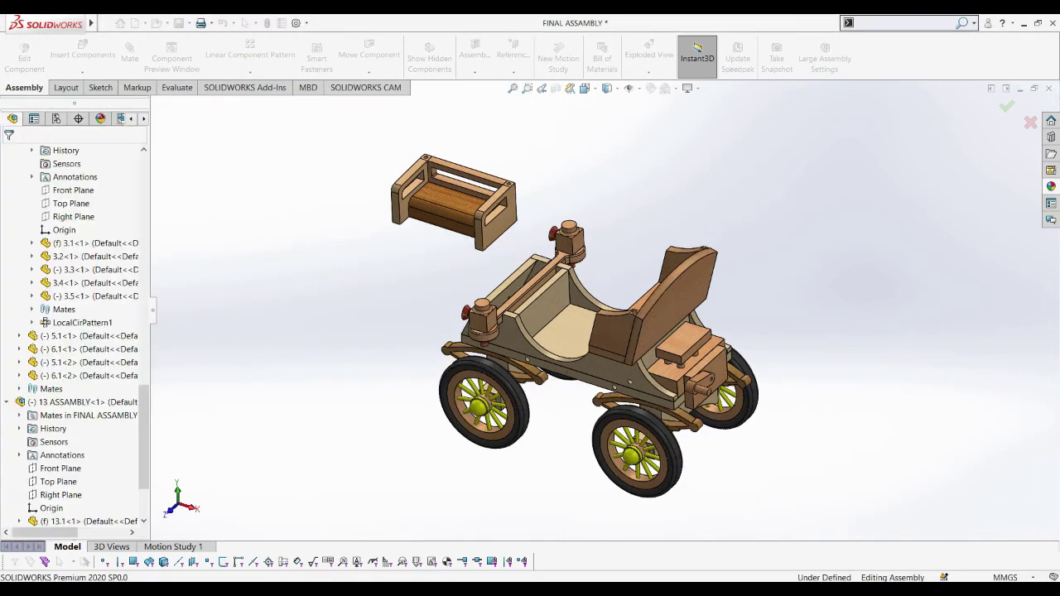
Step: Rotate the passenger seat into position
{"action": "left_click", "coordinate": [369, 72]}
{"action": "left_click", "coordinate": [379, 100]}
{"action": "scroll", "coordinate": [476, 184], "scroll_direction": "down", "scroll_amount": 3}
{"action": "left_click_drag", "start_coordinate": [452, 199], "coordinate": [426, 254]}
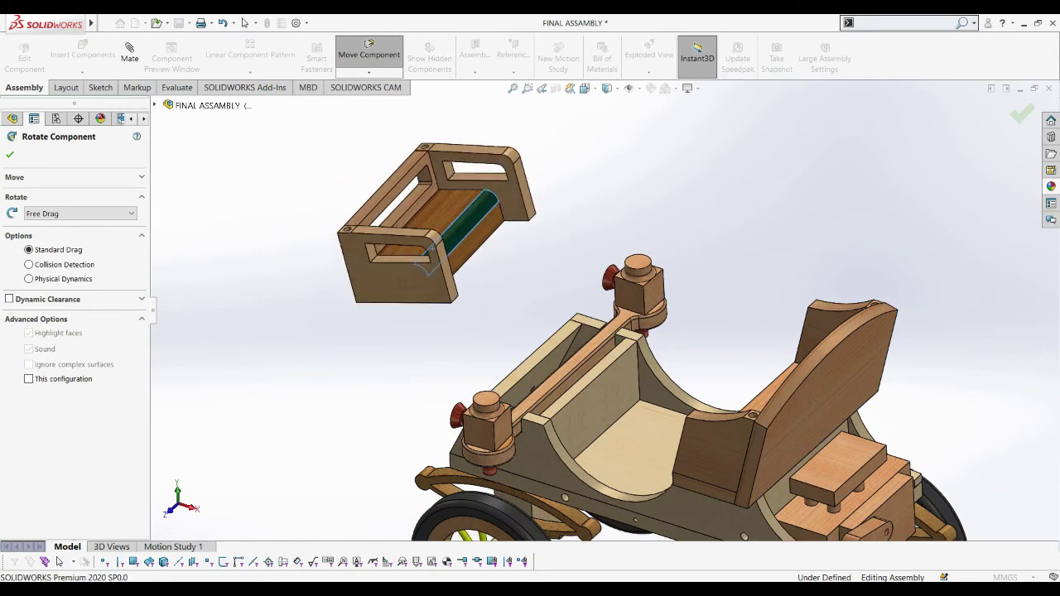
{"action": "key", "text": "Escape"}
{"action": "middle_click_drag", "start_coordinate": [427, 253], "coordinate": [435, 191]}
Step: Mate the passenger seat's bottom face coincident with the chassis
{"action": "scroll", "coordinate": [454, 297], "scroll_direction": "down", "scroll_amount": 5}
{"action": "left_click", "coordinate": [454, 297]}
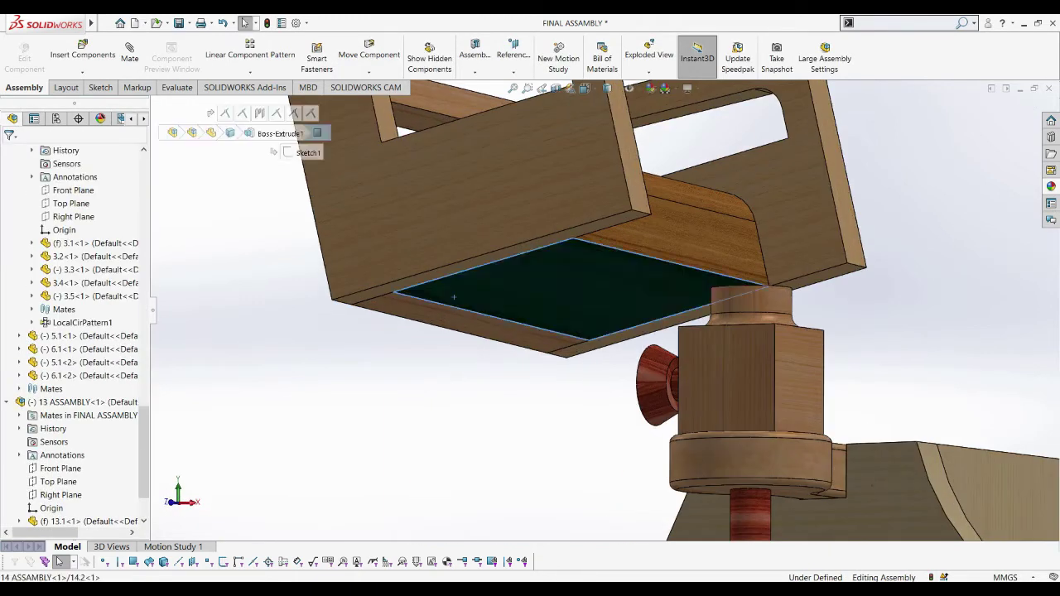
{"action": "scroll", "coordinate": [454, 296], "scroll_direction": "up", "scroll_amount": 5}
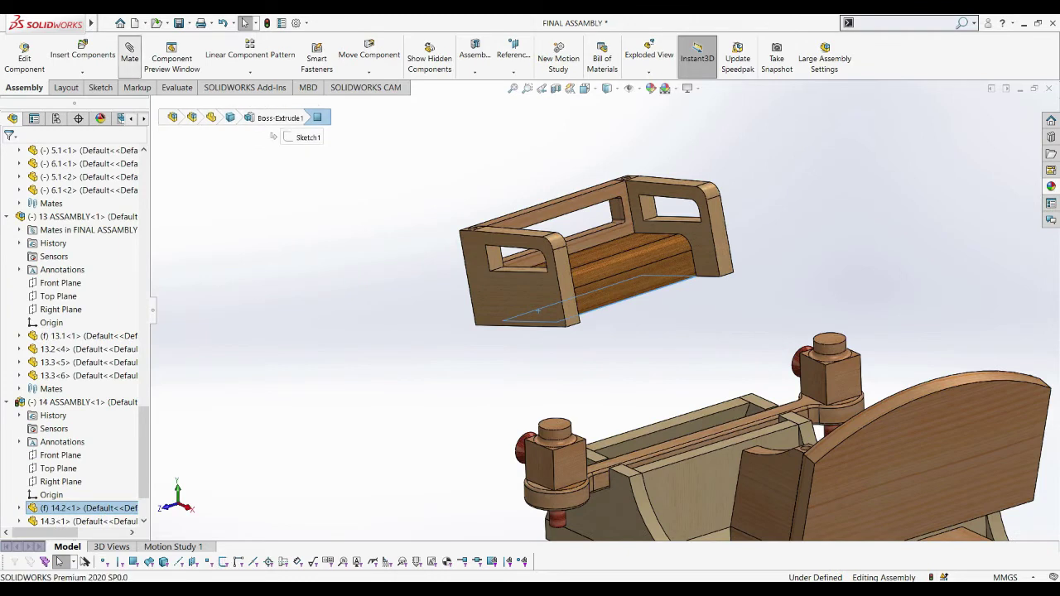
{"action": "scroll", "coordinate": [723, 338], "scroll_direction": "down", "scroll_amount": 5}
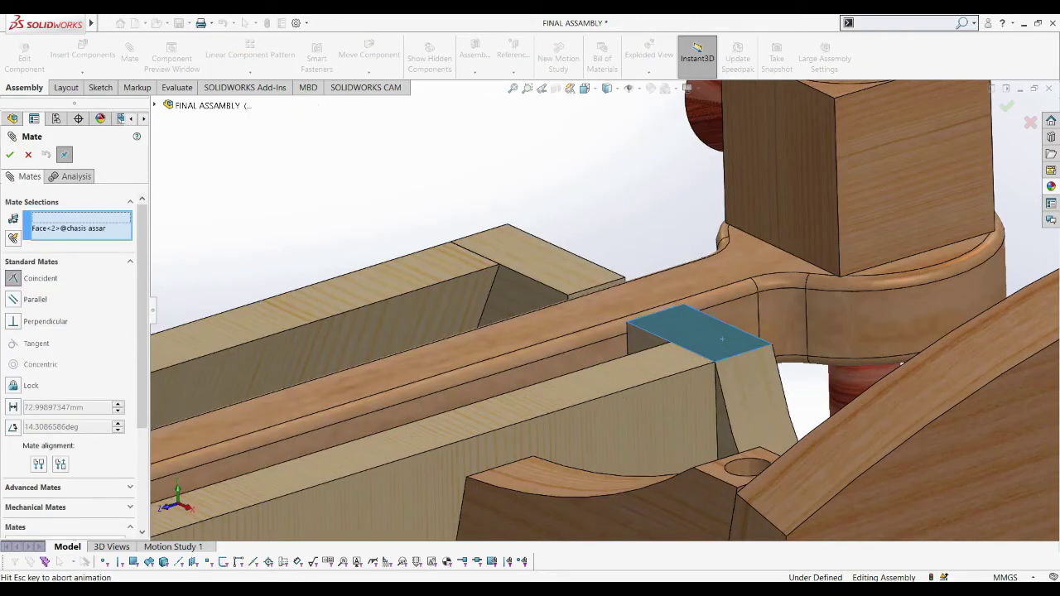
{"action": "scroll", "coordinate": [722, 339], "scroll_direction": "up", "scroll_amount": 5}
{"action": "left_click", "coordinate": [871, 359]}
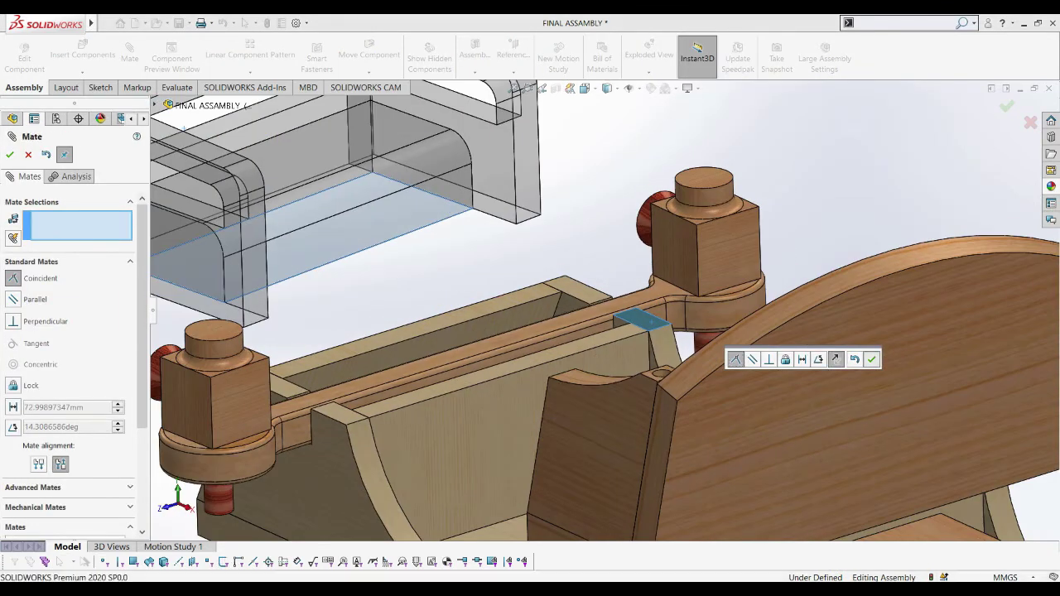
{"action": "scroll", "coordinate": [604, 322], "scroll_direction": "up", "scroll_amount": 2}
Step: Centre the seat box with a Width mate between its side faces and the chassis faces
{"action": "left_click", "coordinate": [33, 487]}
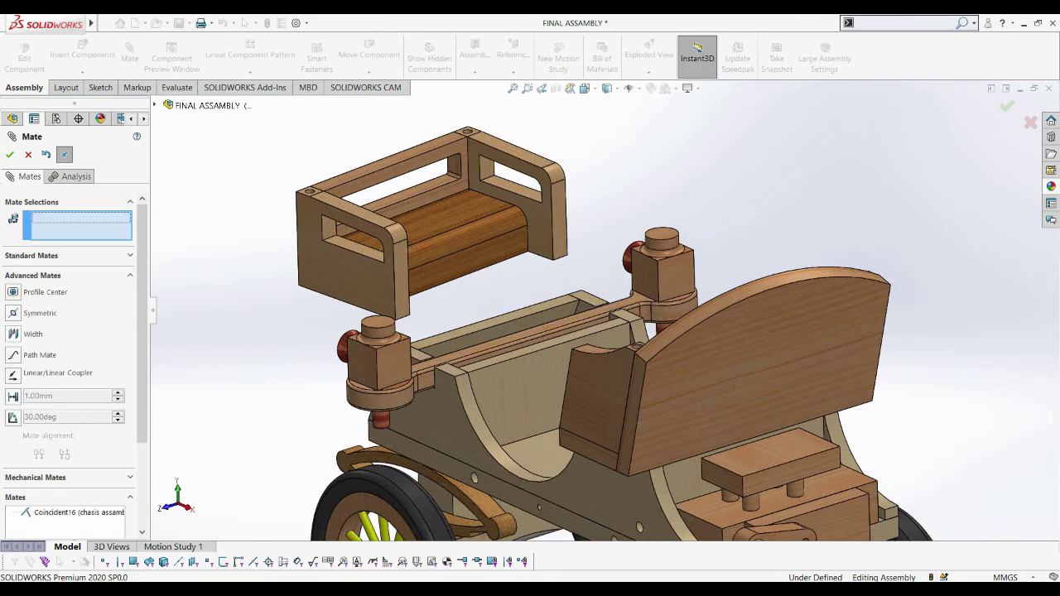
{"action": "left_click", "coordinate": [33, 333]}
{"action": "left_click", "coordinate": [533, 293]}
{"action": "middle_click_drag", "start_coordinate": [533, 293], "coordinate": [403, 364]}
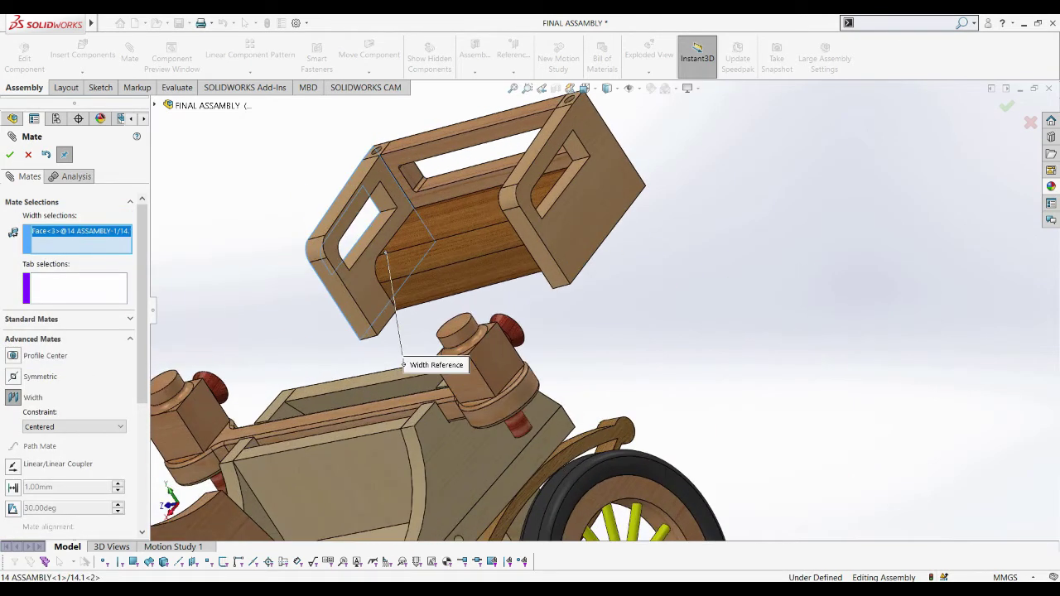
{"action": "left_click", "coordinate": [580, 199]}
{"action": "left_click", "coordinate": [497, 414]}
{"action": "middle_click_drag", "start_coordinate": [497, 414], "coordinate": [506, 448]}
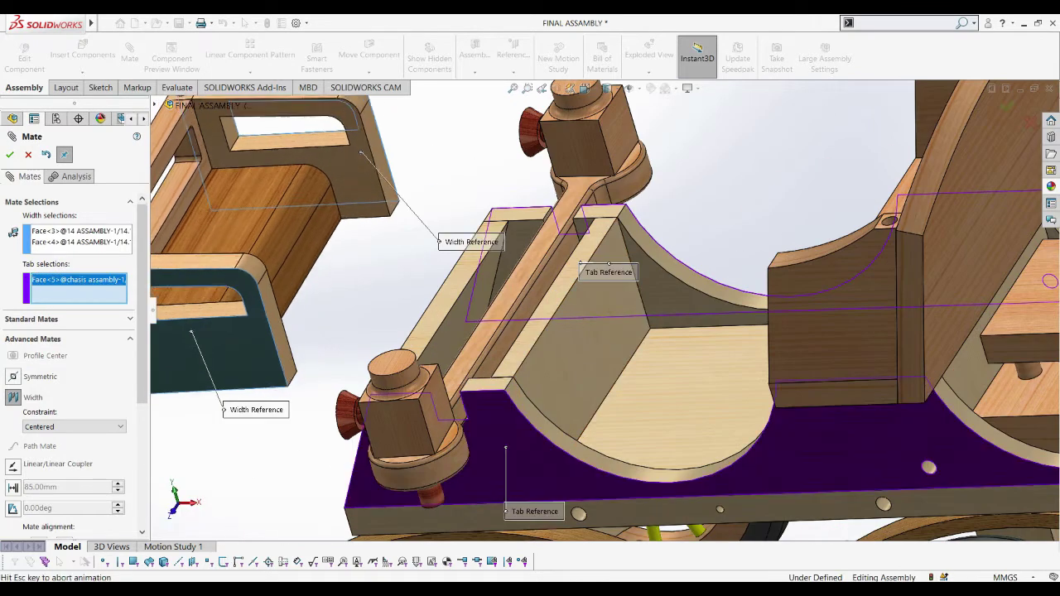
{"action": "left_click", "coordinate": [506, 447]}
{"action": "key", "text": "Return"}
{"action": "key", "text": "f"}
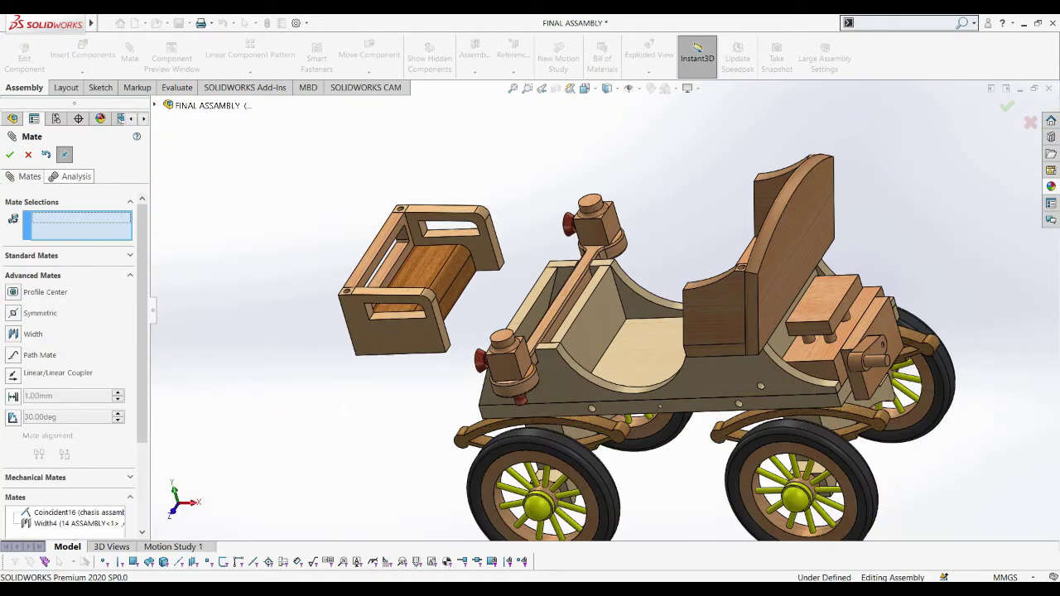
{"action": "key", "text": "Return"}
{"action": "scroll", "coordinate": [531, 331], "scroll_direction": "up", "scroll_amount": 3}
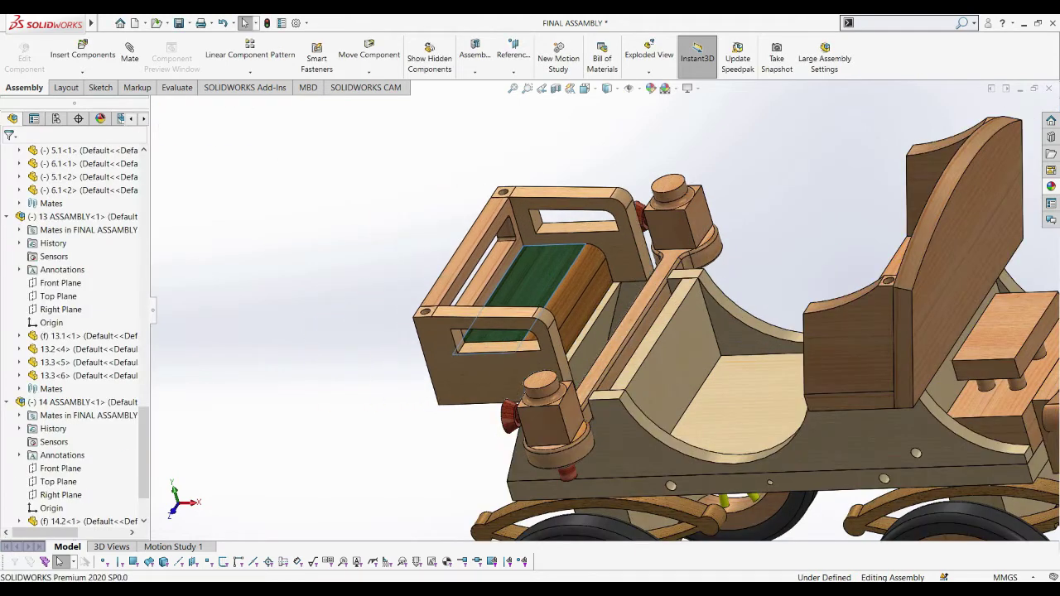
Step: Slide the front seat box onto the chassis
{"action": "left_click_drag", "start_coordinate": [397, 274], "coordinate": [597, 290]}
{"action": "left_click_drag", "start_coordinate": [530, 398], "coordinate": [546, 398]}
{"action": "key", "text": "Escape"}
{"action": "scroll", "coordinate": [498, 319], "scroll_direction": "up", "scroll_amount": 3}
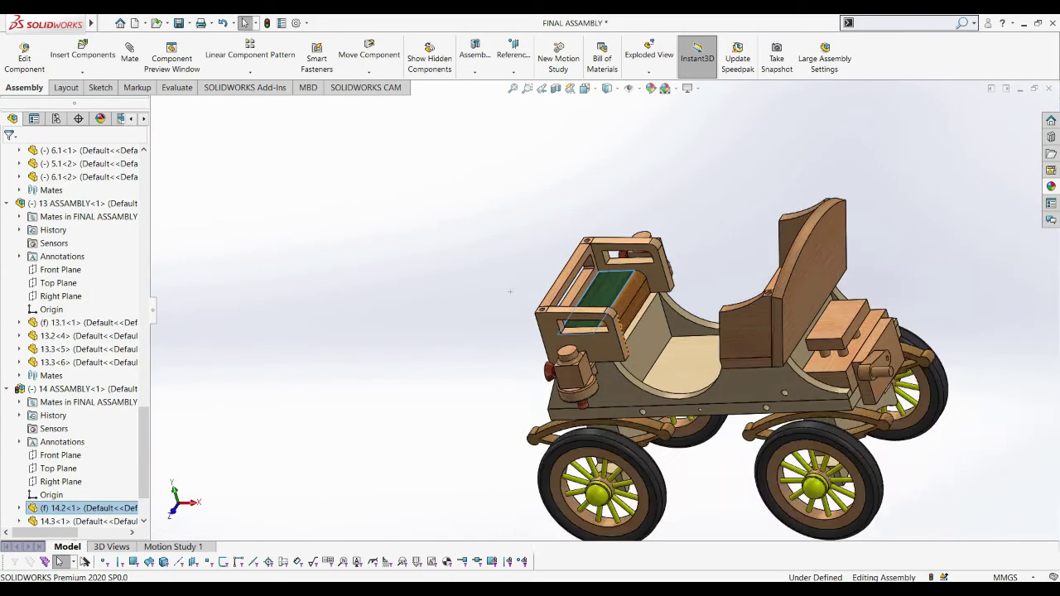
{"action": "scroll", "coordinate": [609, 389], "scroll_direction": "down", "scroll_amount": 3}
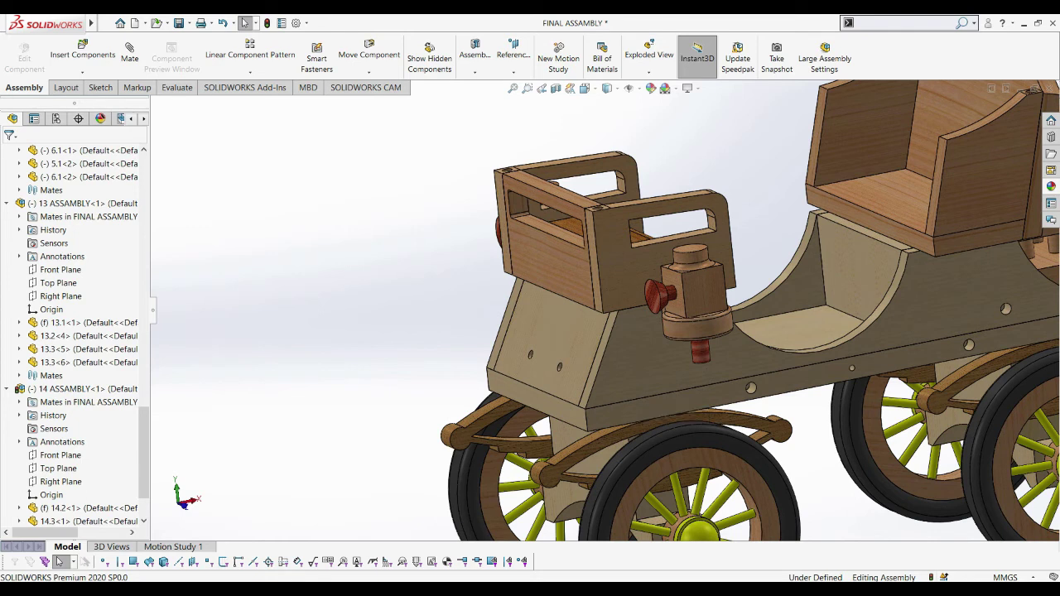
Step: Orbit the carriage through several three-quarter views to check the seat placement
{"action": "scroll", "coordinate": [646, 405], "scroll_direction": "up", "scroll_amount": 3}
{"action": "mouse_move", "coordinate": [580, 372]}
{"action": "middle_mouse_down"}
{"action": "mouse_move", "coordinate": [646, 406]}
{"action": "mouse_move", "coordinate": [580, 389]}
{"action": "middle_mouse_up"}
{"action": "scroll", "coordinate": [647, 406], "scroll_direction": "down", "scroll_amount": 1}
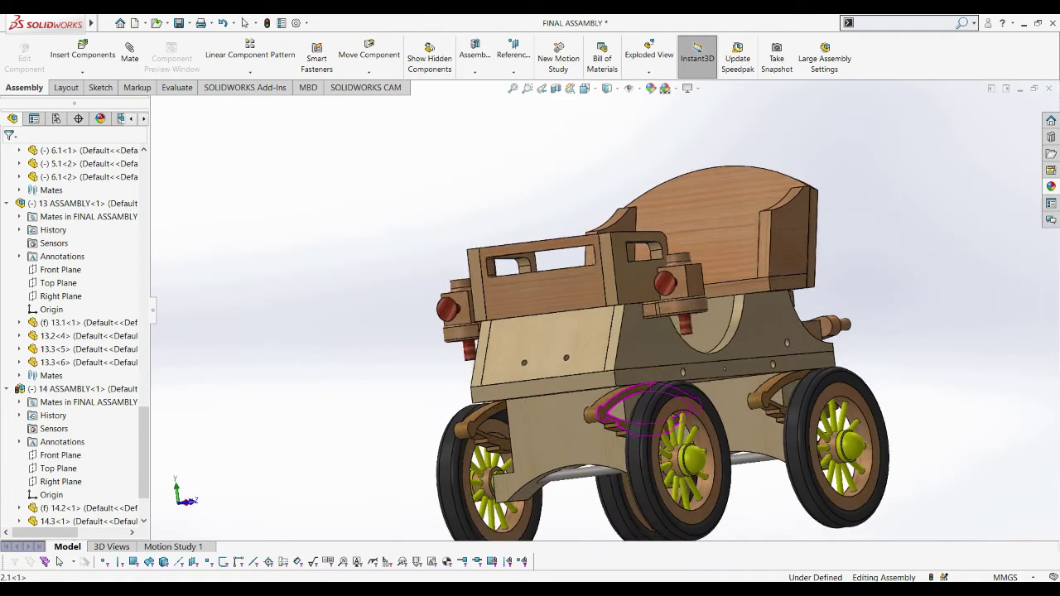
{"action": "scroll", "coordinate": [621, 331], "scroll_direction": "up", "scroll_amount": 3}
{"action": "middle_click_drag", "start_coordinate": [580, 332], "coordinate": [646, 340]}
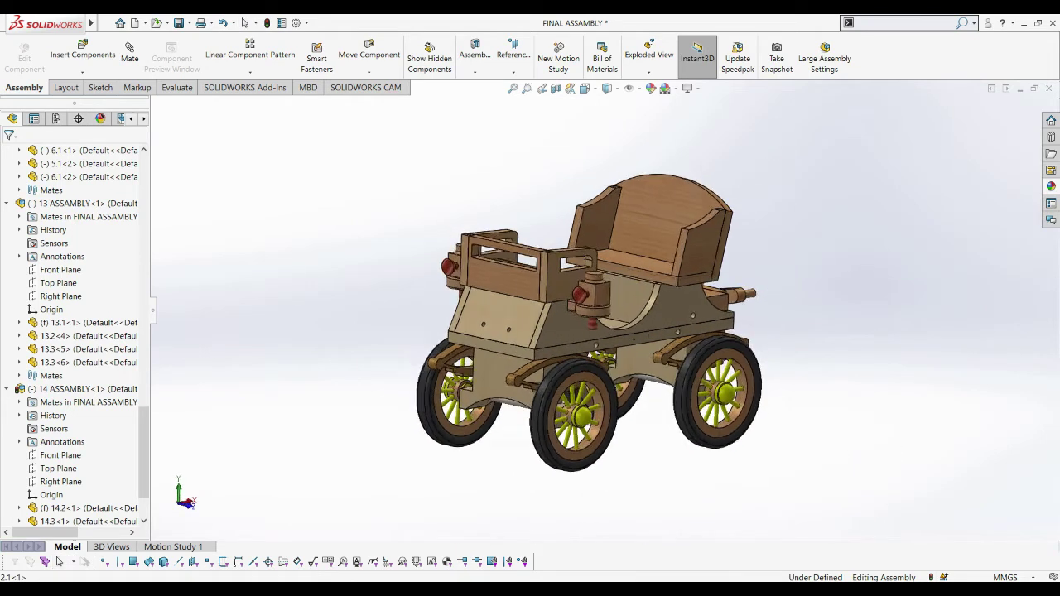
{"action": "scroll", "coordinate": [579, 331], "scroll_direction": "down", "scroll_amount": 4}
{"action": "scroll", "coordinate": [580, 332], "scroll_direction": "up", "scroll_amount": 3}
{"action": "middle_click_drag", "start_coordinate": [580, 331], "coordinate": [613, 331]}
{"action": "scroll", "coordinate": [580, 331], "scroll_direction": "down", "scroll_amount": 3}
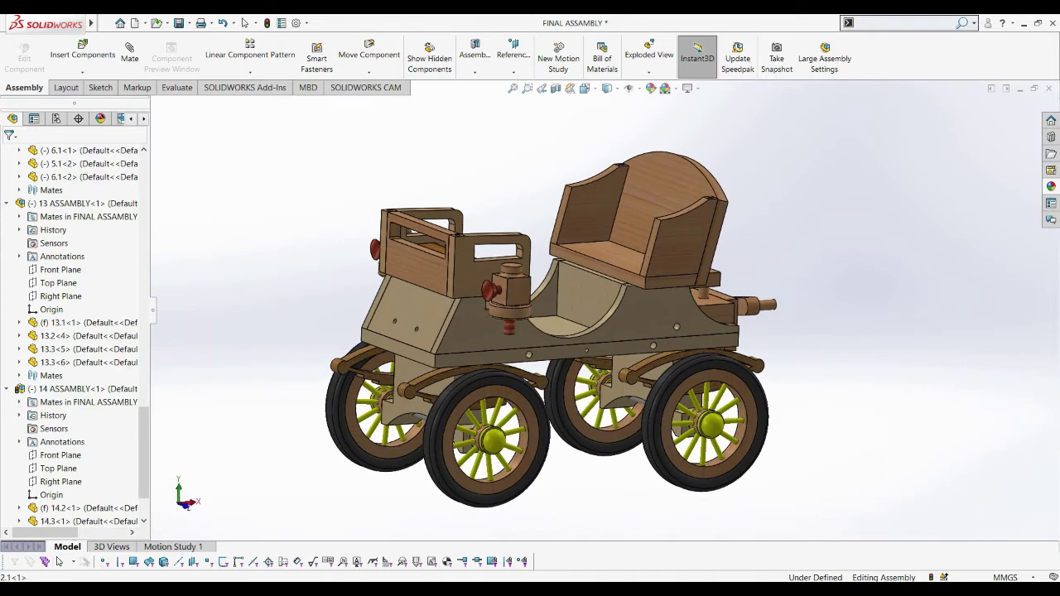
{"action": "scroll", "coordinate": [540, 344], "scroll_direction": "down", "scroll_amount": 3}
{"action": "middle_click_drag", "start_coordinate": [800, 320], "coordinate": [580, 249]}
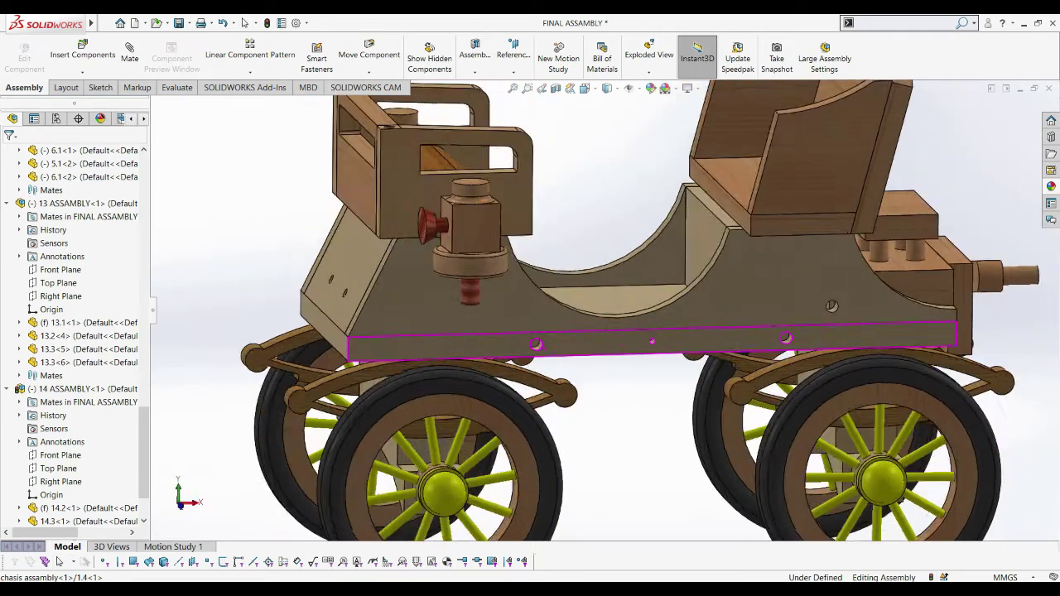
{"action": "mouse_move", "coordinate": [580, 348]}
{"action": "middle_mouse_down"}
{"action": "mouse_move", "coordinate": [530, 331]}
{"action": "mouse_move", "coordinate": [629, 331]}
{"action": "middle_mouse_up"}
Step: Insert parts 15.1 and 15.1 - Copy from 15 - MUDGAURD and place both beside the carriage
{"action": "left_click", "coordinate": [82, 52]}
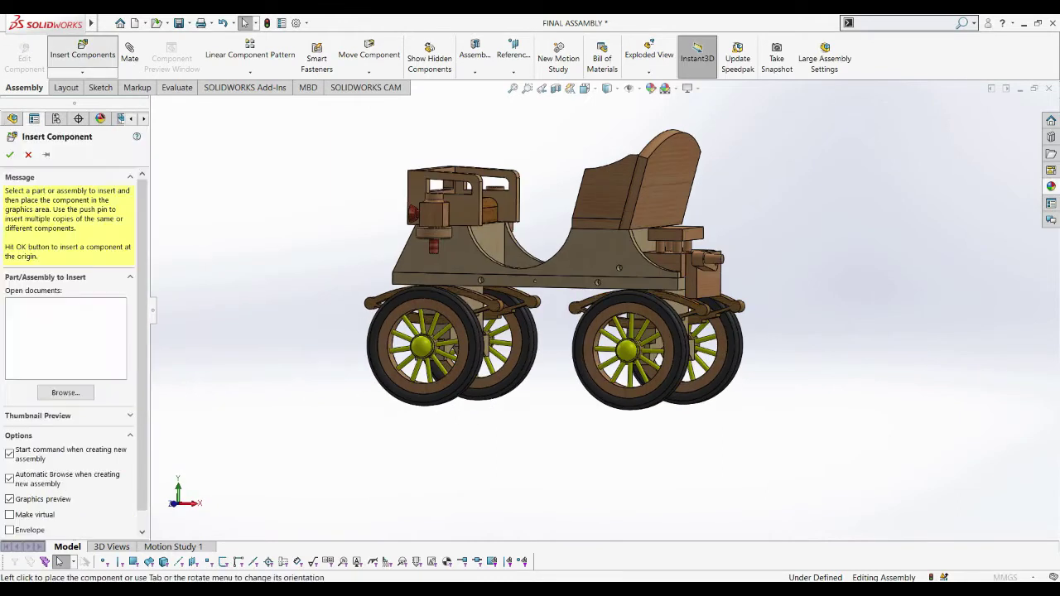
{"action": "key", "text": "alt+Up"}
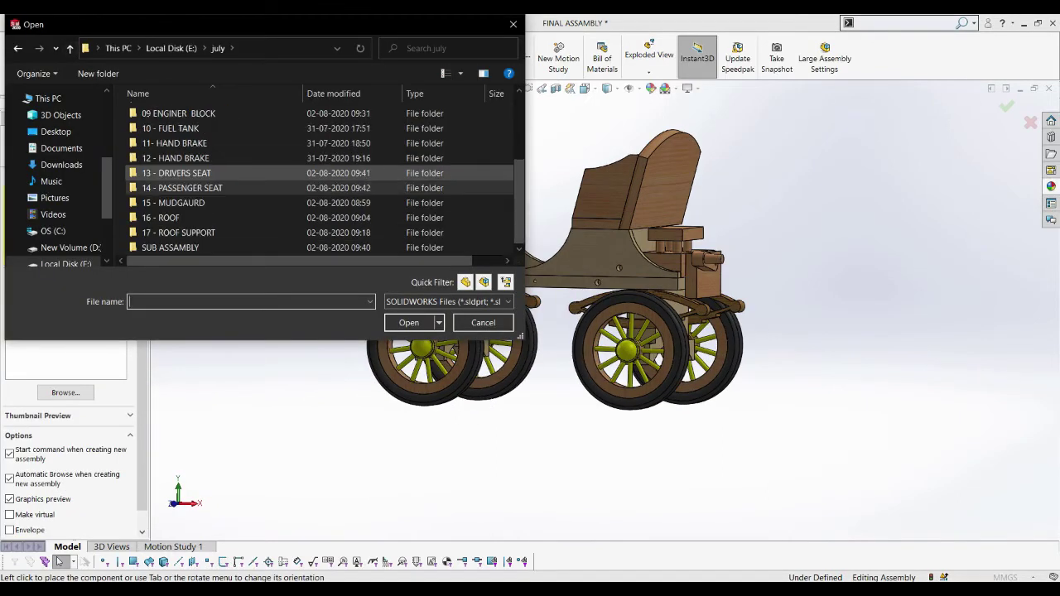
{"action": "double_click", "coordinate": [172, 203]}
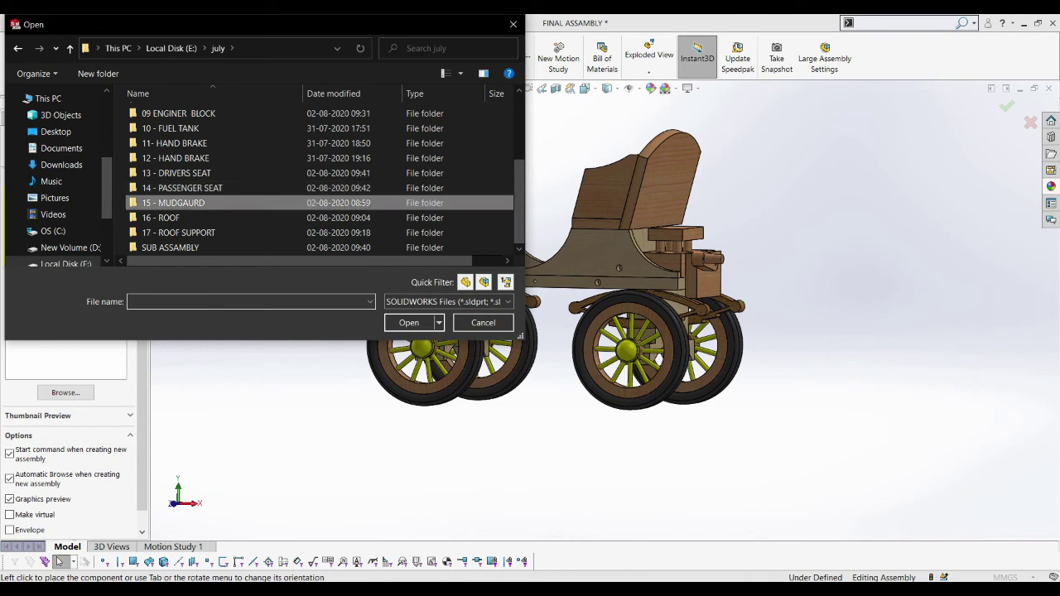
{"action": "left_click", "coordinate": [149, 144]}
{"action": "left_click", "coordinate": [163, 129], "text": "shift"}
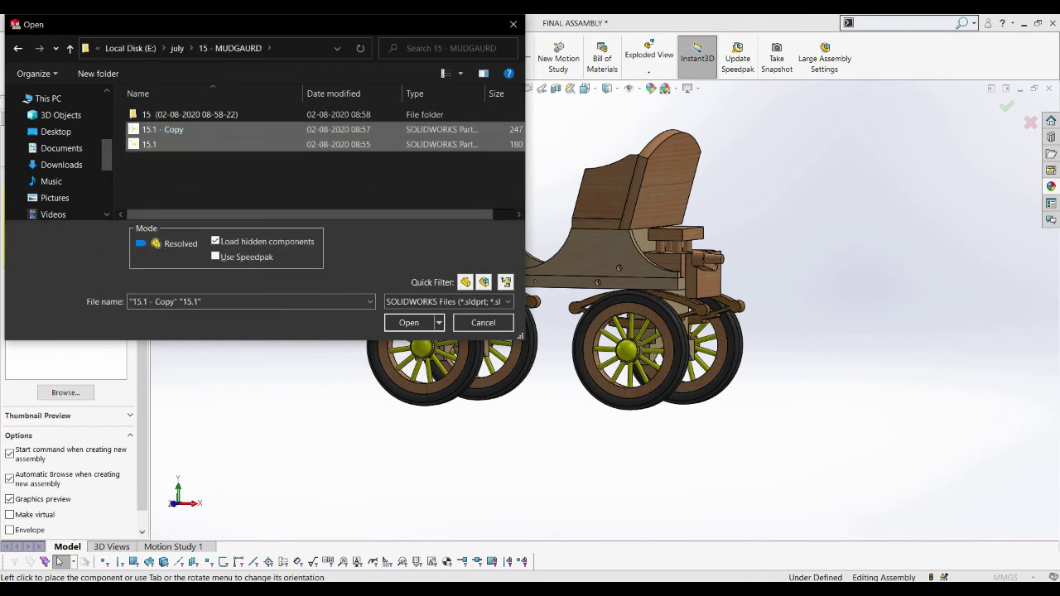
{"action": "left_click", "coordinate": [409, 322]}
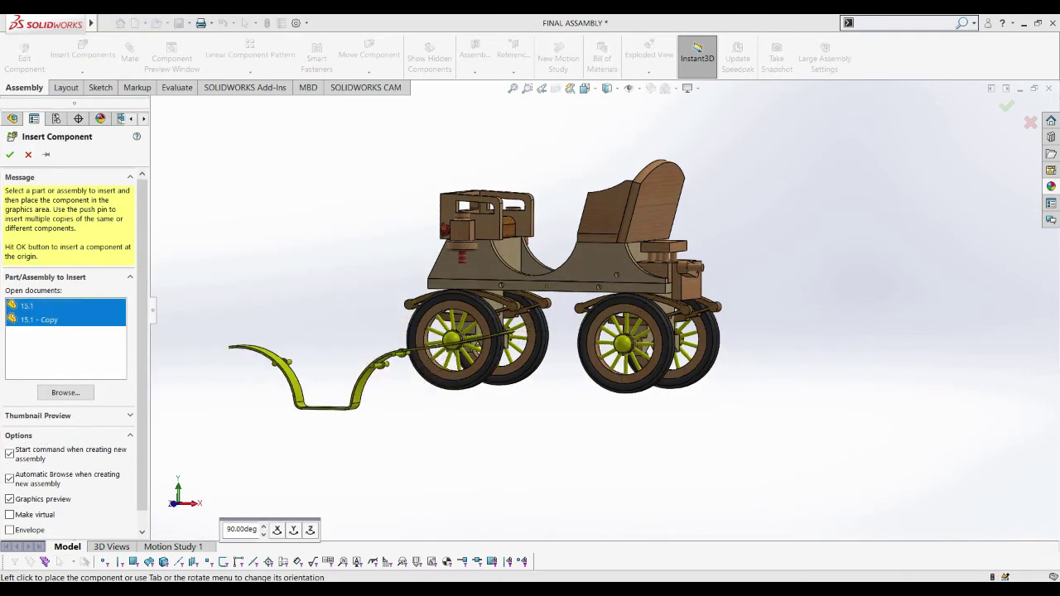
{"action": "left_click", "coordinate": [373, 199]}
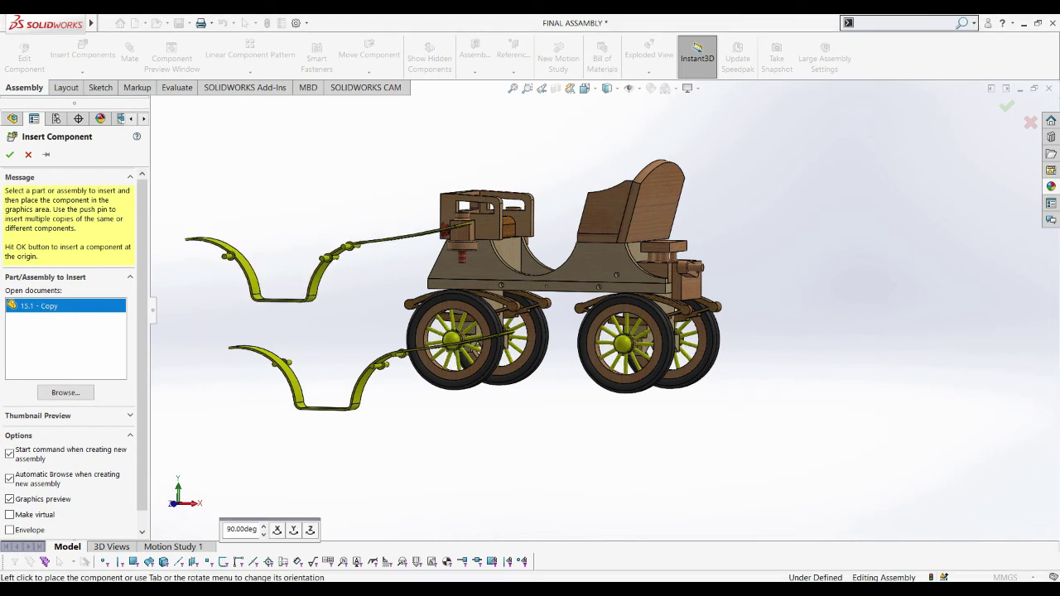
{"action": "left_click", "coordinate": [414, 381]}
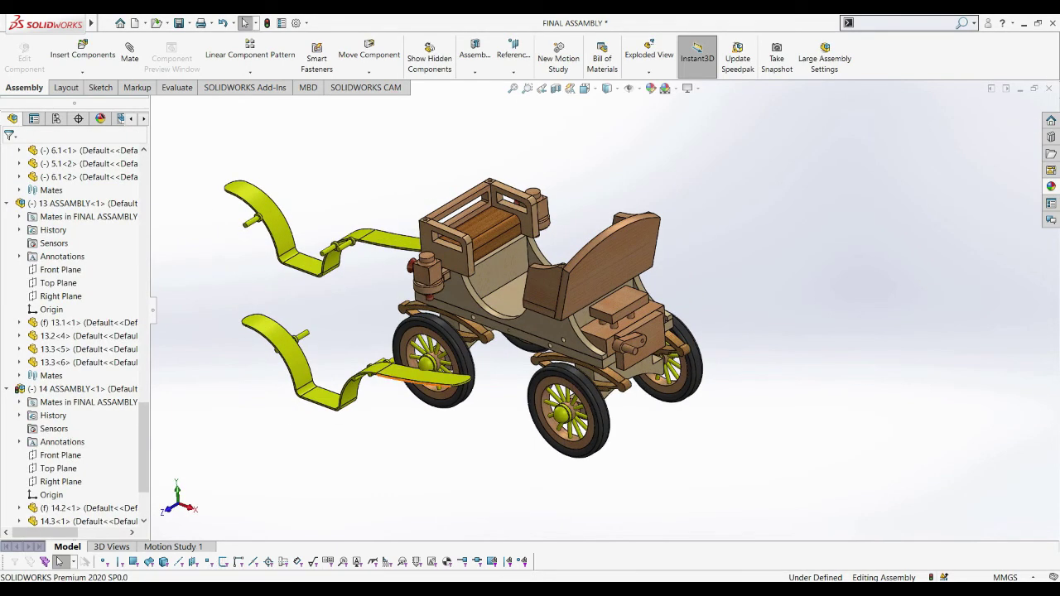
Step: Mate the mudguard pin concentric with the chassis hole and parallel to the chassis face
{"action": "scroll", "coordinate": [459, 336], "scroll_direction": "down", "scroll_amount": 3}
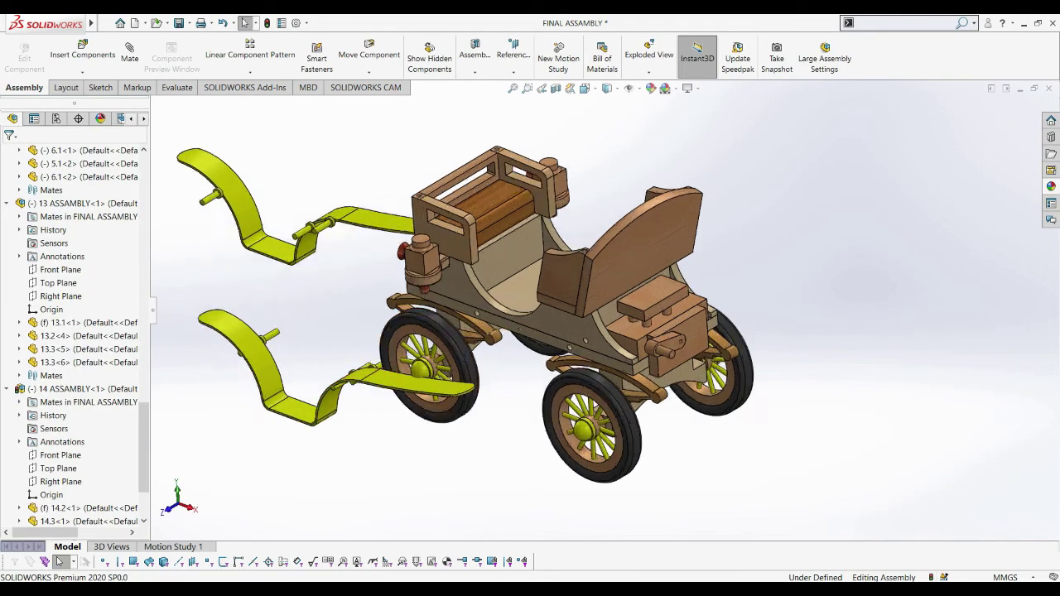
{"action": "left_click", "coordinate": [232, 334]}
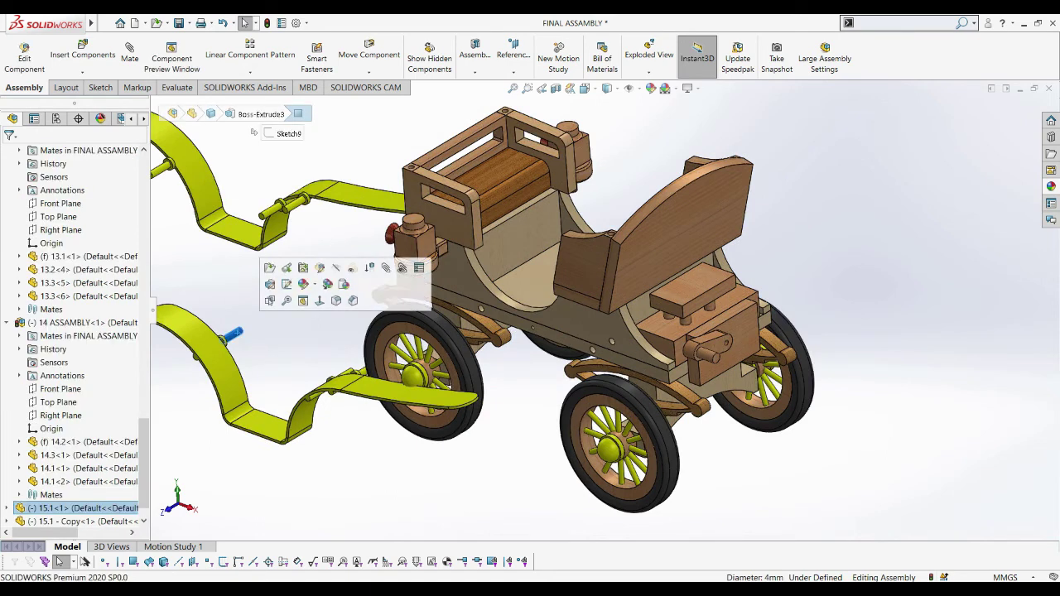
{"action": "left_click", "coordinate": [130, 54]}
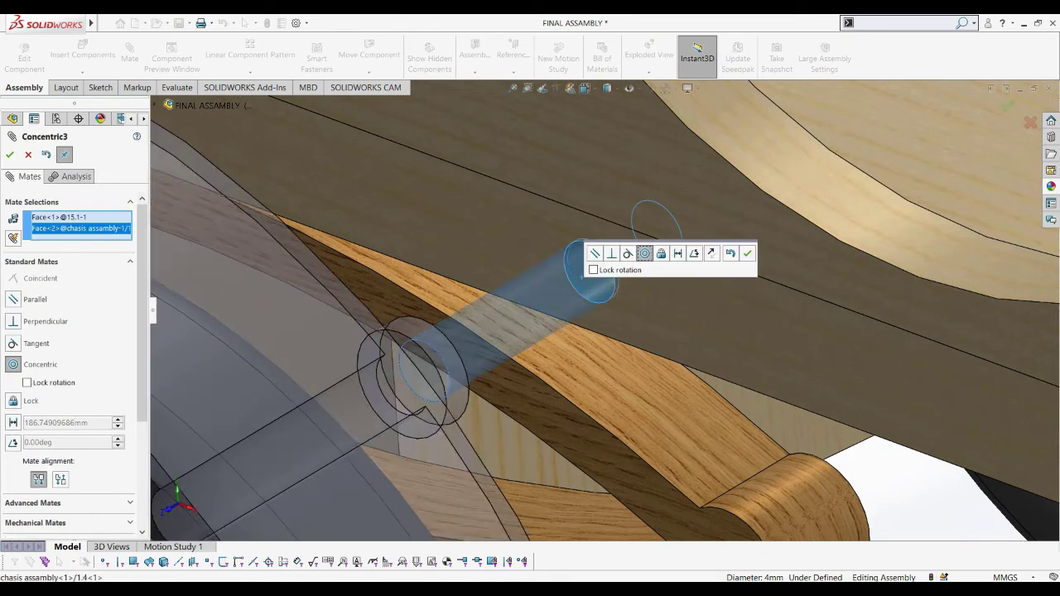
{"action": "left_click", "coordinate": [748, 253]}
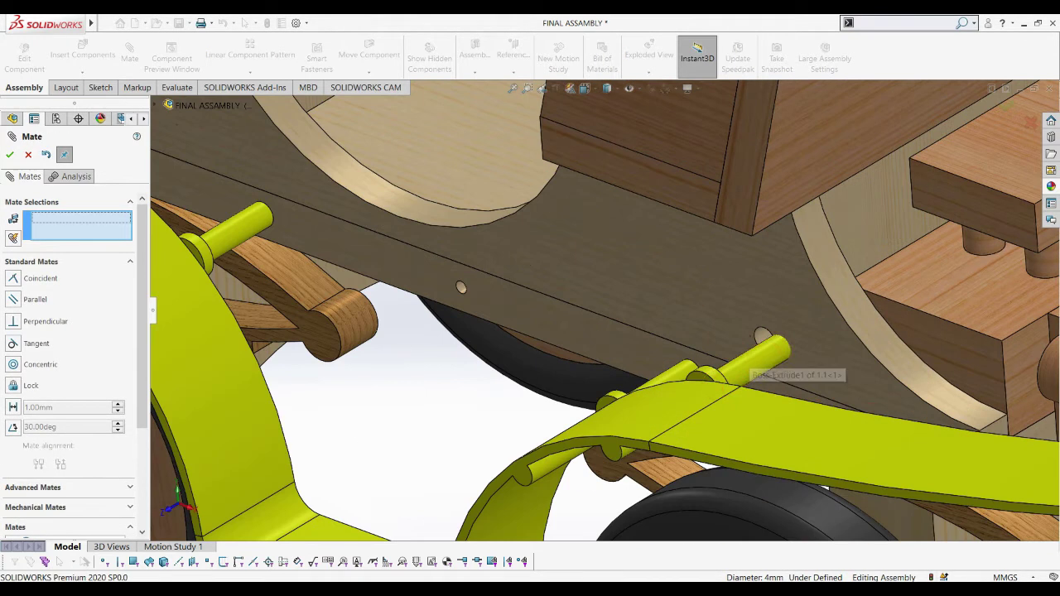
{"action": "left_click", "coordinate": [758, 352]}
{"action": "scroll", "coordinate": [746, 332], "scroll_direction": "down", "scroll_amount": 5}
{"action": "left_click", "coordinate": [704, 307]}
{"action": "scroll", "coordinate": [672, 303], "scroll_direction": "up", "scroll_amount": 5}
{"action": "middle_click_drag", "start_coordinate": [672, 303], "coordinate": [580, 389]}
{"action": "scroll", "coordinate": [672, 300], "scroll_direction": "up", "scroll_amount": 5}
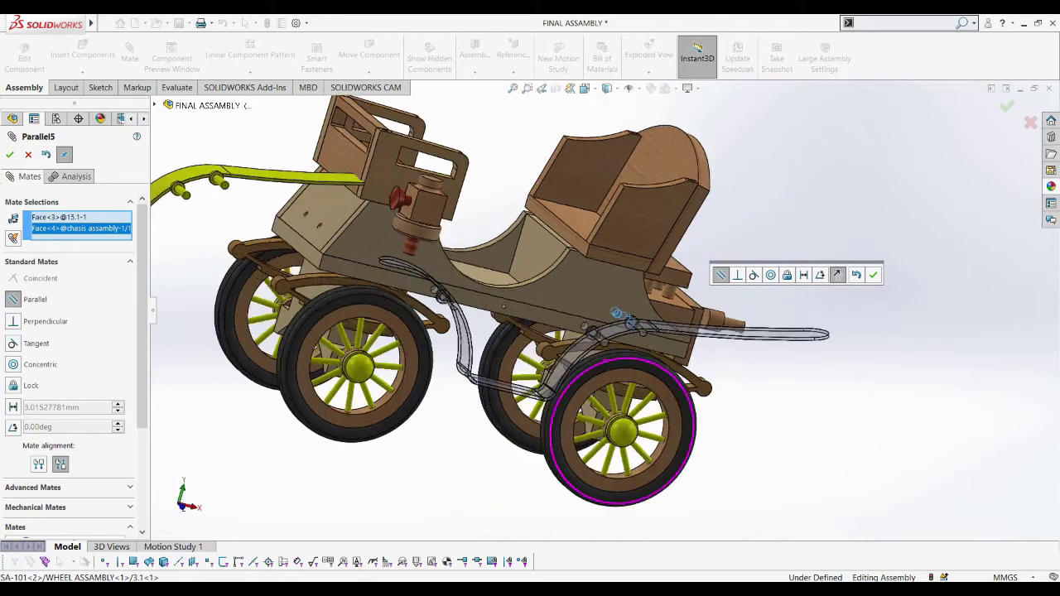
{"action": "key", "text": "Return"}
{"action": "key", "text": "Return"}
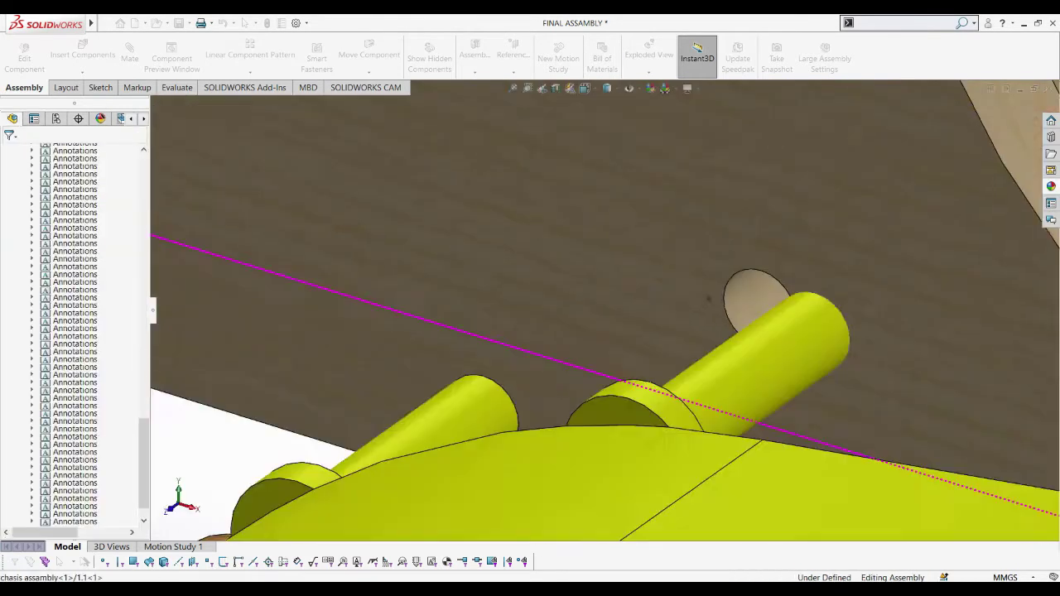
Step: Mate the mudguard pin face coincident with the chassis rail face
{"action": "scroll", "coordinate": [605, 311], "scroll_direction": "up", "scroll_amount": 5}
{"action": "mouse_move", "coordinate": [509, 383]}
{"action": "middle_mouse_down"}
{"action": "mouse_move", "coordinate": [504, 372]}
{"action": "mouse_move", "coordinate": [504, 402]}
{"action": "mouse_move", "coordinate": [499, 379]}
{"action": "middle_mouse_up"}
{"action": "scroll", "coordinate": [499, 378], "scroll_direction": "down", "scroll_amount": 5}
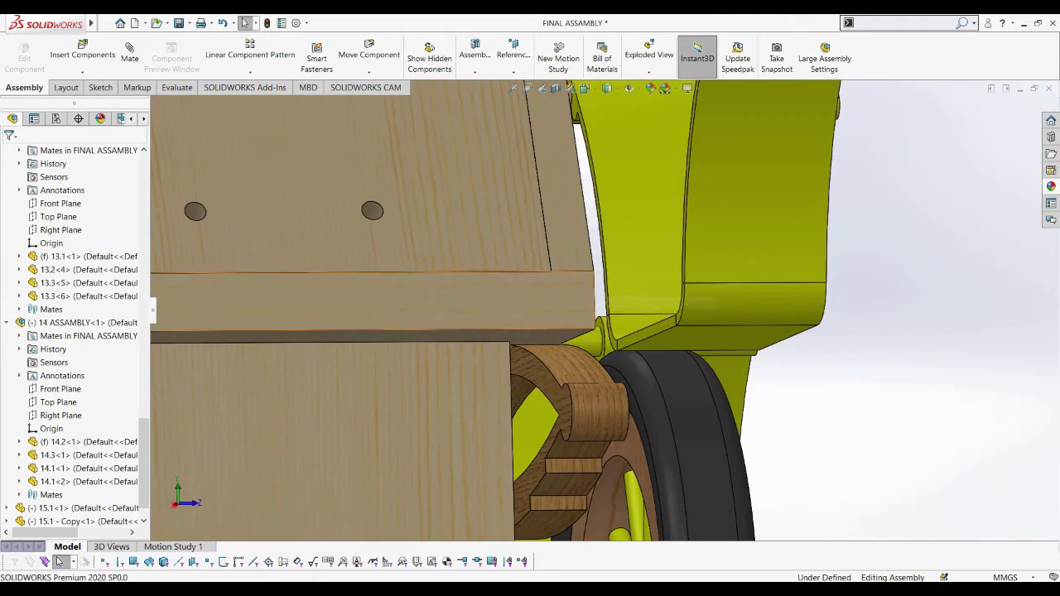
{"action": "scroll", "coordinate": [580, 356], "scroll_direction": "down", "scroll_amount": 2}
{"action": "scroll", "coordinate": [580, 356], "scroll_direction": "down", "scroll_amount": 2}
{"action": "left_click", "coordinate": [625, 390]}
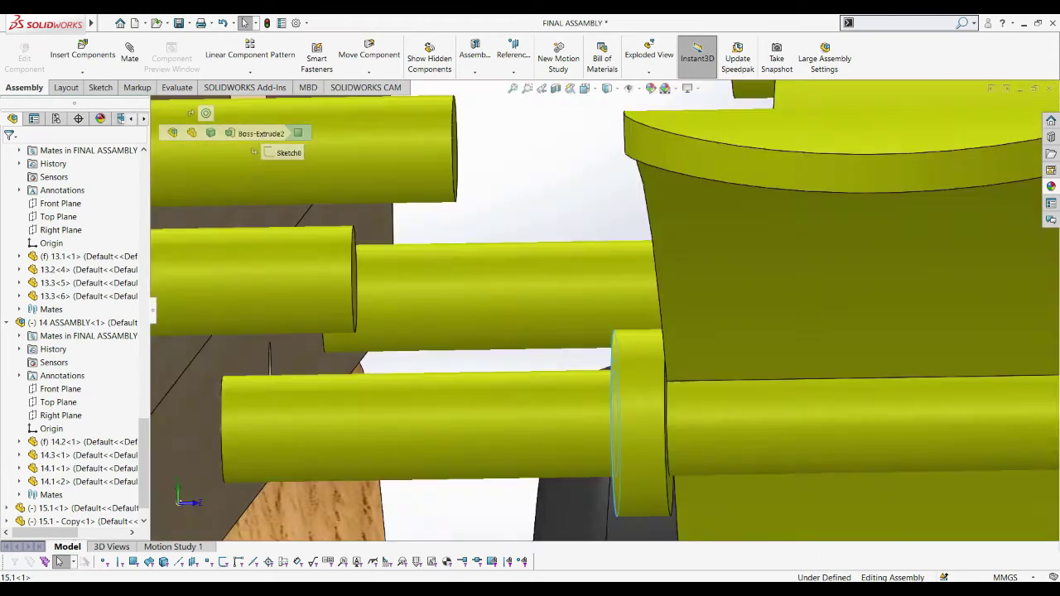
{"action": "scroll", "coordinate": [613, 415], "scroll_direction": "up", "scroll_amount": 3}
{"action": "scroll", "coordinate": [588, 439], "scroll_direction": "up", "scroll_amount": 3}
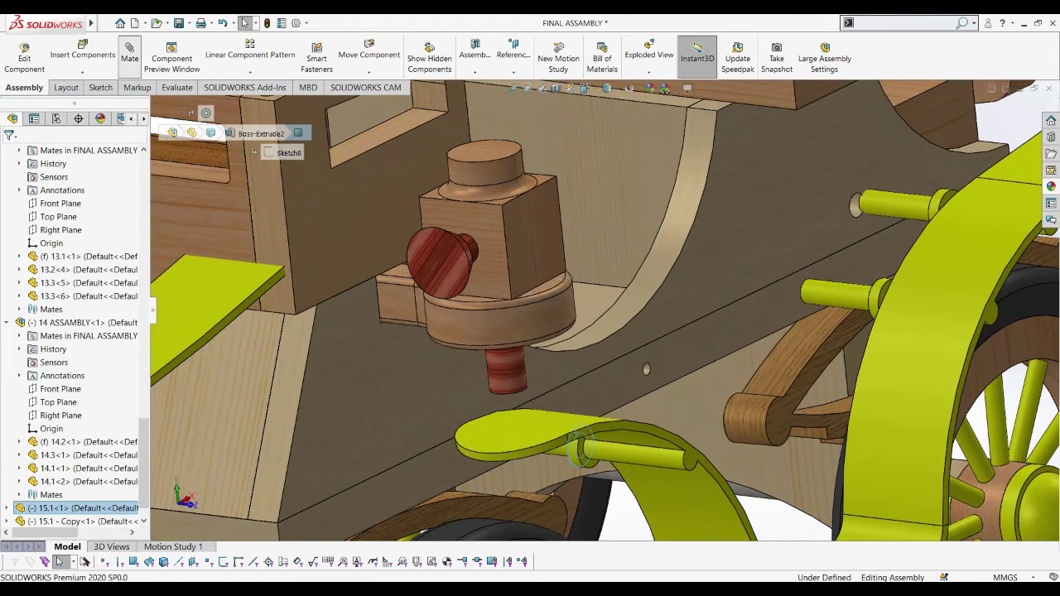
{"action": "left_click", "coordinate": [129, 51]}
{"action": "left_click", "coordinate": [429, 468]}
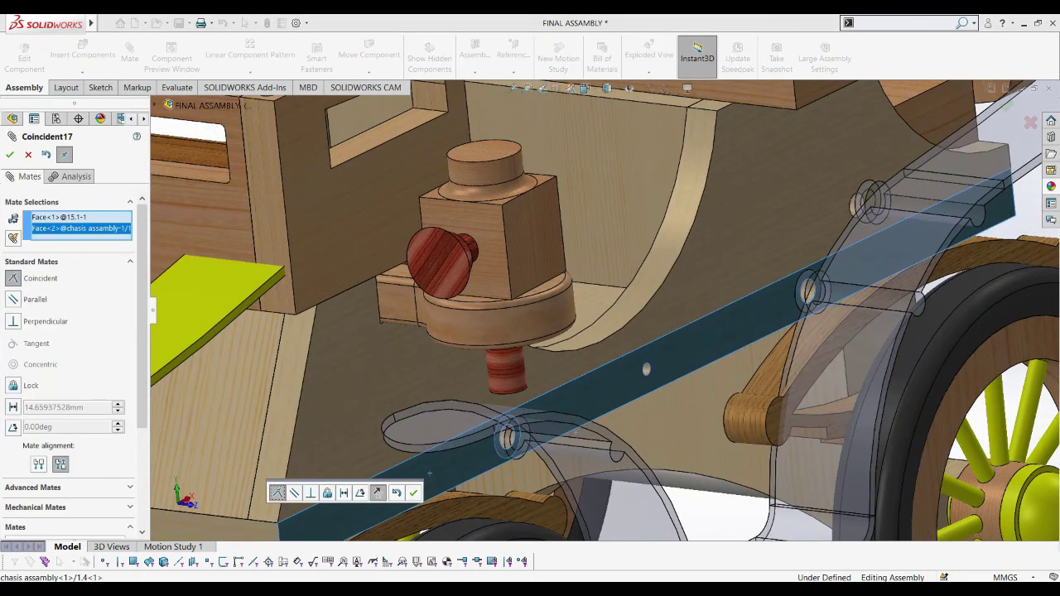
{"action": "left_click", "coordinate": [413, 493]}
Step: Orbit and zoom around the carriage, including an exact side view, to check the mudguard fit
{"action": "scroll", "coordinate": [431, 472], "scroll_direction": "up", "scroll_amount": 5}
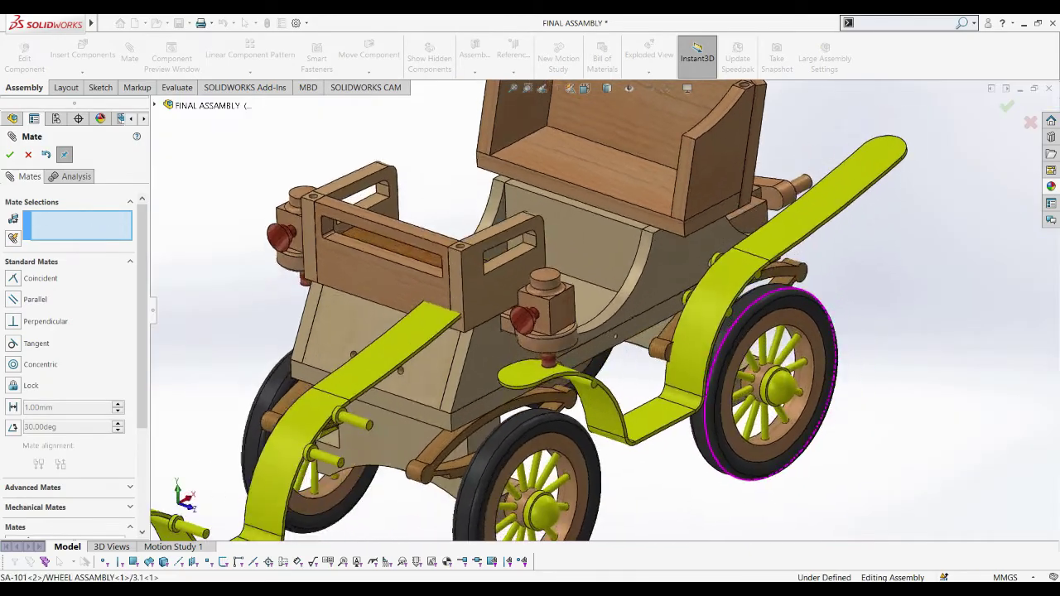
{"action": "middle_click_drag", "start_coordinate": [431, 472], "coordinate": [795, 431]}
{"action": "middle_click_drag", "start_coordinate": [580, 331], "coordinate": [546, 439]}
{"action": "key", "text": "ctrl+1"}
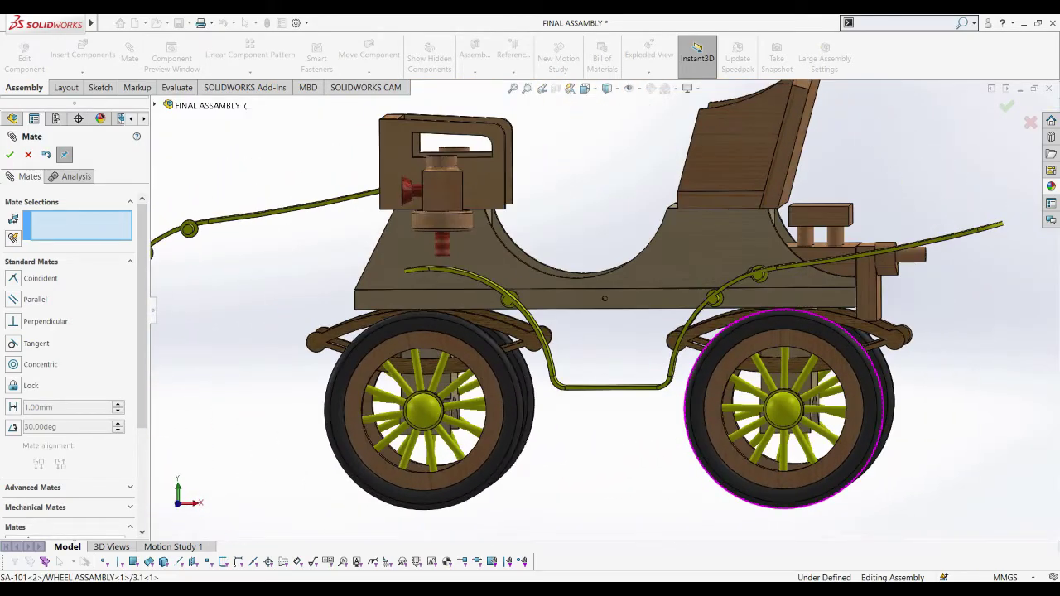
{"action": "scroll", "coordinate": [539, 348], "scroll_direction": "up", "scroll_amount": 5}
{"action": "middle_click_drag", "start_coordinate": [539, 348], "coordinate": [613, 368]}
{"action": "scroll", "coordinate": [571, 356], "scroll_direction": "down", "scroll_amount": 5}
{"action": "scroll", "coordinate": [572, 356], "scroll_direction": "down", "scroll_amount": 2}
{"action": "scroll", "coordinate": [572, 356], "scroll_direction": "up", "scroll_amount": 4}
{"action": "scroll", "coordinate": [576, 343], "scroll_direction": "up", "scroll_amount": 2}
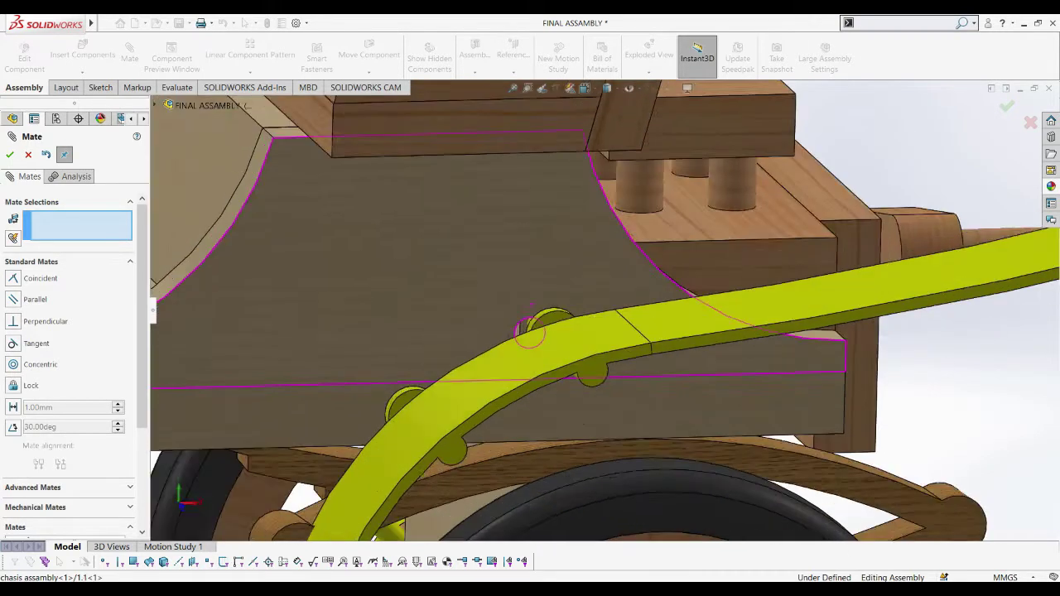
{"action": "scroll", "coordinate": [584, 327], "scroll_direction": "down", "scroll_amount": 6}
{"action": "middle_click_drag", "start_coordinate": [584, 327], "coordinate": [518, 329]}
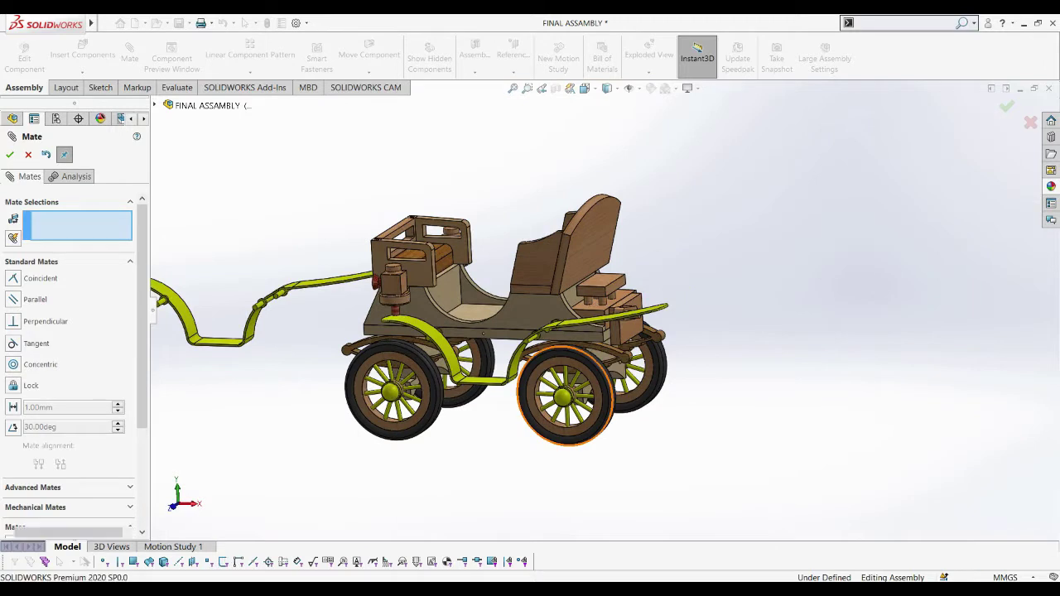
{"action": "scroll", "coordinate": [580, 331], "scroll_direction": "up", "scroll_amount": 8}
Step: Open the curved side rail 15.1 as its own part
{"action": "right_click", "coordinate": [582, 331]}
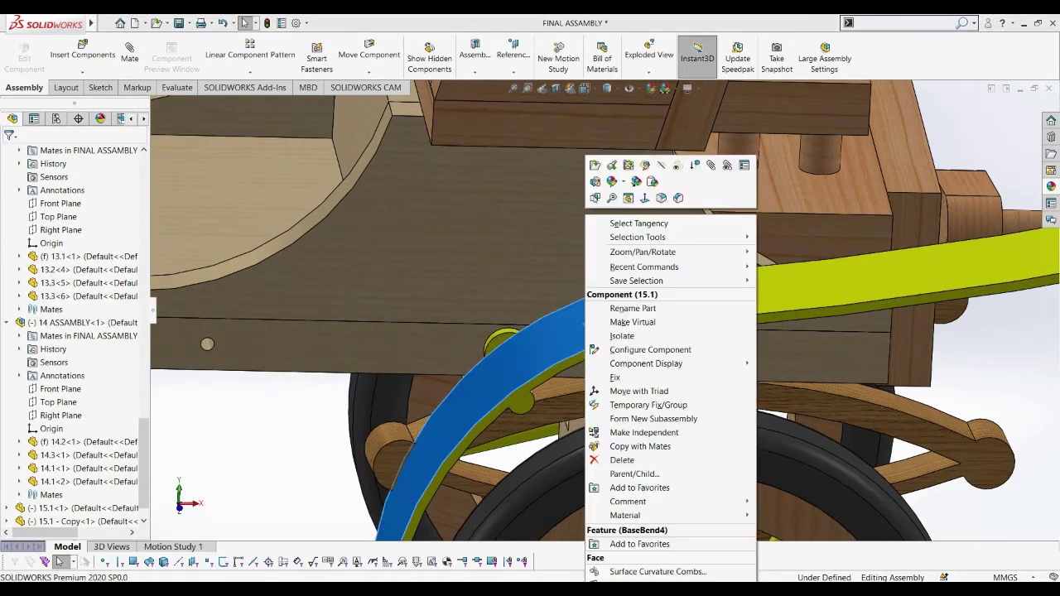
{"action": "scroll", "coordinate": [662, 323], "scroll_direction": "up", "scroll_amount": 3}
{"action": "scroll", "coordinate": [662, 324], "scroll_direction": "up", "scroll_amount": 3}
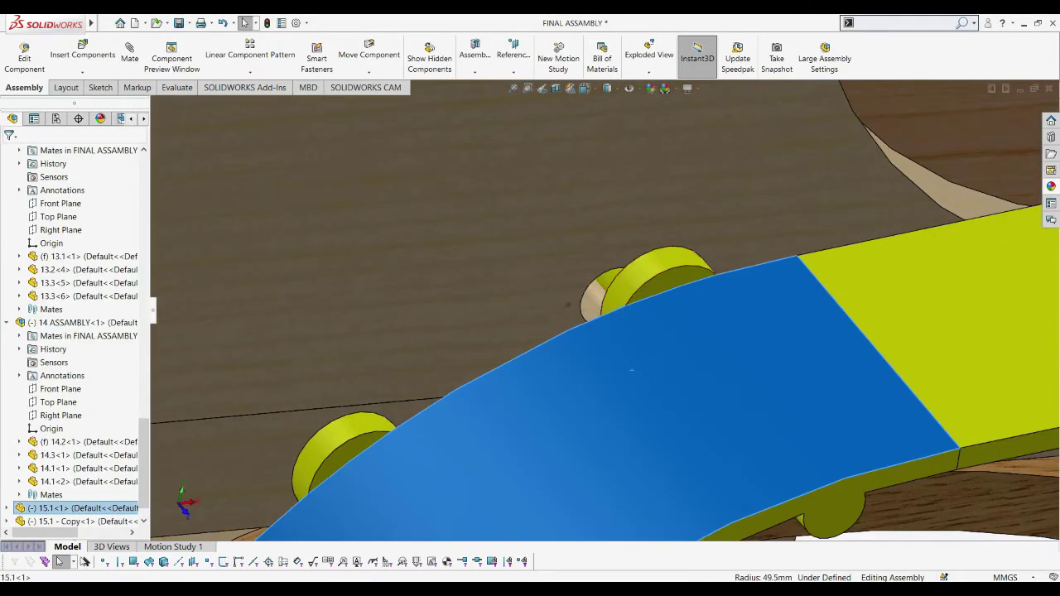
{"action": "right_click", "coordinate": [632, 370]}
{"action": "left_click", "coordinate": [632, 371]}
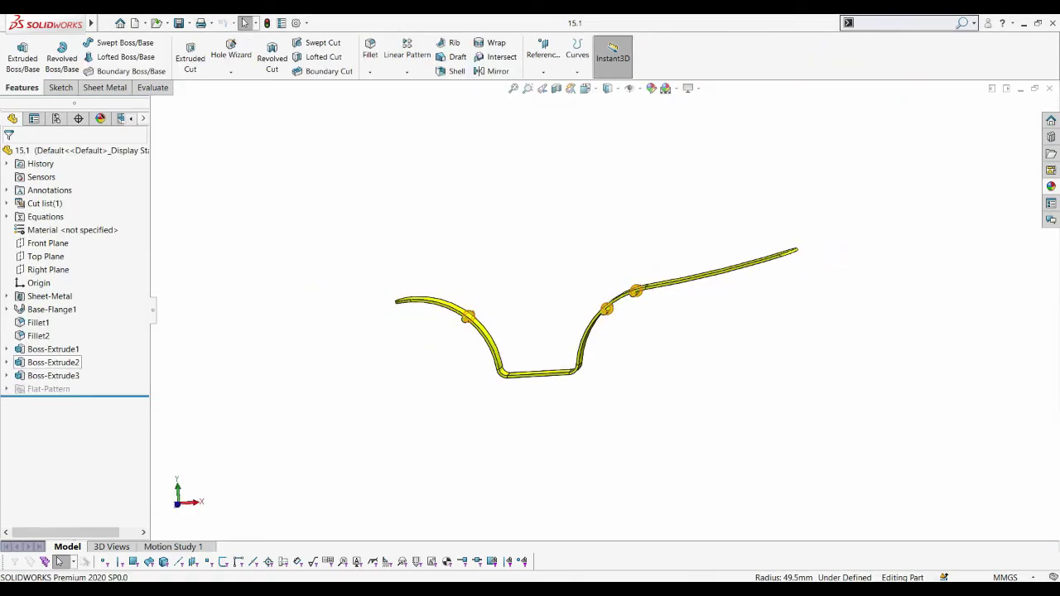
{"action": "scroll", "coordinate": [637, 313], "scroll_direction": "down", "scroll_amount": 5}
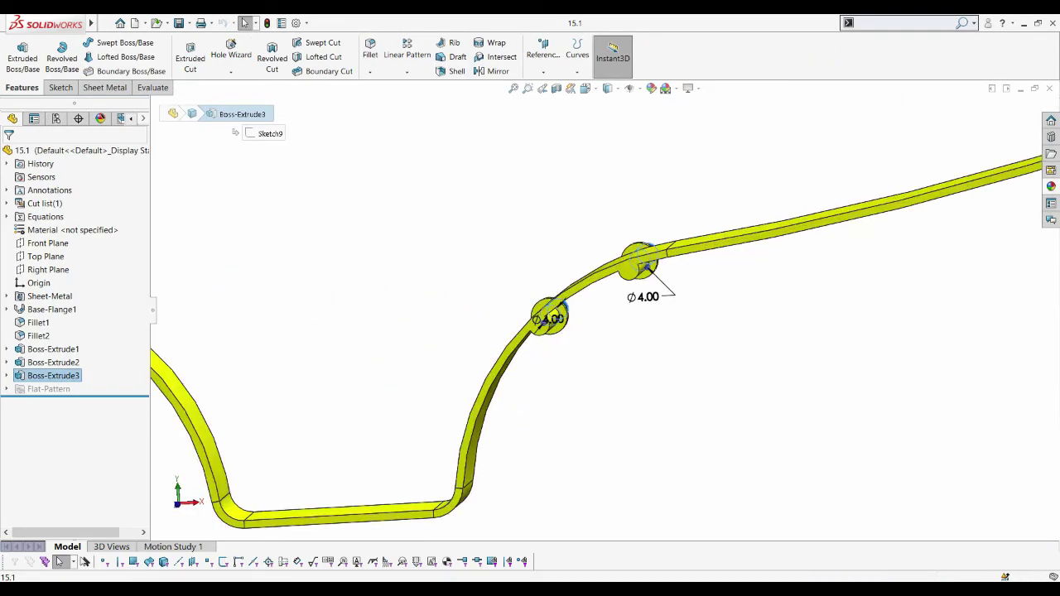
Step: Change Sketch7's peg spacing from 18 to 14, exit the sketch, and rebuild FINAL ASSEMBLY
{"action": "right_click", "coordinate": [54, 362]}
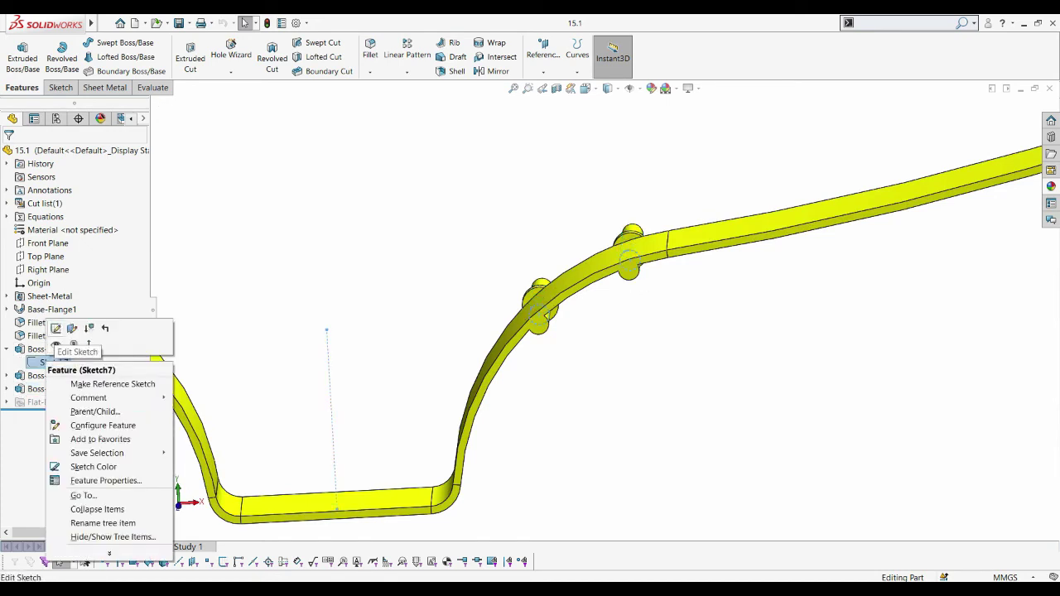
{"action": "left_click", "coordinate": [58, 326]}
{"action": "scroll", "coordinate": [645, 280], "scroll_direction": "down", "scroll_amount": 2}
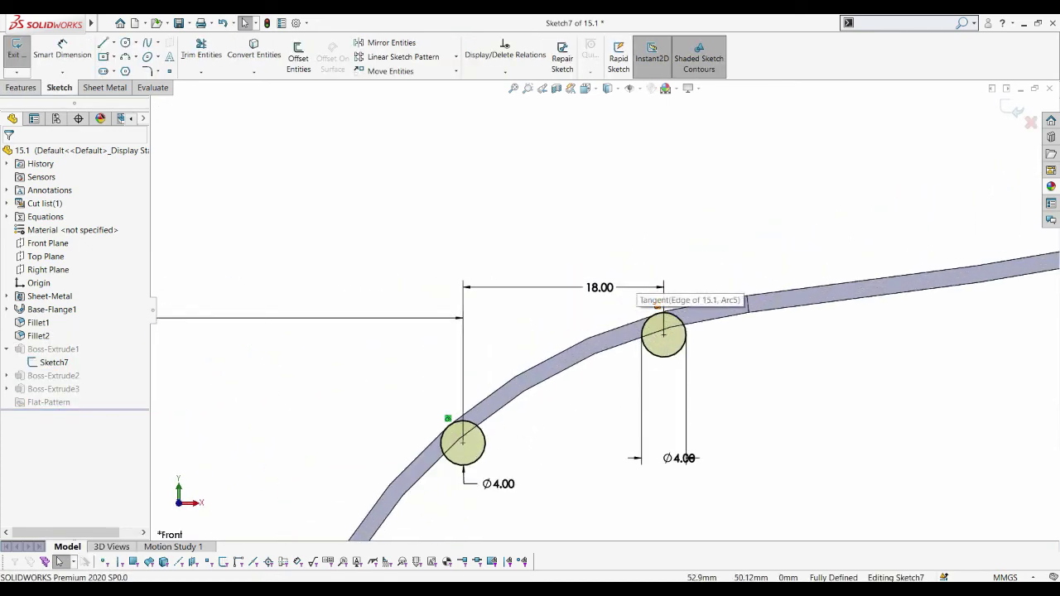
{"action": "double_click", "coordinate": [599, 287]}
{"action": "type", "text": "14"}
{"action": "key", "text": "Return"}
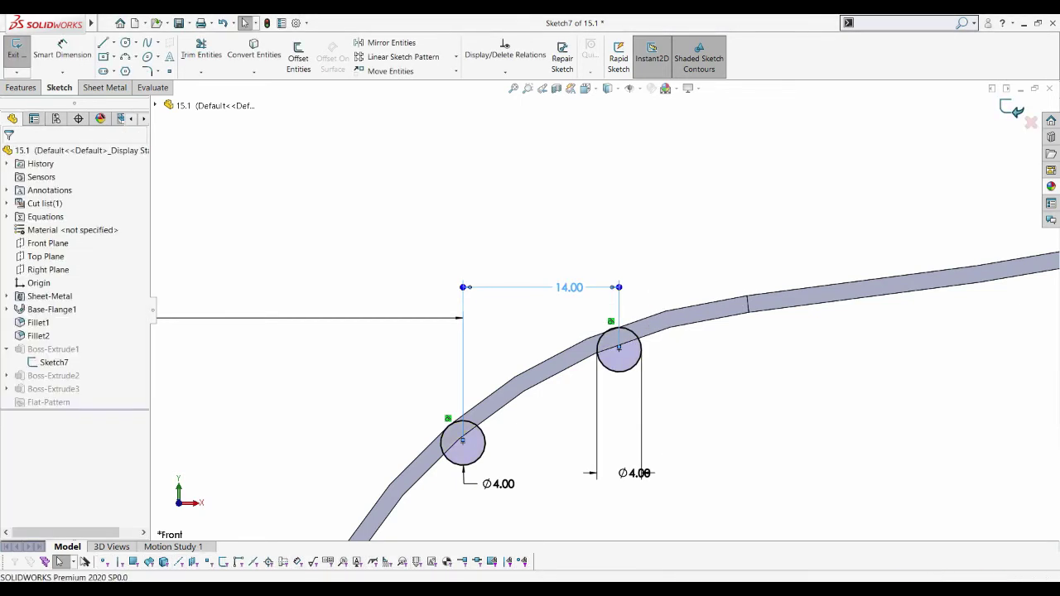
{"action": "key", "text": "ctrl+b"}
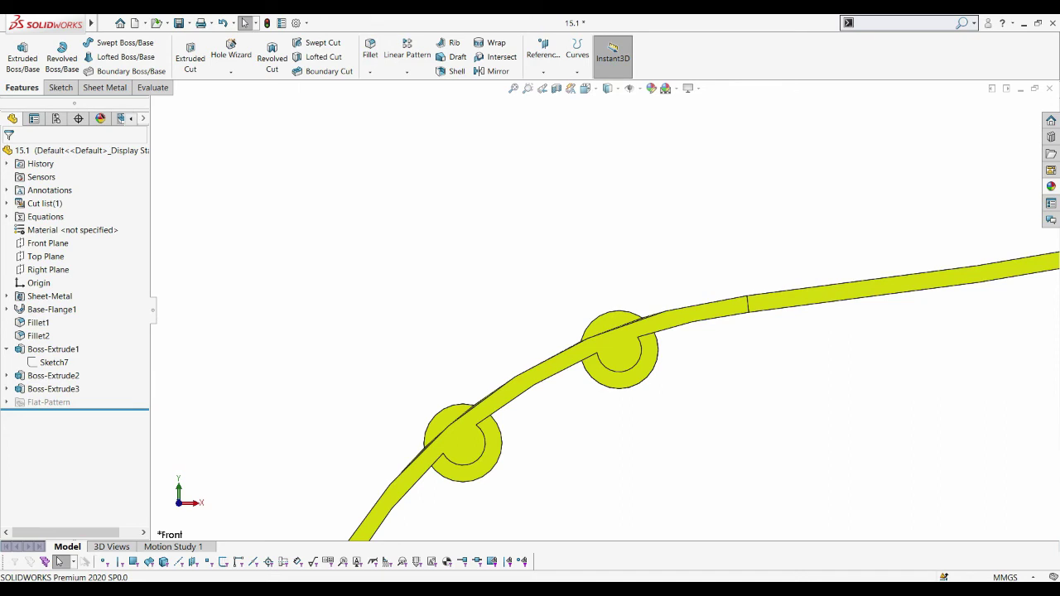
{"action": "key", "text": "ctrl+Tab"}
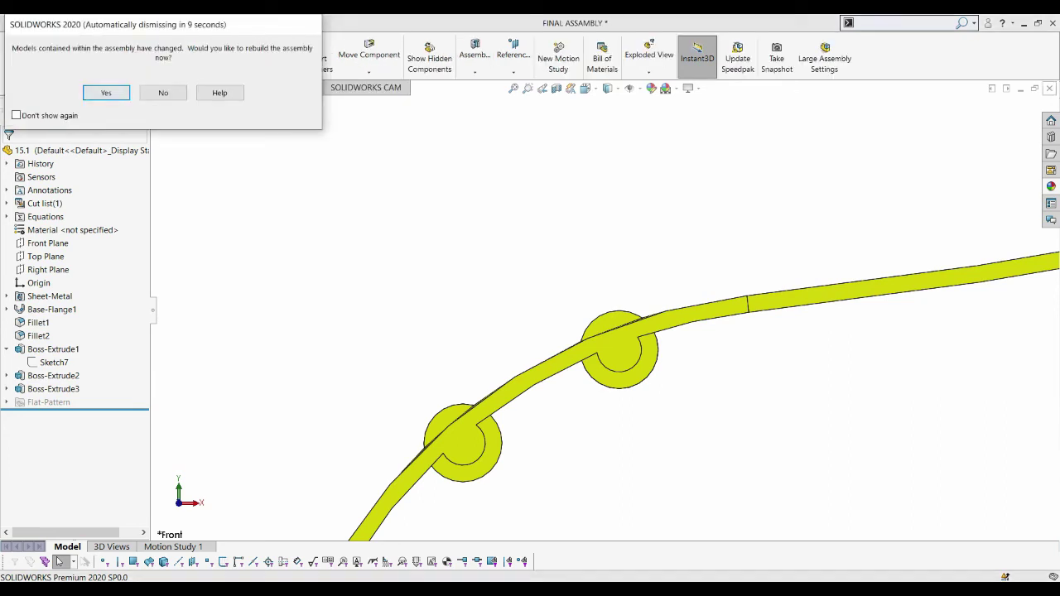
{"action": "key", "text": "Return"}
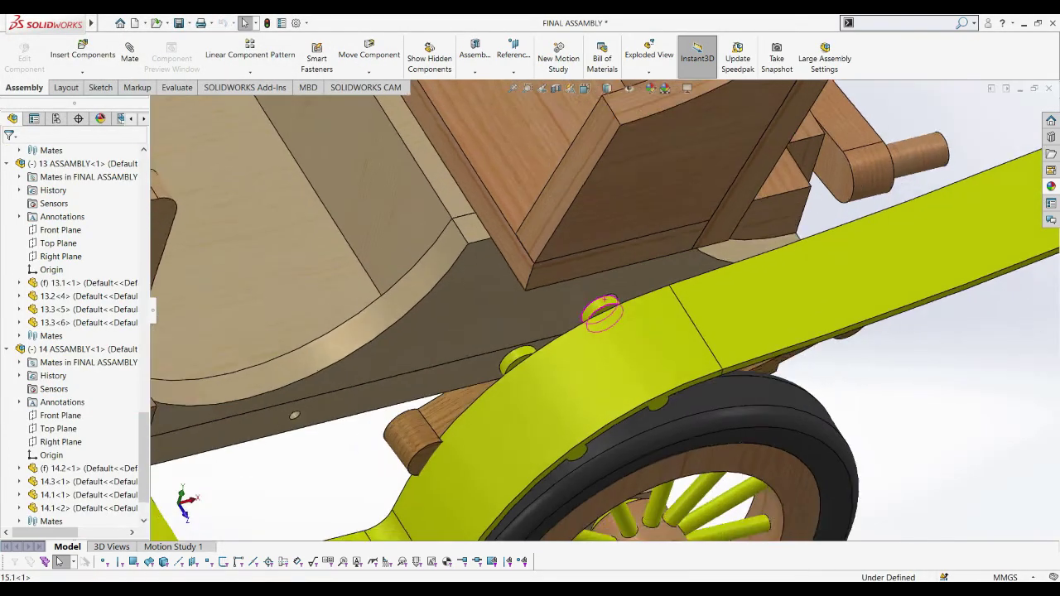
Step: Open the 15.1 - Copy bracket as its own part to inspect it, then return to FINAL ASSEMBLY
{"action": "middle_click_drag", "start_coordinate": [603, 313], "coordinate": [604, 327]}
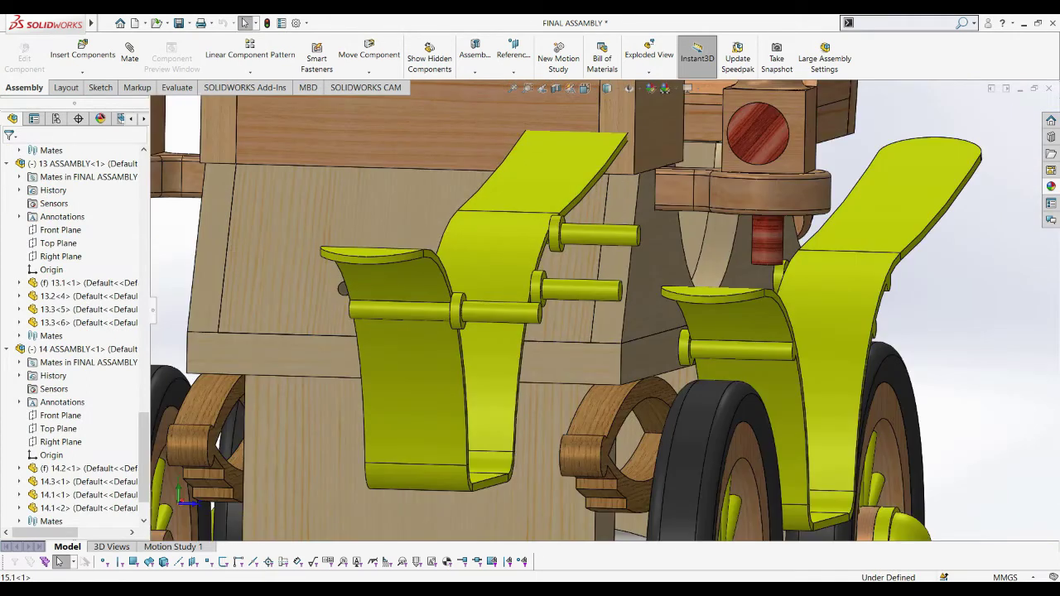
{"action": "left_click", "coordinate": [488, 273]}
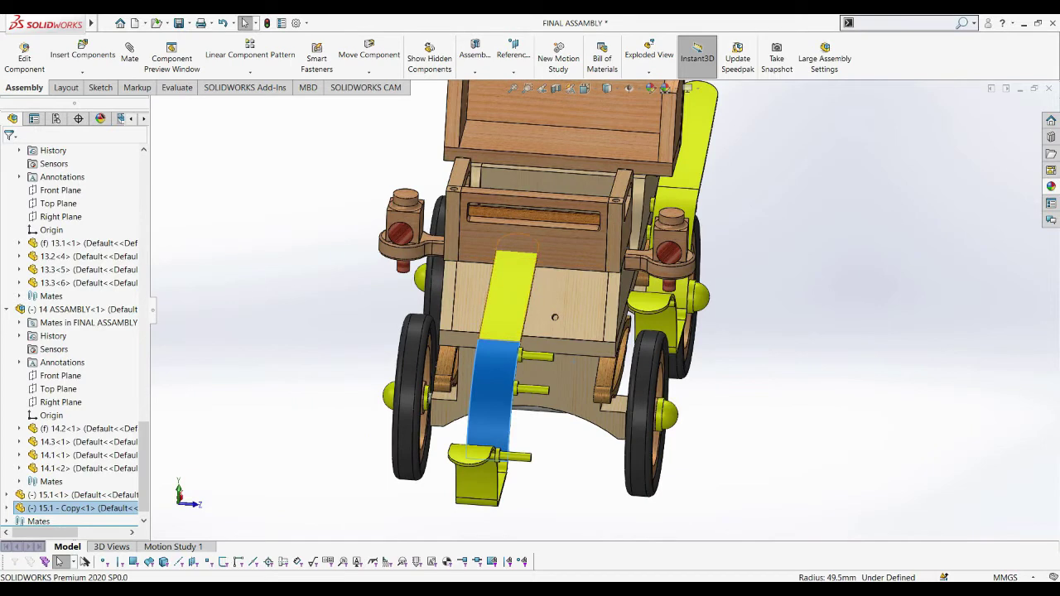
{"action": "right_click", "coordinate": [500, 373]}
{"action": "left_click", "coordinate": [499, 313]}
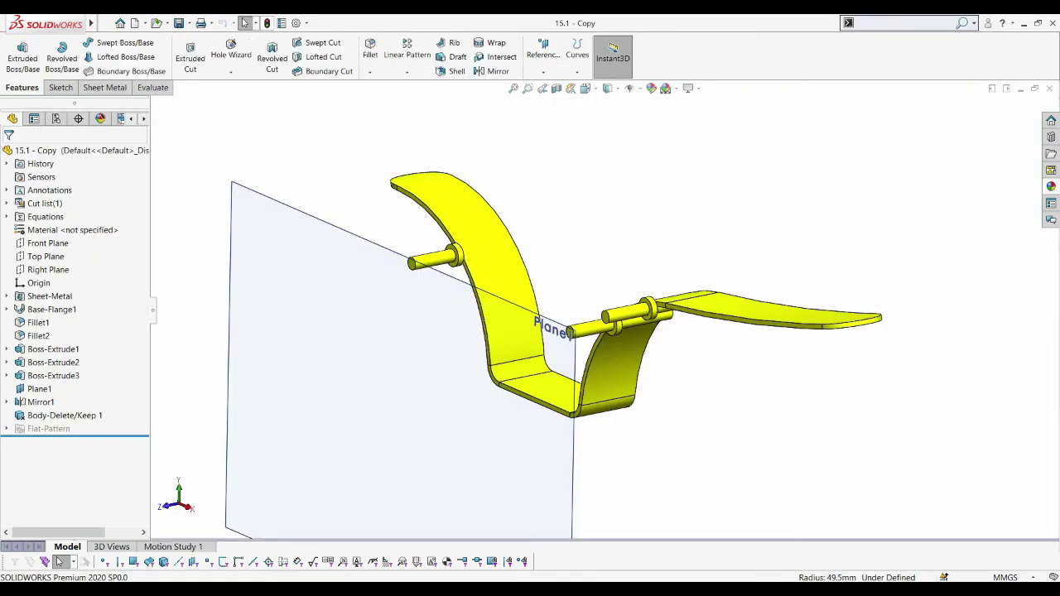
{"action": "key", "text": "ctrl+Tab"}
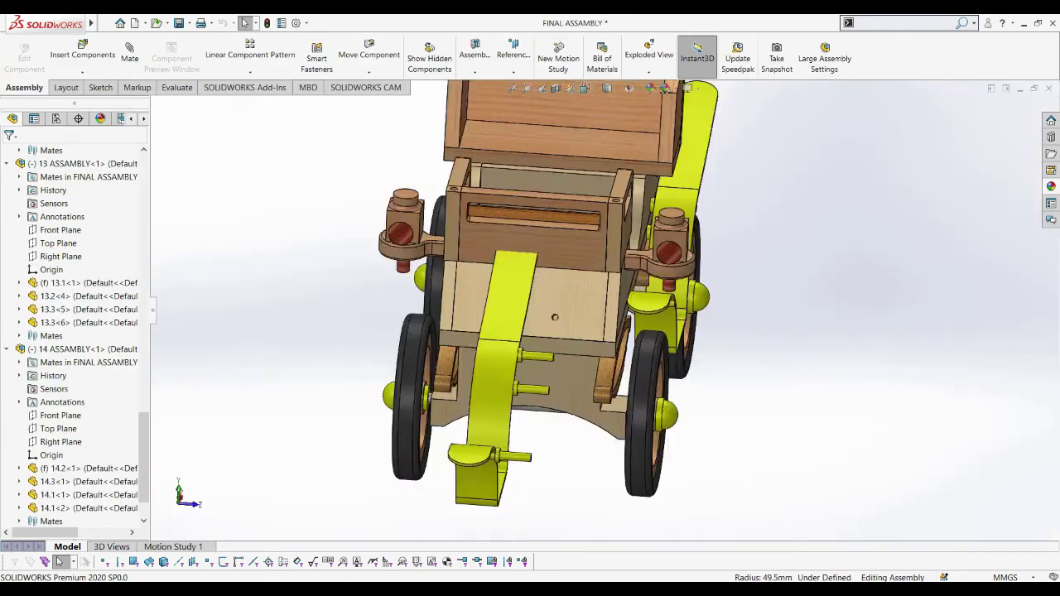
Step: In isometric view, select the bracket's small pin face
{"action": "key", "text": "ctrl+7"}
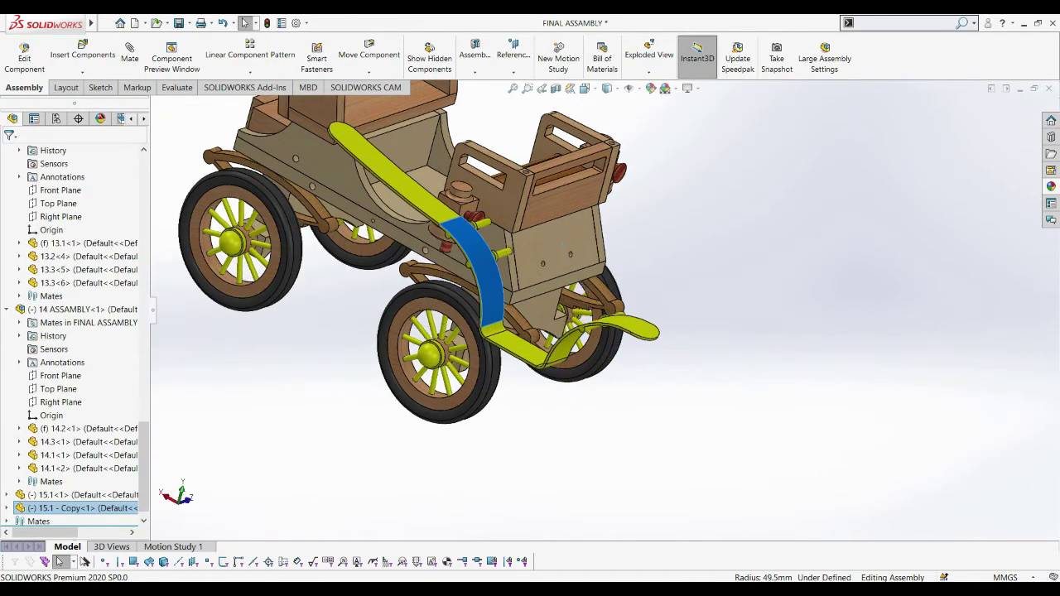
{"action": "scroll", "coordinate": [530, 315], "scroll_direction": "down", "scroll_amount": 6}
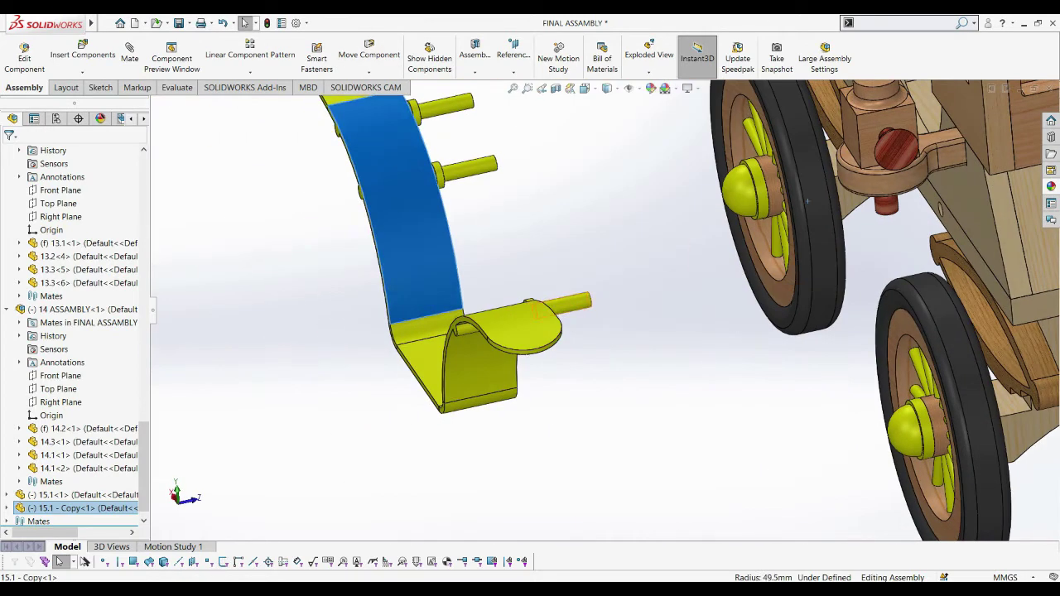
{"action": "left_click", "coordinate": [534, 309]}
{"action": "scroll", "coordinate": [580, 307], "scroll_direction": "up", "scroll_amount": 3}
Step: Mate the 15.1 - Copy pin concentric with the chassis hole
{"action": "left_click", "coordinate": [130, 54]}
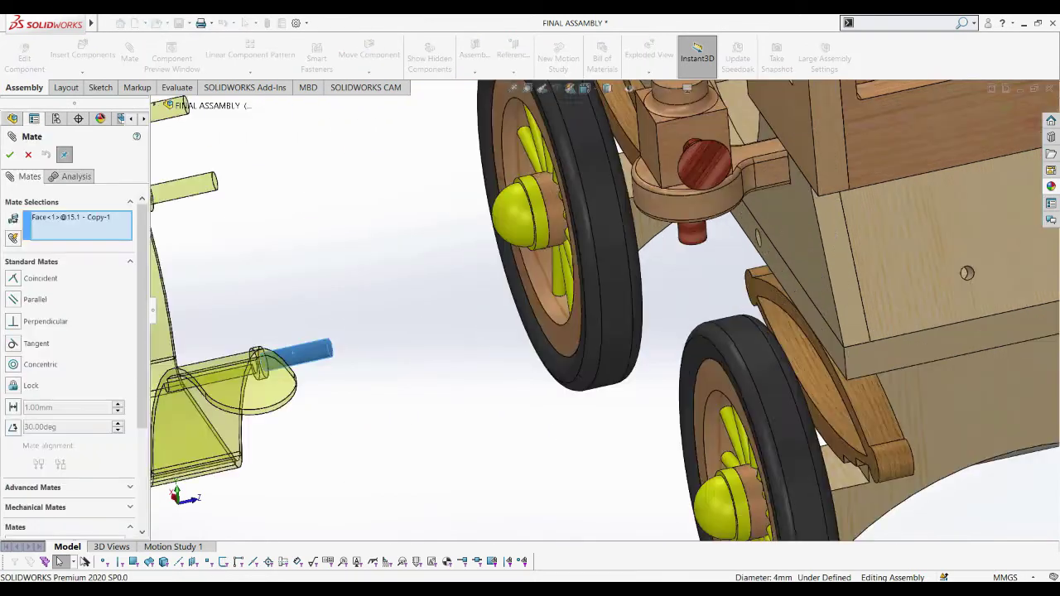
{"action": "scroll", "coordinate": [531, 315], "scroll_direction": "down", "scroll_amount": 5}
{"action": "left_click", "coordinate": [165, 249]}
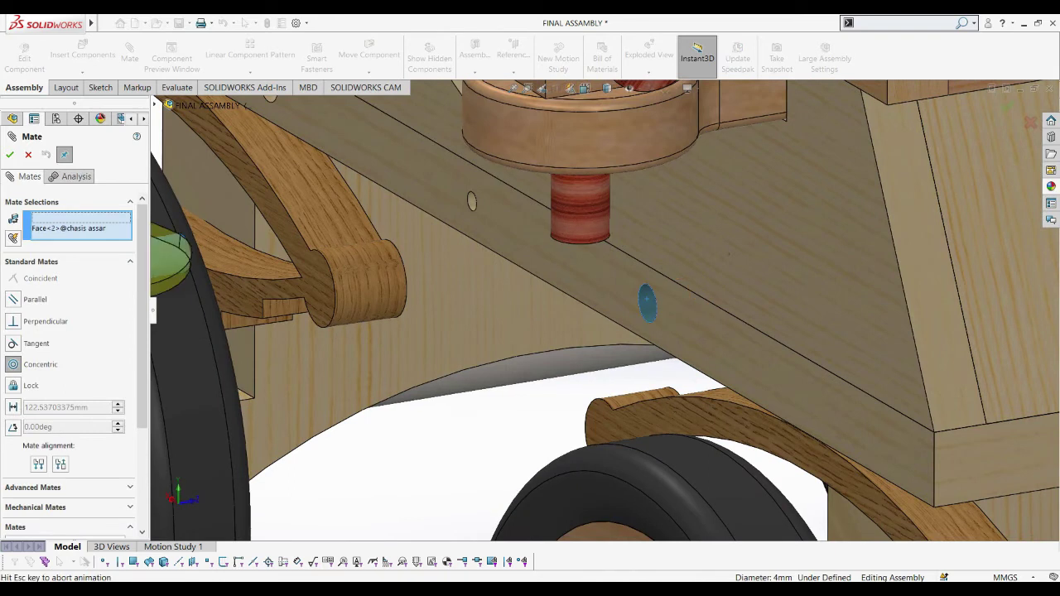
{"action": "key", "text": "Return"}
Step: Mate the pin collar coincident with the chassis side
{"action": "scroll", "coordinate": [605, 311], "scroll_direction": "down", "scroll_amount": 5}
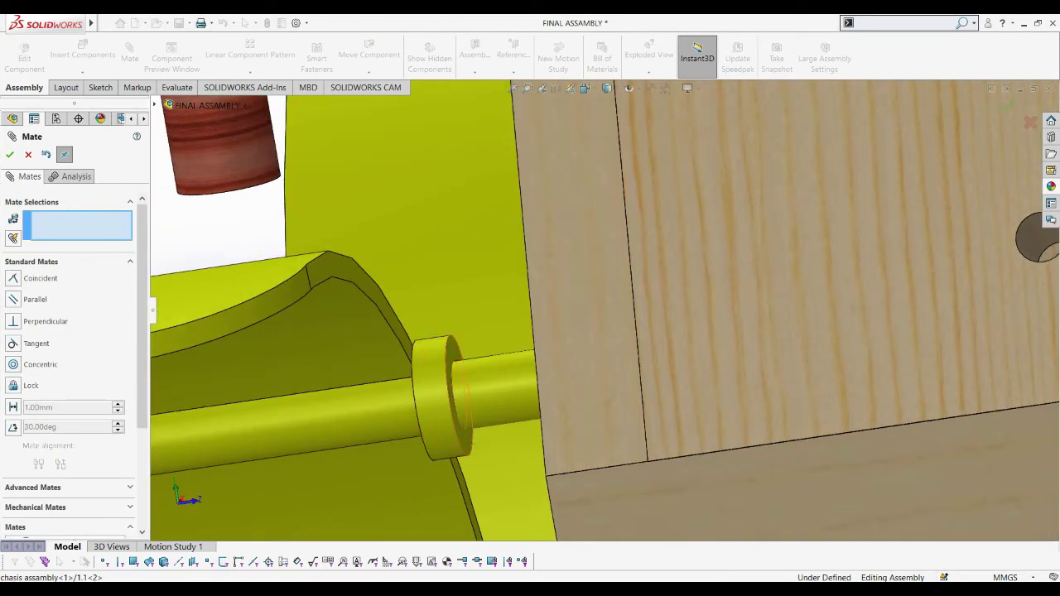
{"action": "left_click", "coordinate": [464, 397]}
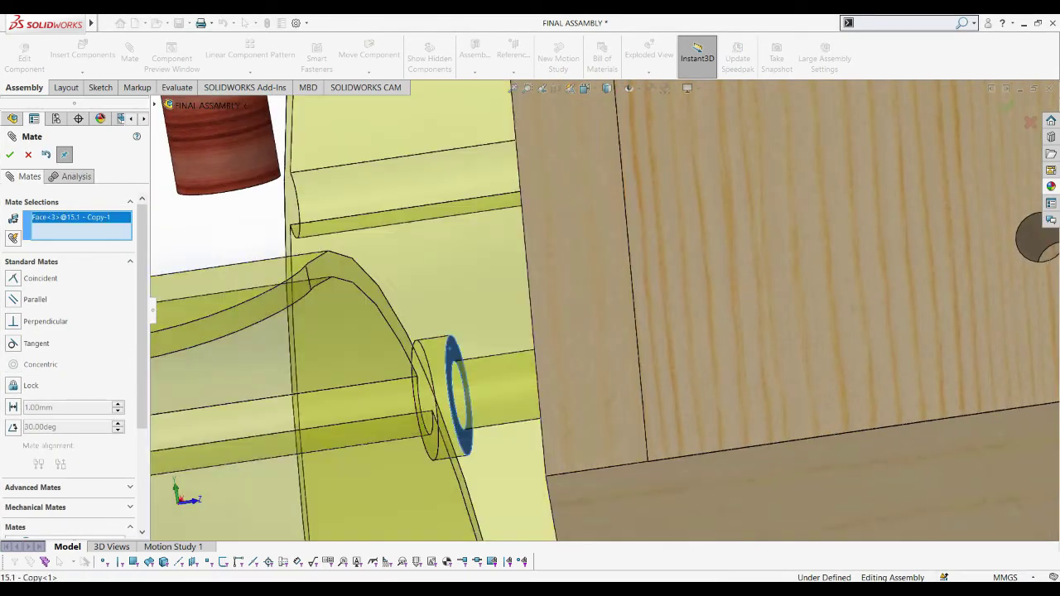
{"action": "scroll", "coordinate": [580, 347], "scroll_direction": "up", "scroll_amount": 5}
{"action": "left_click", "coordinate": [711, 366]}
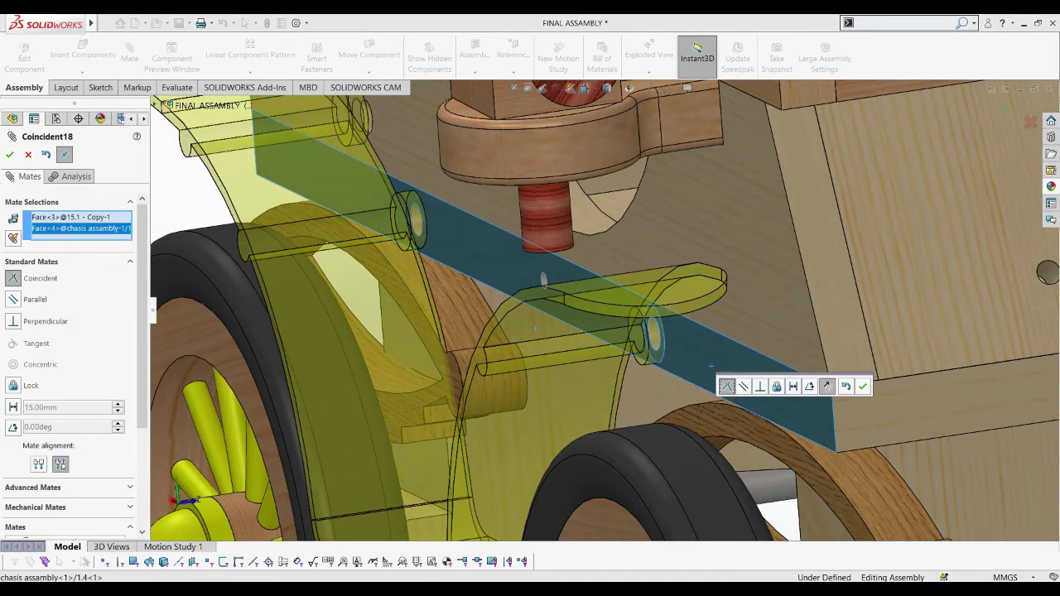
{"action": "left_click", "coordinate": [862, 386]}
Step: Orbit around the carriage and clear the stray chassis edge and fender selections
{"action": "scroll", "coordinate": [580, 331], "scroll_direction": "up", "scroll_amount": 3}
{"action": "middle_click_drag", "start_coordinate": [579, 331], "coordinate": [663, 315]}
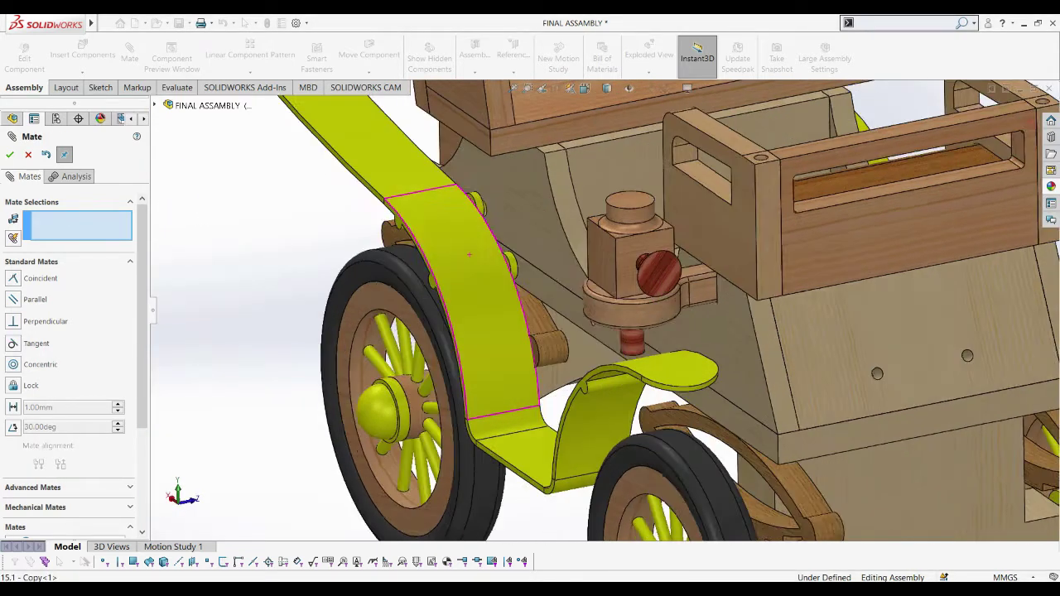
{"action": "scroll", "coordinate": [489, 232], "scroll_direction": "down", "scroll_amount": 3}
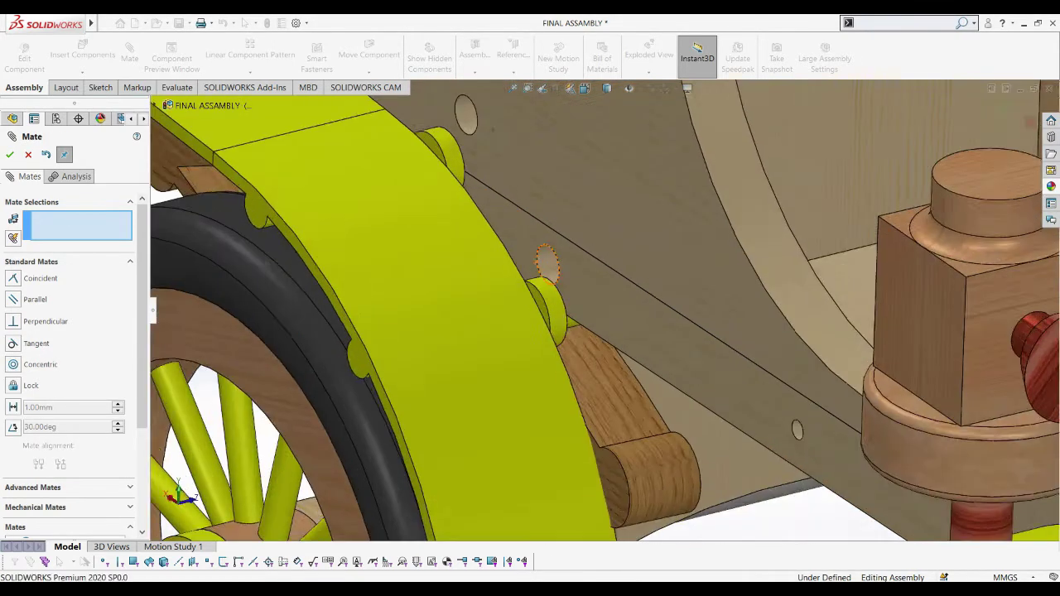
{"action": "scroll", "coordinate": [489, 232], "scroll_direction": "down", "scroll_amount": 2}
{"action": "left_click", "coordinate": [623, 336]}
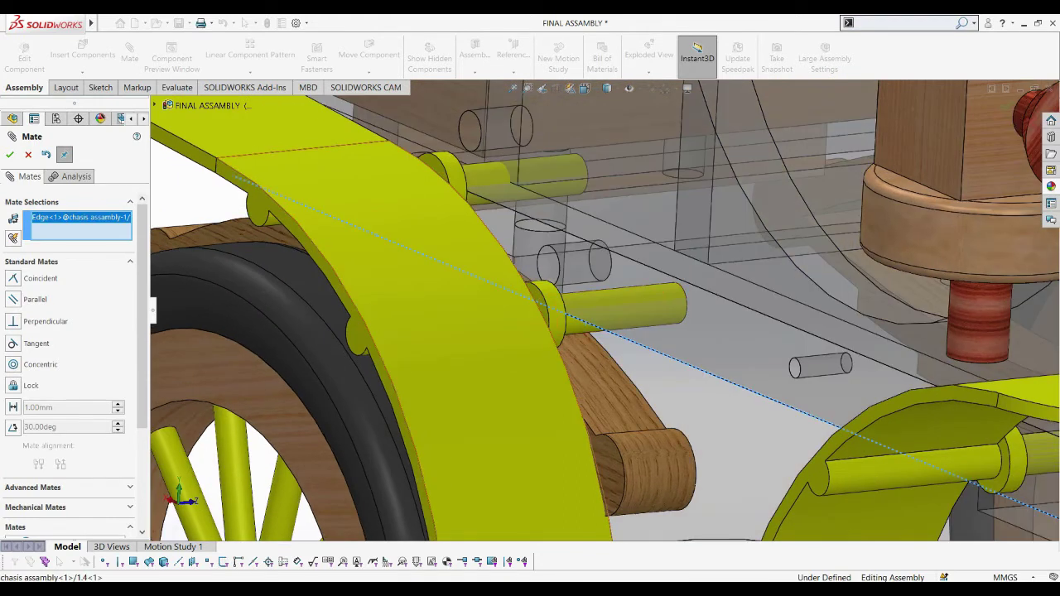
{"action": "key", "text": "Escape"}
{"action": "left_click", "coordinate": [454, 298]}
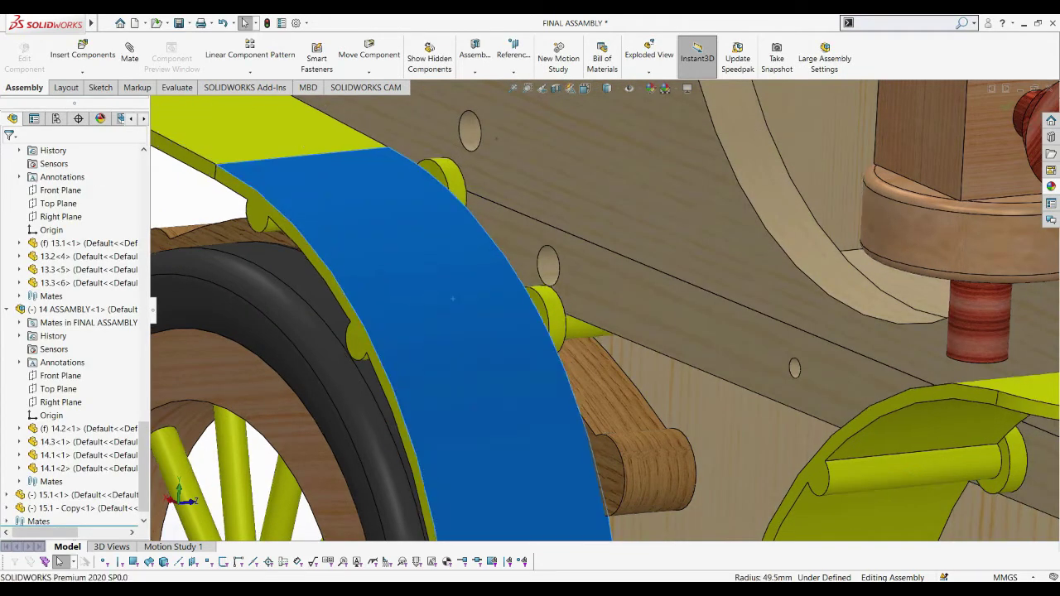
{"action": "key", "text": "Escape"}
Step: Seat the pin concentrically in the chassis hole with a new mate, then pick the chassis face
{"action": "left_click", "coordinate": [129, 50]}
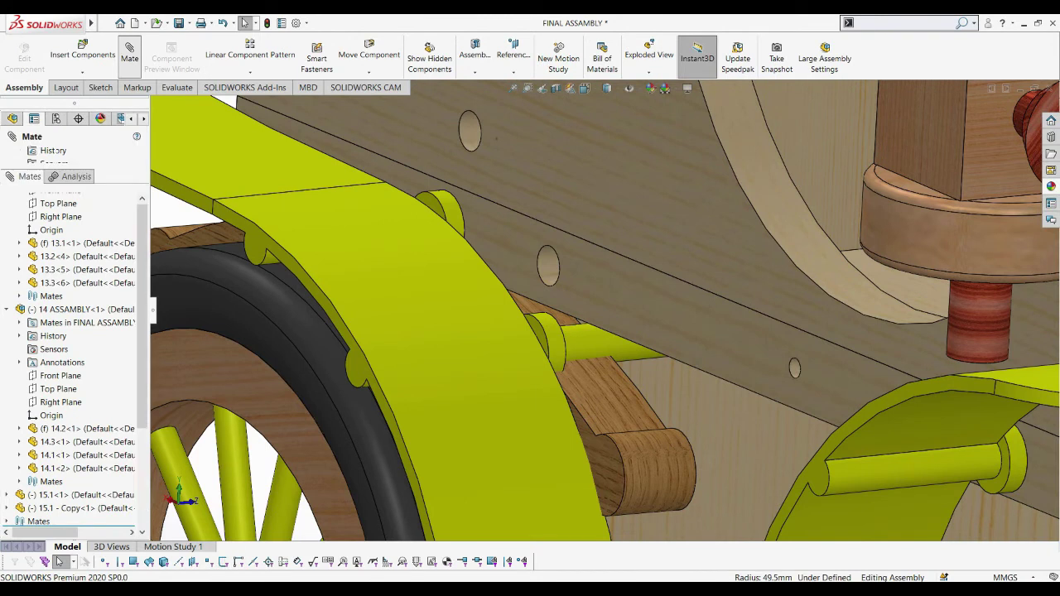
{"action": "left_click", "coordinate": [577, 338]}
{"action": "left_click", "coordinate": [574, 265]}
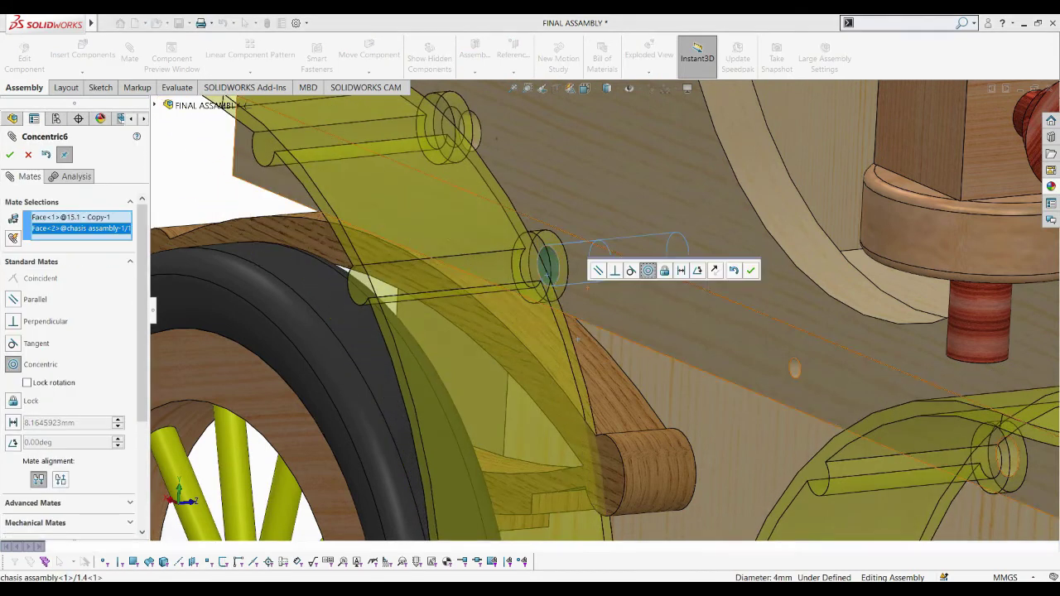
{"action": "left_click", "coordinate": [750, 270]}
{"action": "left_click", "coordinate": [709, 285]}
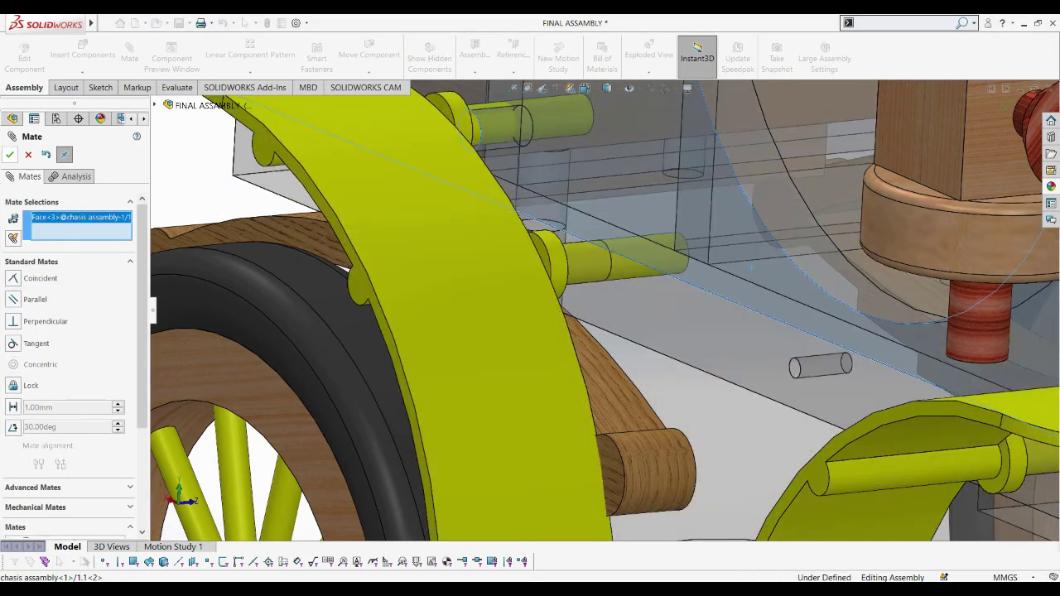
{"action": "scroll", "coordinate": [607, 311], "scroll_direction": "up", "scroll_amount": 5}
Step: Close Mate, review the carriage in isometric and side views, and start a new document
{"action": "key", "text": "Escape"}
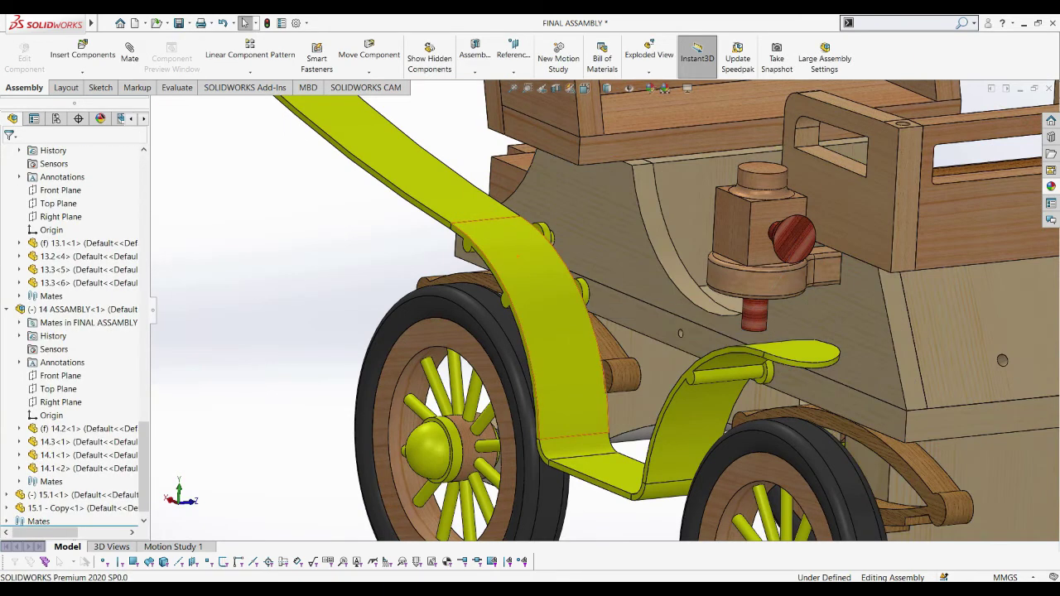
{"action": "left_click", "coordinate": [547, 298]}
{"action": "key", "text": "ctrl+7"}
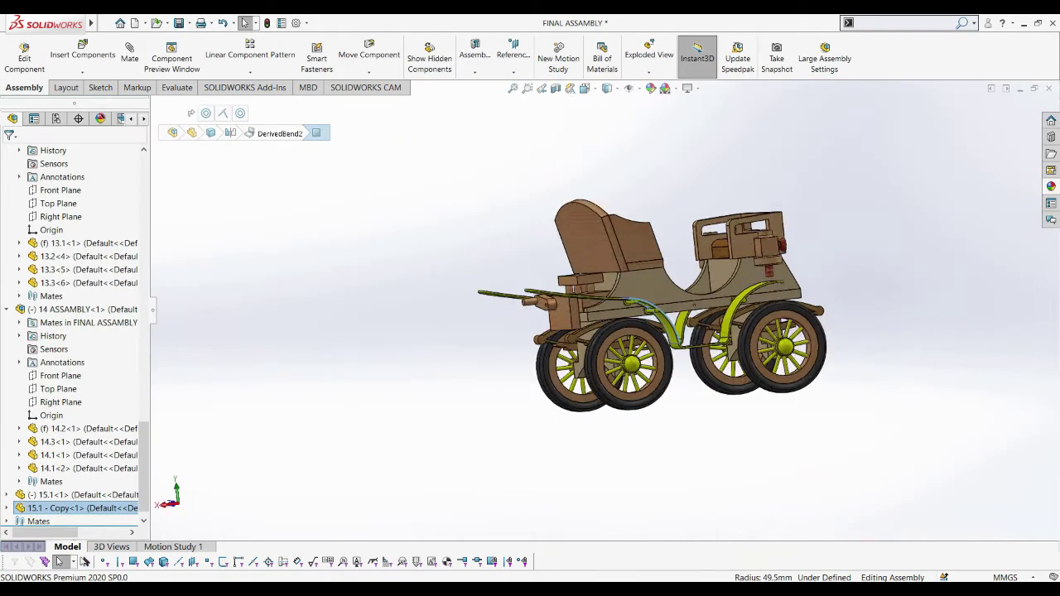
{"action": "key", "text": "ctrl+7"}
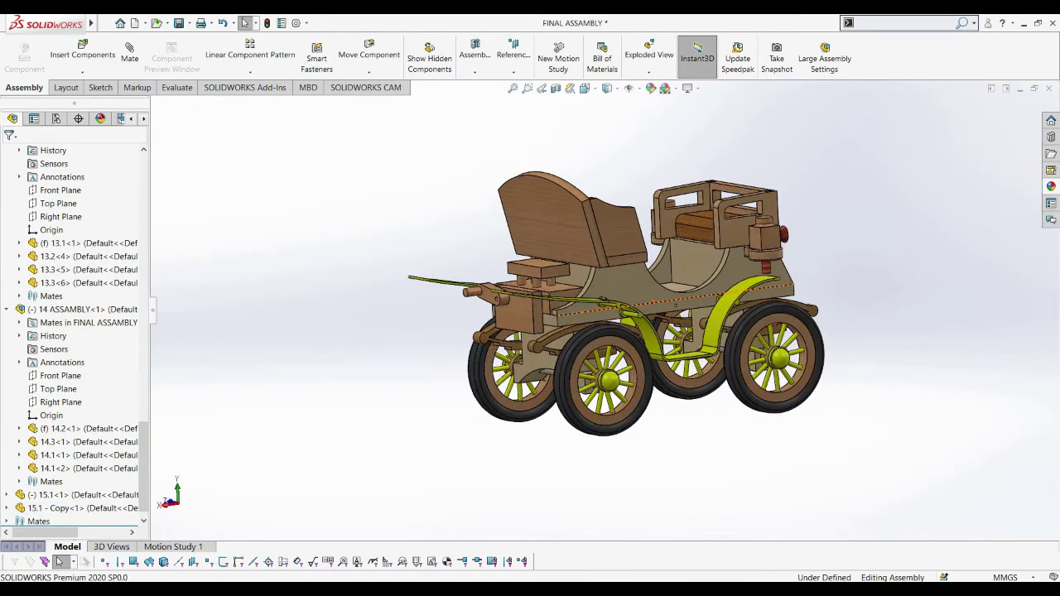
{"action": "middle_click_drag", "start_coordinate": [617, 304], "coordinate": [630, 304]}
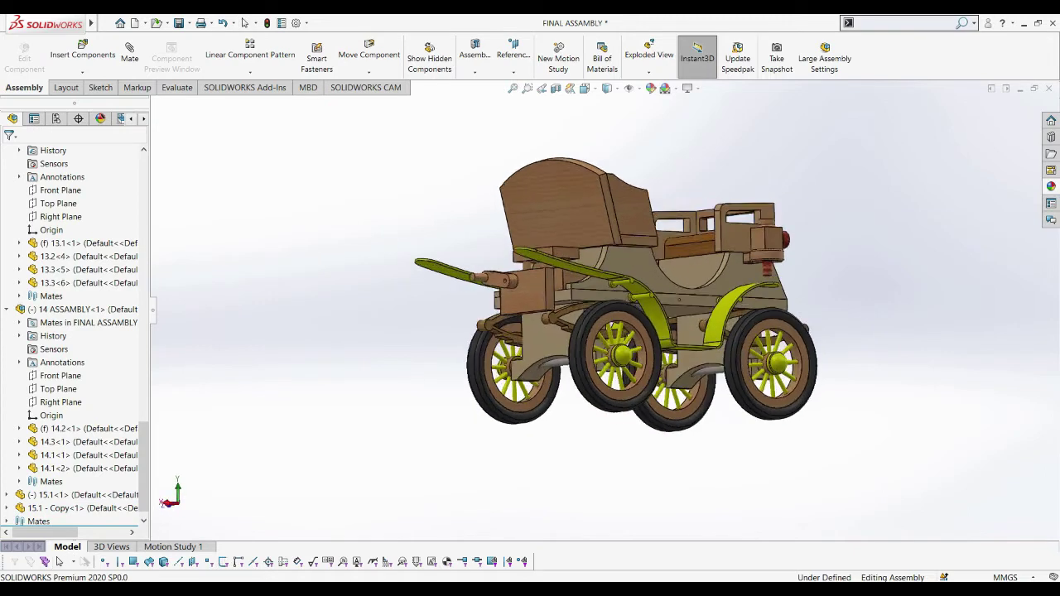
{"action": "key", "text": "ctrl+shift+z"}
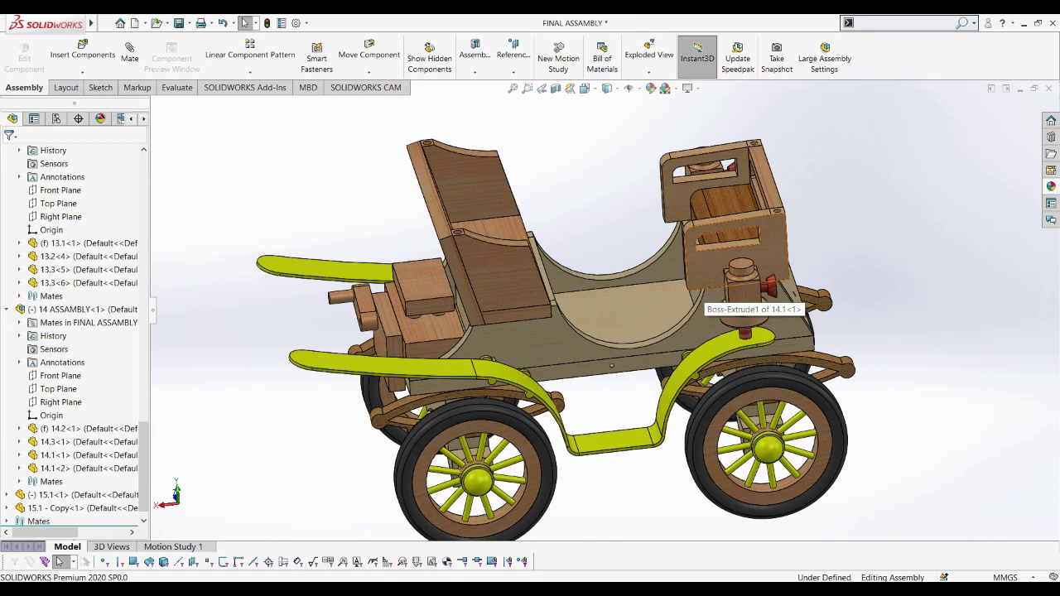
{"action": "key", "text": "ctrl+shift+z"}
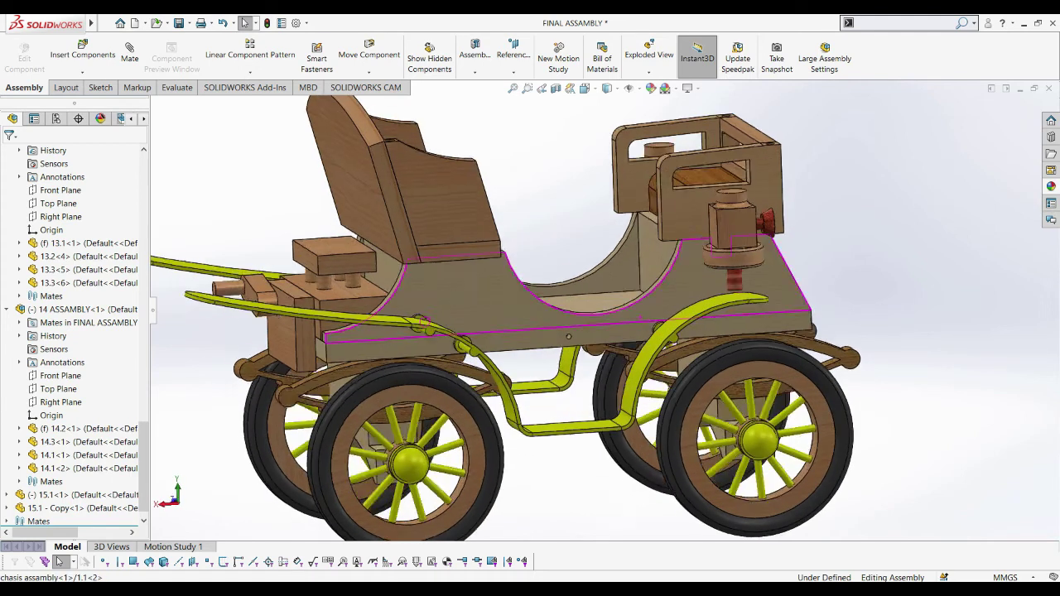
{"action": "key", "text": "ctrl+n"}
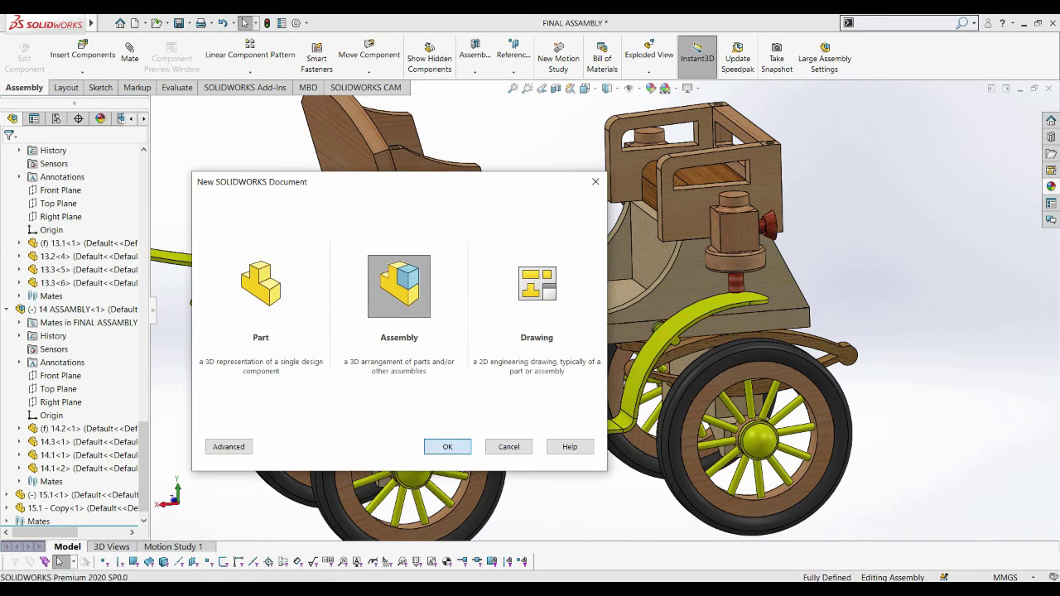
Step: Create a new assembly and choose roof part 16 from the 16 - ROOF folder
{"action": "key", "text": "Return"}
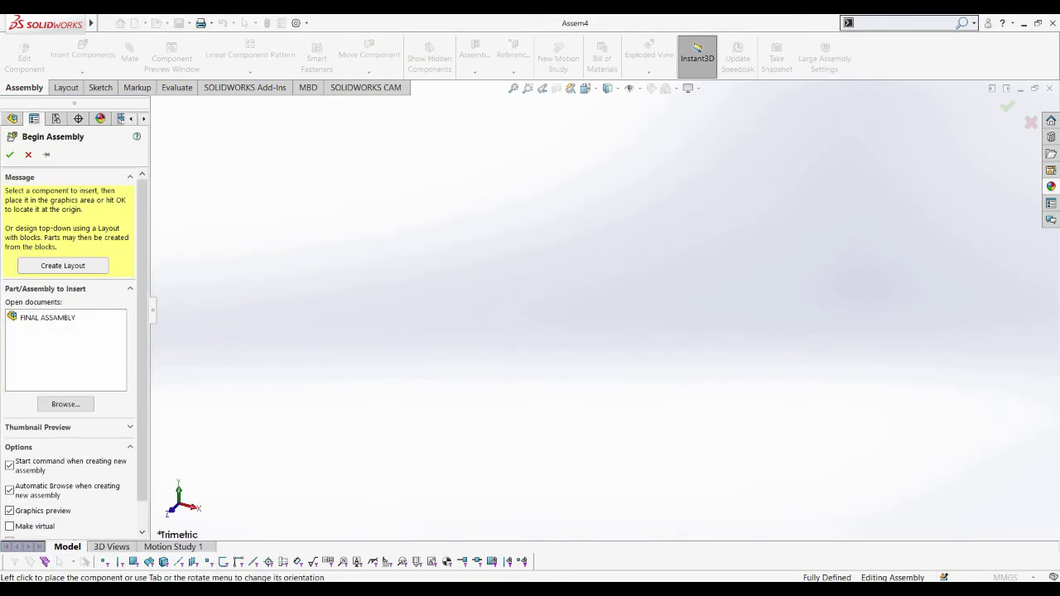
{"action": "key", "text": "Escape"}
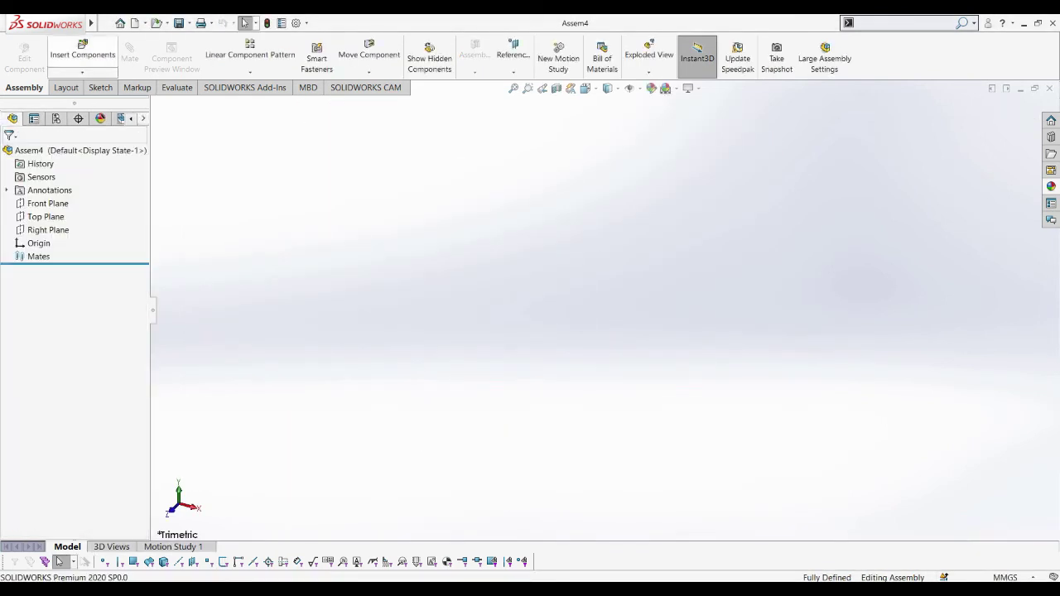
{"action": "left_click", "coordinate": [82, 54]}
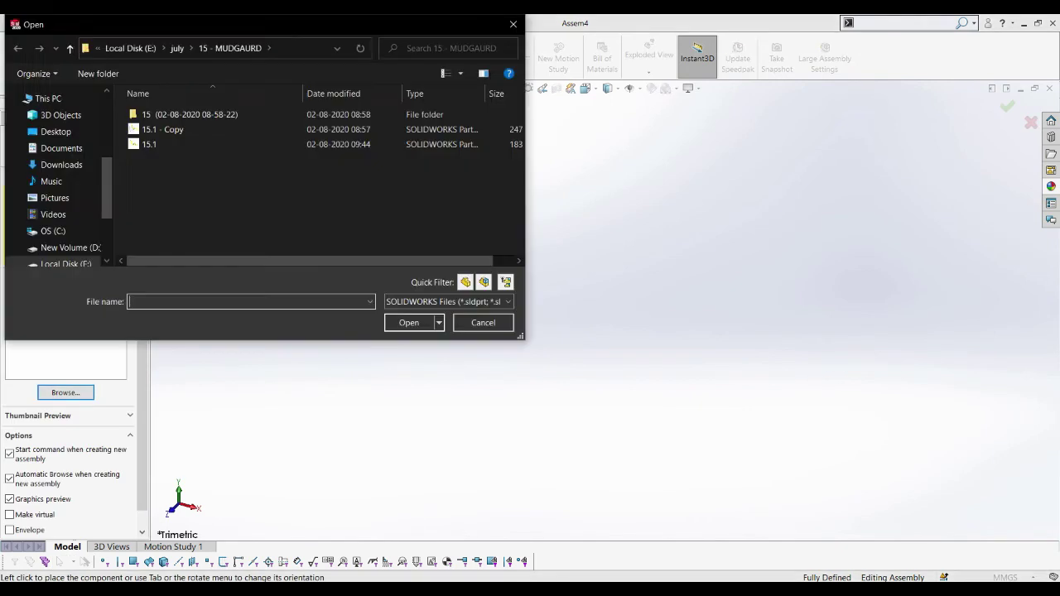
{"action": "left_click", "coordinate": [176, 48]}
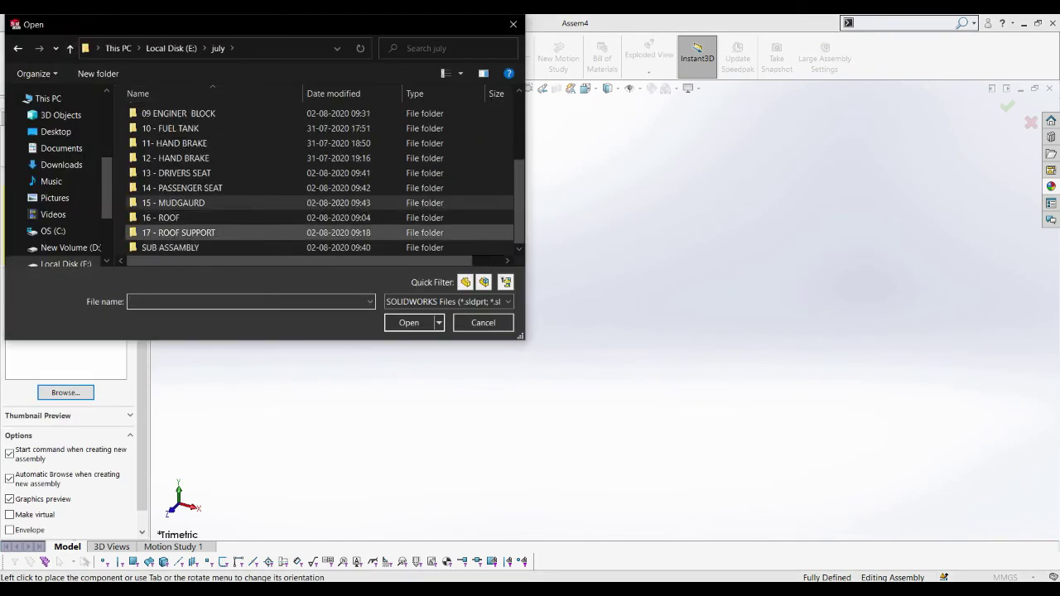
{"action": "double_click", "coordinate": [177, 216]}
{"action": "double_click", "coordinate": [147, 129]}
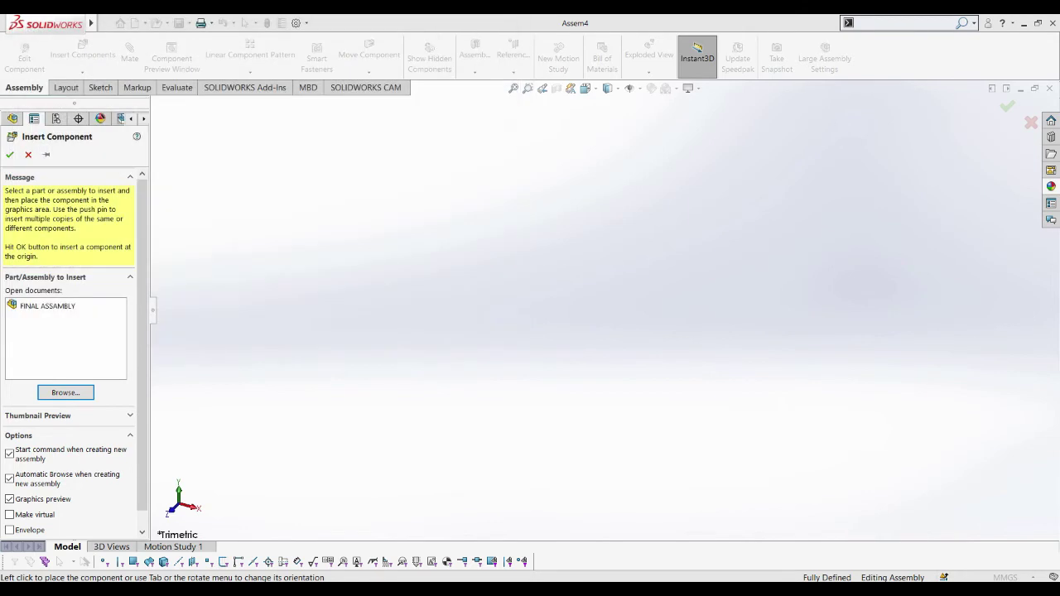
Step: Rotate the roof board preview in 90° steps to lie flat and place it as the fixed part
{"action": "left_click", "coordinate": [276, 530]}
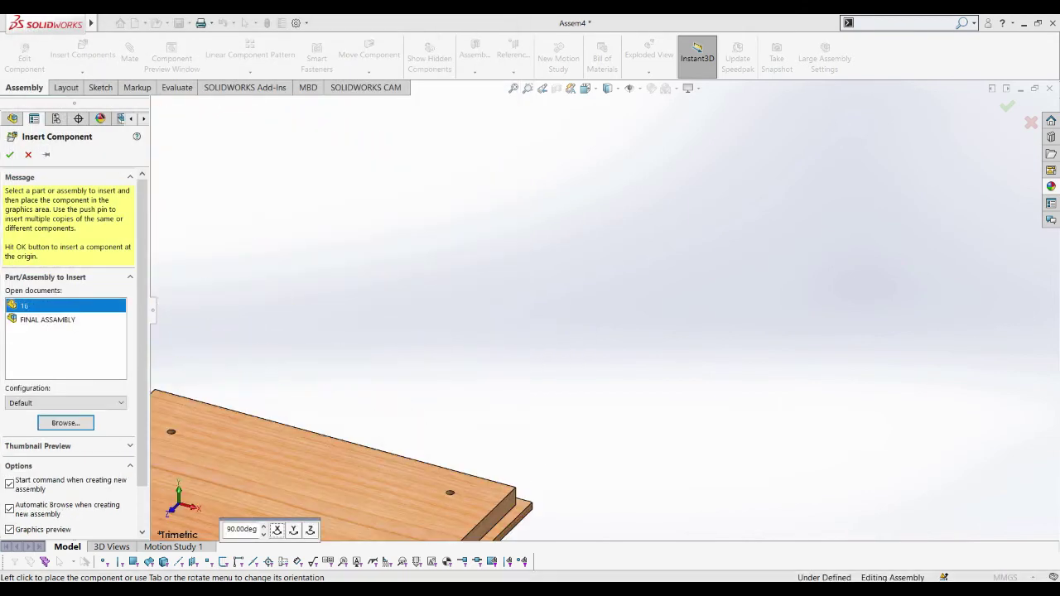
{"action": "left_click", "coordinate": [277, 529]}
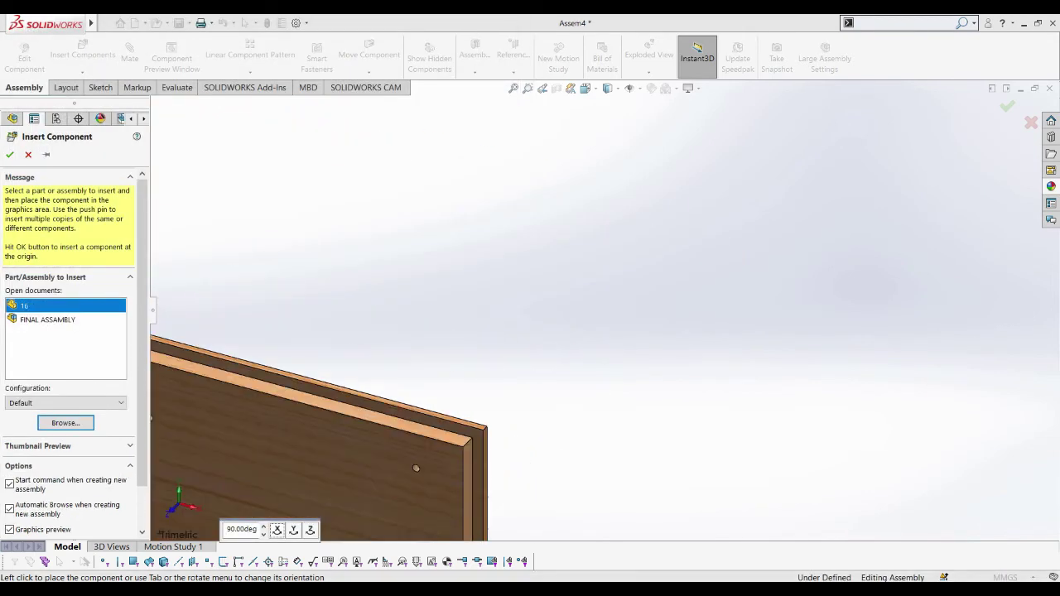
{"action": "left_click", "coordinate": [277, 530]}
{"action": "left_click", "coordinate": [277, 529]}
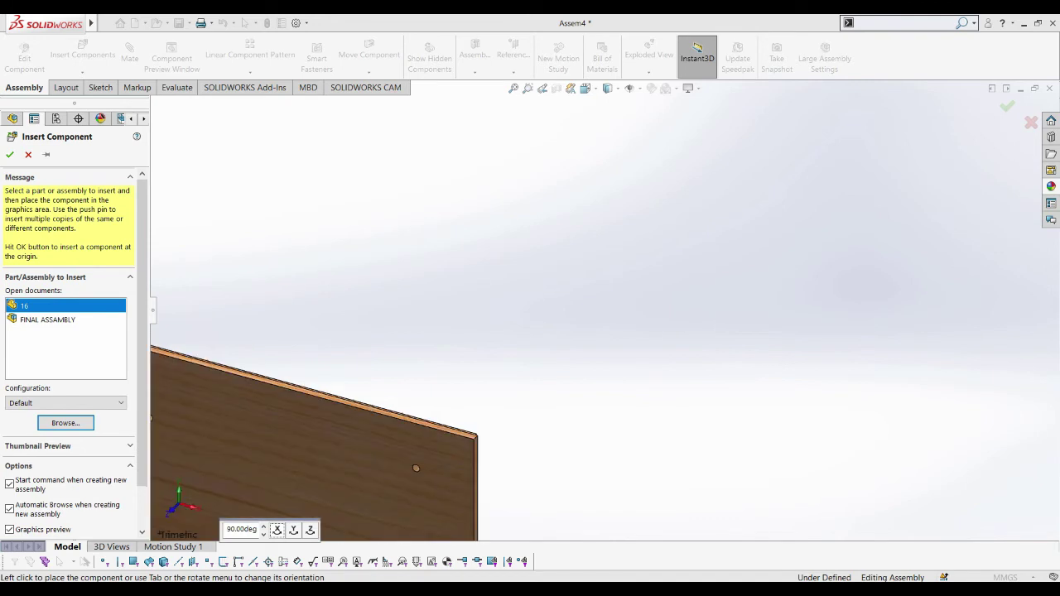
{"action": "left_click", "coordinate": [277, 529]}
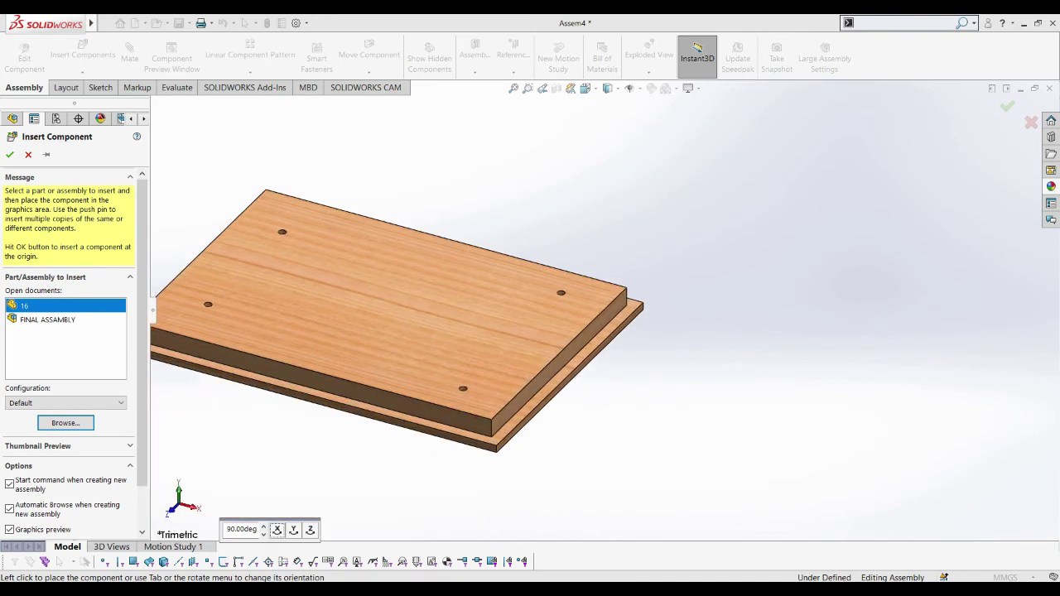
{"action": "left_click", "coordinate": [293, 529]}
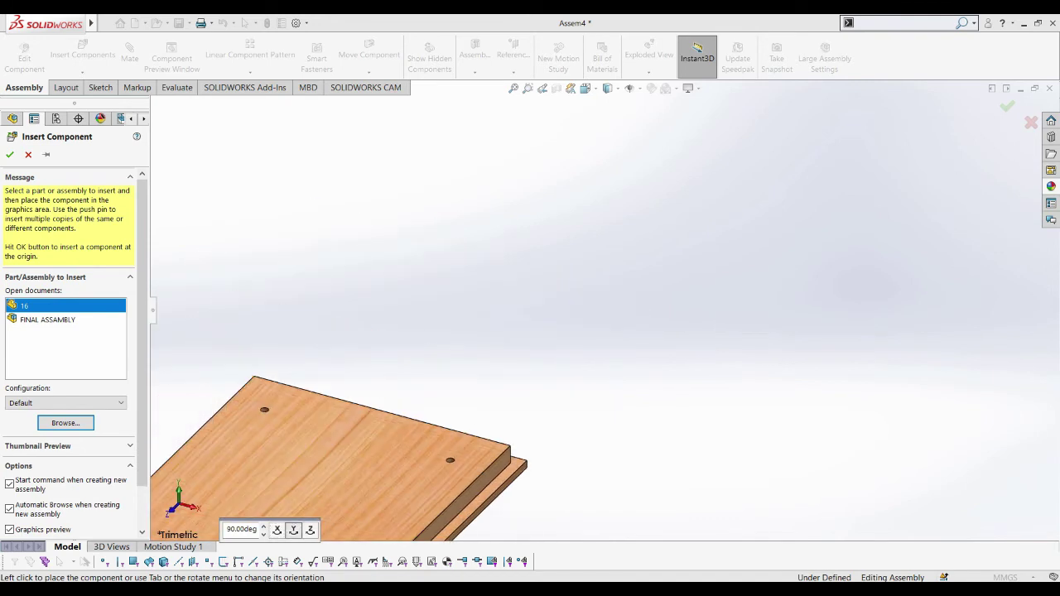
{"action": "left_click", "coordinate": [309, 530]}
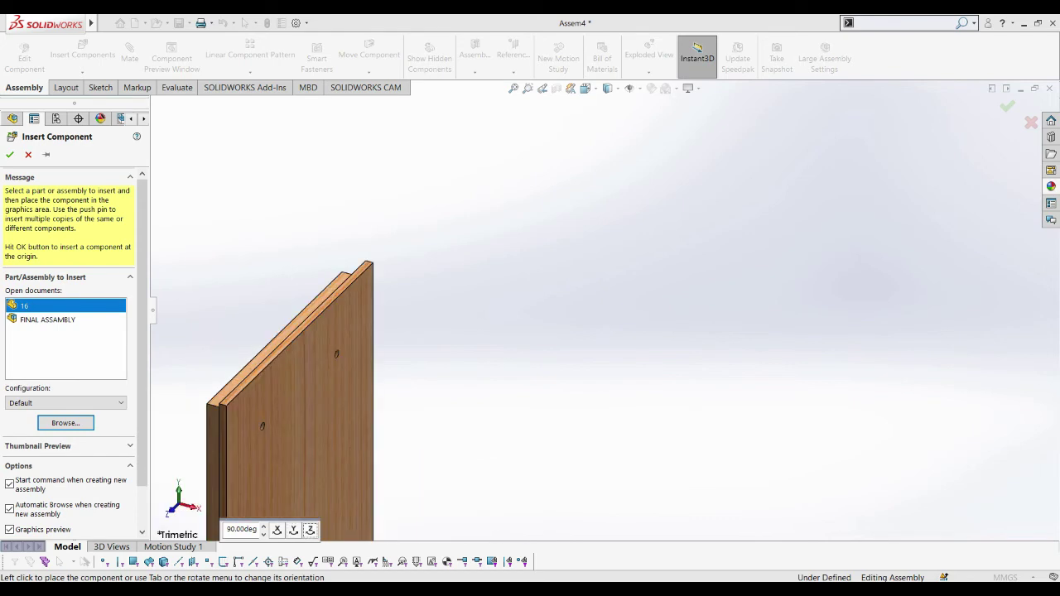
{"action": "left_click", "coordinate": [310, 529]}
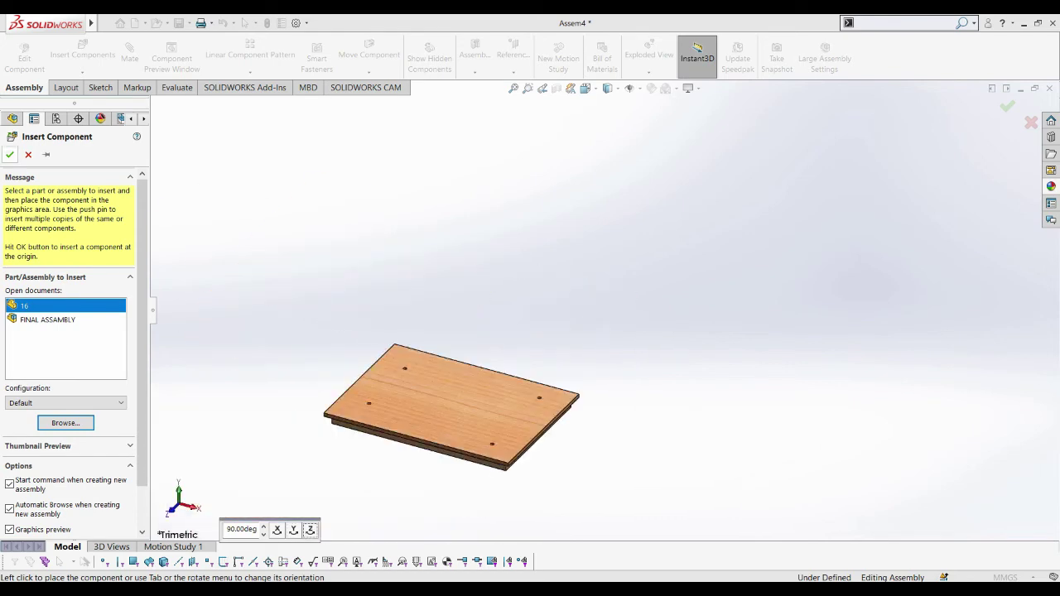
{"action": "left_click", "coordinate": [9, 154]}
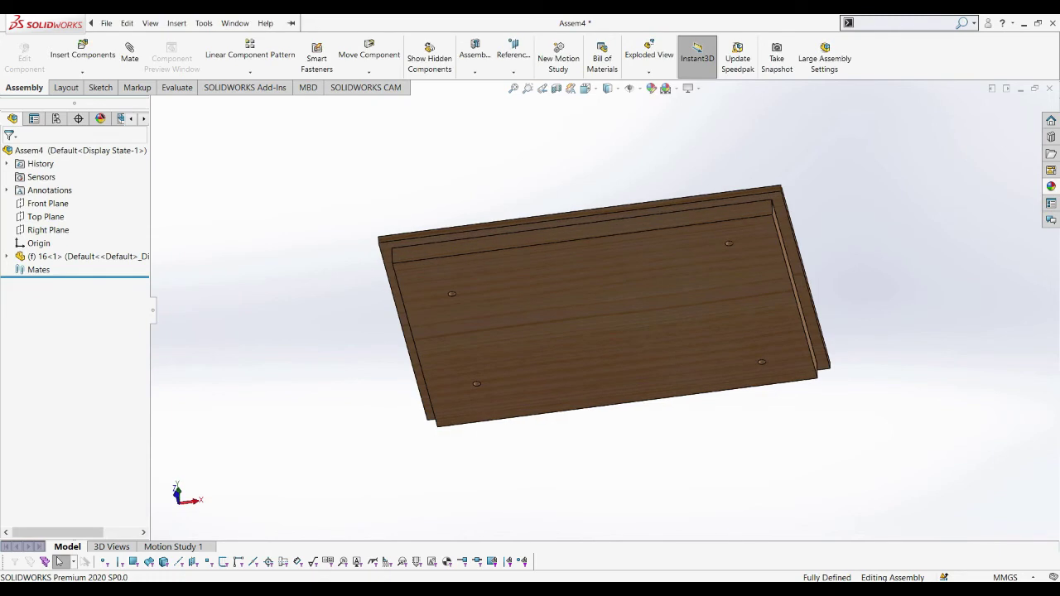
Step: Insert roof support part 17 from the 17 - ROOF SUPPORT folder beside the board
{"action": "left_click", "coordinate": [82, 51]}
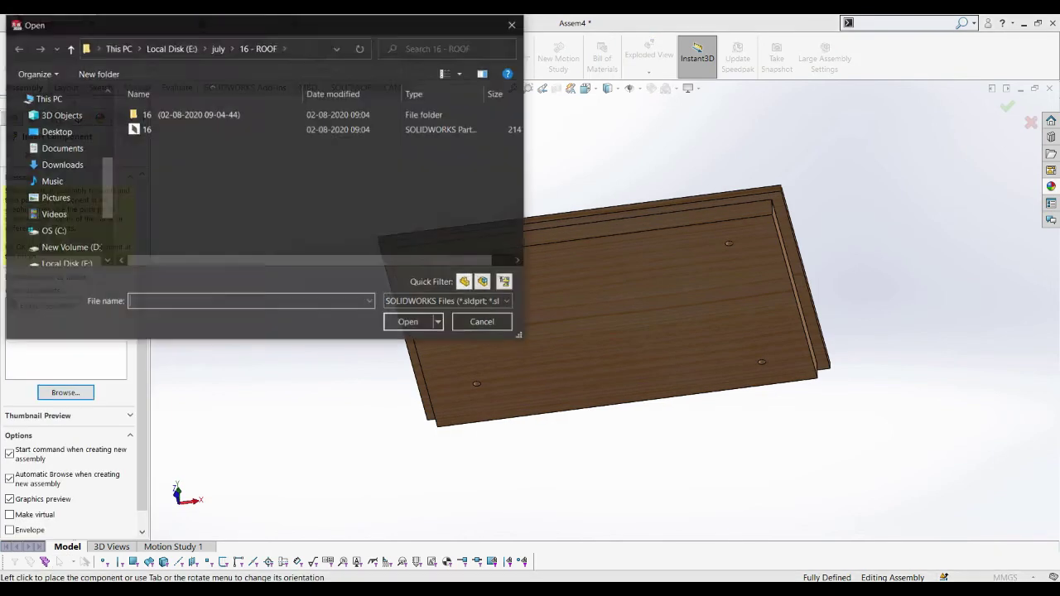
{"action": "left_click", "coordinate": [70, 48]}
{"action": "scroll", "coordinate": [249, 233], "scroll_direction": "down", "scroll_amount": 1}
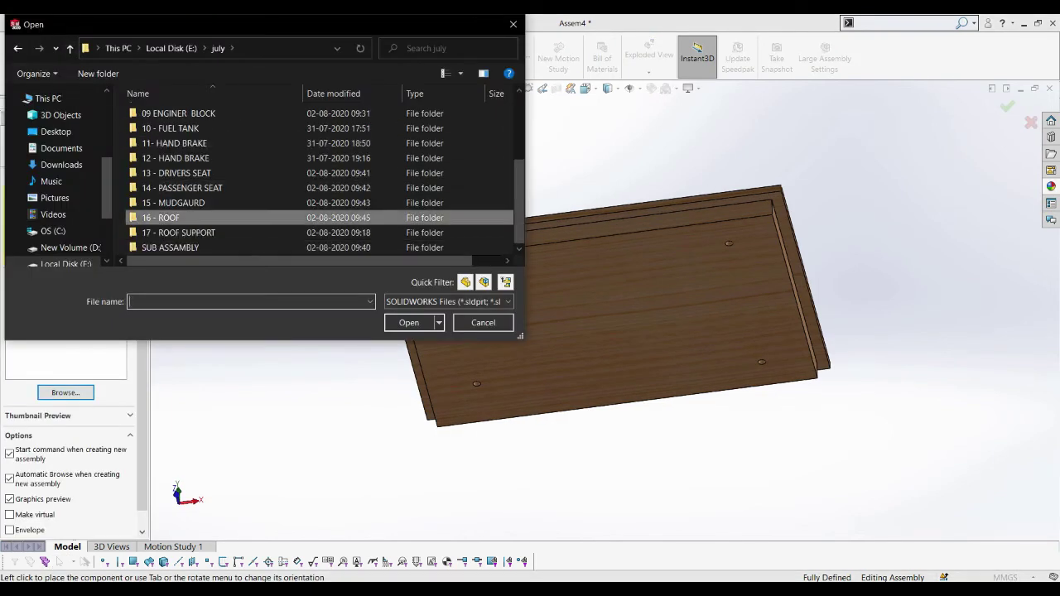
{"action": "double_click", "coordinate": [179, 233]}
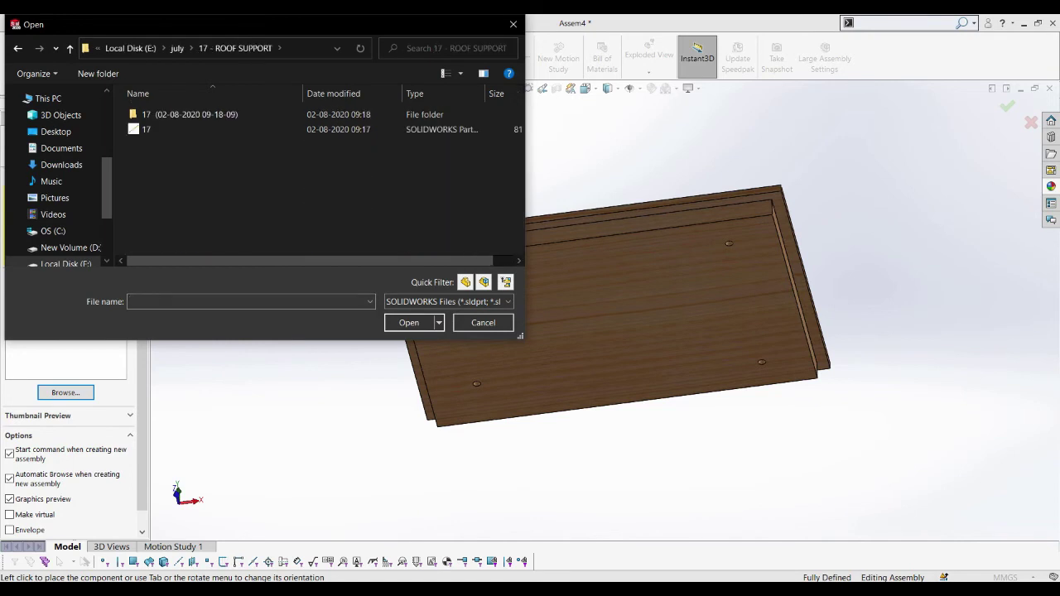
{"action": "double_click", "coordinate": [166, 129]}
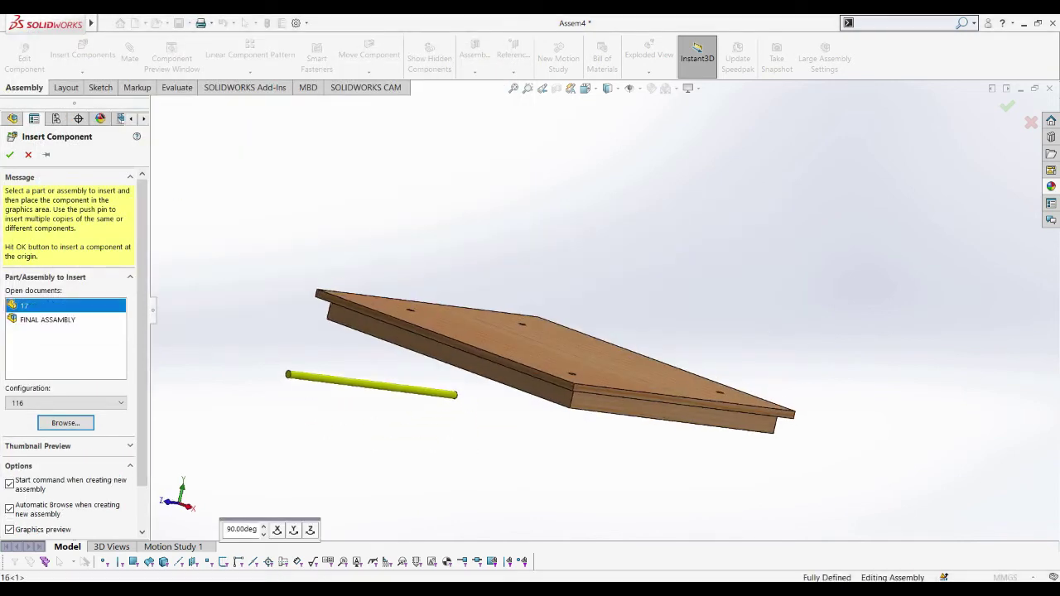
{"action": "left_click", "coordinate": [371, 386]}
{"action": "scroll", "coordinate": [351, 444], "scroll_direction": "down", "scroll_amount": 3}
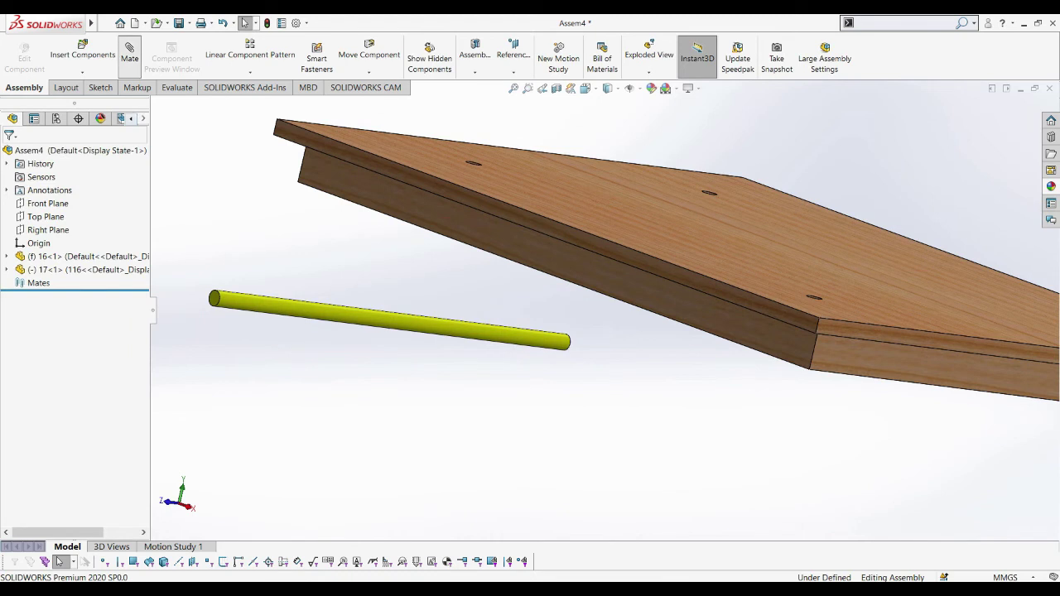
Step: Mate the rod concentric with a hole on the underside of the board
{"action": "left_click", "coordinate": [129, 51]}
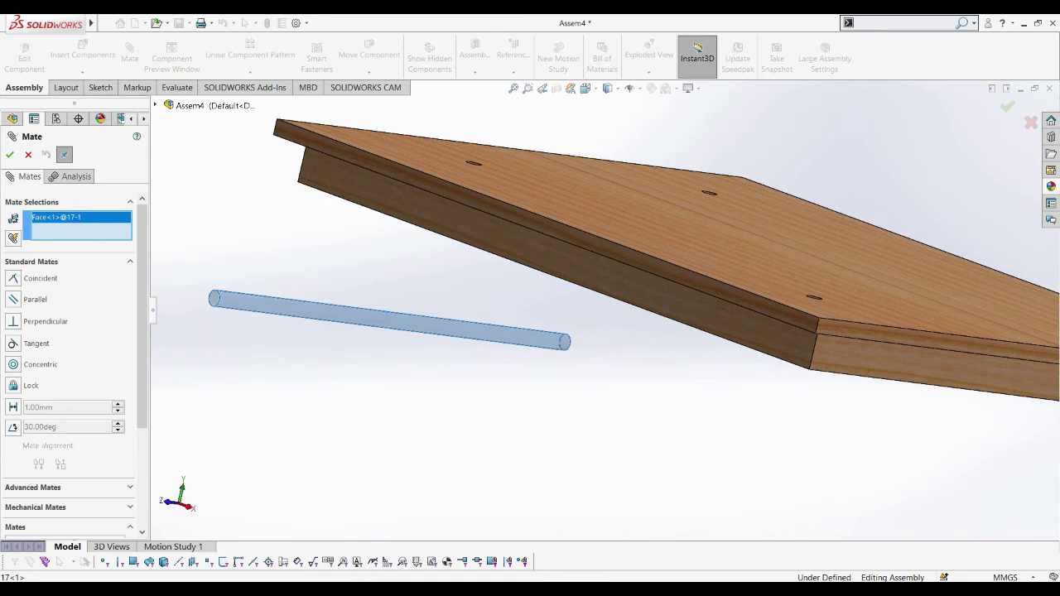
{"action": "scroll", "coordinate": [372, 294], "scroll_direction": "down", "scroll_amount": 1}
{"action": "scroll", "coordinate": [372, 295], "scroll_direction": "down", "scroll_amount": 2}
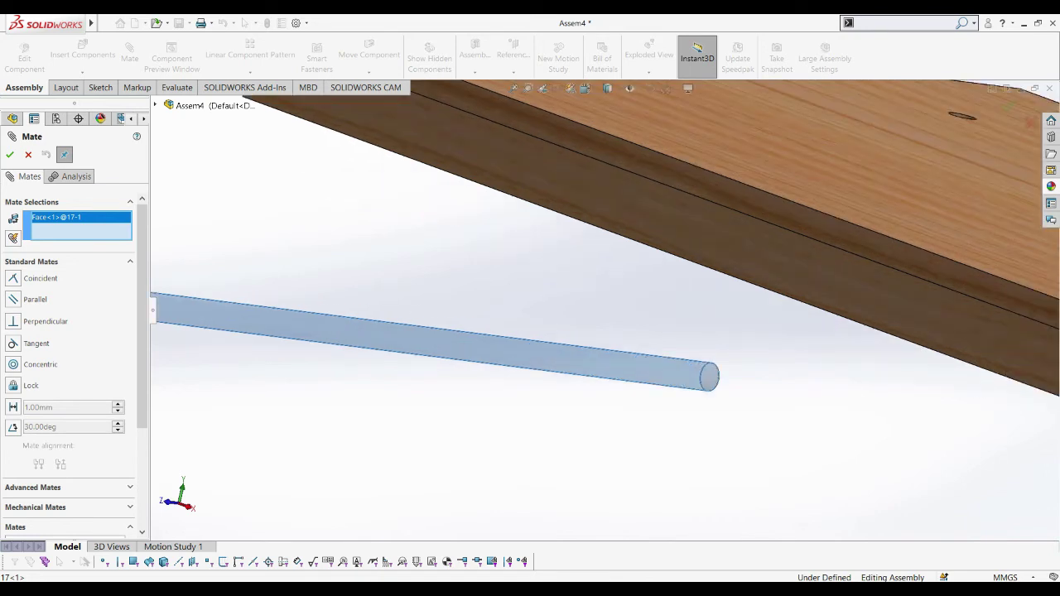
{"action": "middle_click_drag", "start_coordinate": [372, 294], "coordinate": [508, 319]}
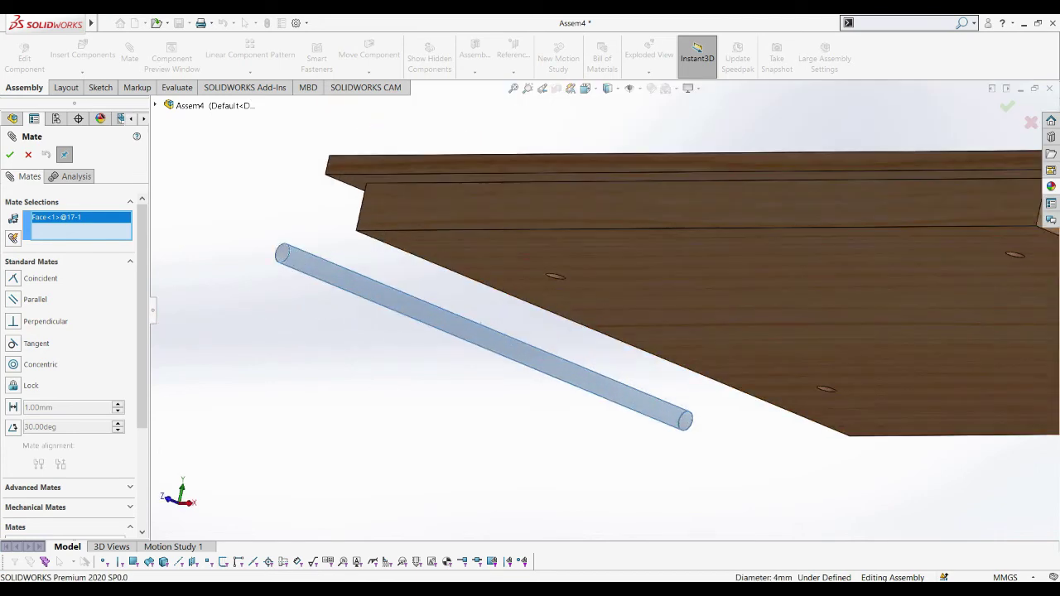
{"action": "scroll", "coordinate": [579, 257], "scroll_direction": "down", "scroll_amount": 5}
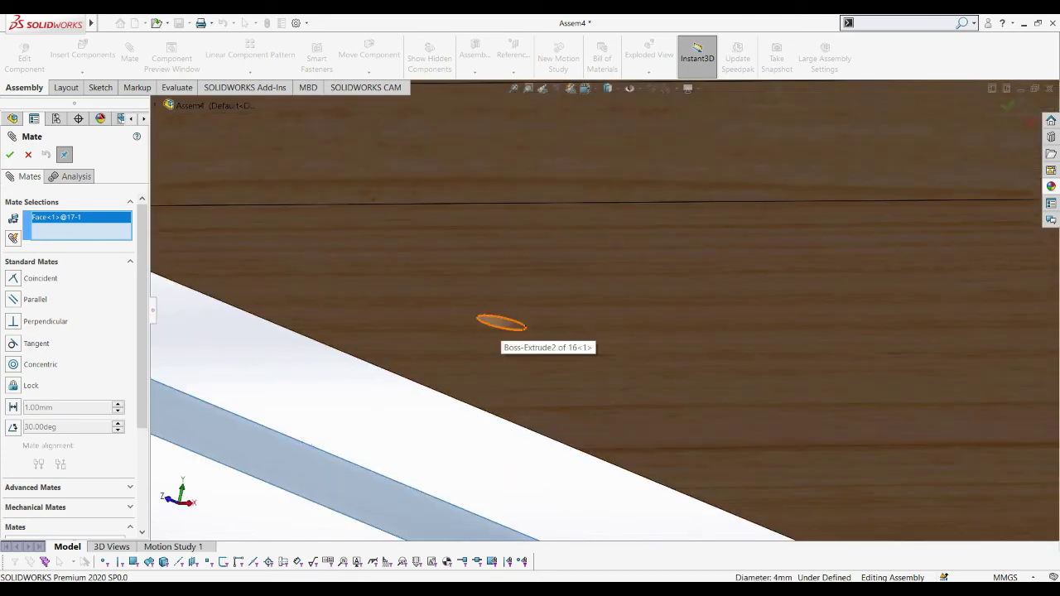
{"action": "left_click", "coordinate": [501, 321]}
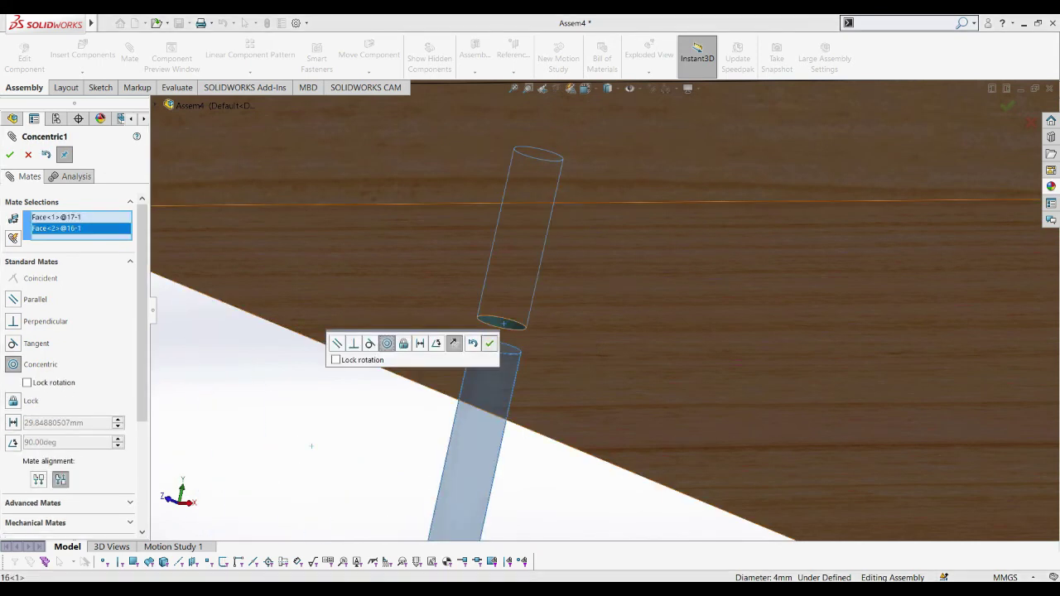
{"action": "left_click", "coordinate": [489, 343]}
{"action": "scroll", "coordinate": [530, 331], "scroll_direction": "up", "scroll_amount": 5}
Step: Mate the rod end coincident with the tabletop face so it sits flush, then close Mate
{"action": "mouse_move", "coordinate": [531, 331]}
{"action": "middle_mouse_down"}
{"action": "mouse_move", "coordinate": [580, 315]}
{"action": "mouse_move", "coordinate": [580, 249]}
{"action": "mouse_move", "coordinate": [580, 315]}
{"action": "middle_mouse_up"}
{"action": "scroll", "coordinate": [551, 332], "scroll_direction": "down", "scroll_amount": 3}
{"action": "middle_click_drag", "start_coordinate": [551, 405], "coordinate": [598, 325]}
{"action": "left_click", "coordinate": [570, 389]}
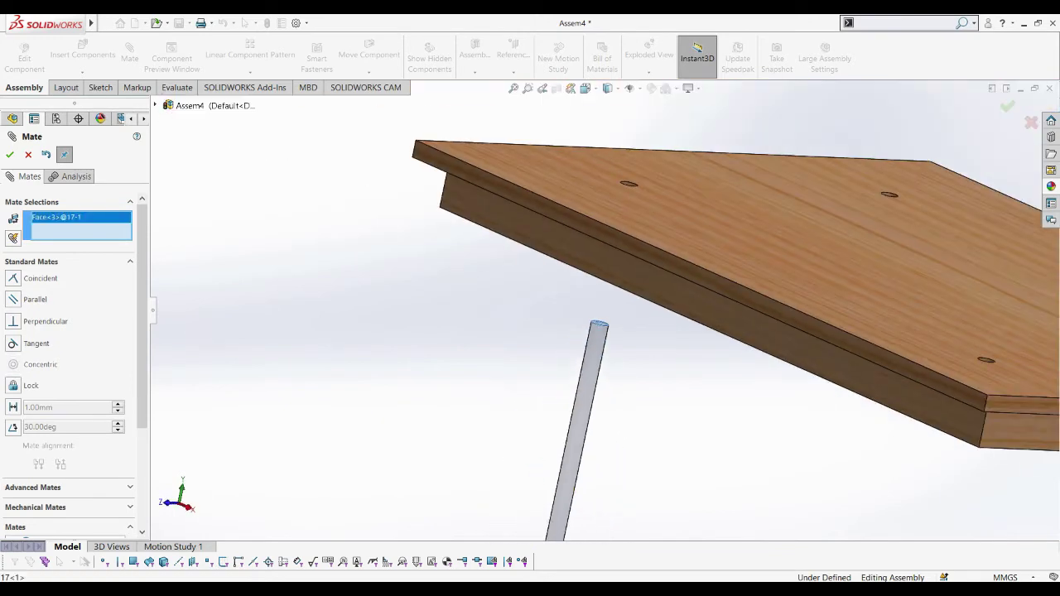
{"action": "left_click", "coordinate": [650, 210]}
{"action": "left_click", "coordinate": [803, 181]}
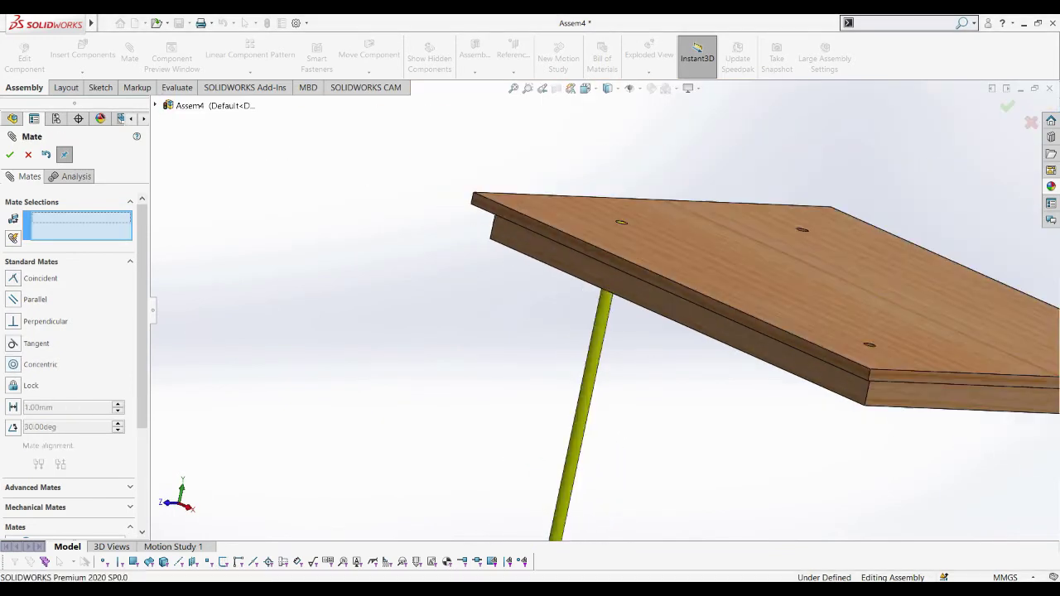
{"action": "middle_click_drag", "start_coordinate": [804, 182], "coordinate": [795, 273]}
{"action": "left_click", "coordinate": [9, 154]}
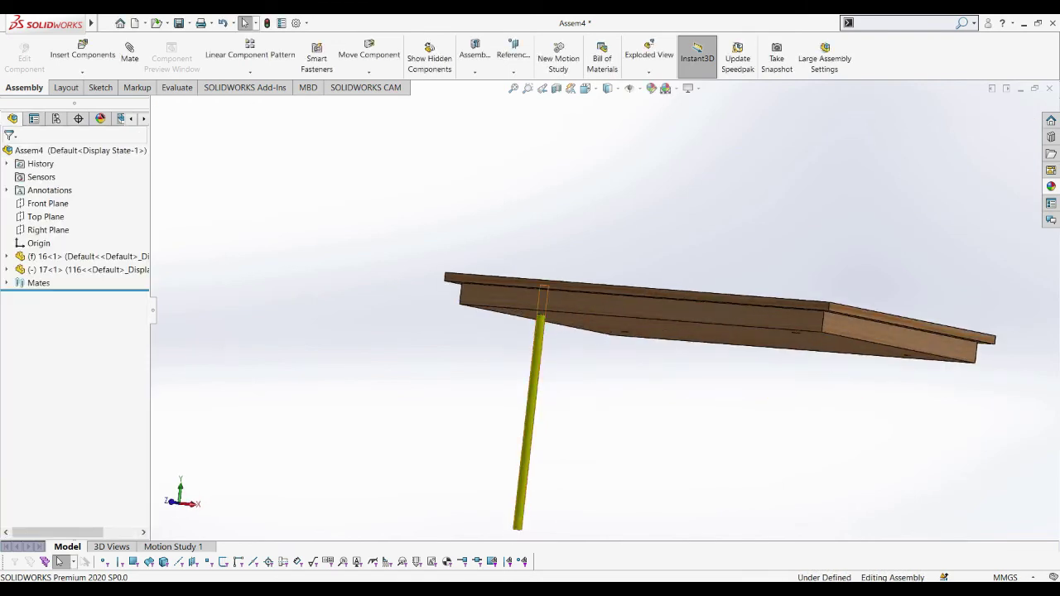
Step: Copy the rod and mate it concentric and flush in a second tabletop hole
{"action": "left_click_drag", "start_coordinate": [535, 414], "coordinate": [671, 414], "text": "ctrl"}
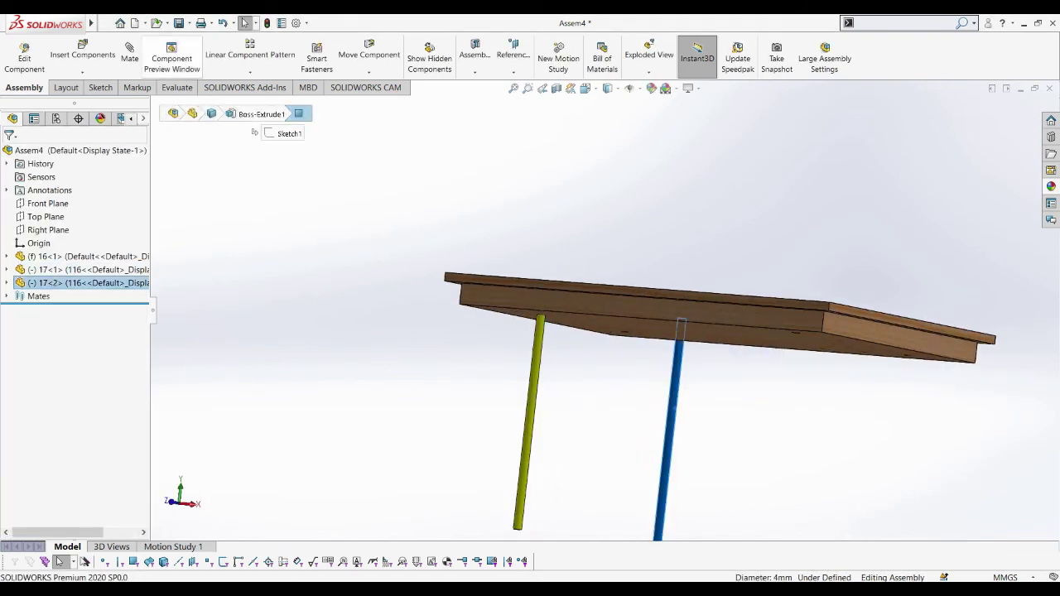
{"action": "left_click", "coordinate": [130, 54]}
{"action": "middle_click_drag", "start_coordinate": [580, 373], "coordinate": [580, 249]}
{"action": "scroll", "coordinate": [617, 290], "scroll_direction": "down", "scroll_amount": 3}
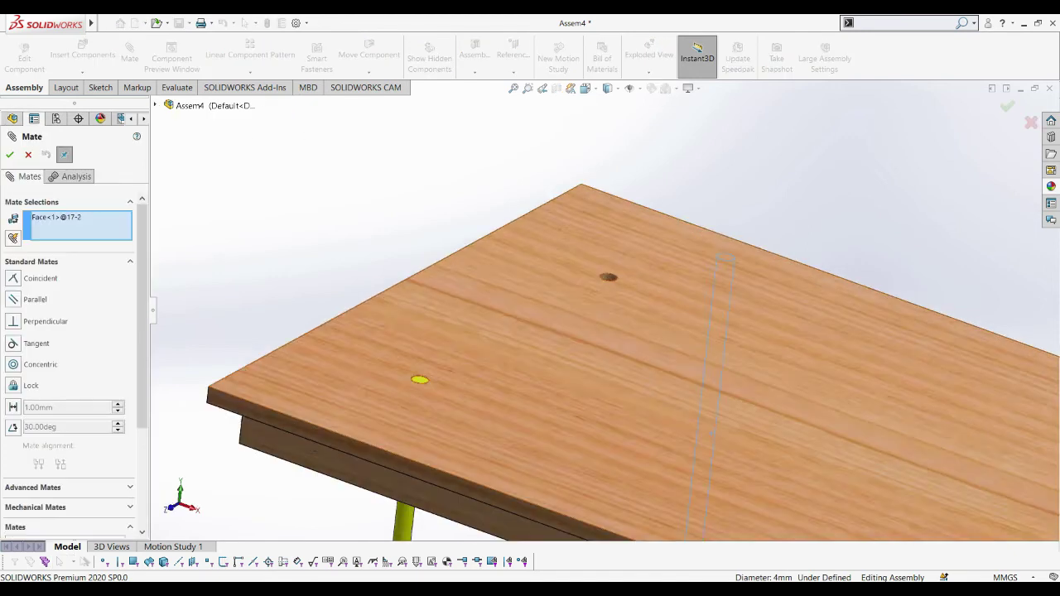
{"action": "scroll", "coordinate": [617, 298], "scroll_direction": "down", "scroll_amount": 3}
{"action": "left_click", "coordinate": [617, 281]}
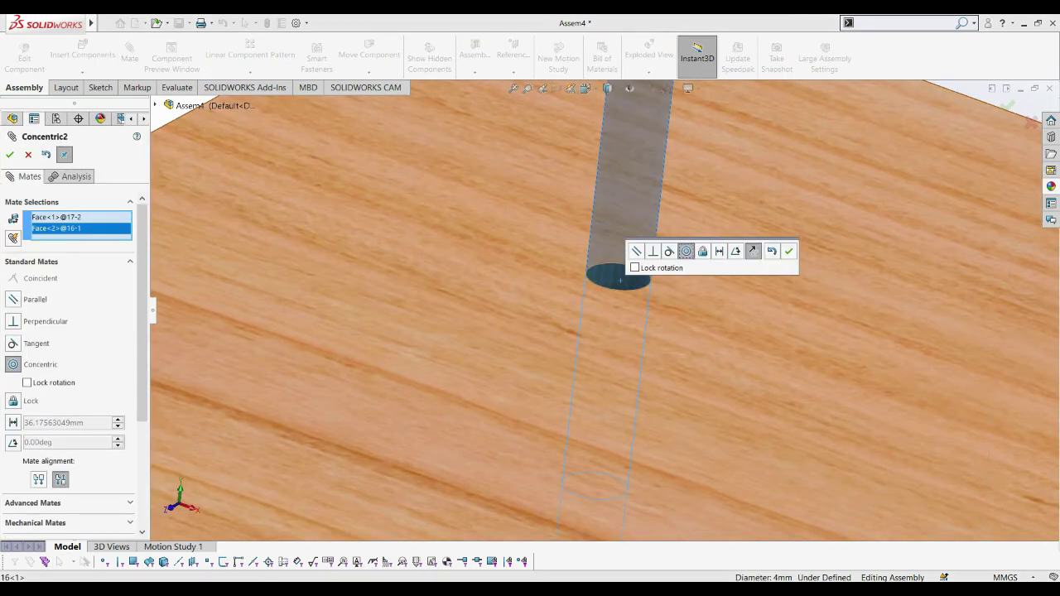
{"action": "left_click", "coordinate": [789, 251]}
{"action": "middle_click_drag", "start_coordinate": [789, 251], "coordinate": [733, 412]}
{"action": "left_click", "coordinate": [732, 412]}
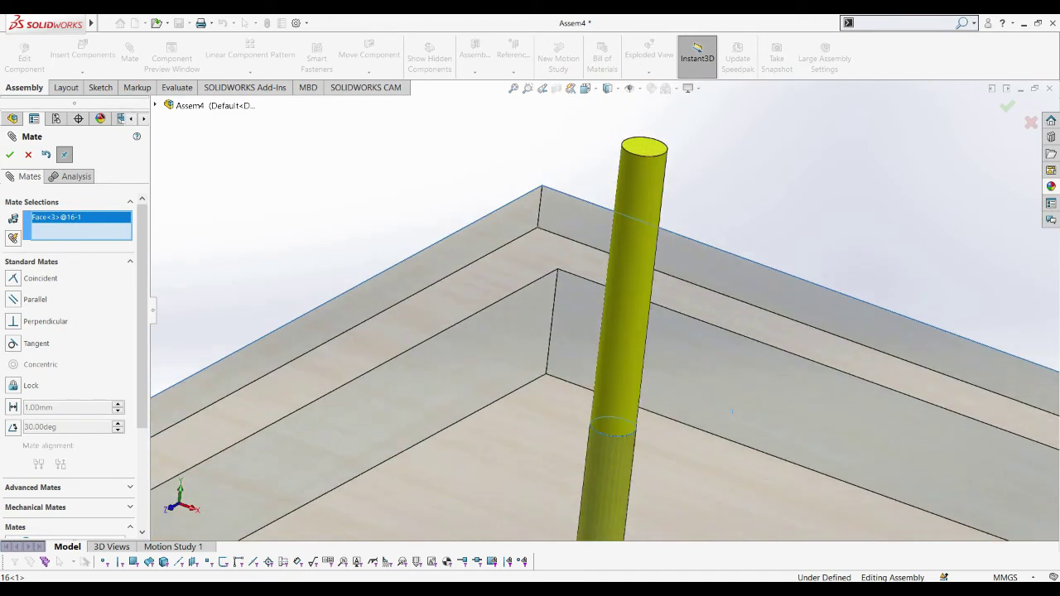
{"action": "left_click", "coordinate": [733, 412]}
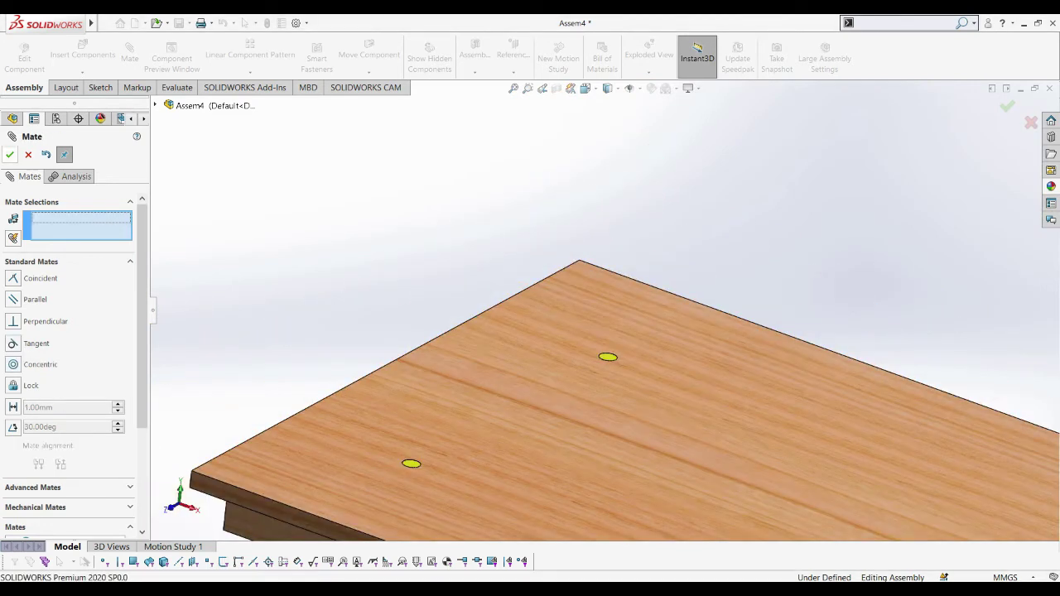
{"action": "left_click", "coordinate": [10, 155]}
{"action": "scroll", "coordinate": [580, 348], "scroll_direction": "down", "scroll_amount": 5}
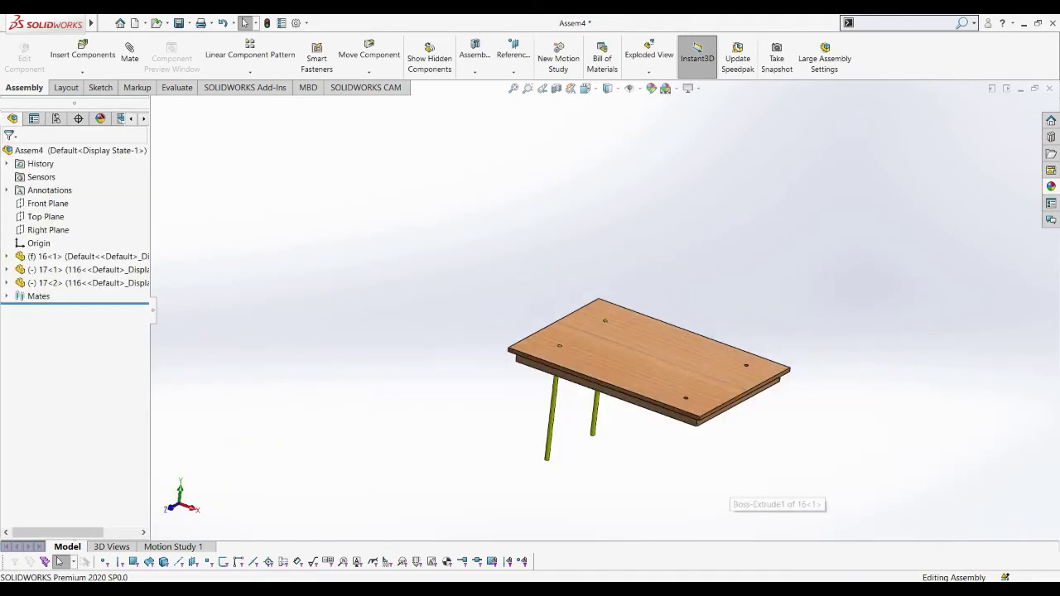
Step: Paste a third rod and seat it concentric and flush in another tabletop hole
{"action": "key", "text": "ctrl+v"}
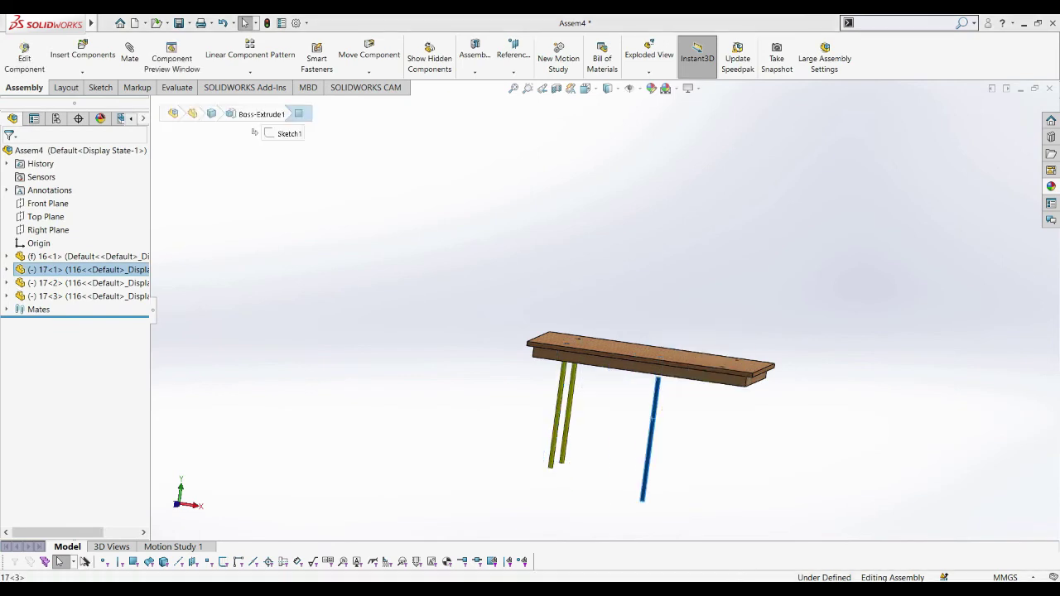
{"action": "middle_click_drag", "start_coordinate": [580, 373], "coordinate": [580, 431]}
{"action": "scroll", "coordinate": [571, 331], "scroll_direction": "up", "scroll_amount": 3}
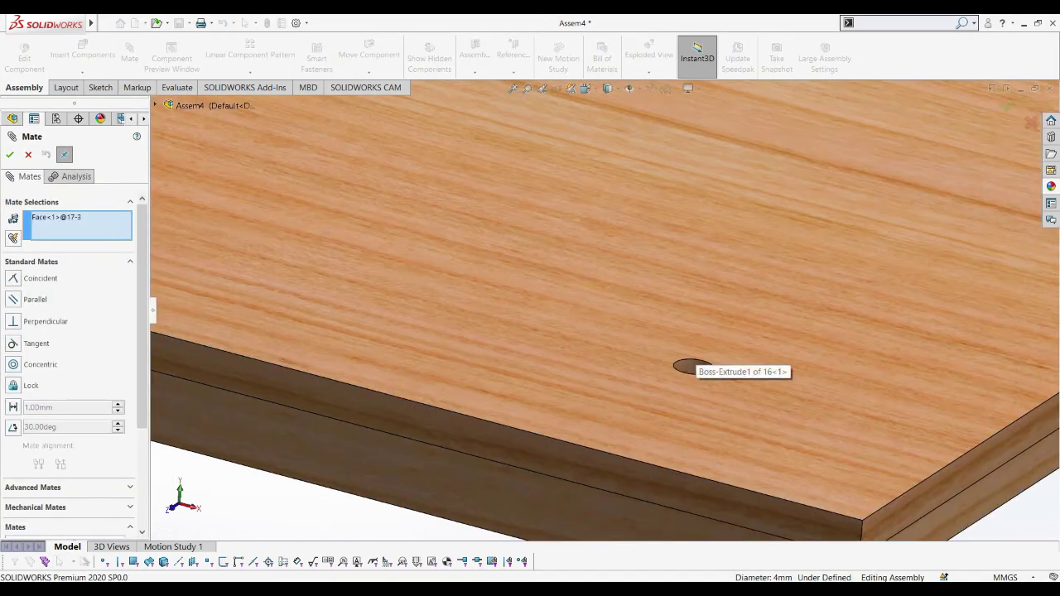
{"action": "left_click", "coordinate": [692, 366]}
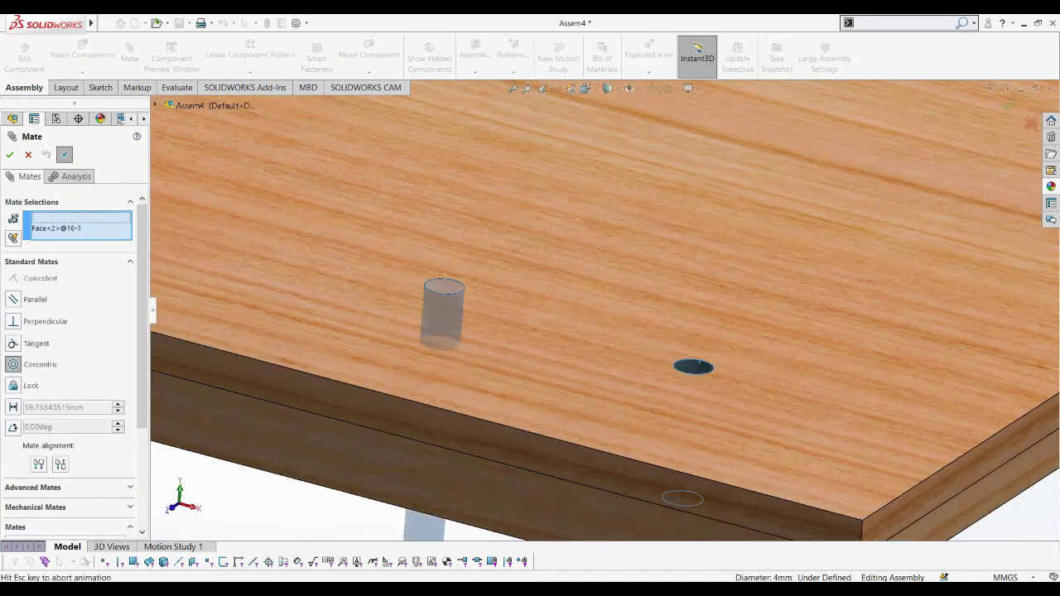
{"action": "left_click", "coordinate": [874, 386]}
{"action": "left_click", "coordinate": [849, 359]}
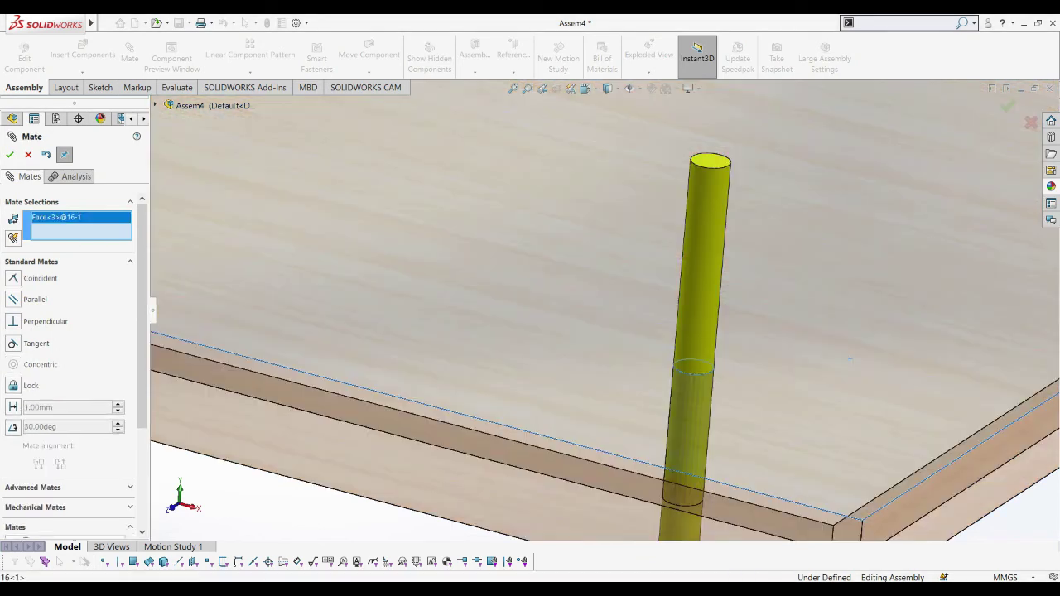
{"action": "left_click", "coordinate": [709, 160]}
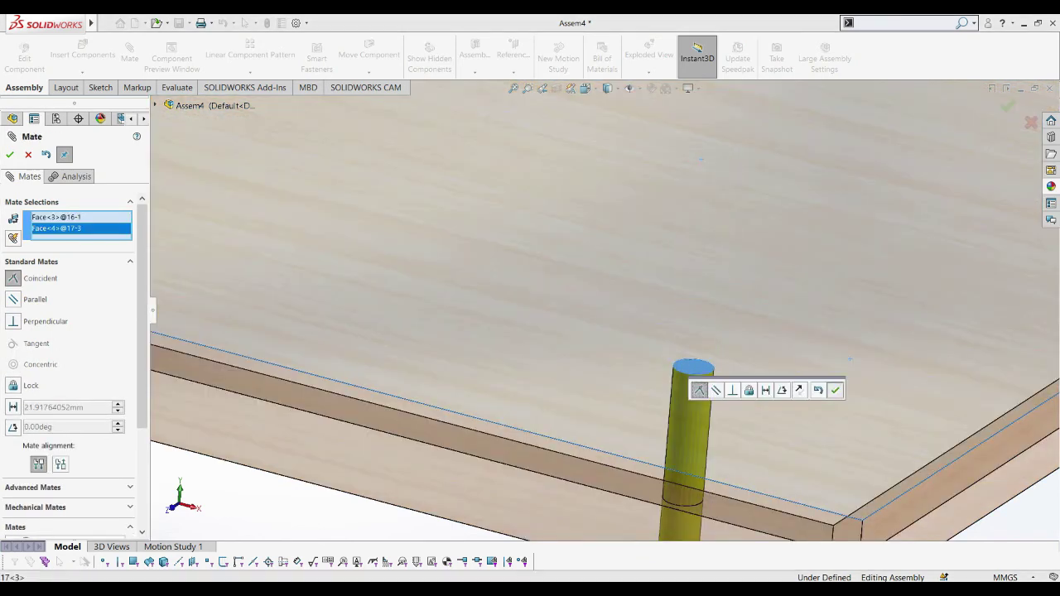
{"action": "left_click", "coordinate": [835, 390]}
{"action": "key", "text": "Escape"}
{"action": "key", "text": "f"}
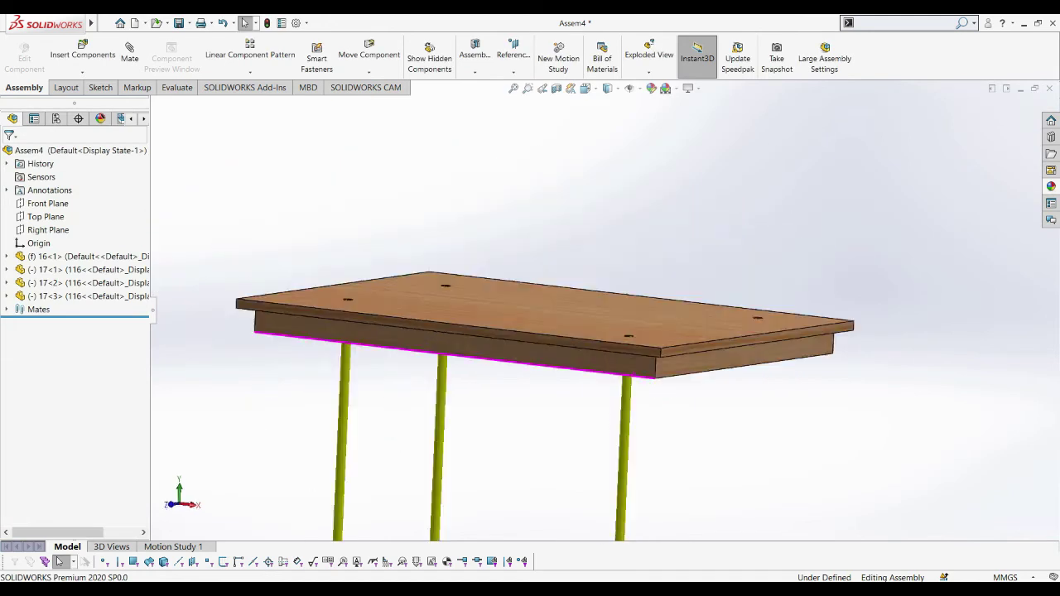
Step: Add a fourth rod, mate it concentric and flush in the last hole
{"action": "left_click", "coordinate": [626, 427]}
{"action": "left_click", "coordinate": [850, 396]}
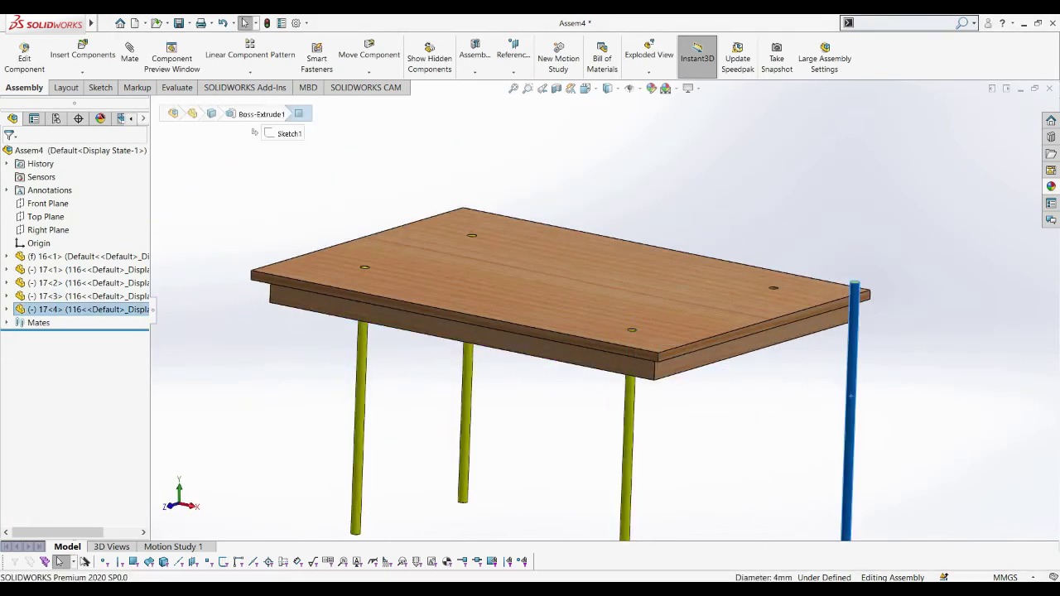
{"action": "key", "text": "m"}
{"action": "scroll", "coordinate": [820, 274], "scroll_direction": "down", "scroll_amount": 5}
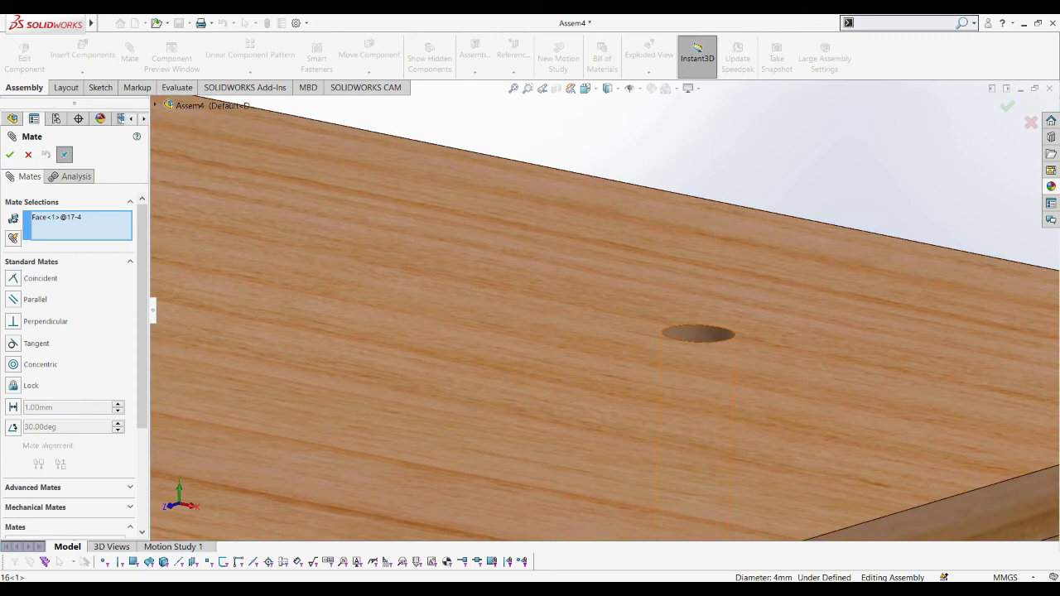
{"action": "left_click", "coordinate": [698, 334]}
{"action": "scroll", "coordinate": [698, 334], "scroll_direction": "up", "scroll_amount": 2}
{"action": "key", "text": "Return"}
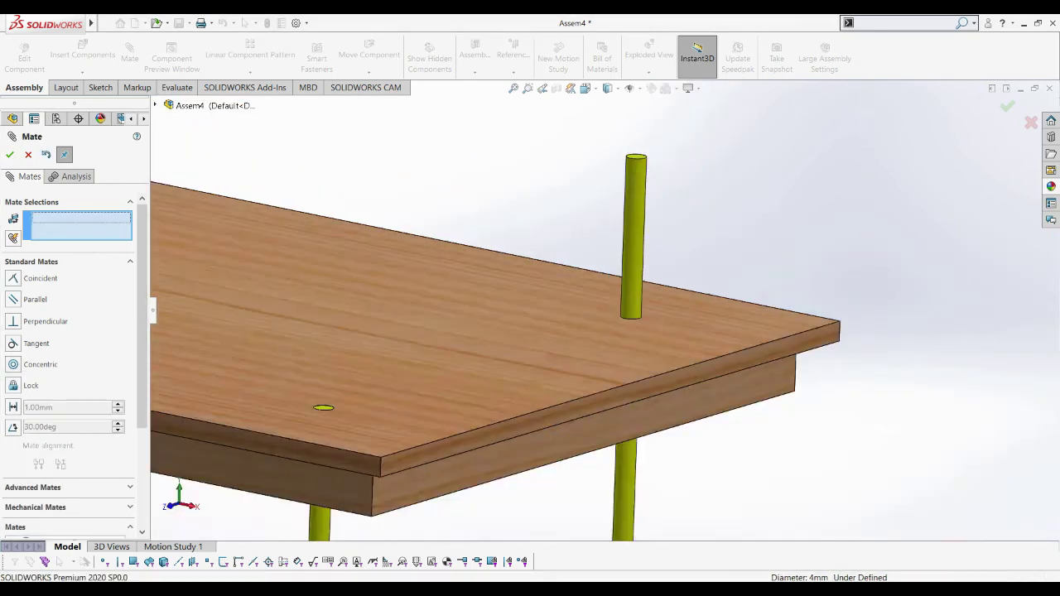
{"action": "scroll", "coordinate": [720, 331], "scroll_direction": "down", "scroll_amount": 5}
{"action": "left_click", "coordinate": [721, 331]}
{"action": "left_click", "coordinate": [721, 332]}
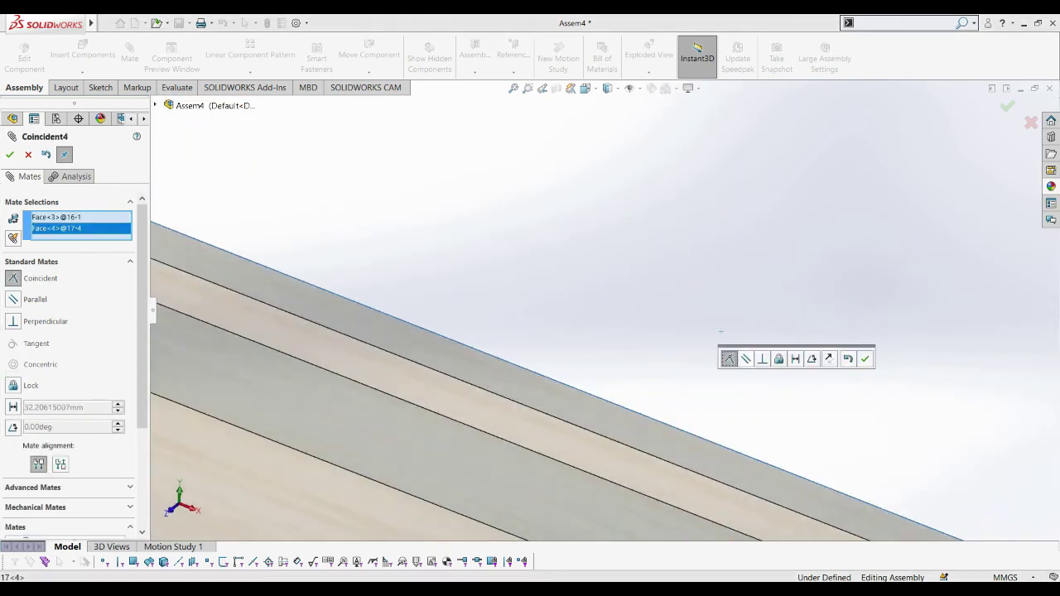
{"action": "left_click", "coordinate": [865, 359]}
{"action": "scroll", "coordinate": [865, 358], "scroll_direction": "up", "scroll_amount": 5}
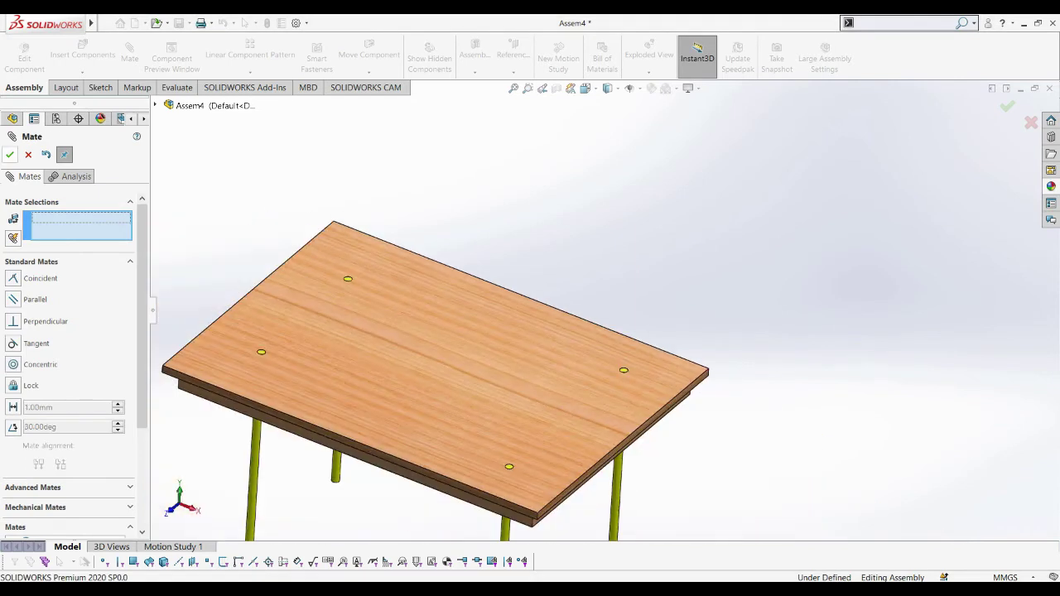
{"action": "key", "text": "Escape"}
Step: Save the table assembly as 104 in july > SUB ASSEMBLY
{"action": "key", "text": "ctrl+s"}
{"action": "left_click", "coordinate": [391, 147]}
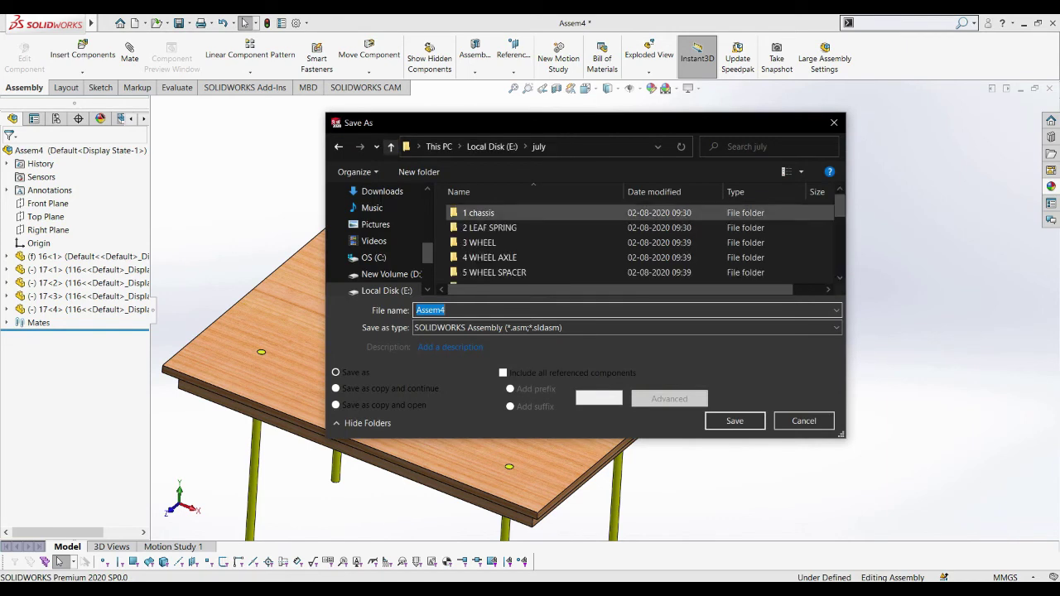
{"action": "double_click", "coordinate": [497, 277]}
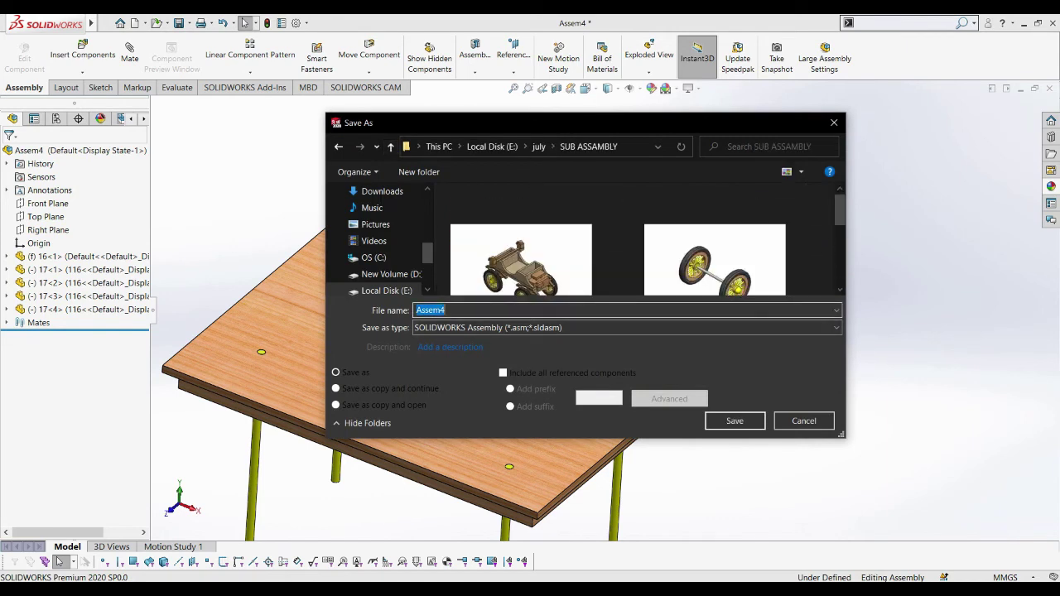
{"action": "type", "text": "104"}
{"action": "key", "text": "Return"}
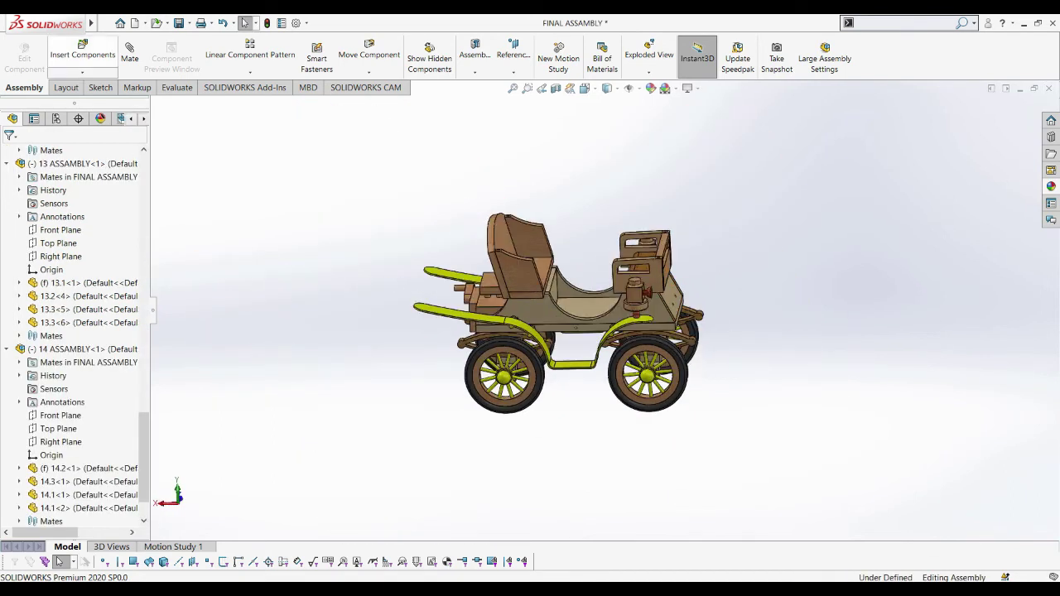
Step: Insert assembly 104 as the roof and place it above the carriage
{"action": "left_click", "coordinate": [82, 52]}
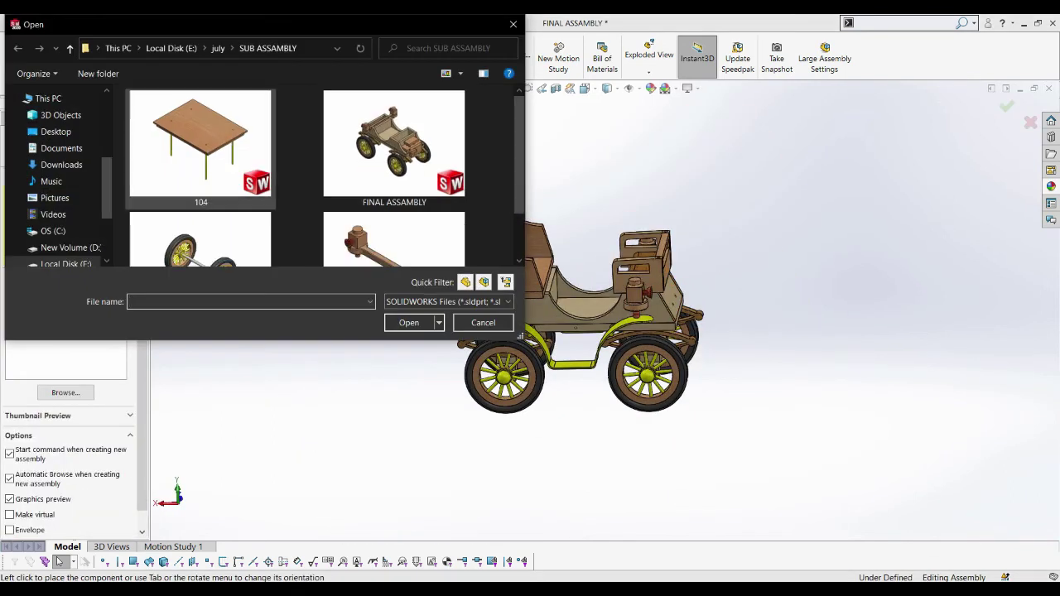
{"action": "key", "text": "Return"}
{"action": "scroll", "coordinate": [622, 207], "scroll_direction": "down", "scroll_amount": 3}
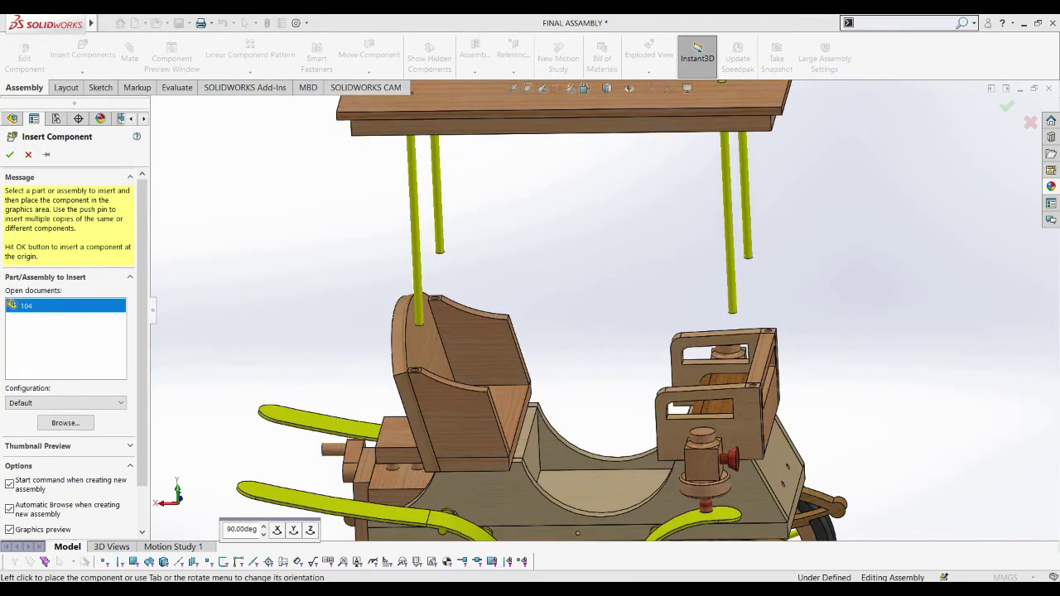
{"action": "left_click", "coordinate": [423, 281]}
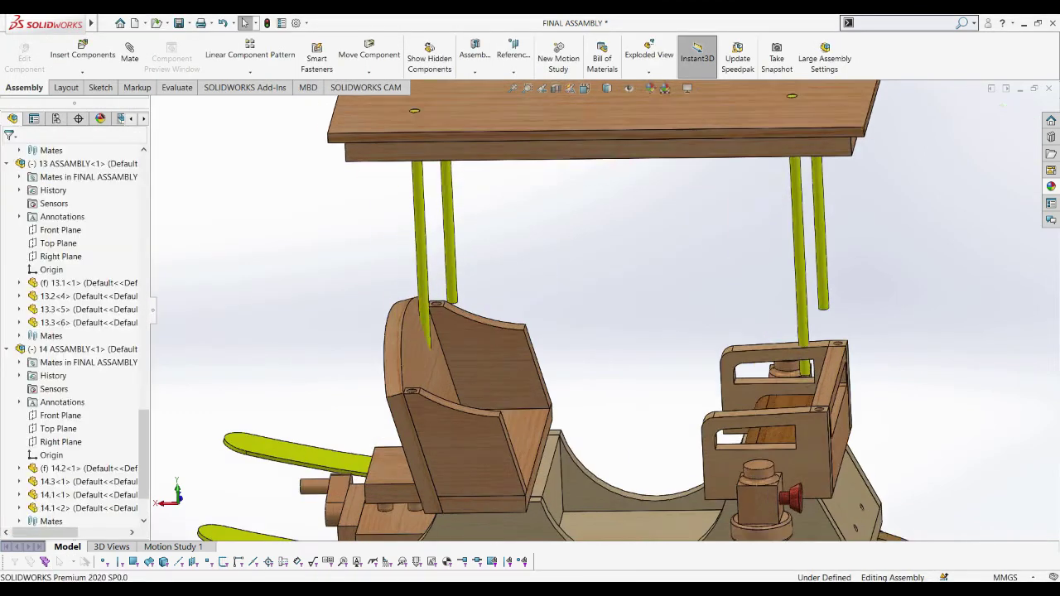
{"action": "scroll", "coordinate": [419, 277], "scroll_direction": "down", "scroll_amount": 3}
Step: Select a roof rod and centre it in the chair-corner hole with a mate
{"action": "left_click", "coordinate": [431, 292]}
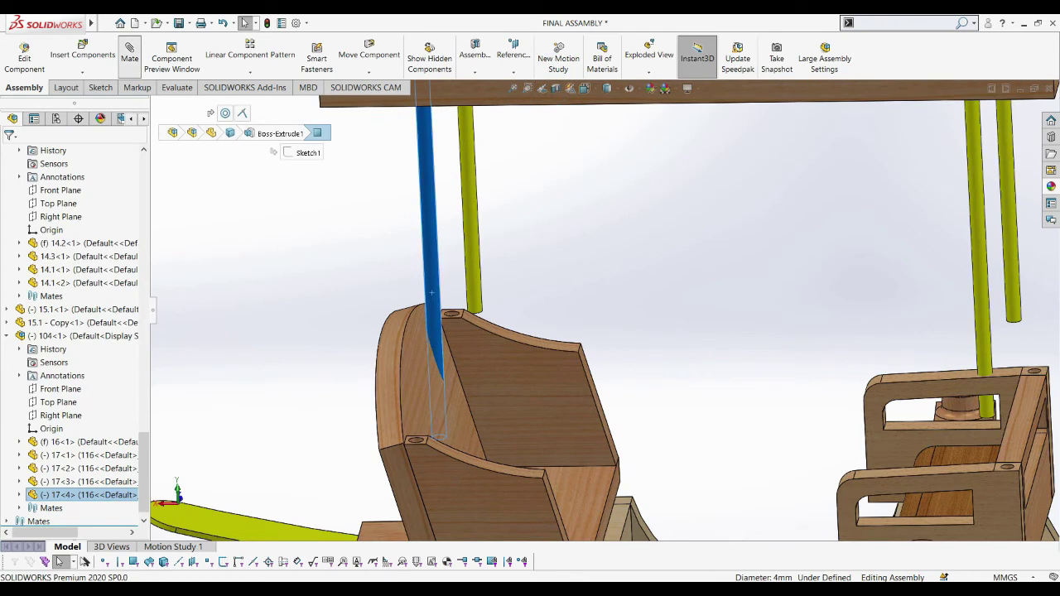
{"action": "key", "text": "m"}
{"action": "scroll", "coordinate": [421, 319], "scroll_direction": "down", "scroll_amount": 6}
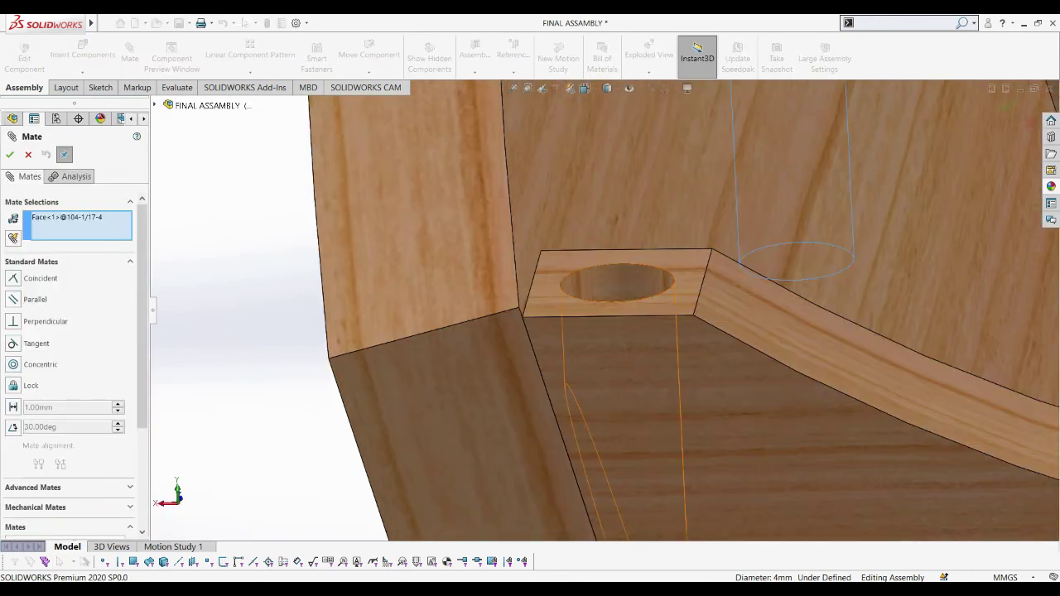
{"action": "left_click", "coordinate": [617, 283]}
{"action": "left_click", "coordinate": [767, 332]}
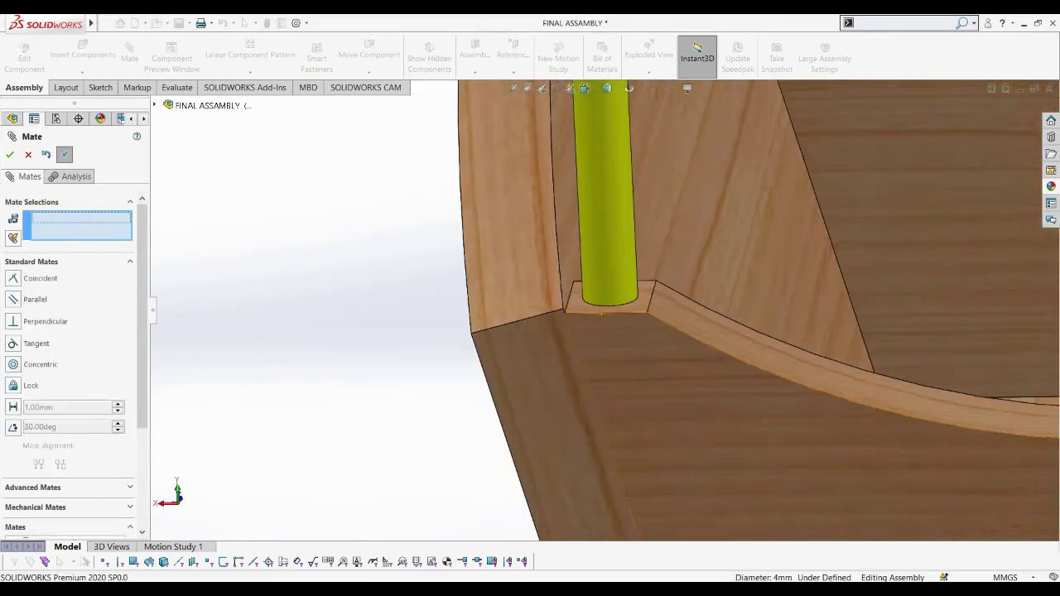
{"action": "scroll", "coordinate": [630, 323], "scroll_direction": "up", "scroll_amount": 6}
{"action": "scroll", "coordinate": [680, 328], "scroll_direction": "up", "scroll_amount": 4}
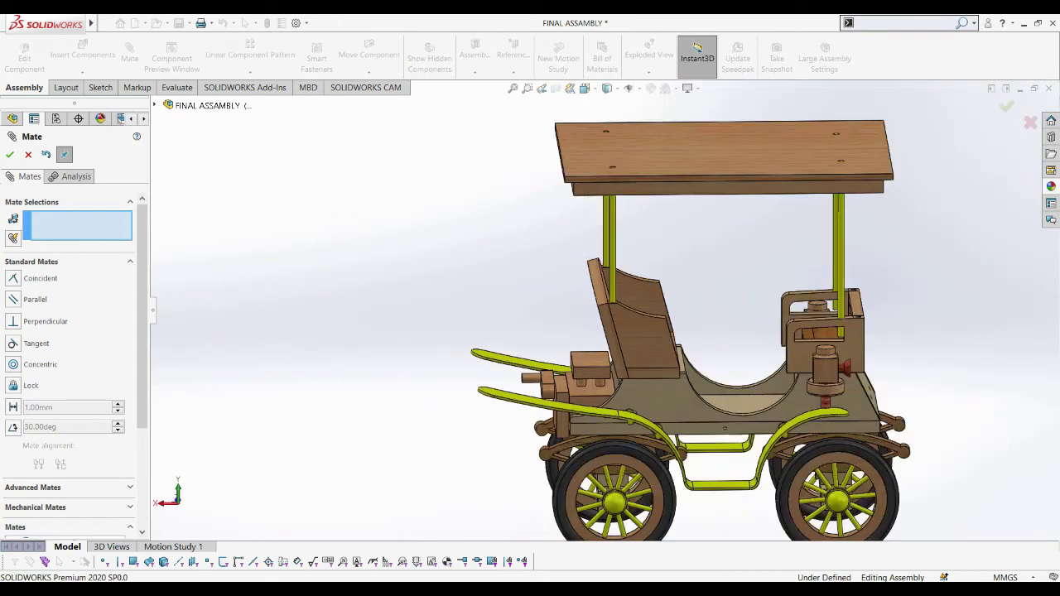
{"action": "scroll", "coordinate": [808, 323], "scroll_direction": "down", "scroll_amount": 2}
{"action": "scroll", "coordinate": [808, 323], "scroll_direction": "down", "scroll_amount": 3}
{"action": "scroll", "coordinate": [808, 323], "scroll_direction": "down", "scroll_amount": 3}
Step: Mate the rod's cylindrical face concentric with the rear box hole and finish mating
{"action": "left_click", "coordinate": [800, 274]}
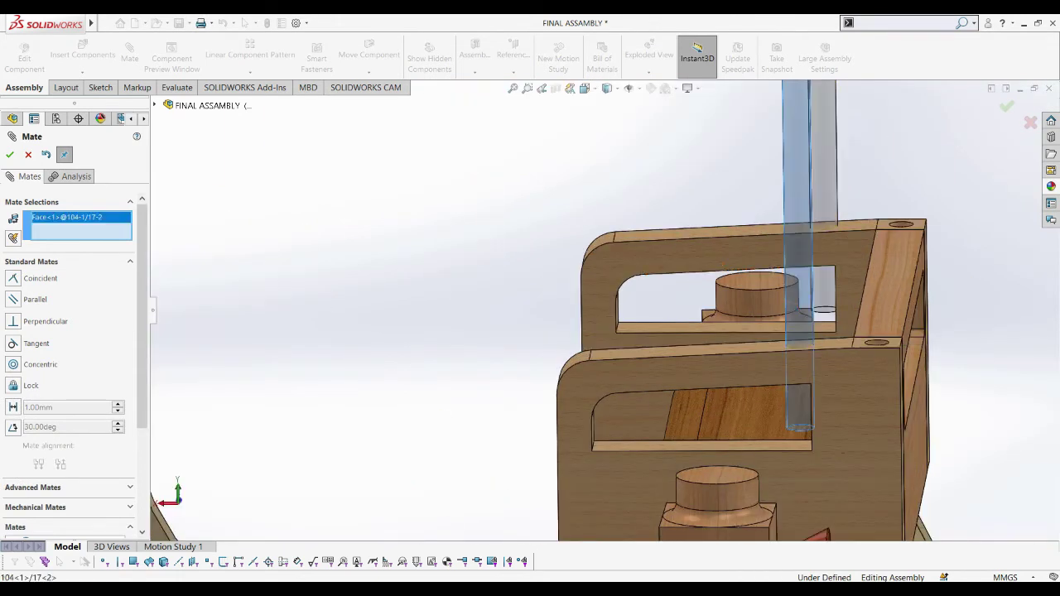
{"action": "scroll", "coordinate": [869, 340], "scroll_direction": "down", "scroll_amount": 4}
{"action": "scroll", "coordinate": [853, 336], "scroll_direction": "down", "scroll_amount": 2}
{"action": "left_click", "coordinate": [879, 327]}
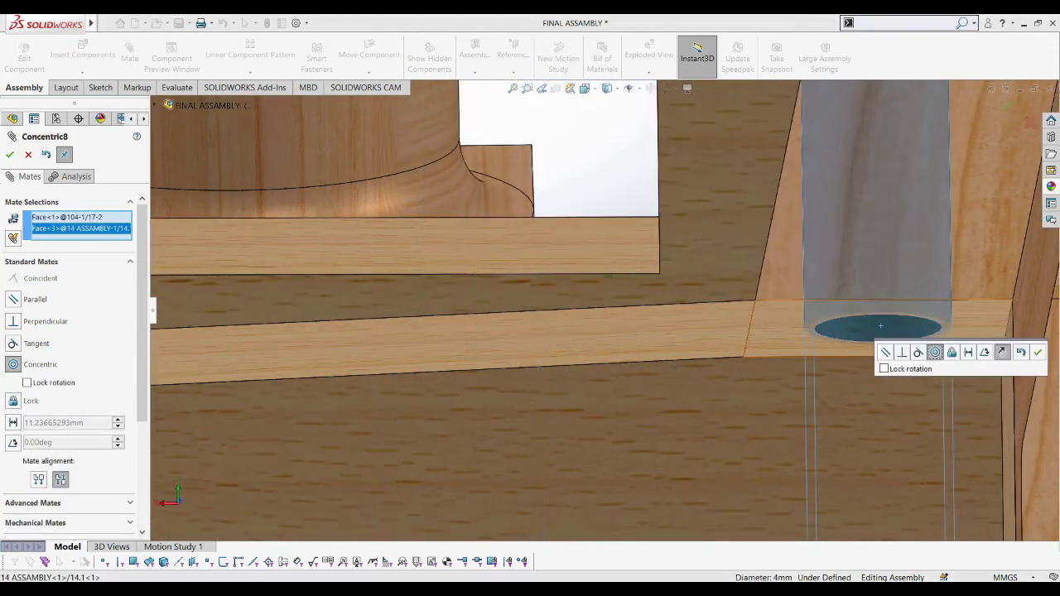
{"action": "left_click", "coordinate": [1037, 352]}
{"action": "scroll", "coordinate": [1038, 352], "scroll_direction": "up", "scroll_amount": 3}
{"action": "scroll", "coordinate": [1038, 352], "scroll_direction": "up", "scroll_amount": 2}
{"action": "scroll", "coordinate": [1038, 352], "scroll_direction": "up", "scroll_amount": 2}
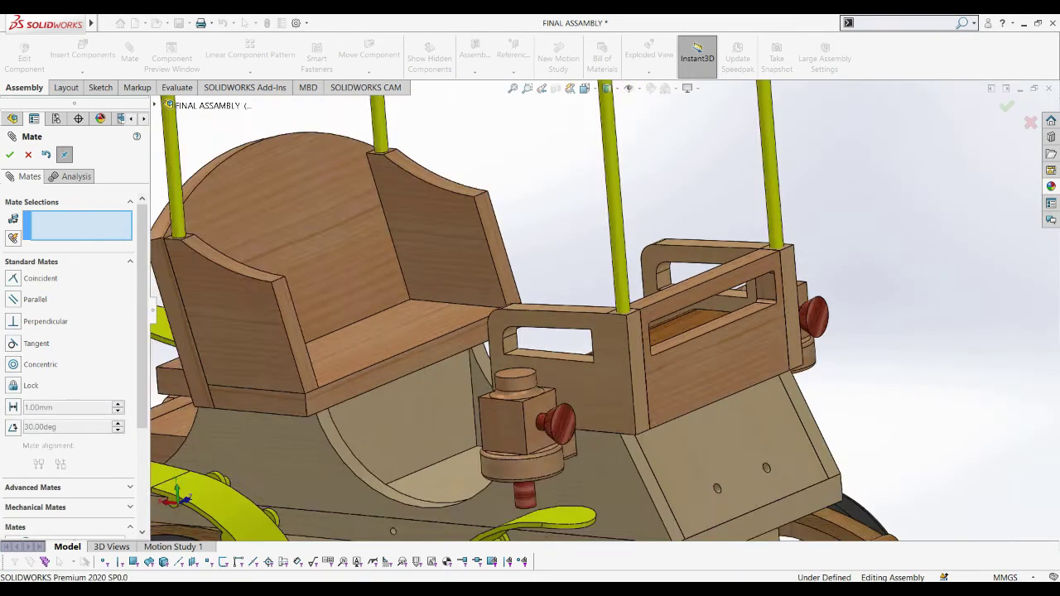
{"action": "scroll", "coordinate": [1037, 353], "scroll_direction": "up", "scroll_amount": 2}
{"action": "scroll", "coordinate": [530, 311], "scroll_direction": "up", "scroll_amount": 3}
{"action": "key", "text": "Escape"}
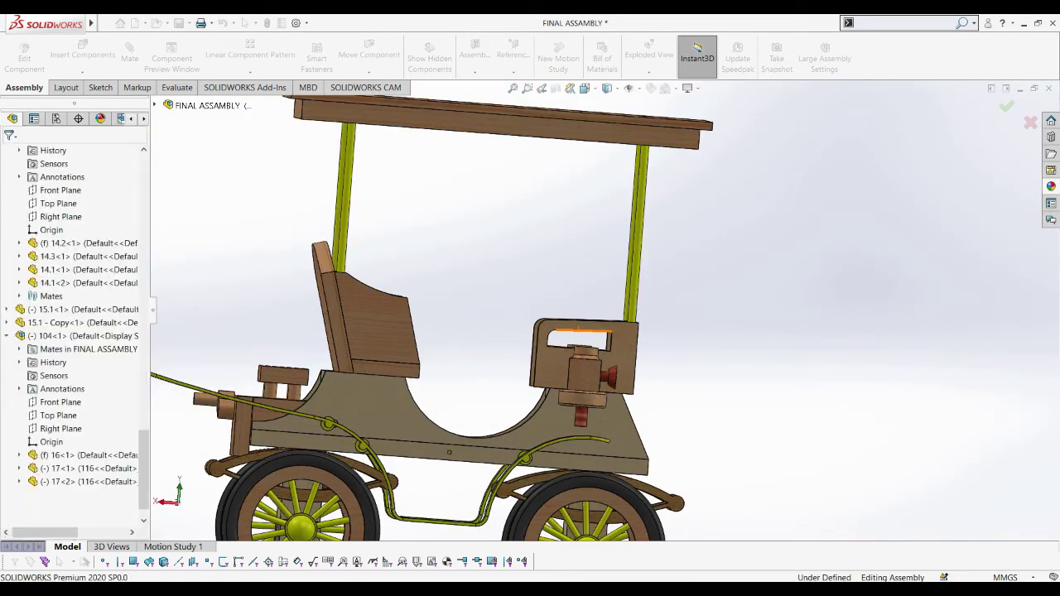
Step: Fit the carriage in view and shift the seat slightly left
{"action": "key", "text": "f"}
{"action": "scroll", "coordinate": [338, 381], "scroll_direction": "down", "scroll_amount": 3}
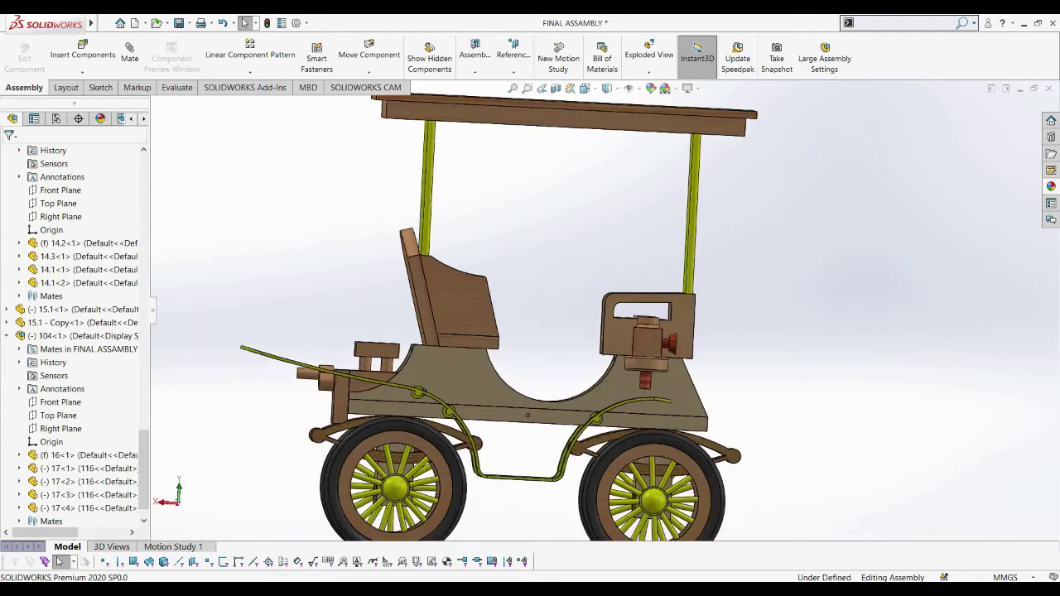
{"action": "scroll", "coordinate": [338, 381], "scroll_direction": "down", "scroll_amount": 3}
{"action": "left_click_drag", "start_coordinate": [636, 266], "coordinate": [617, 265]}
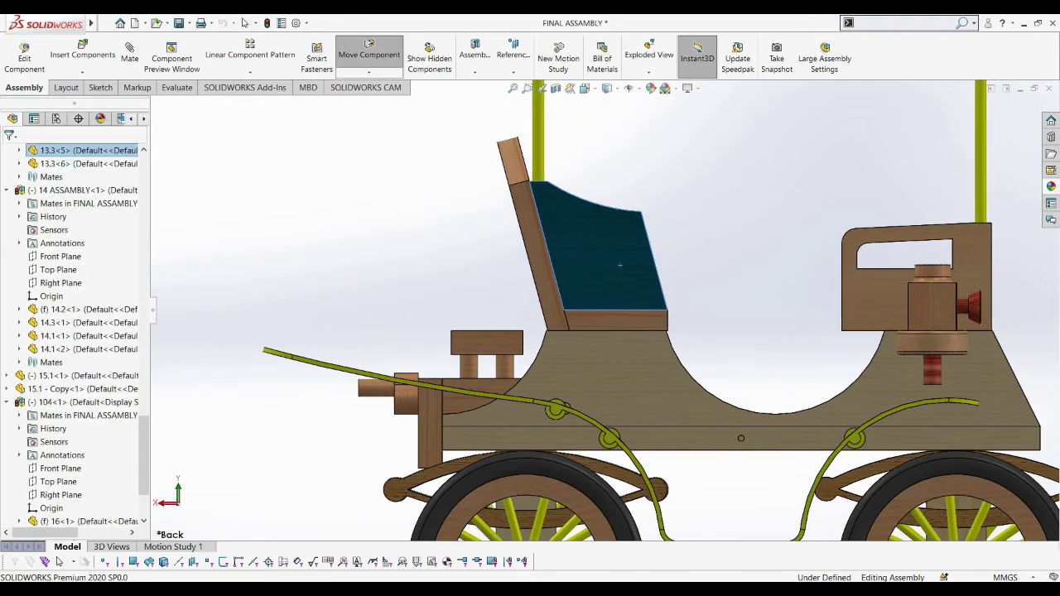
Step: Fit the whole carriage in view and apply the Plain White scene
{"action": "key", "text": "f"}
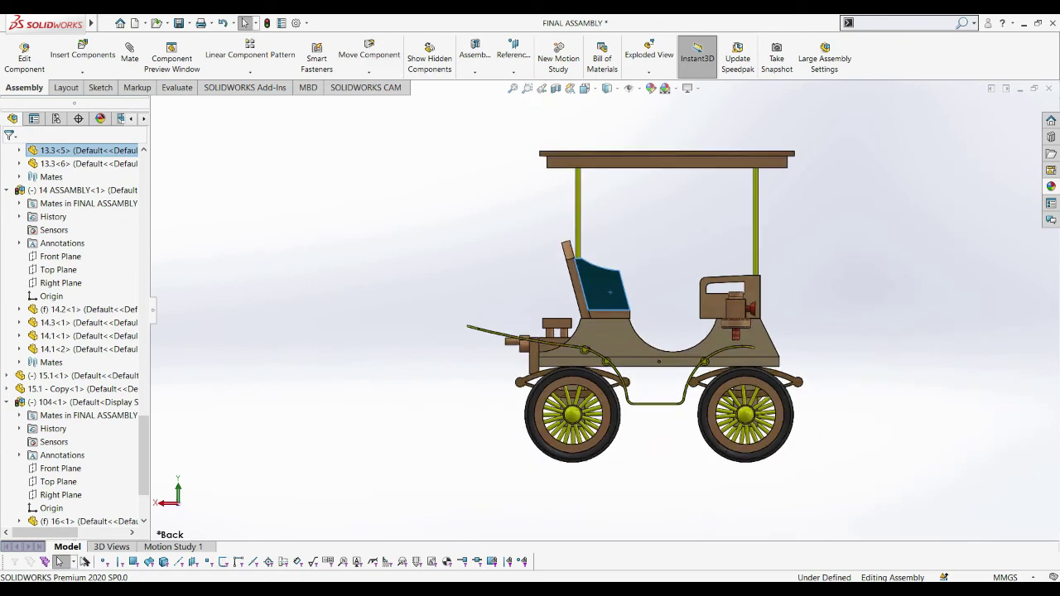
{"action": "key", "text": "Escape"}
{"action": "key", "text": "ctrl+7"}
{"action": "scroll", "coordinate": [617, 348], "scroll_direction": "down", "scroll_amount": 3}
{"action": "key", "text": "f"}
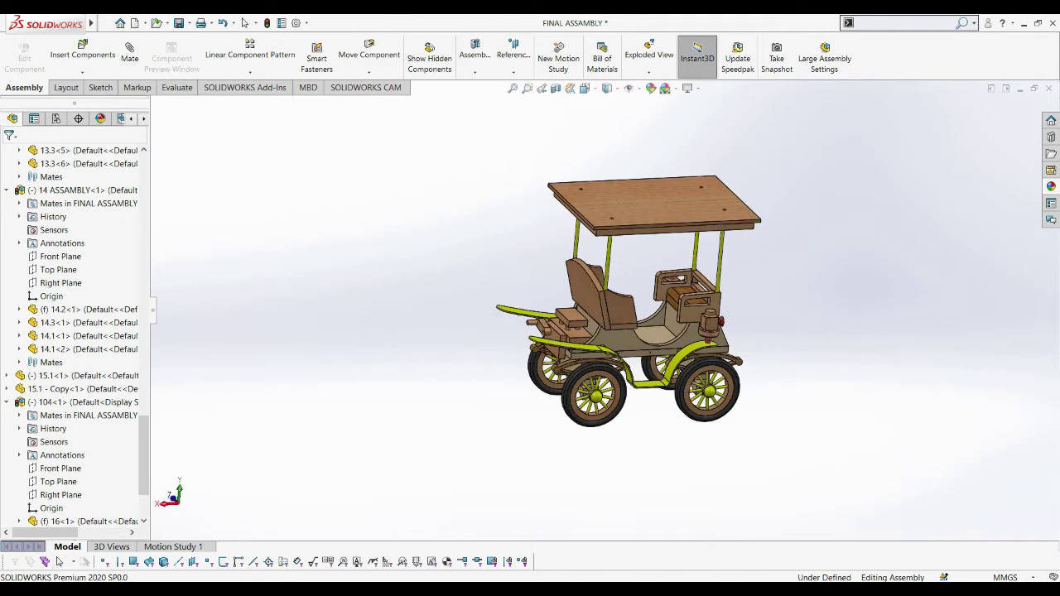
{"action": "mouse_move", "coordinate": [655, 284]}
{"action": "middle_mouse_down"}
{"action": "mouse_move", "coordinate": [627, 388]}
{"action": "mouse_move", "coordinate": [643, 380]}
{"action": "middle_mouse_up"}
{"action": "left_click", "coordinate": [666, 88]}
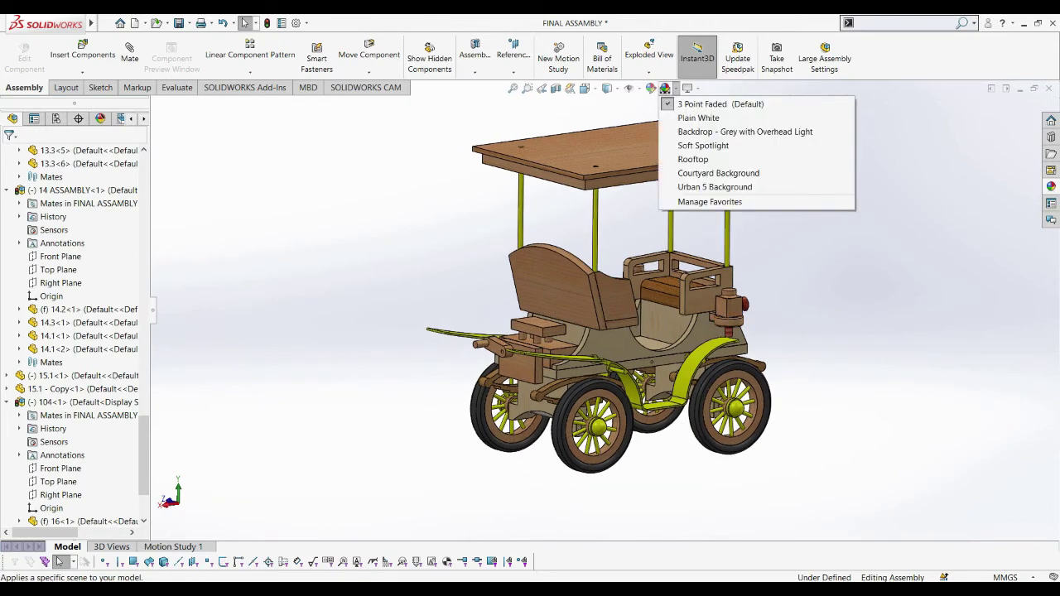
{"action": "left_click", "coordinate": [704, 118]}
{"action": "middle_click_drag", "start_coordinate": [530, 381], "coordinate": [530, 348]}
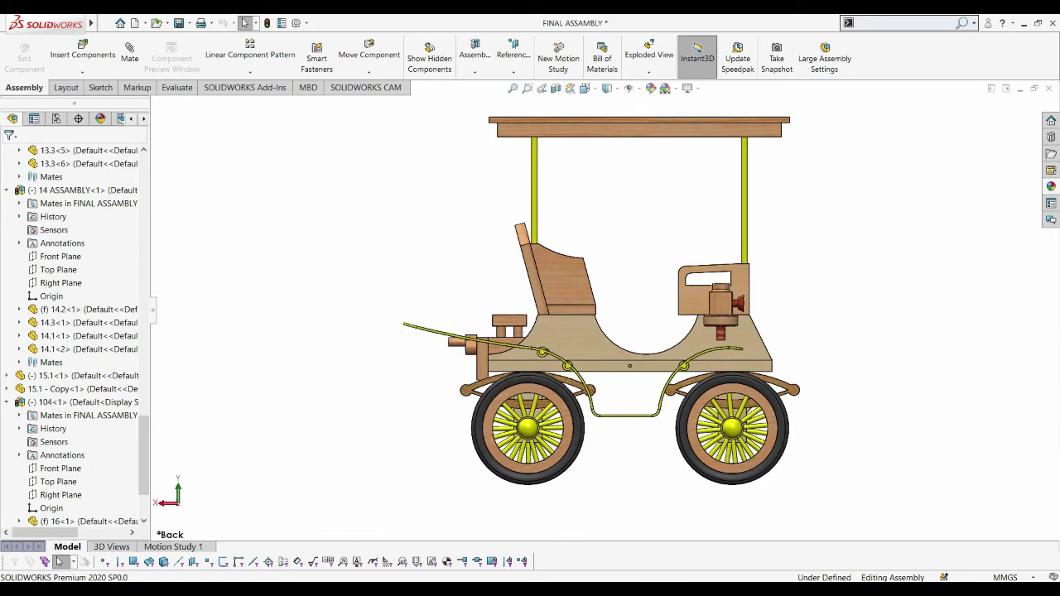
Step: Switch the display to Wireframe, then to Shaded With Edges
{"action": "left_click", "coordinate": [608, 166]}
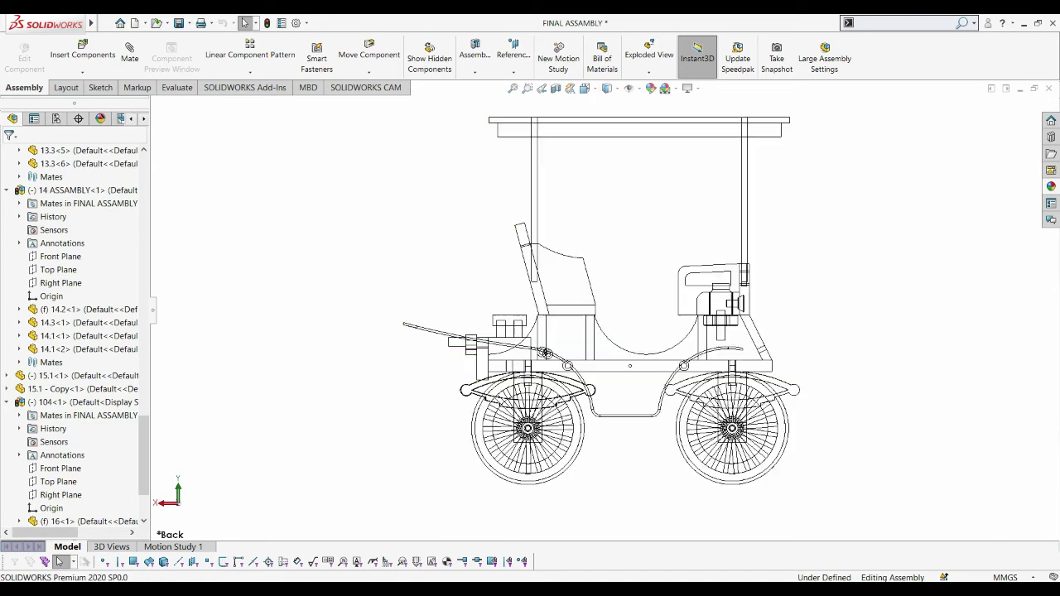
{"action": "left_click_drag", "start_coordinate": [651, 135], "coordinate": [651, 133]}
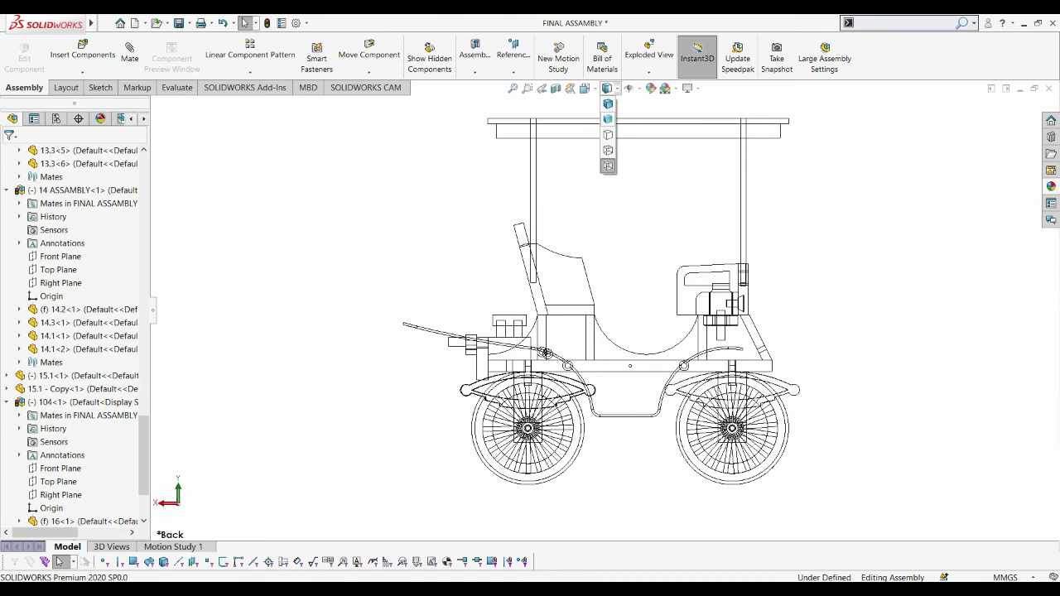
{"action": "left_click", "coordinate": [608, 104]}
Step: Inspect the carriage from isometric, low front, side, top and rear three-quarter angles
{"action": "key", "text": "ctrl+7"}
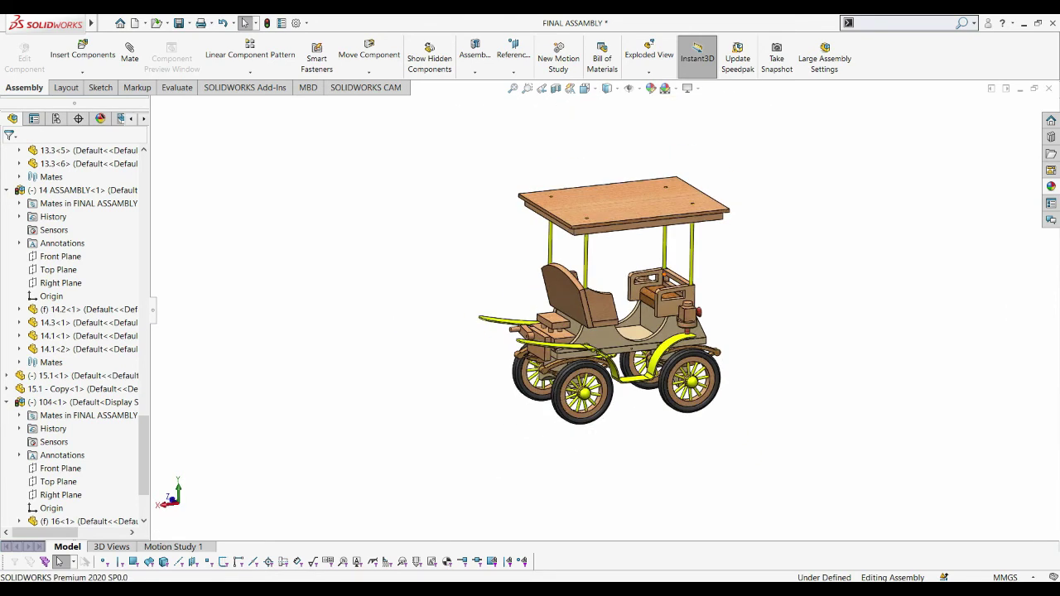
{"action": "key", "text": "ctrl+7"}
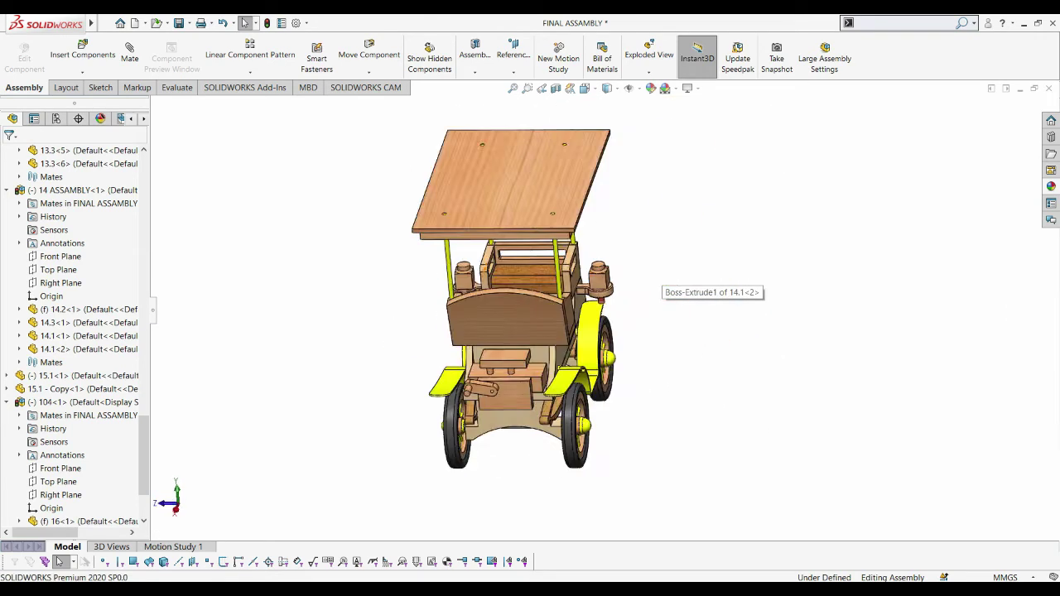
{"action": "key", "text": "Up"}
{"action": "key", "text": "Up"}
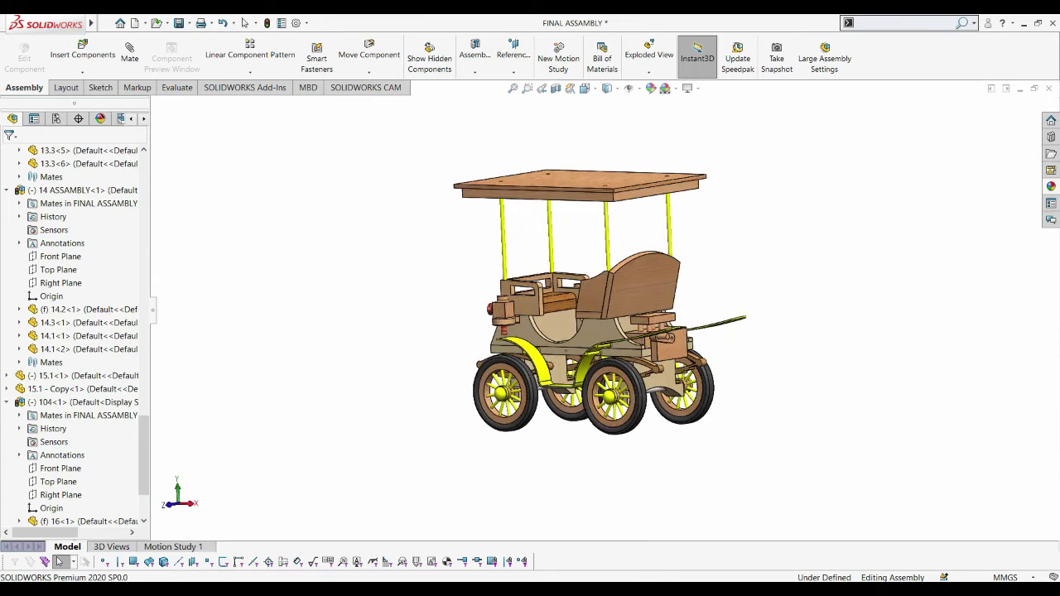
{"action": "key", "text": "Up"}
{"action": "key", "text": "Left"}
{"action": "key", "text": "Left"}
{"action": "key", "text": "Left"}
{"action": "key", "text": "Left"}
{"action": "key", "text": "Left"}
{"action": "key", "text": "Left"}
{"action": "key", "text": "Left"}
{"action": "key", "text": "Left"}
{"action": "key", "text": "Left"}
{"action": "key", "text": "Left"}
{"action": "key", "text": "Left"}
{"action": "key", "text": "Down"}
{"action": "key", "text": "Right"}
{"action": "key", "text": "Right"}
{"action": "key", "text": "Left"}
{"action": "key", "text": "Left"}
{"action": "key", "text": "Up"}
{"action": "key", "text": "Down"}
{"action": "key", "text": "Left"}
{"action": "key", "text": "Left"}
{"action": "key", "text": "Left"}
{"action": "key", "text": "shift+z"}
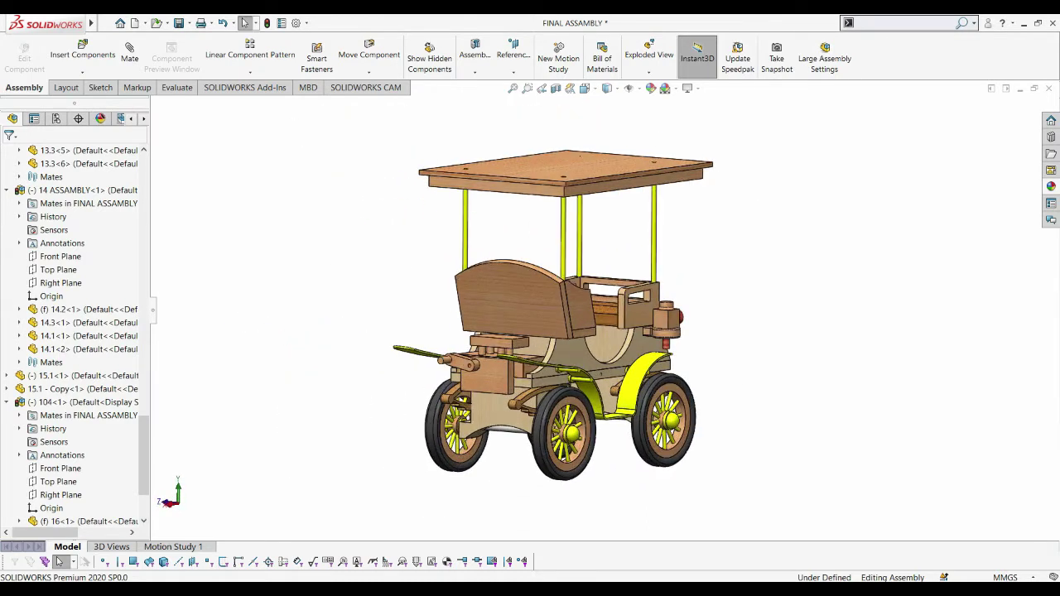
{"action": "key", "text": "Left"}
{"action": "key", "text": "Left"}
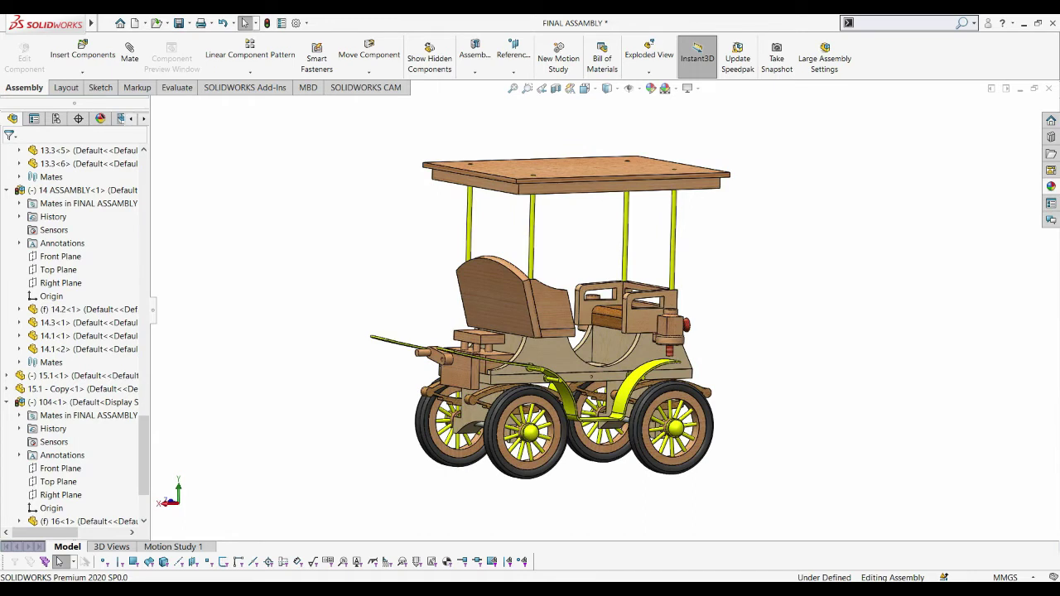
{"action": "key", "text": "super"}
Step: Launch Snipping Tool and capture a snip framing the carriage
{"action": "type", "text": "snip"}
{"action": "key", "text": "Return"}
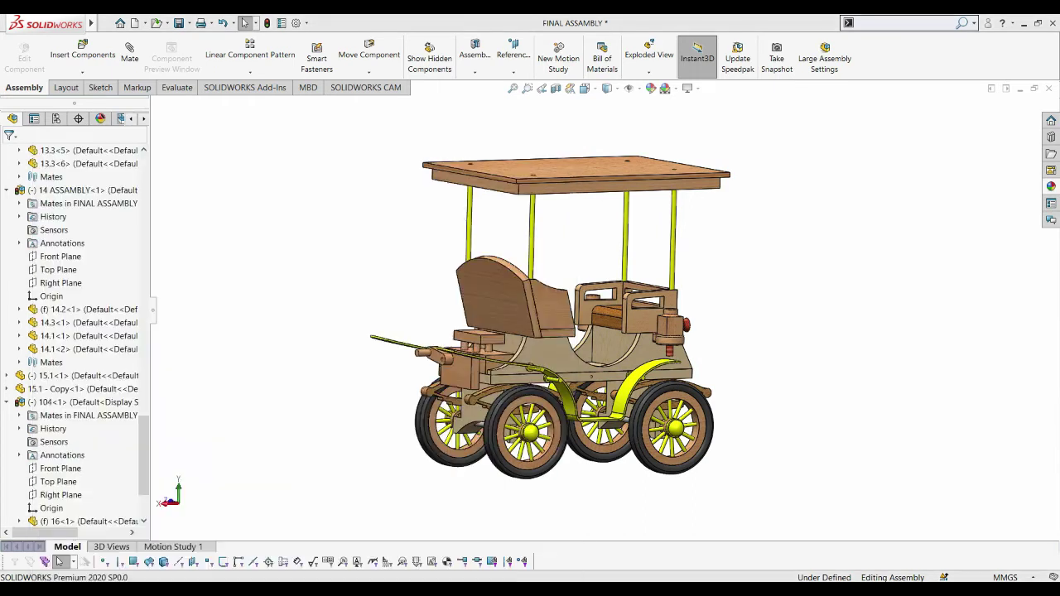
{"action": "left_click", "coordinate": [420, 236]}
{"action": "left_click_drag", "start_coordinate": [365, 124], "coordinate": [763, 486]}
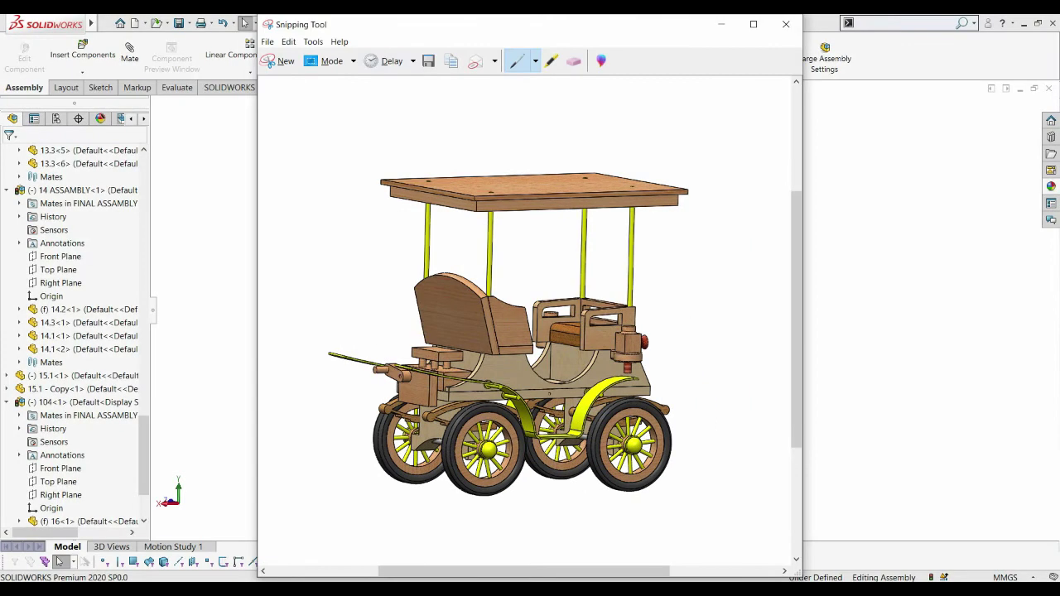
Step: Save the snip as PNG '1' in E: > july > SUB ASSAMBLY and close Snipping Tool
{"action": "left_click", "coordinate": [428, 61]}
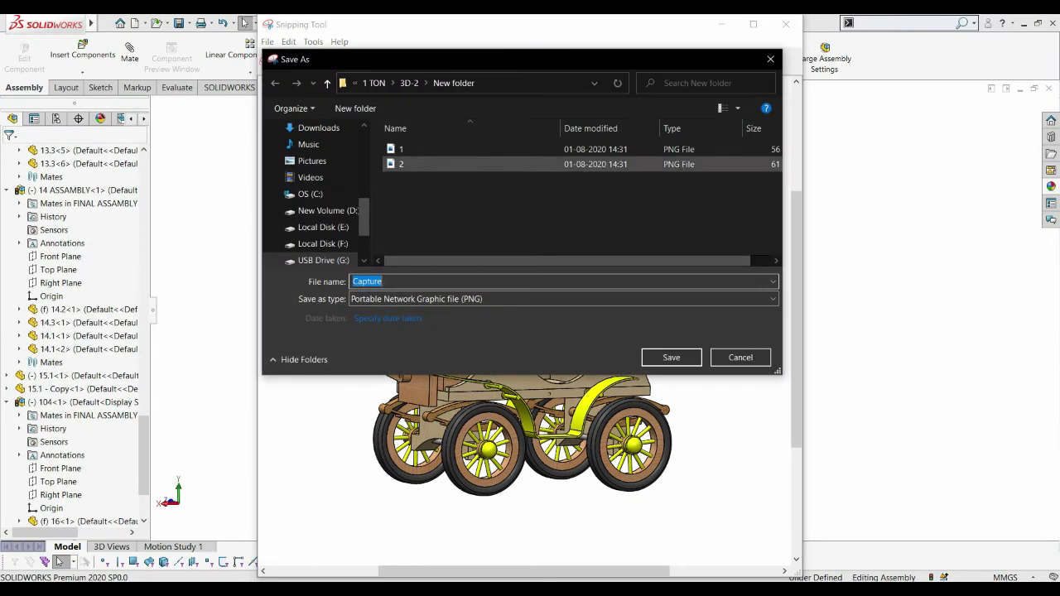
{"action": "key", "text": "alt+Up"}
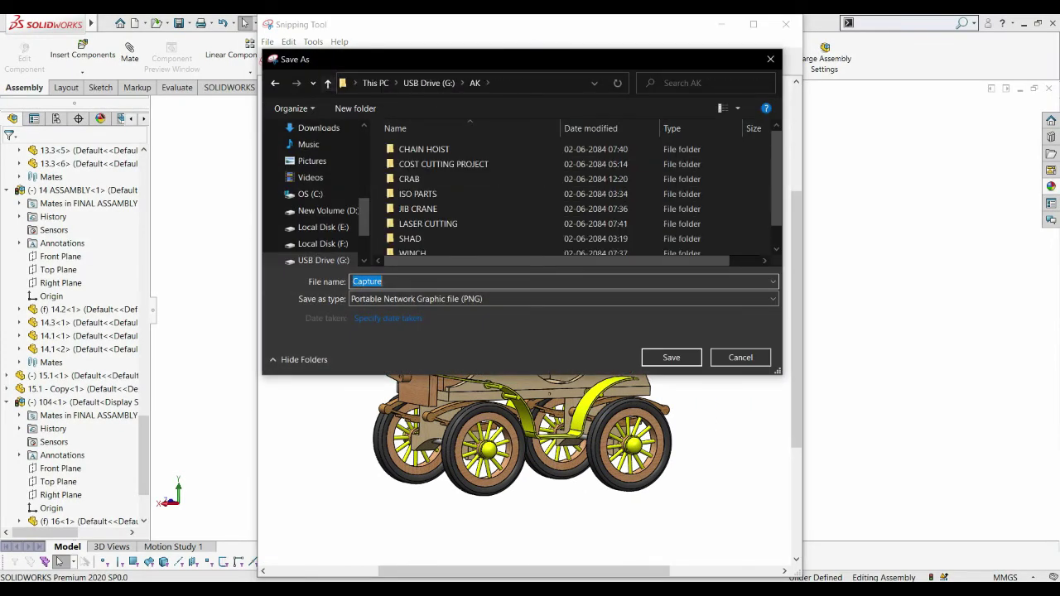
{"action": "key", "text": "alt+Up"}
{"action": "key", "text": "alt+Up"}
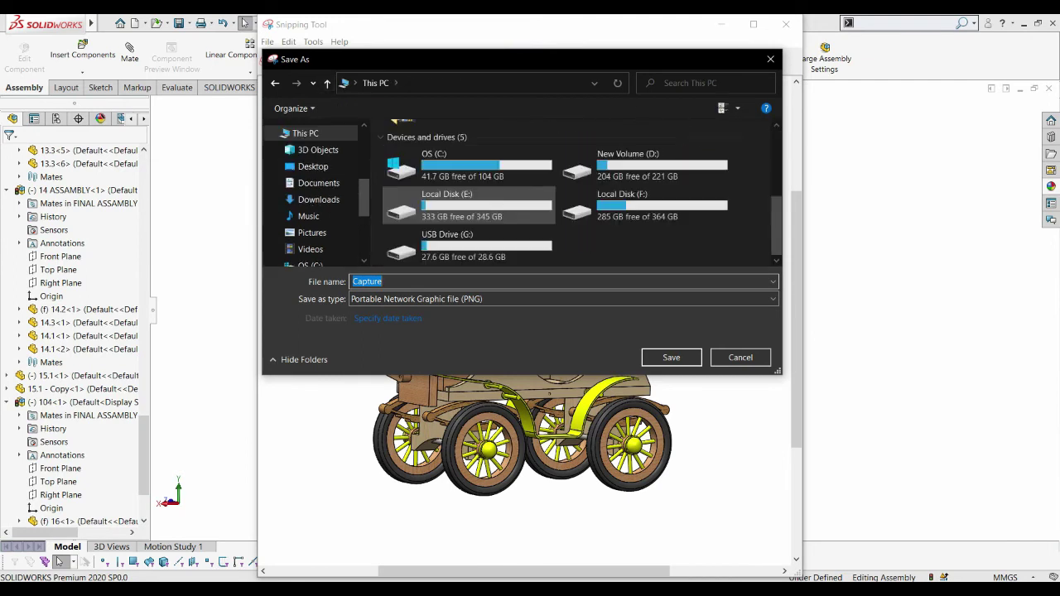
{"action": "double_click", "coordinate": [448, 199]}
{"action": "left_click", "coordinate": [405, 179]}
{"action": "key", "text": "Return"}
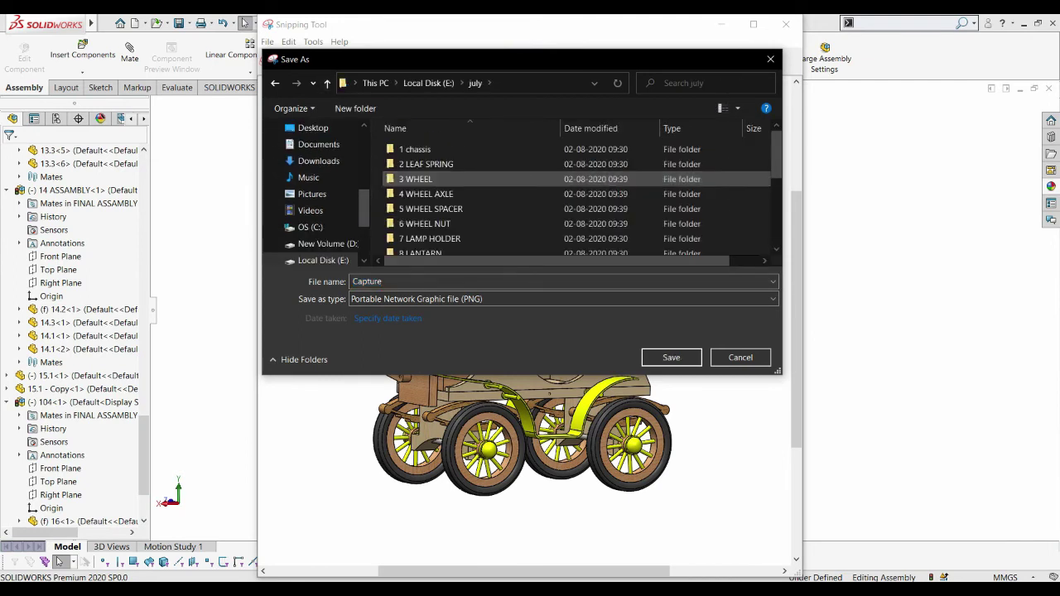
{"action": "key", "text": "End"}
{"action": "key", "text": "Return"}
{"action": "type", "text": "1"}
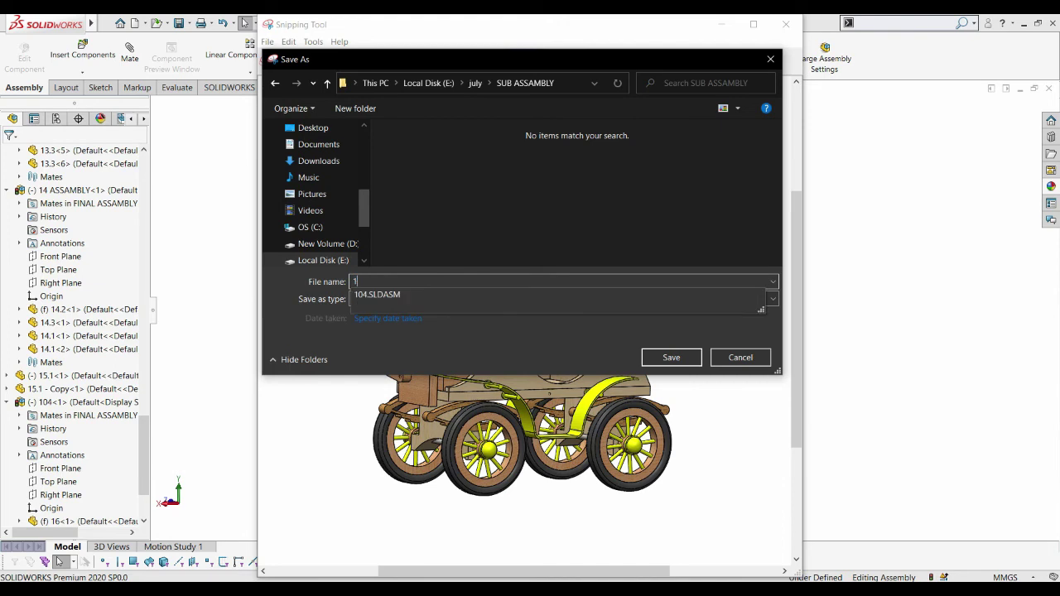
{"action": "key", "text": "Return"}
{"action": "left_click", "coordinate": [786, 24]}
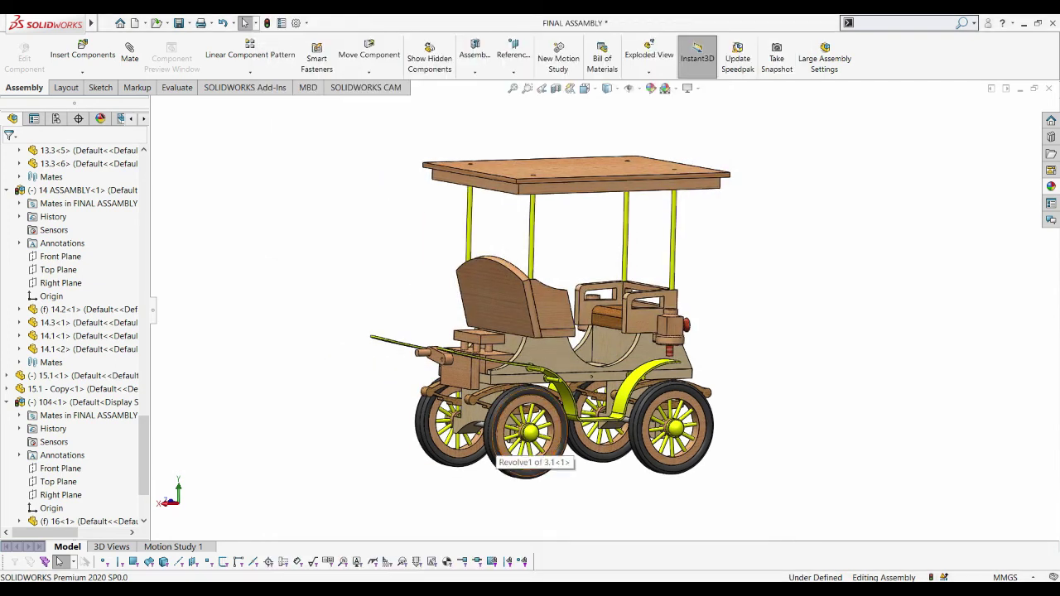
Step: Insert the hand-brake lever part from the 11 - HAND BRAKE folder beside the carriage
{"action": "scroll", "coordinate": [580, 348], "scroll_direction": "down", "scroll_amount": 2}
{"action": "scroll", "coordinate": [580, 348], "scroll_direction": "down", "scroll_amount": 2}
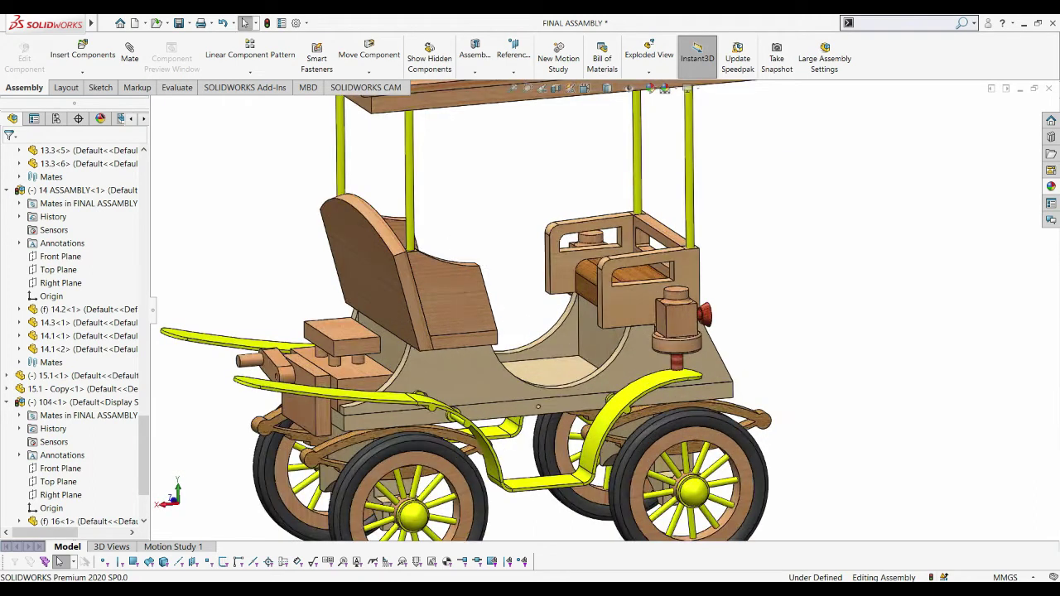
{"action": "scroll", "coordinate": [580, 348], "scroll_direction": "down", "scroll_amount": 2}
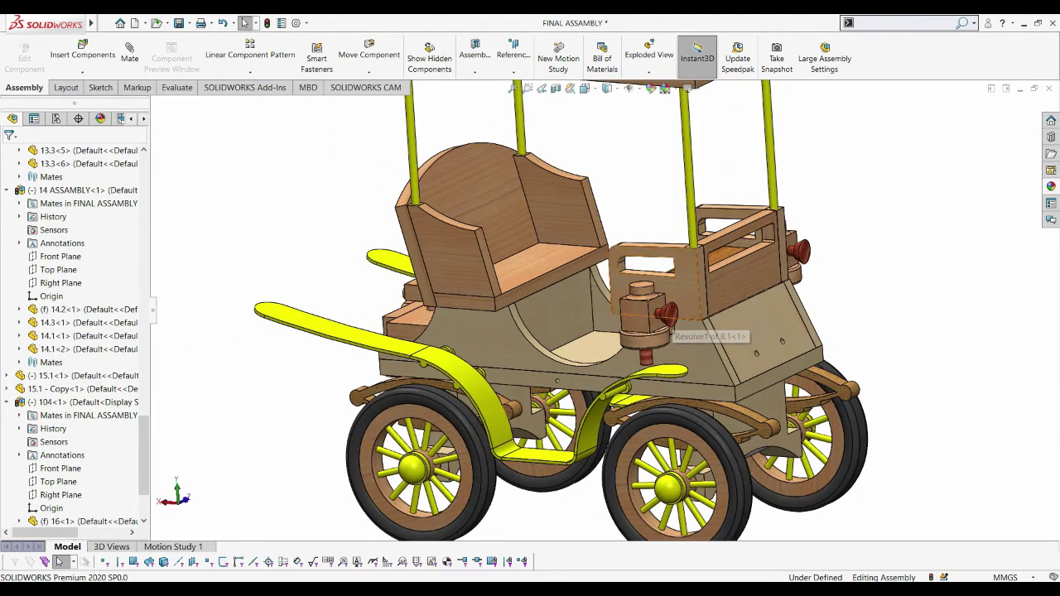
{"action": "scroll", "coordinate": [845, 368], "scroll_direction": "down", "scroll_amount": 2}
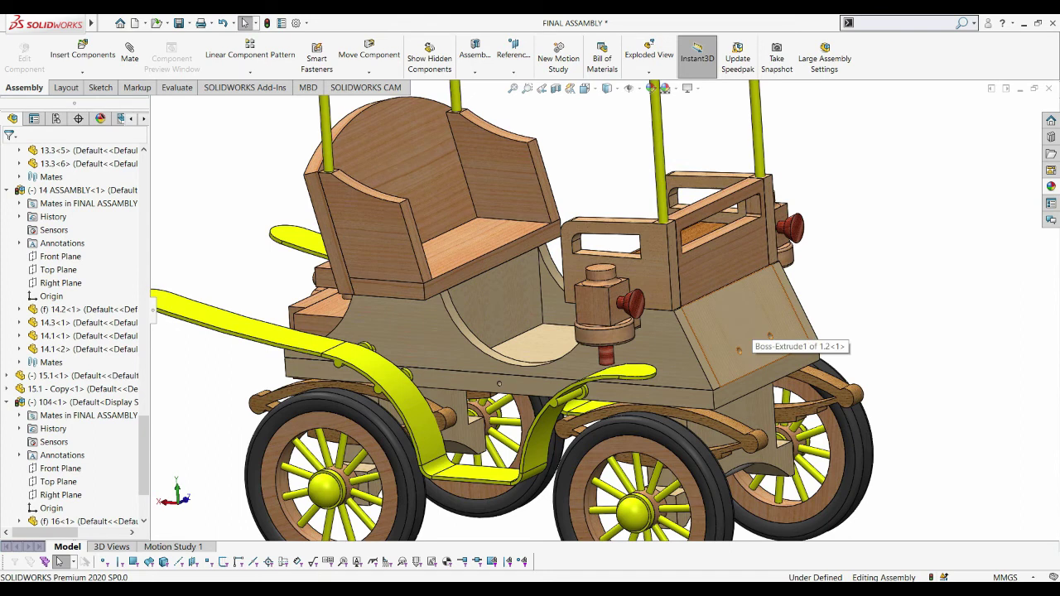
{"action": "mouse_move", "coordinate": [750, 342]}
{"action": "middle_mouse_down"}
{"action": "mouse_move", "coordinate": [725, 324]}
{"action": "mouse_move", "coordinate": [724, 348]}
{"action": "middle_mouse_up"}
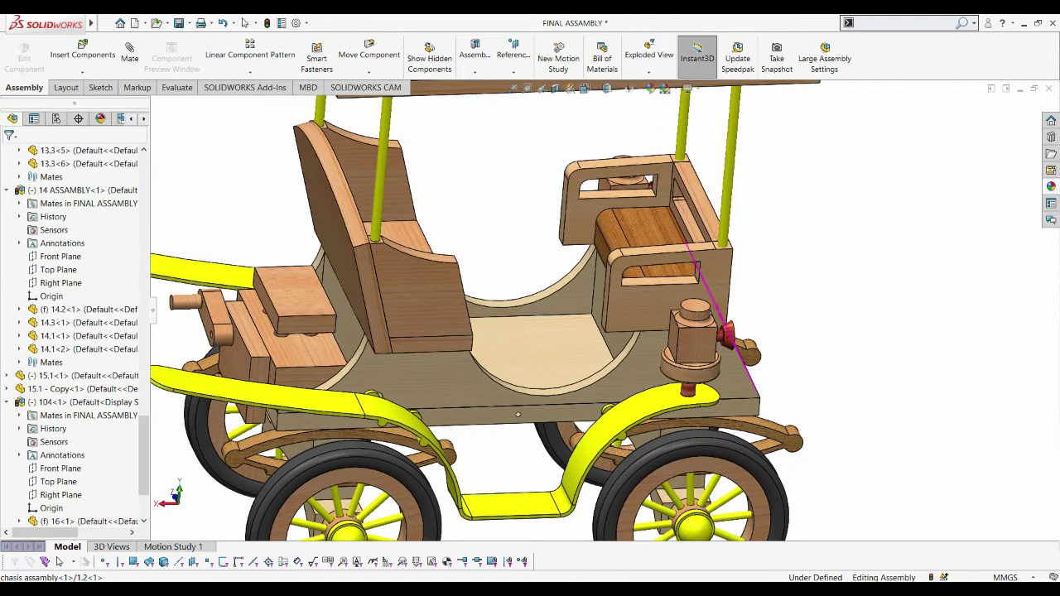
{"action": "scroll", "coordinate": [616, 416], "scroll_direction": "down", "scroll_amount": 2}
{"action": "scroll", "coordinate": [616, 416], "scroll_direction": "down", "scroll_amount": 2}
{"action": "scroll", "coordinate": [616, 416], "scroll_direction": "down", "scroll_amount": 2}
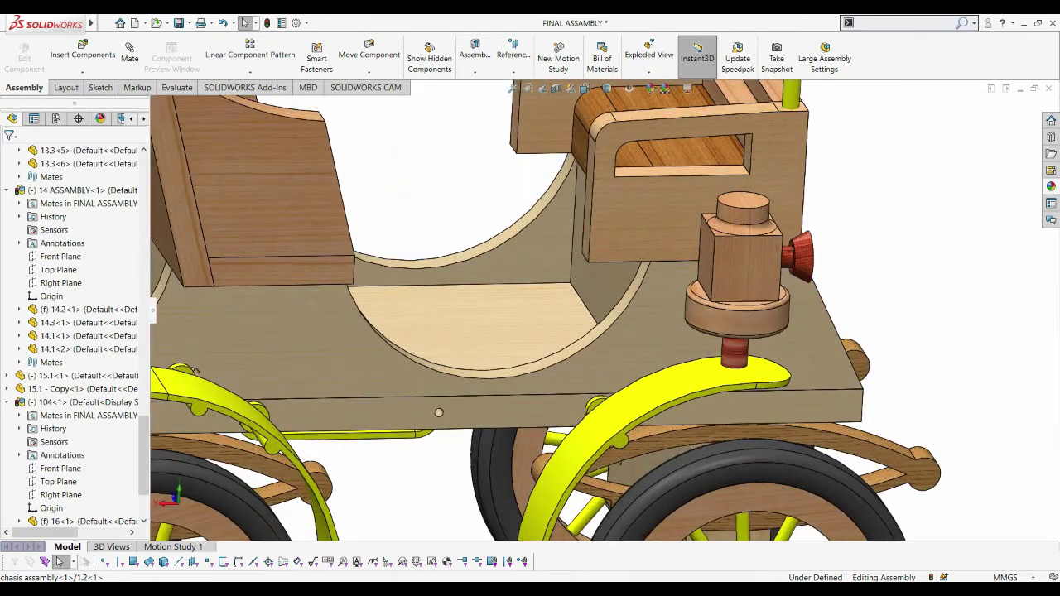
{"action": "left_click", "coordinate": [82, 50]}
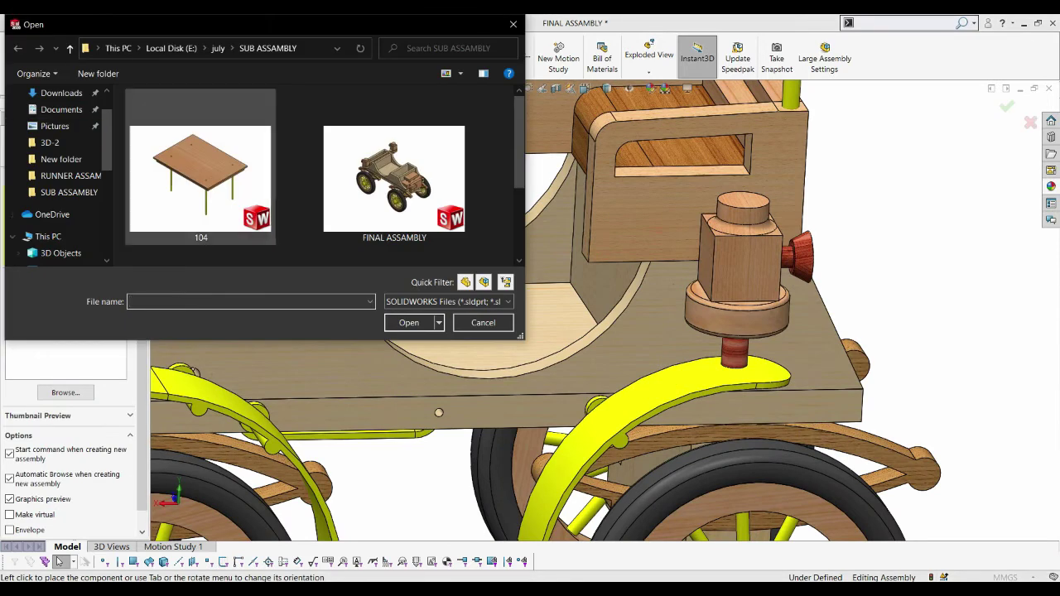
{"action": "left_click", "coordinate": [69, 48]}
{"action": "scroll", "coordinate": [184, 177], "scroll_direction": "up", "scroll_amount": 3}
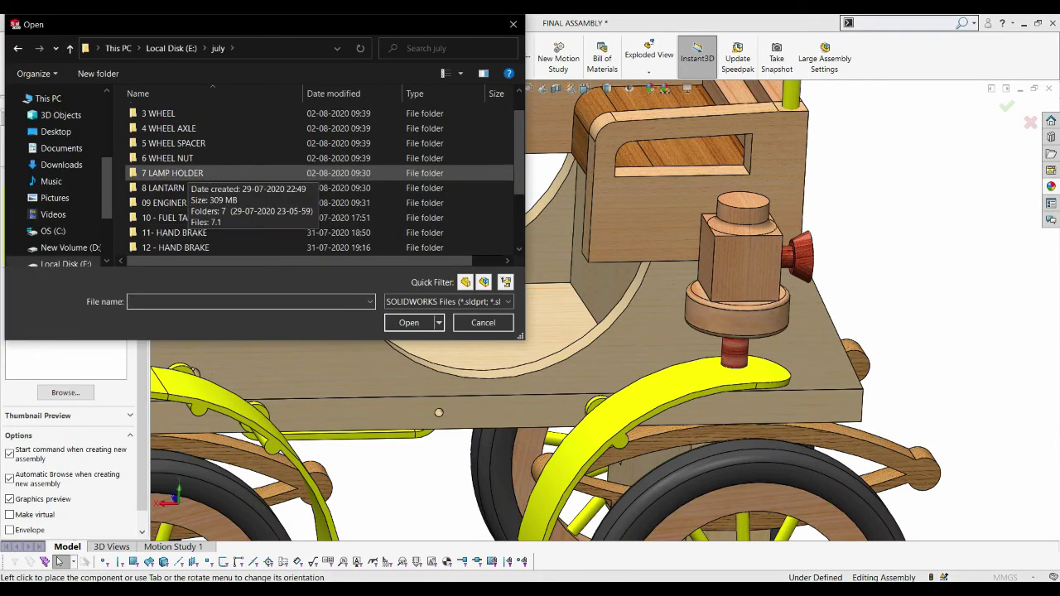
{"action": "double_click", "coordinate": [174, 233]}
{"action": "double_click", "coordinate": [165, 129]}
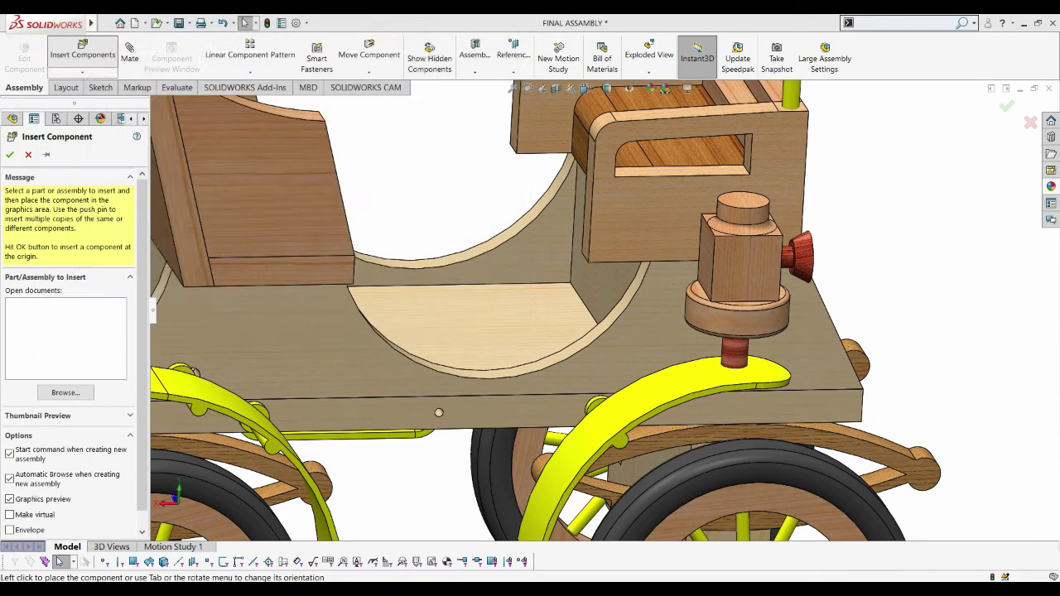
{"action": "scroll", "coordinate": [414, 481], "scroll_direction": "up", "scroll_amount": 3}
{"action": "scroll", "coordinate": [705, 447], "scroll_direction": "down", "scroll_amount": 3}
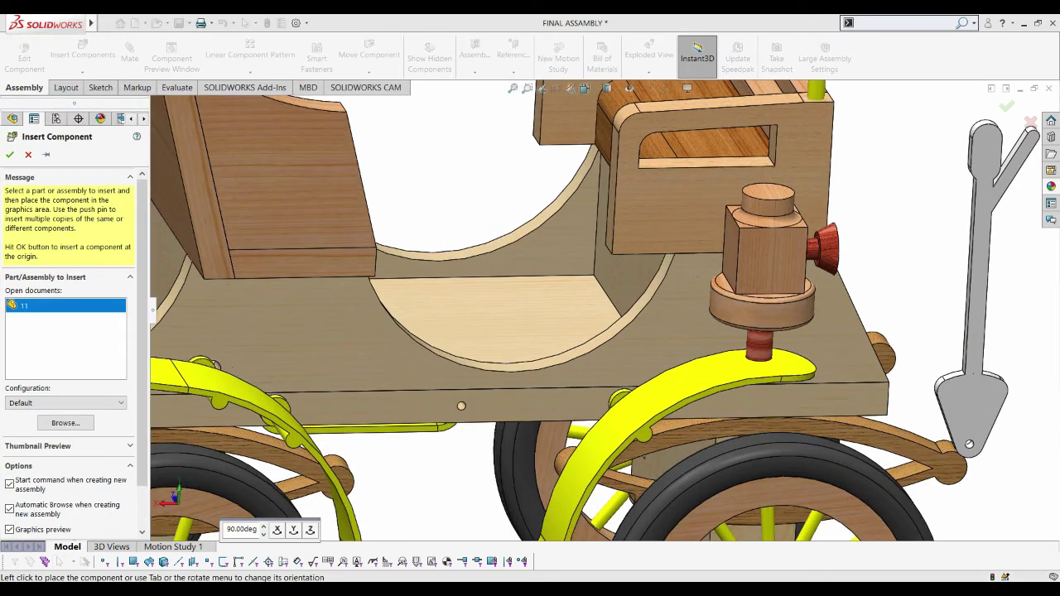
{"action": "left_click", "coordinate": [970, 444]}
Step: Mate the lever's pivot hole concentric with the matching hole in the chassis side
{"action": "scroll", "coordinate": [969, 444], "scroll_direction": "down", "scroll_amount": 3}
{"action": "scroll", "coordinate": [911, 448], "scroll_direction": "down", "scroll_amount": 3}
{"action": "scroll", "coordinate": [828, 456], "scroll_direction": "down", "scroll_amount": 3}
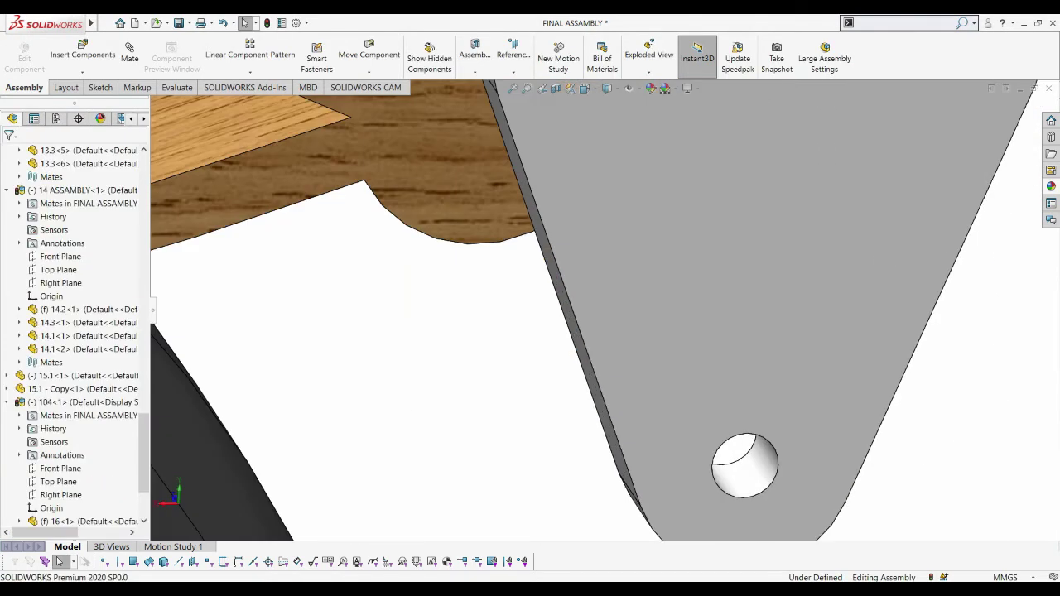
{"action": "left_click", "coordinate": [745, 466]}
{"action": "scroll", "coordinate": [605, 310], "scroll_direction": "up", "scroll_amount": 5}
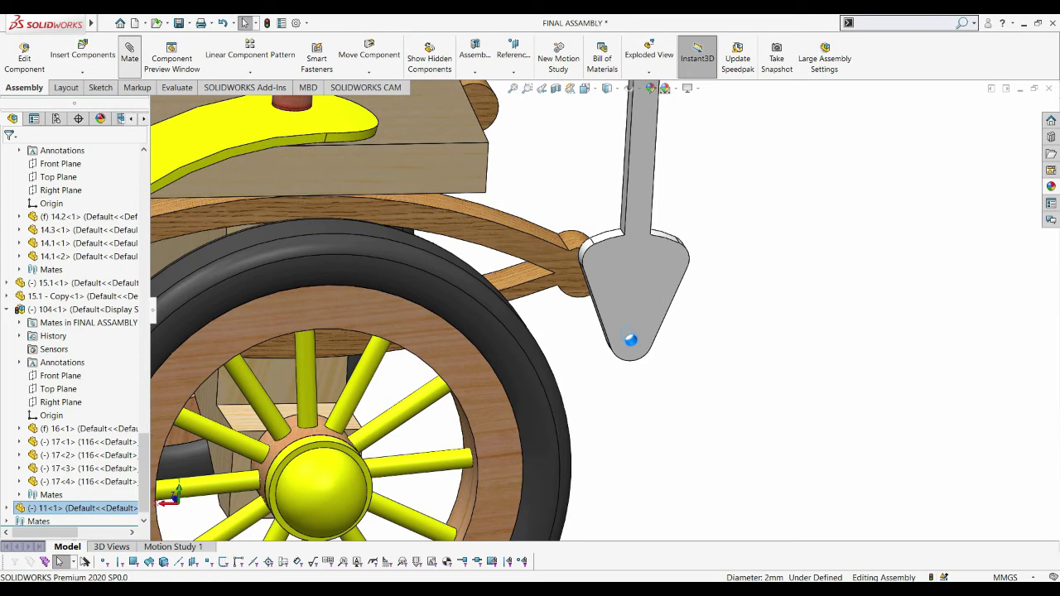
{"action": "left_click", "coordinate": [129, 51]}
{"action": "scroll", "coordinate": [603, 309], "scroll_direction": "up", "scroll_amount": 5}
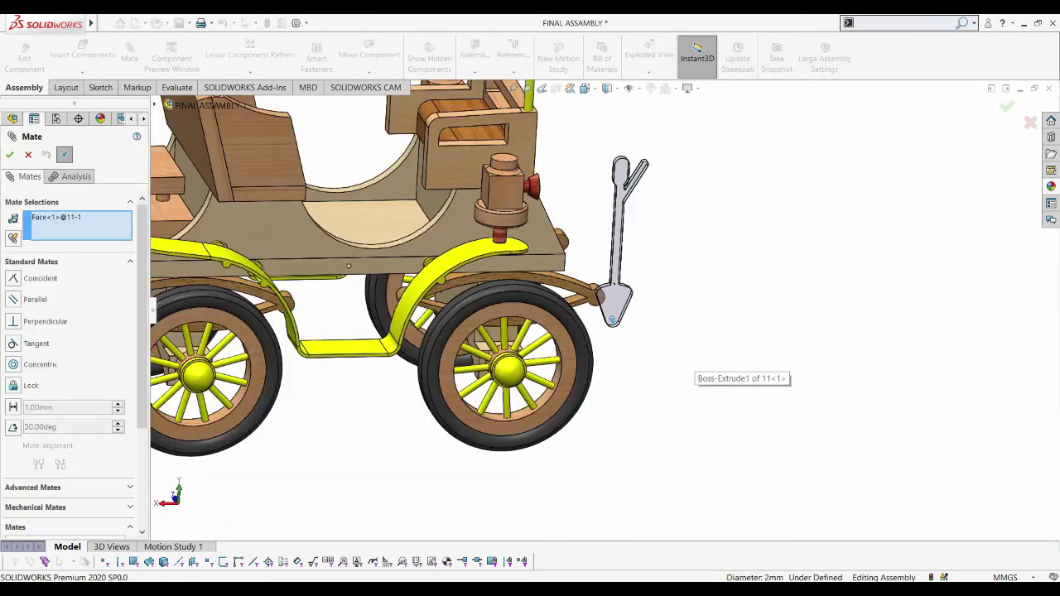
{"action": "scroll", "coordinate": [383, 286], "scroll_direction": "down", "scroll_amount": 3}
{"action": "scroll", "coordinate": [382, 286], "scroll_direction": "down", "scroll_amount": 3}
{"action": "scroll", "coordinate": [382, 286], "scroll_direction": "down", "scroll_amount": 2}
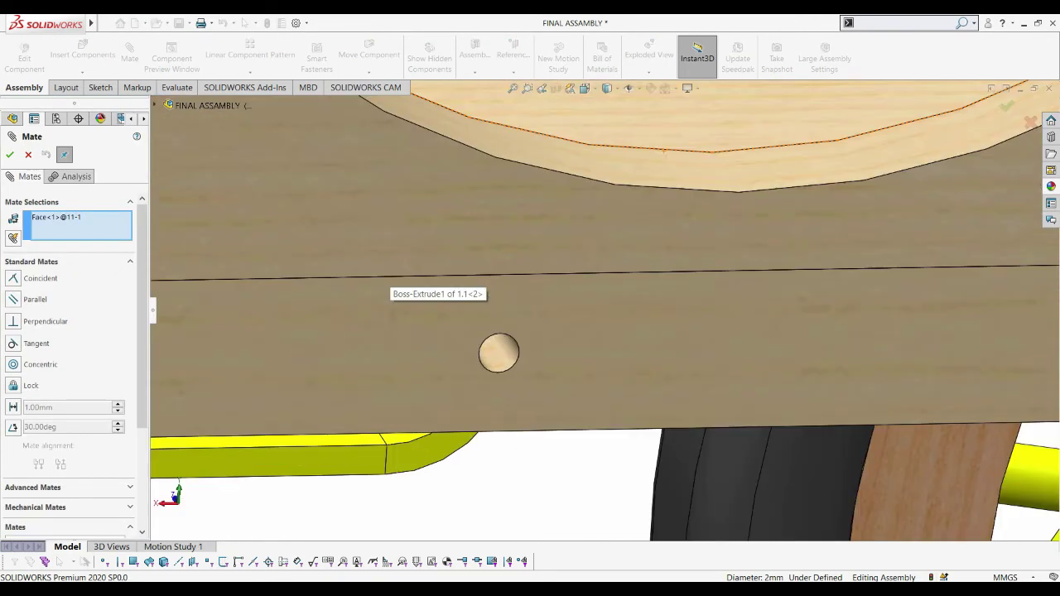
{"action": "left_click", "coordinate": [383, 286]}
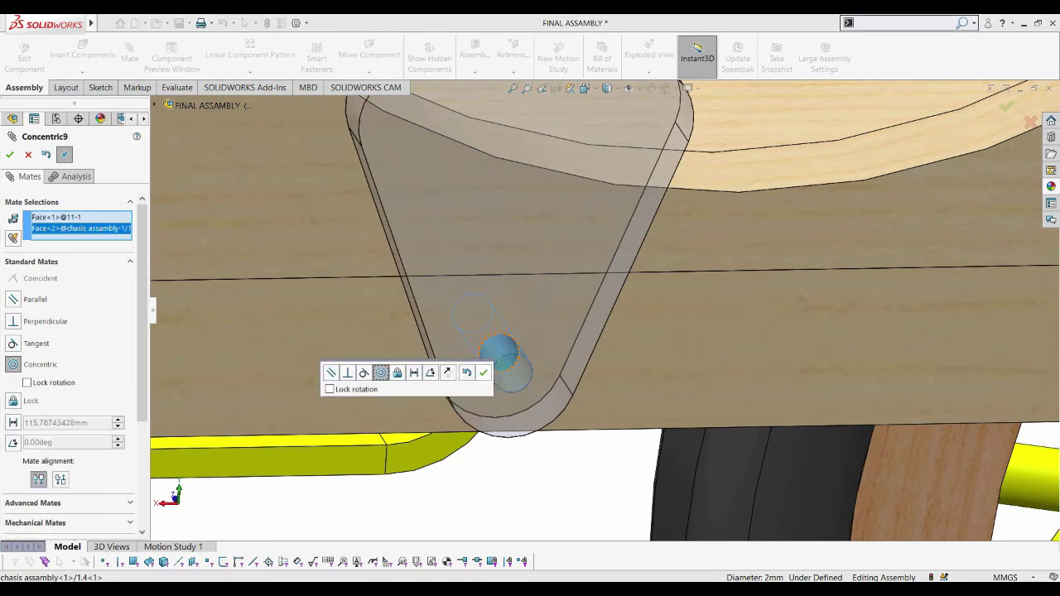
{"action": "key", "text": "Return"}
Step: Mate the lever's inner flat face coincident with the chassis side face, then fit the carriage in view
{"action": "middle_click_drag", "start_coordinate": [497, 331], "coordinate": [638, 282]}
{"action": "middle_click_drag", "start_coordinate": [580, 331], "coordinate": [447, 282]}
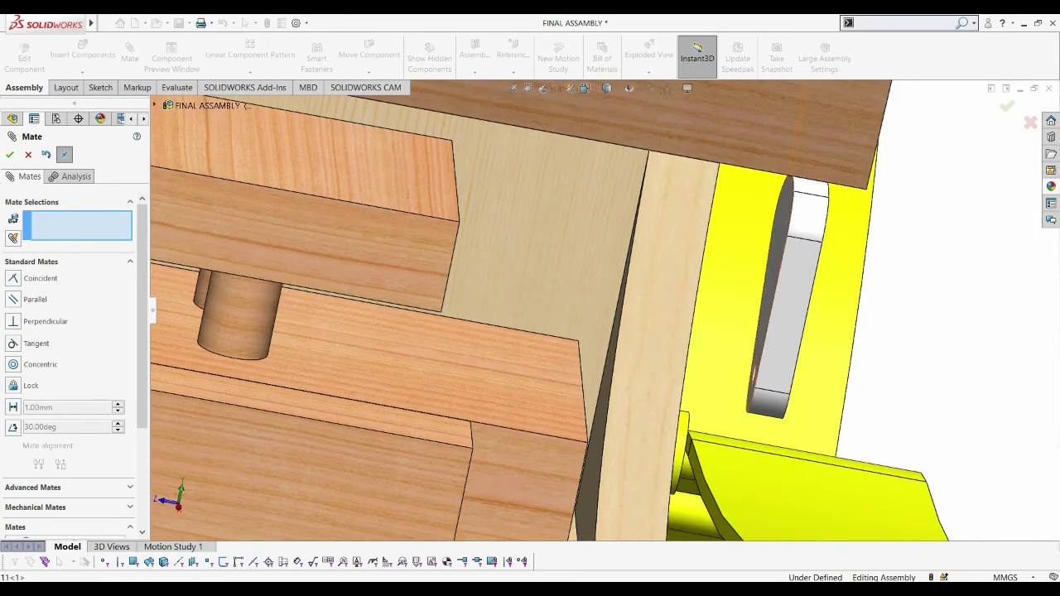
{"action": "left_click", "coordinate": [787, 298]}
{"action": "scroll", "coordinate": [787, 299], "scroll_direction": "up", "scroll_amount": 5}
{"action": "scroll", "coordinate": [580, 298], "scroll_direction": "up", "scroll_amount": 4}
{"action": "scroll", "coordinate": [580, 298], "scroll_direction": "up", "scroll_amount": 2}
{"action": "scroll", "coordinate": [579, 298], "scroll_direction": "up", "scroll_amount": 2}
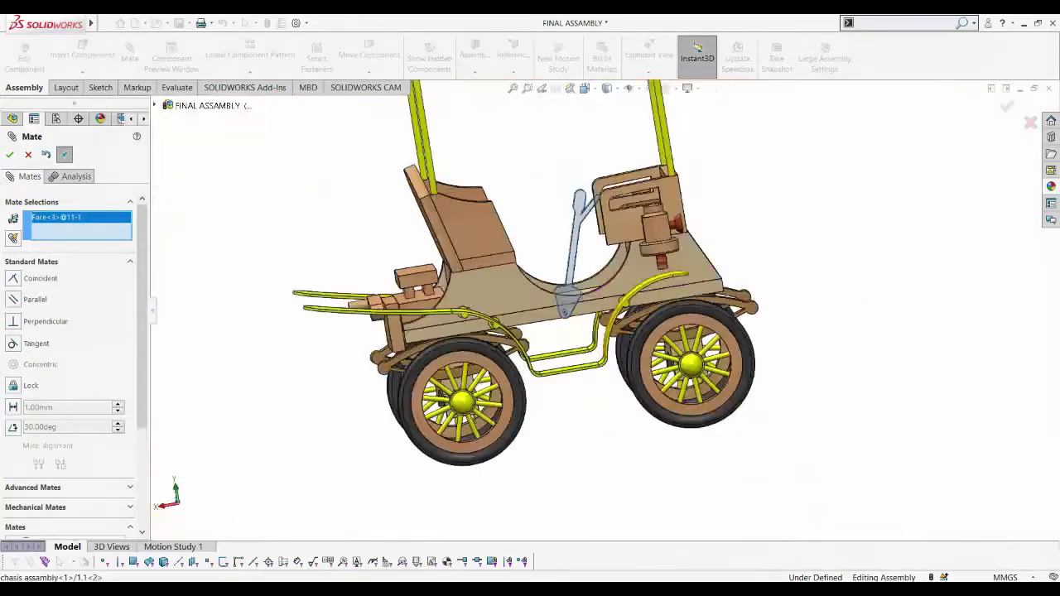
{"action": "scroll", "coordinate": [564, 203], "scroll_direction": "down", "scroll_amount": 4}
{"action": "left_click", "coordinate": [566, 415]}
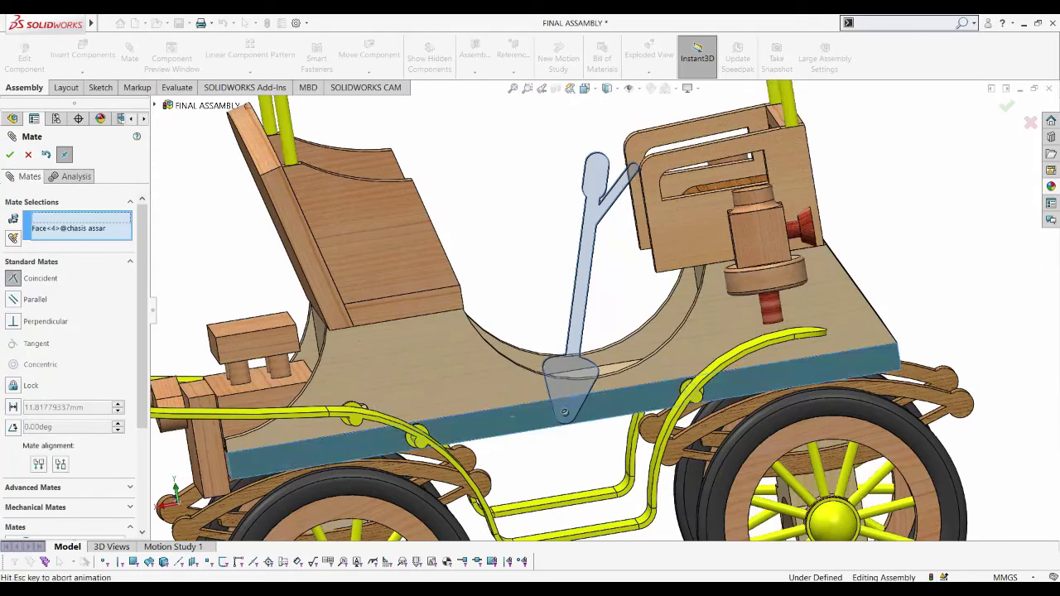
{"action": "key", "text": "Return"}
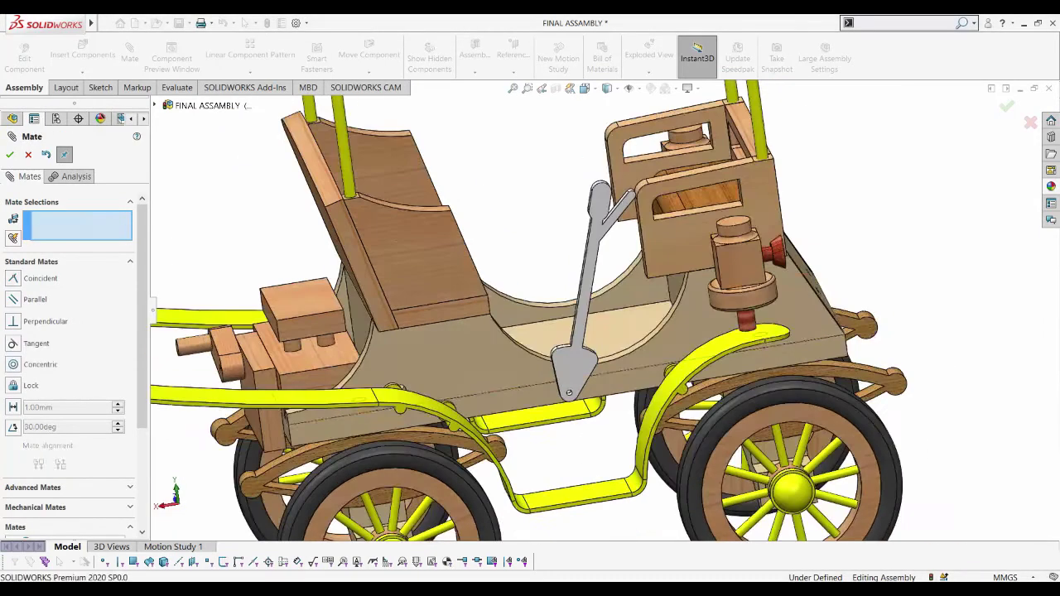
{"action": "key", "text": "Return"}
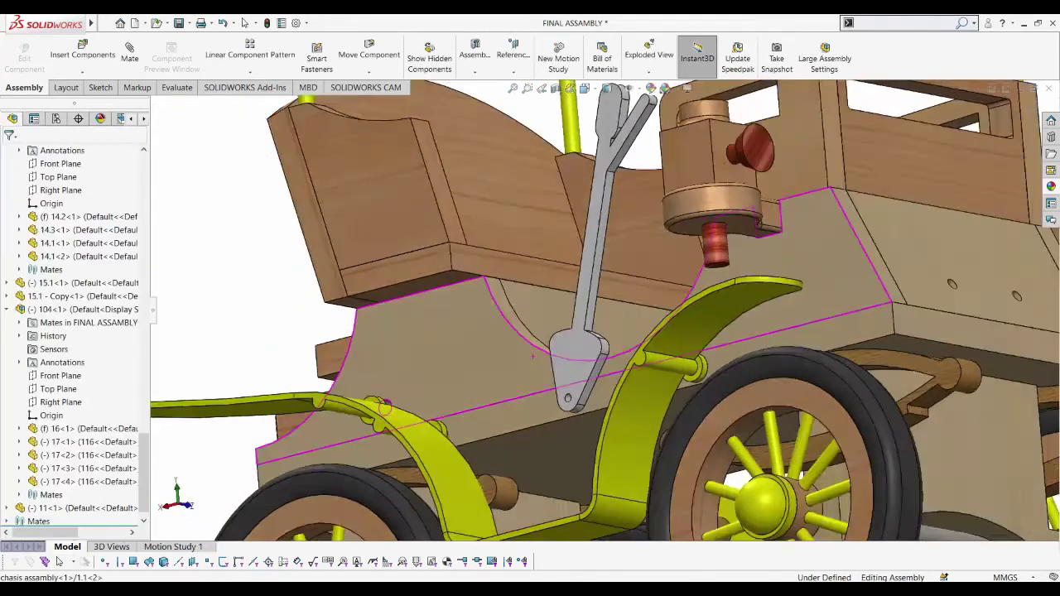
{"action": "key", "text": "f"}
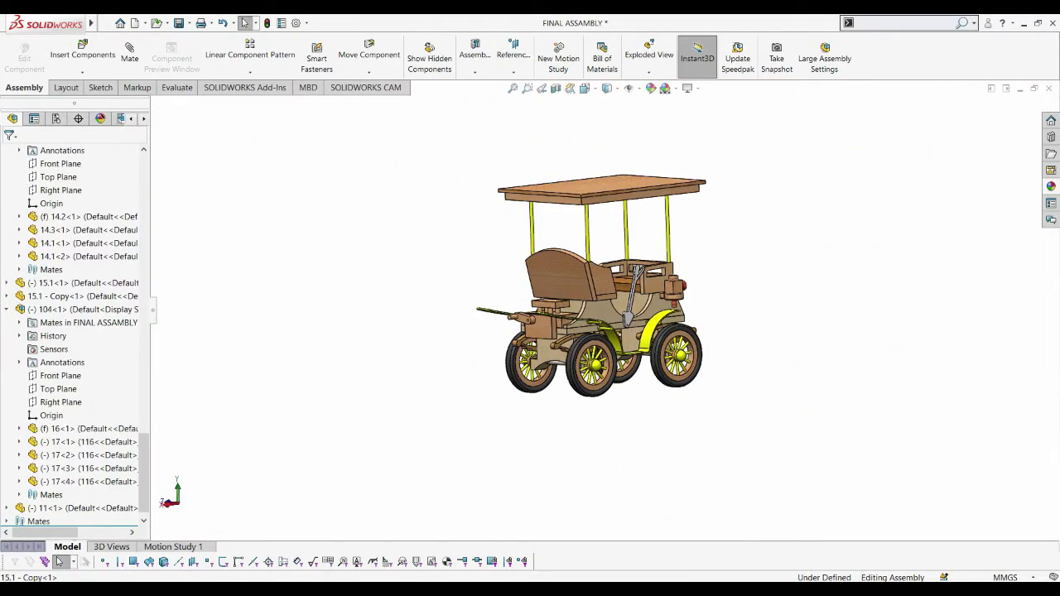
Step: Insert part 12 from the july > 12 - HAND BRAKE folder beside the carriage
{"action": "middle_click_drag", "start_coordinate": [634, 307], "coordinate": [574, 308]}
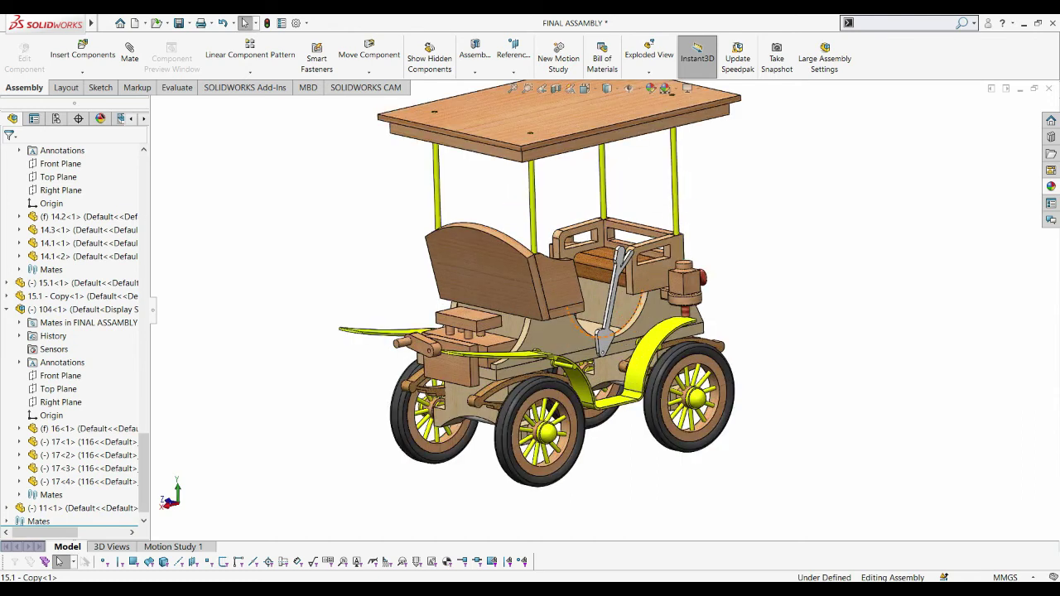
{"action": "key", "text": "ctrl+7"}
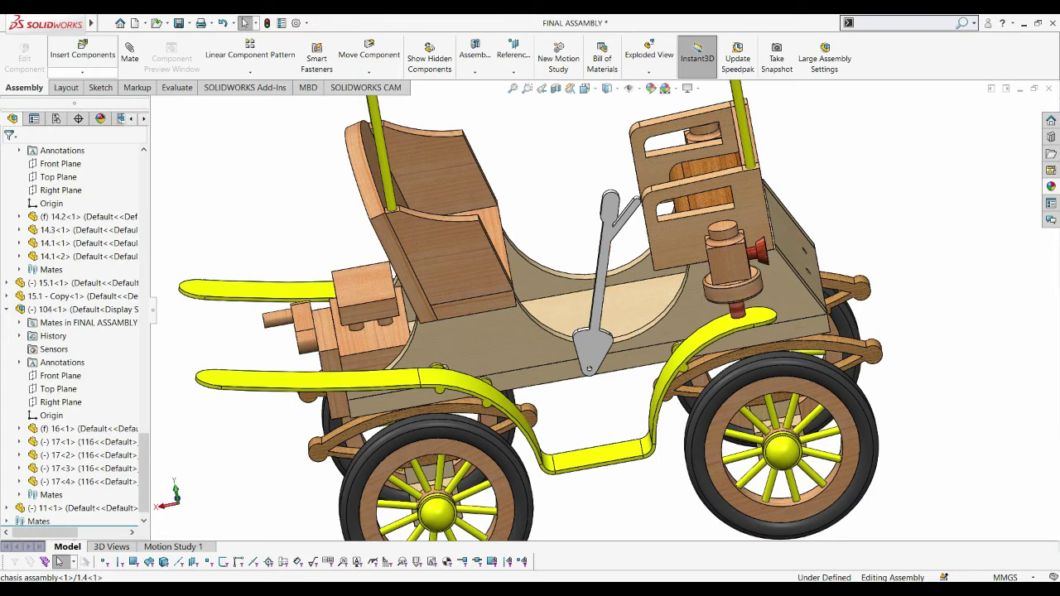
{"action": "left_click", "coordinate": [82, 50]}
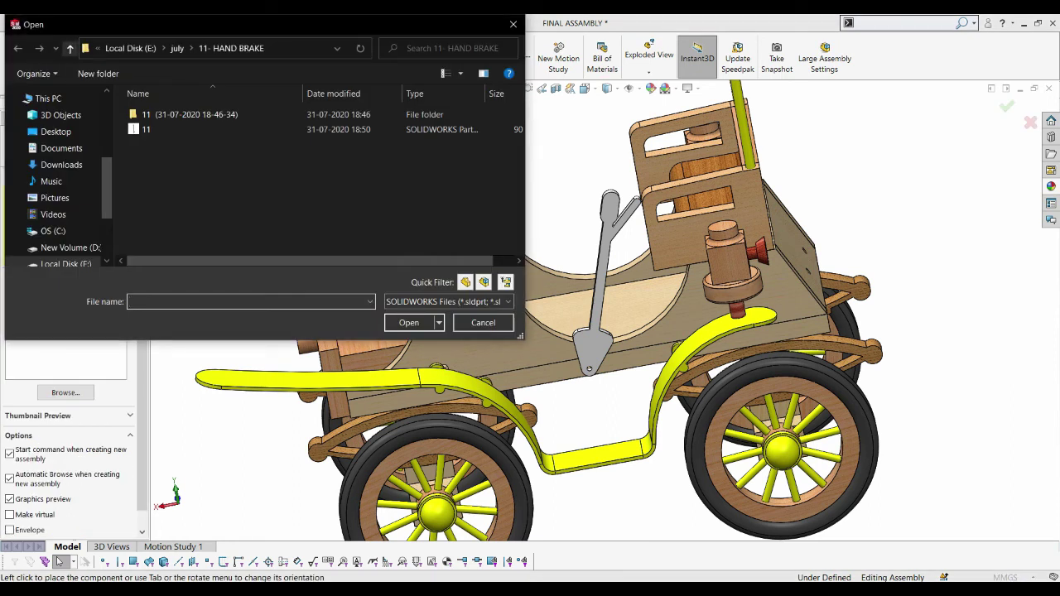
{"action": "left_click", "coordinate": [70, 48]}
{"action": "double_click", "coordinate": [165, 218]}
{"action": "double_click", "coordinate": [158, 128]}
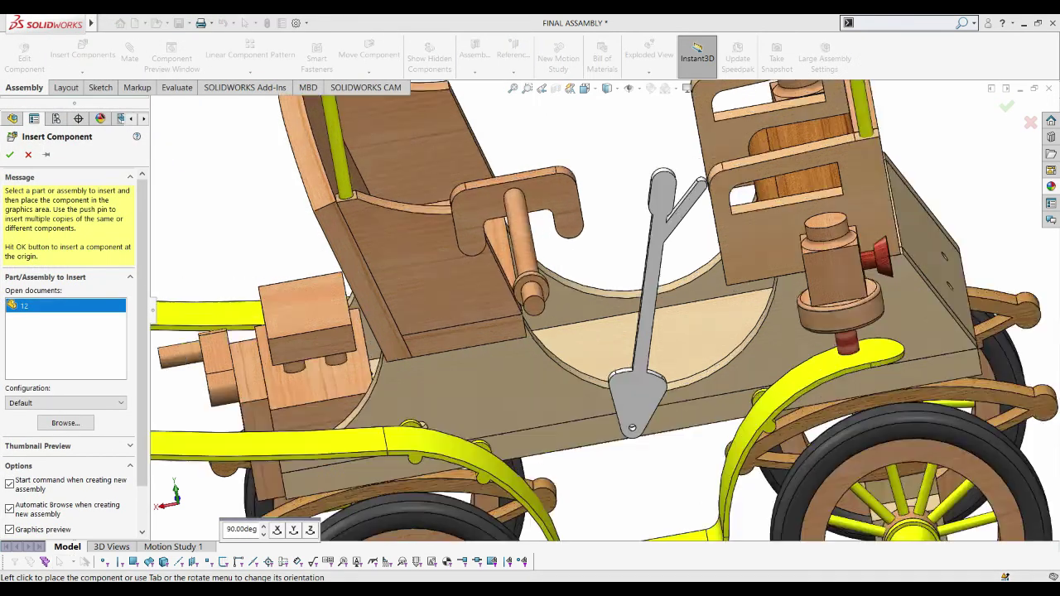
{"action": "scroll", "coordinate": [814, 224], "scroll_direction": "up", "scroll_amount": 5}
{"action": "left_click", "coordinate": [814, 224]}
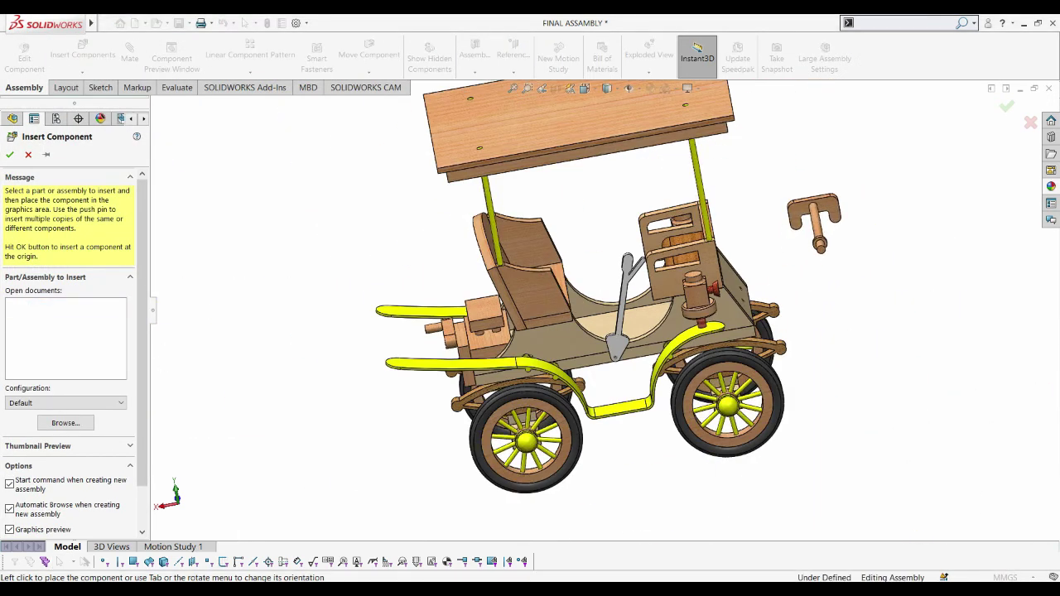
Step: Select the chassis floor board in the carriage
{"action": "scroll", "coordinate": [630, 306], "scroll_direction": "down", "scroll_amount": 3}
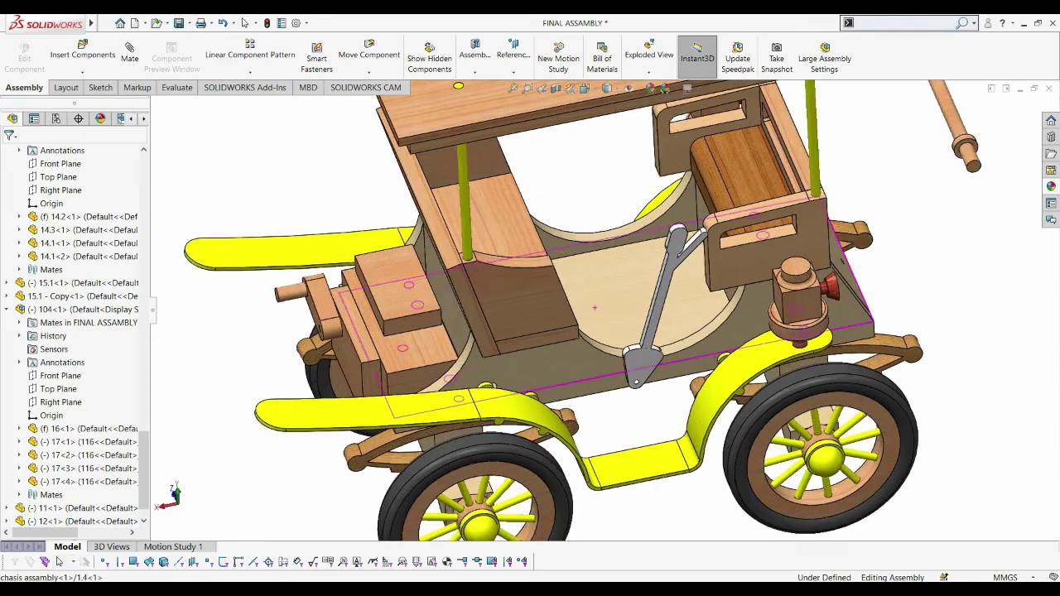
{"action": "left_click", "coordinate": [654, 286]}
{"action": "scroll", "coordinate": [638, 306], "scroll_direction": "down", "scroll_amount": 3}
{"action": "middle_click_drag", "start_coordinate": [605, 307], "coordinate": [595, 327]}
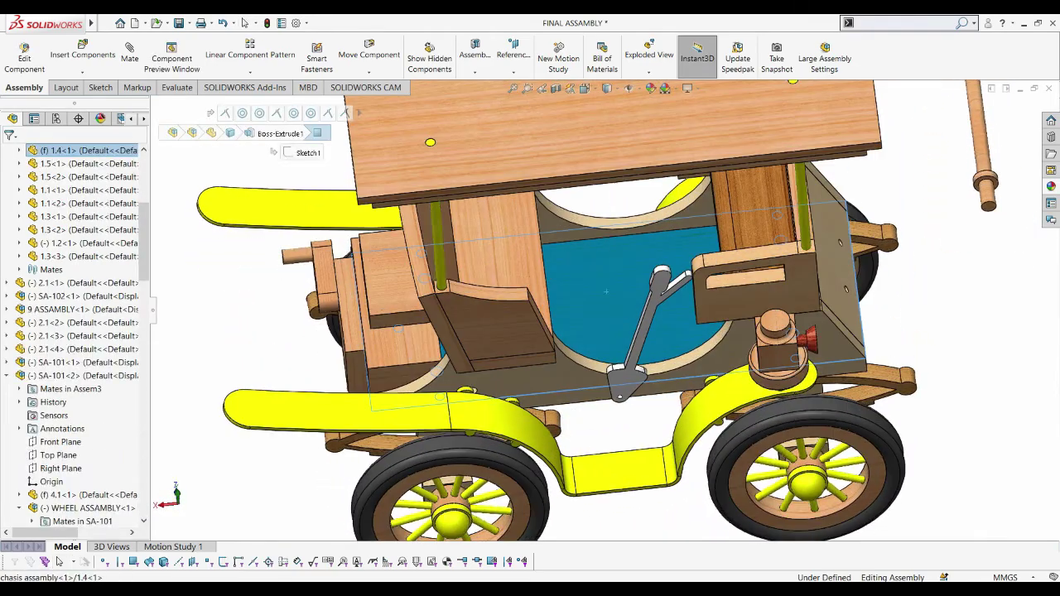
Step: Open chassis floor board part 1.4 in its own window, shown in isometric view
{"action": "right_click", "coordinate": [595, 327]}
{"action": "key", "text": "Escape"}
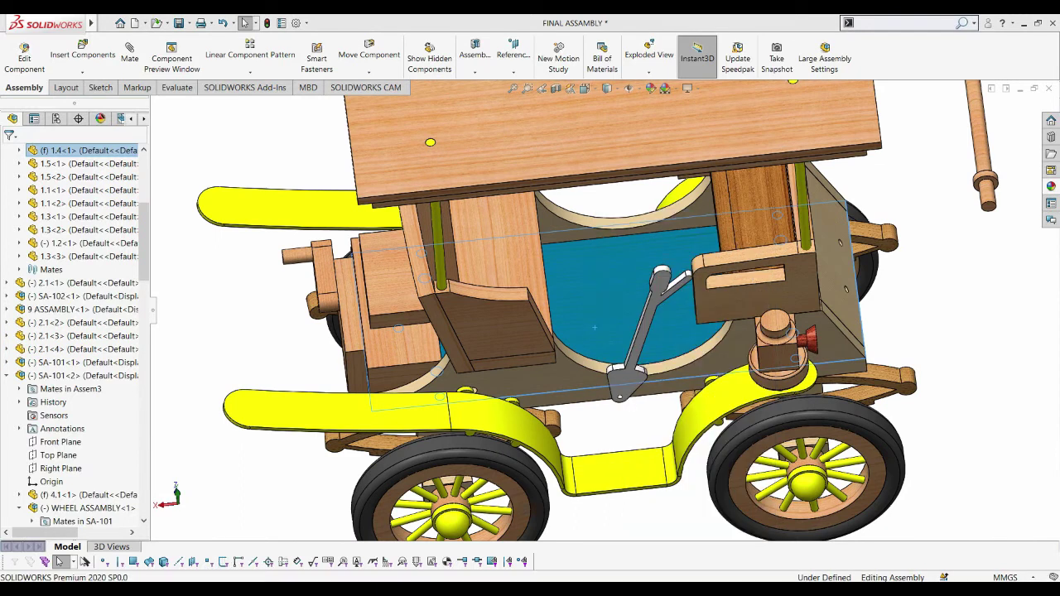
{"action": "key", "text": "ctrl+7"}
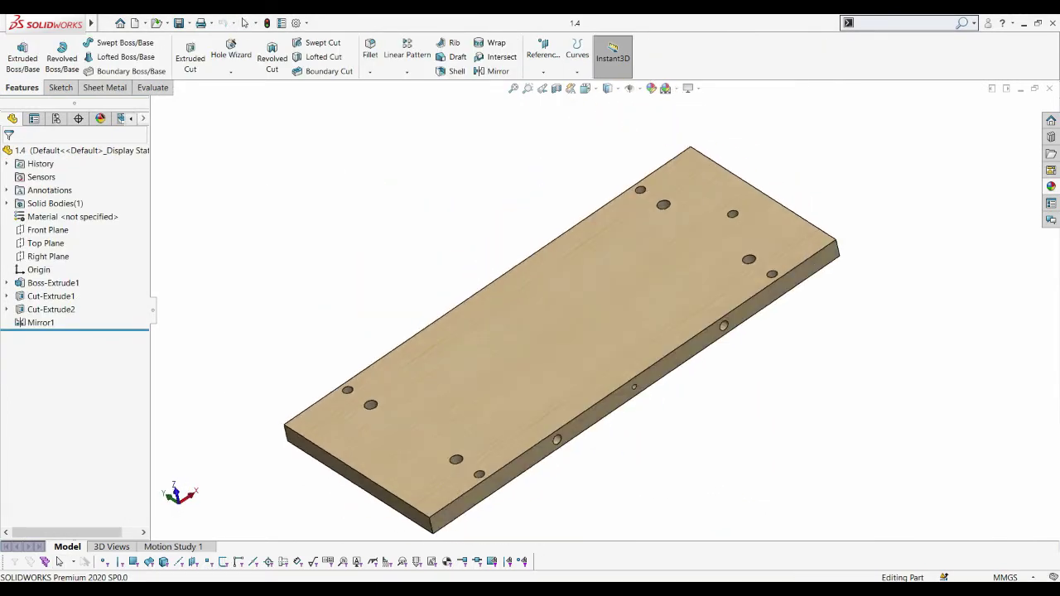
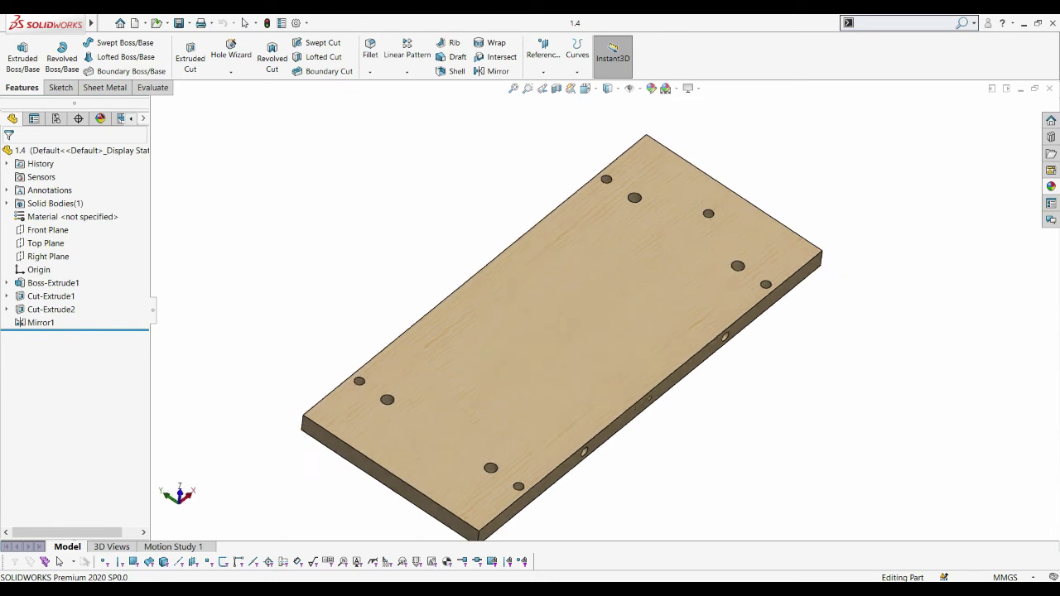
Step: Start a sketch on the plate's top face and draw a small circle near its upper middle
{"action": "right_click", "coordinate": [561, 292]}
{"action": "left_click", "coordinate": [588, 317]}
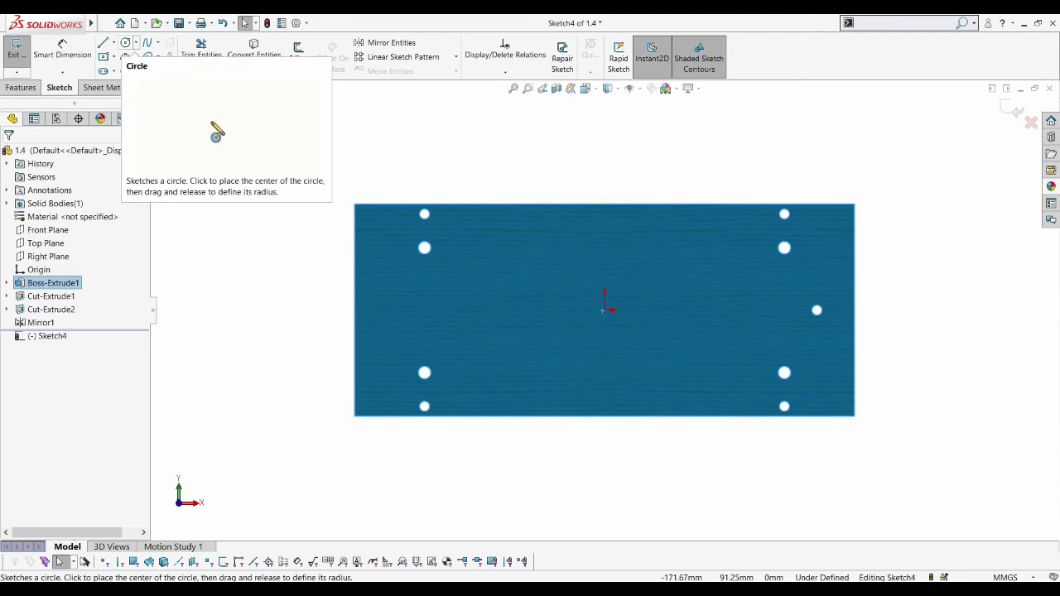
{"action": "left_click", "coordinate": [125, 43]}
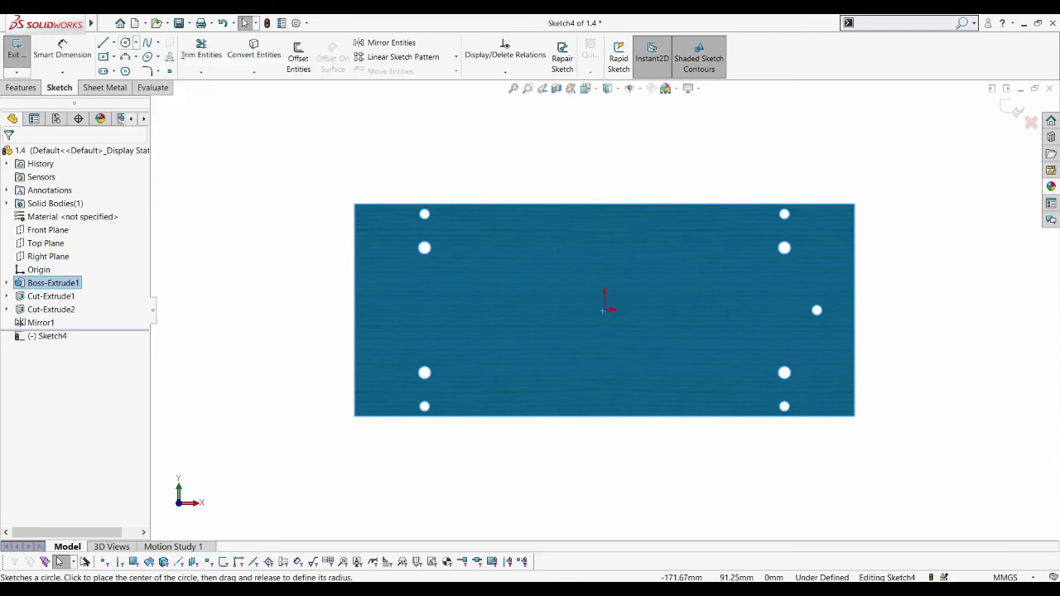
{"action": "left_click_drag", "start_coordinate": [605, 232], "coordinate": [614, 232]}
{"action": "key", "text": "Escape"}
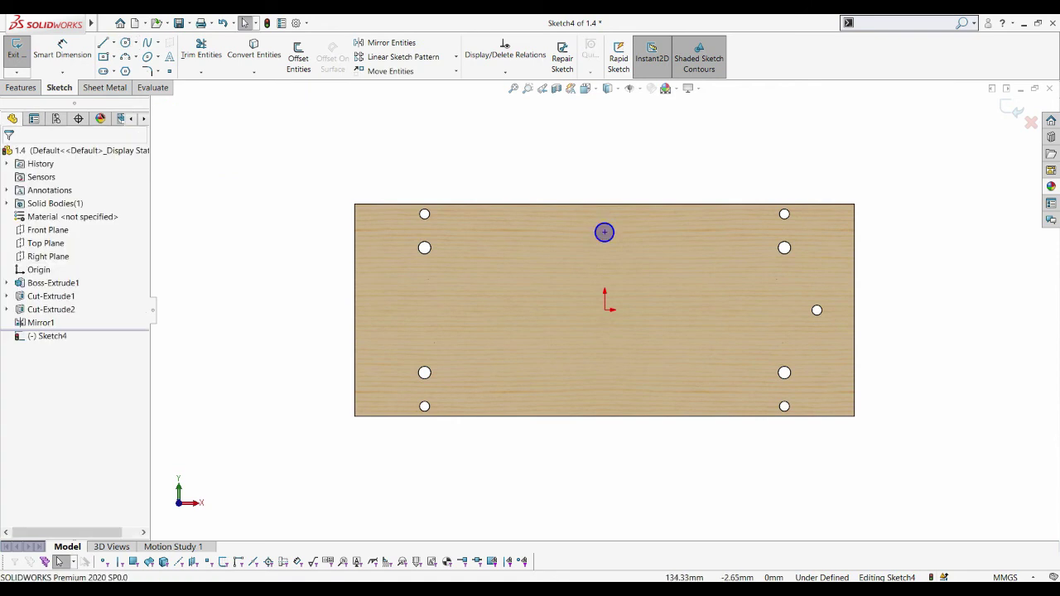
Step: Dimension the circle 90 mm from the plate's right edge
{"action": "left_click", "coordinate": [62, 48]}
{"action": "left_click", "coordinate": [605, 232]}
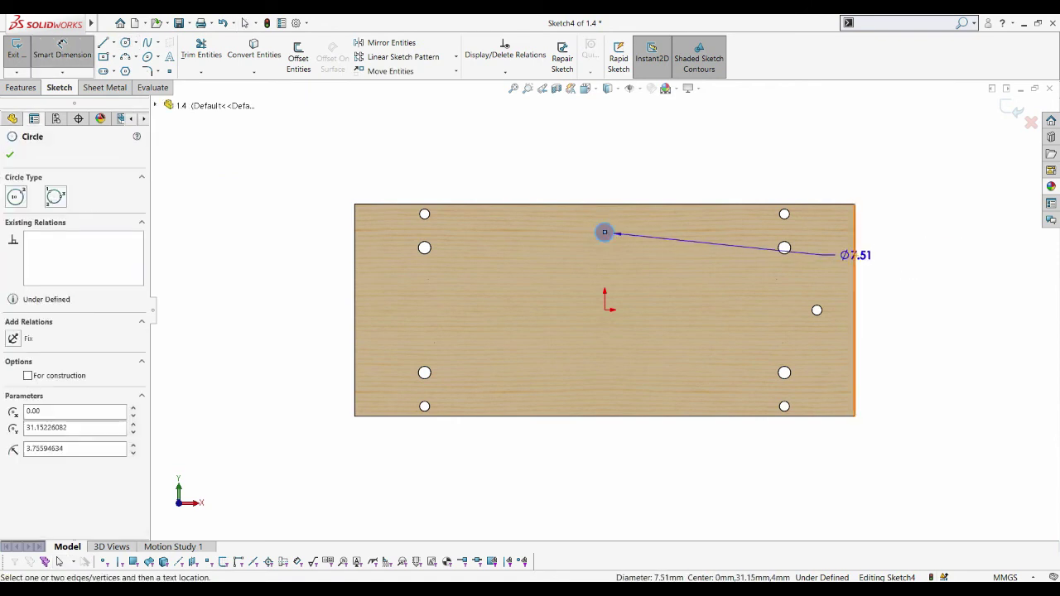
{"action": "left_click", "coordinate": [854, 242]}
{"action": "left_click", "coordinate": [767, 162]}
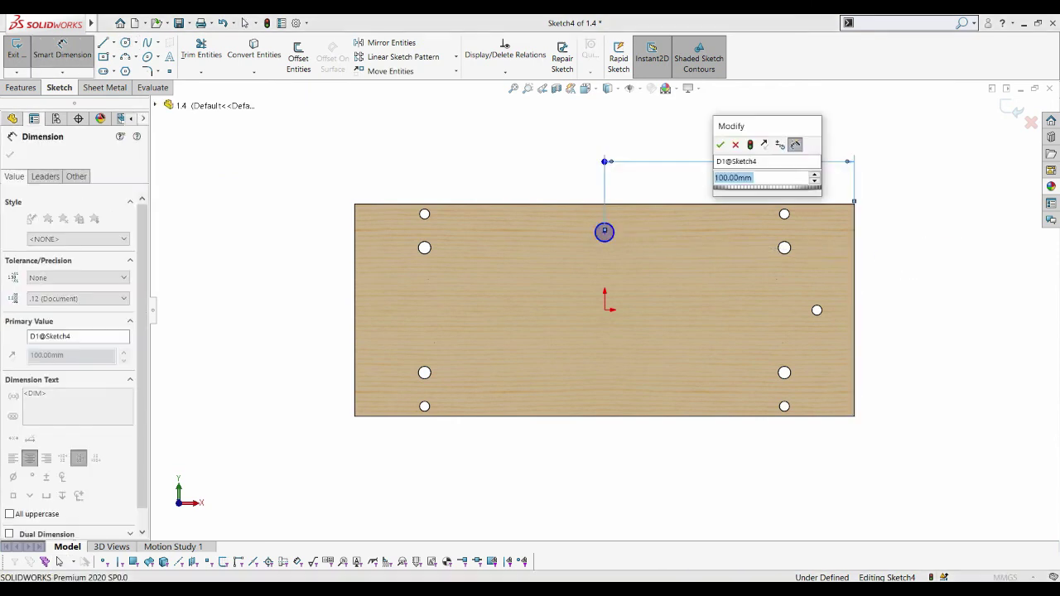
{"action": "type", "text": "2"}
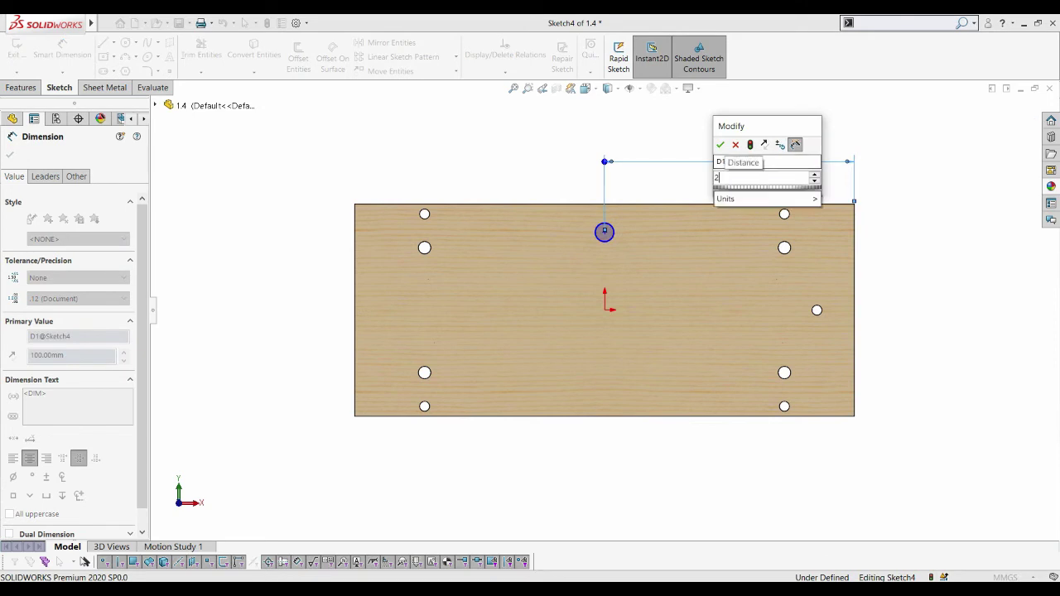
{"action": "type", "text": "+62"}
{"action": "key", "text": "Return"}
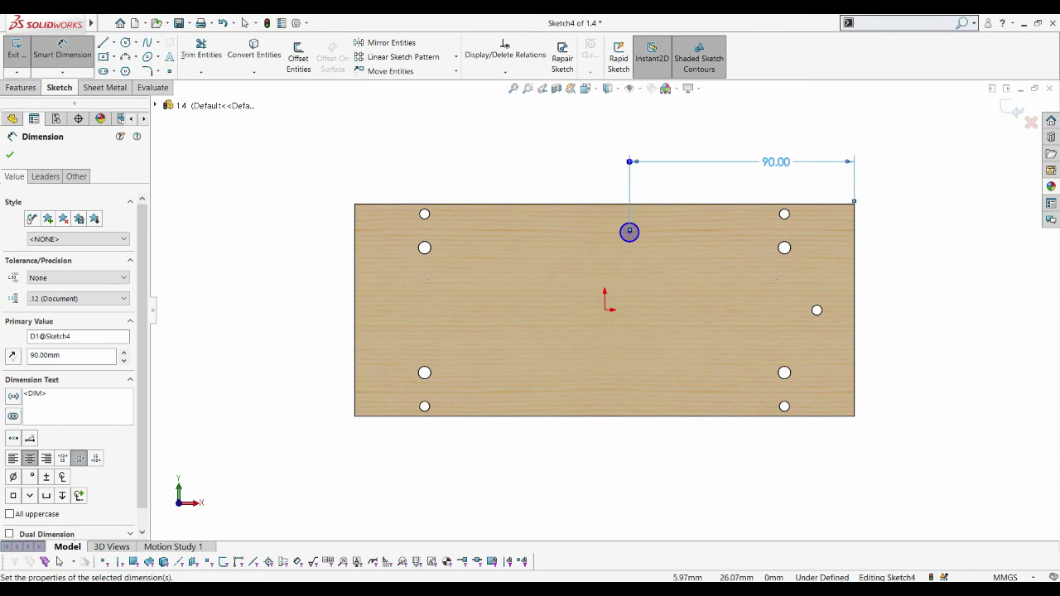
Step: Give the circle a 6 mm diameter, 24 mm from the top edge, and cut it through the plate
{"action": "left_click", "coordinate": [630, 232]}
{"action": "left_click", "coordinate": [662, 278]}
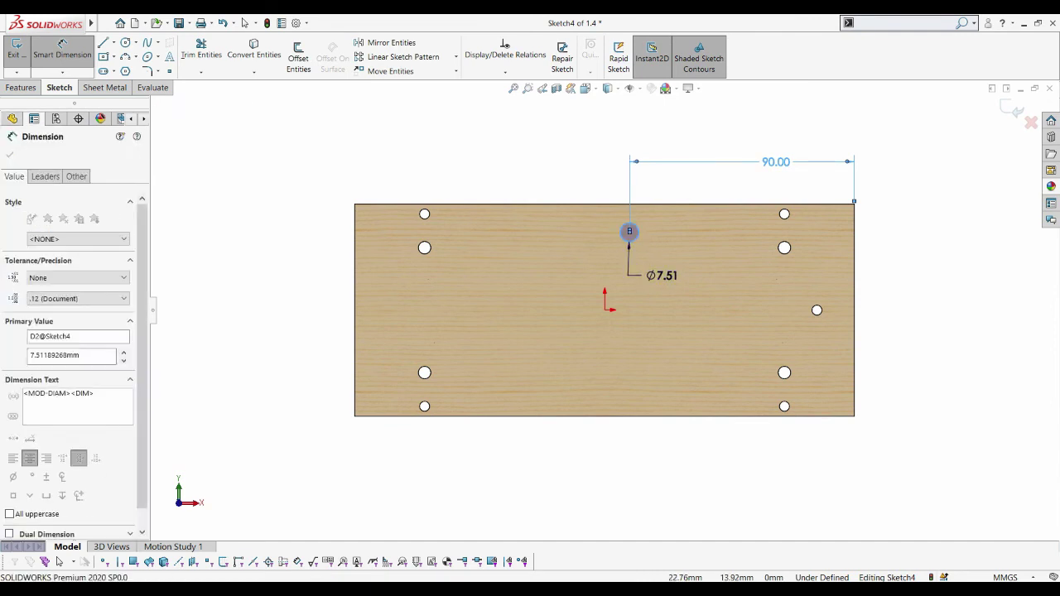
{"action": "type", "text": "6"}
{"action": "key", "text": "Return"}
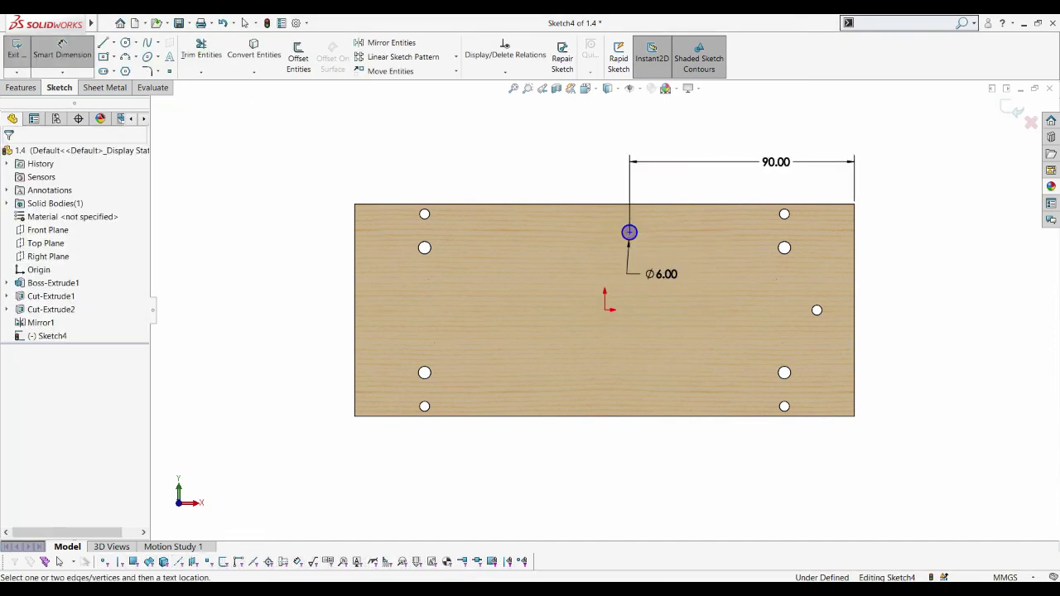
{"action": "left_click", "coordinate": [629, 232]}
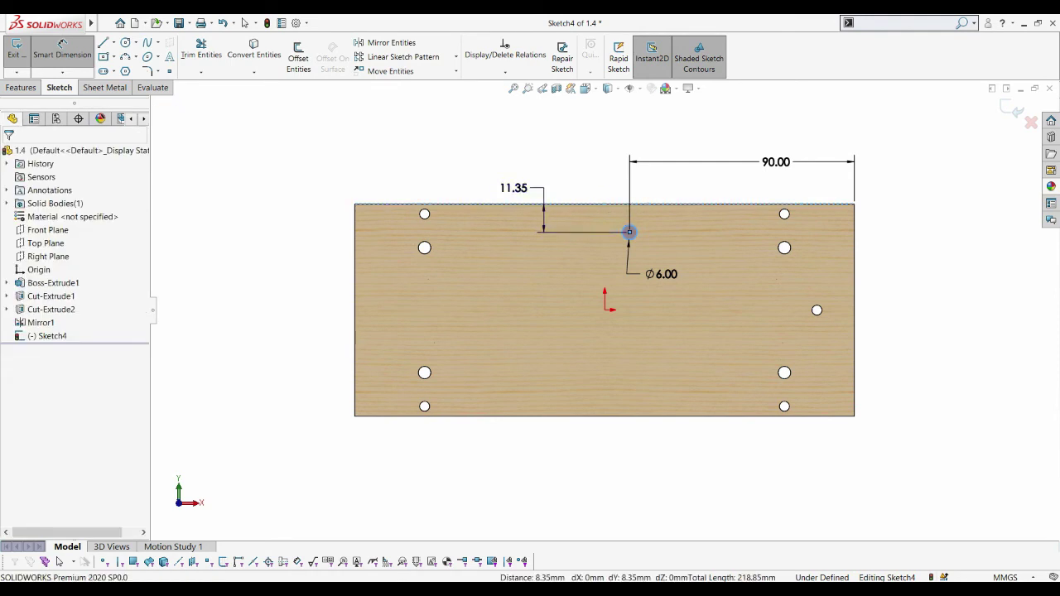
{"action": "left_click", "coordinate": [514, 189]}
{"action": "type", "text": "24"}
{"action": "key", "text": "Return"}
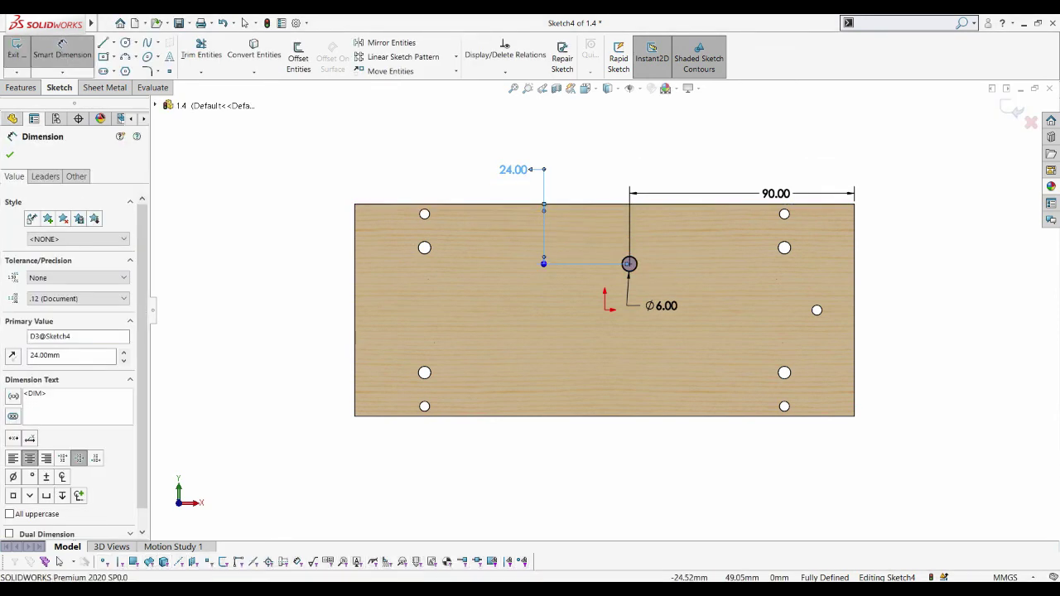
{"action": "key", "text": "ctrl+7"}
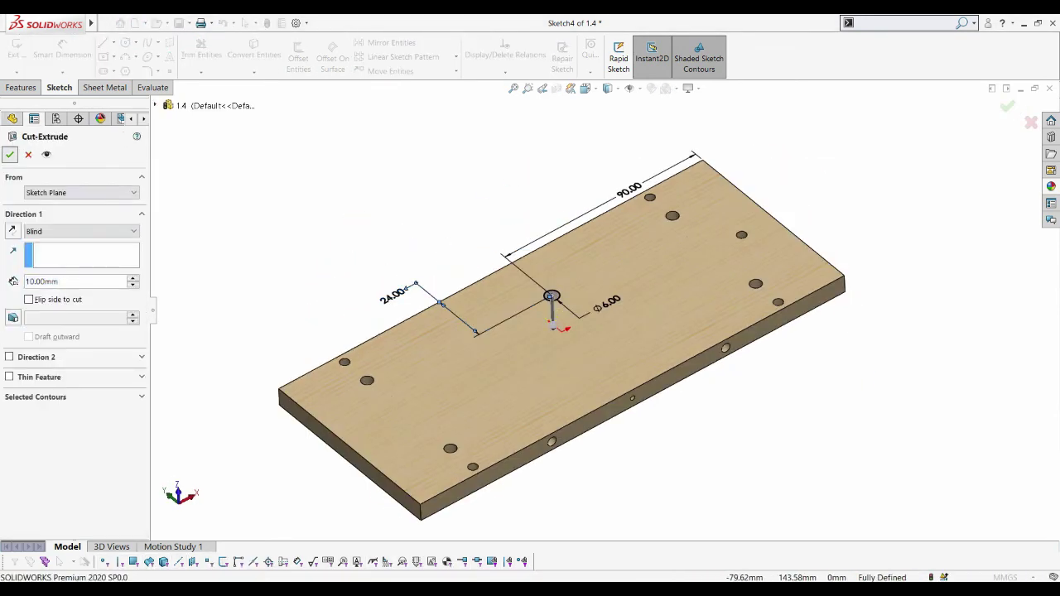
{"action": "left_click", "coordinate": [9, 136]}
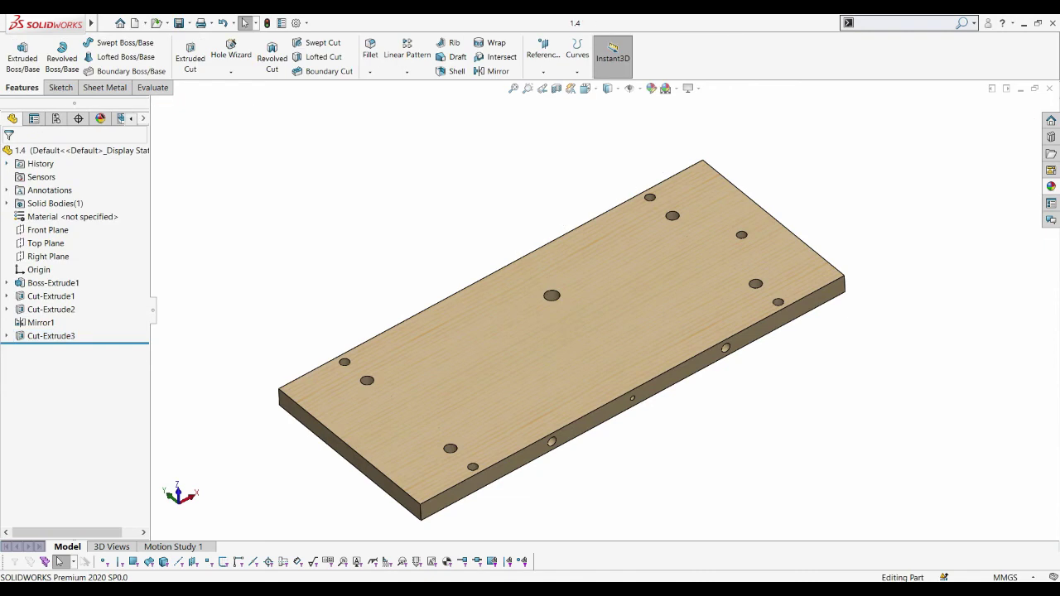
Step: Switch to the final assembly, rebuild it, and zoom in to inspect the new floor hole
{"action": "key", "text": "ctrl+Tab"}
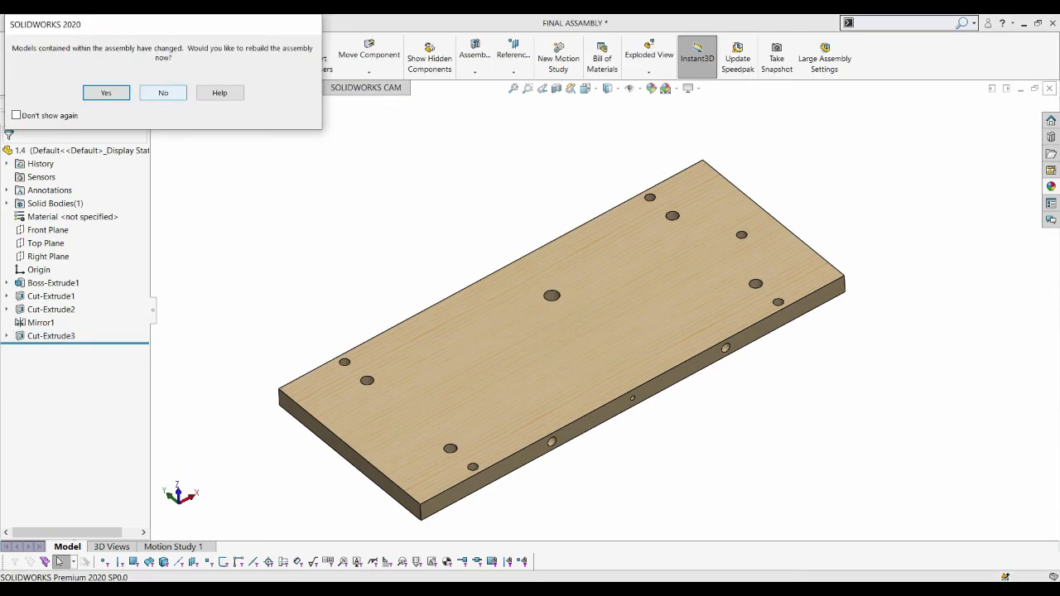
{"action": "key", "text": "Return"}
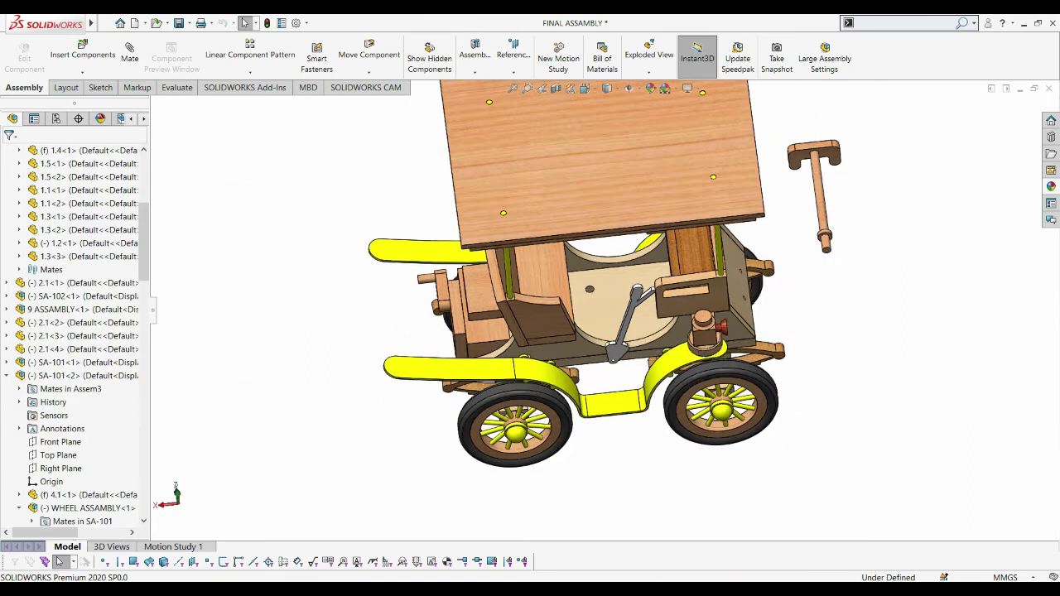
{"action": "scroll", "coordinate": [566, 316], "scroll_direction": "down", "scroll_amount": 2}
{"action": "scroll", "coordinate": [566, 315], "scroll_direction": "down", "scroll_amount": 3}
{"action": "scroll", "coordinate": [566, 315], "scroll_direction": "down", "scroll_amount": 2}
{"action": "scroll", "coordinate": [566, 315], "scroll_direction": "down", "scroll_amount": 2}
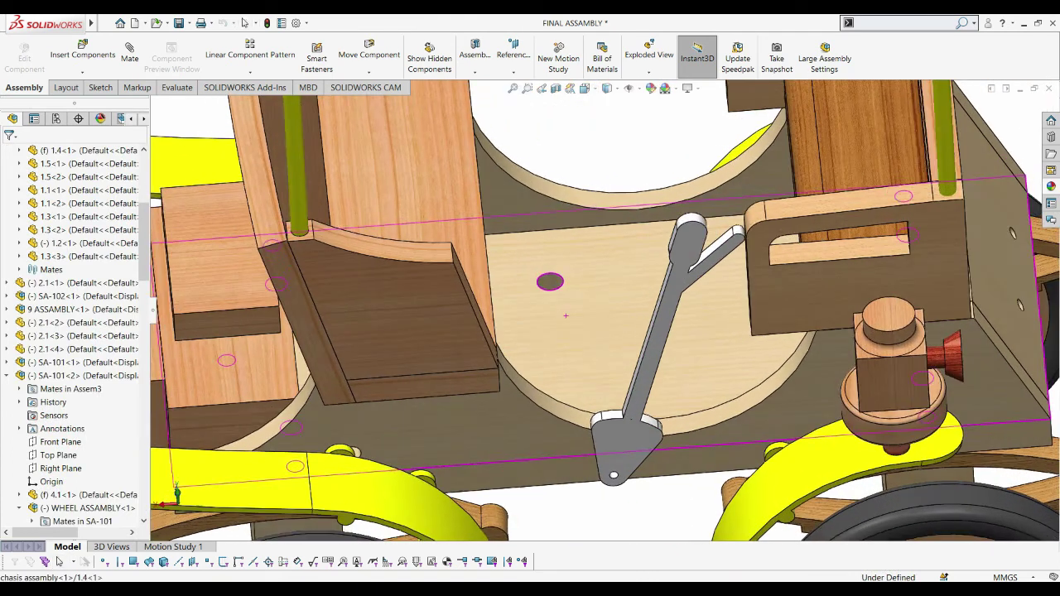
{"action": "scroll", "coordinate": [566, 315], "scroll_direction": "up", "scroll_amount": 2}
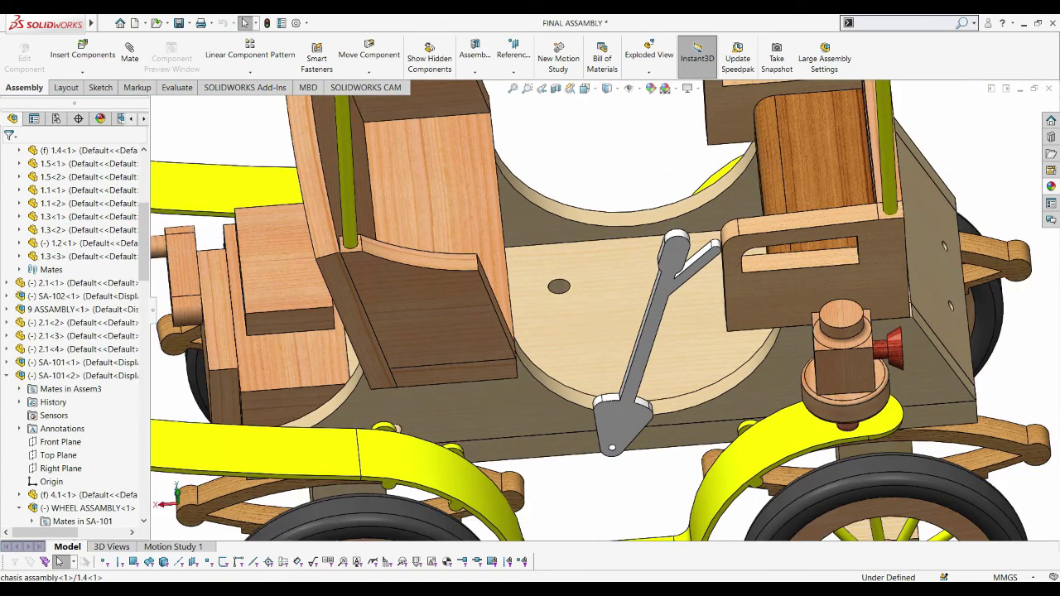
{"action": "scroll", "coordinate": [596, 308], "scroll_direction": "up", "scroll_amount": 4}
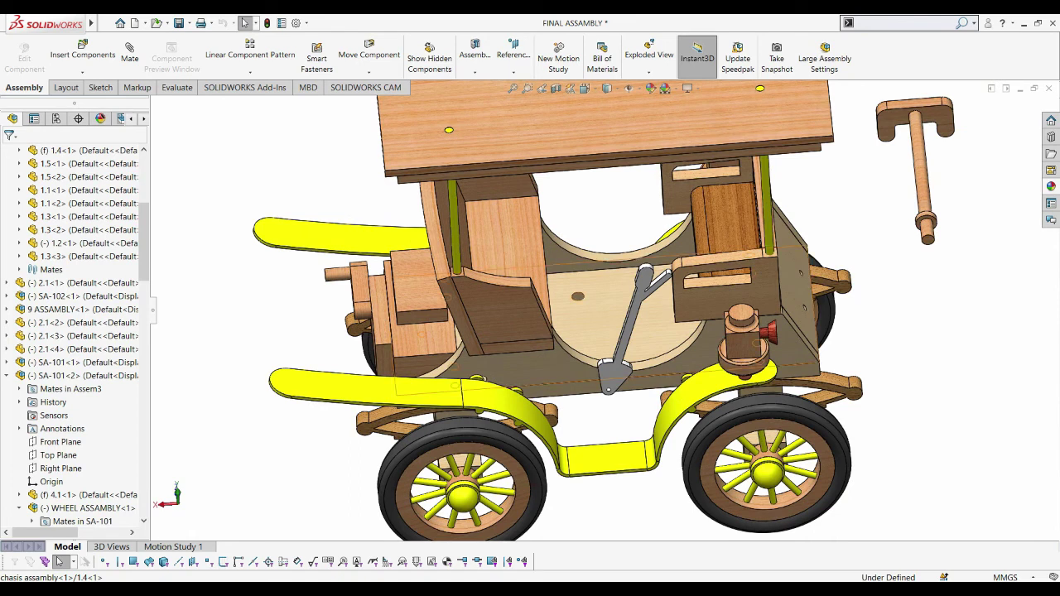
Step: Open floor plate part 1.4 on its own and expand its hole cut feature
{"action": "right_click", "coordinate": [603, 212]}
{"action": "key", "text": "Escape"}
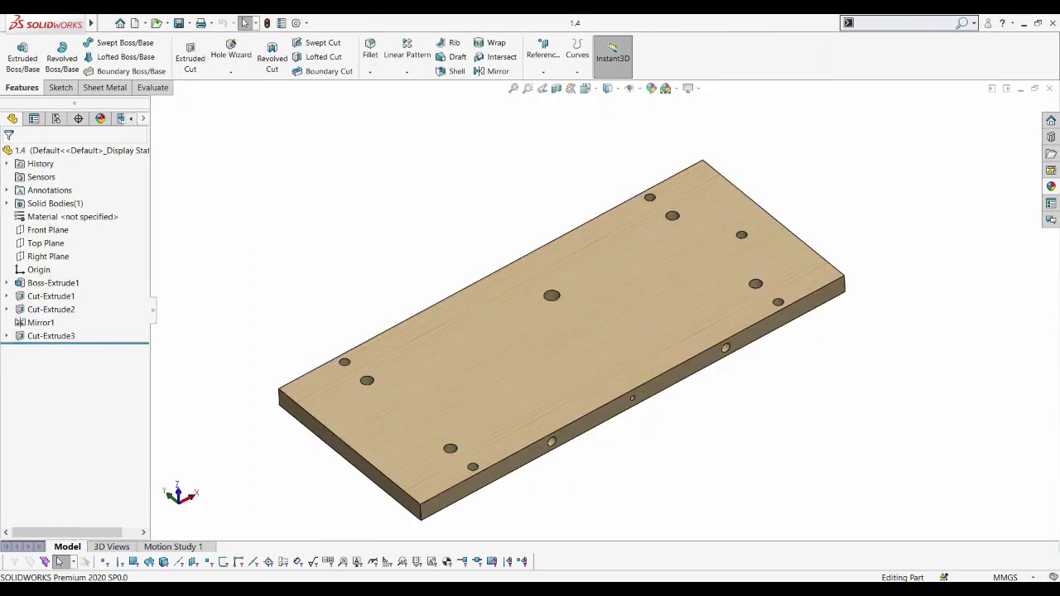
{"action": "left_click", "coordinate": [7, 335]}
Step: Edit the hole's sketch and delete its 24 mm distance dimension
{"action": "right_click", "coordinate": [54, 349]}
{"action": "left_click", "coordinate": [52, 314]}
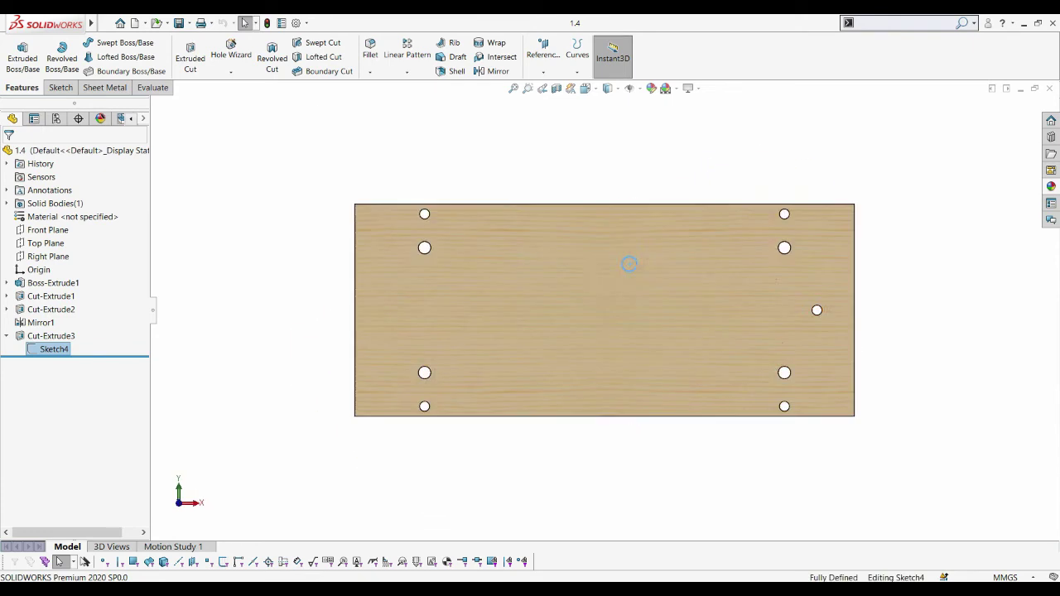
{"action": "left_click", "coordinate": [505, 172]}
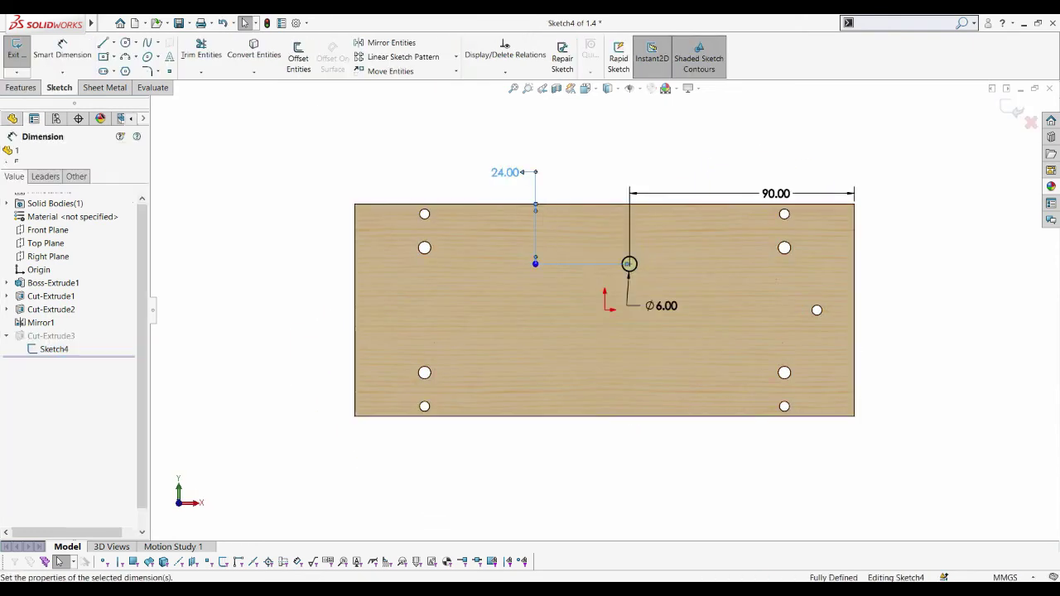
{"action": "key", "text": "Delete"}
Step: Dimension the hole 24 mm from the plate's bottom edge
{"action": "left_click", "coordinate": [62, 46]}
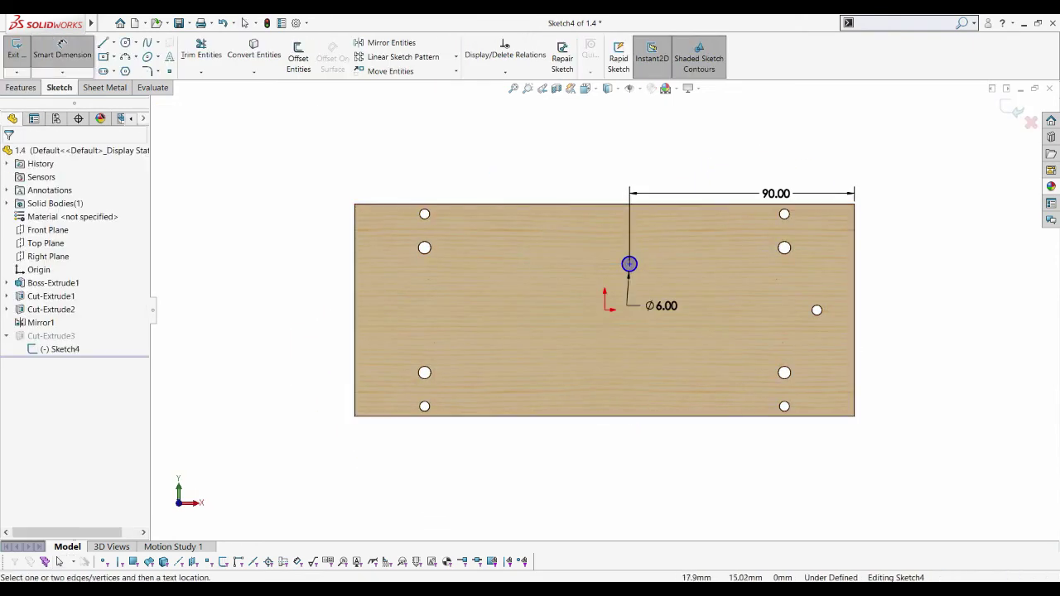
{"action": "left_click", "coordinate": [630, 264]}
{"action": "left_click", "coordinate": [650, 420]}
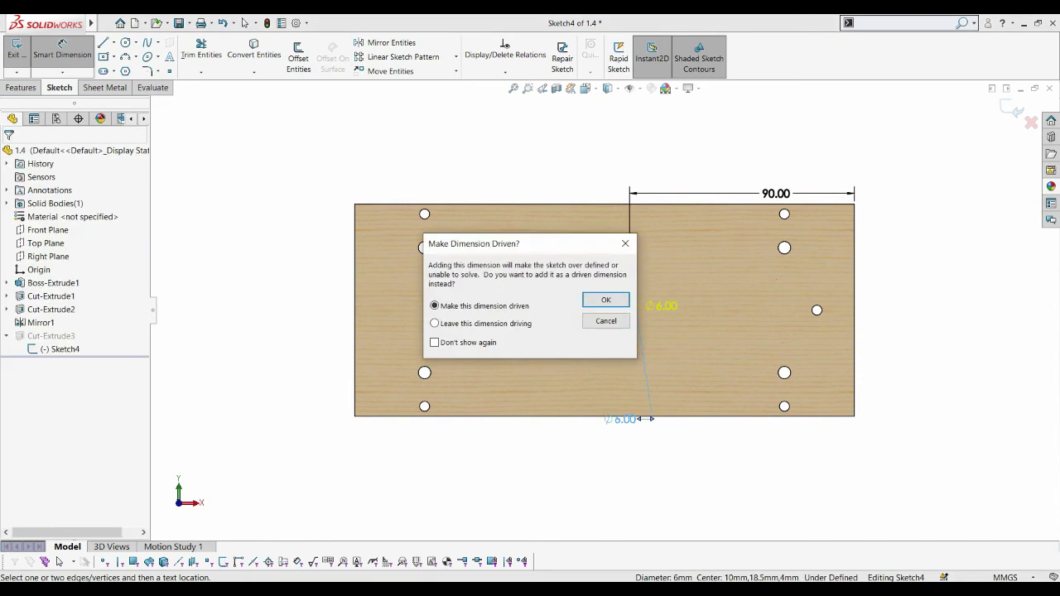
{"action": "left_click", "coordinate": [626, 243]}
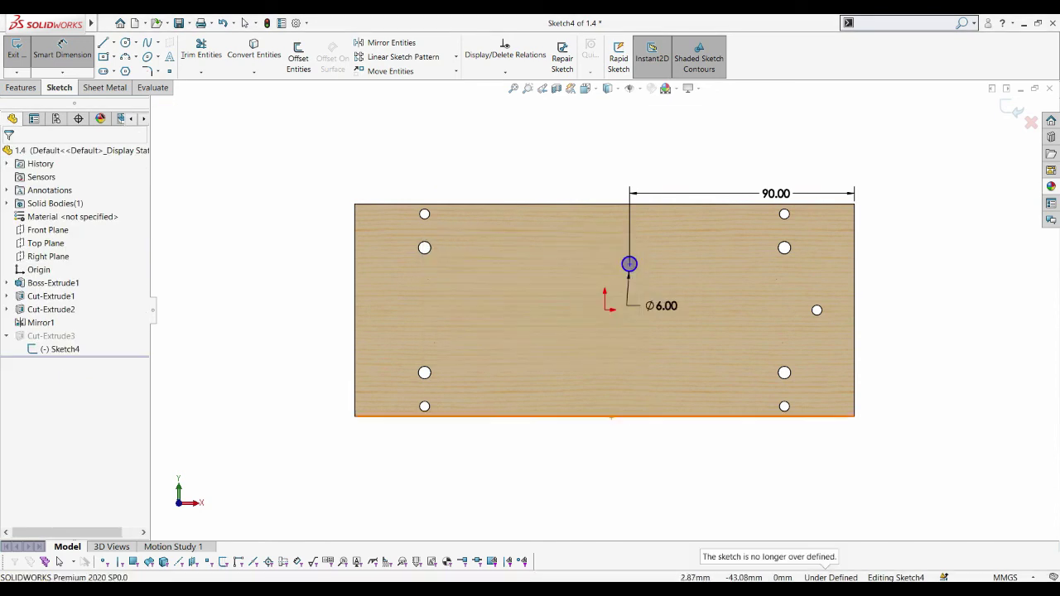
{"action": "left_click", "coordinate": [630, 263]}
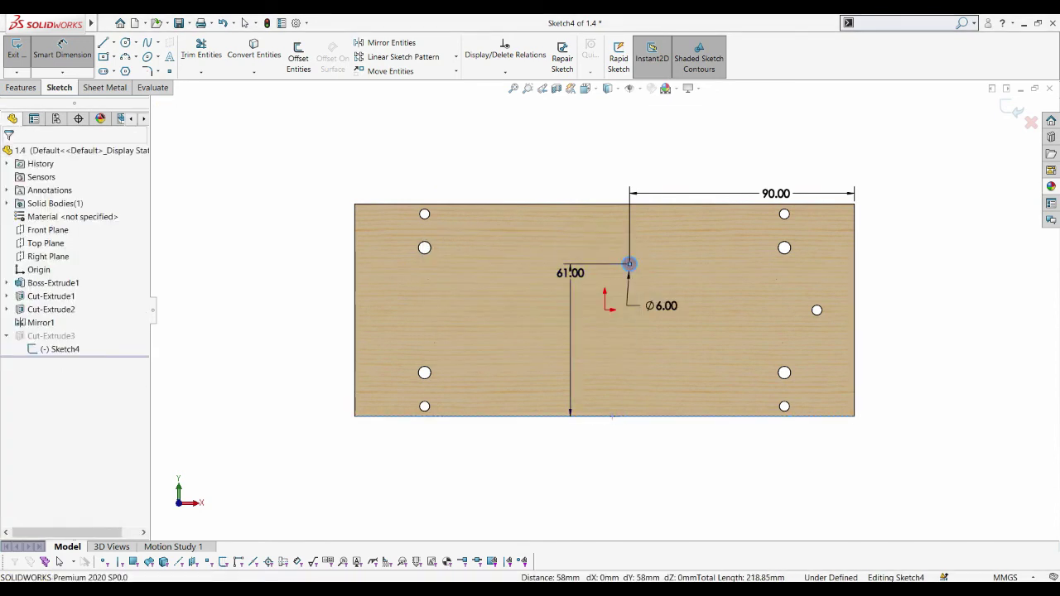
{"action": "left_click", "coordinate": [570, 272]}
{"action": "type", "text": "24"}
{"action": "key", "text": "Return"}
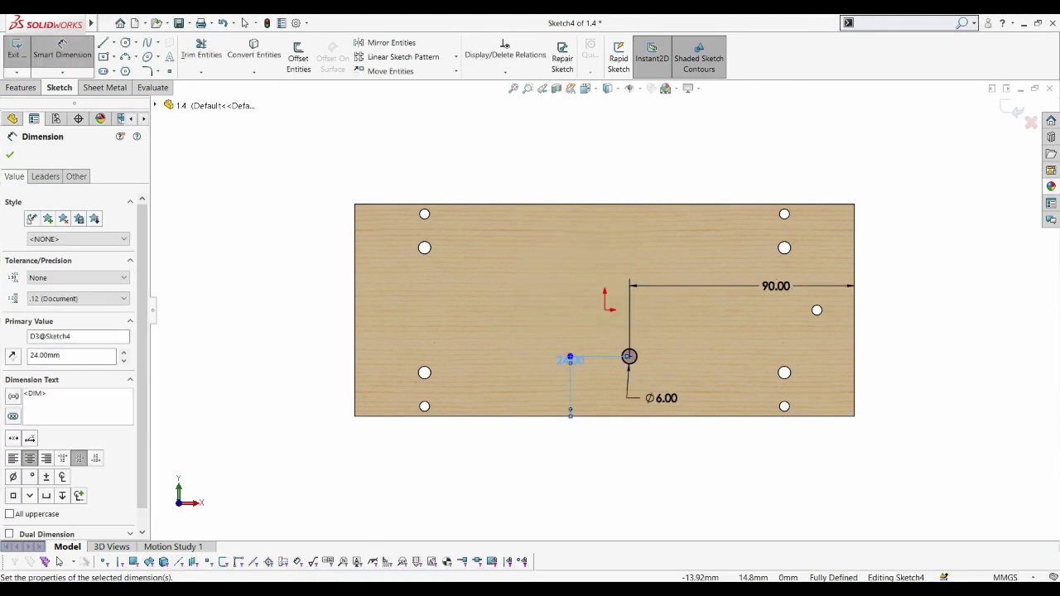
{"action": "key", "text": "Escape"}
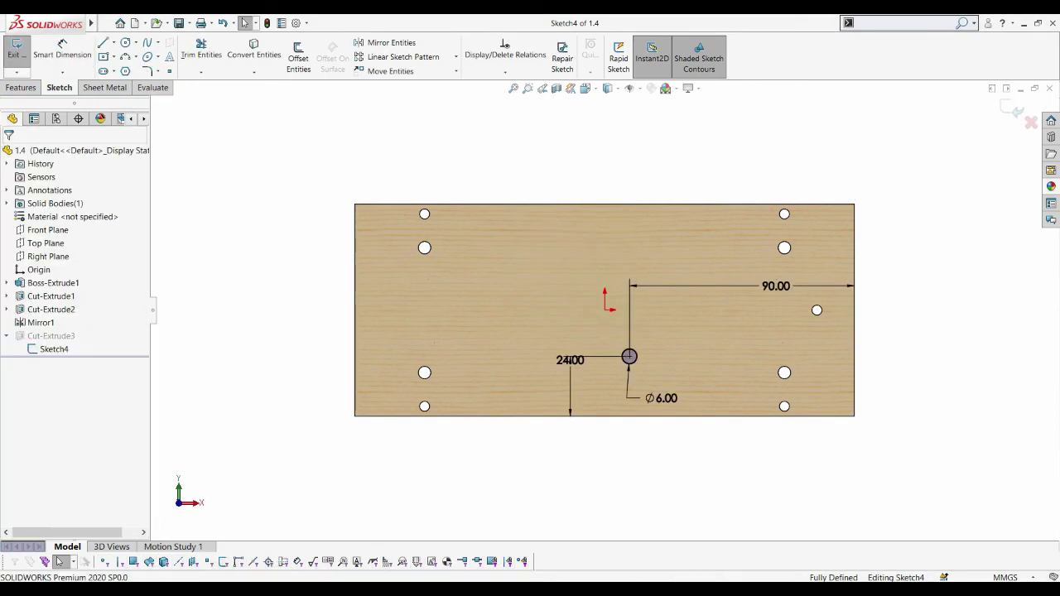
Step: Rebuild the cut, close and save part 1.4, and rebuild the final assembly
{"action": "key", "text": "ctrl+b"}
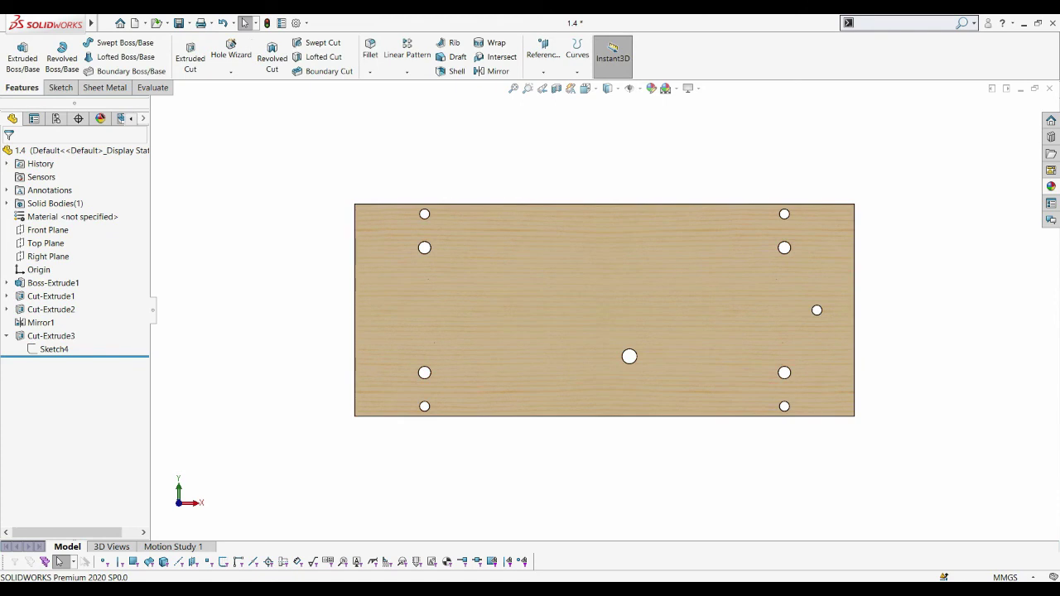
{"action": "left_click", "coordinate": [1050, 88]}
{"action": "left_click", "coordinate": [506, 303]}
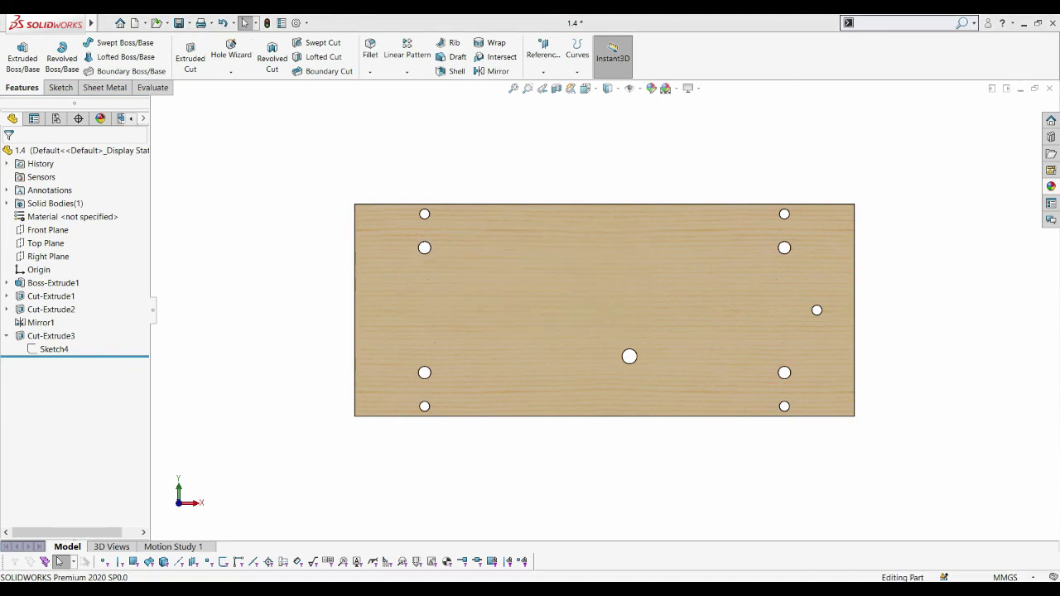
{"action": "left_click", "coordinate": [106, 92]}
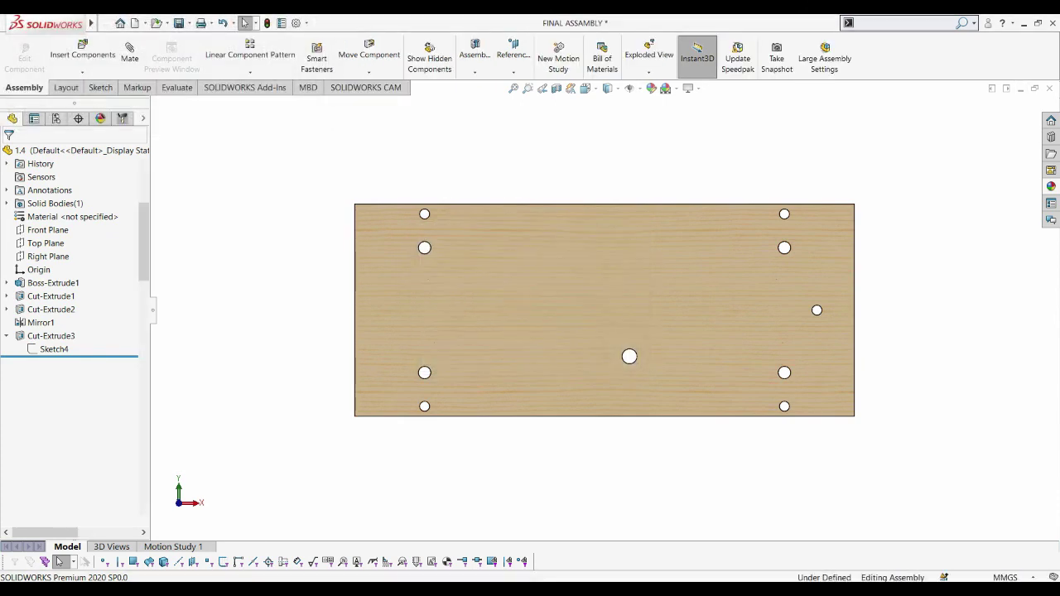
Step: Mate the steering column peg concentric with the floor hole, flipped to point down
{"action": "scroll", "coordinate": [845, 290], "scroll_direction": "down", "scroll_amount": 1}
{"action": "scroll", "coordinate": [845, 290], "scroll_direction": "down", "scroll_amount": 3}
{"action": "left_click", "coordinate": [859, 177]}
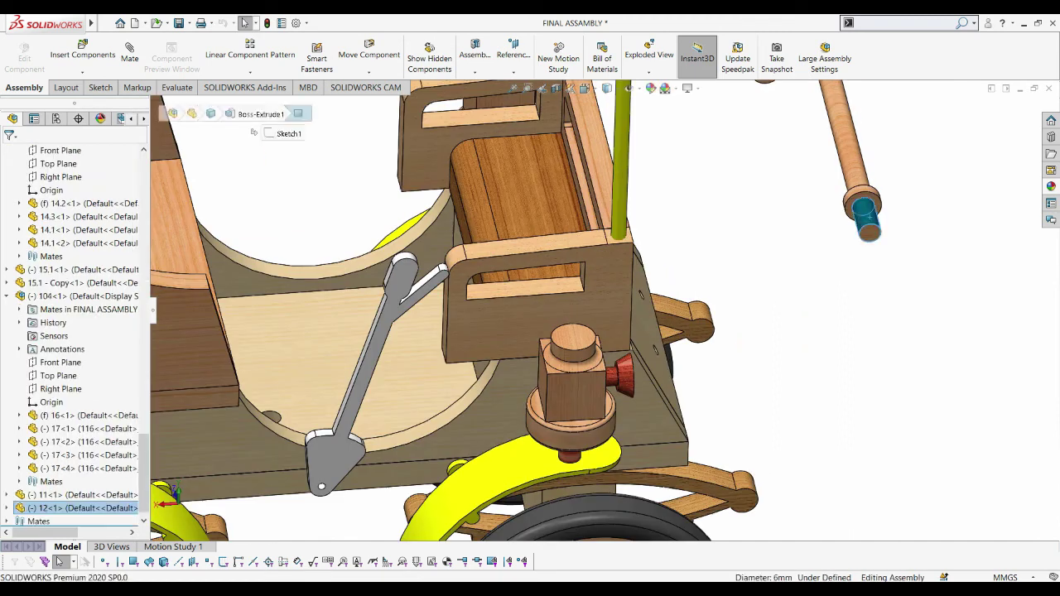
{"action": "scroll", "coordinate": [785, 245], "scroll_direction": "up", "scroll_amount": 1}
{"action": "left_click", "coordinate": [130, 54]}
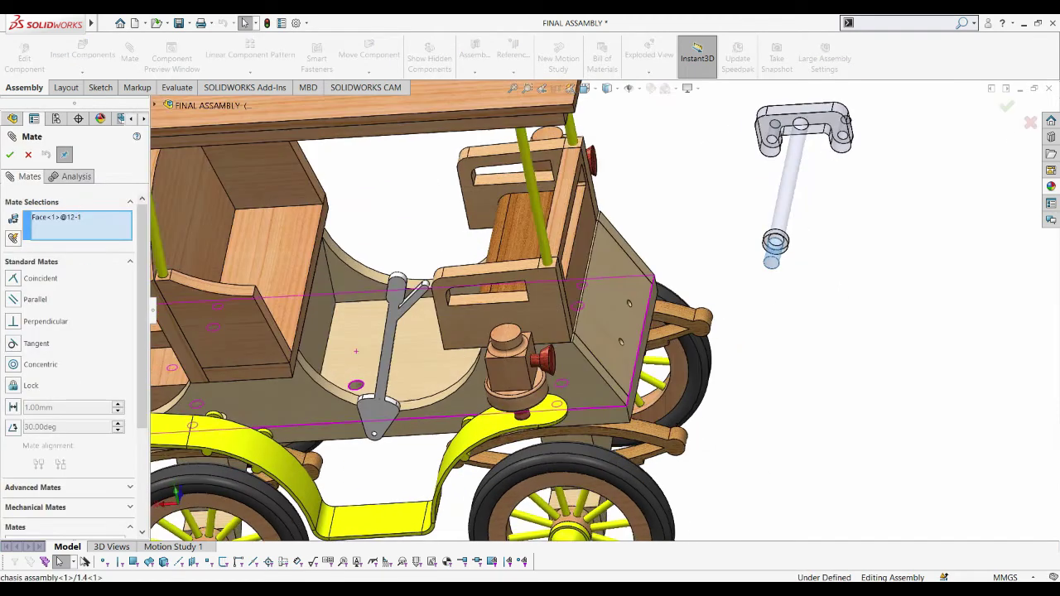
{"action": "scroll", "coordinate": [448, 390], "scroll_direction": "down", "scroll_amount": 4}
{"action": "left_click", "coordinate": [463, 370]}
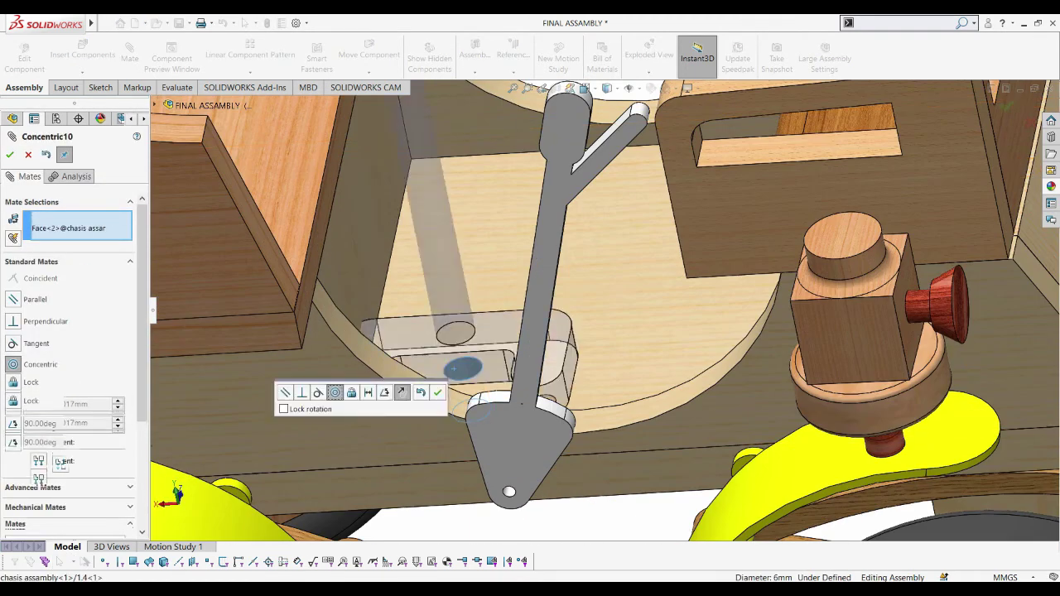
{"action": "scroll", "coordinate": [604, 310], "scroll_direction": "up", "scroll_amount": 3}
{"action": "left_click", "coordinate": [401, 392]}
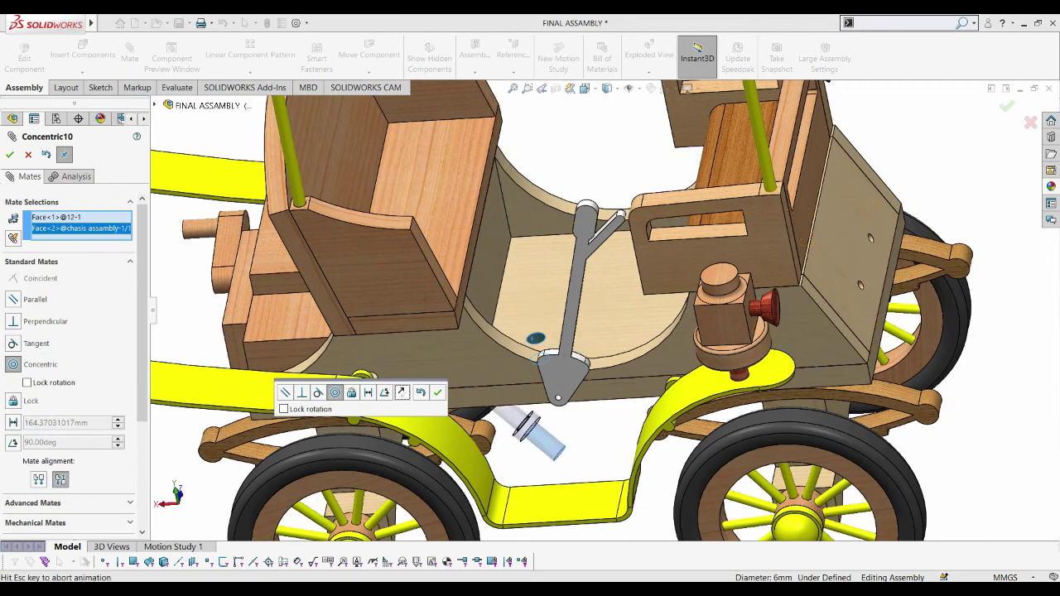
{"action": "left_click", "coordinate": [437, 392]}
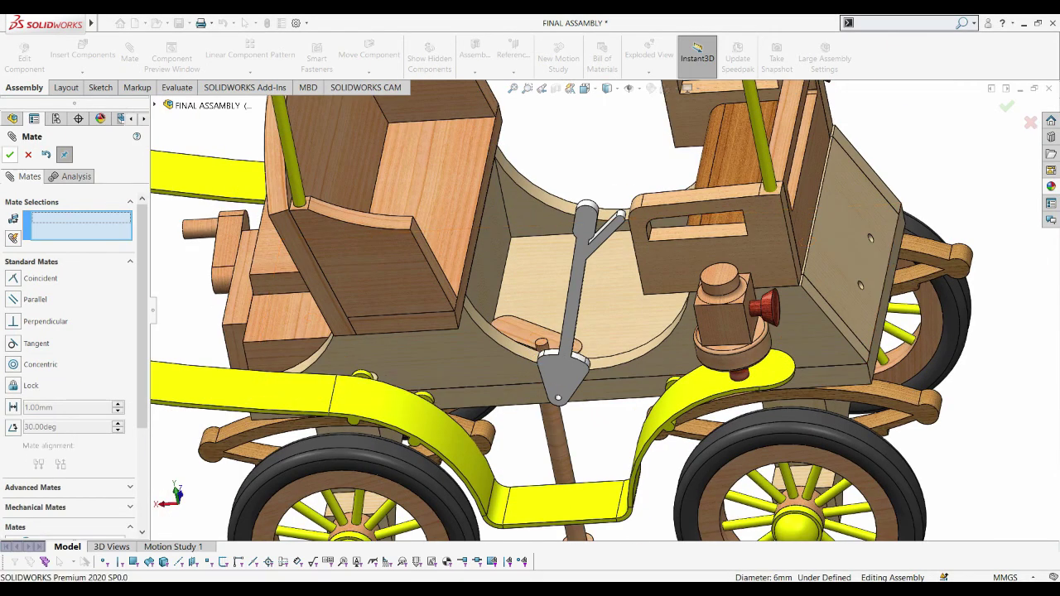
{"action": "key", "text": "Escape"}
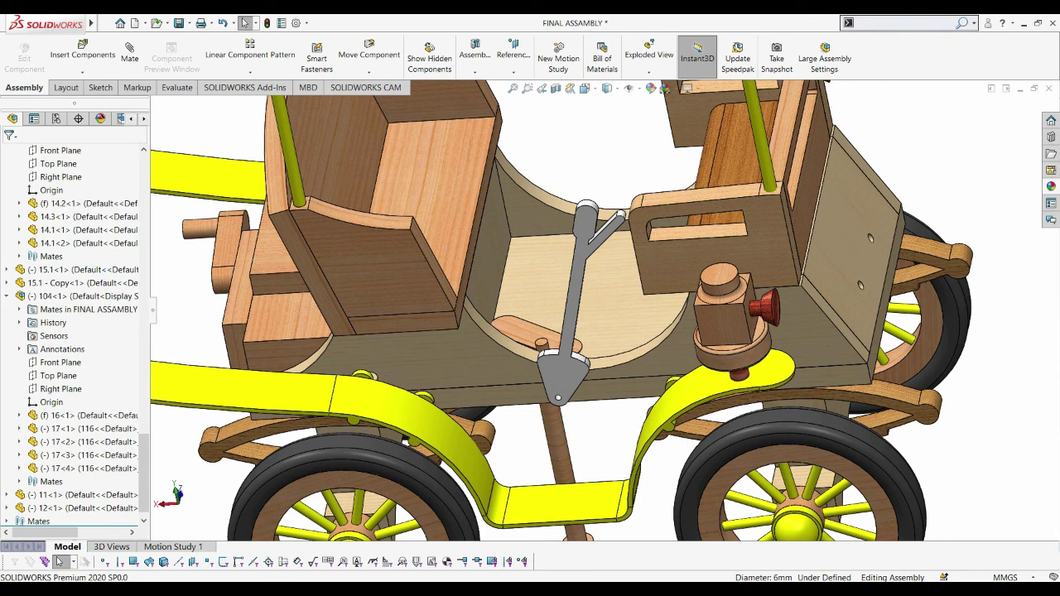
Step: Raise the column and mate its collar face coincident with the chassis floor face
{"action": "left_click_drag", "start_coordinate": [553, 464], "coordinate": [557, 439]}
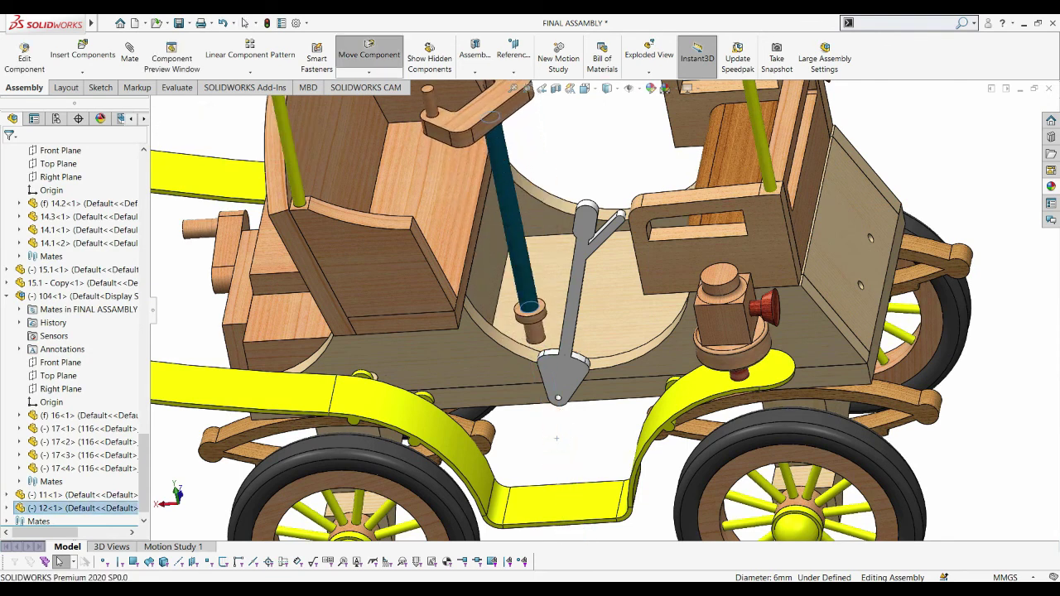
{"action": "key", "text": "Escape"}
{"action": "scroll", "coordinate": [530, 373], "scroll_direction": "down", "scroll_amount": 5}
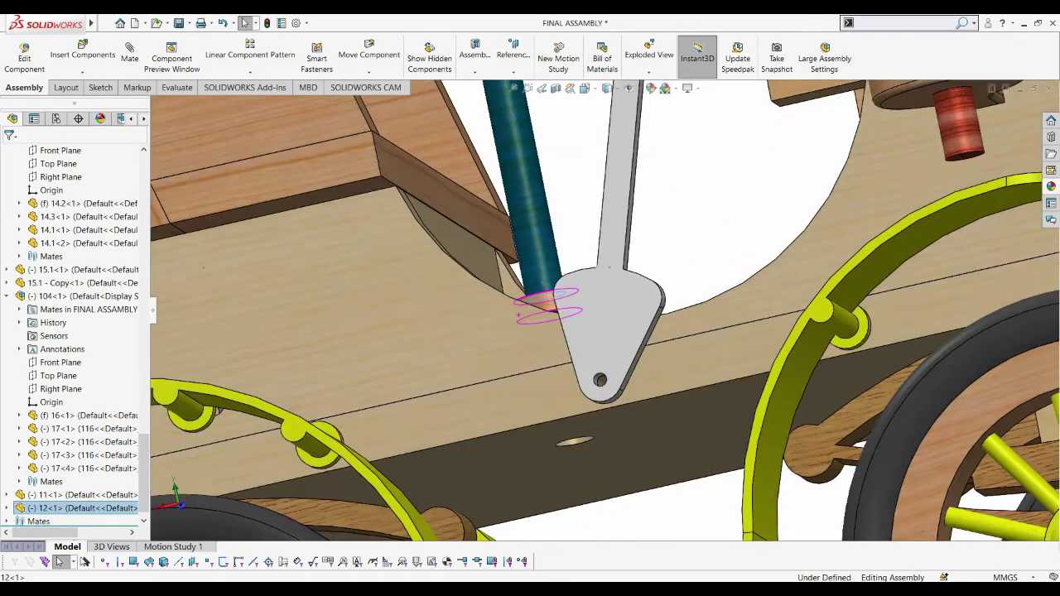
{"action": "scroll", "coordinate": [538, 299], "scroll_direction": "up", "scroll_amount": 1}
{"action": "scroll", "coordinate": [525, 217], "scroll_direction": "down", "scroll_amount": 2}
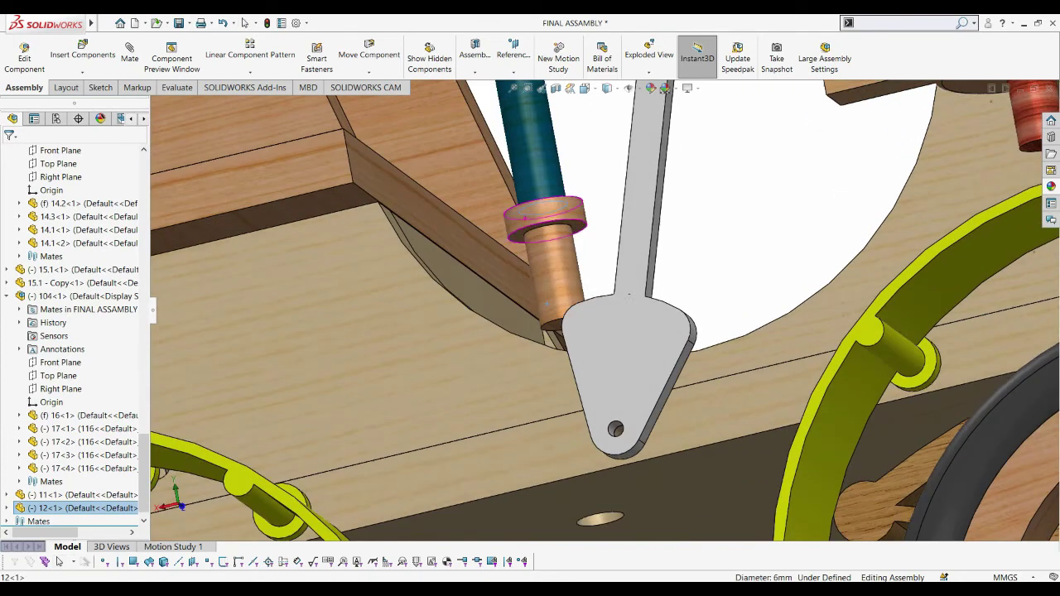
{"action": "scroll", "coordinate": [525, 217], "scroll_direction": "down", "scroll_amount": 2}
{"action": "scroll", "coordinate": [583, 356], "scroll_direction": "up", "scroll_amount": 3}
{"action": "scroll", "coordinate": [583, 356], "scroll_direction": "up", "scroll_amount": 3}
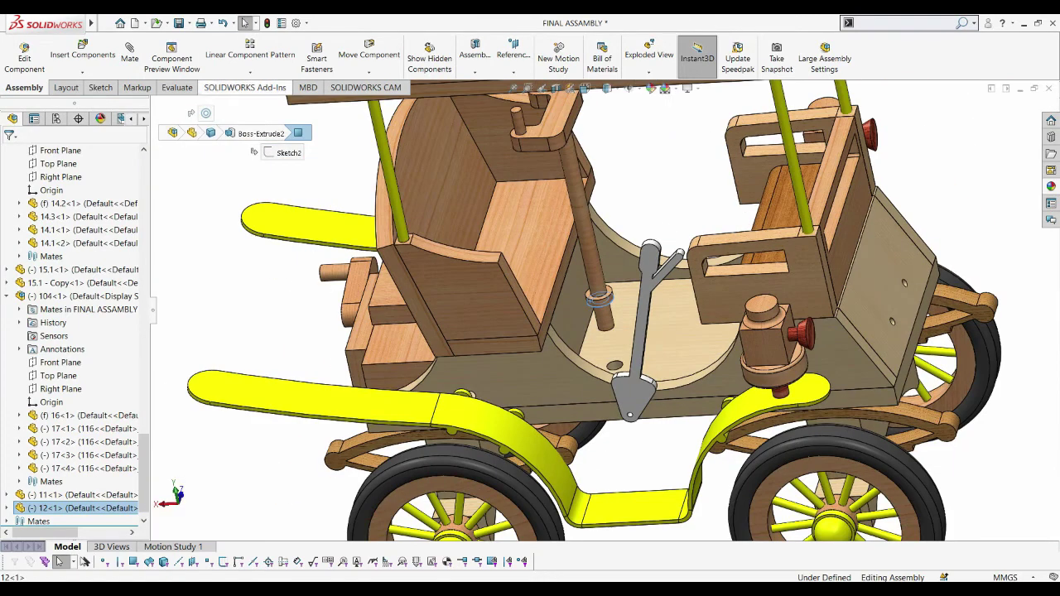
{"action": "left_click", "coordinate": [129, 51]}
{"action": "left_click", "coordinate": [662, 331]}
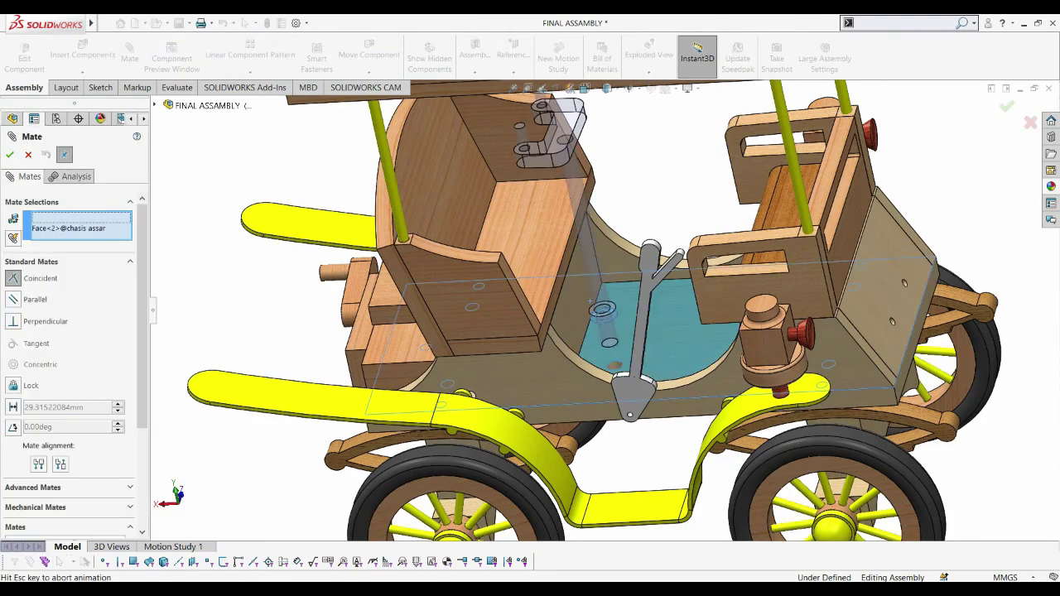
{"action": "left_click", "coordinate": [862, 410]}
{"action": "key", "text": "f"}
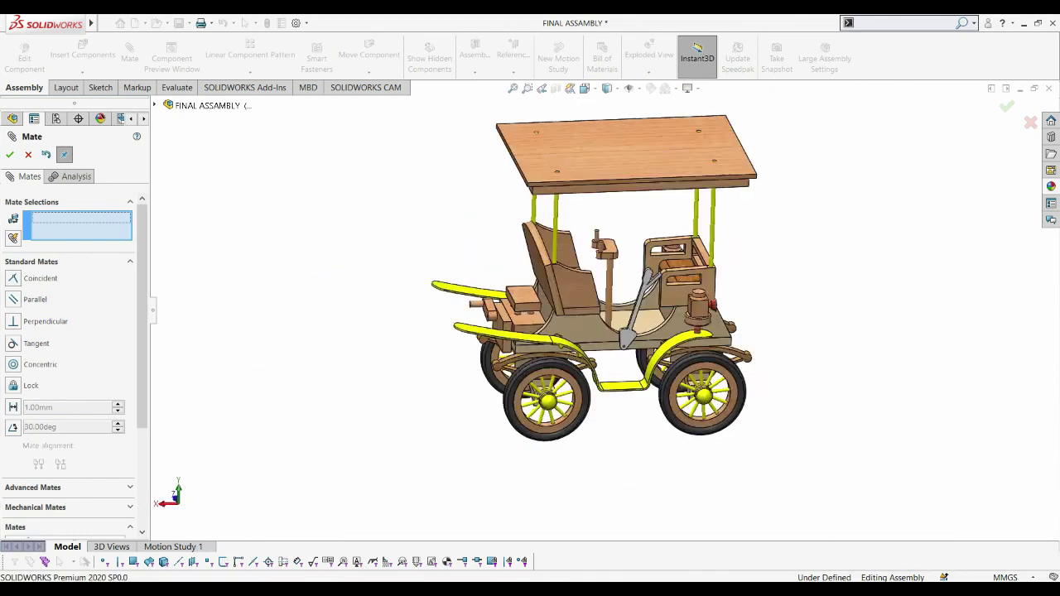
{"action": "key", "text": "Escape"}
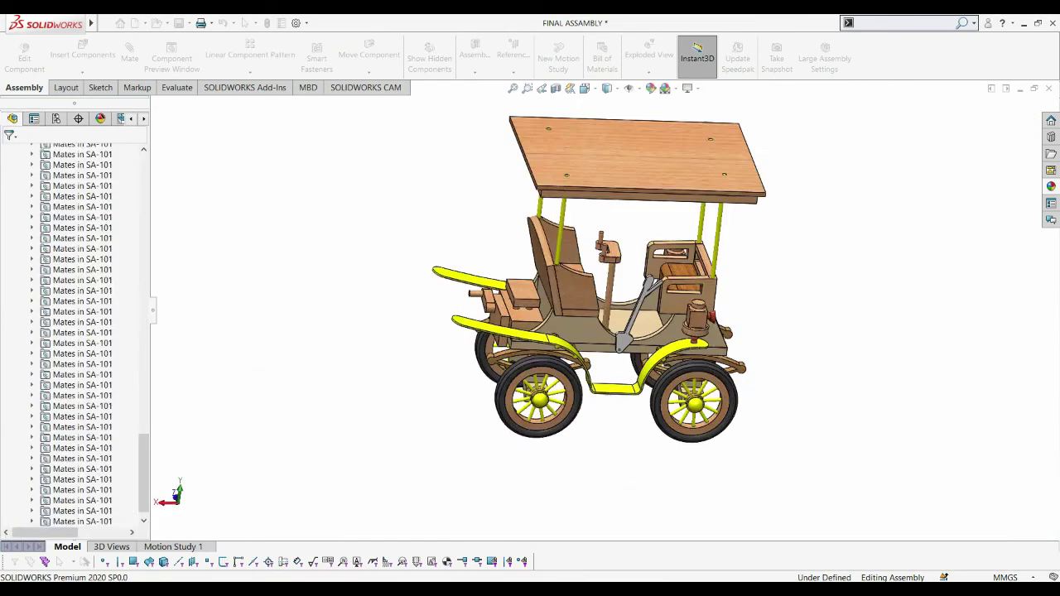
{"action": "scroll", "coordinate": [569, 322], "scroll_direction": "down", "scroll_amount": 2}
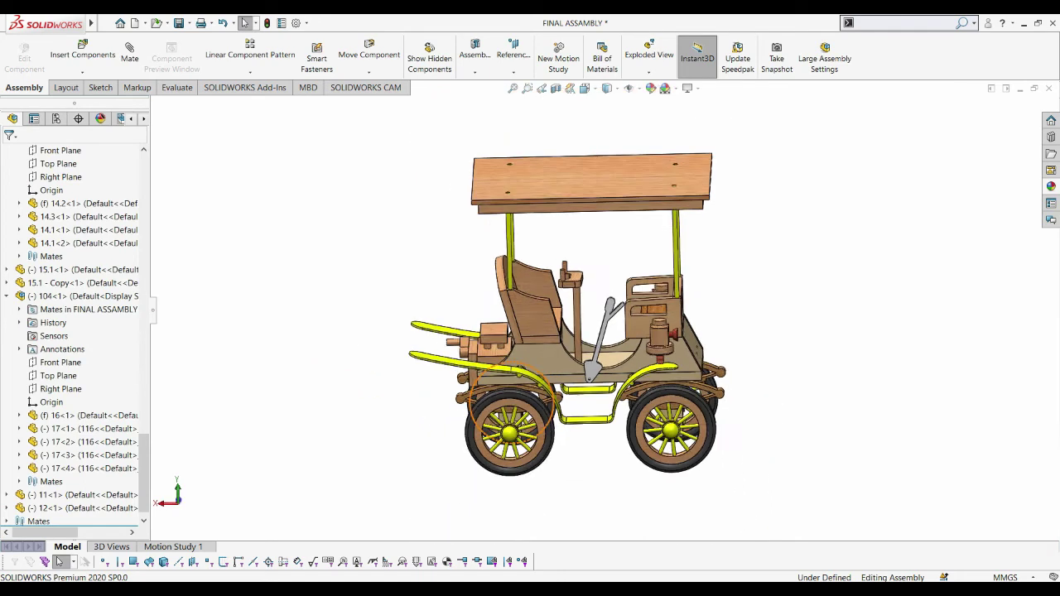
{"action": "scroll", "coordinate": [569, 322], "scroll_direction": "up", "scroll_amount": 5}
{"action": "left_click", "coordinate": [635, 276]}
{"action": "left_click_drag", "start_coordinate": [635, 276], "coordinate": [578, 273]}
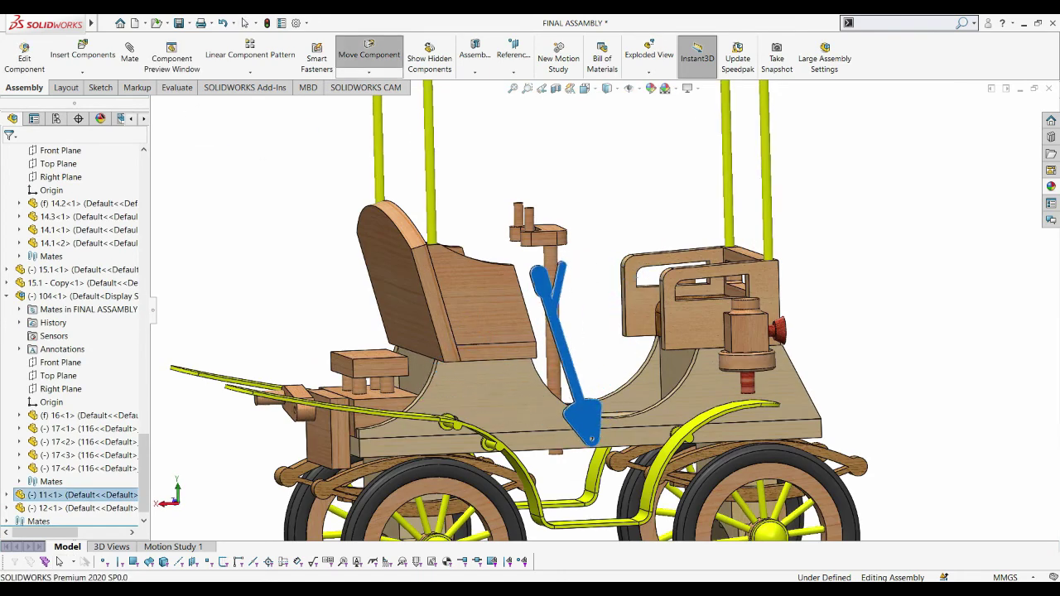
{"action": "key", "text": "Escape"}
{"action": "middle_click_drag", "start_coordinate": [577, 273], "coordinate": [530, 348]}
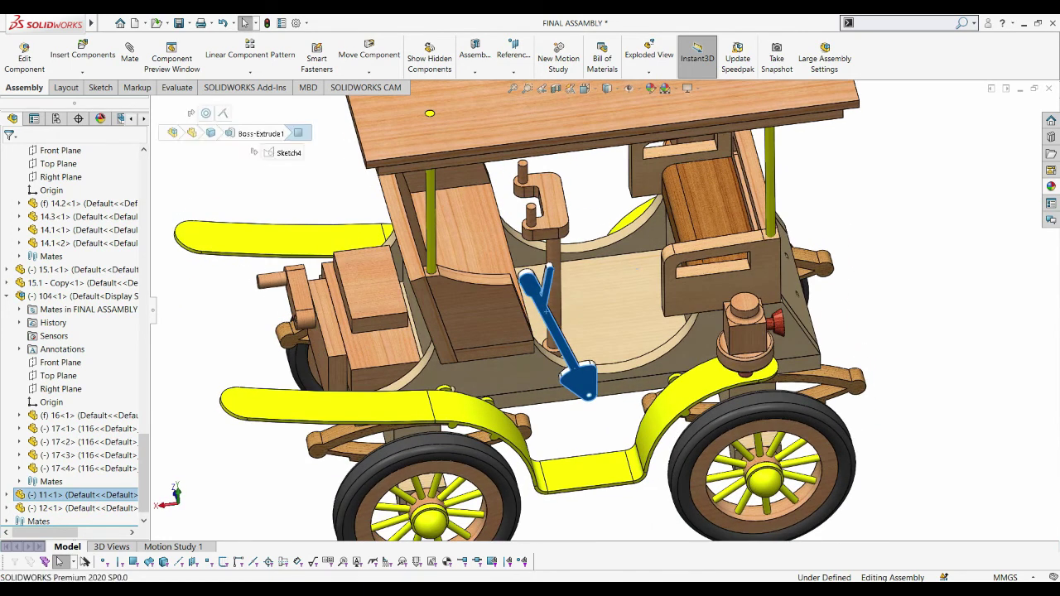
{"action": "left_click_drag", "start_coordinate": [547, 270], "coordinate": [590, 263]}
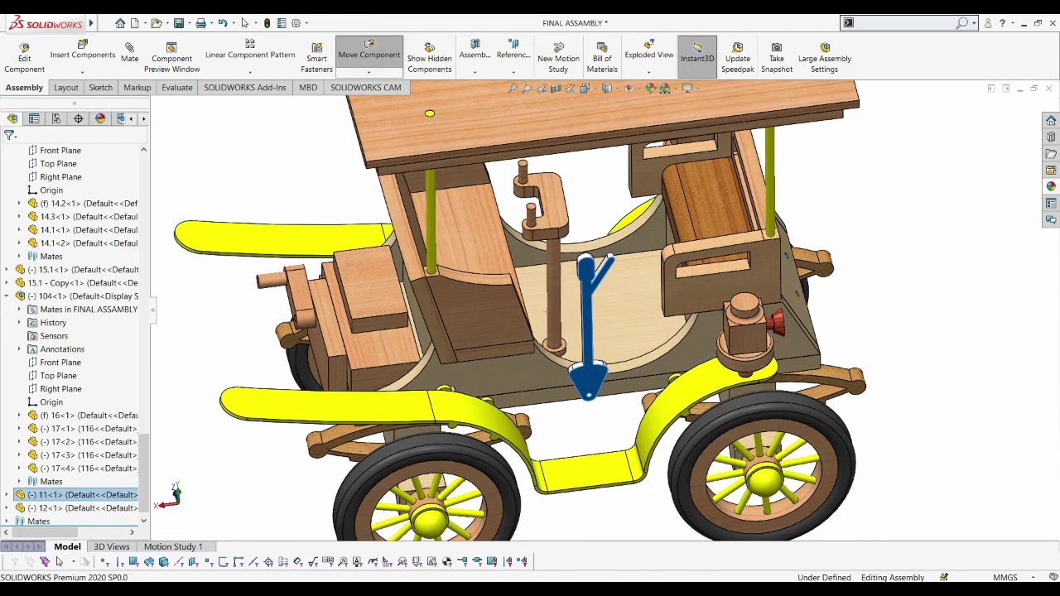
{"action": "key", "text": "Escape"}
{"action": "key", "text": "Escape"}
{"action": "left_click_drag", "start_coordinate": [535, 217], "coordinate": [548, 235]}
{"action": "key", "text": "Escape"}
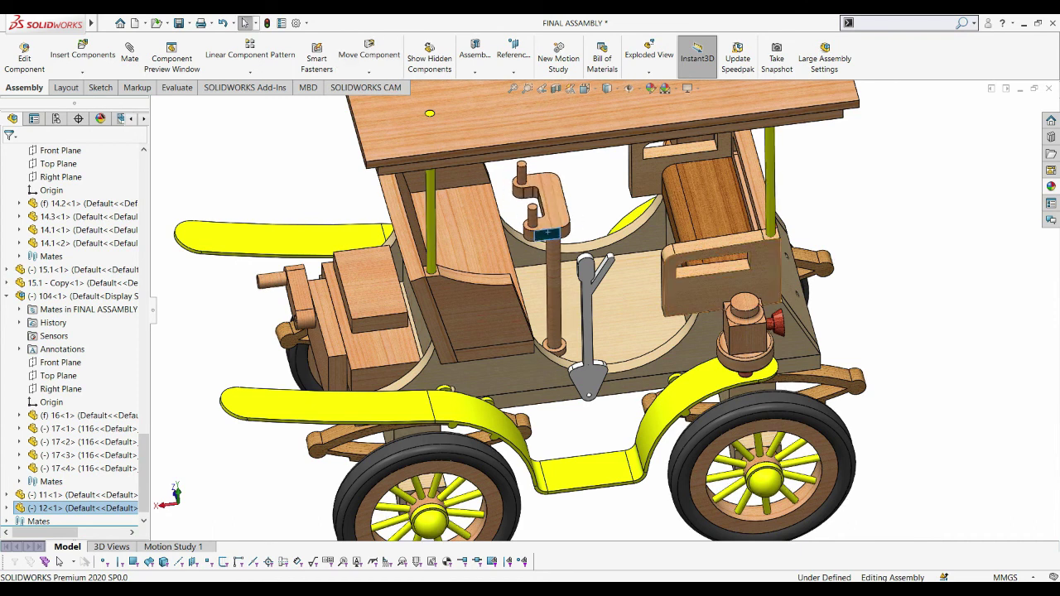
{"action": "key", "text": "Escape"}
{"action": "key", "text": "f"}
{"action": "key", "text": "Left"}
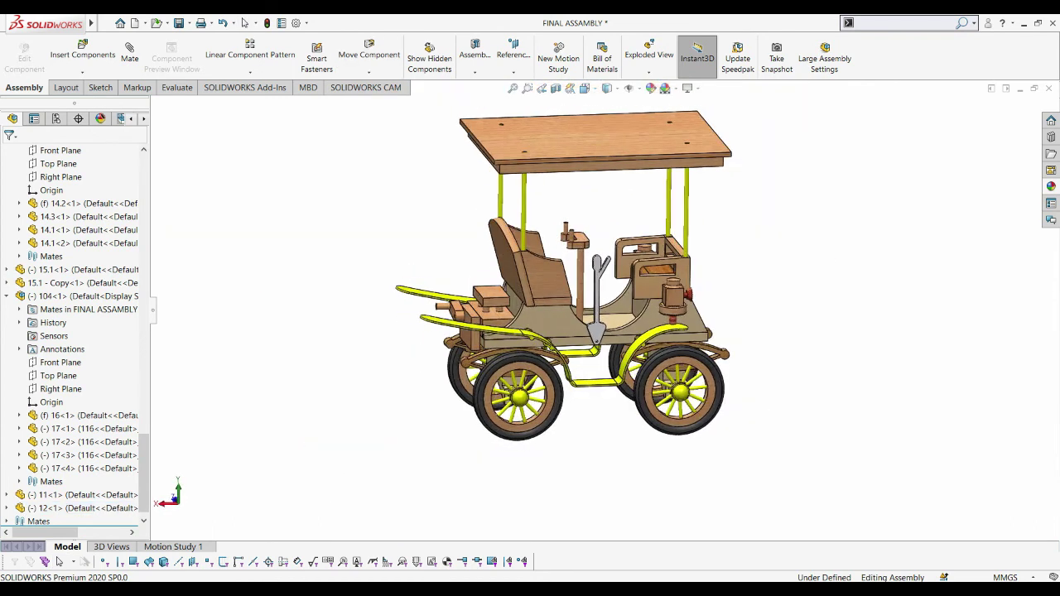
{"action": "key", "text": "Left"}
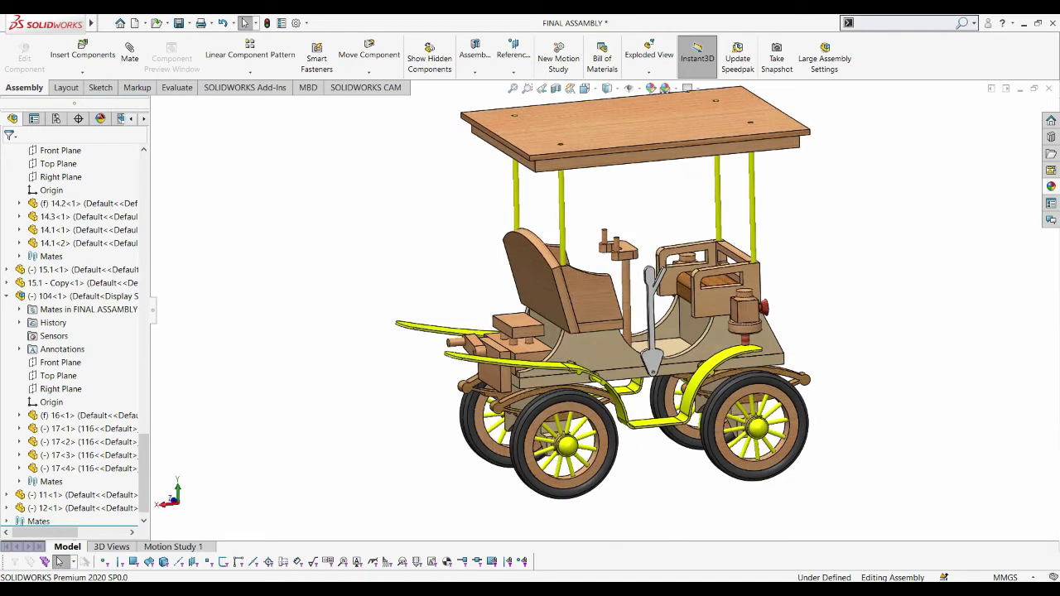
{"action": "scroll", "coordinate": [624, 342], "scroll_direction": "down", "scroll_amount": 3}
{"action": "scroll", "coordinate": [624, 342], "scroll_direction": "down", "scroll_amount": 2}
{"action": "scroll", "coordinate": [624, 342], "scroll_direction": "down", "scroll_amount": 1}
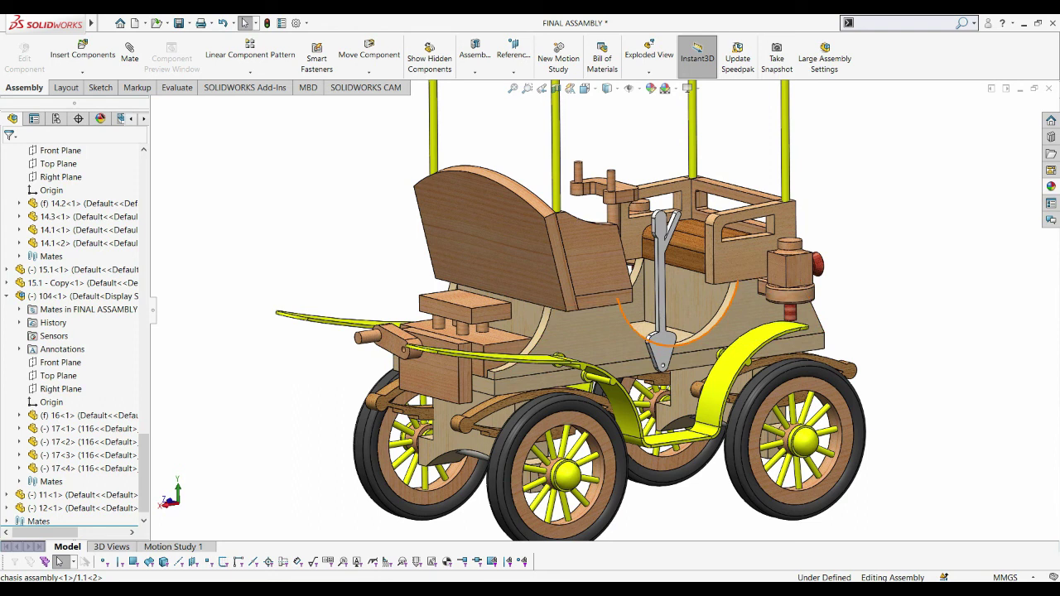
{"action": "middle_click_drag", "start_coordinate": [497, 332], "coordinate": [679, 332]}
{"action": "left_click", "coordinate": [911, 402]}
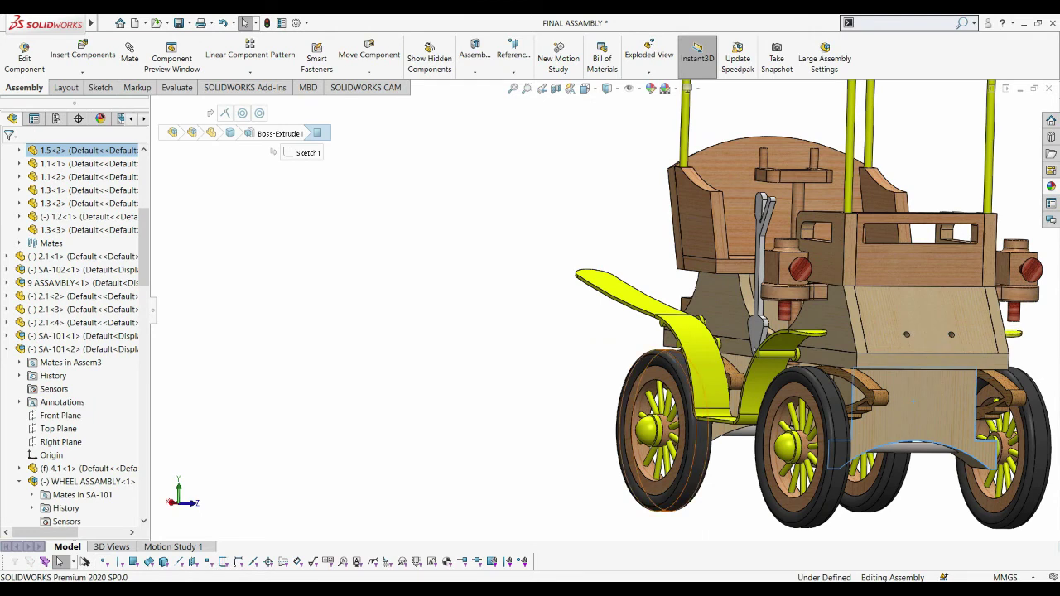
{"action": "middle_click_drag", "start_coordinate": [629, 315], "coordinate": [580, 298]}
{"action": "scroll", "coordinate": [630, 315], "scroll_direction": "up", "scroll_amount": 3}
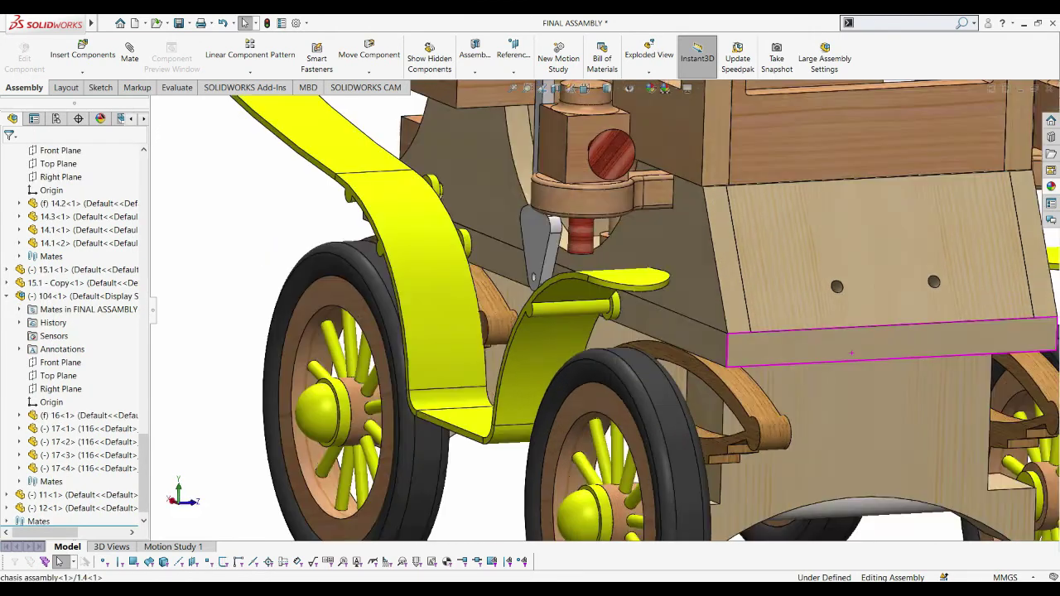
{"action": "scroll", "coordinate": [630, 315], "scroll_direction": "down", "scroll_amount": 3}
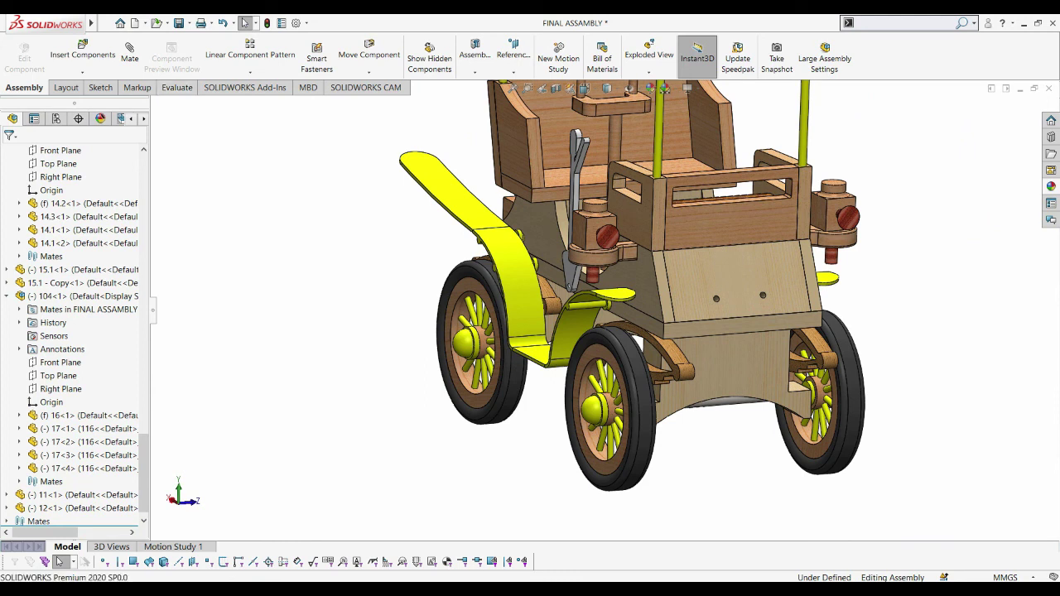
Step: Insert the fuel tank part from the 10 - FUEL TANK folder and drag it behind the car's rear
{"action": "left_click", "coordinate": [82, 52]}
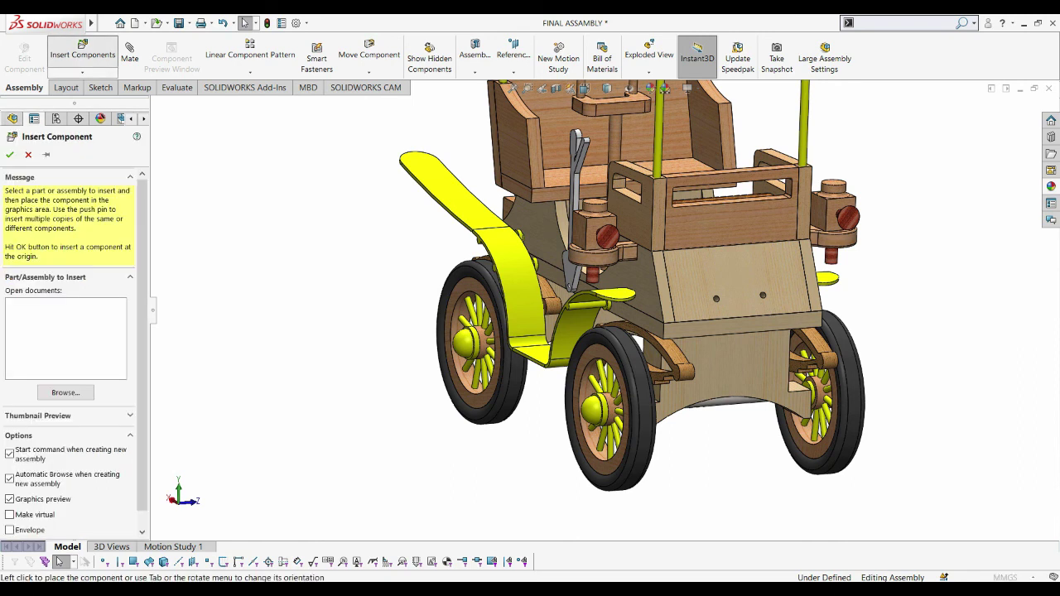
{"action": "left_click", "coordinate": [70, 48]}
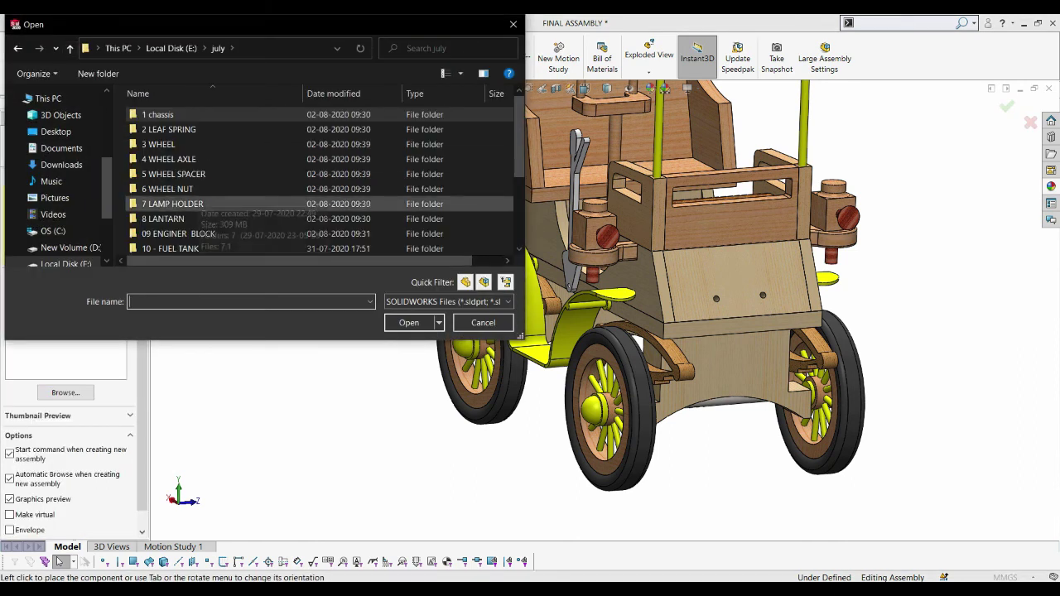
{"action": "double_click", "coordinate": [170, 248]}
{"action": "double_click", "coordinate": [149, 129]}
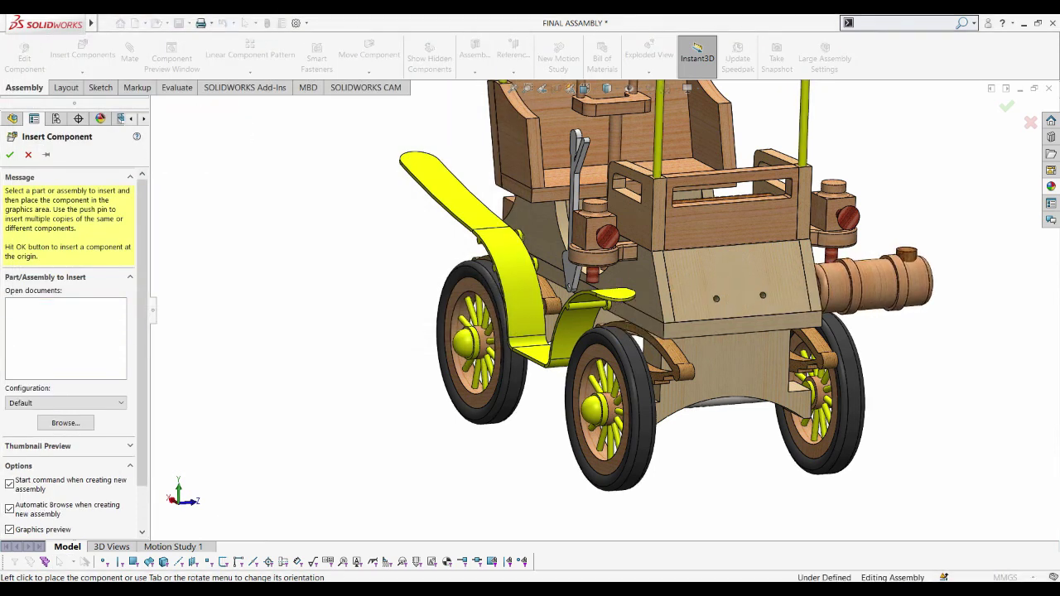
{"action": "left_click", "coordinate": [874, 282]}
{"action": "mouse_move", "coordinate": [874, 282]}
{"action": "middle_mouse_down"}
{"action": "mouse_move", "coordinate": [952, 323]}
{"action": "mouse_move", "coordinate": [928, 315]}
{"action": "middle_mouse_up"}
{"action": "scroll", "coordinate": [928, 315], "scroll_direction": "down", "scroll_amount": 3}
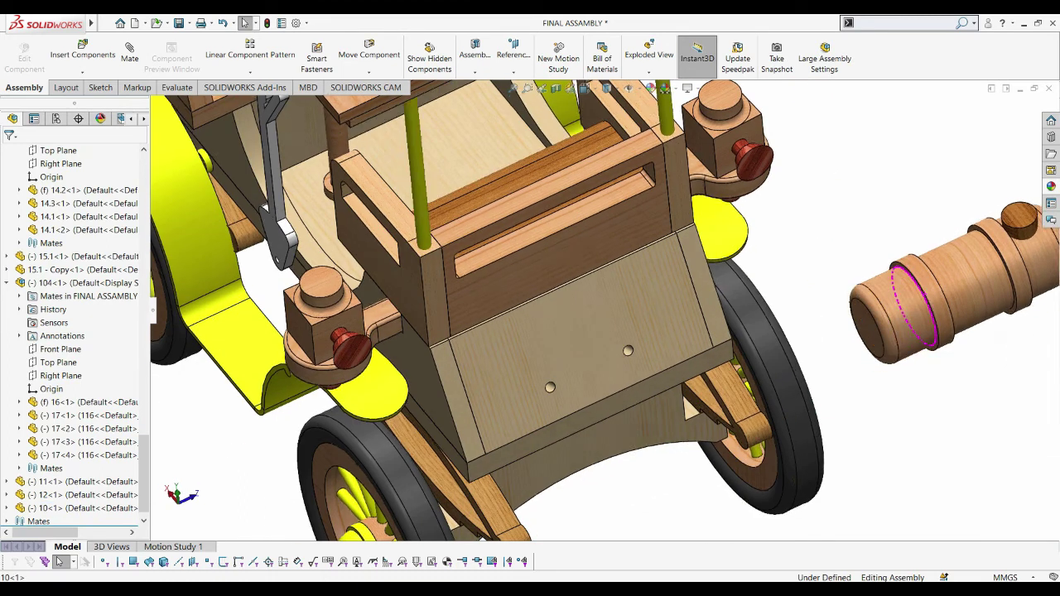
{"action": "left_click_drag", "start_coordinate": [907, 302], "coordinate": [858, 480]}
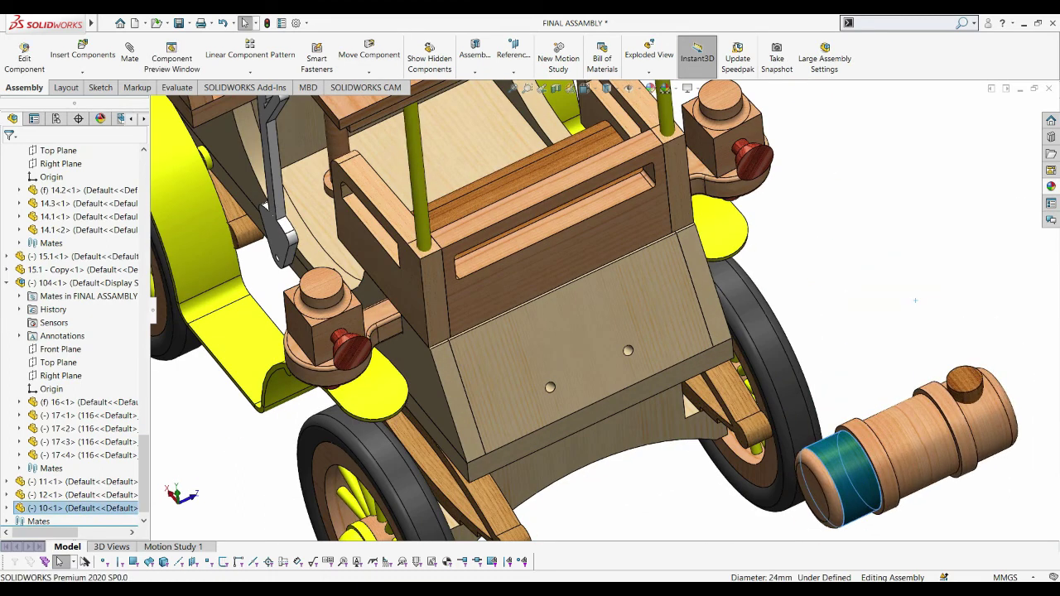
{"action": "mouse_move", "coordinate": [916, 300]}
{"action": "middle_mouse_down"}
{"action": "mouse_move", "coordinate": [842, 271]}
{"action": "mouse_move", "coordinate": [683, 307]}
{"action": "mouse_move", "coordinate": [357, 253]}
{"action": "middle_mouse_up"}
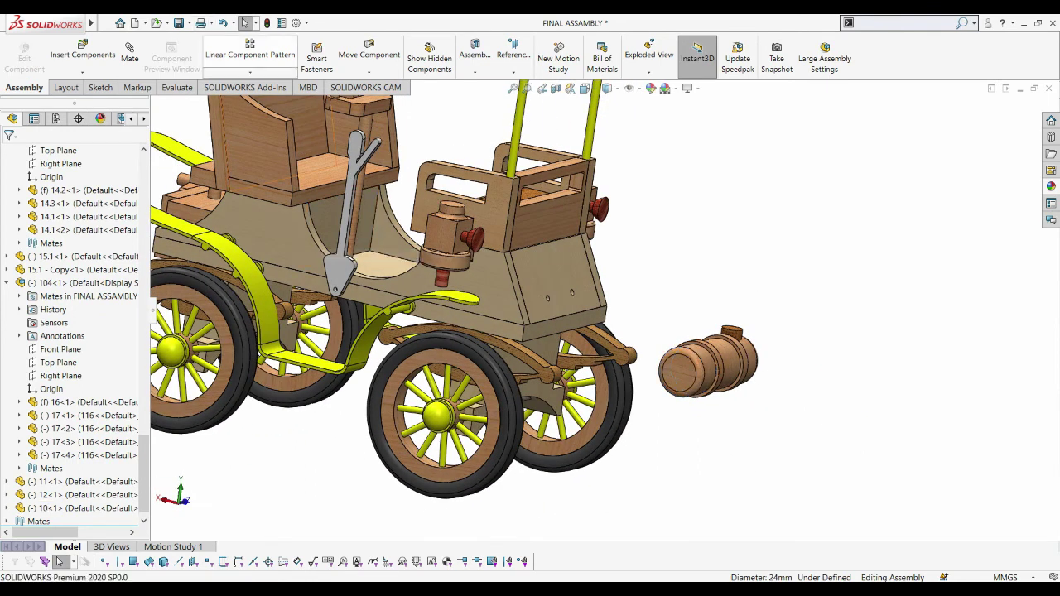
Step: Rotate the barrel fuel tank about its centre
{"action": "left_click", "coordinate": [369, 72]}
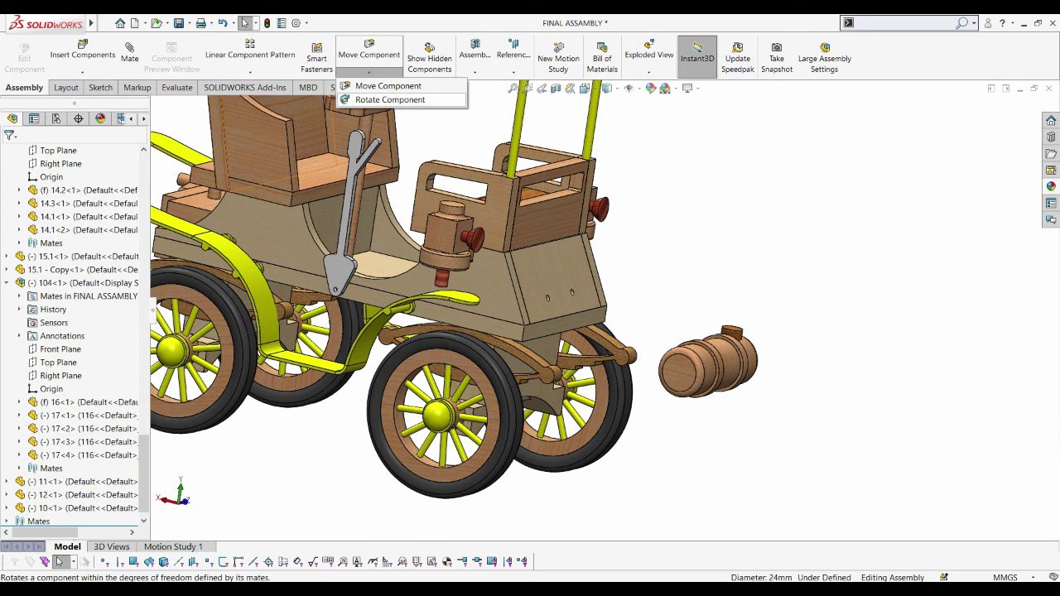
{"action": "left_click", "coordinate": [389, 99]}
{"action": "left_click_drag", "start_coordinate": [708, 360], "coordinate": [725, 355]}
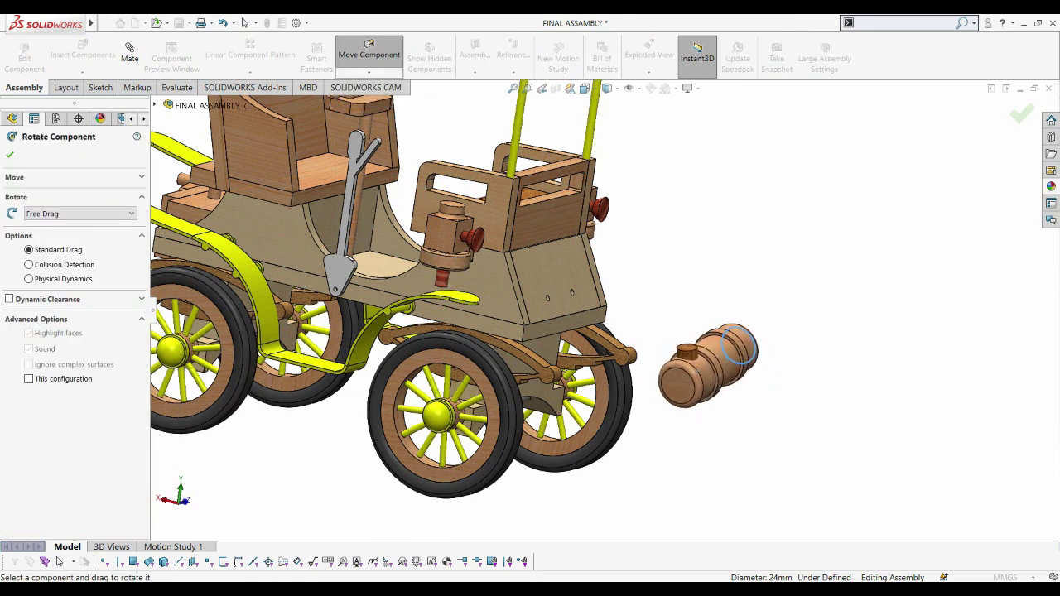
{"action": "key", "text": "Escape"}
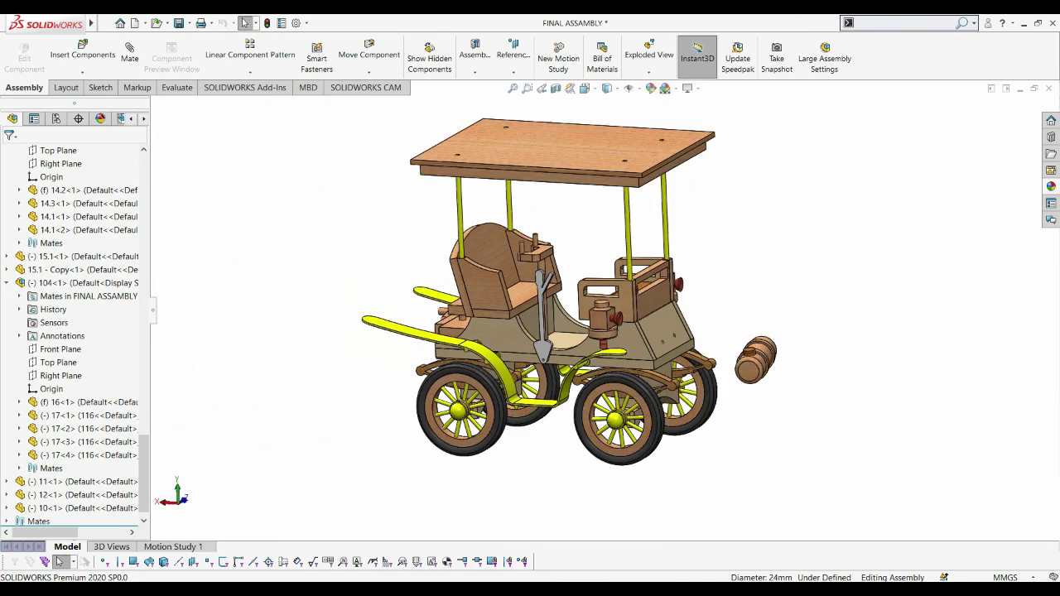
Step: Width-mate both barrel end faces between two chassis faces, creating Width5
{"action": "left_click", "coordinate": [130, 52]}
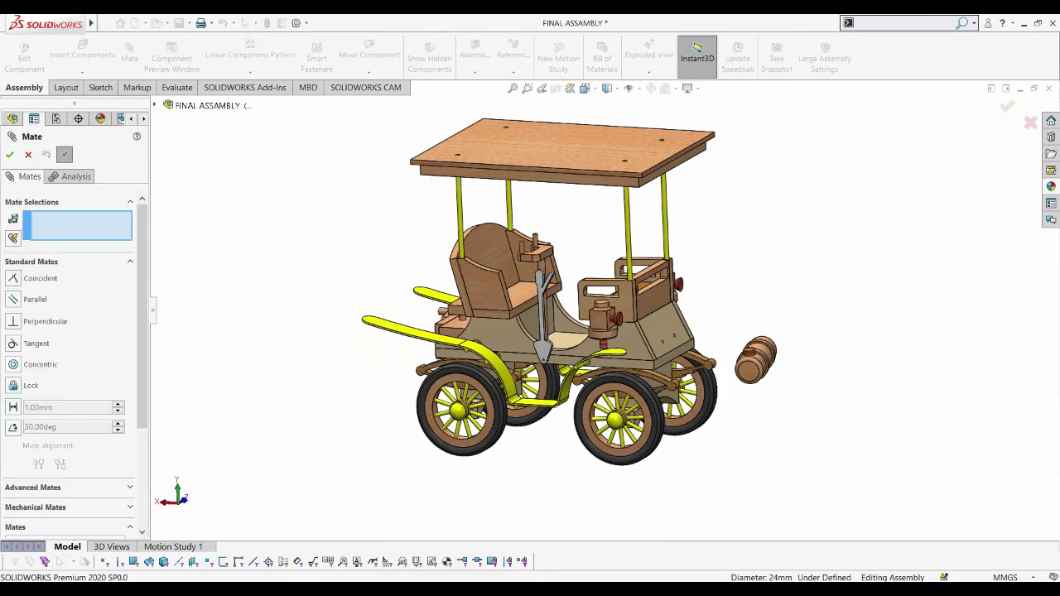
{"action": "left_click", "coordinate": [34, 487]}
{"action": "left_click", "coordinate": [33, 334]}
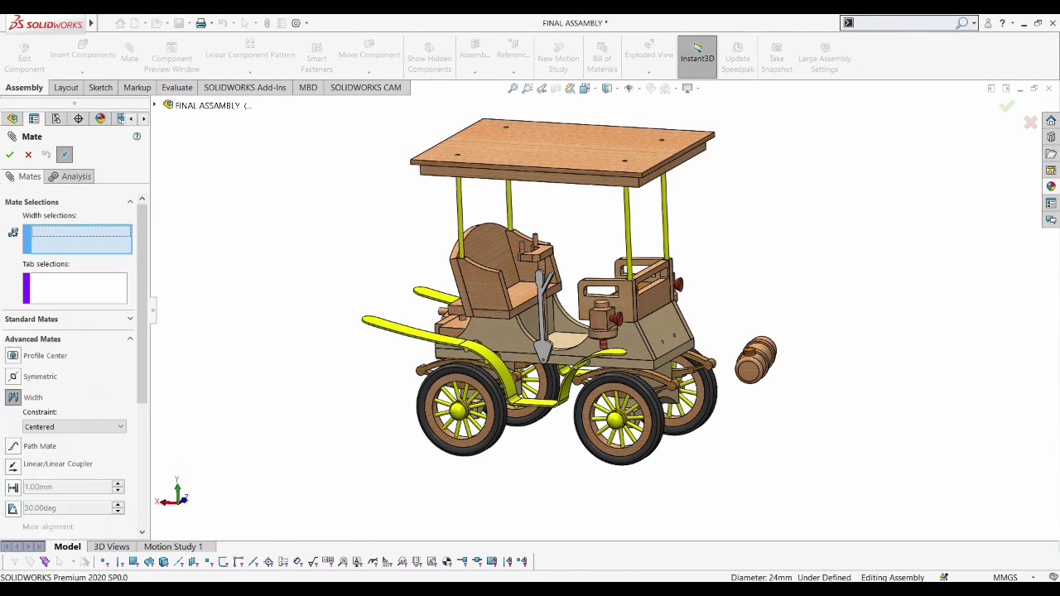
{"action": "scroll", "coordinate": [749, 373], "scroll_direction": "down", "scroll_amount": 5}
{"action": "left_click", "coordinate": [663, 329]}
{"action": "middle_click_drag", "start_coordinate": [679, 336], "coordinate": [832, 190]}
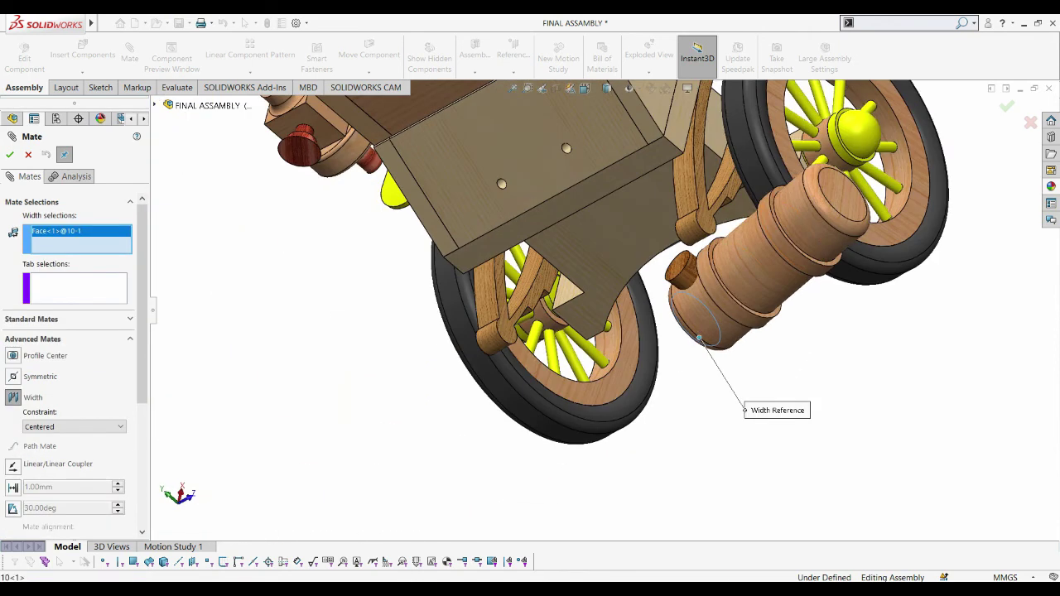
{"action": "left_click", "coordinate": [837, 195]}
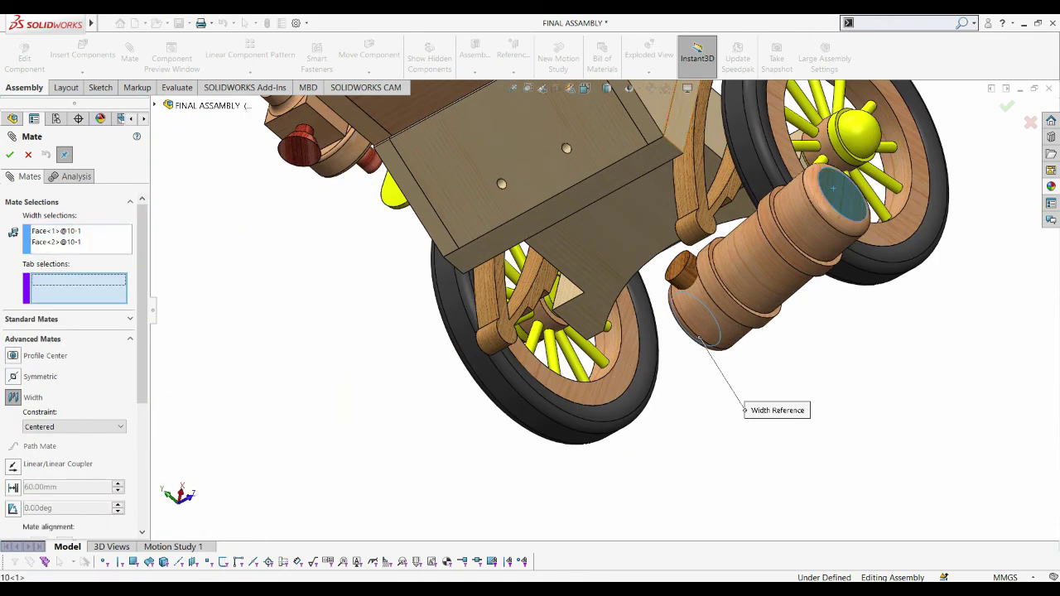
{"action": "left_click", "coordinate": [683, 107]}
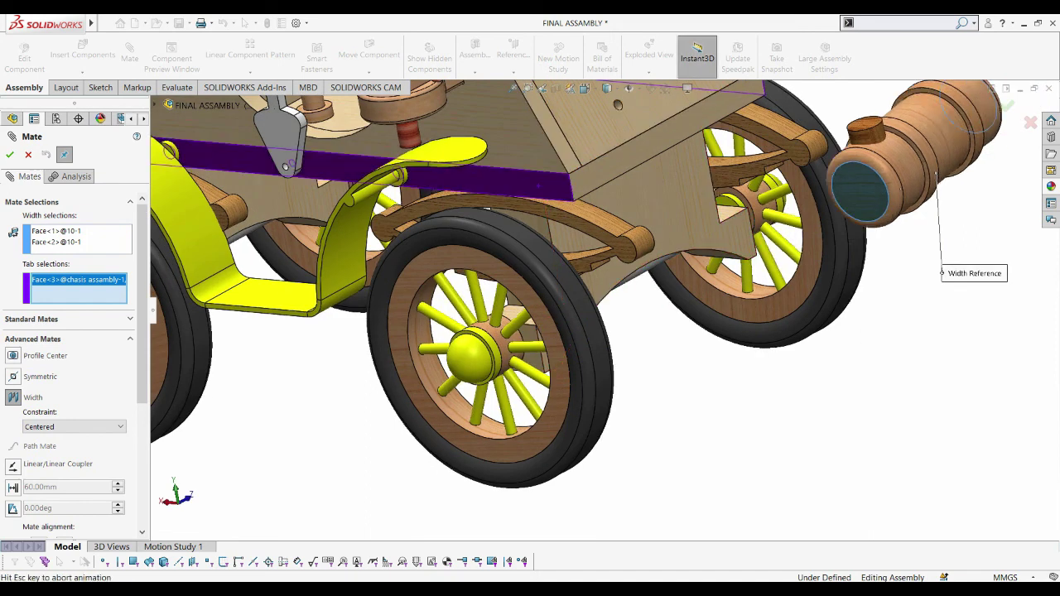
{"action": "left_click", "coordinate": [582, 274]}
{"action": "left_click", "coordinate": [9, 154]}
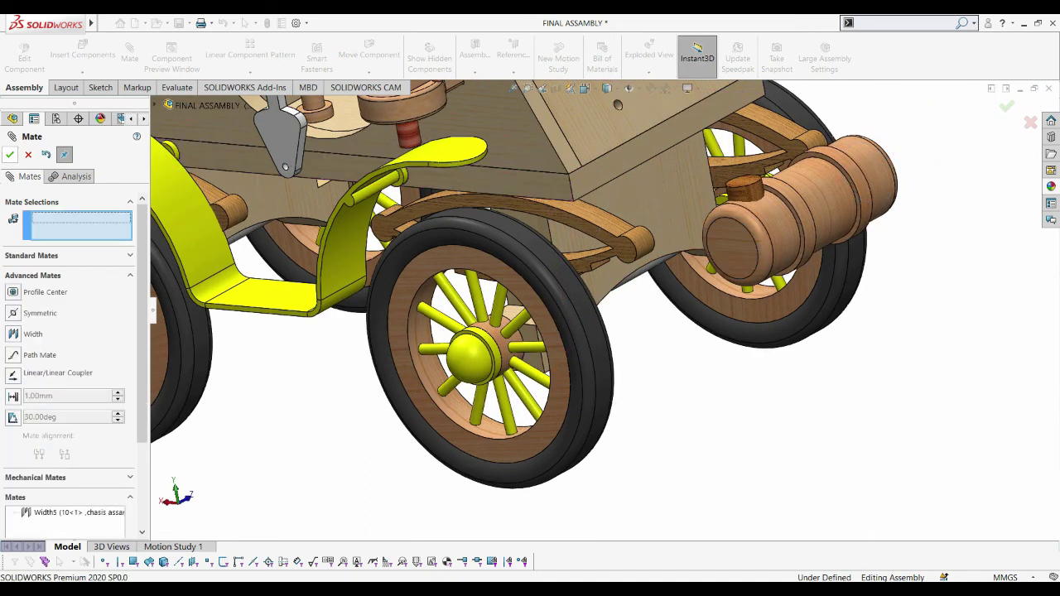
{"action": "left_click", "coordinate": [10, 154]}
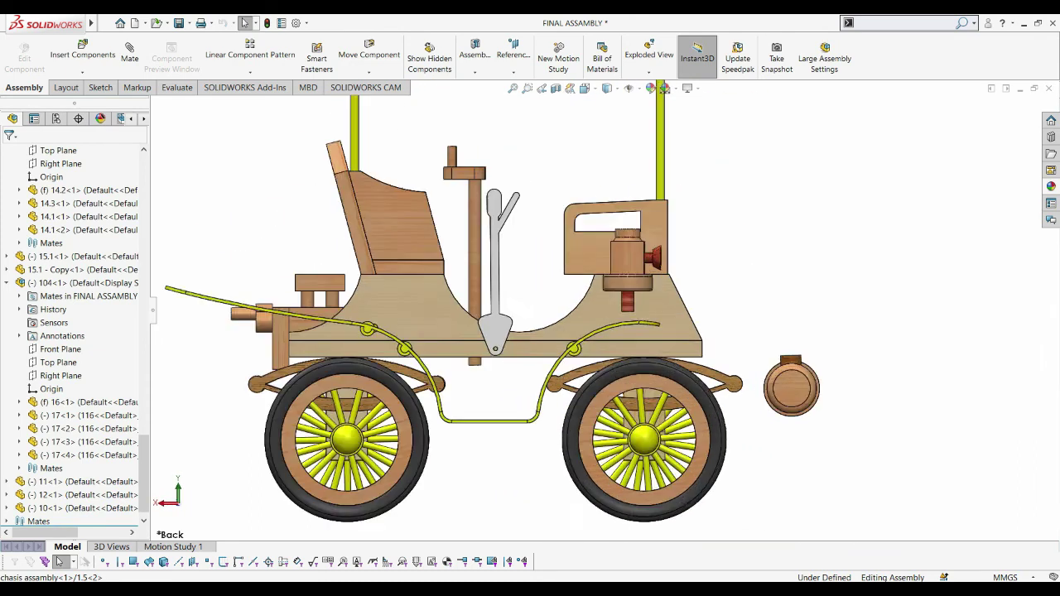
Step: Slide the barrel up under the rear body, return to isometric view, and Save All
{"action": "scroll", "coordinate": [771, 373], "scroll_direction": "down", "scroll_amount": 5}
{"action": "left_click_drag", "start_coordinate": [745, 374], "coordinate": [605, 222]}
{"action": "key", "text": "Escape"}
{"action": "key", "text": "ctrl+7"}
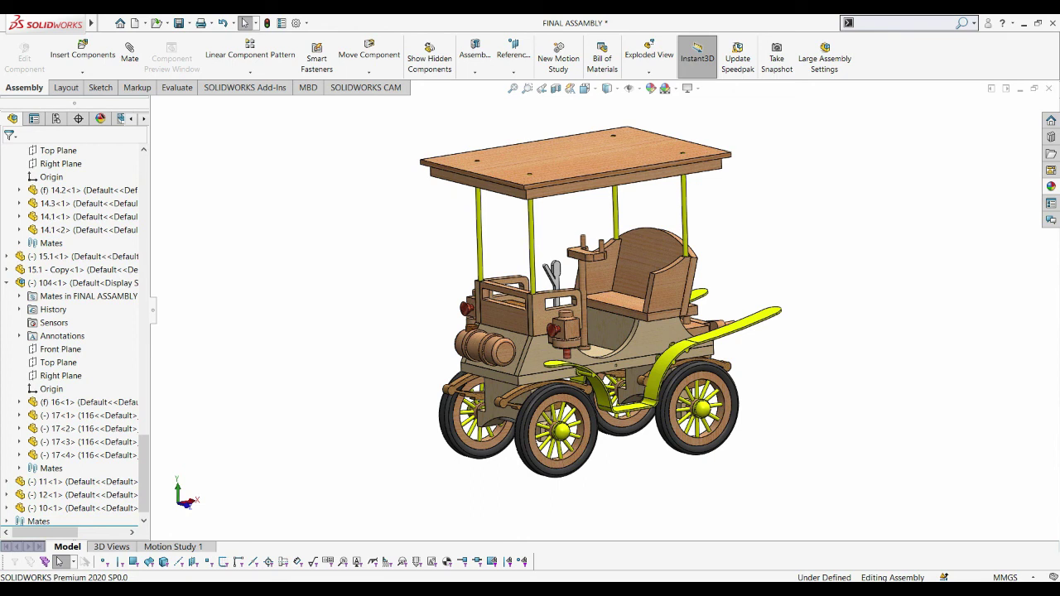
{"action": "key", "text": "ctrl+s"}
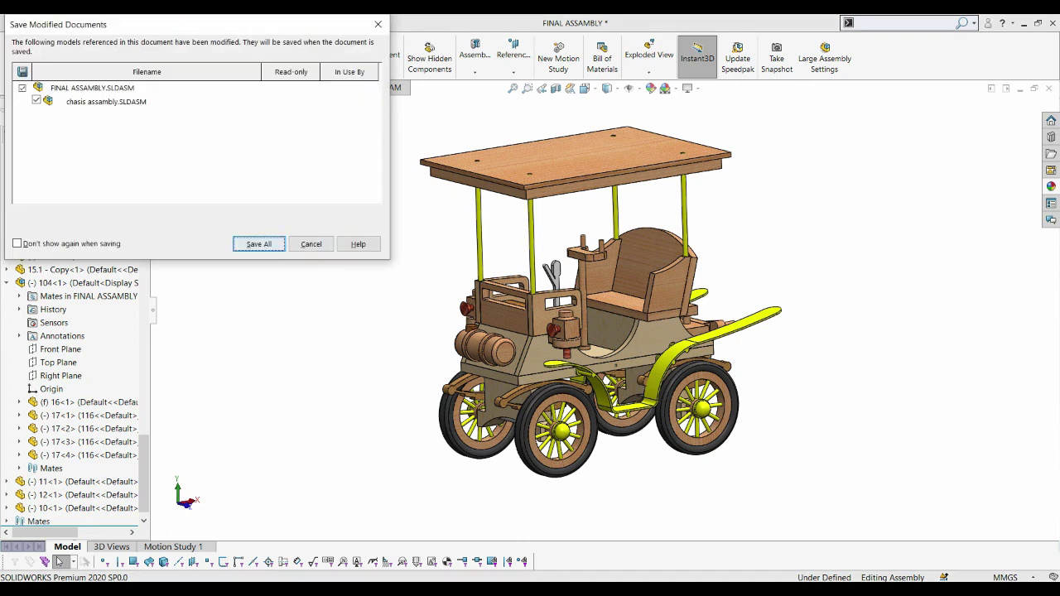
{"action": "key", "text": "Return"}
{"action": "key", "text": "Return"}
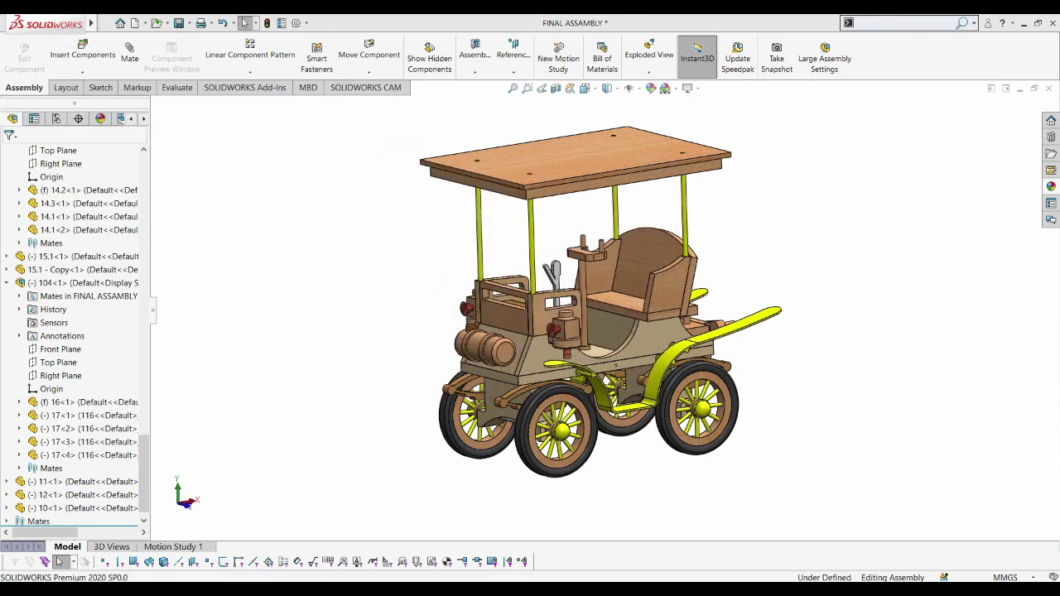